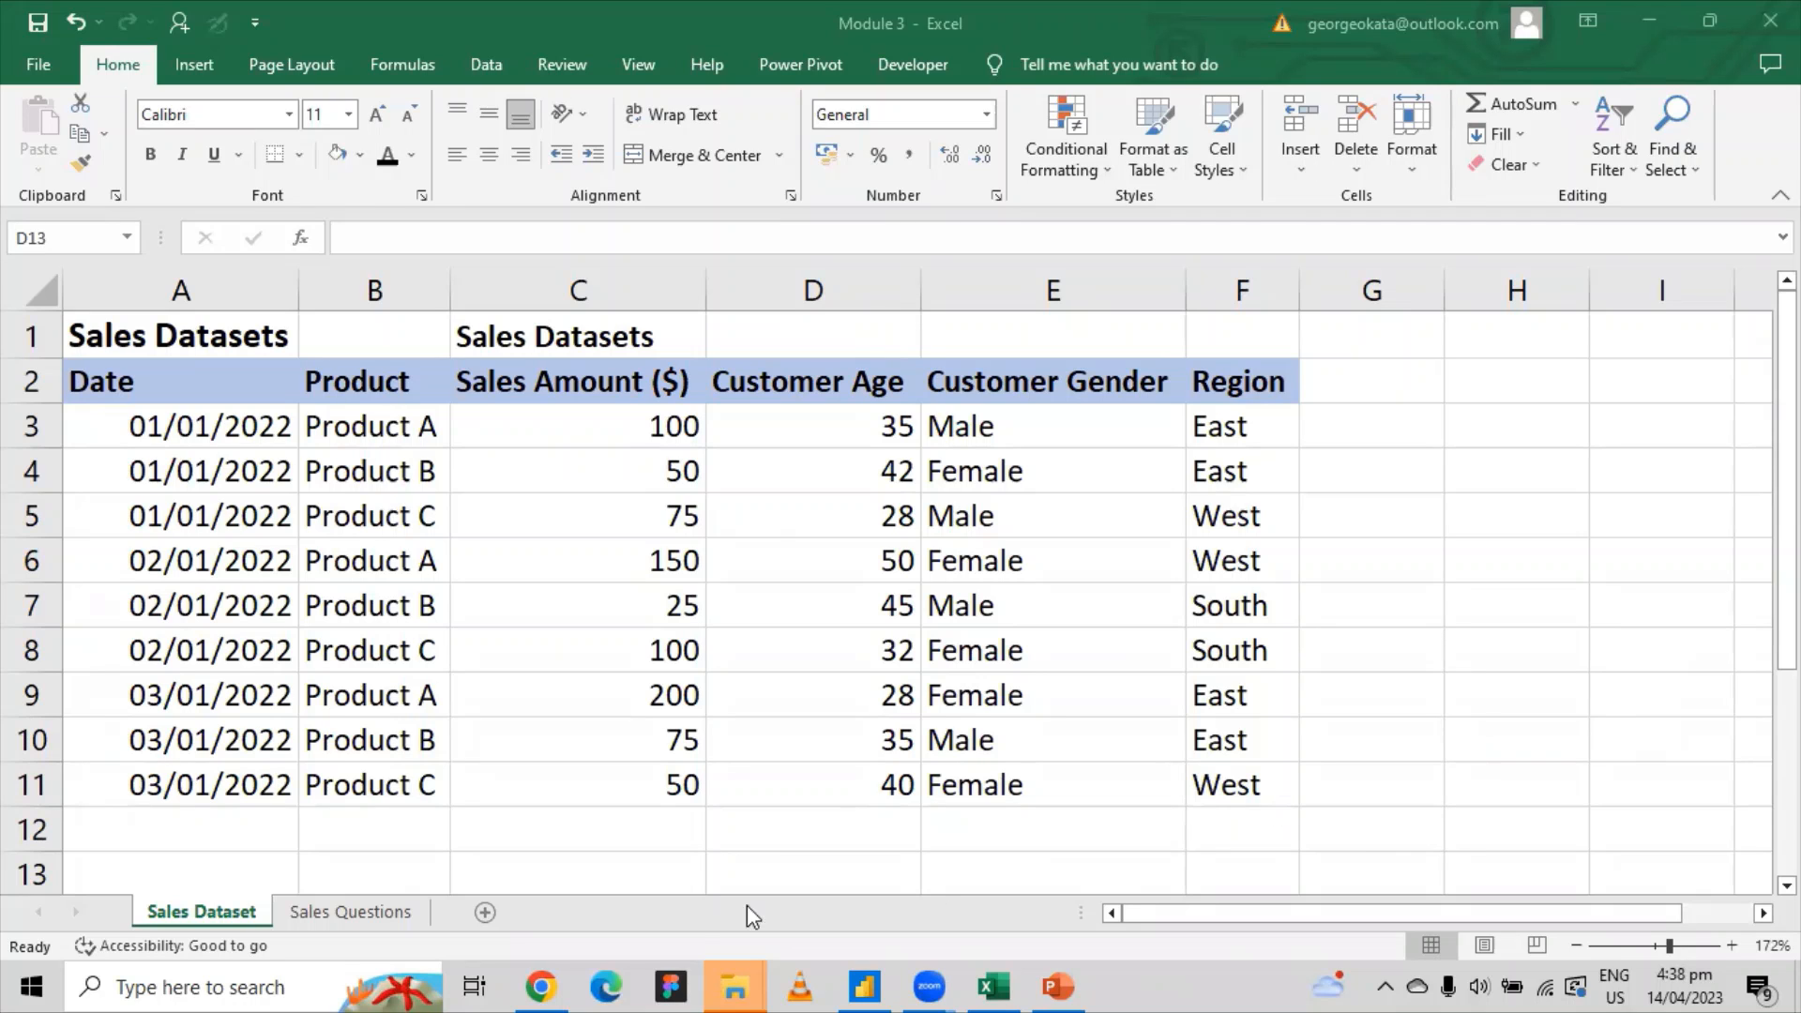
Review the questions on the Sales Questions sheet against the data on the Sales Dataset sheet.
click(374, 912)
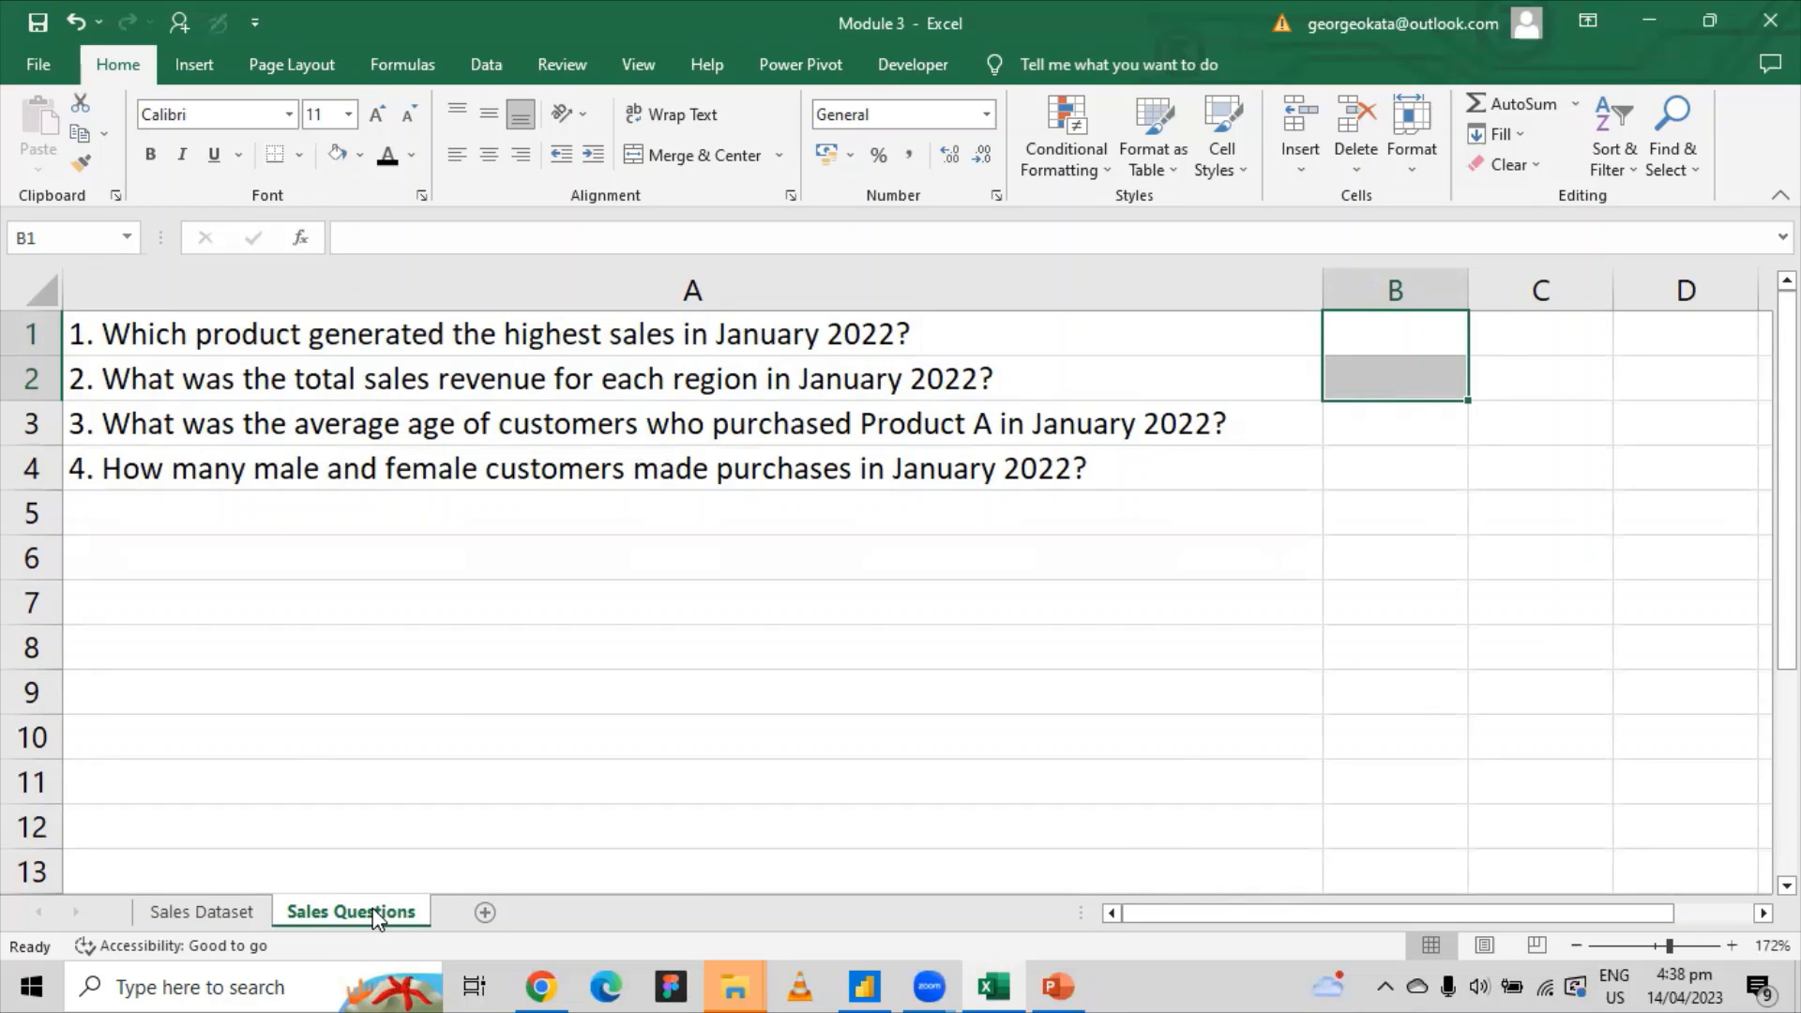
click(212, 914)
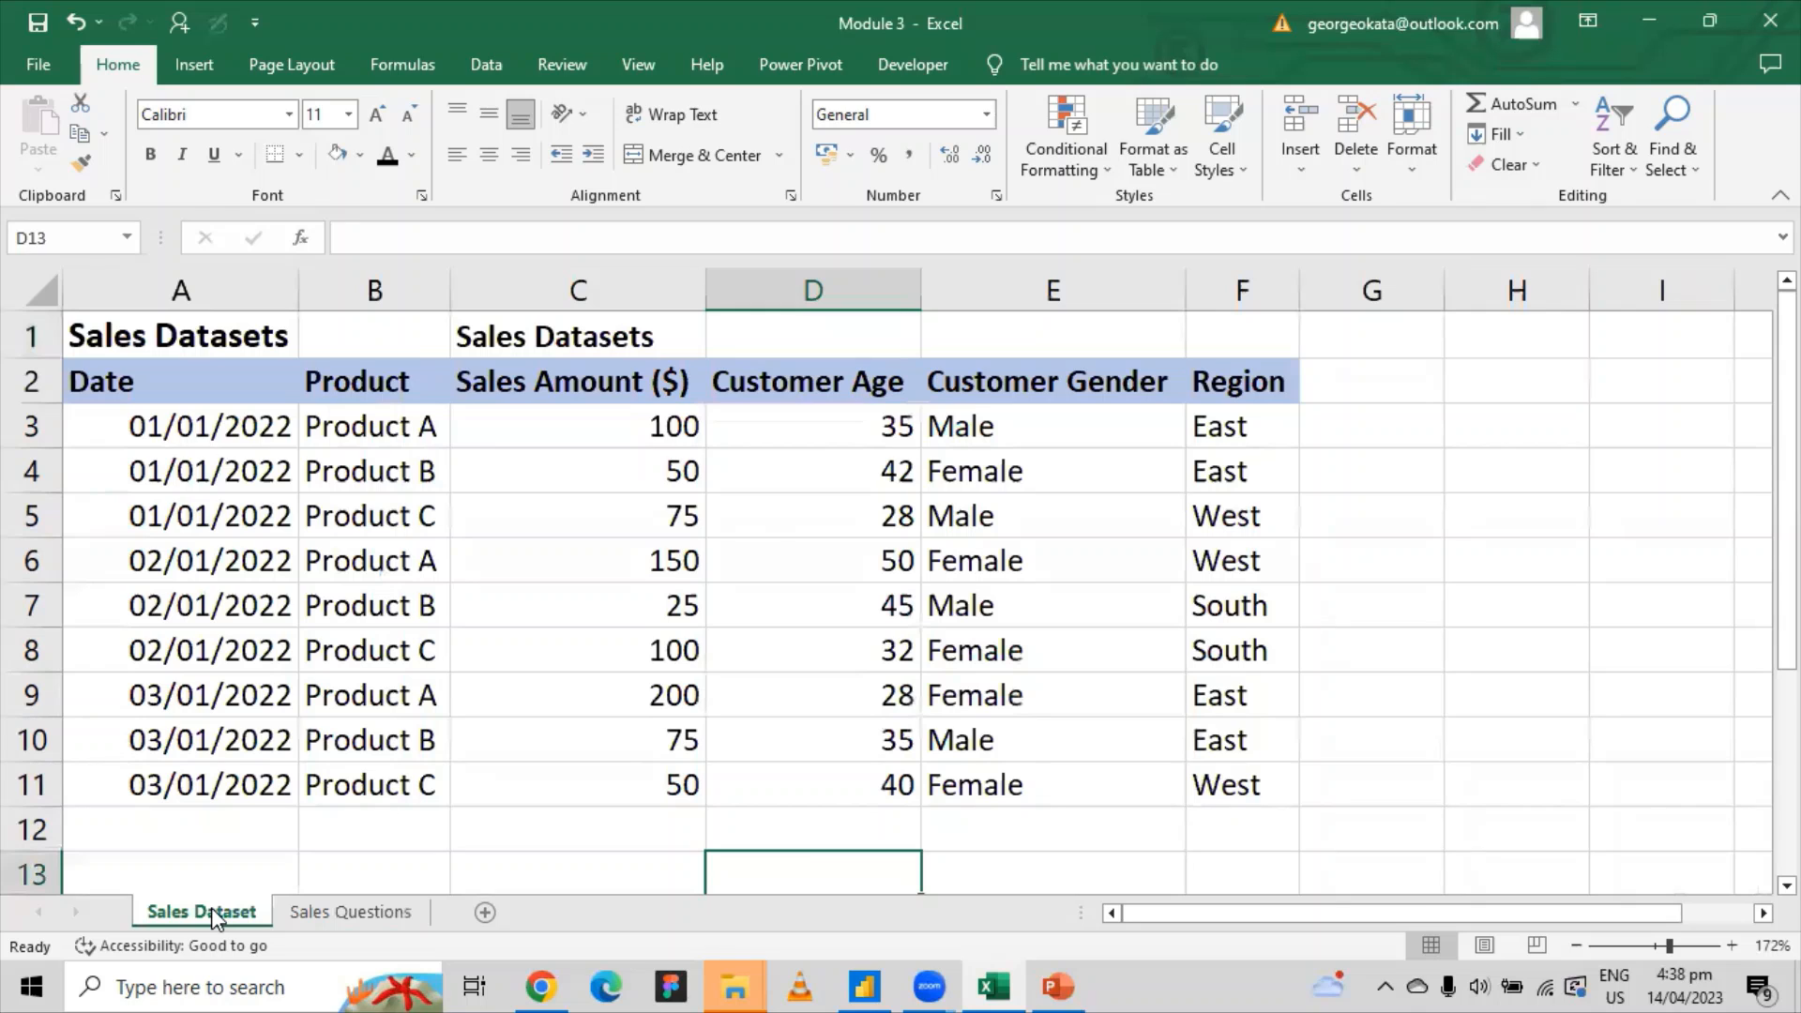
click(363, 922)
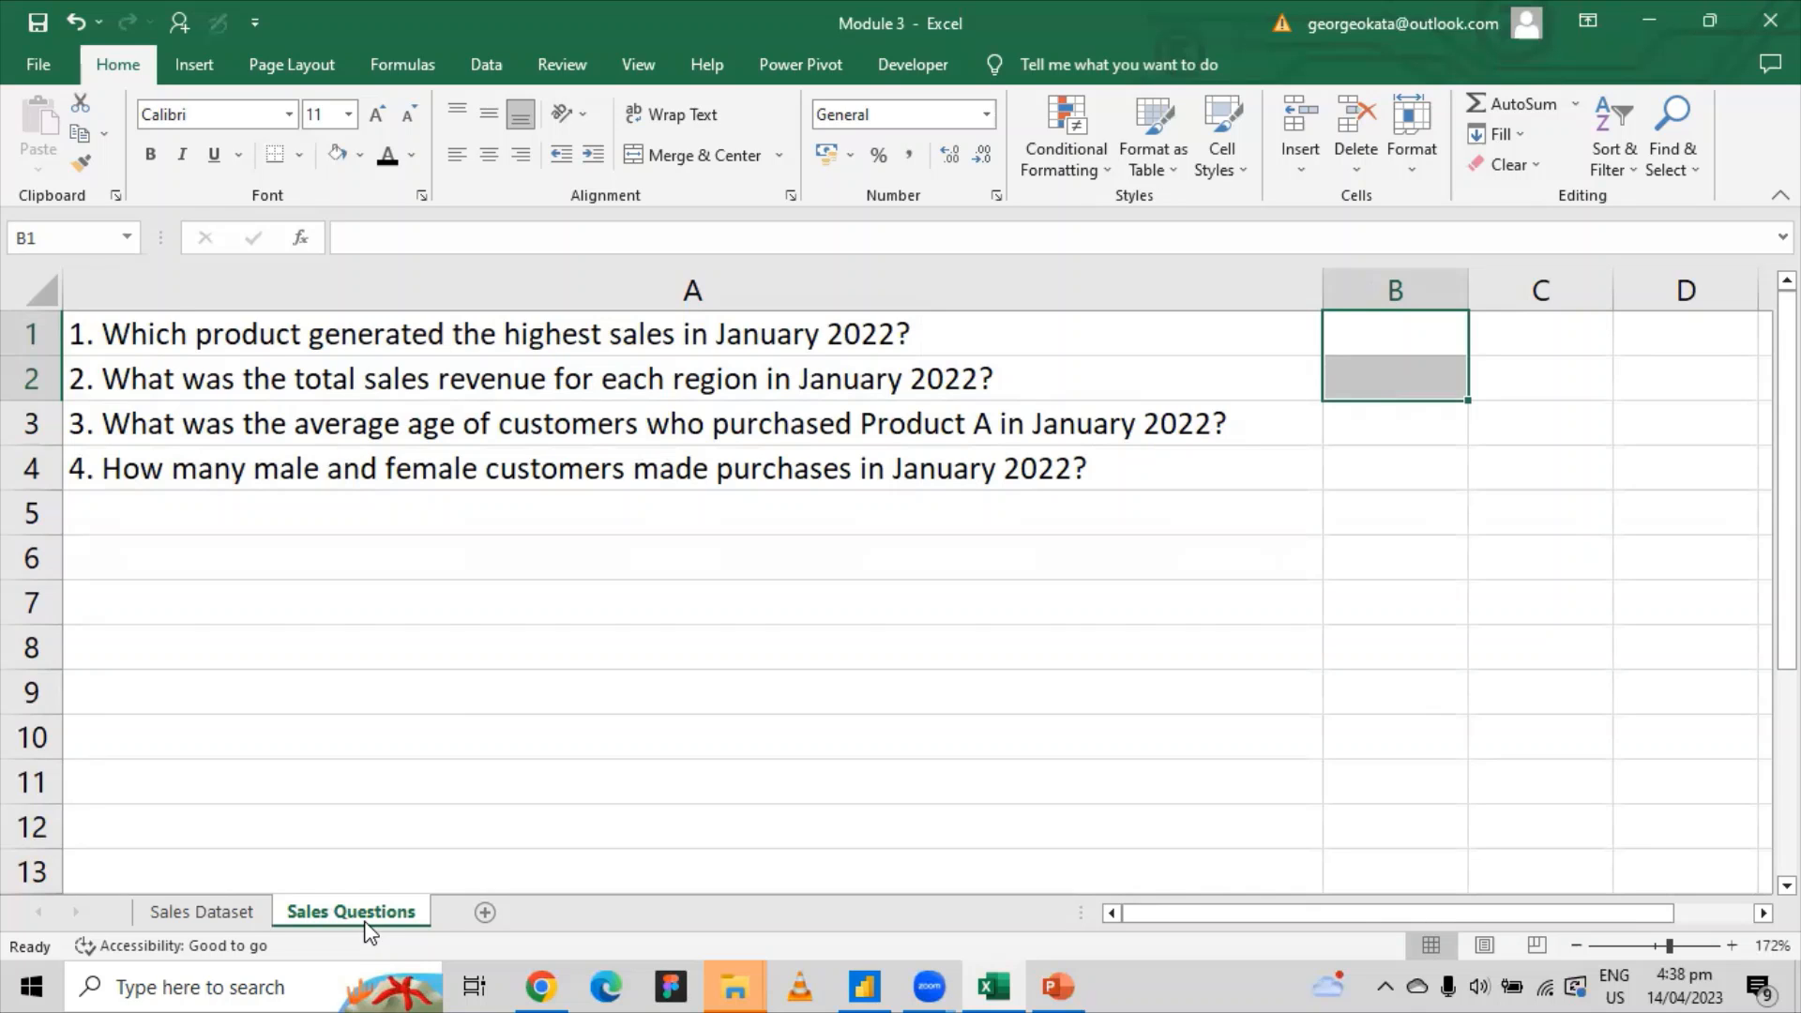
click(211, 911)
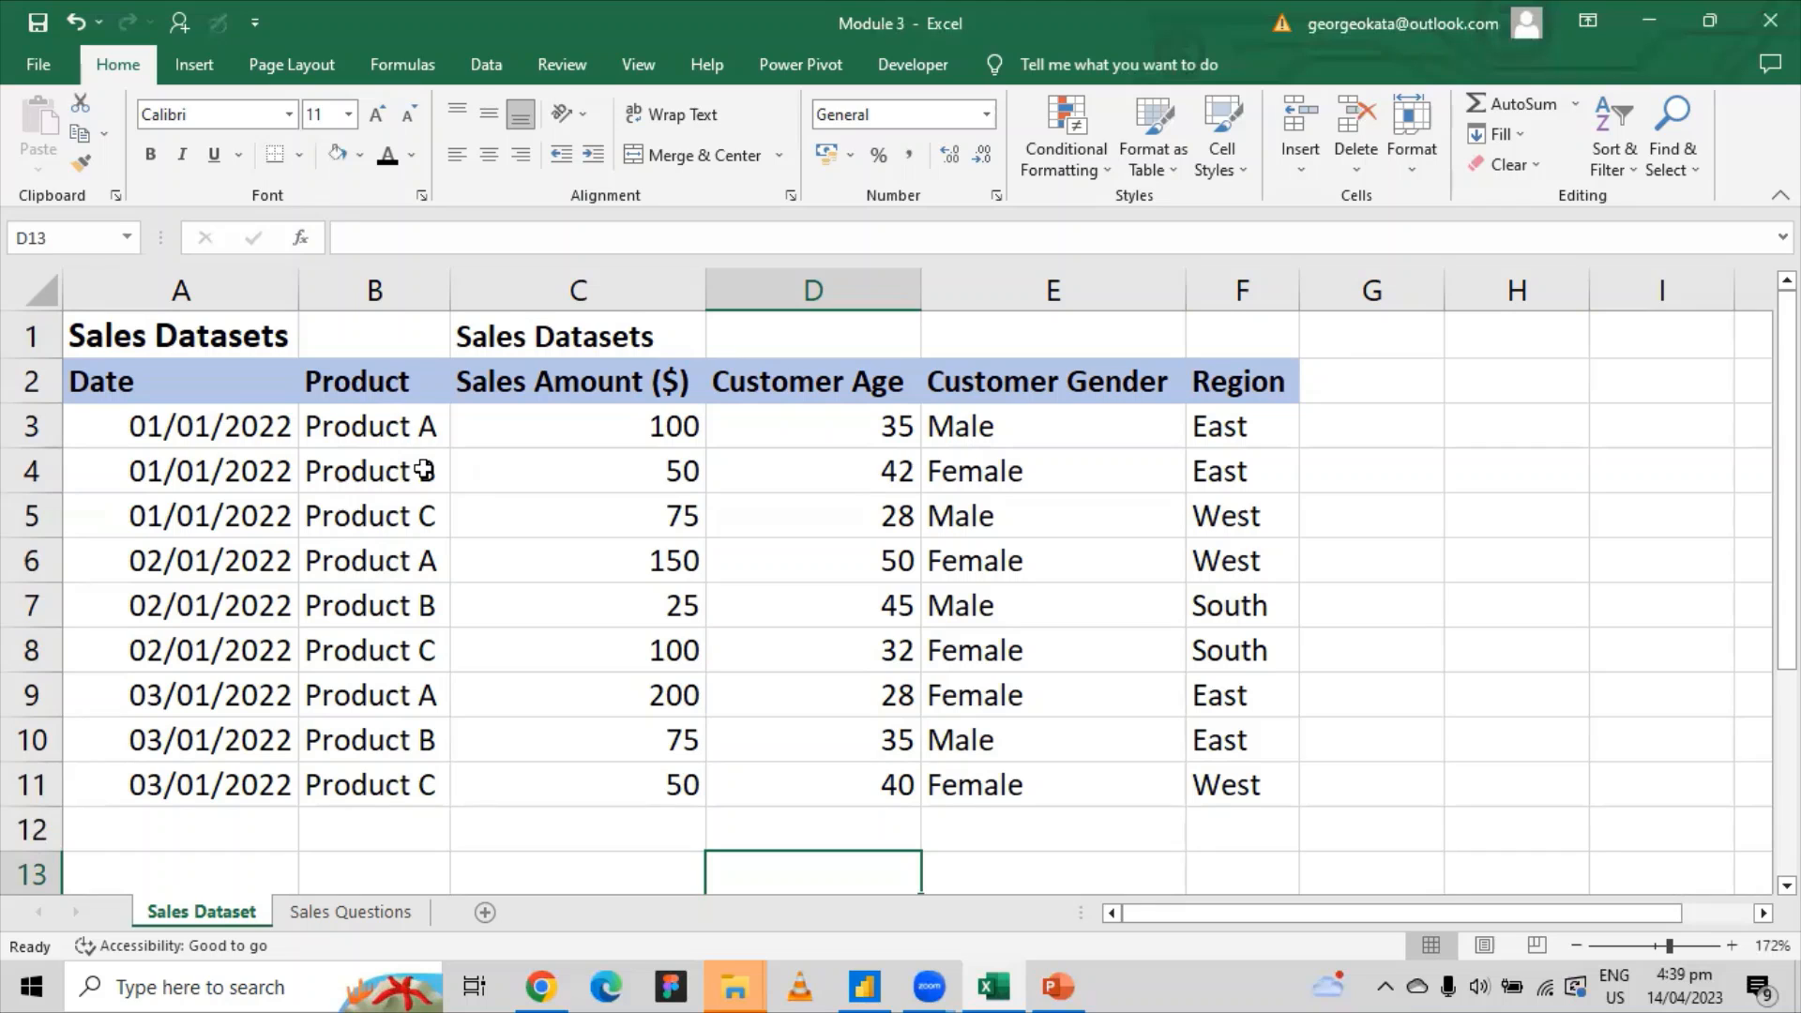
Clear the two Sales Datasets titles from cells A1 and C1 of the Sales Dataset sheet.
click(195, 69)
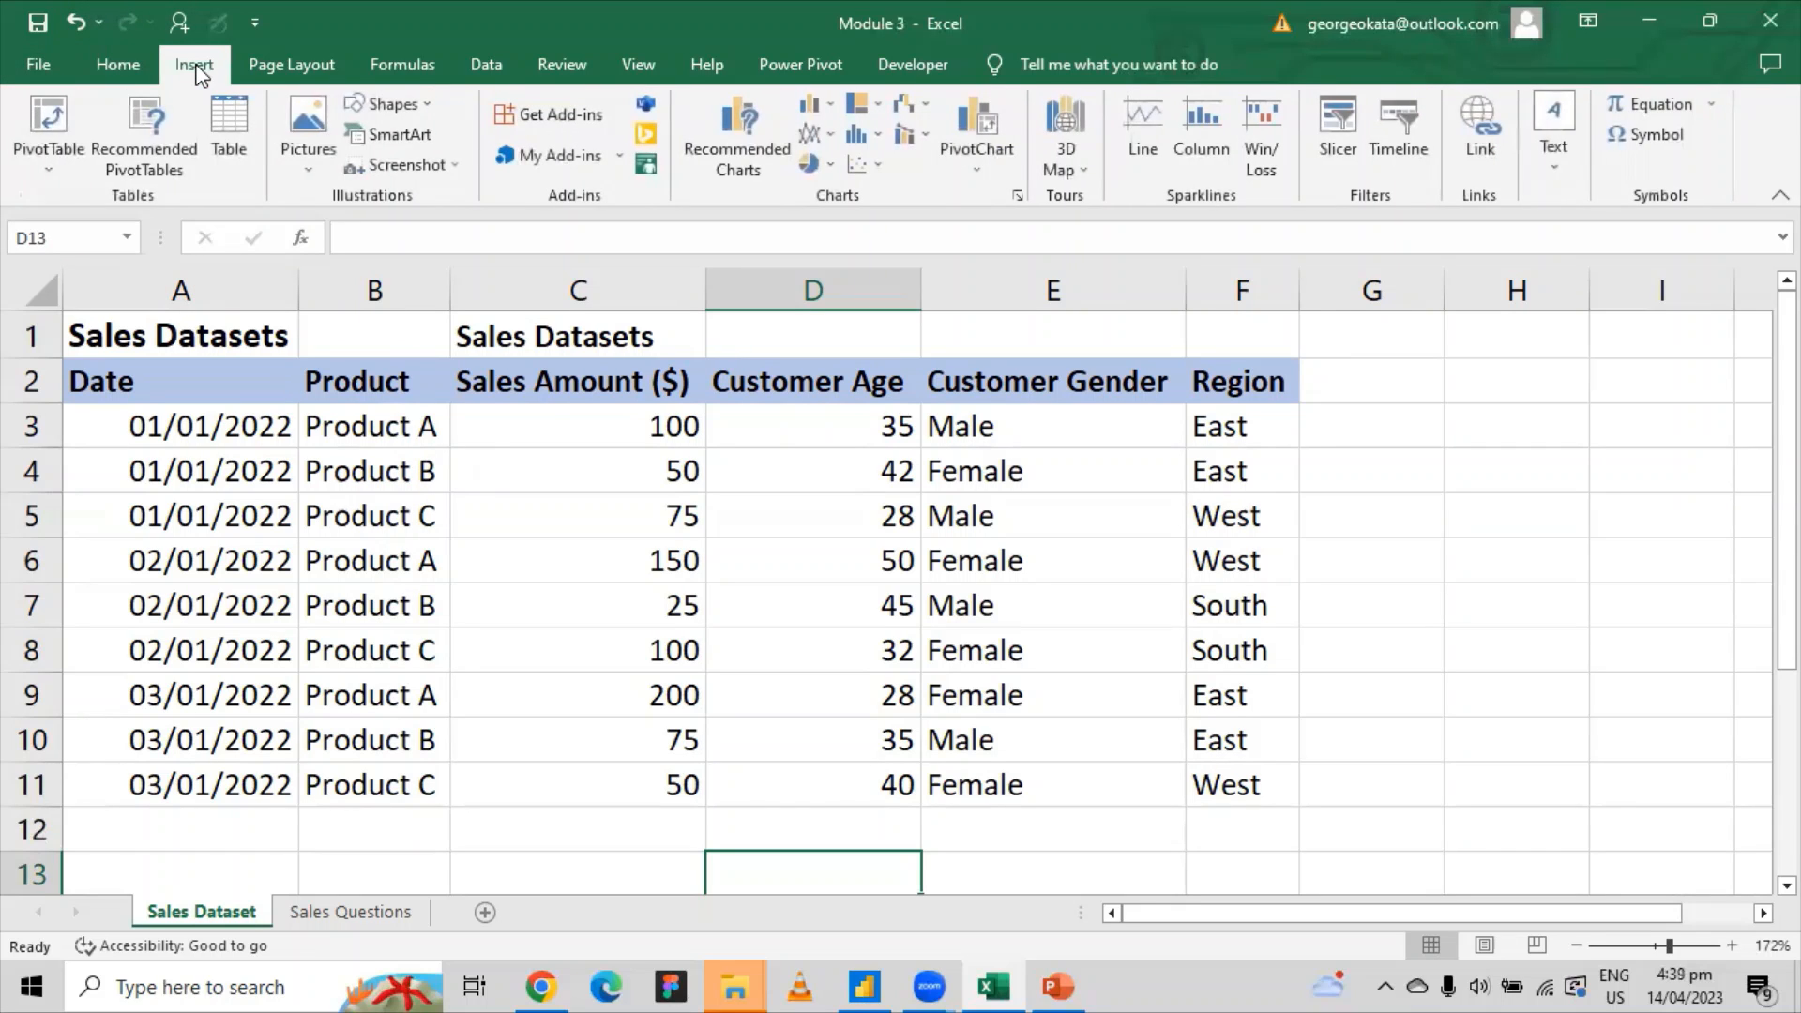
click(122, 62)
click(165, 340)
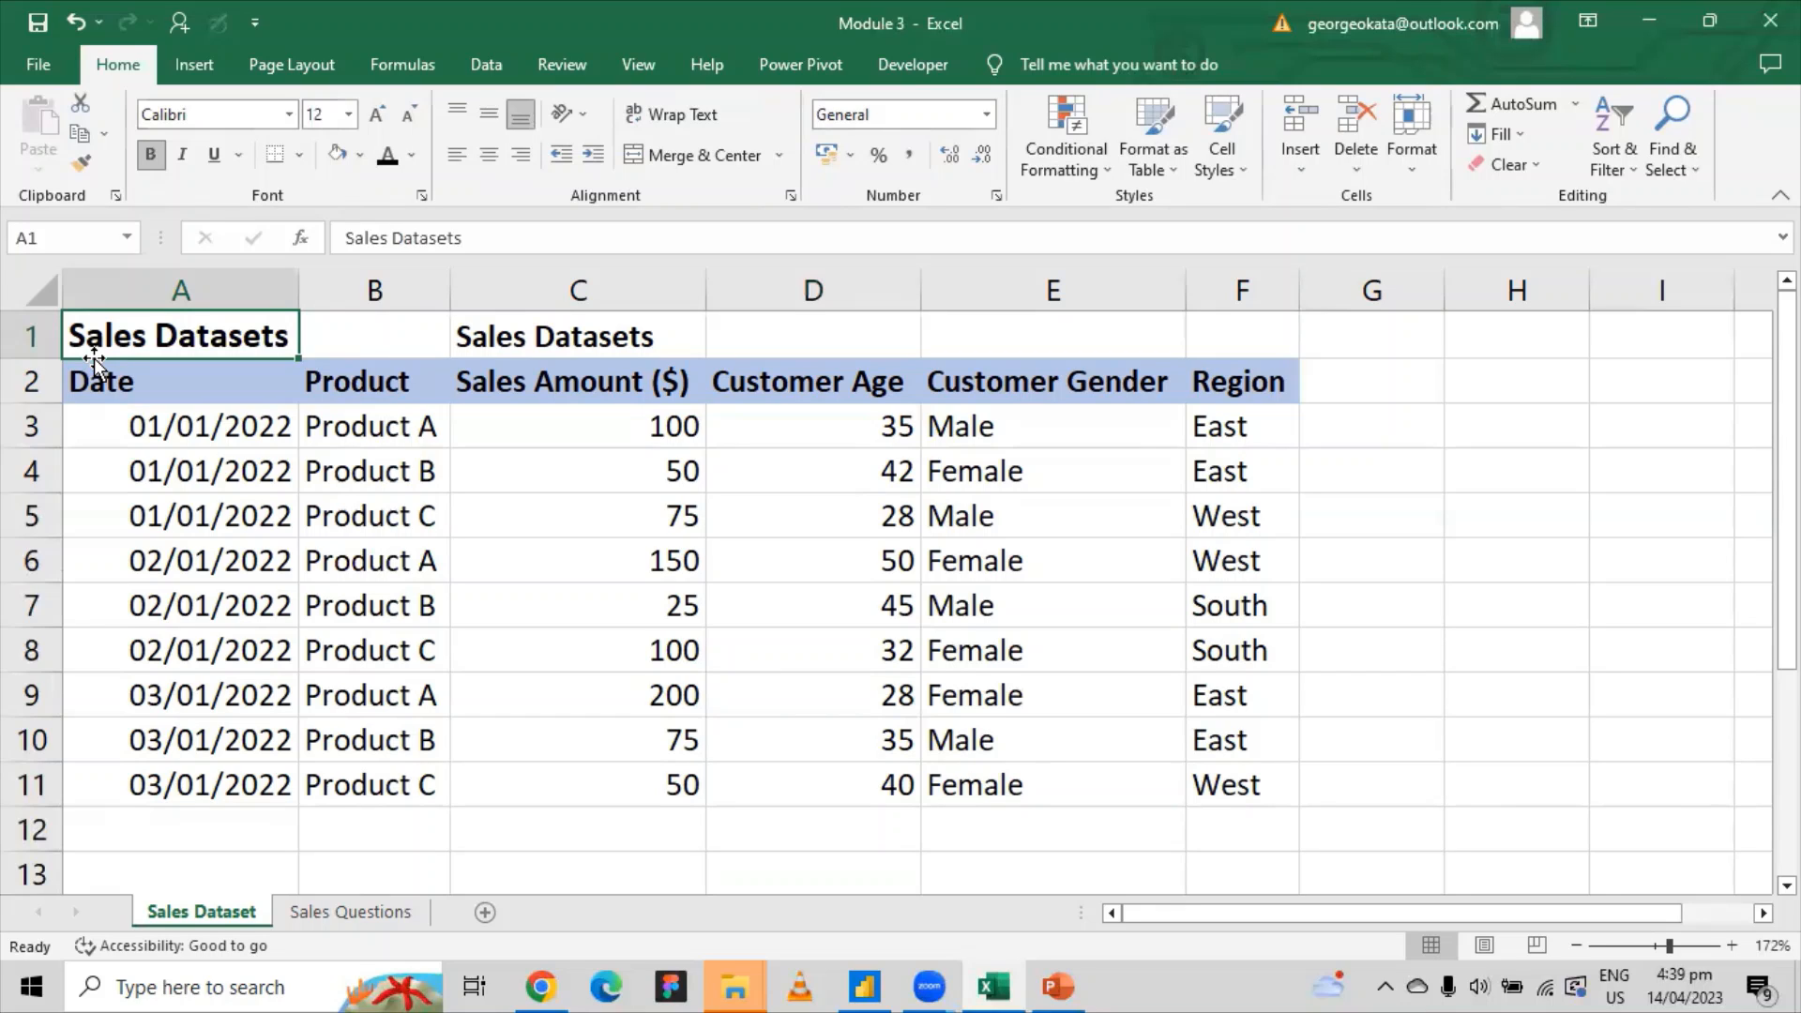
key(Delete)
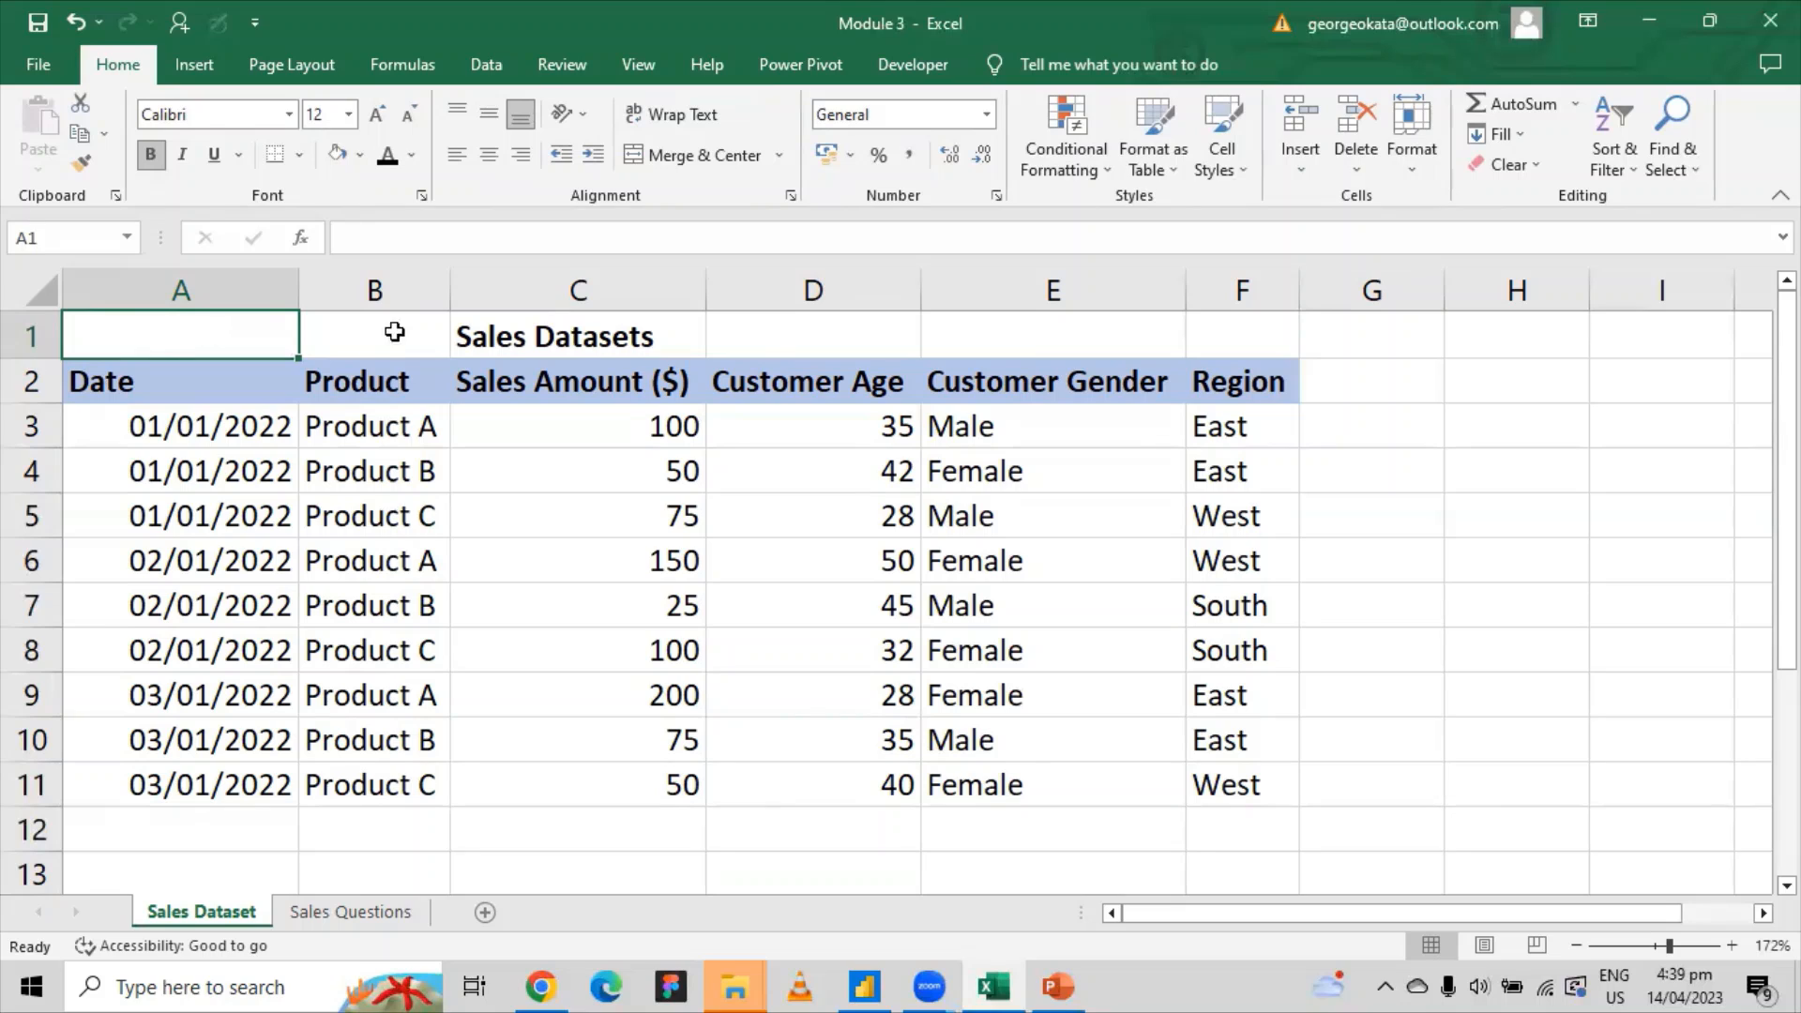
click(478, 336)
key(Delete)
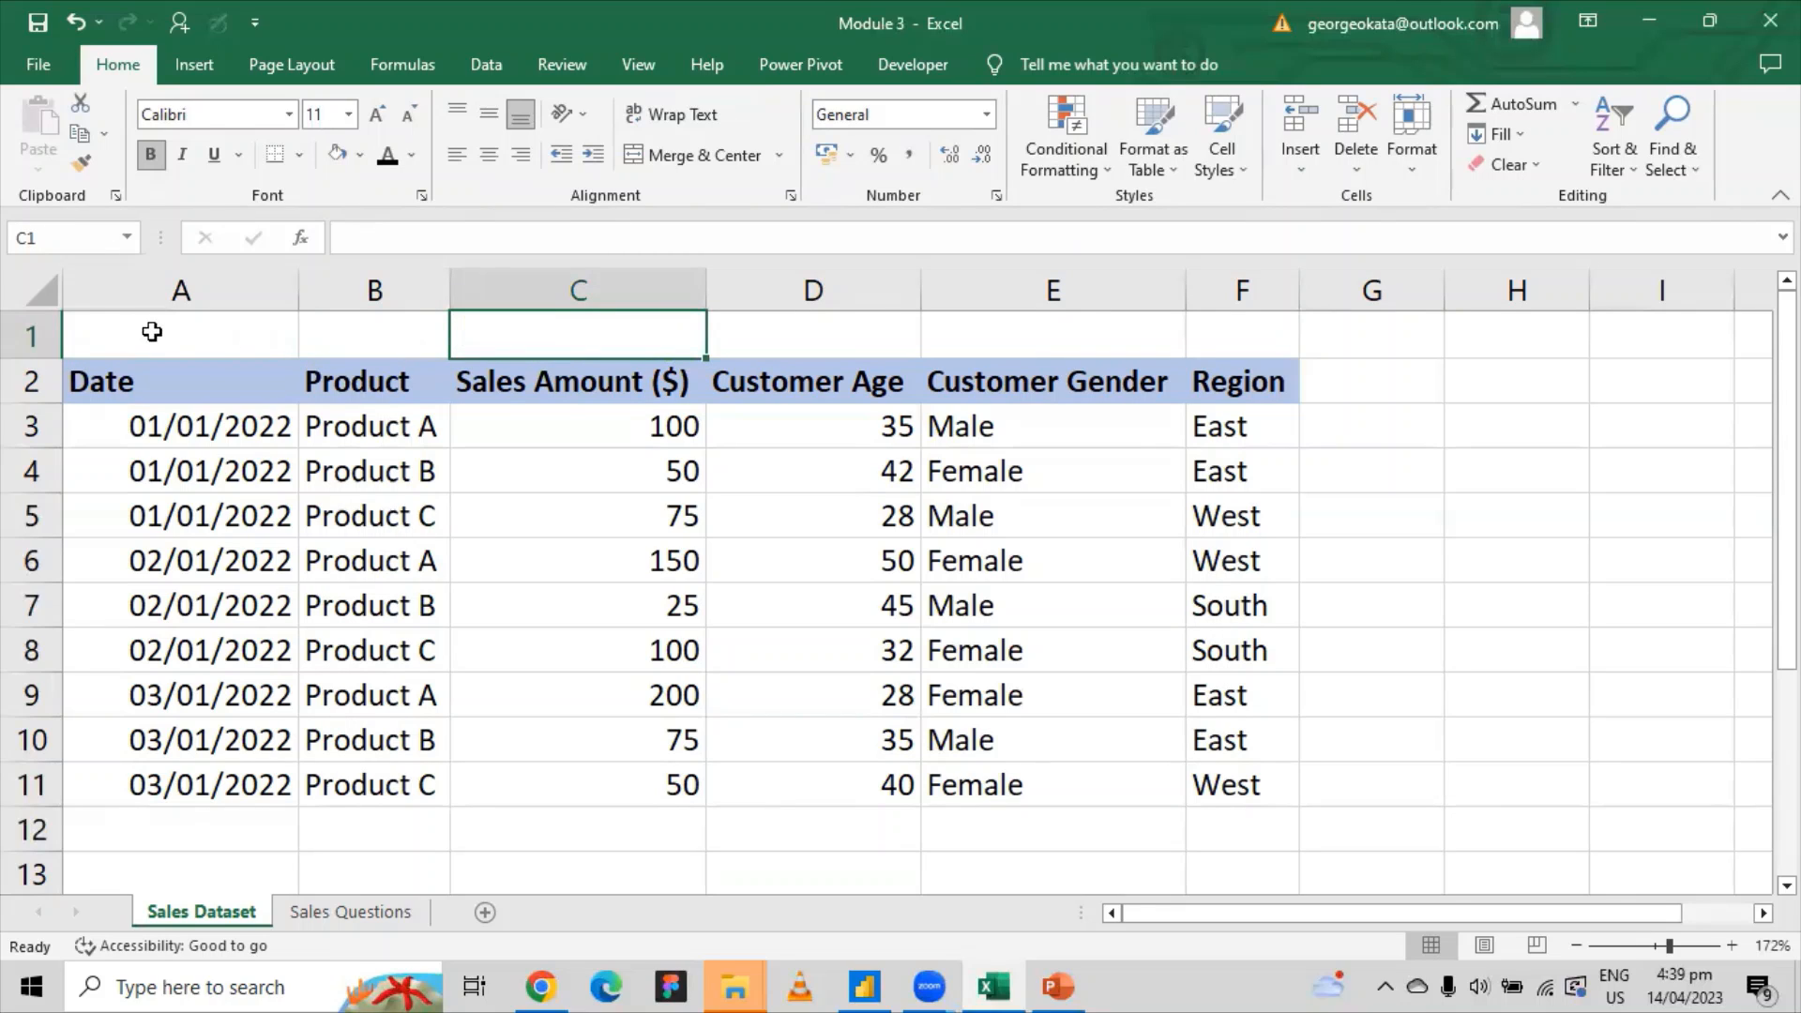
Delete the empty first row above the column headers.
click(47, 329)
right_click(47, 328)
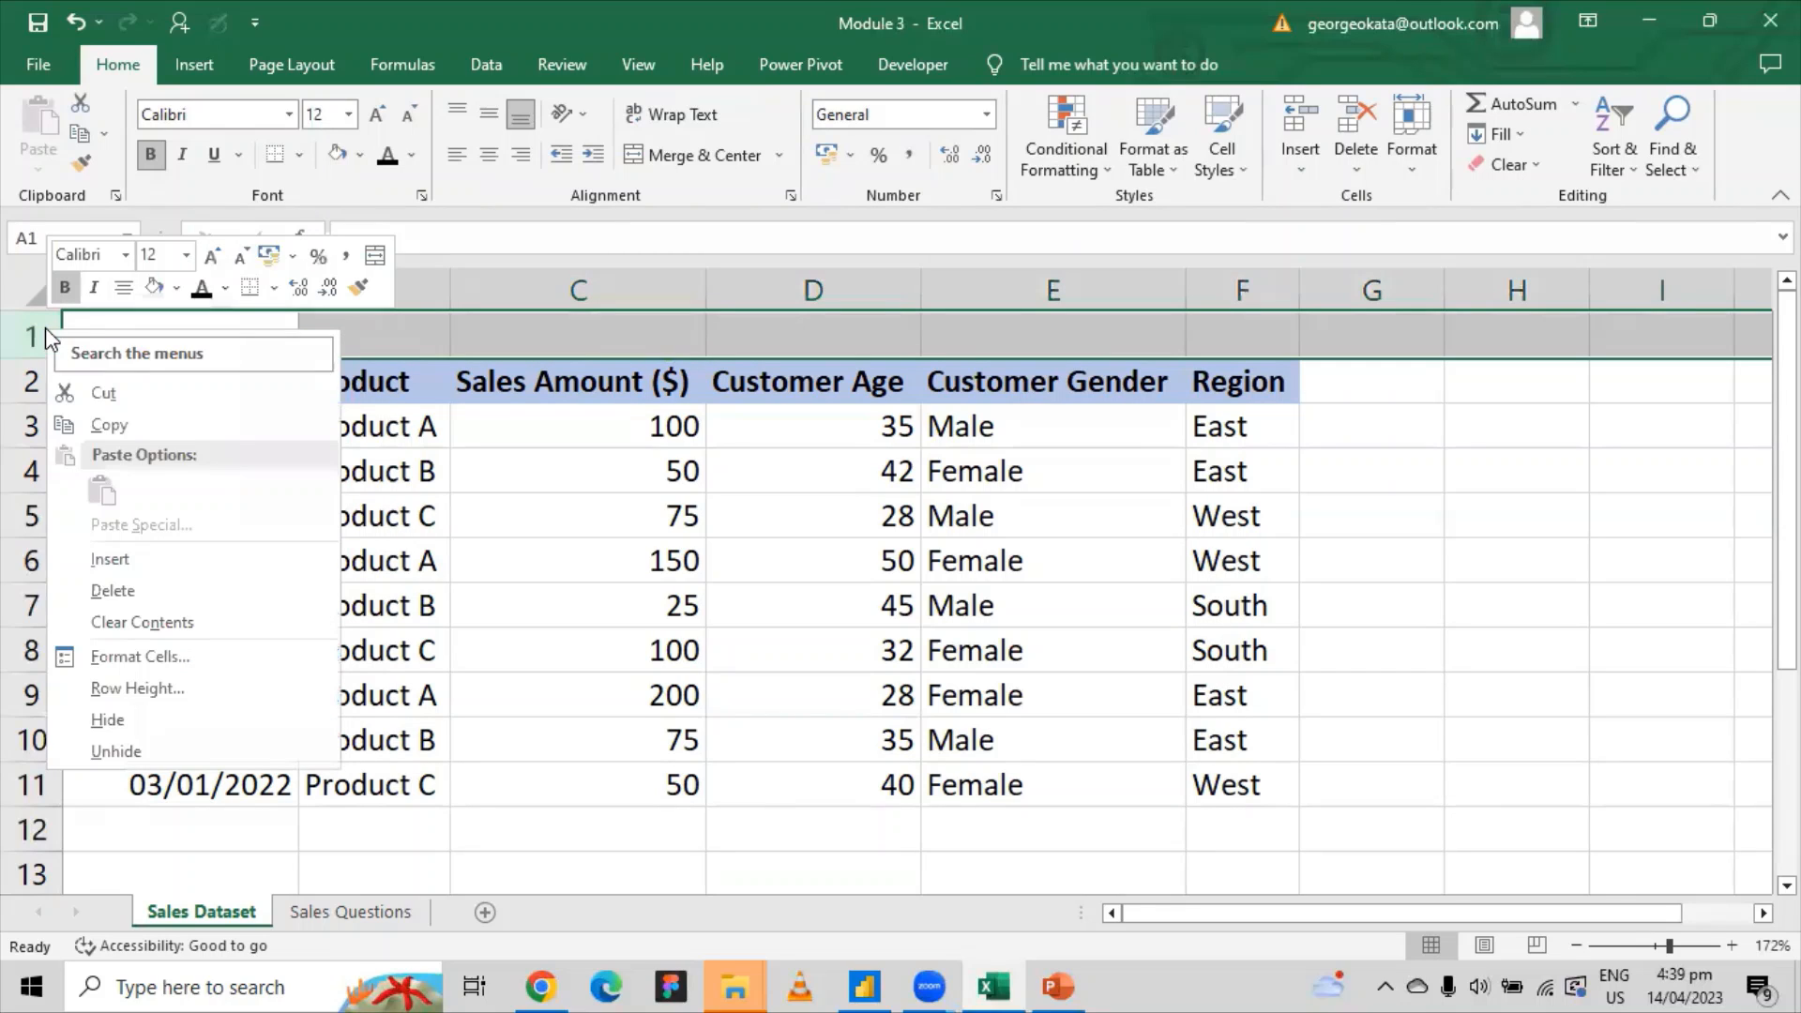
click(112, 591)
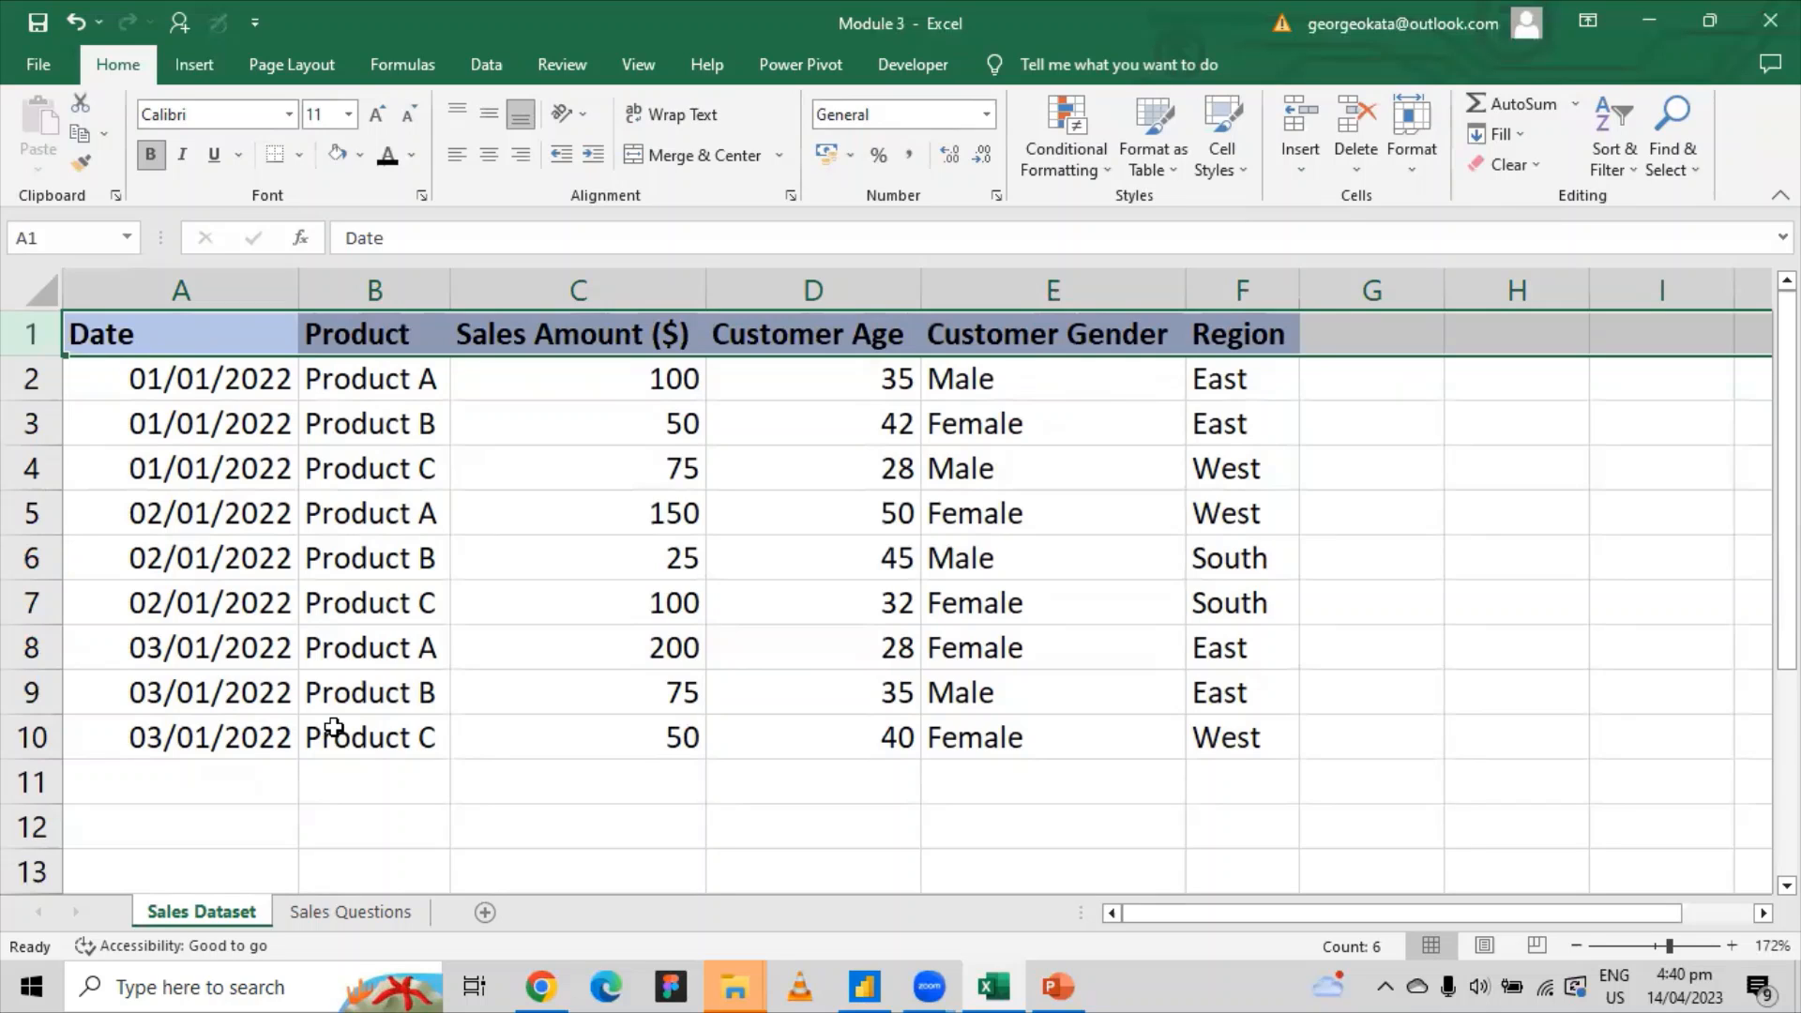
click(266, 886)
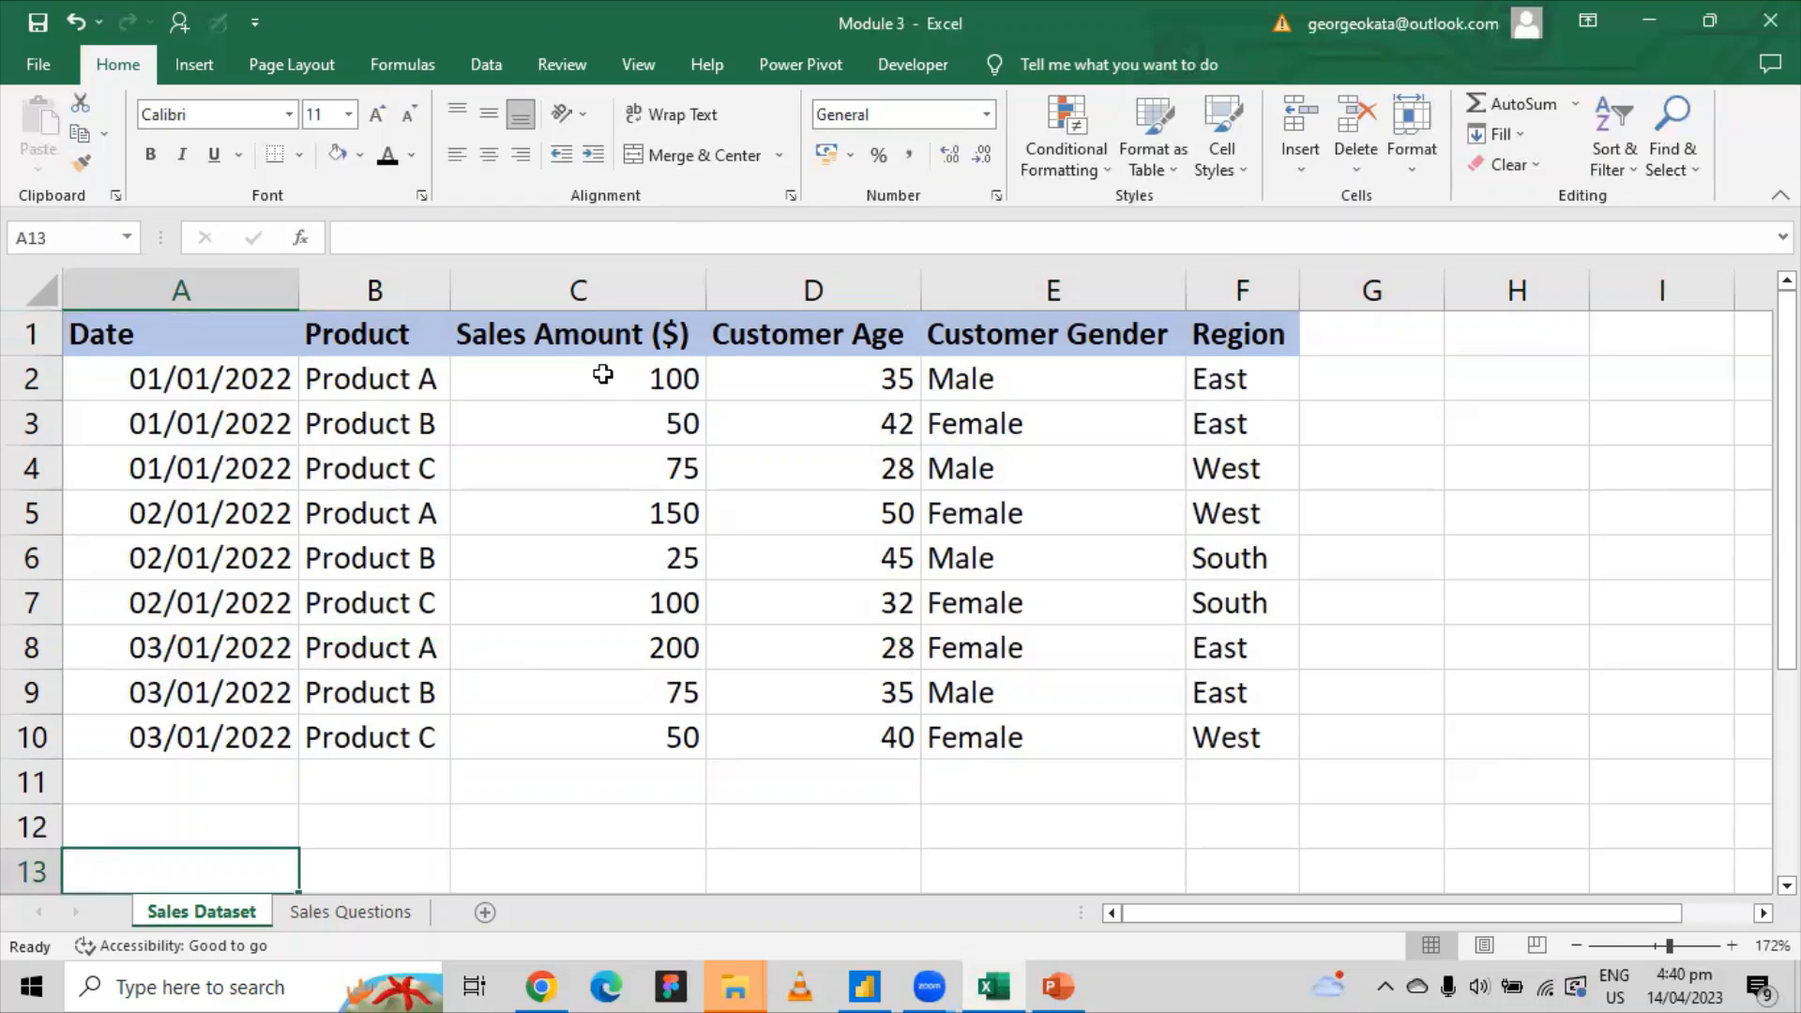
Convert columns A through F into a table with the first row as headers.
drag(596, 375, 605, 643)
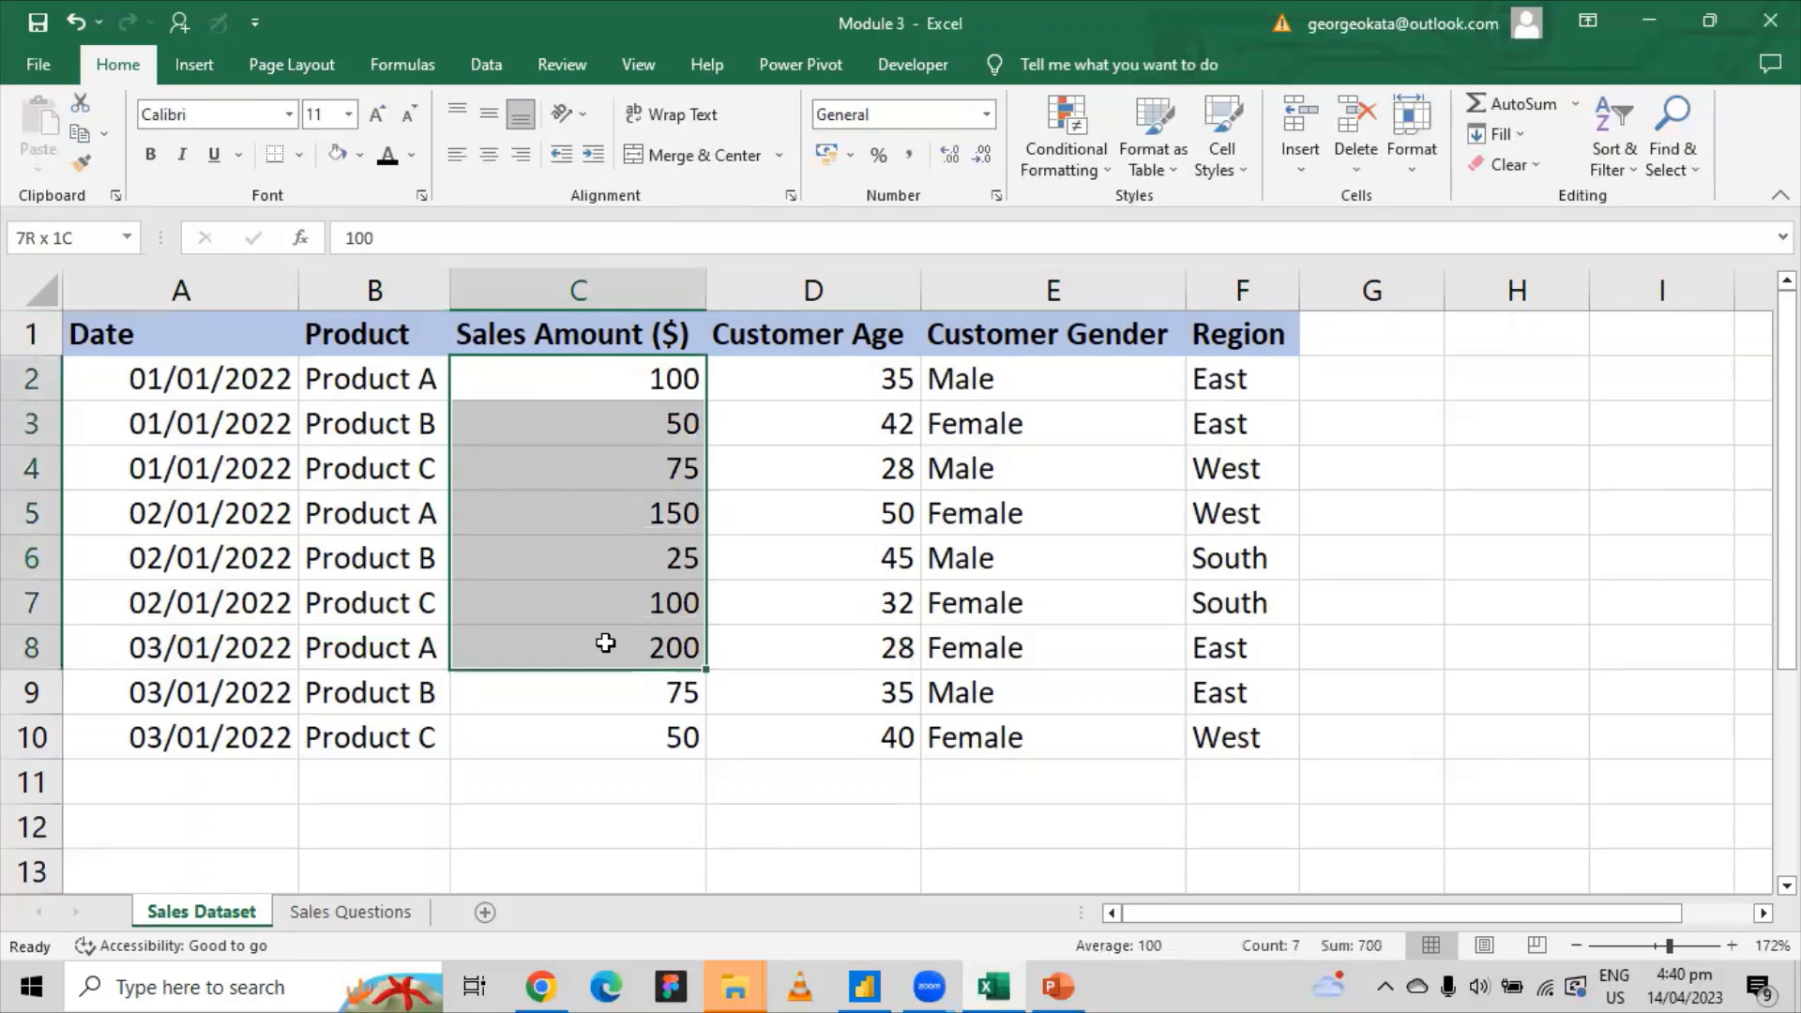
click(590, 786)
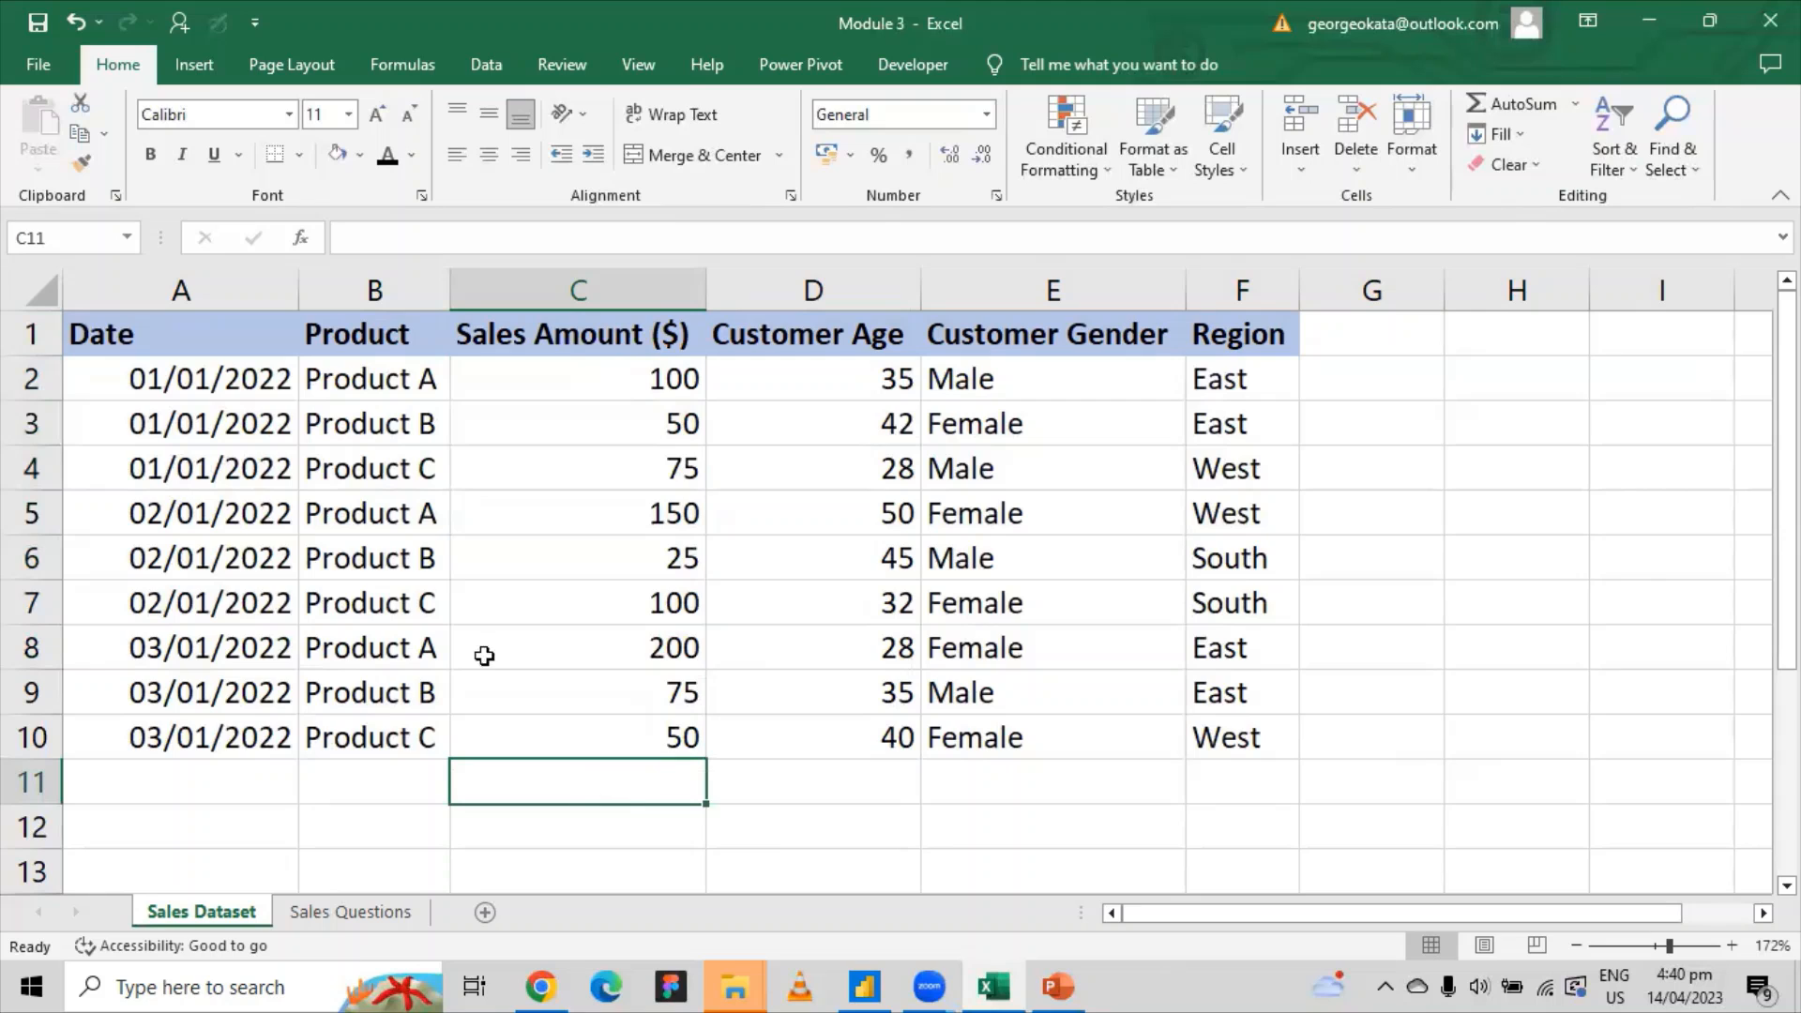
click(49, 290)
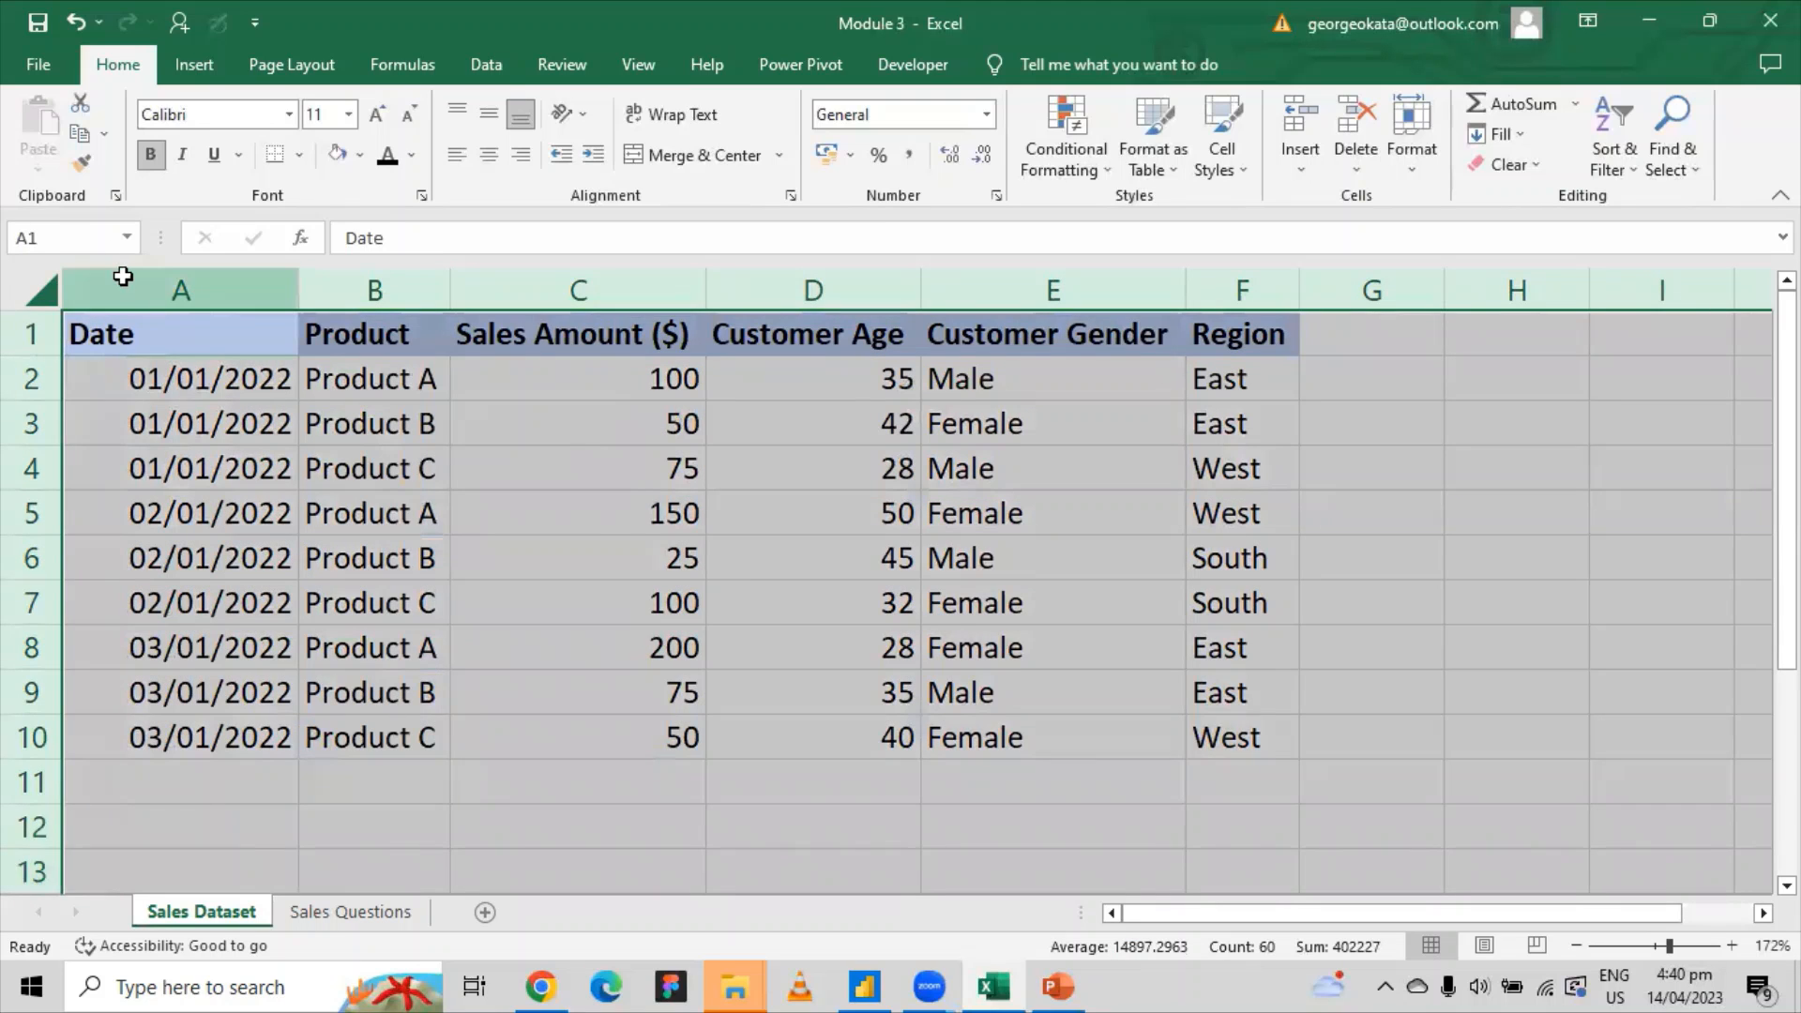
drag(117, 281, 1221, 277)
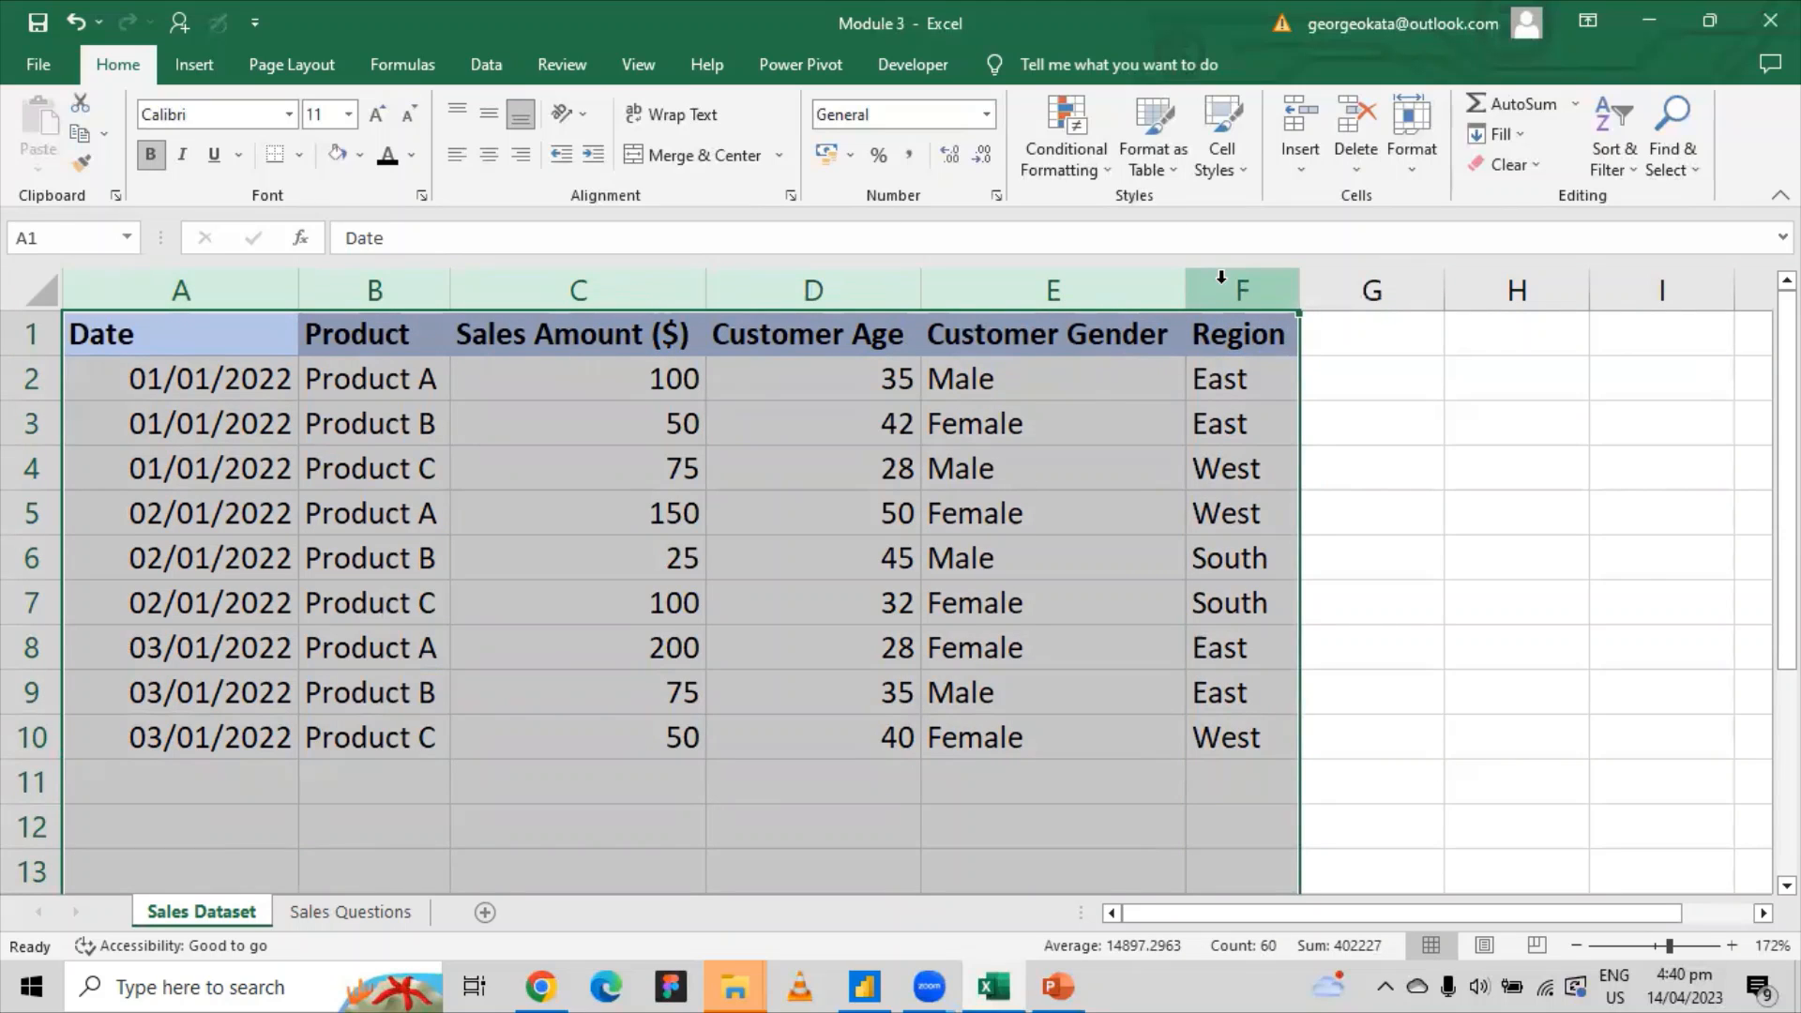
key(ctrl+t)
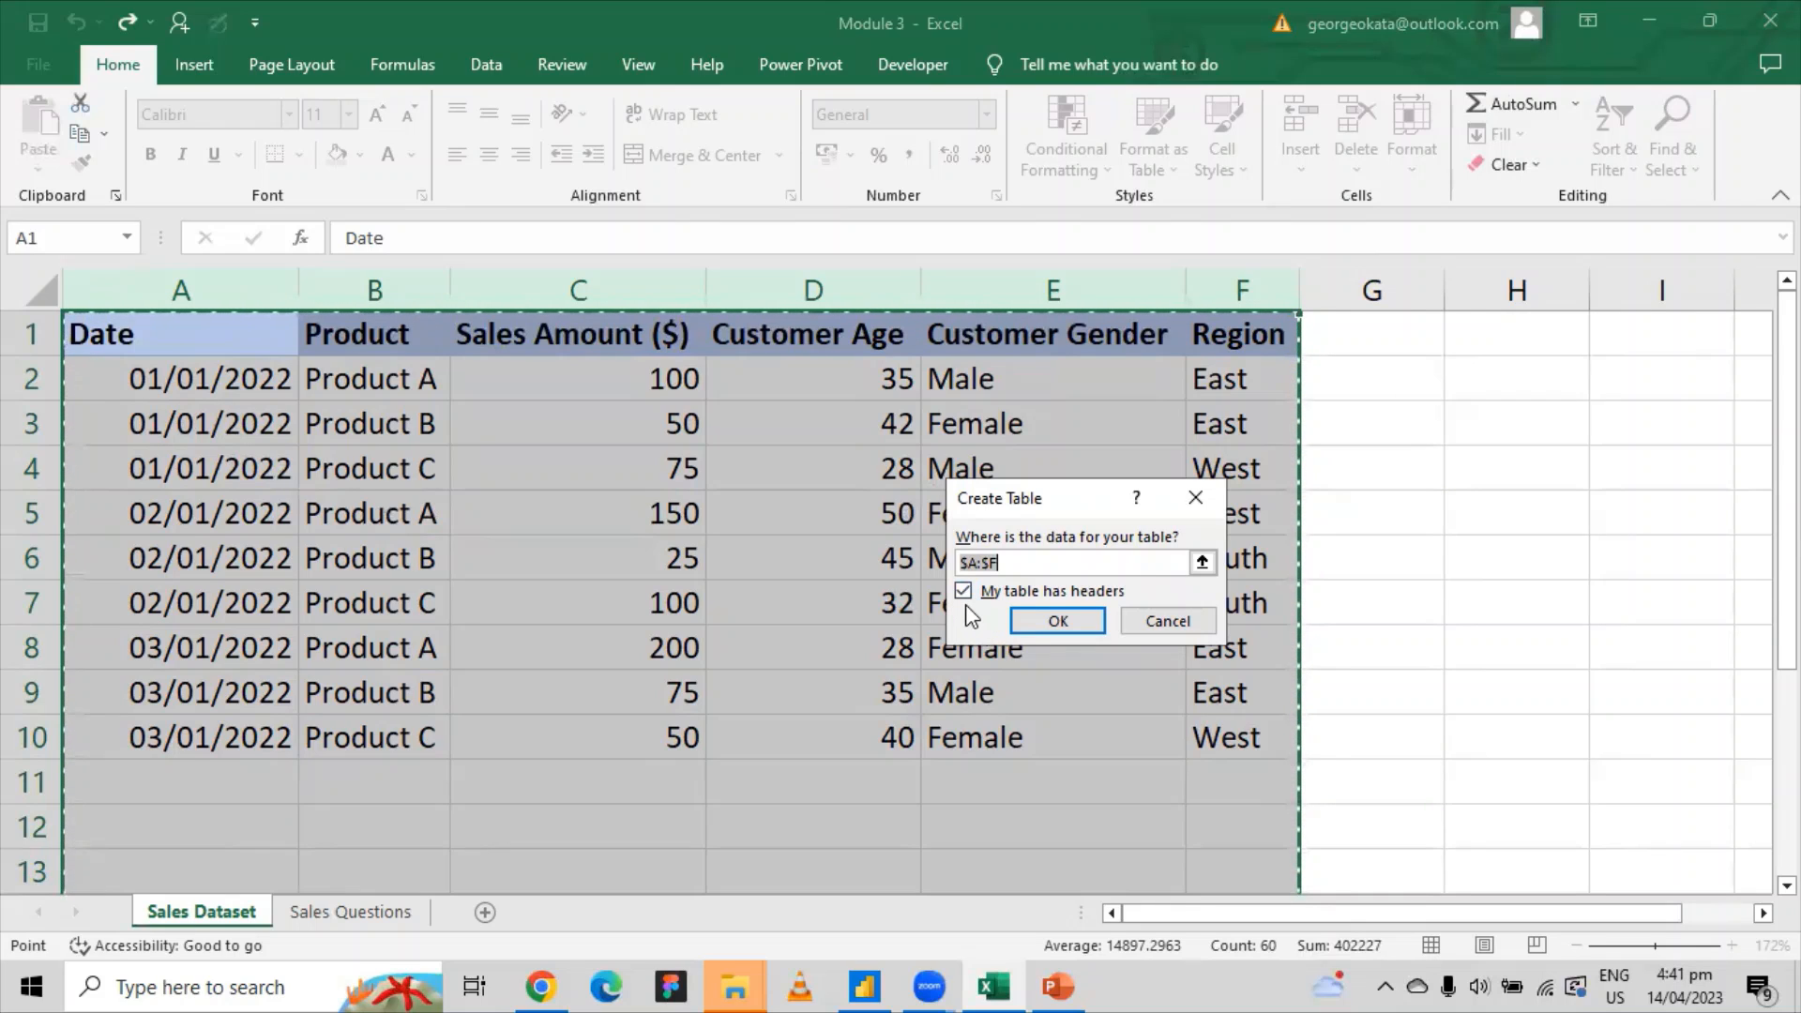
click(1034, 621)
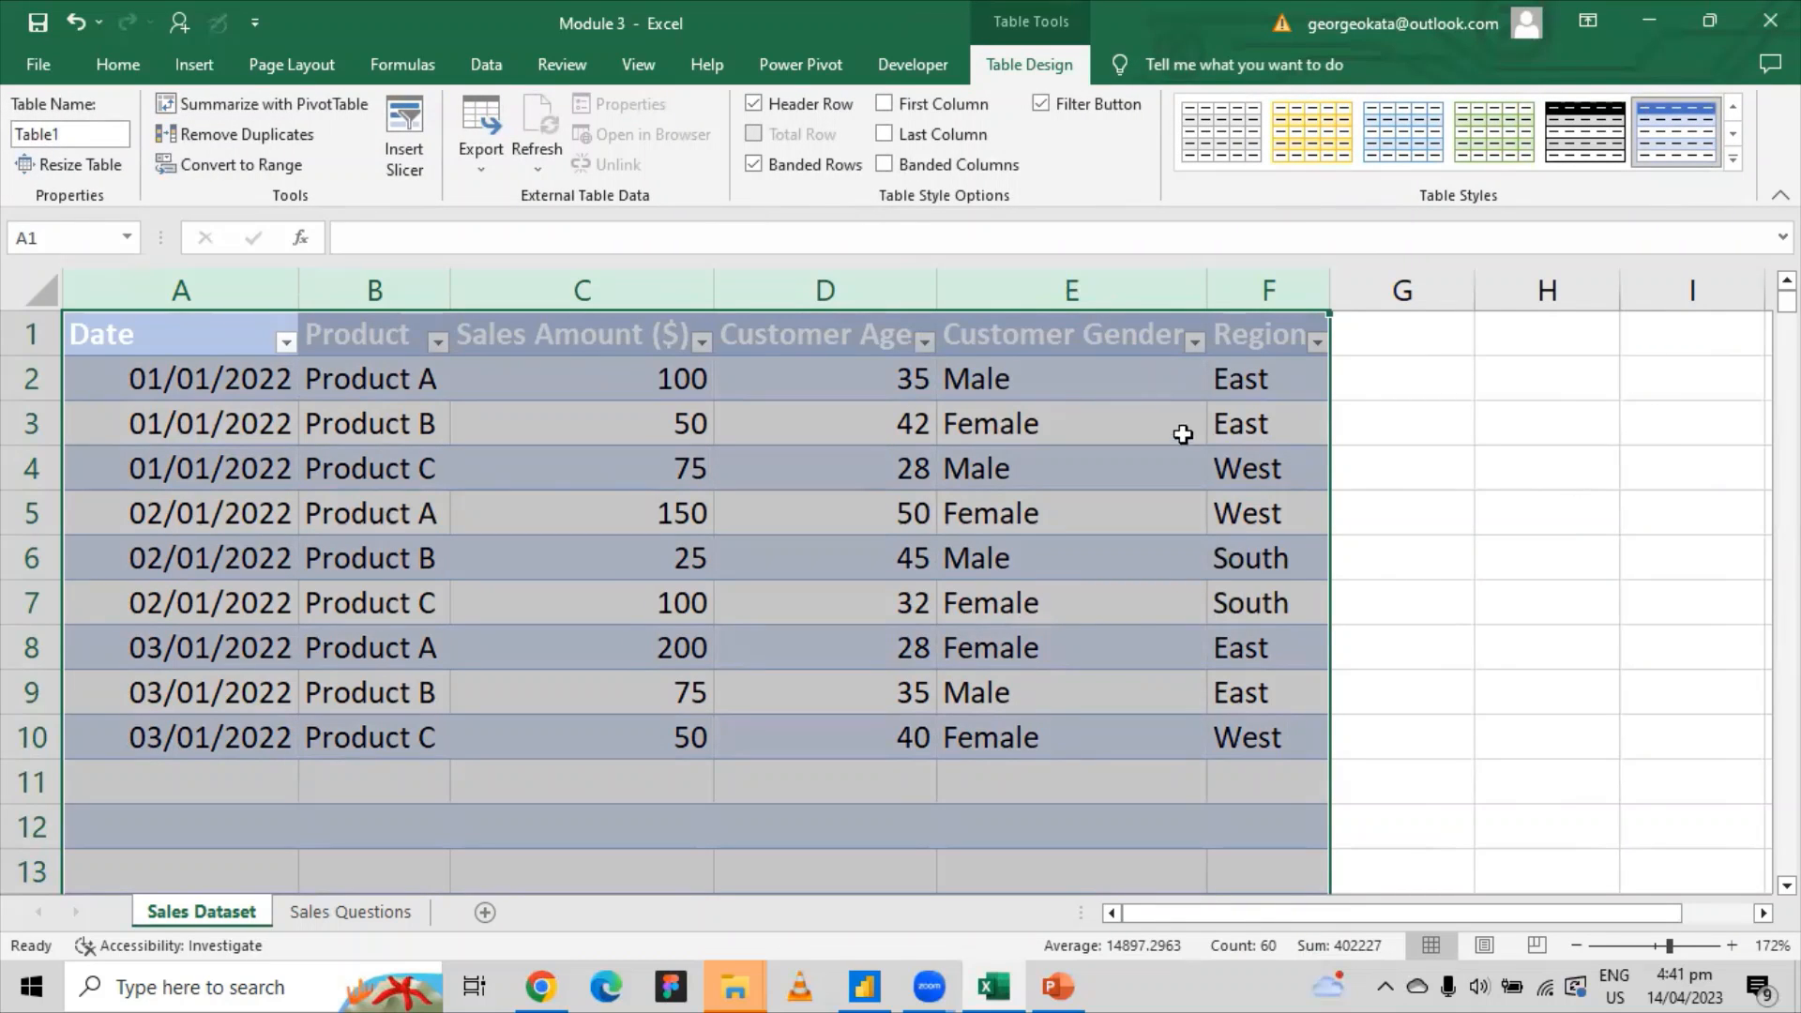
click(1159, 698)
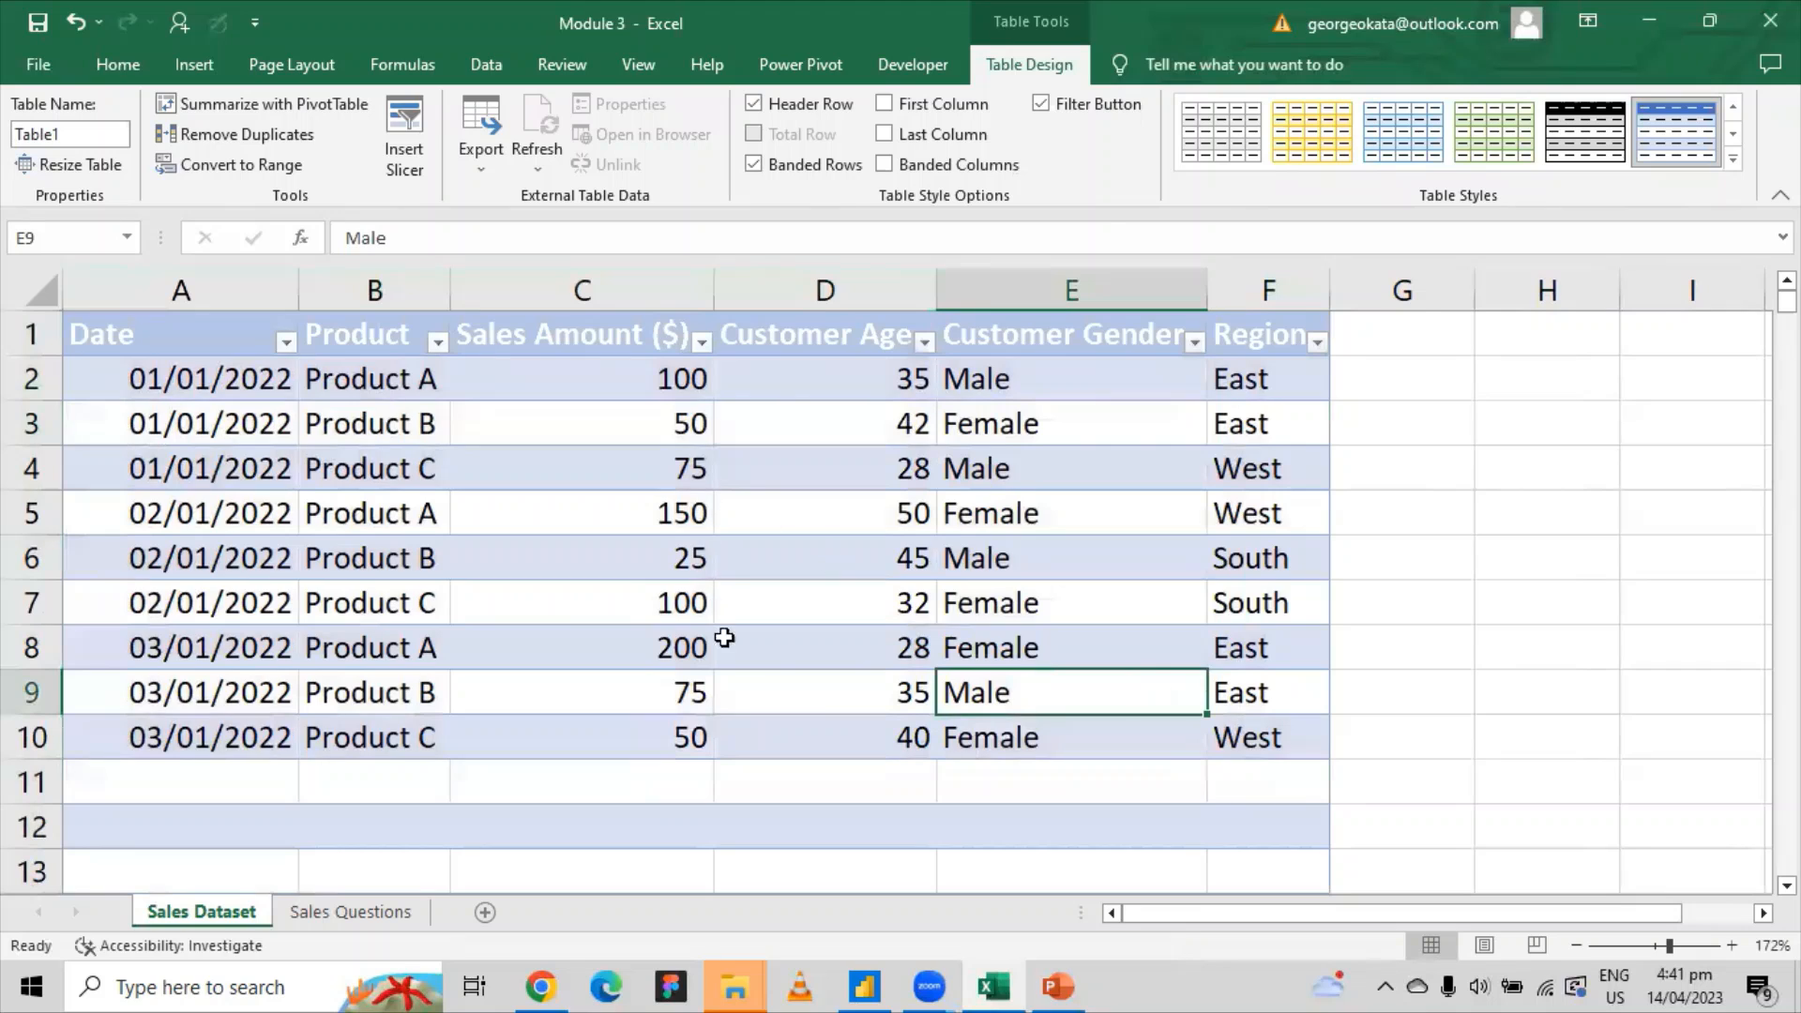
Examine how far the new table extends below the data and preview alternative table styles.
click(679, 347)
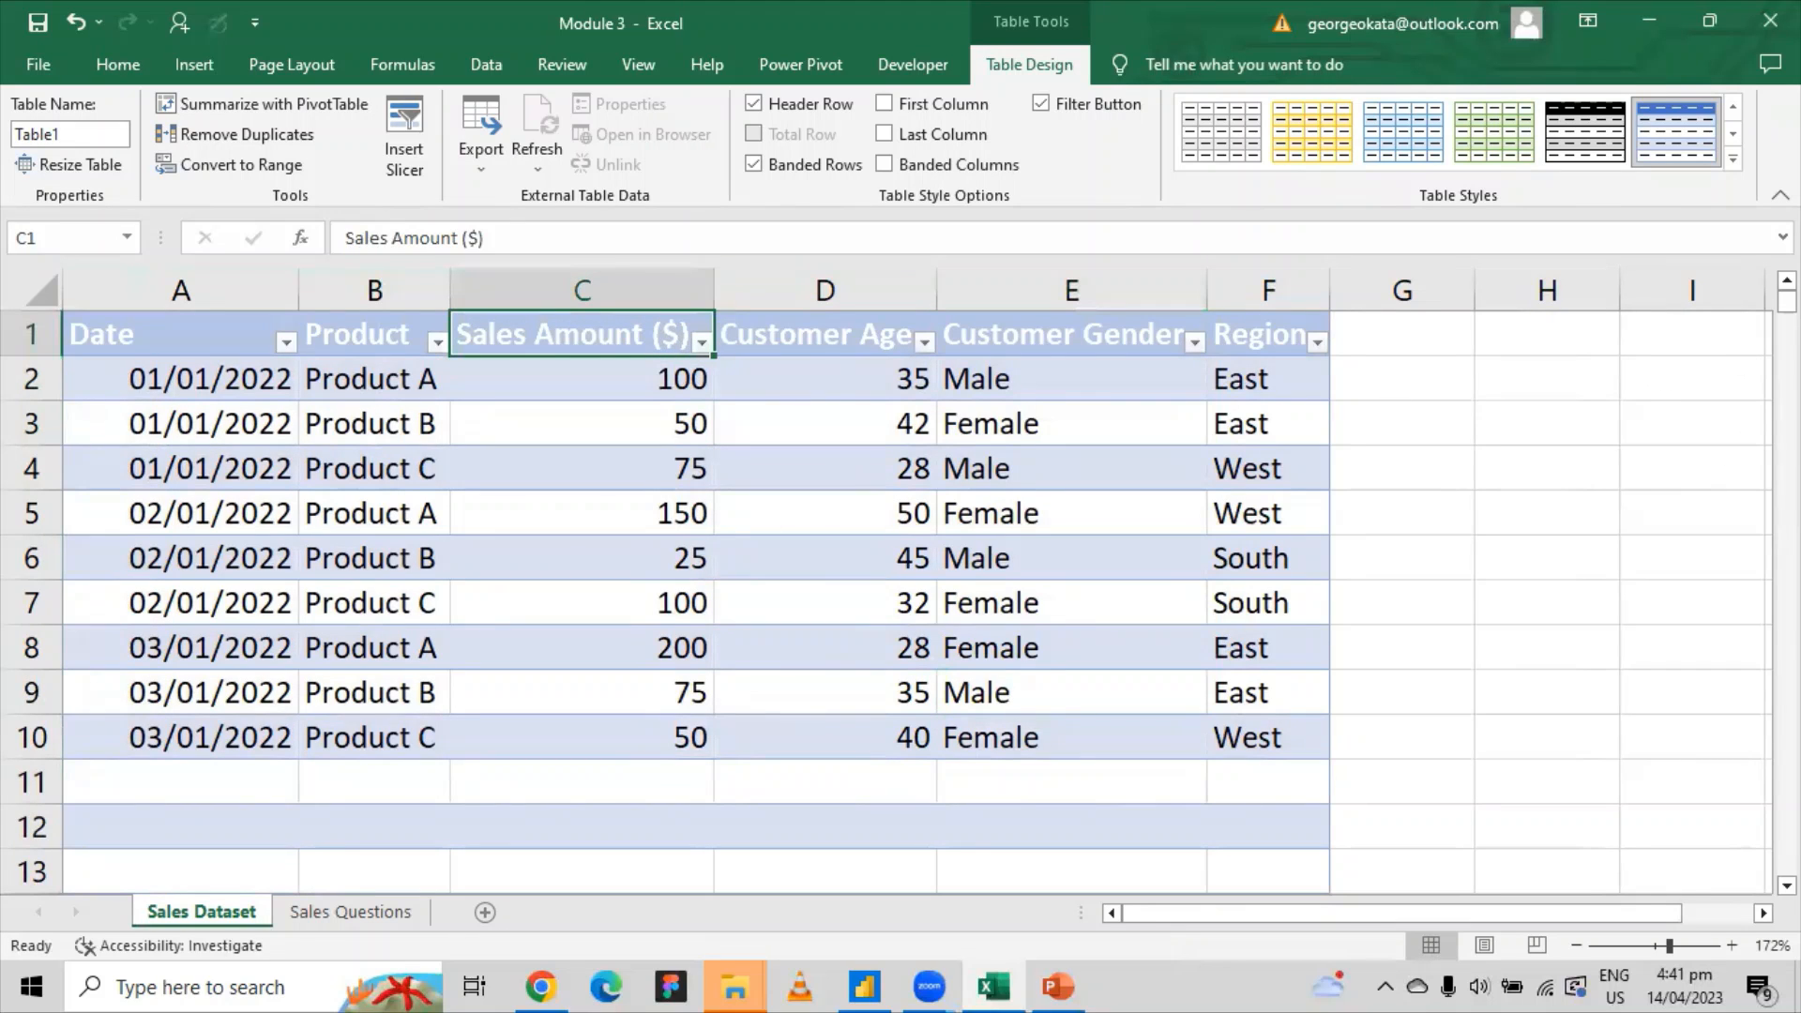
drag(1786, 301, 998, 550)
click(998, 551)
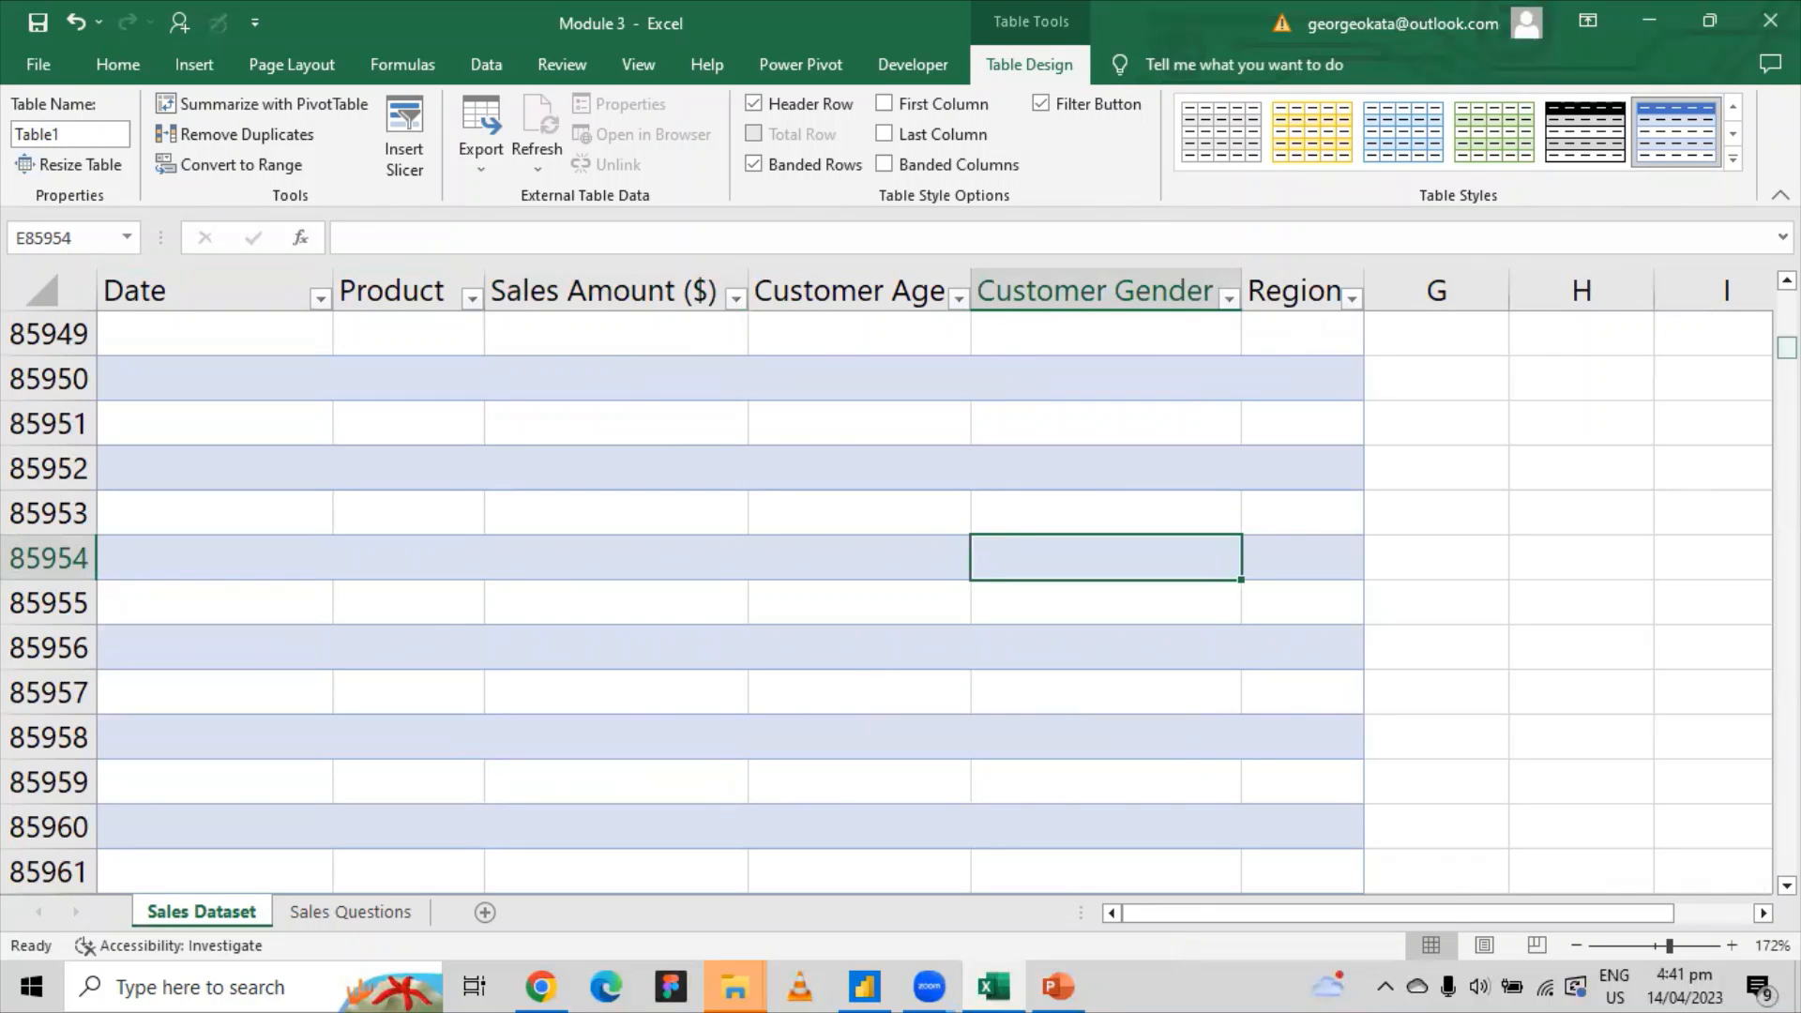
scroll(886, 600, up, 13)
scroll(885, 601, up, 20)
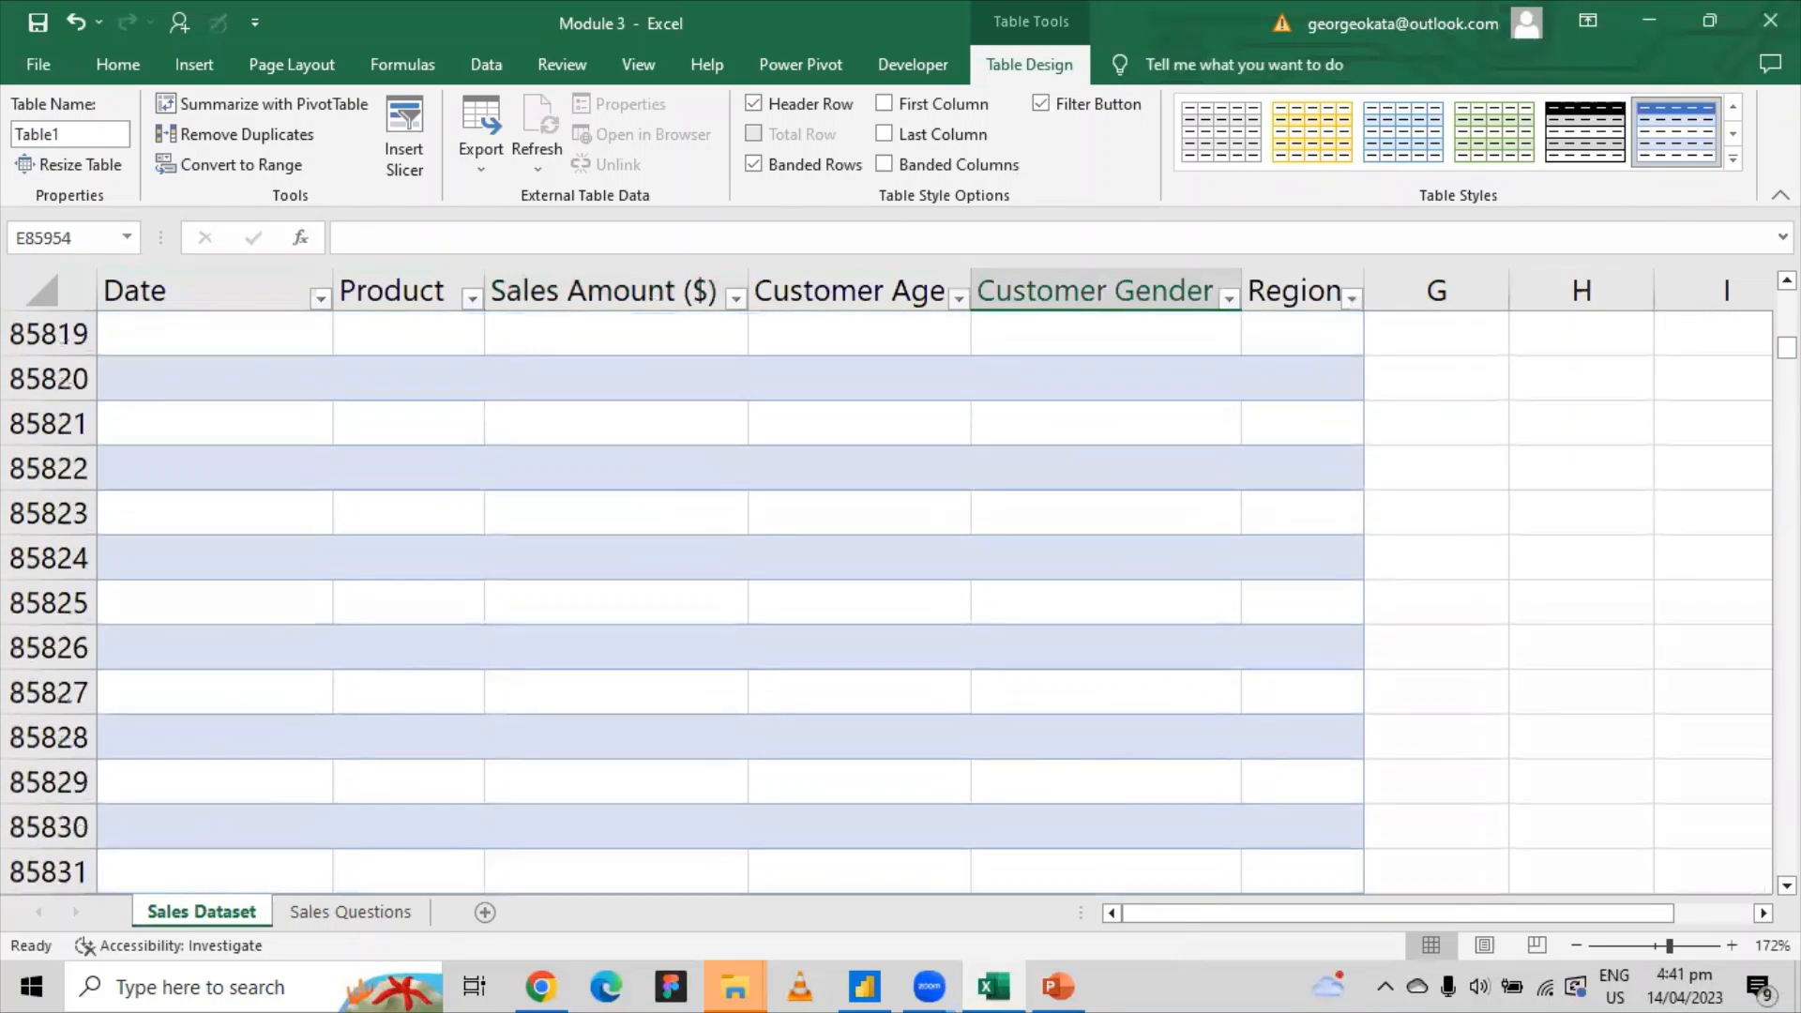
drag(1786, 347, 1786, 281)
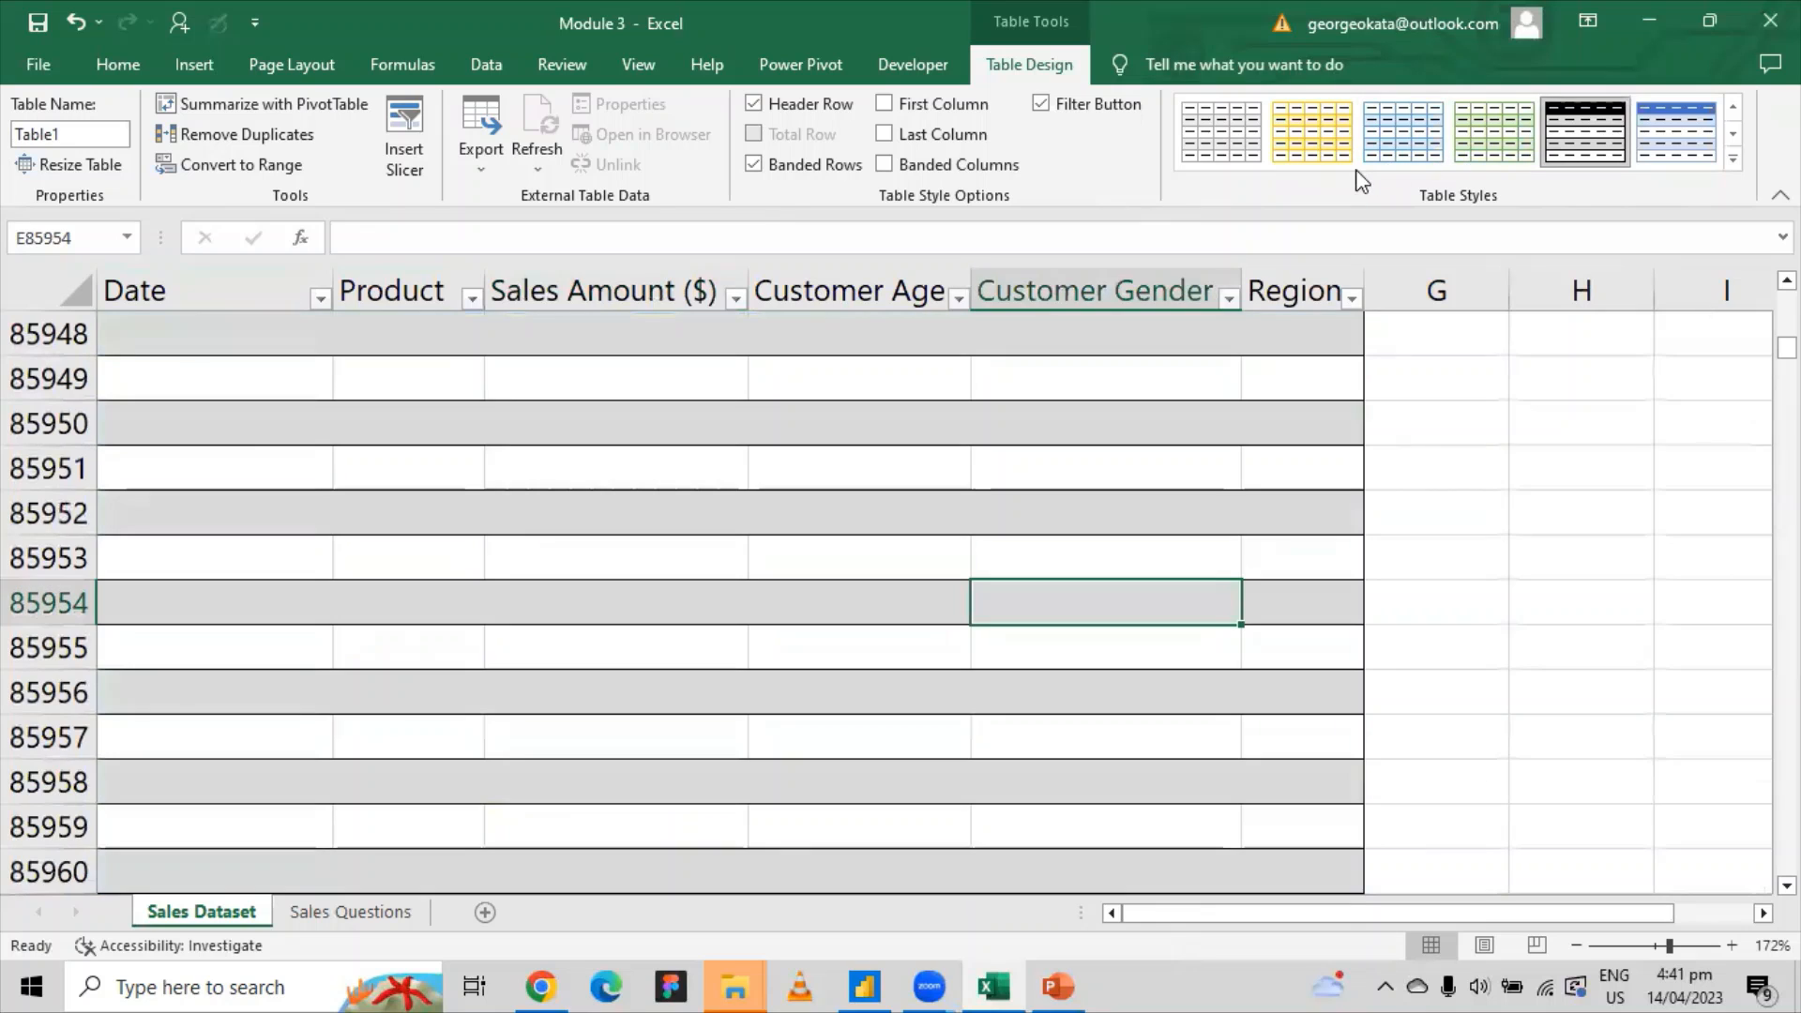
click(1345, 161)
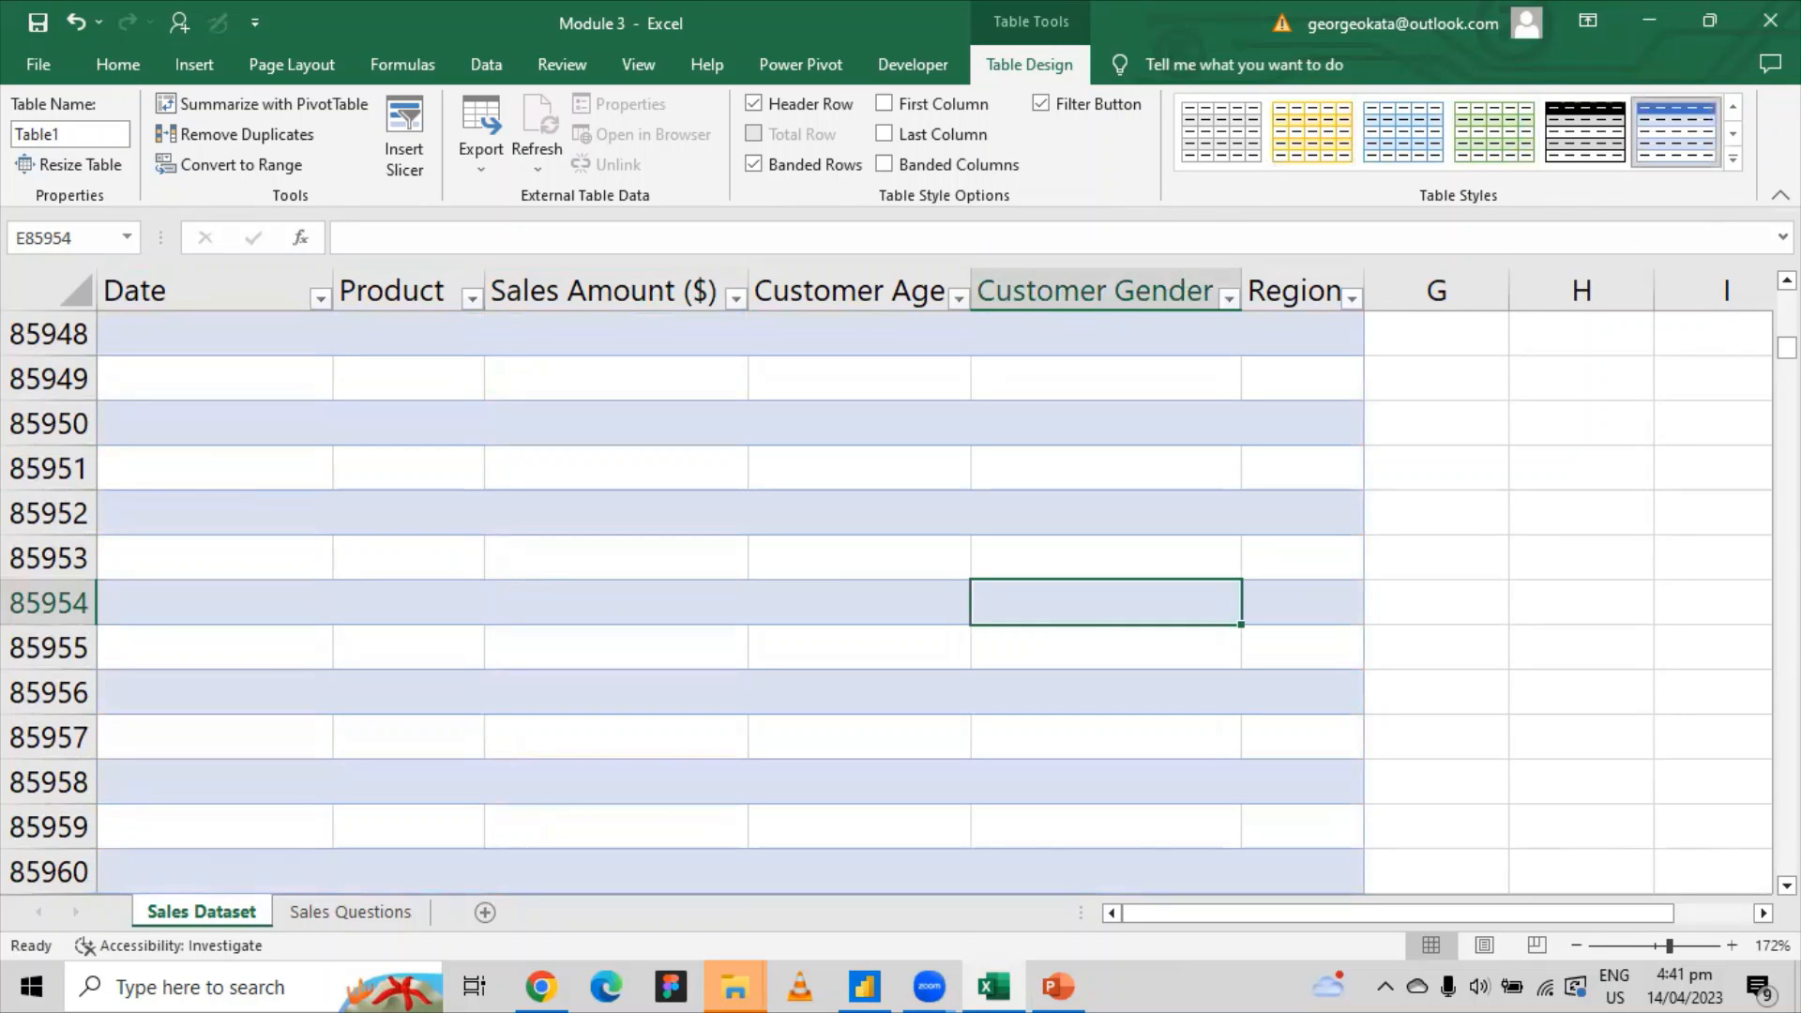
drag(1786, 347, 1786, 300)
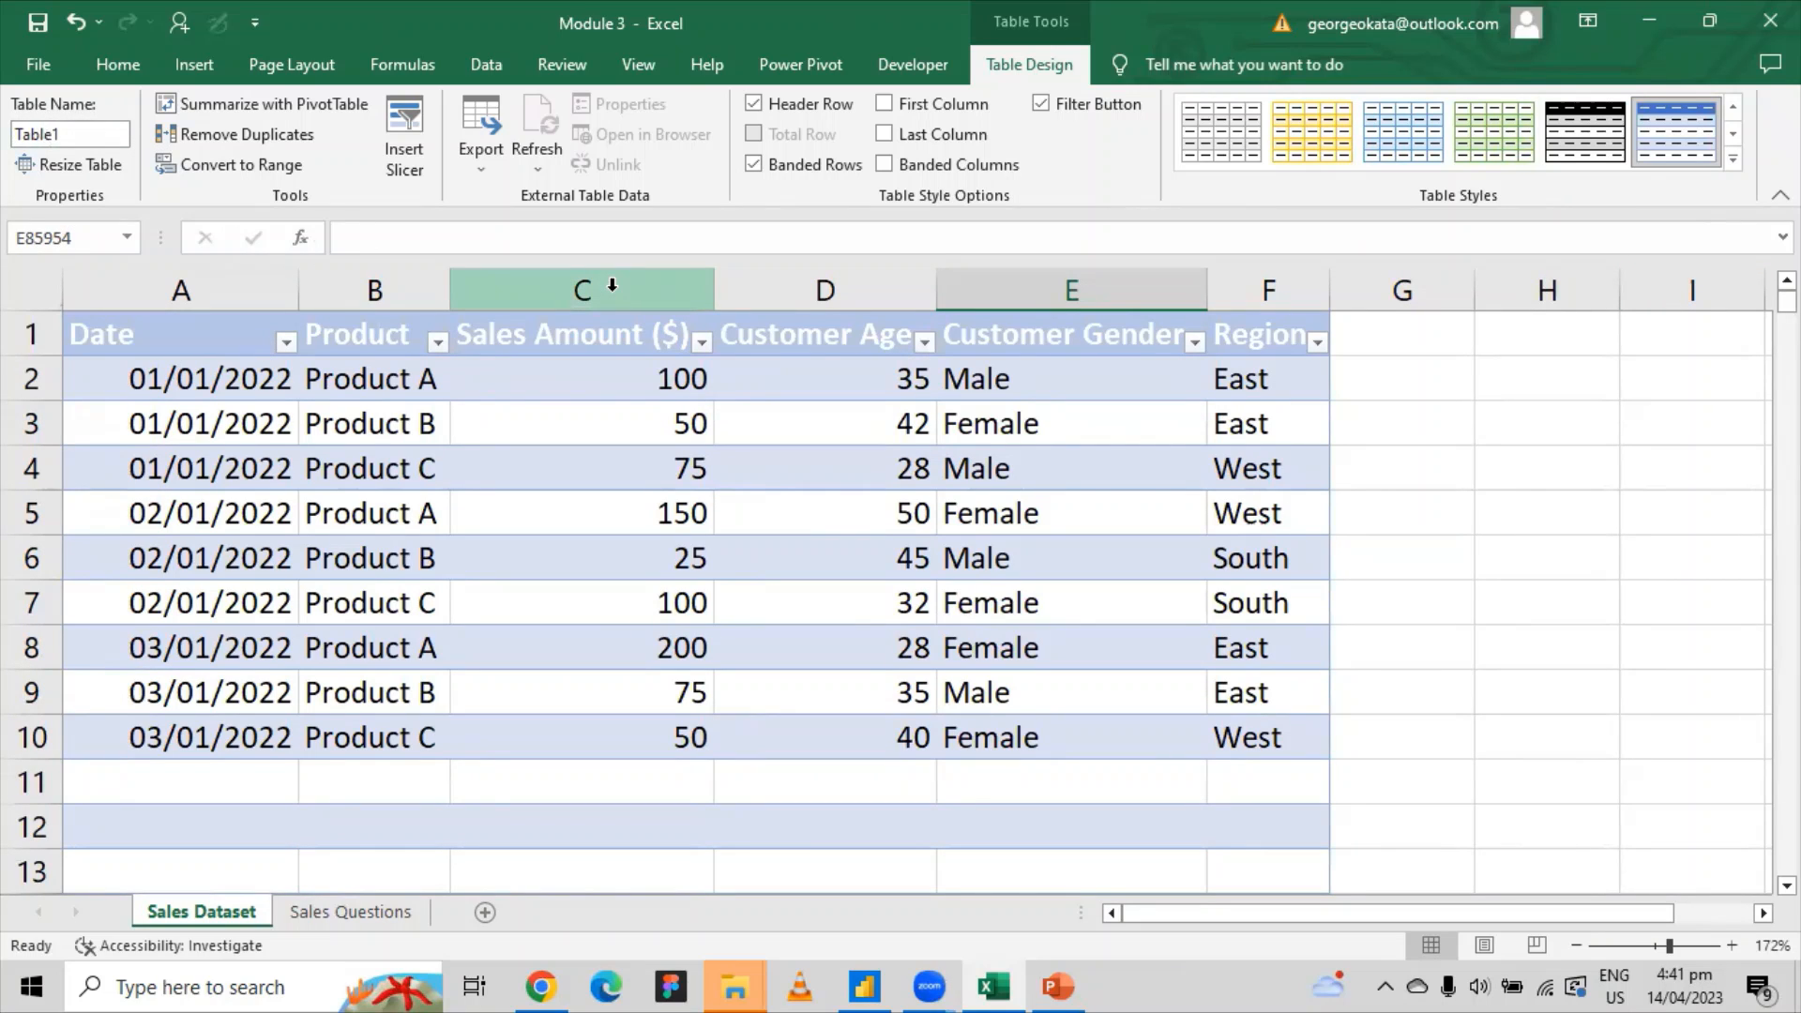
Try to set the font color of the whole header row A1:F1 to the black theme color.
drag(185, 285, 1229, 287)
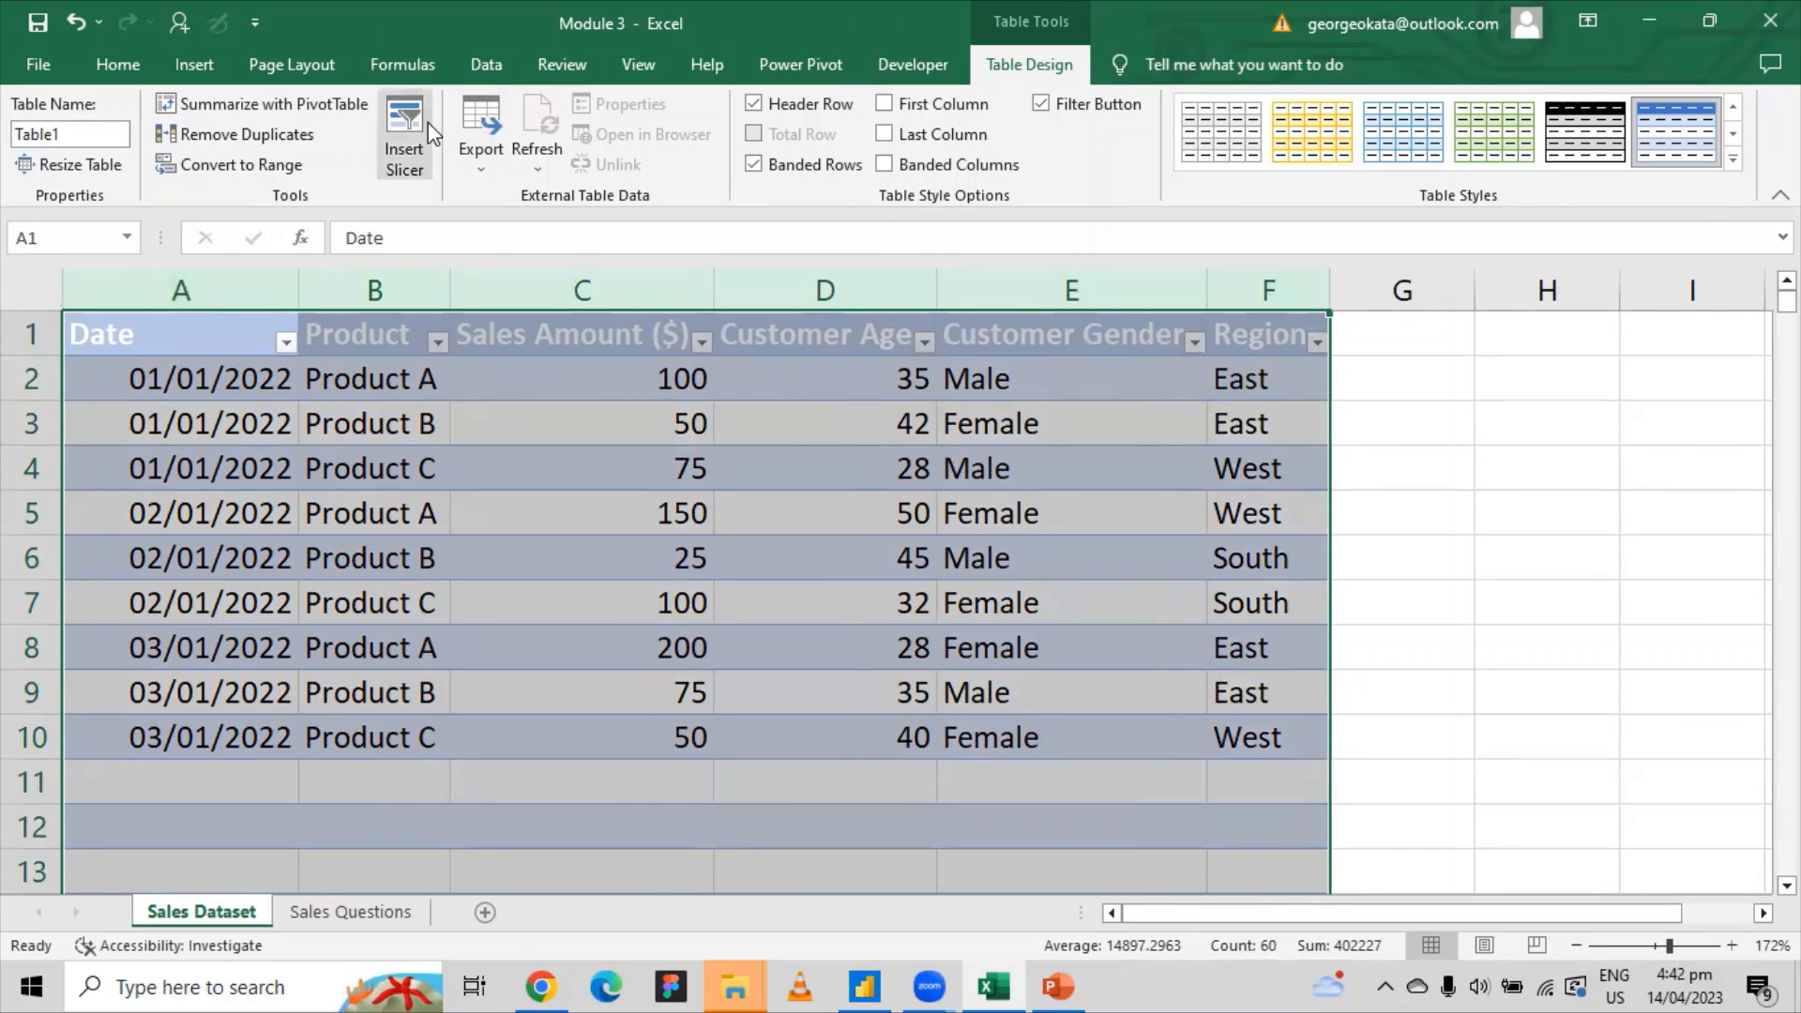
click(132, 354)
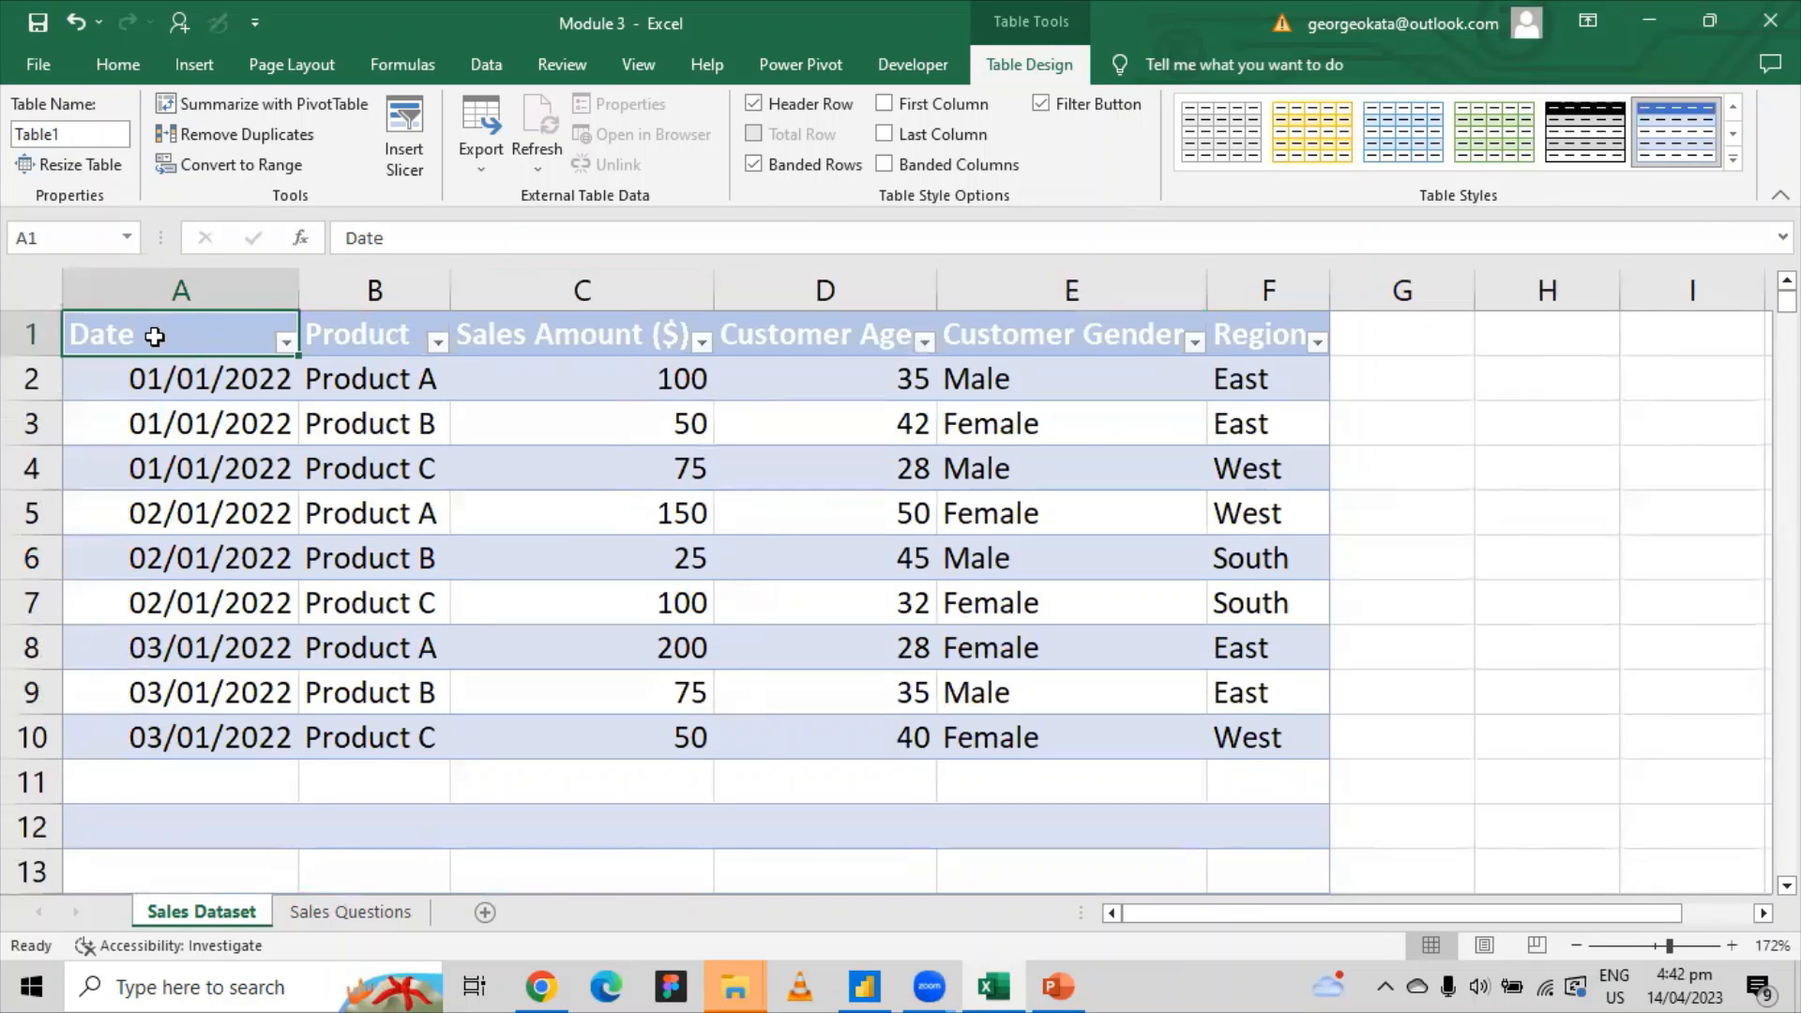
drag(148, 338, 1228, 332)
click(127, 60)
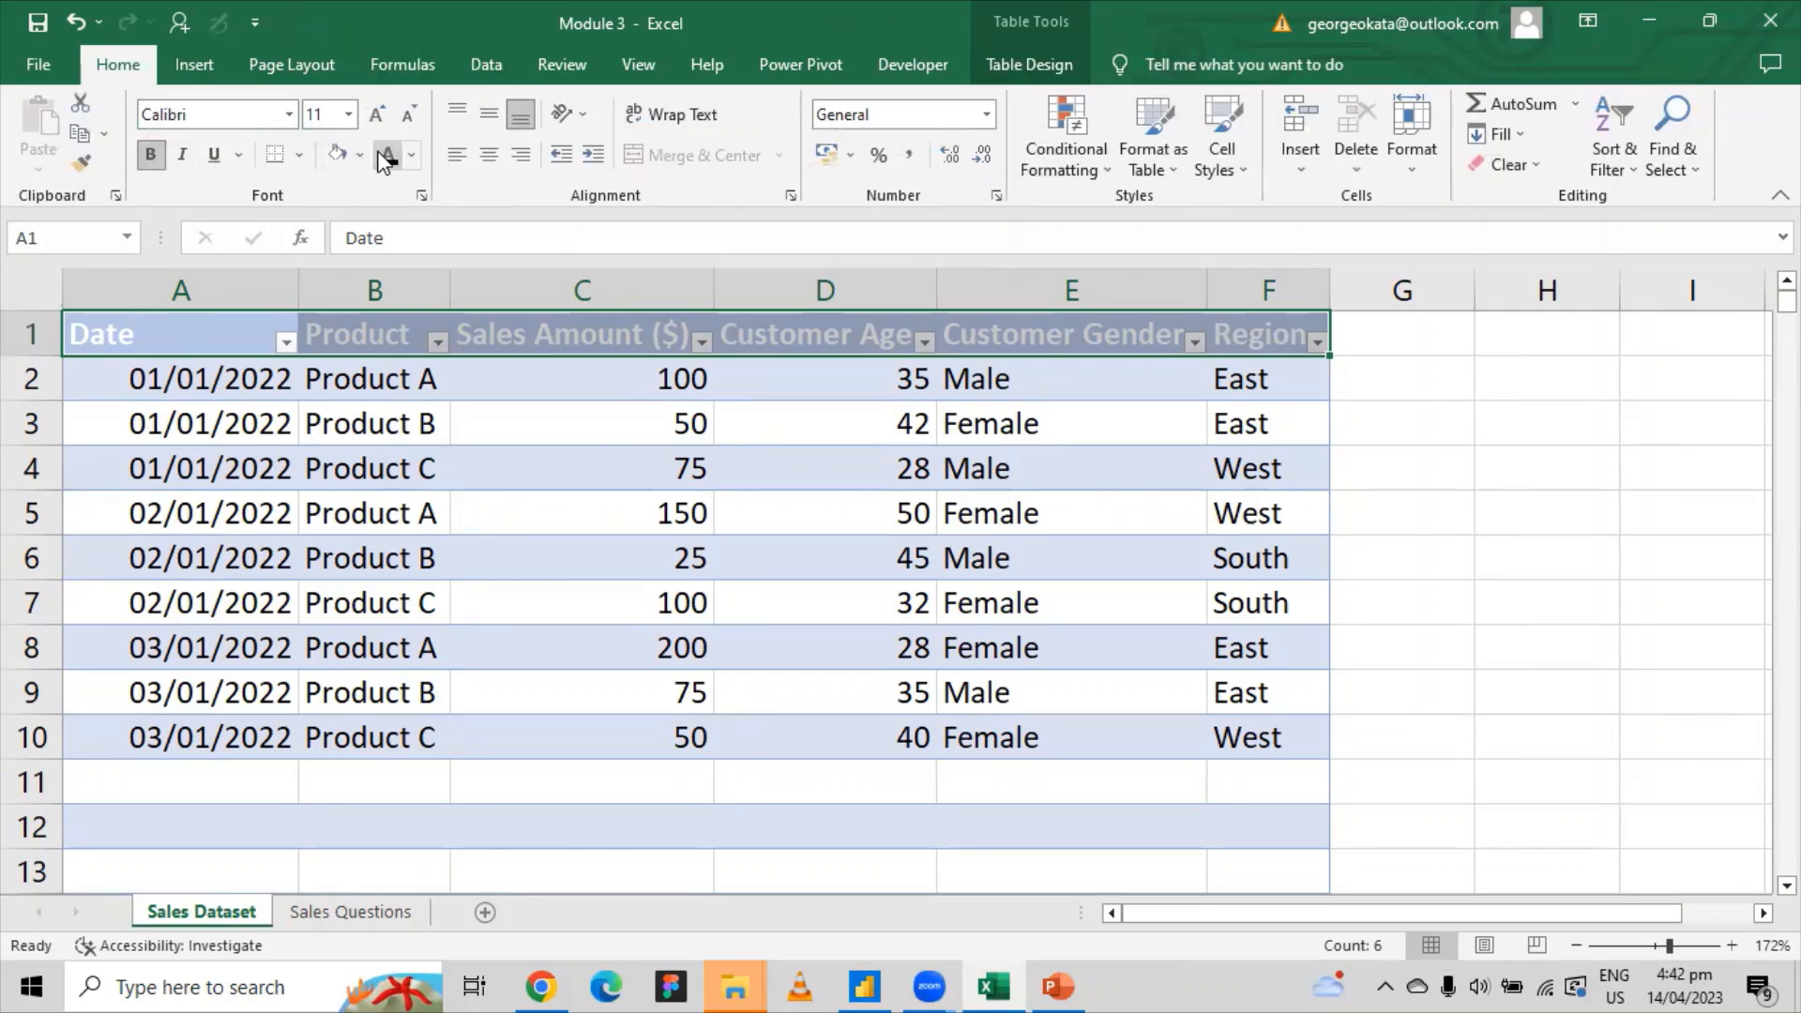
click(411, 156)
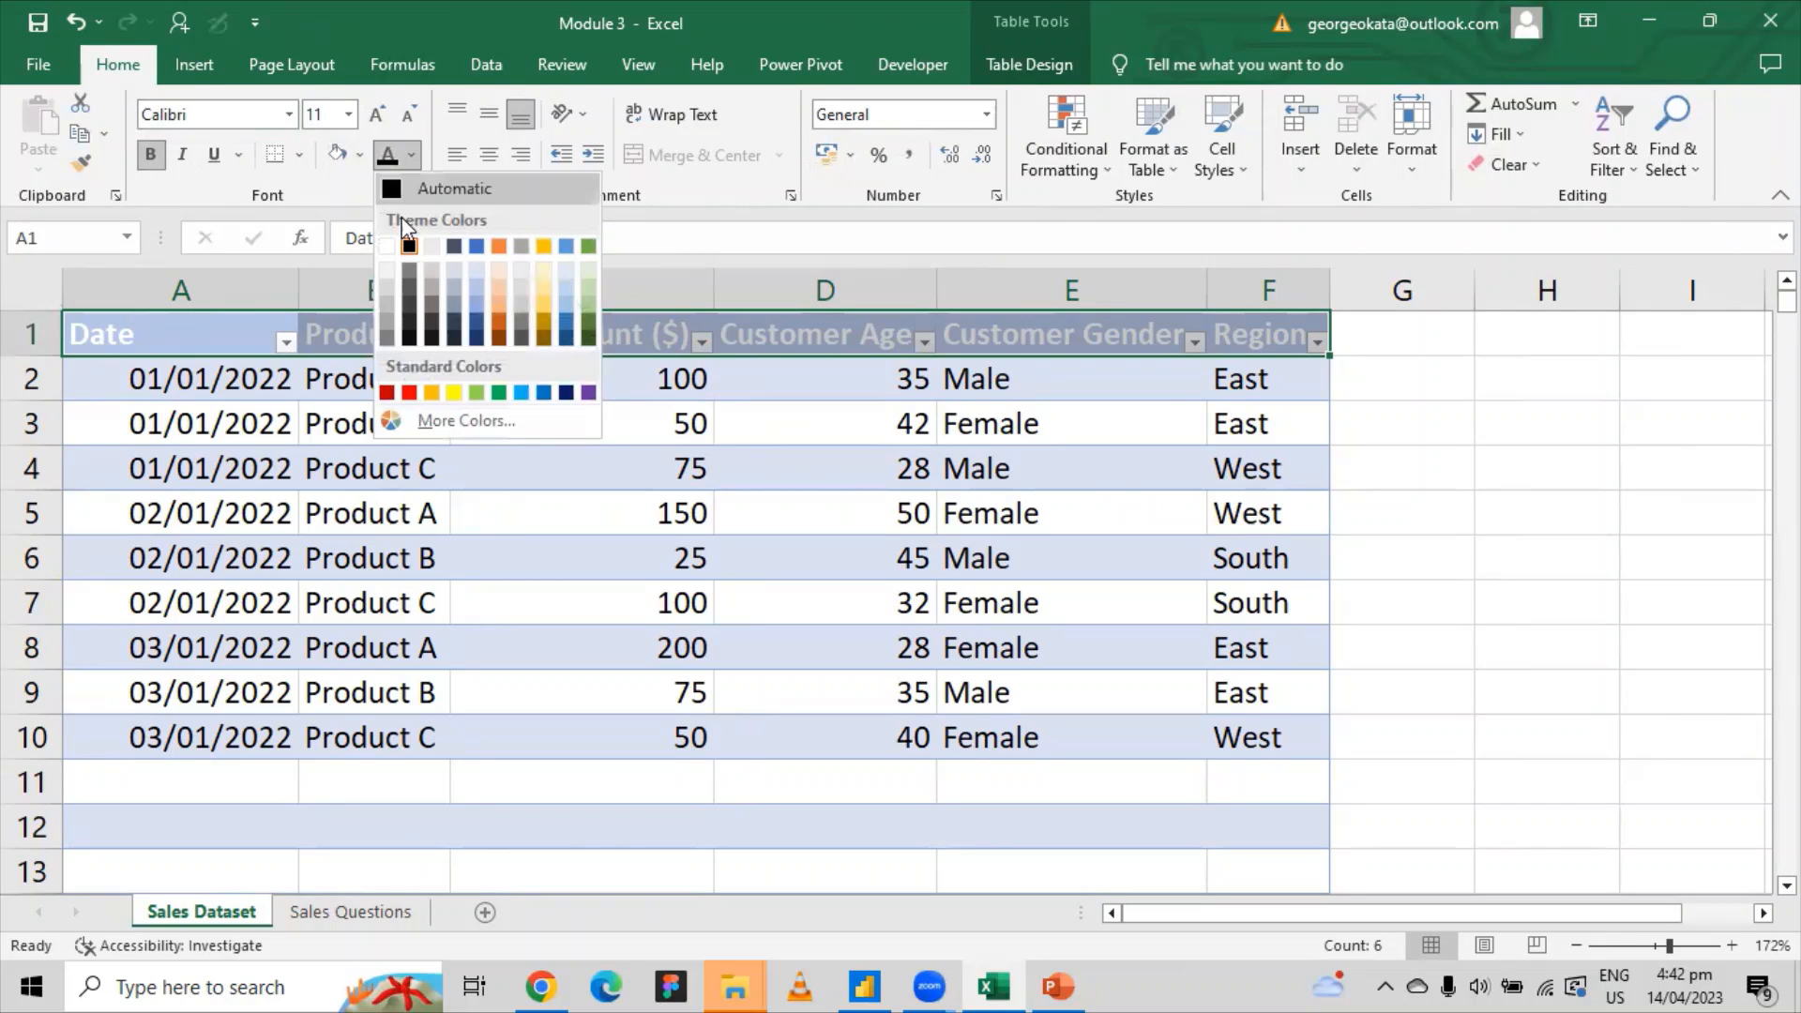
click(404, 246)
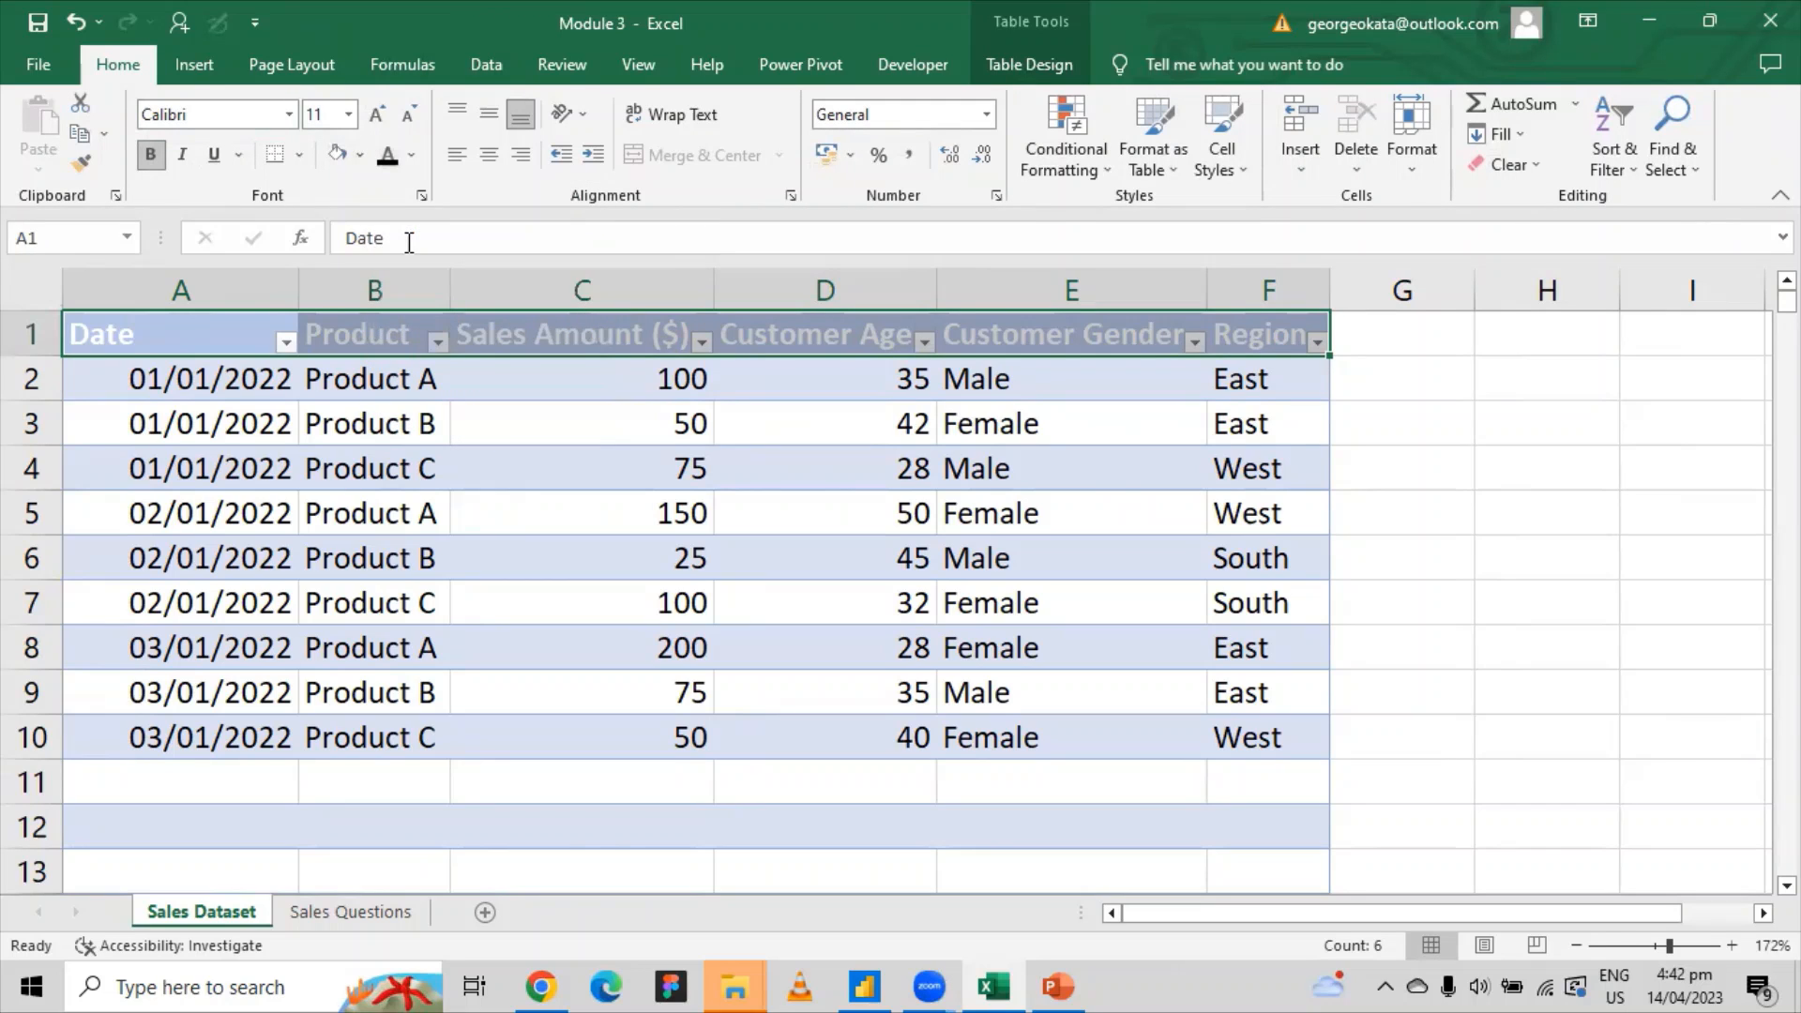
Set the font color of the Product header in B1 to Automatic.
click(363, 324)
click(363, 330)
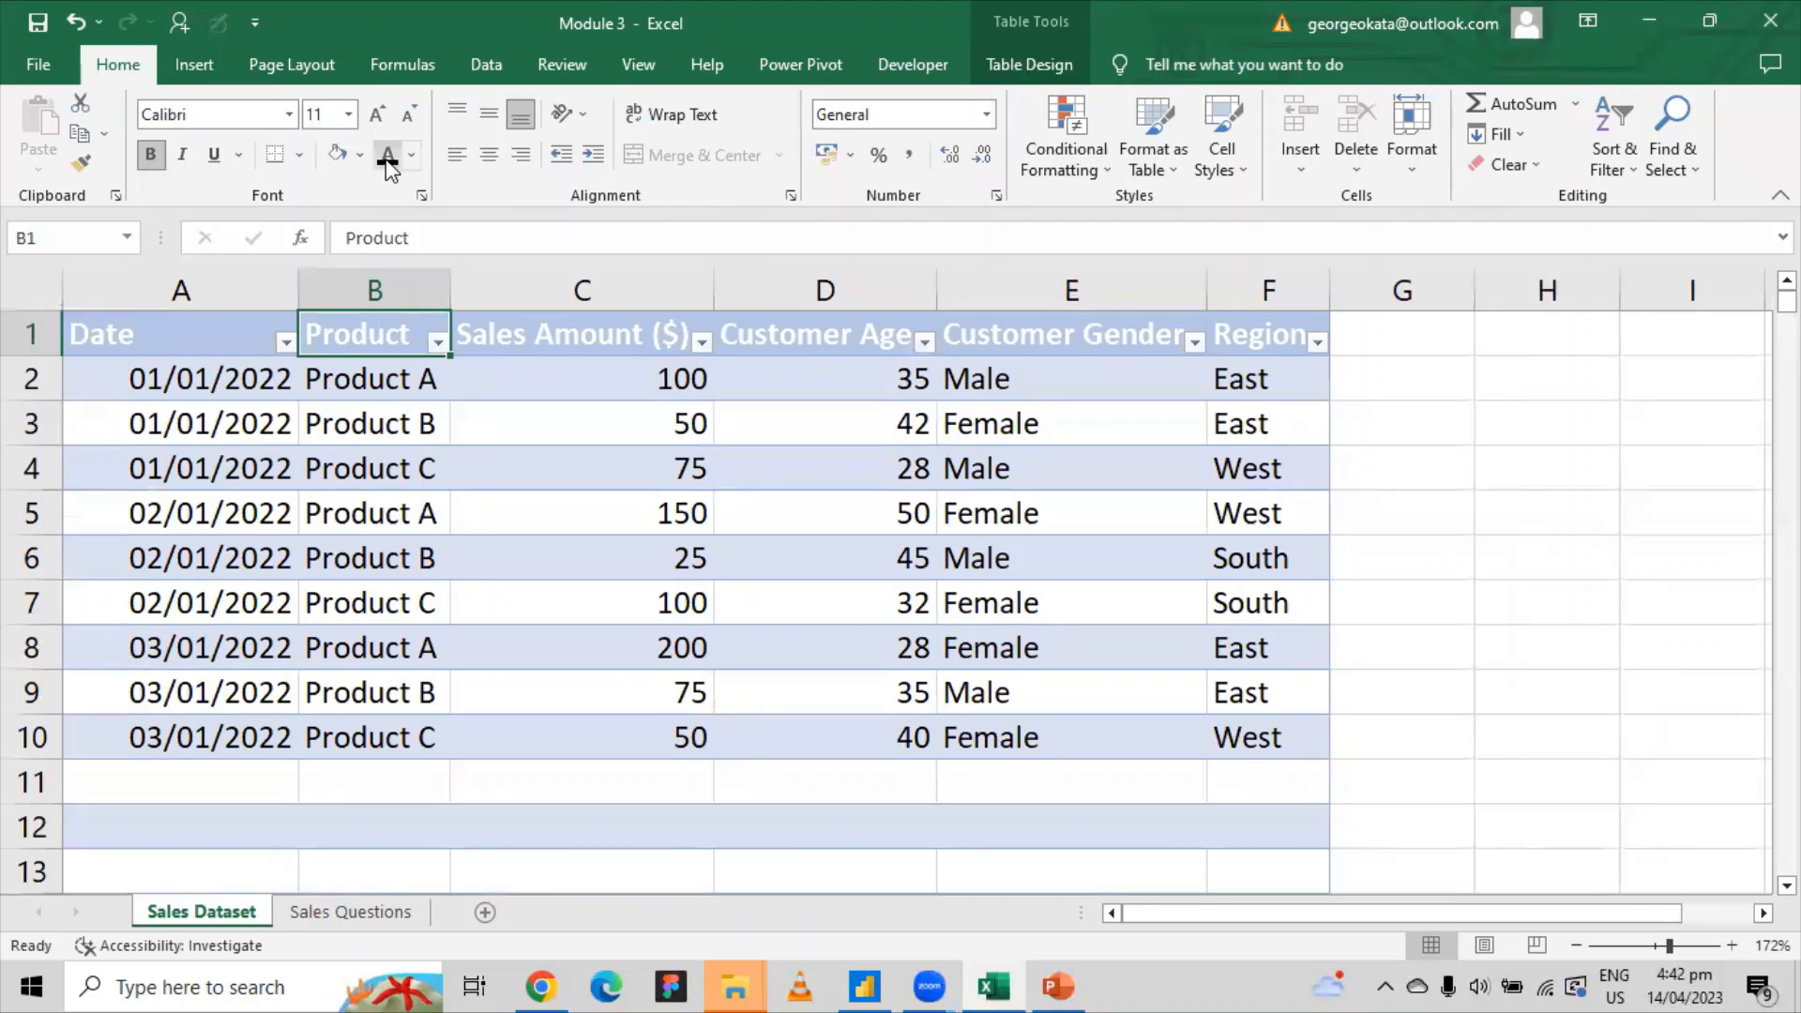
click(411, 155)
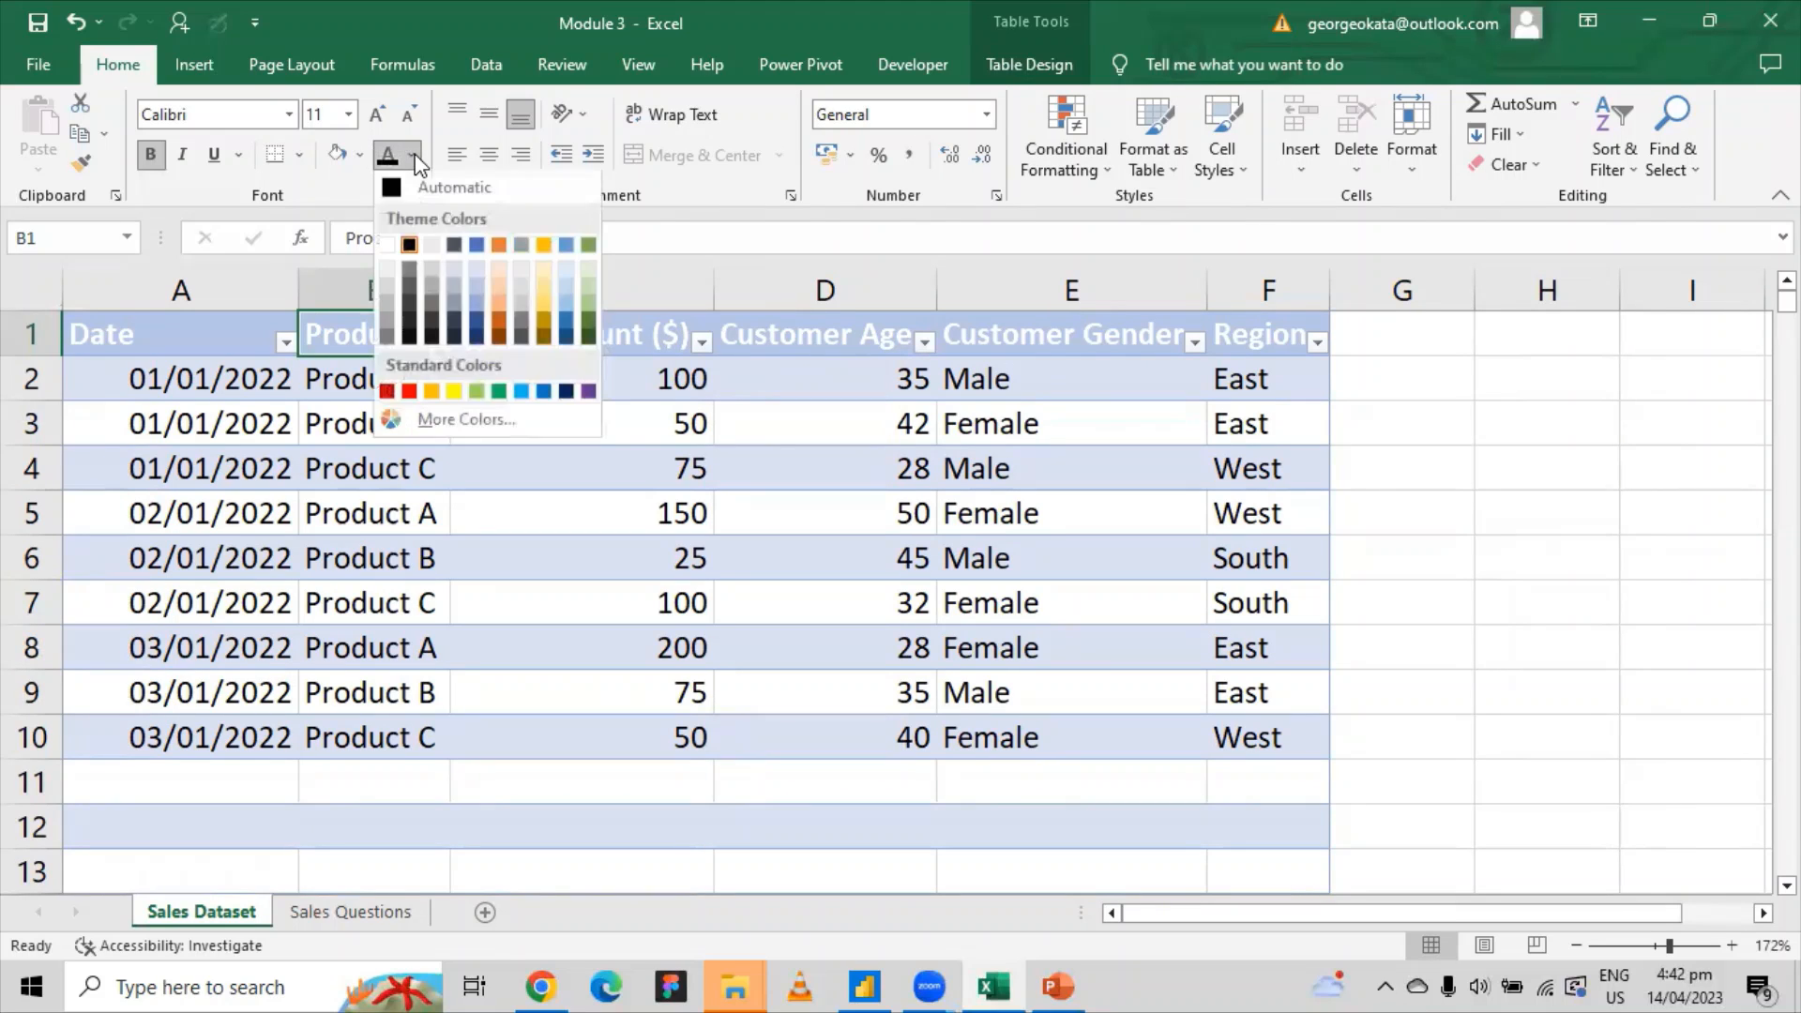
click(396, 187)
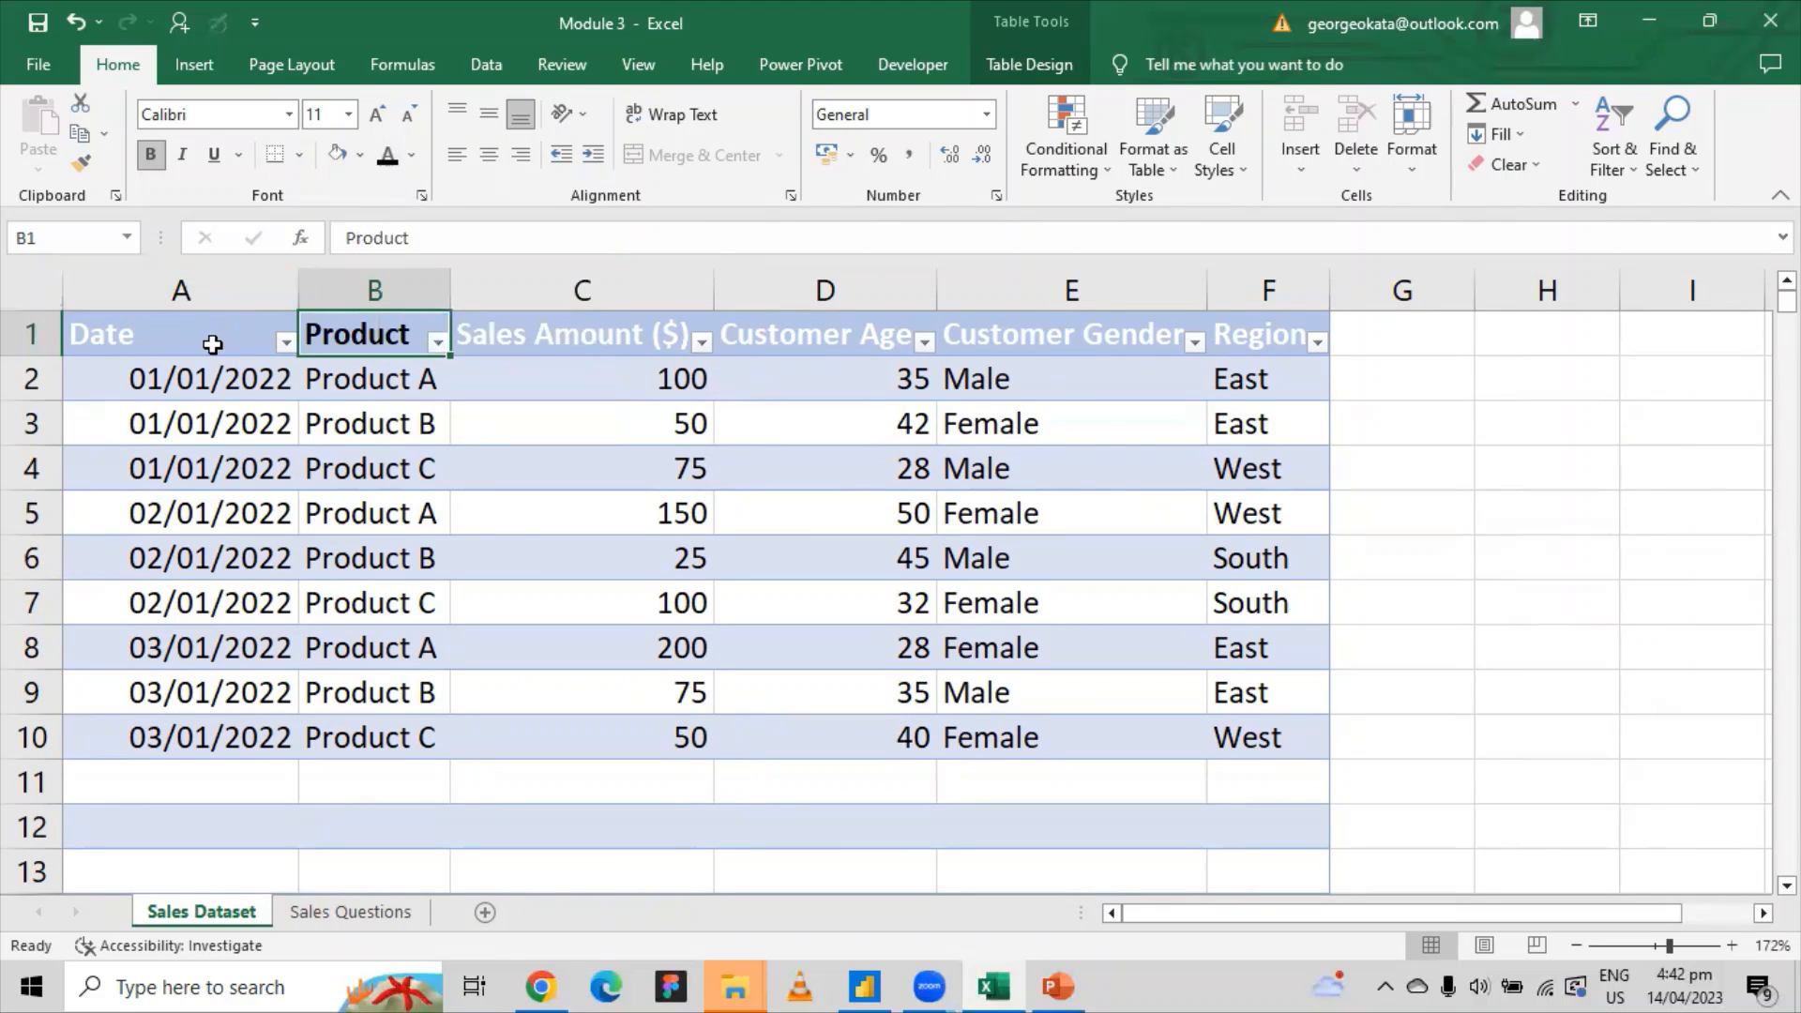
Apply the same black font color to the Date, Sales Amount ($), Customer Age, Customer Gender and Region headers individually.
click(213, 345)
click(384, 160)
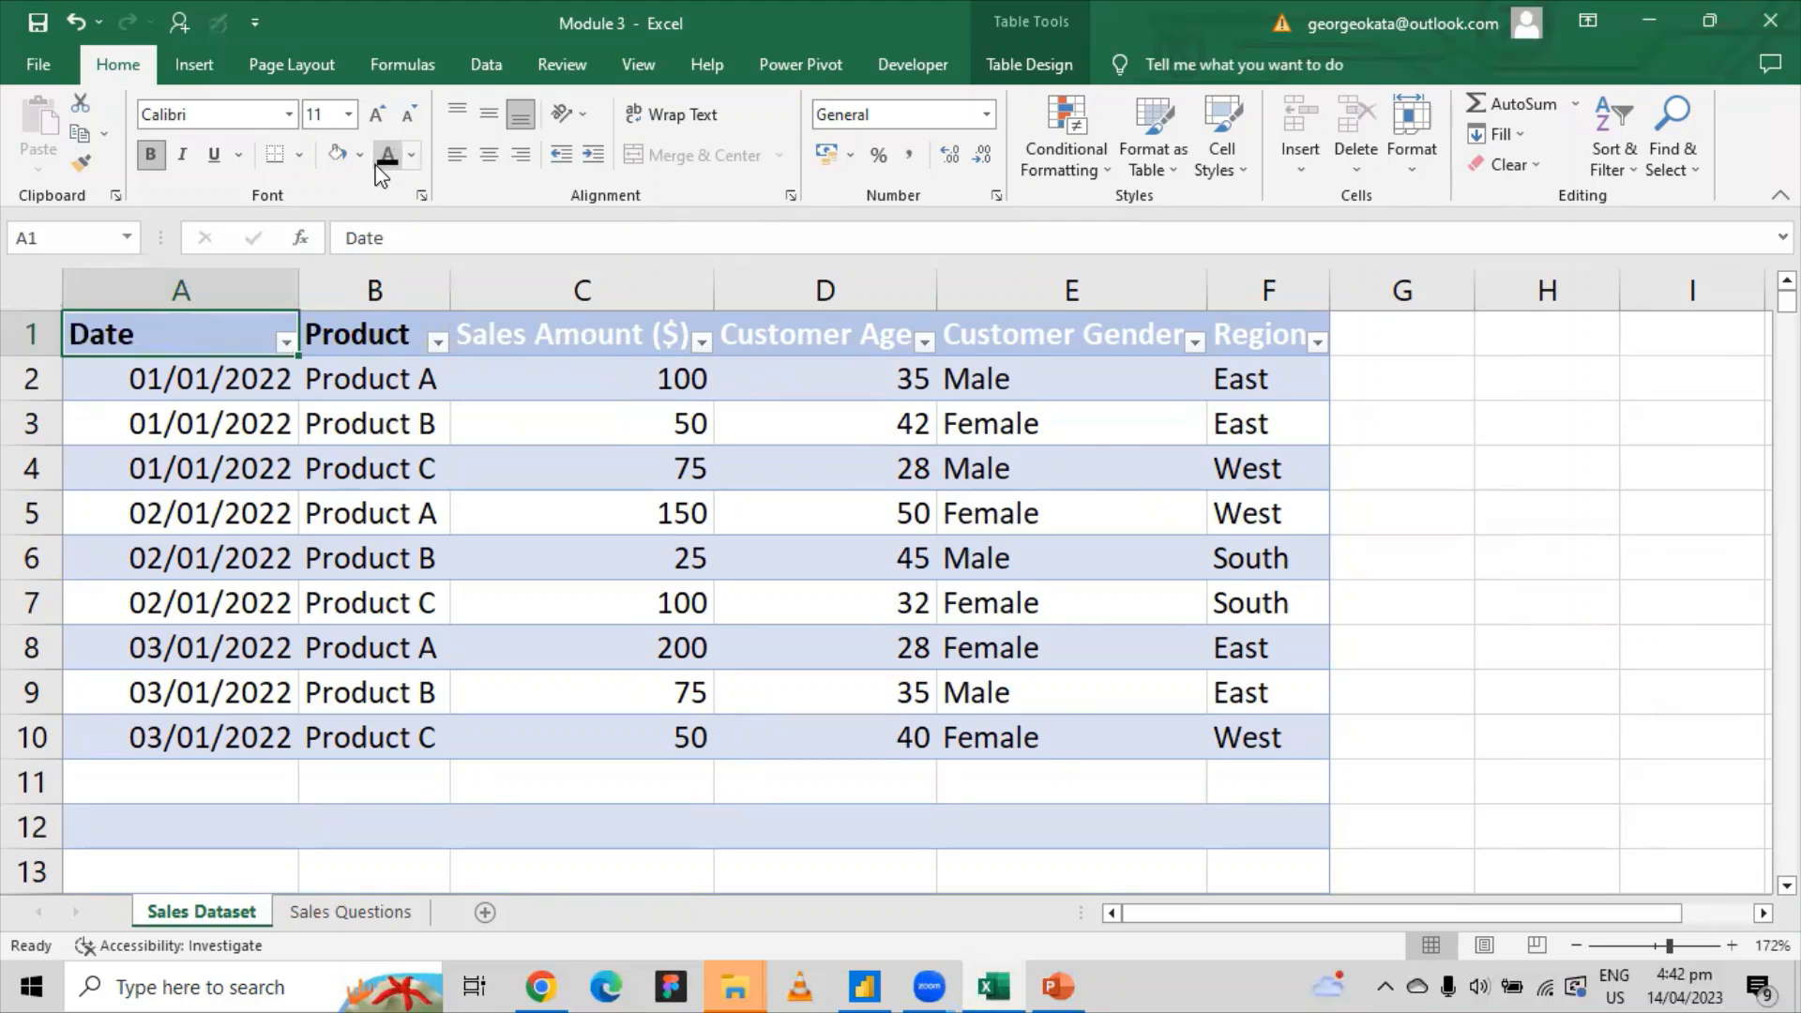
click(494, 352)
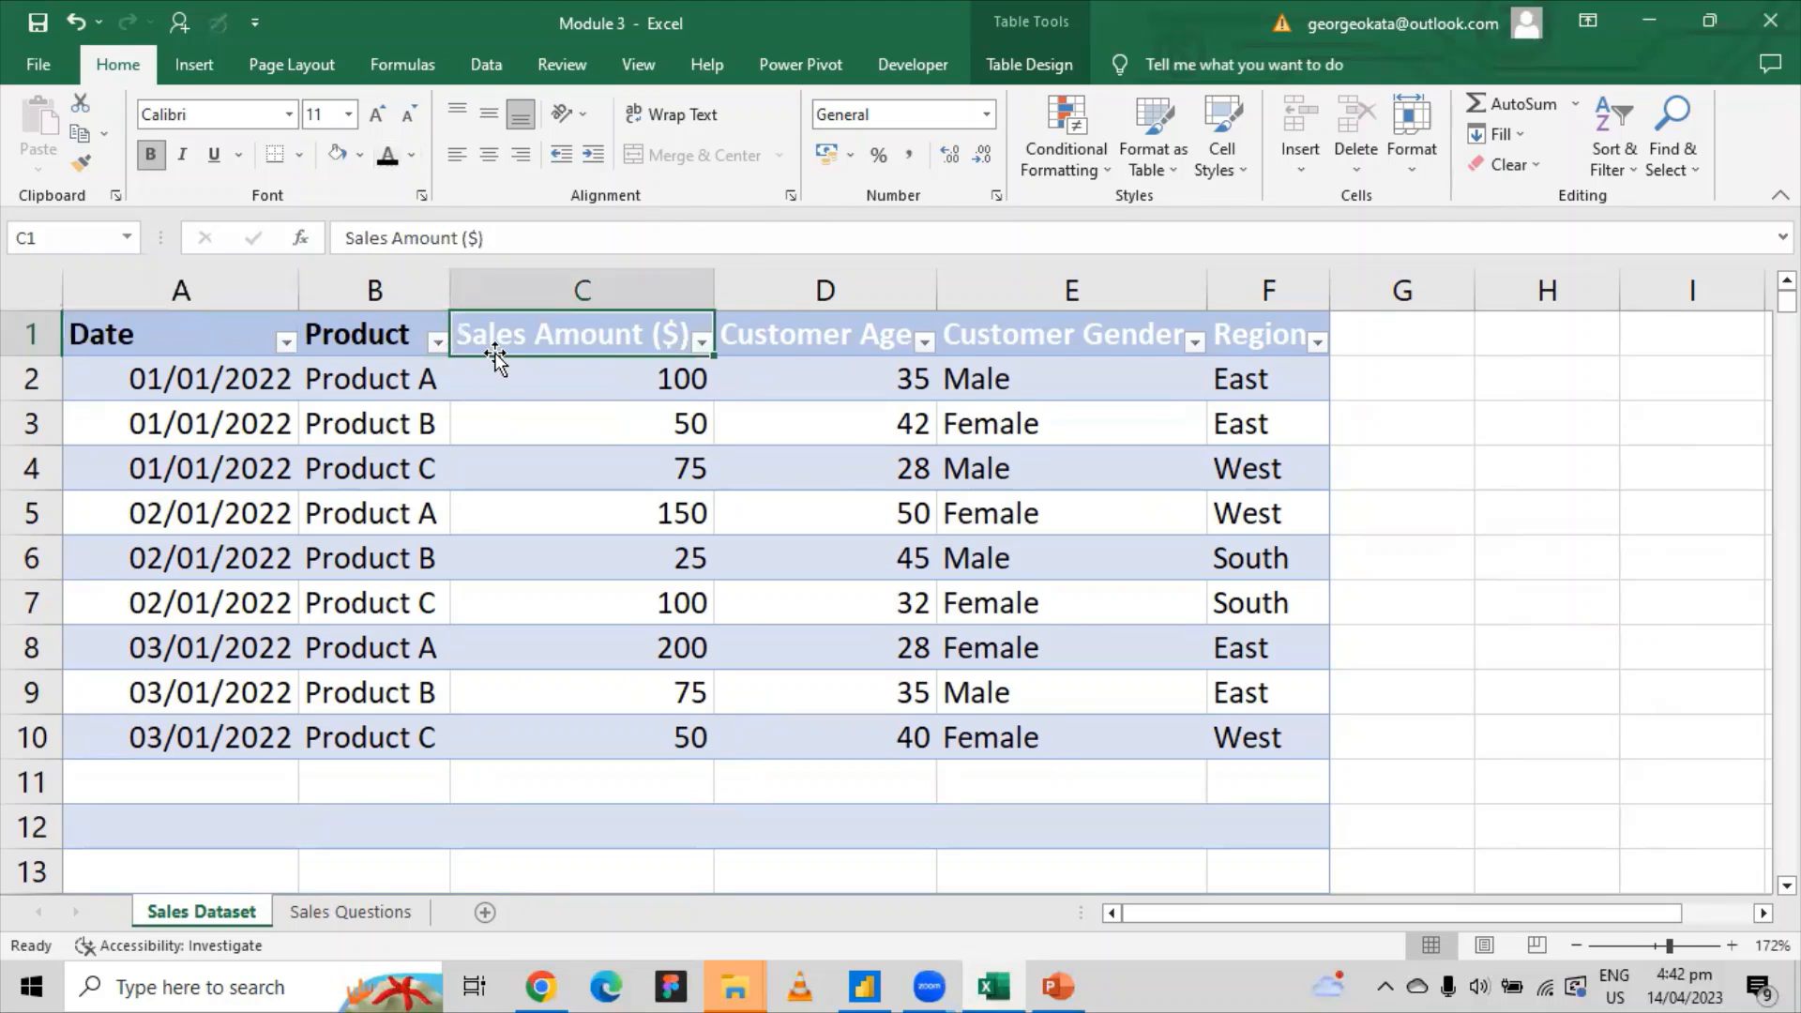
click(389, 159)
click(763, 341)
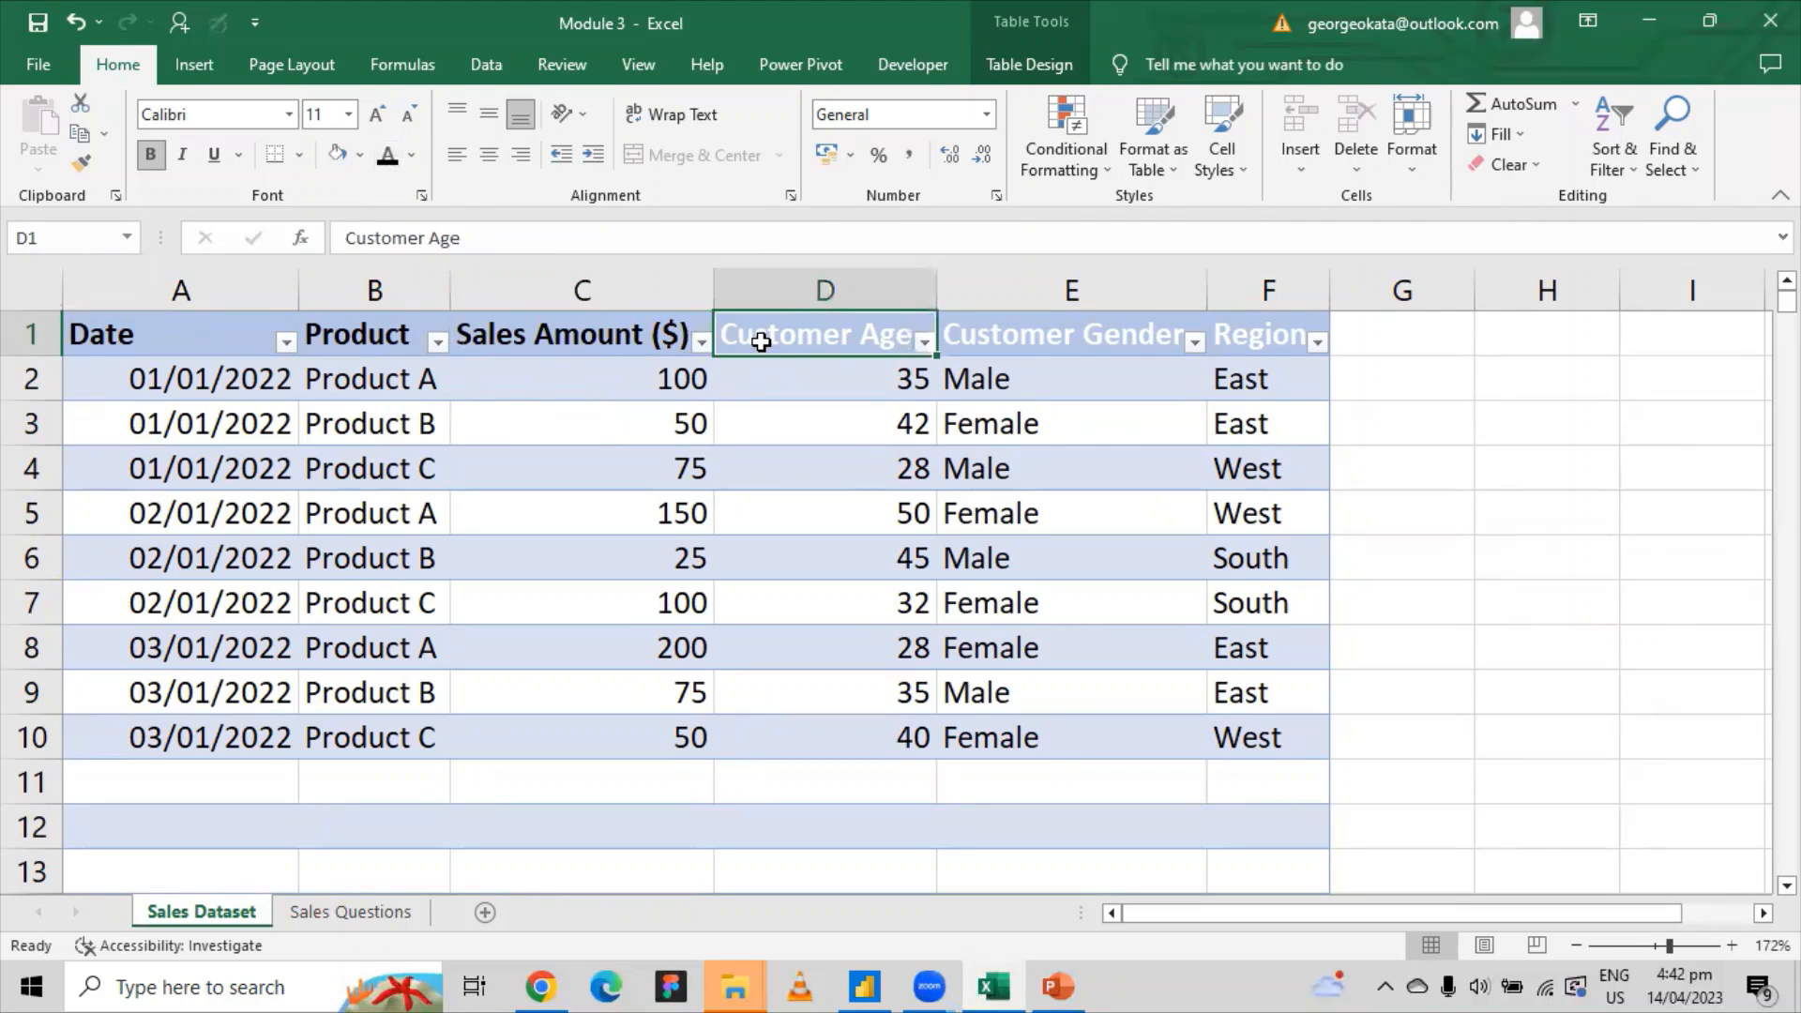
click(387, 158)
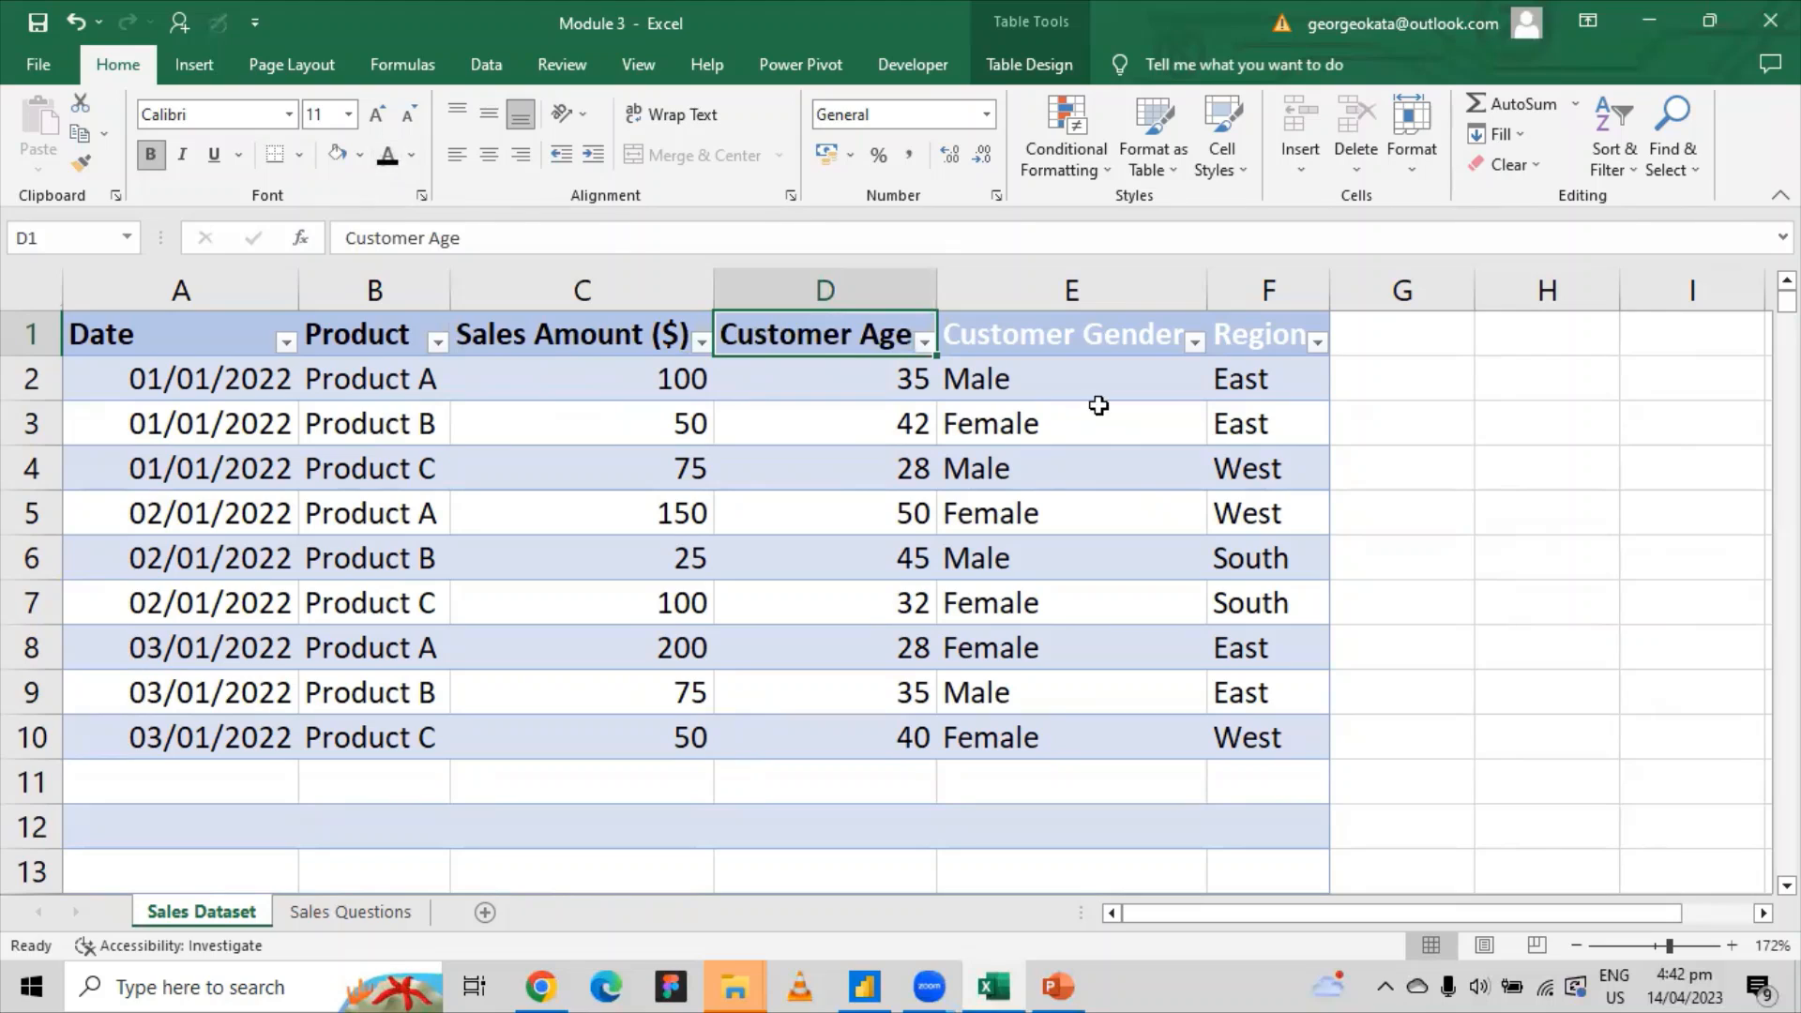
click(1082, 324)
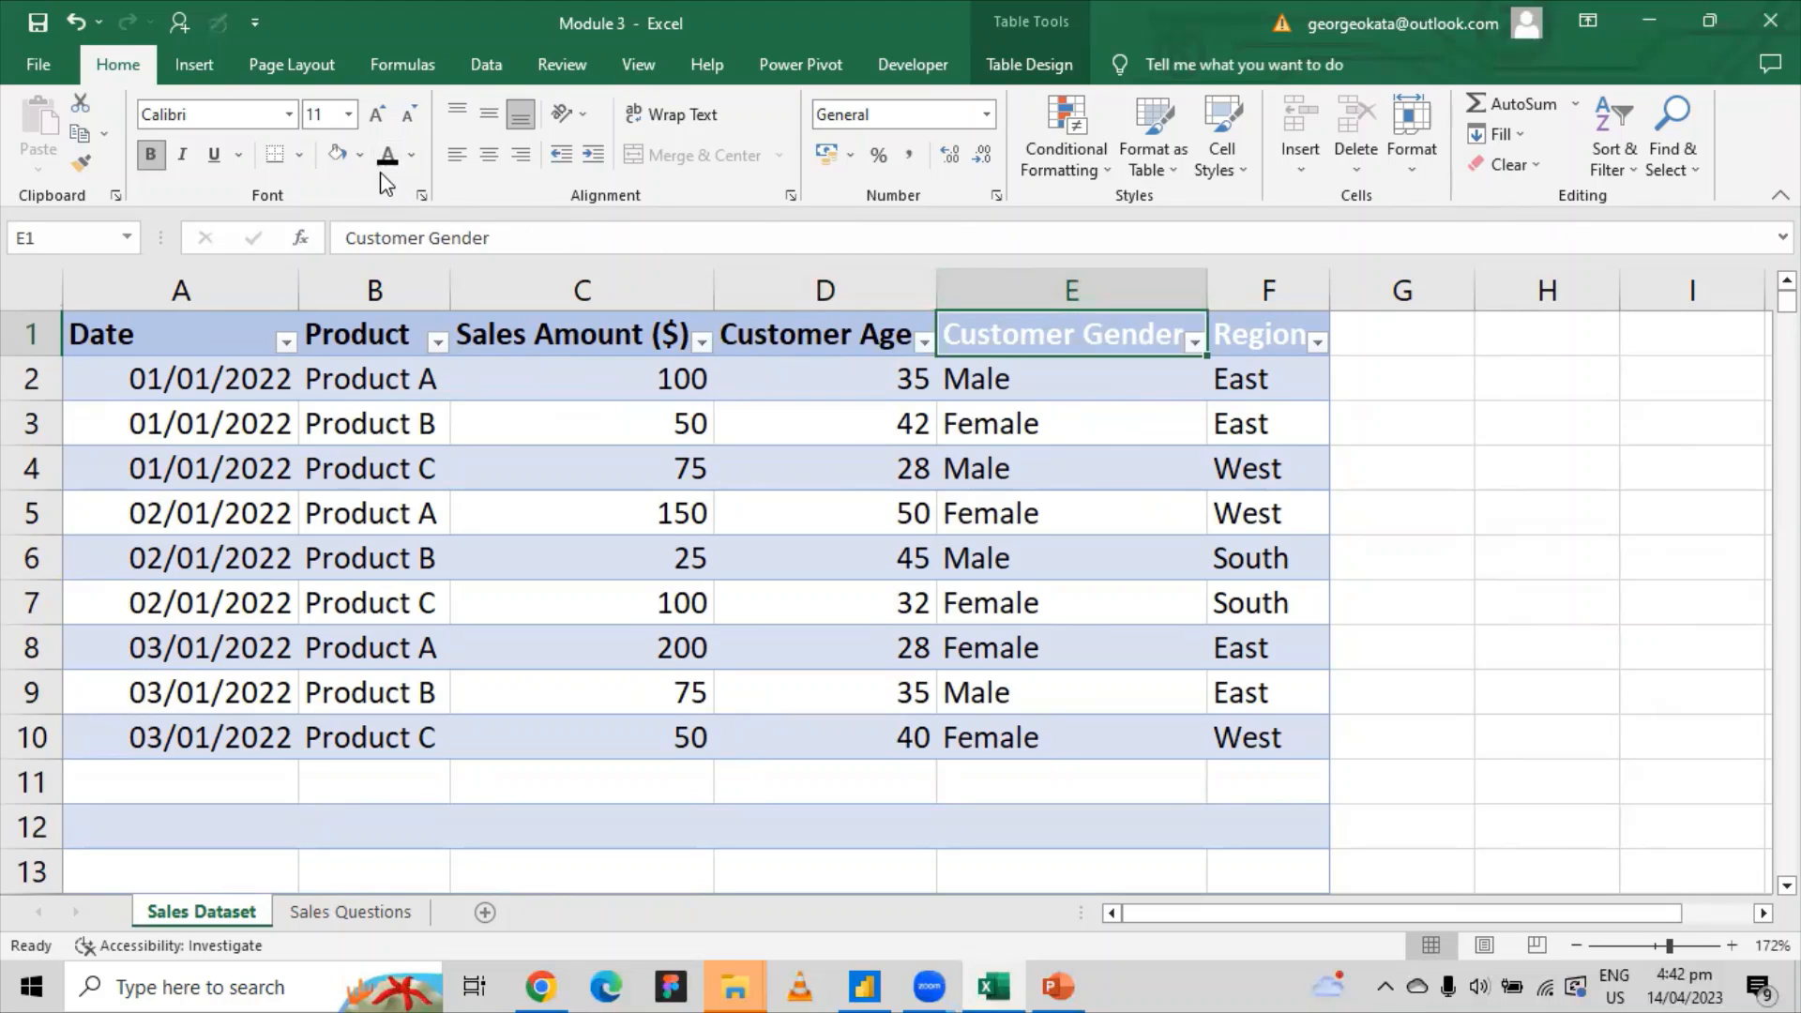
click(389, 163)
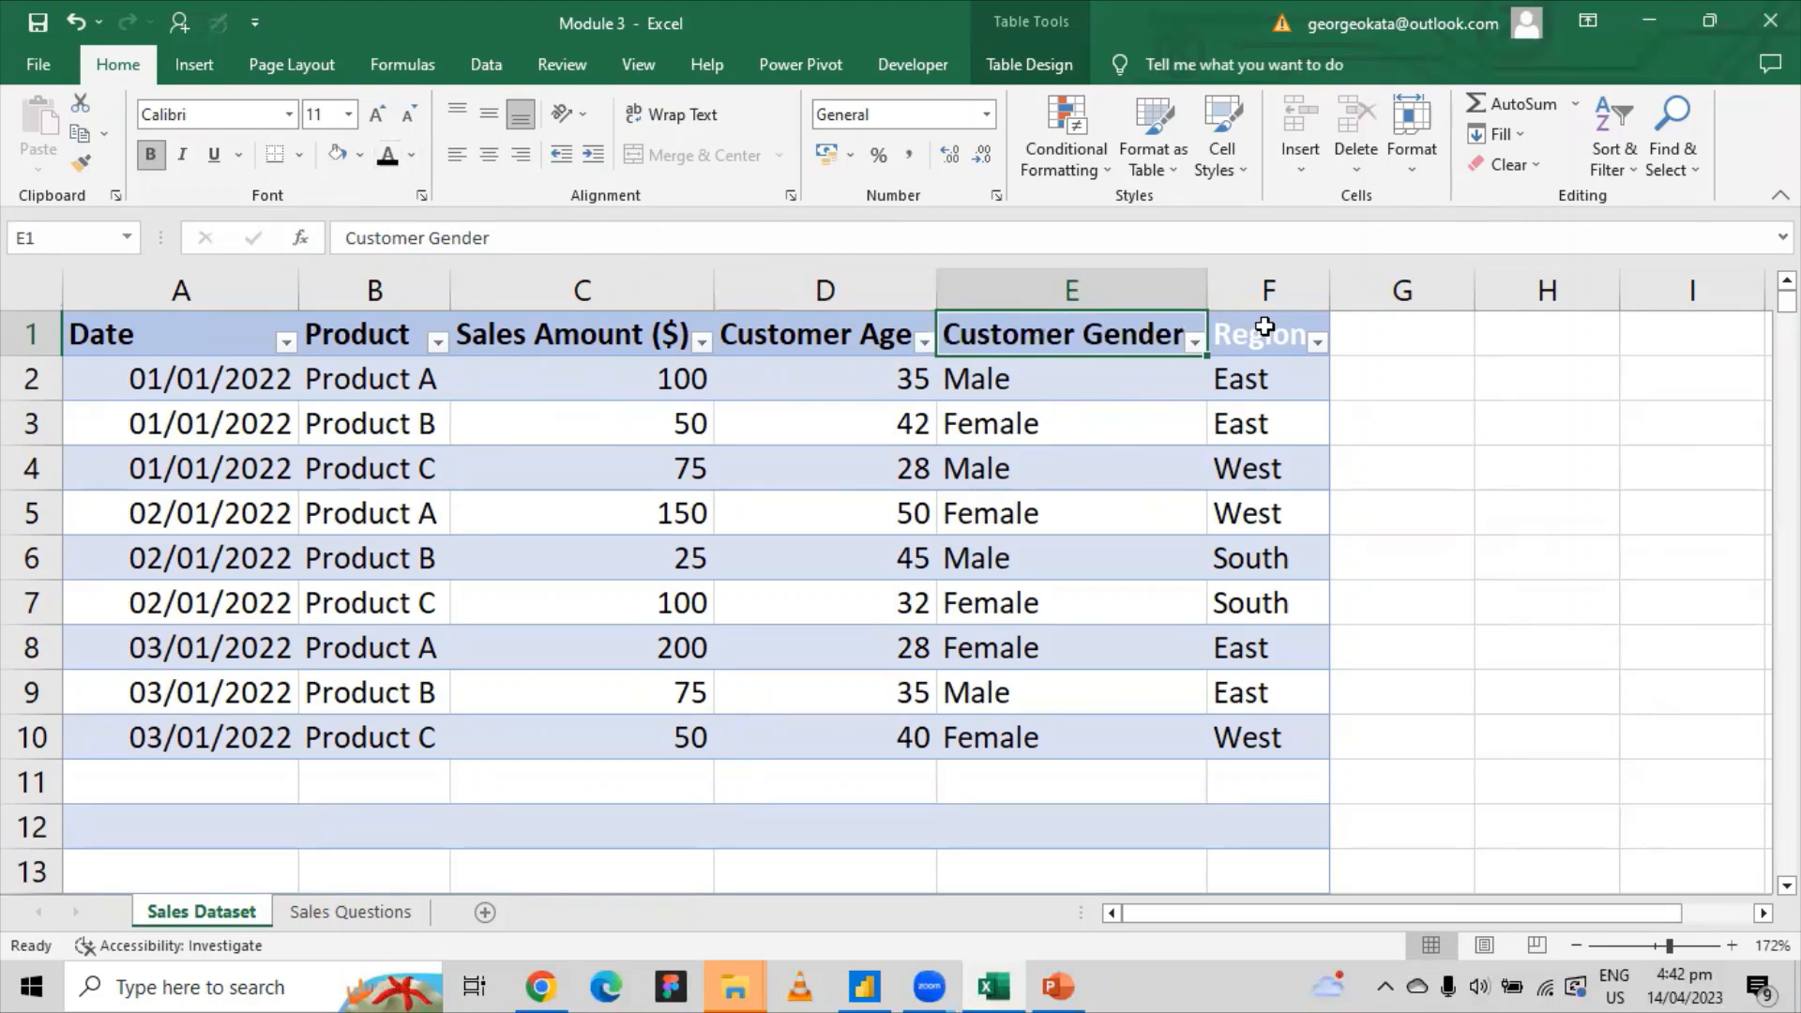
click(1264, 327)
click(387, 159)
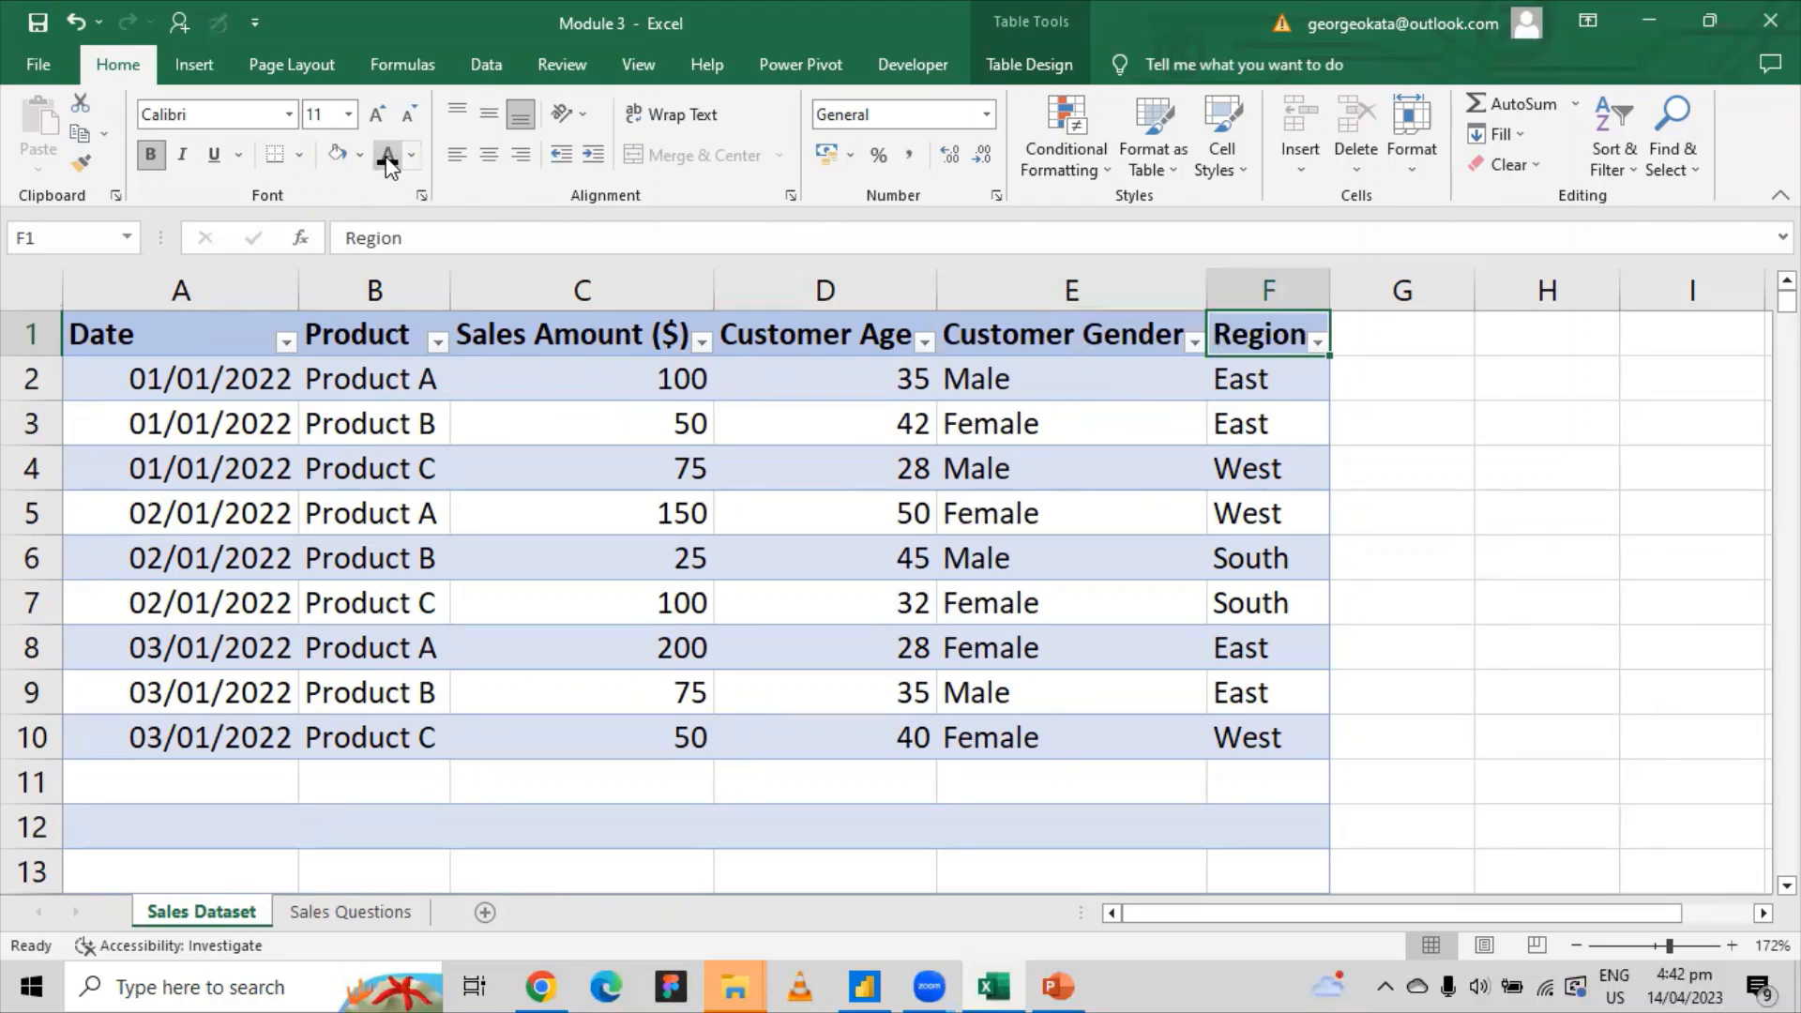
Select the table's columns A through F and save the workbook.
drag(187, 291, 1146, 292)
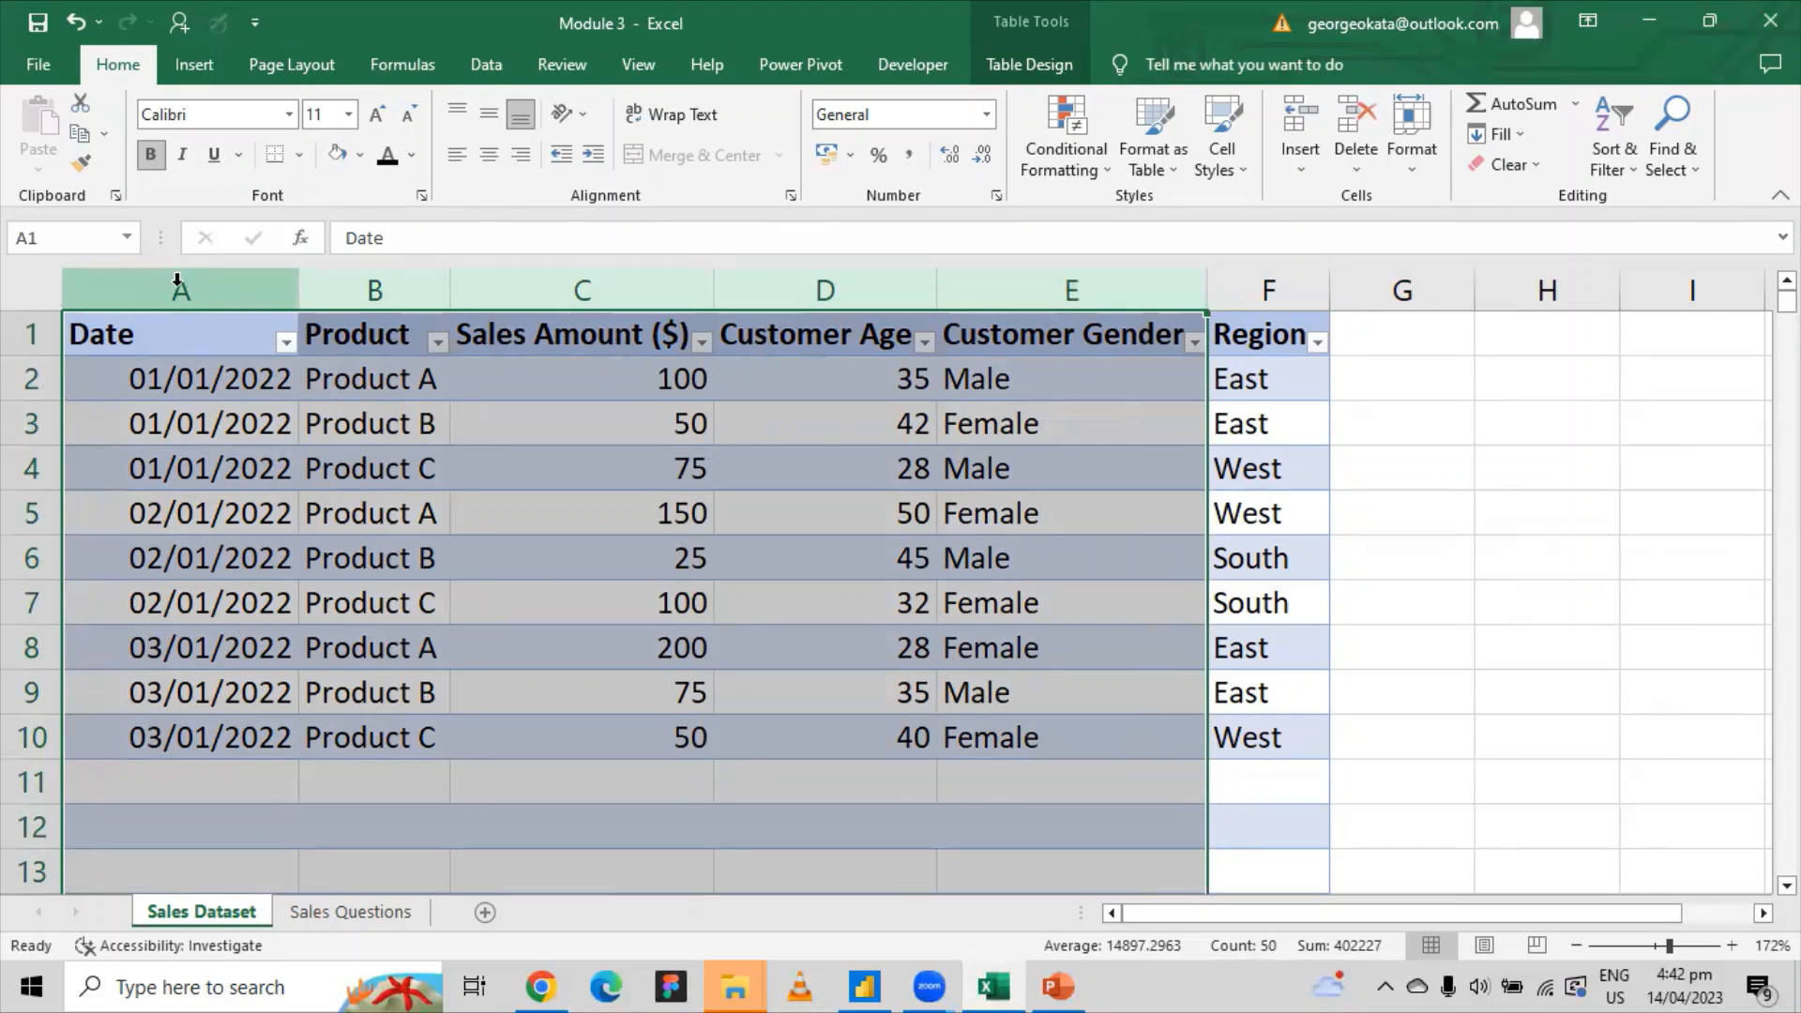
drag(178, 290, 1248, 288)
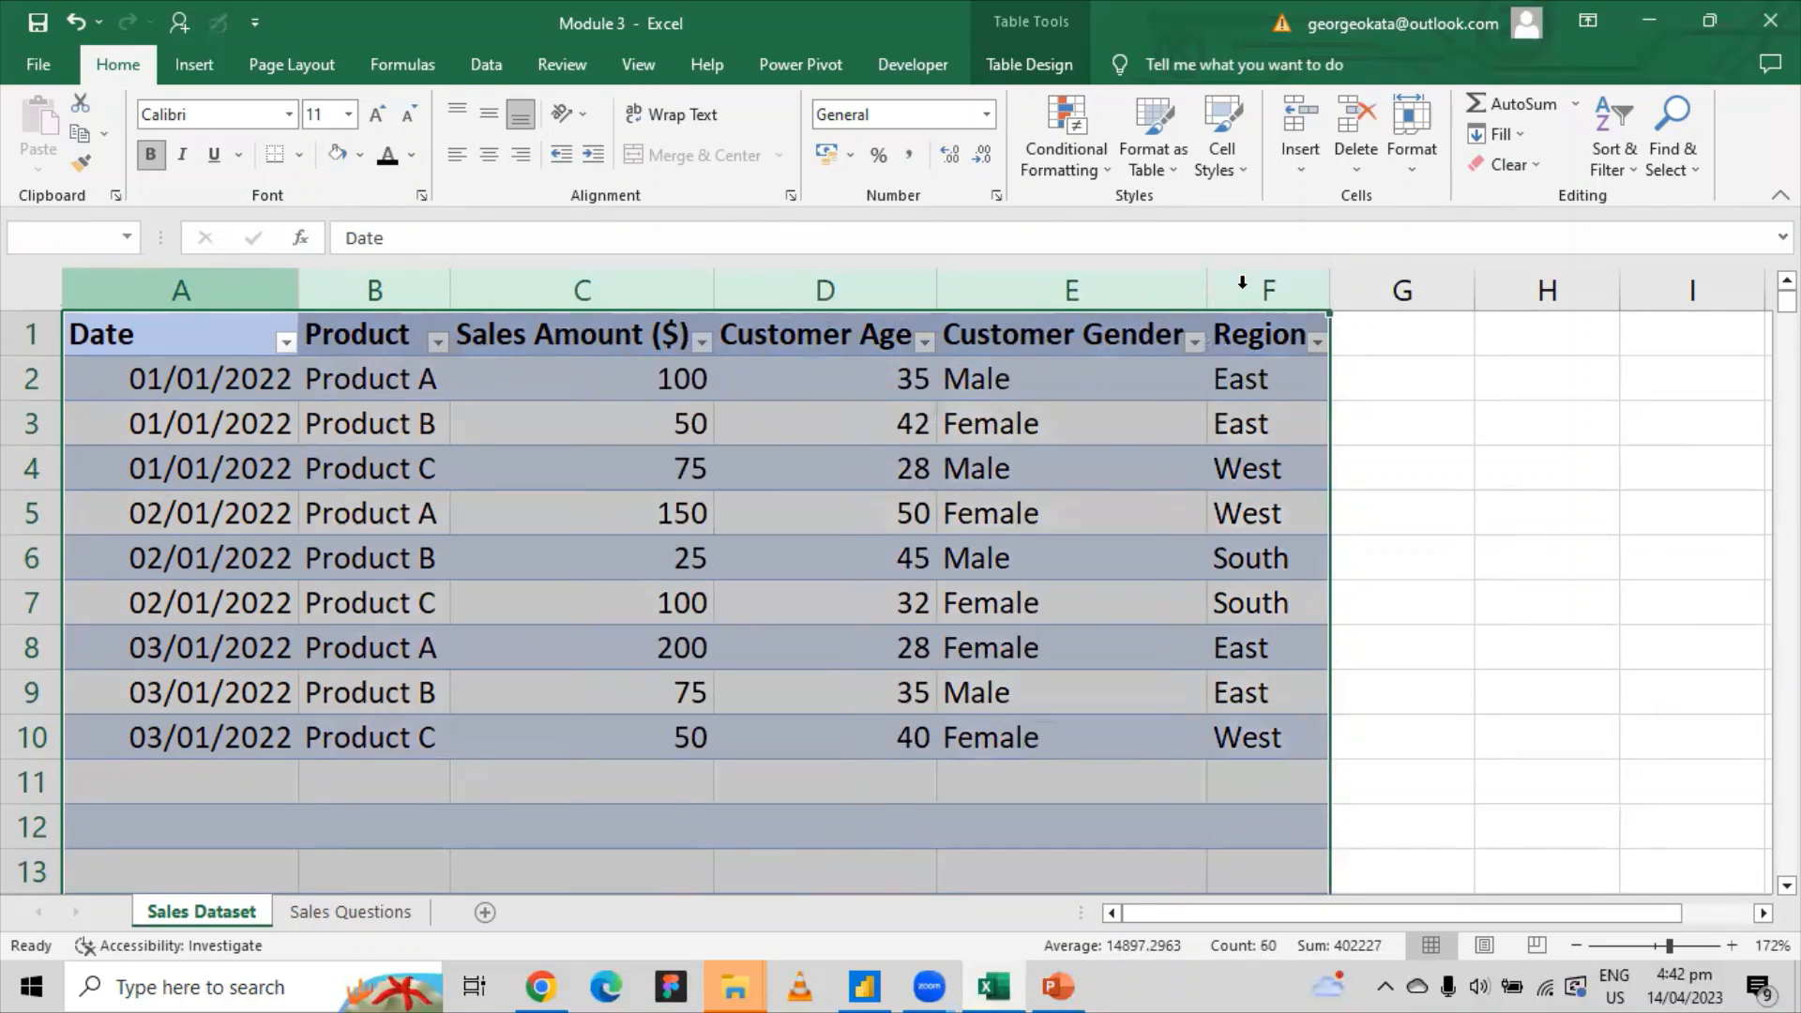
click(35, 26)
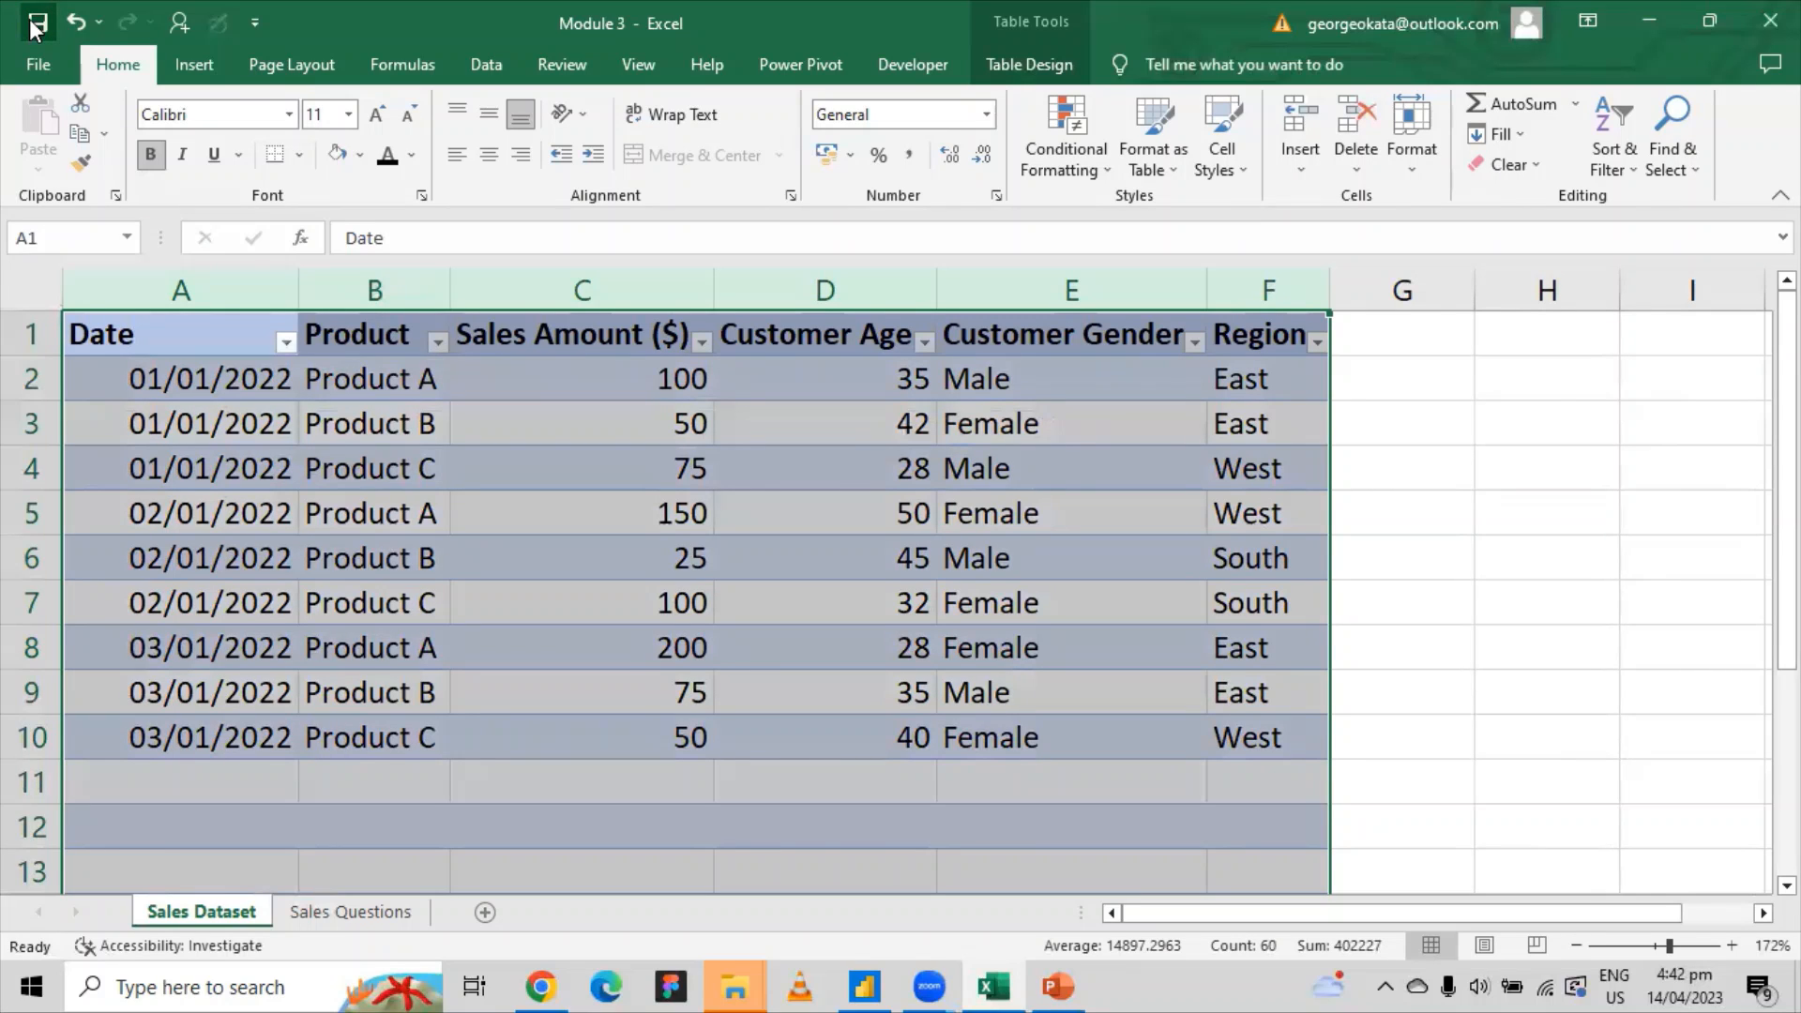
click(201, 60)
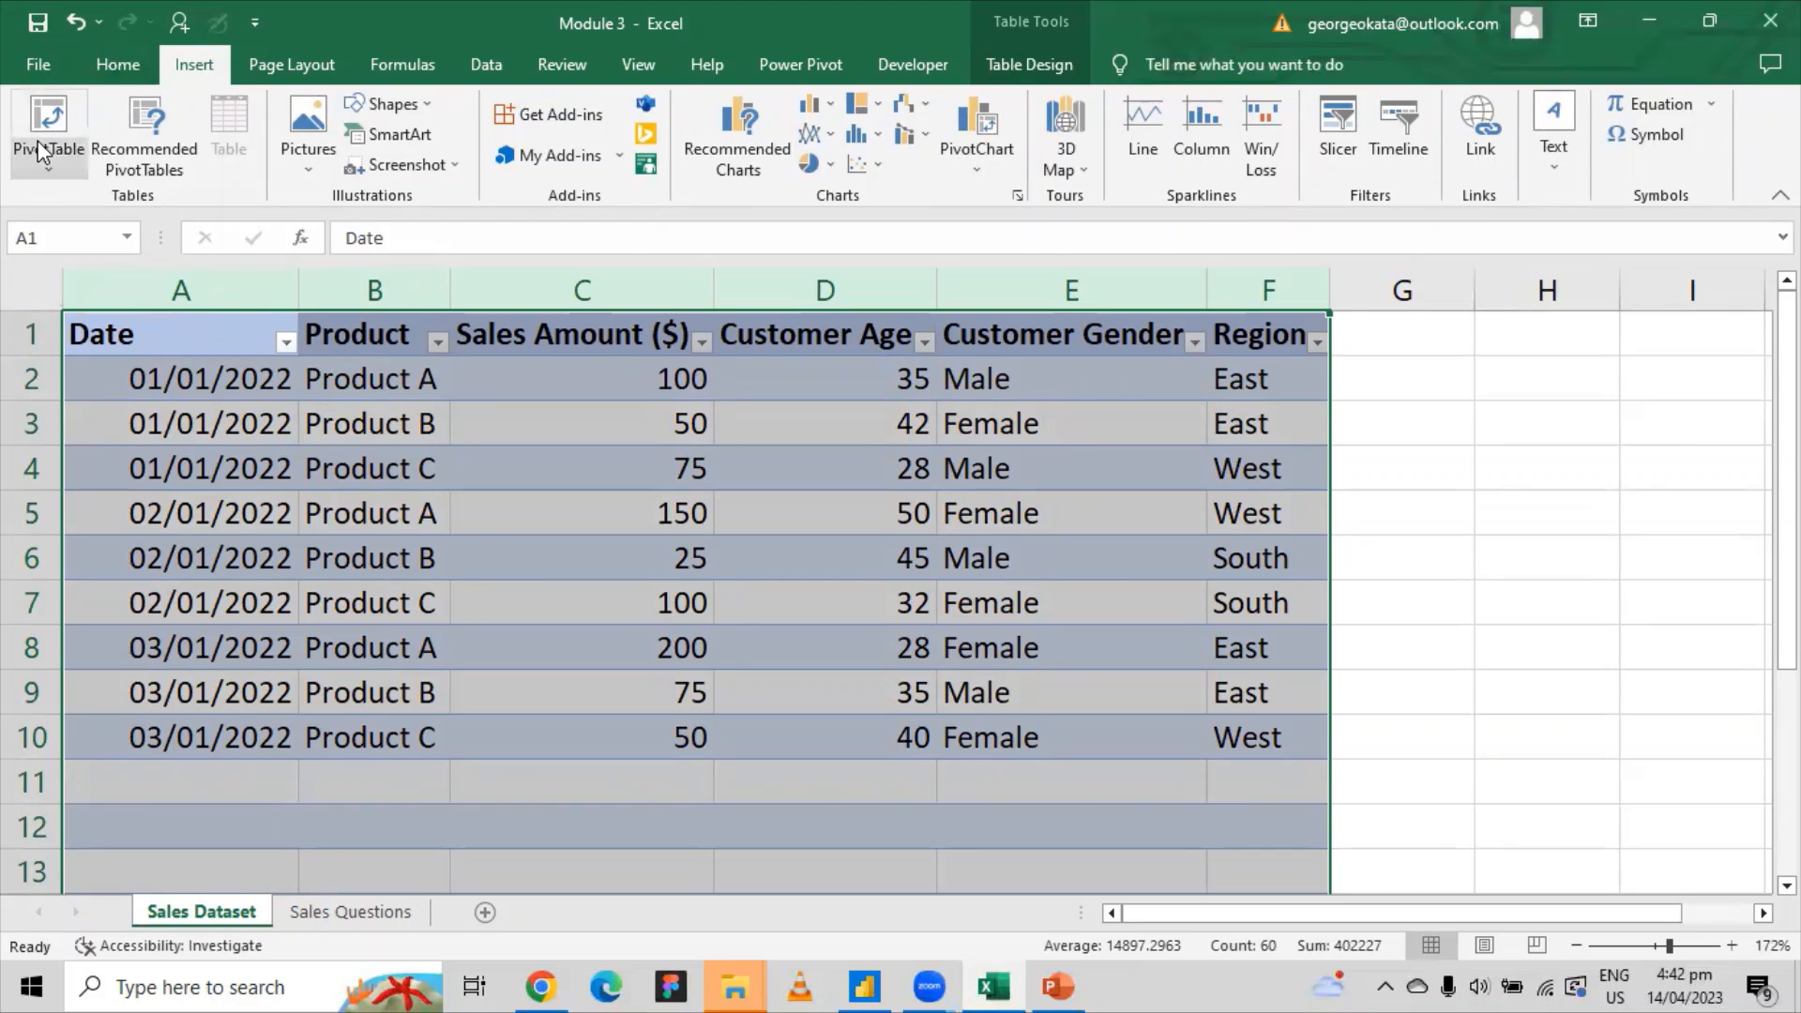
click(45, 175)
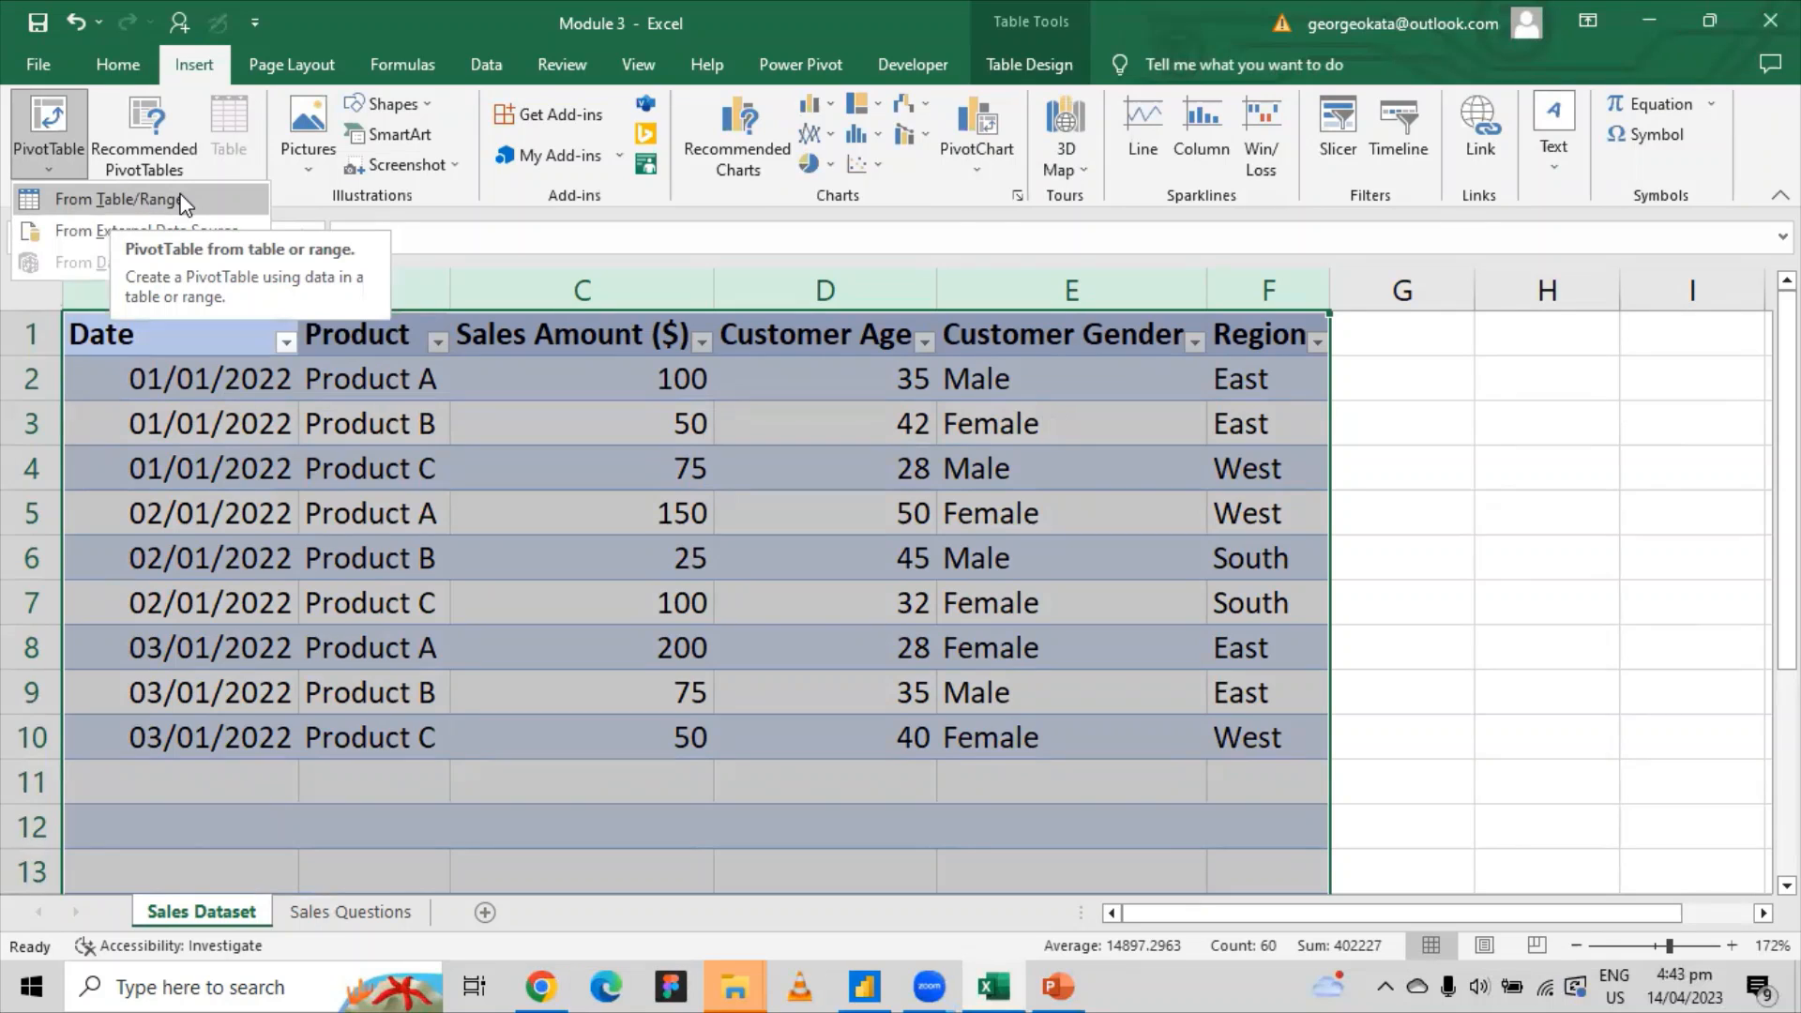
click(639, 392)
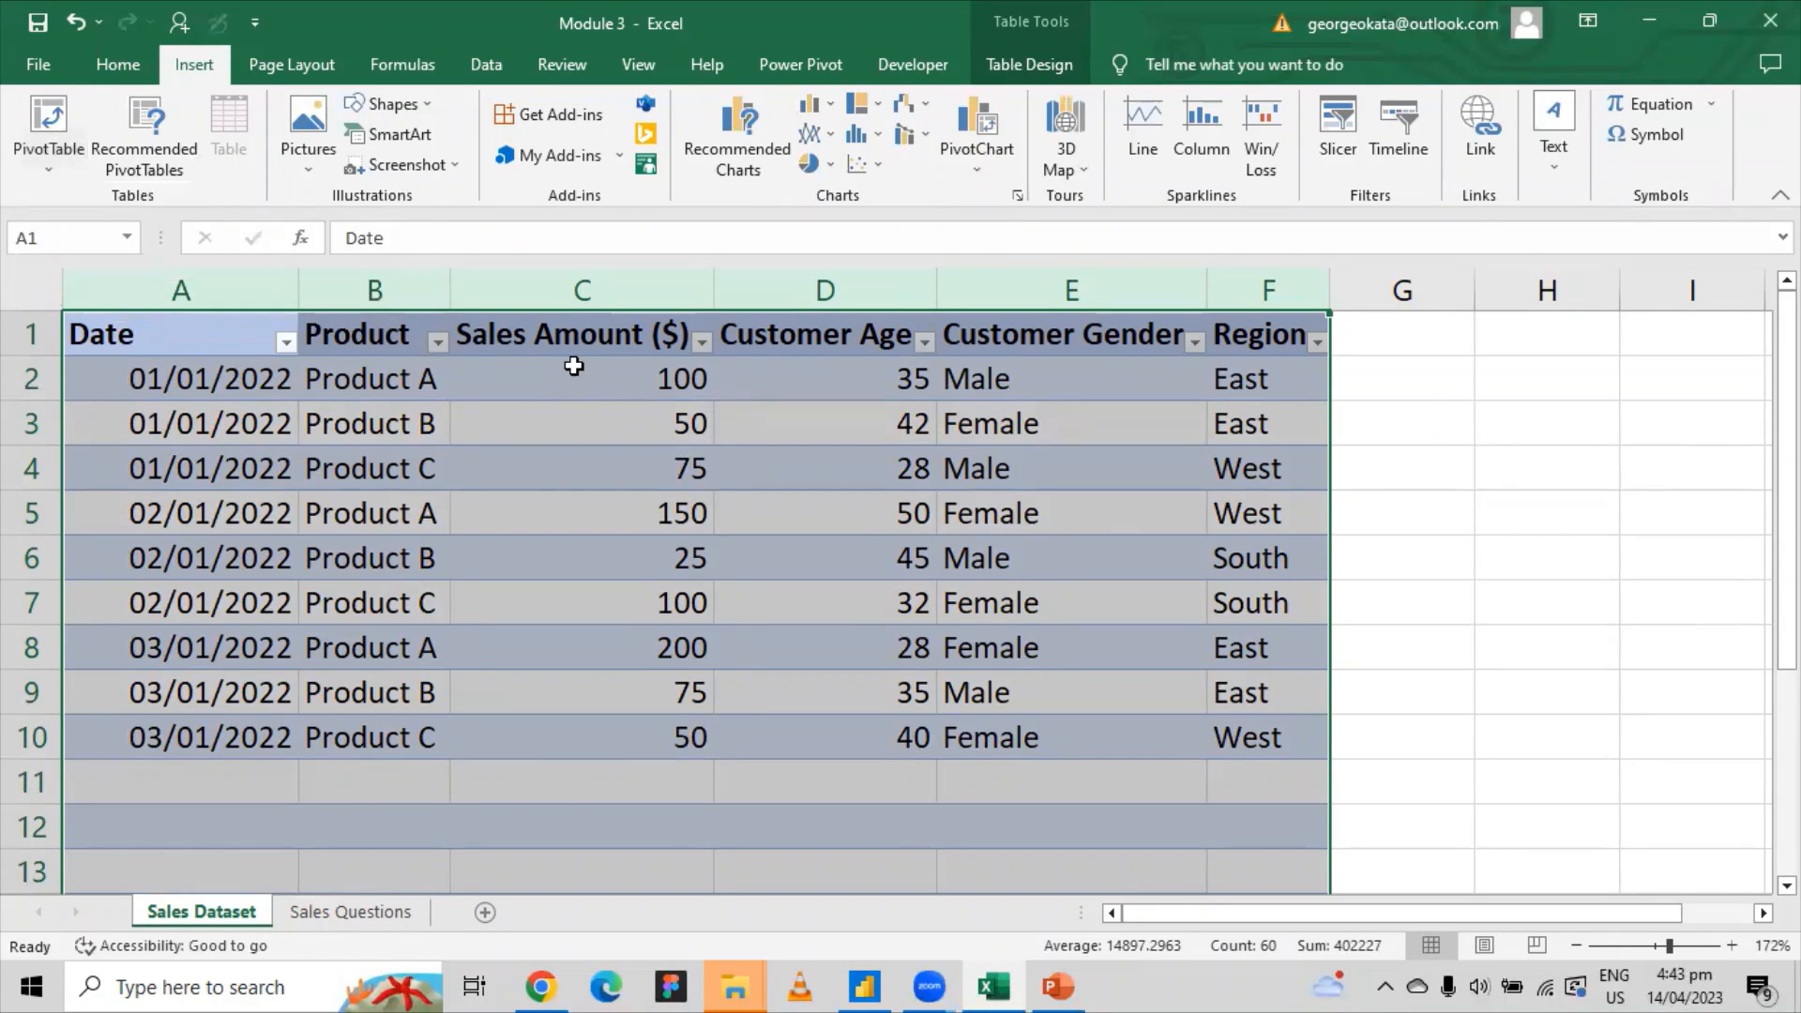
drag(575, 362, 1270, 728)
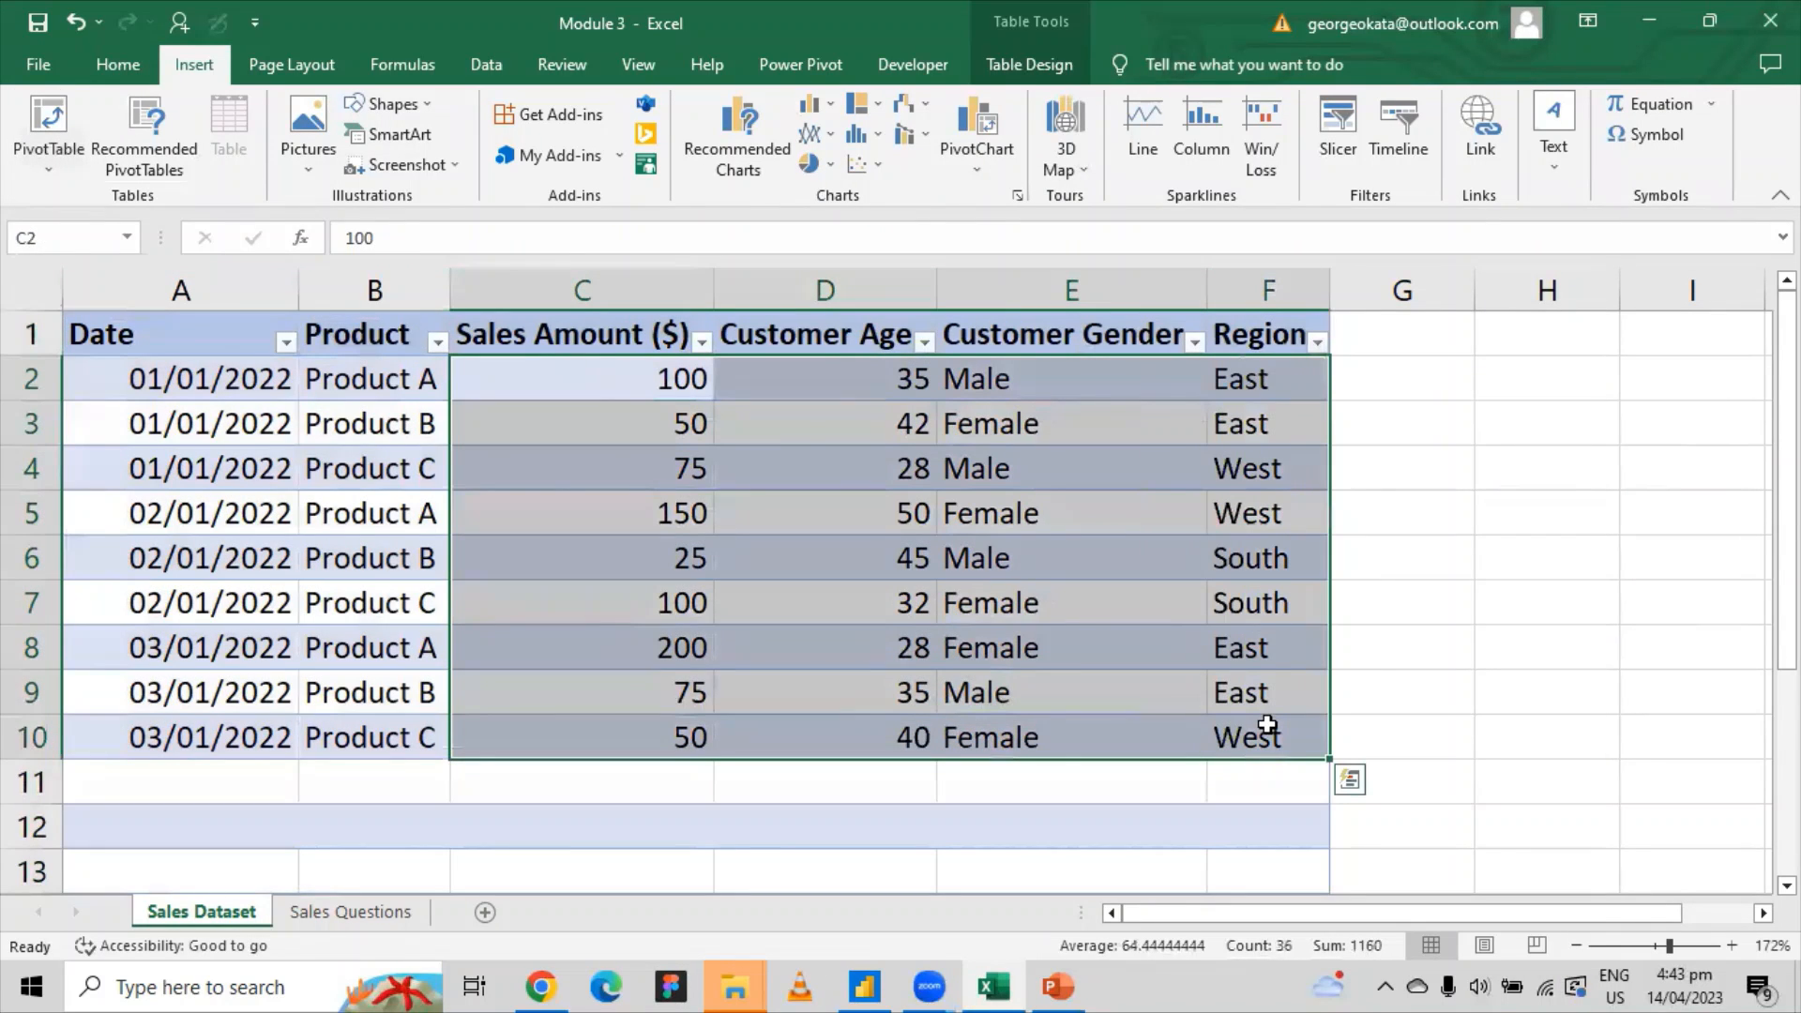
drag(595, 342, 1279, 747)
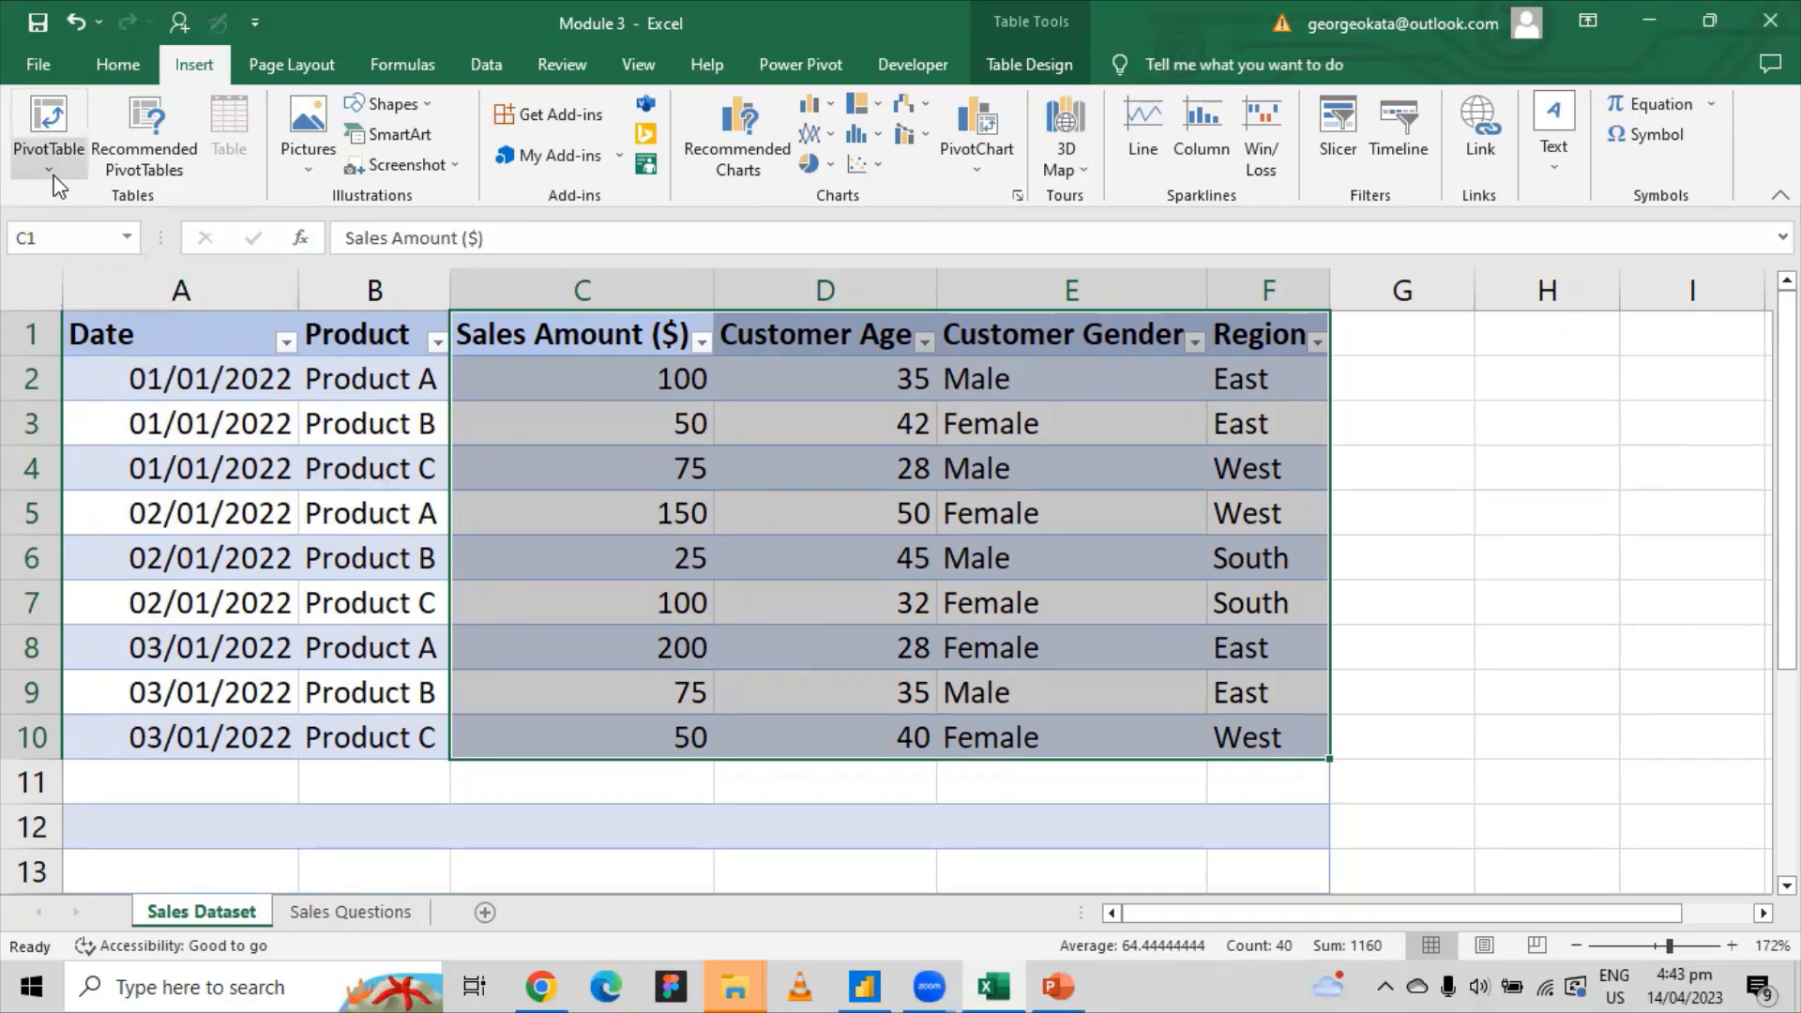
click(49, 141)
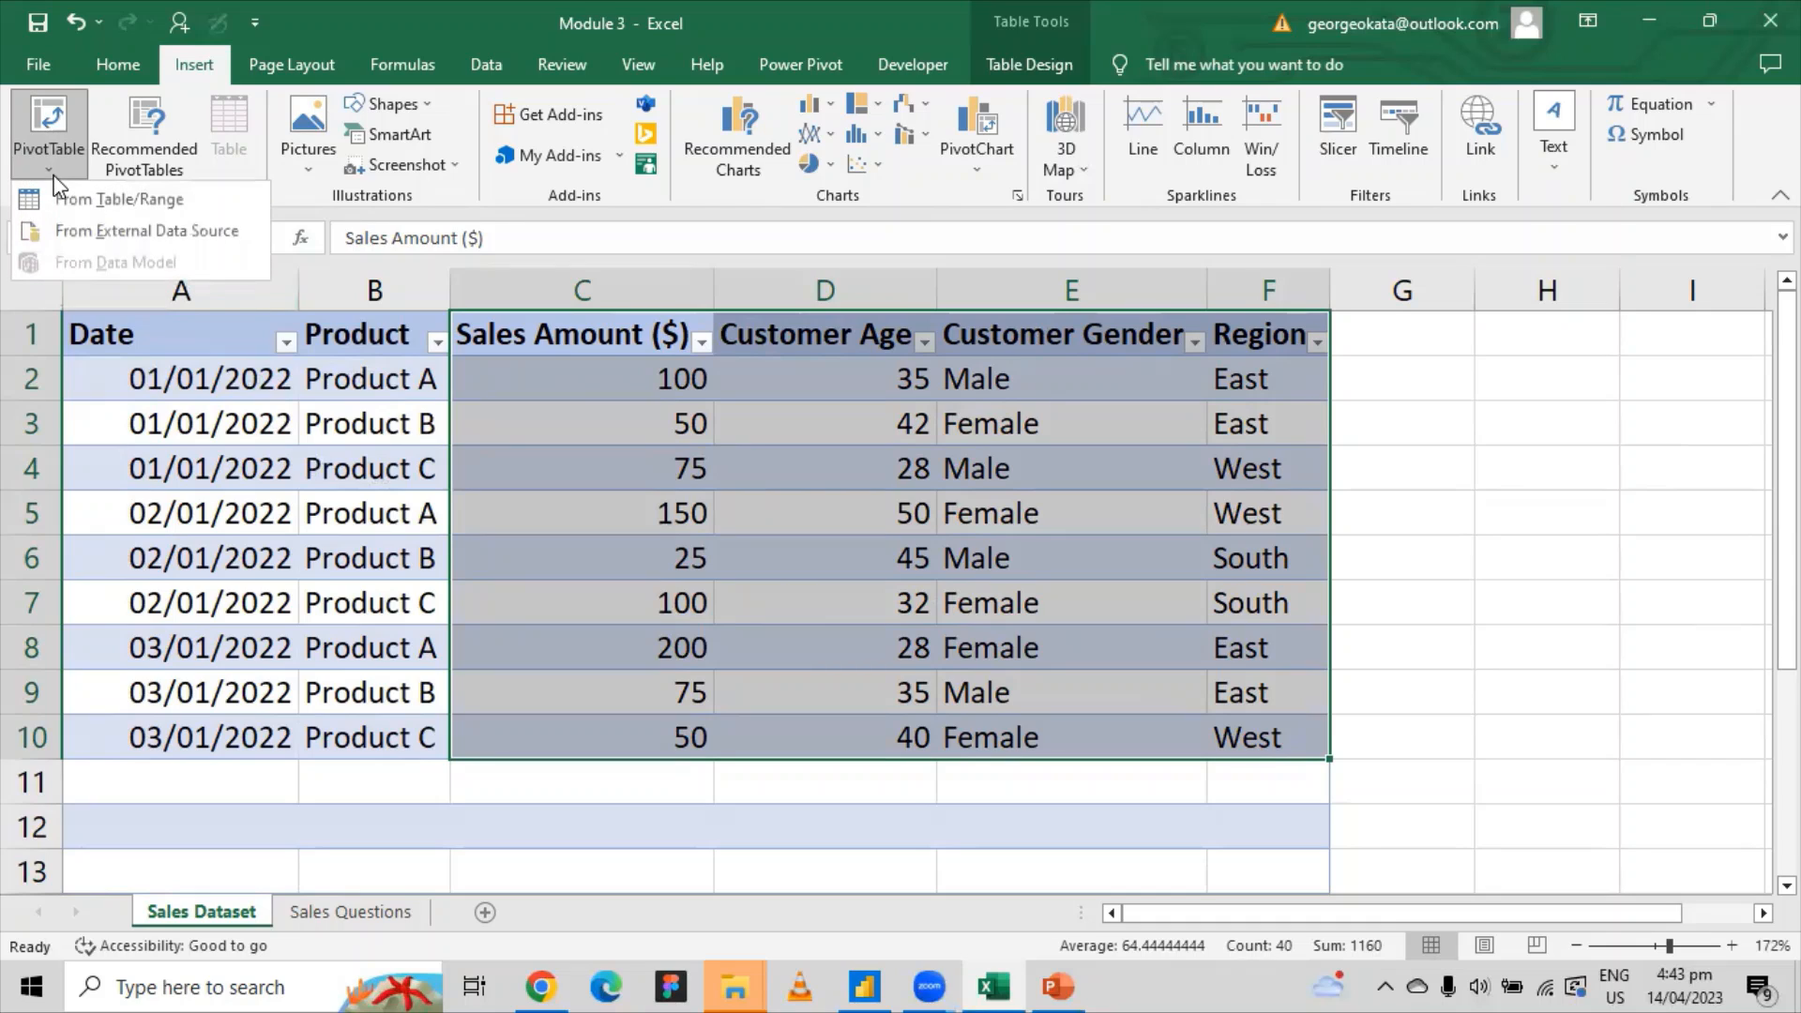
click(160, 207)
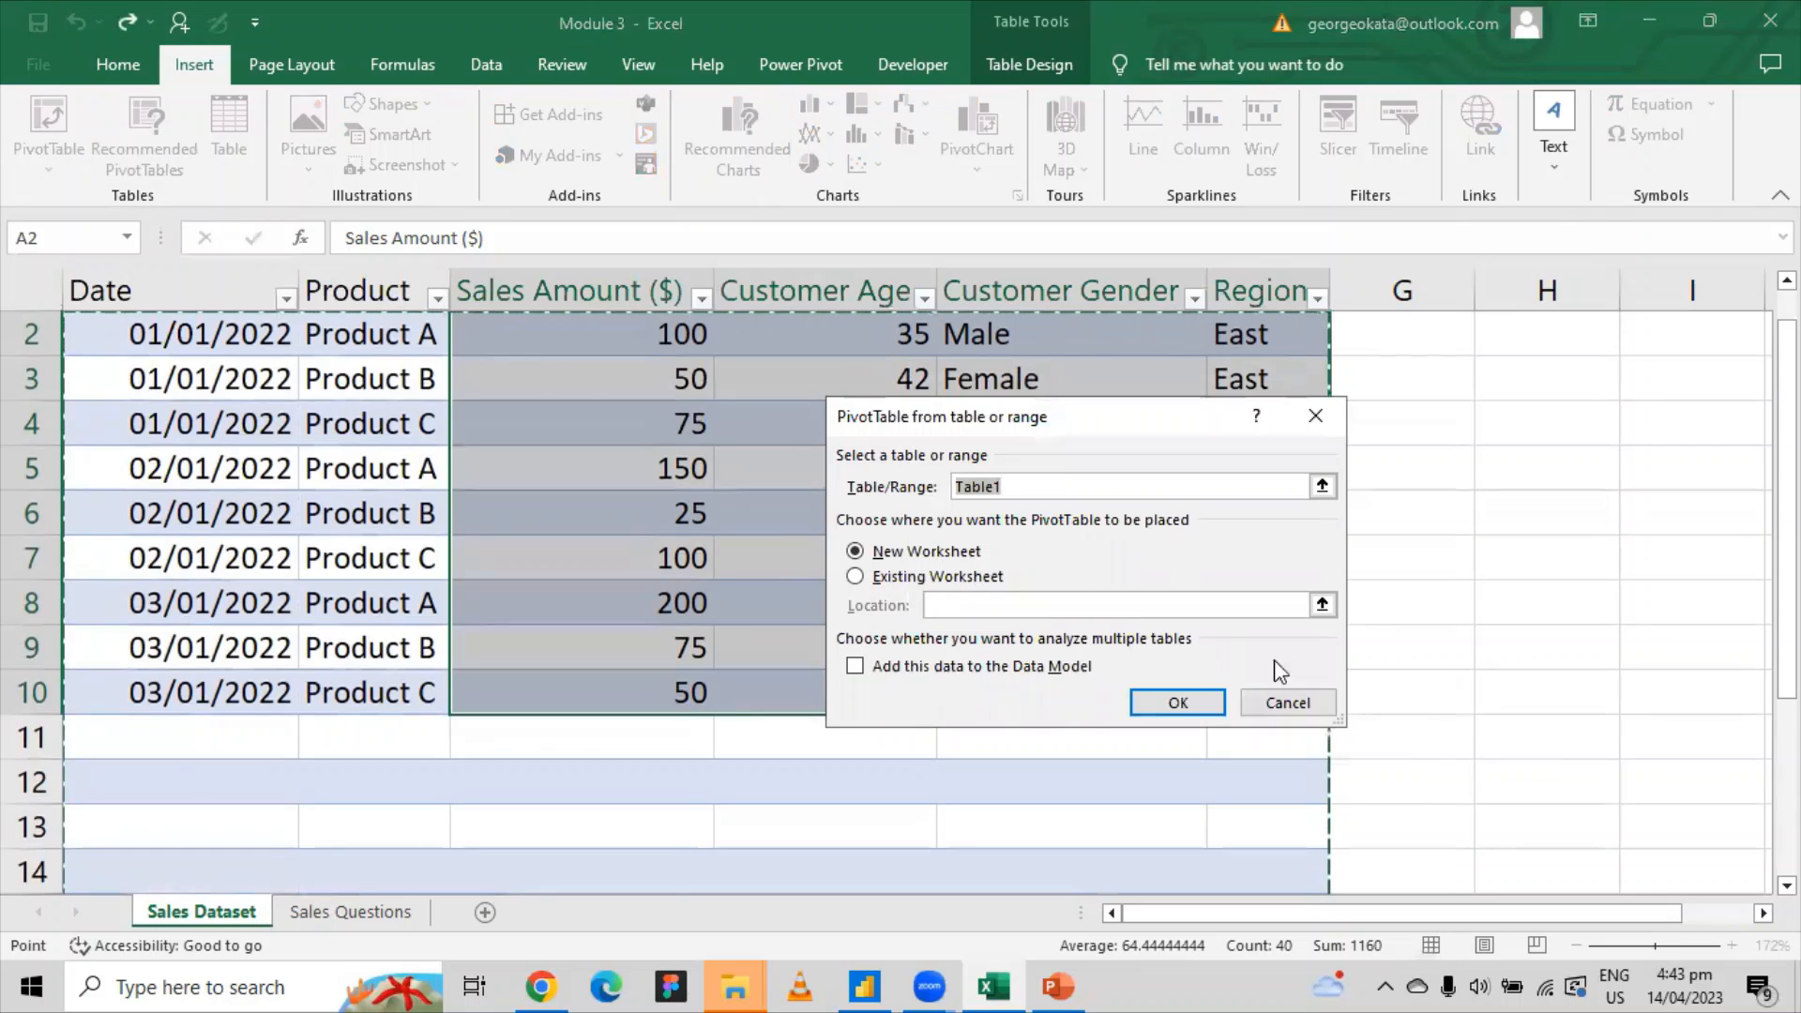
click(1291, 712)
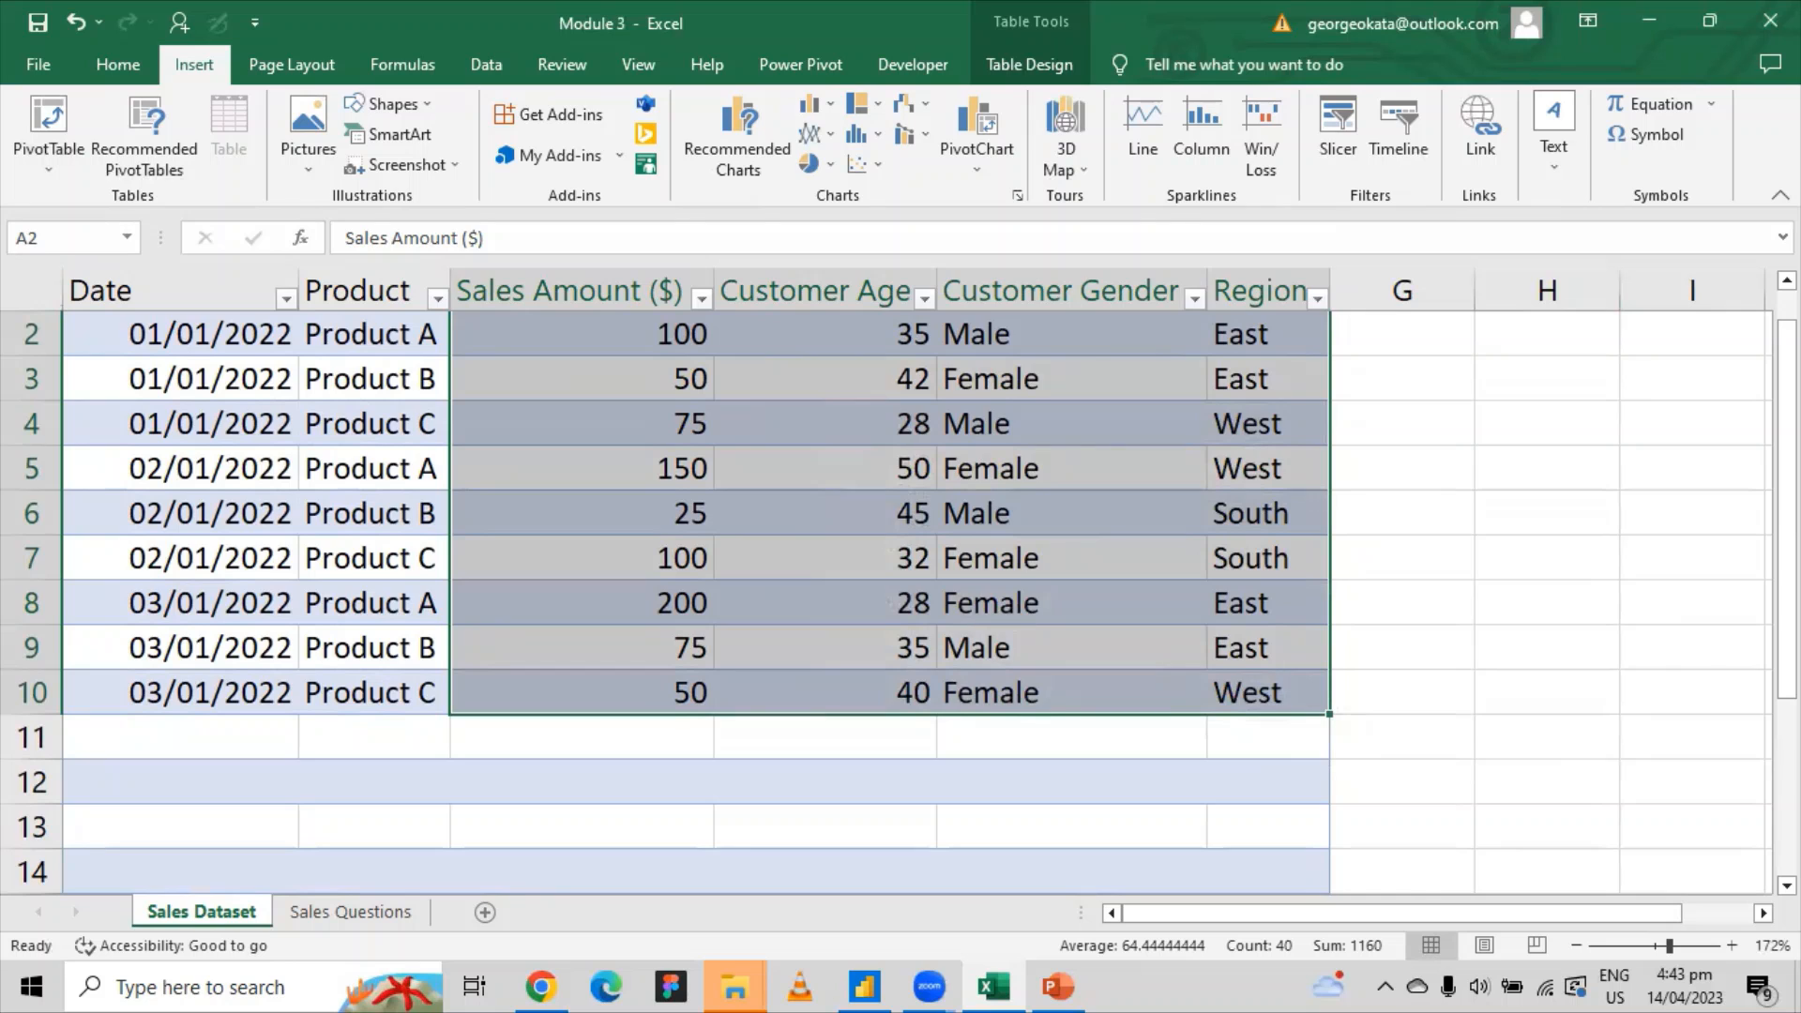
Try placing a PivotTable of columns A through F on the existing Sales Dataset sheet at cell H3, and undo it.
scroll(1594, 469, up, 1)
drag(179, 290, 1224, 329)
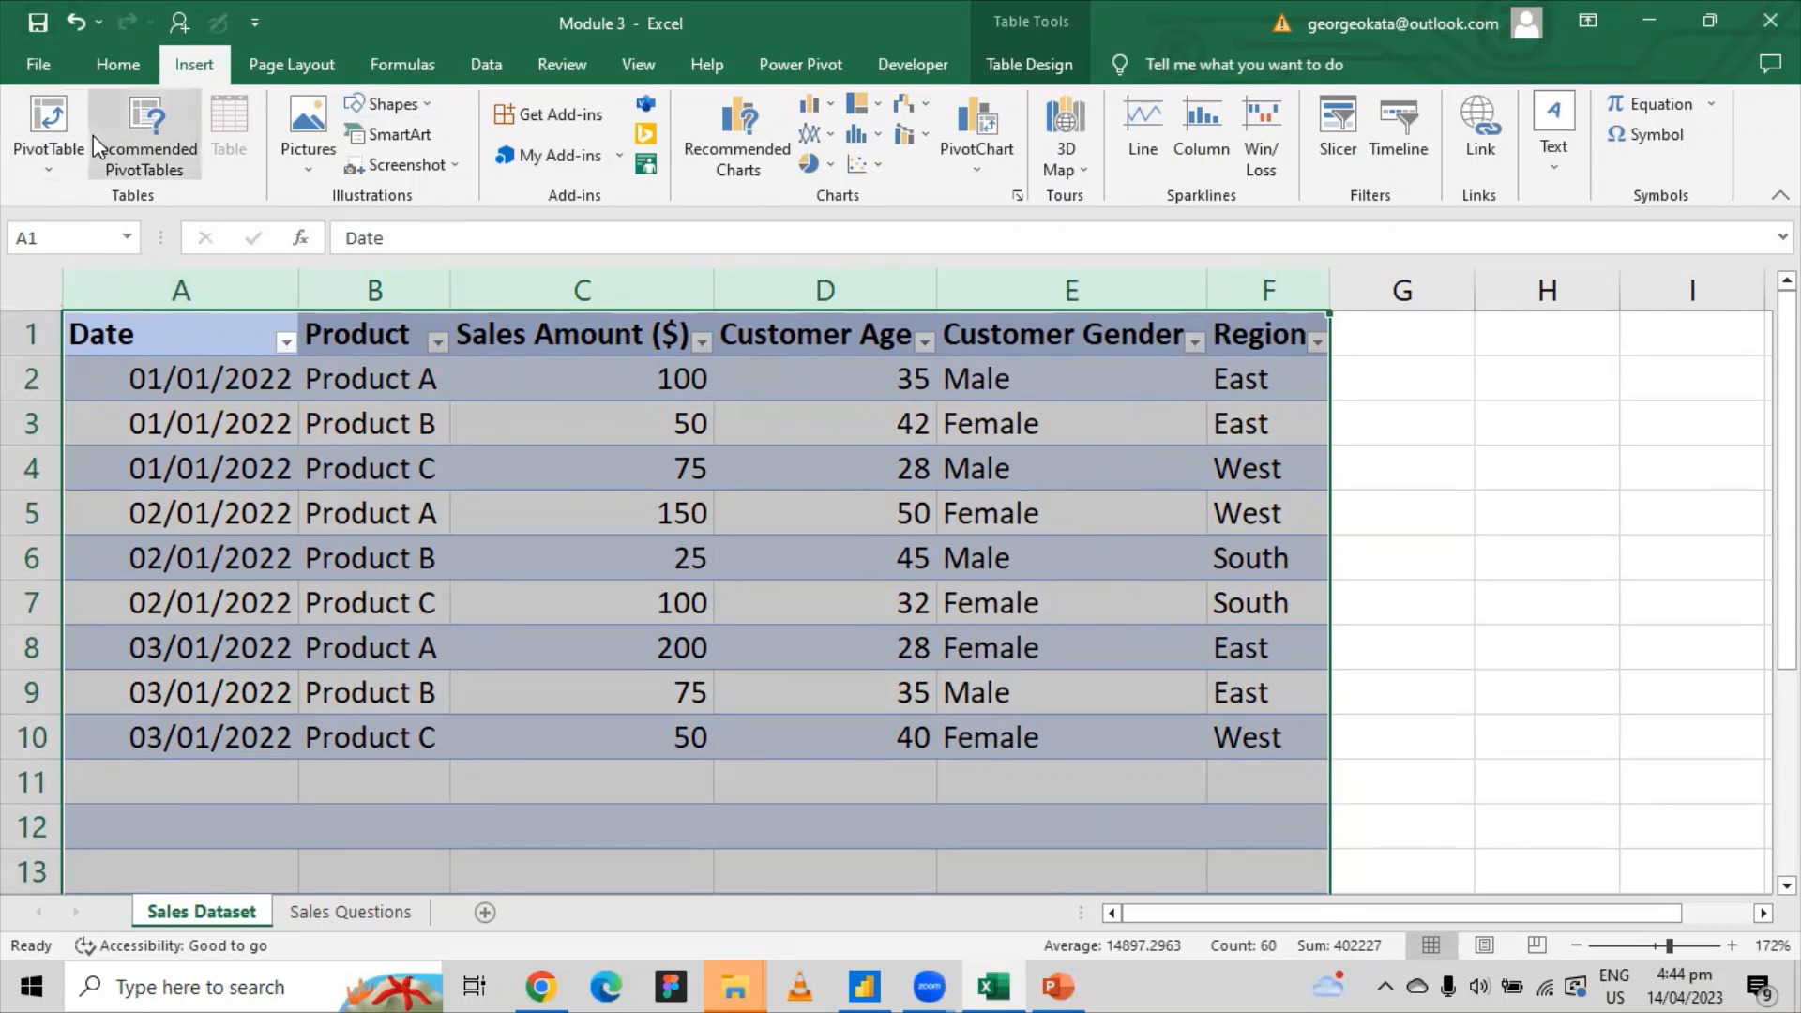
click(49, 122)
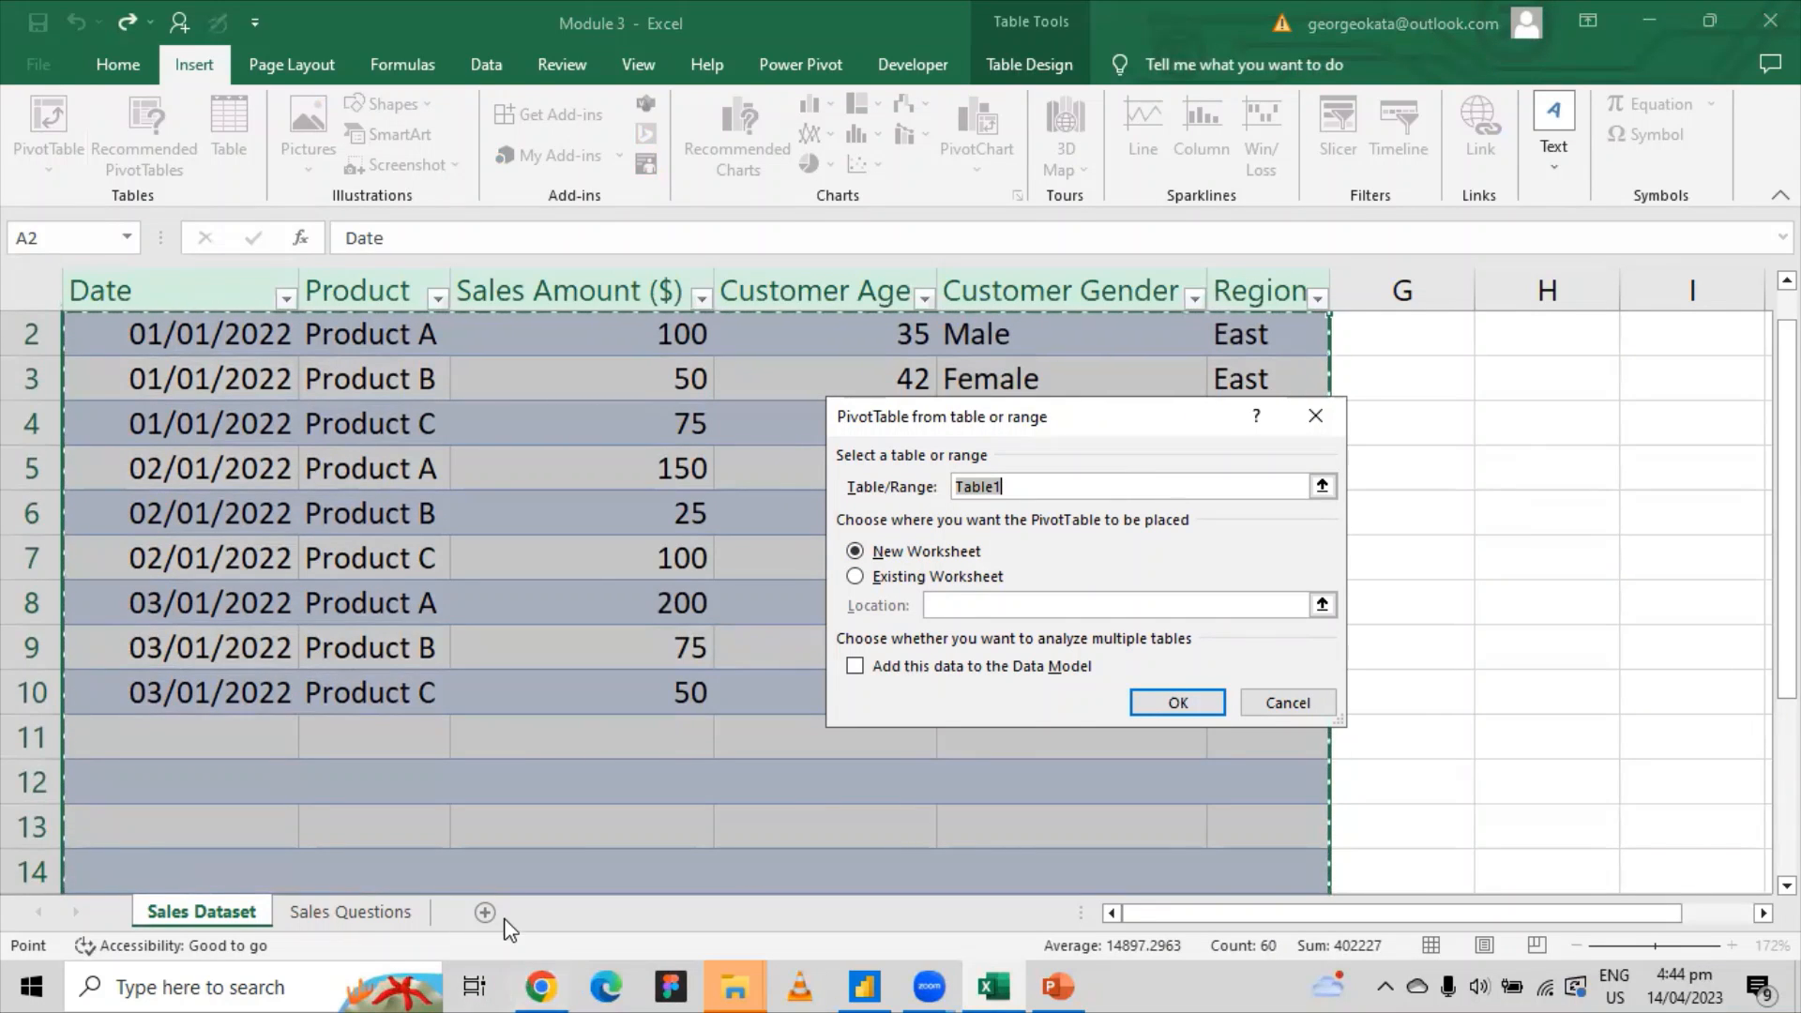
click(893, 578)
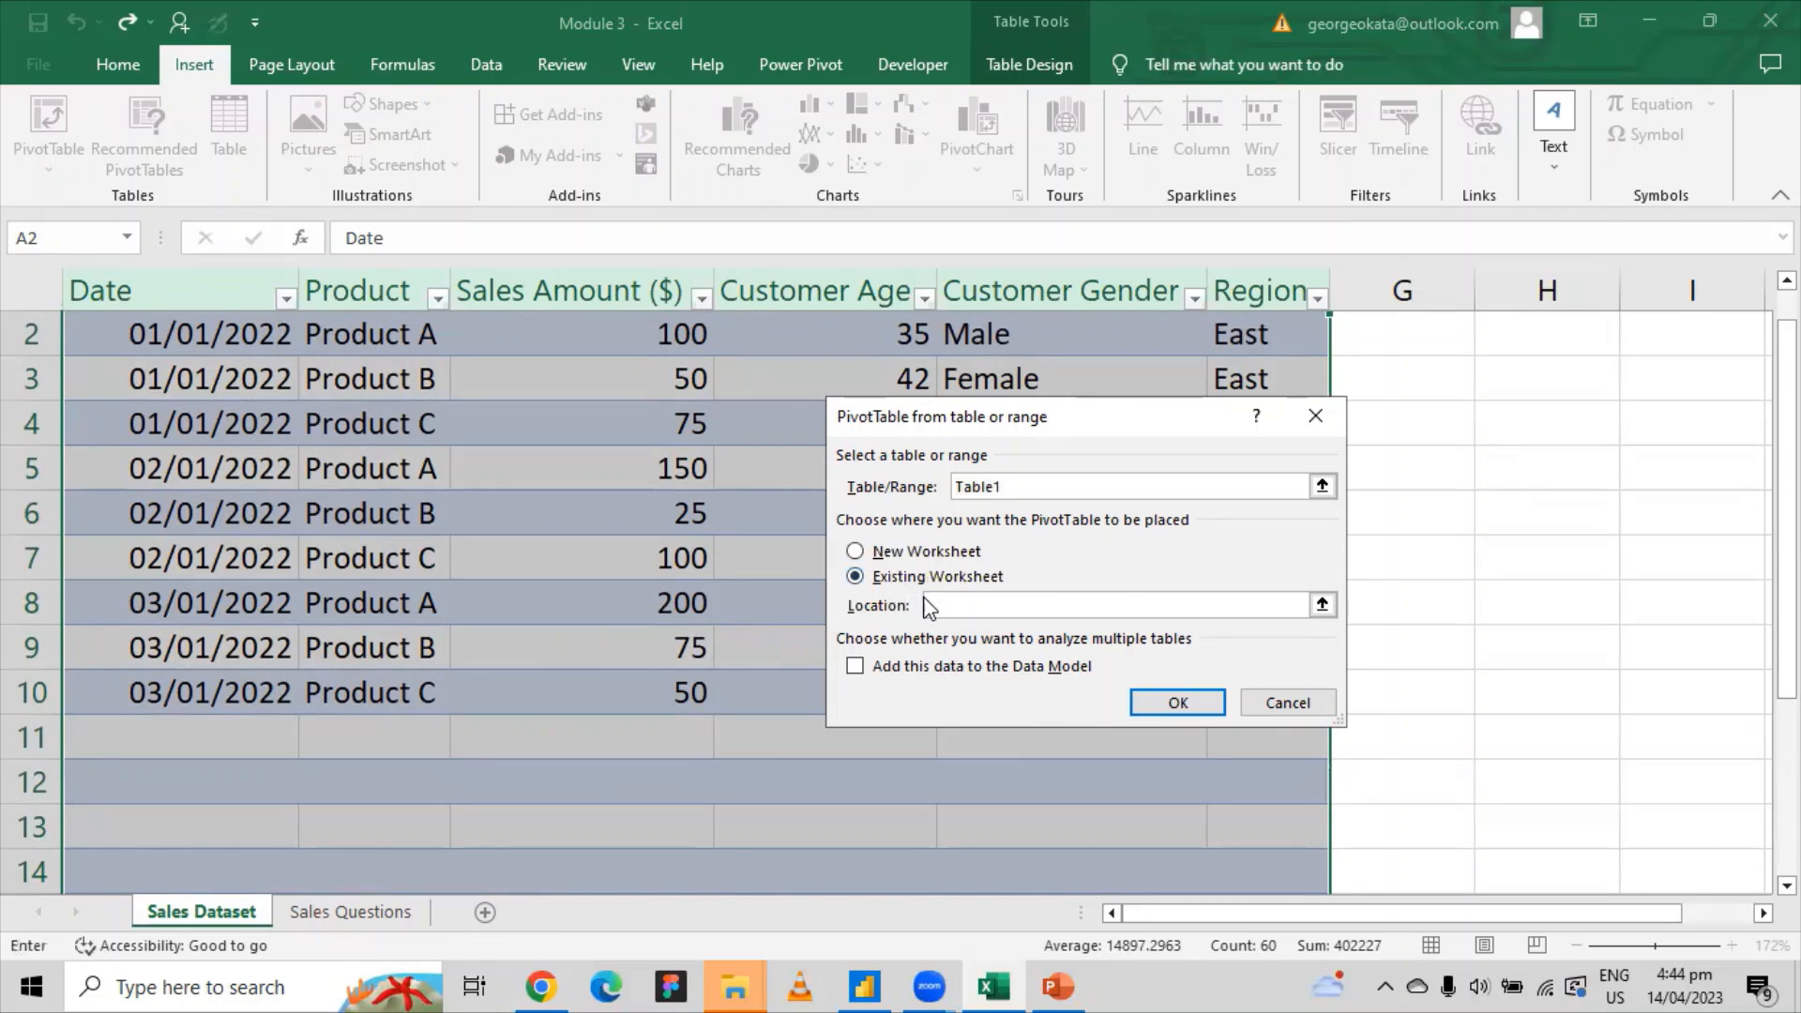
click(1560, 369)
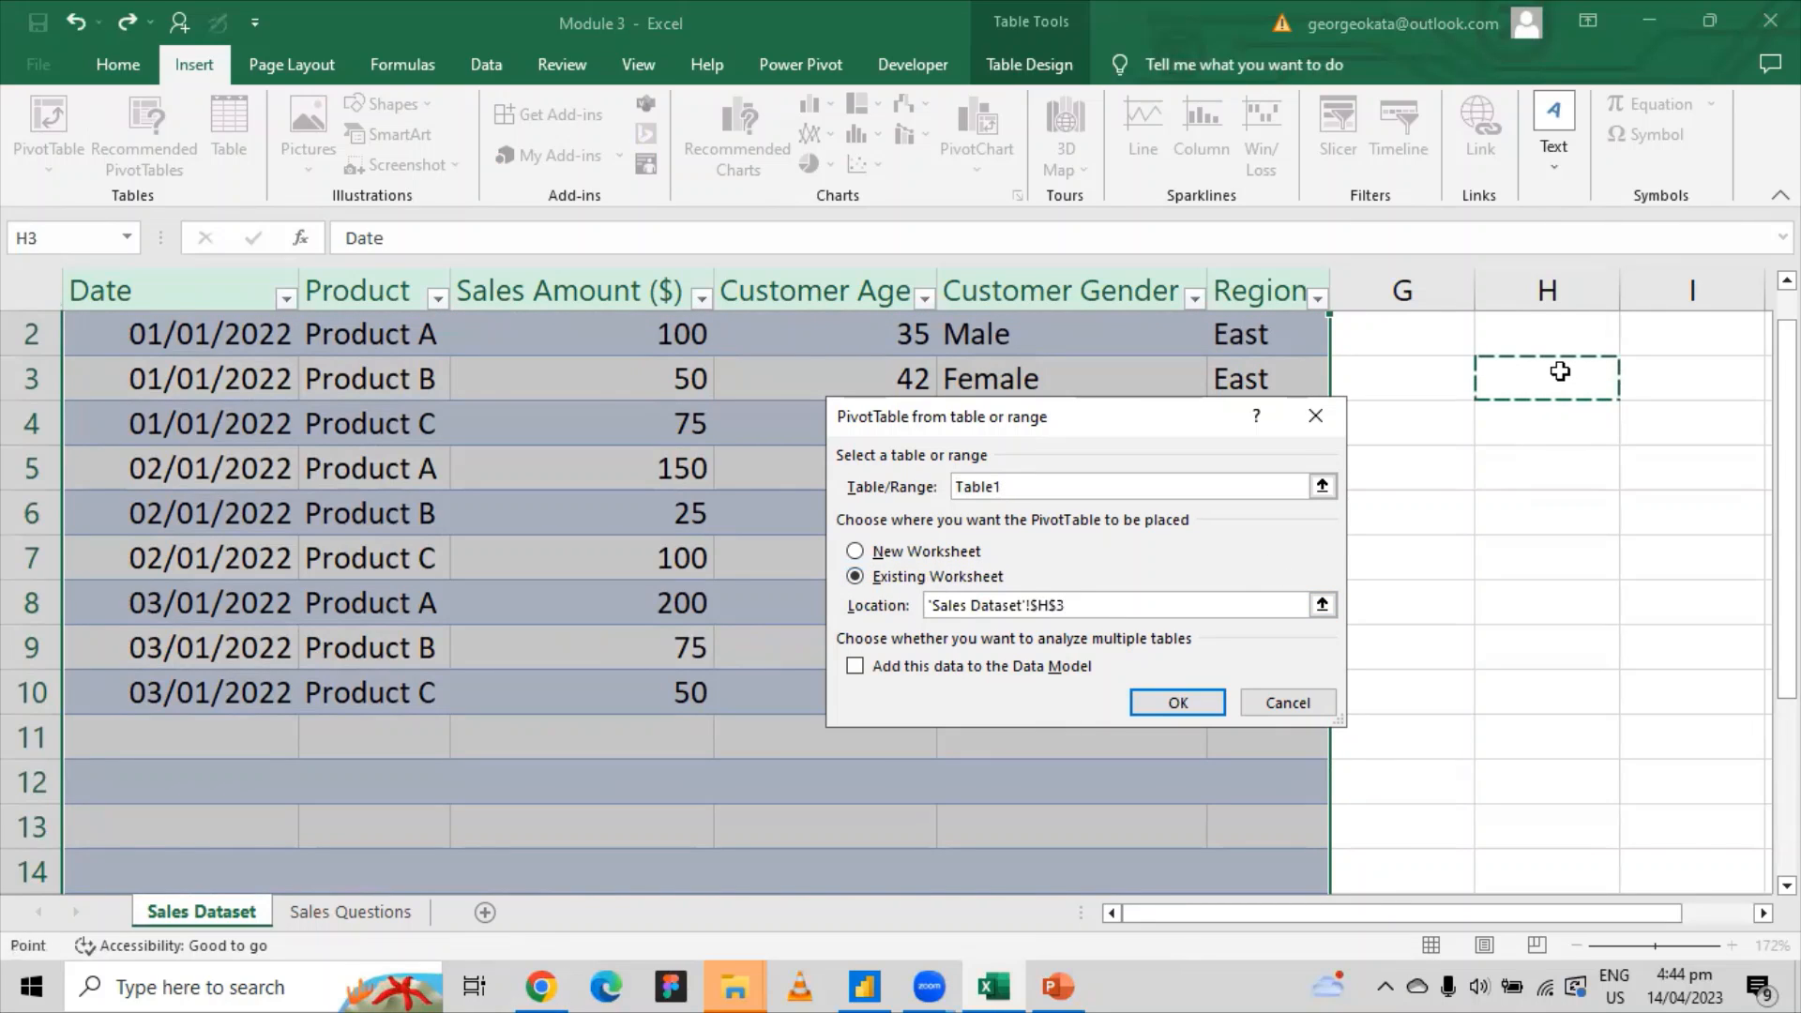
click(1174, 702)
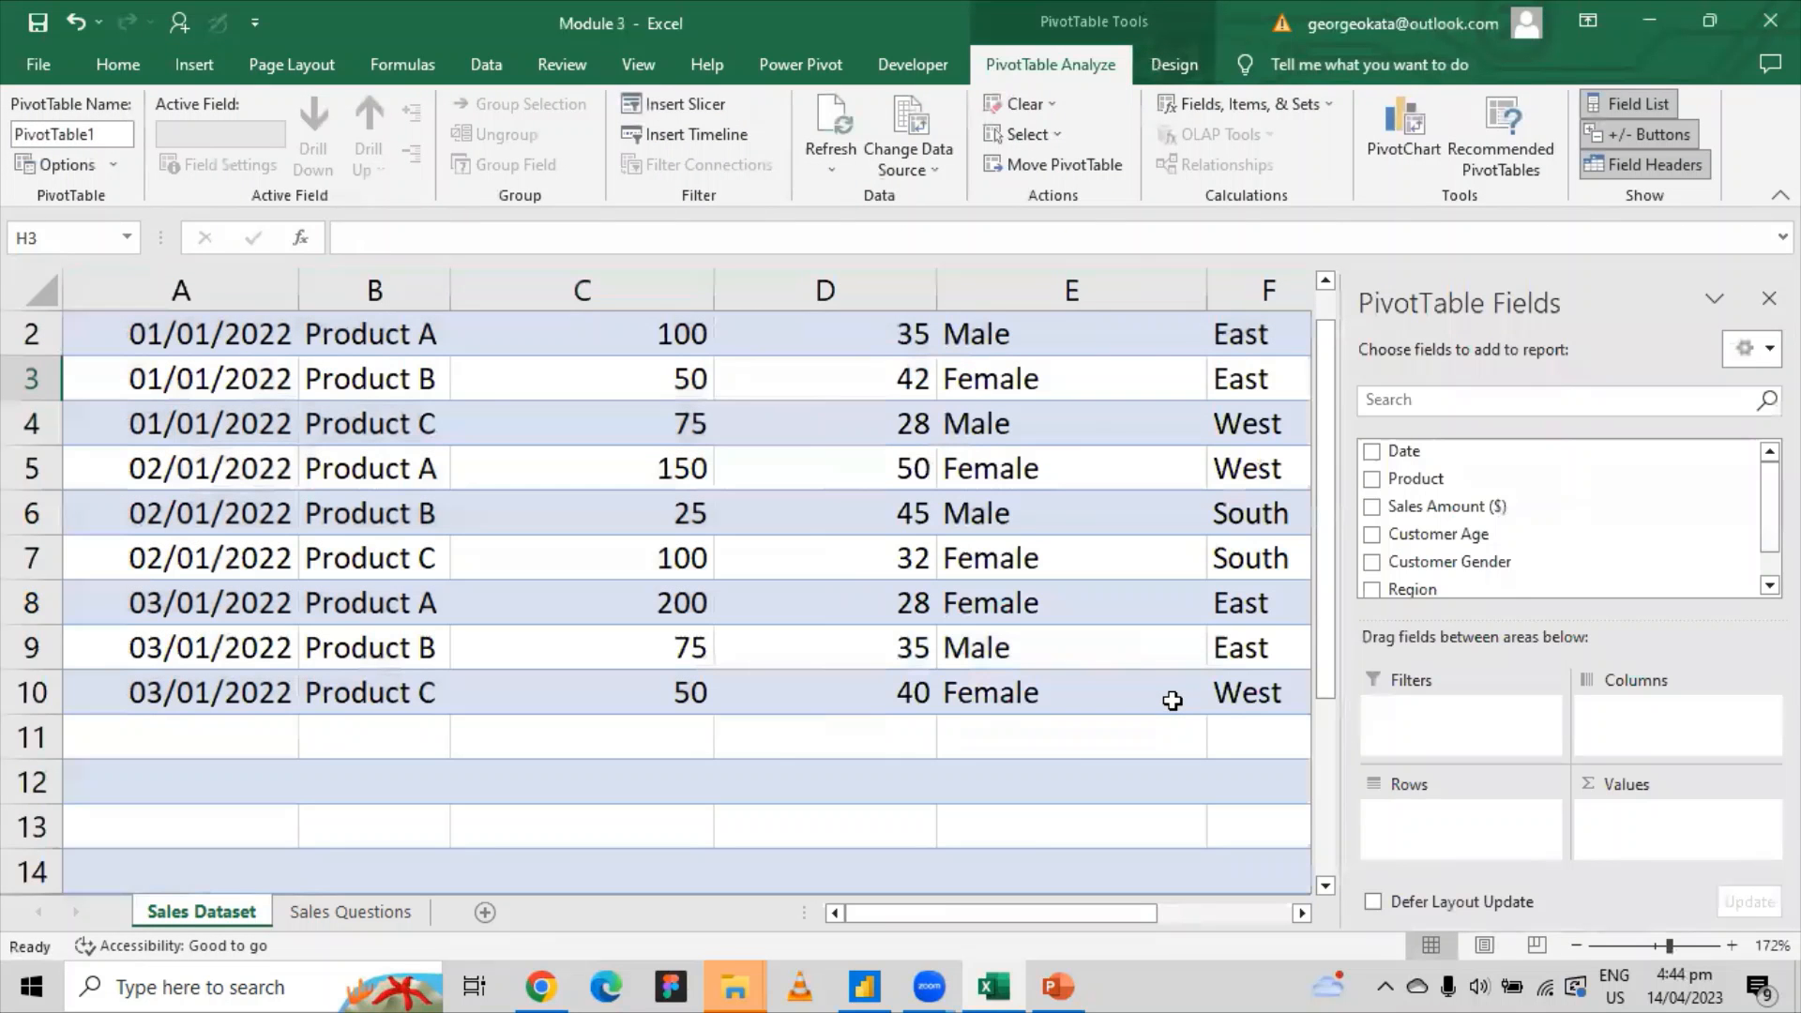
drag(1023, 908, 1236, 916)
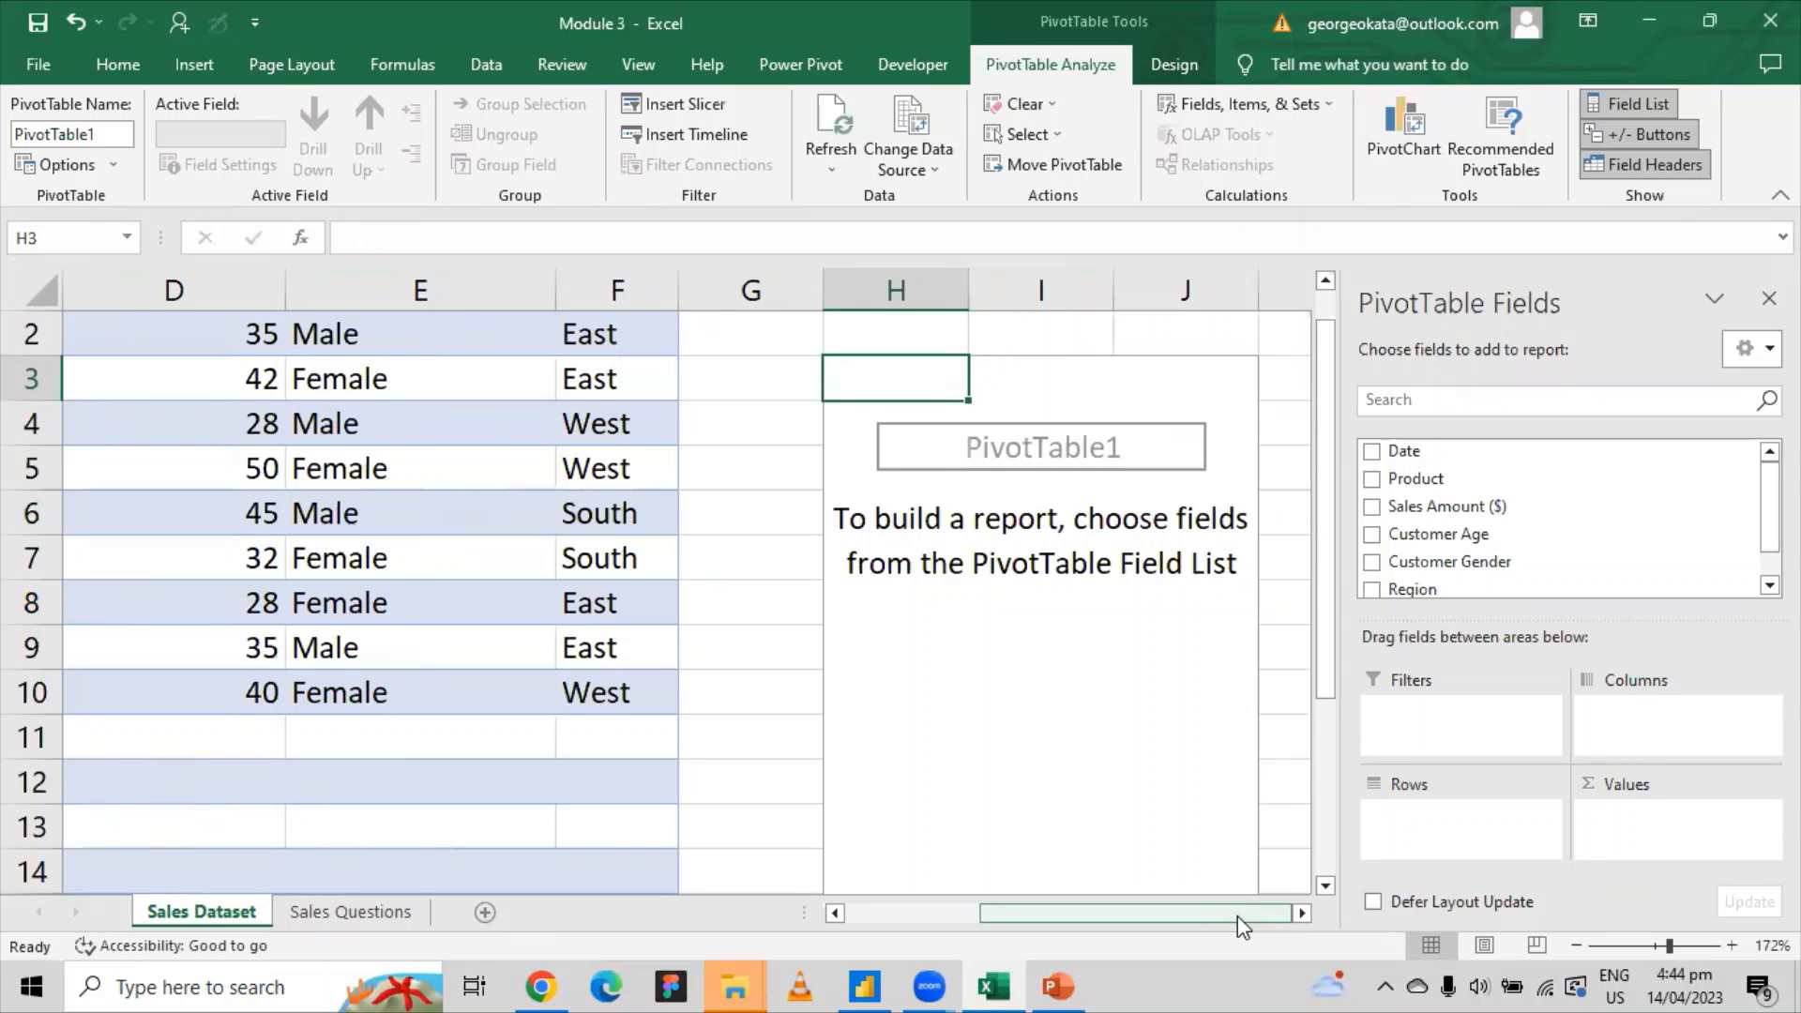
key(ctrl+z)
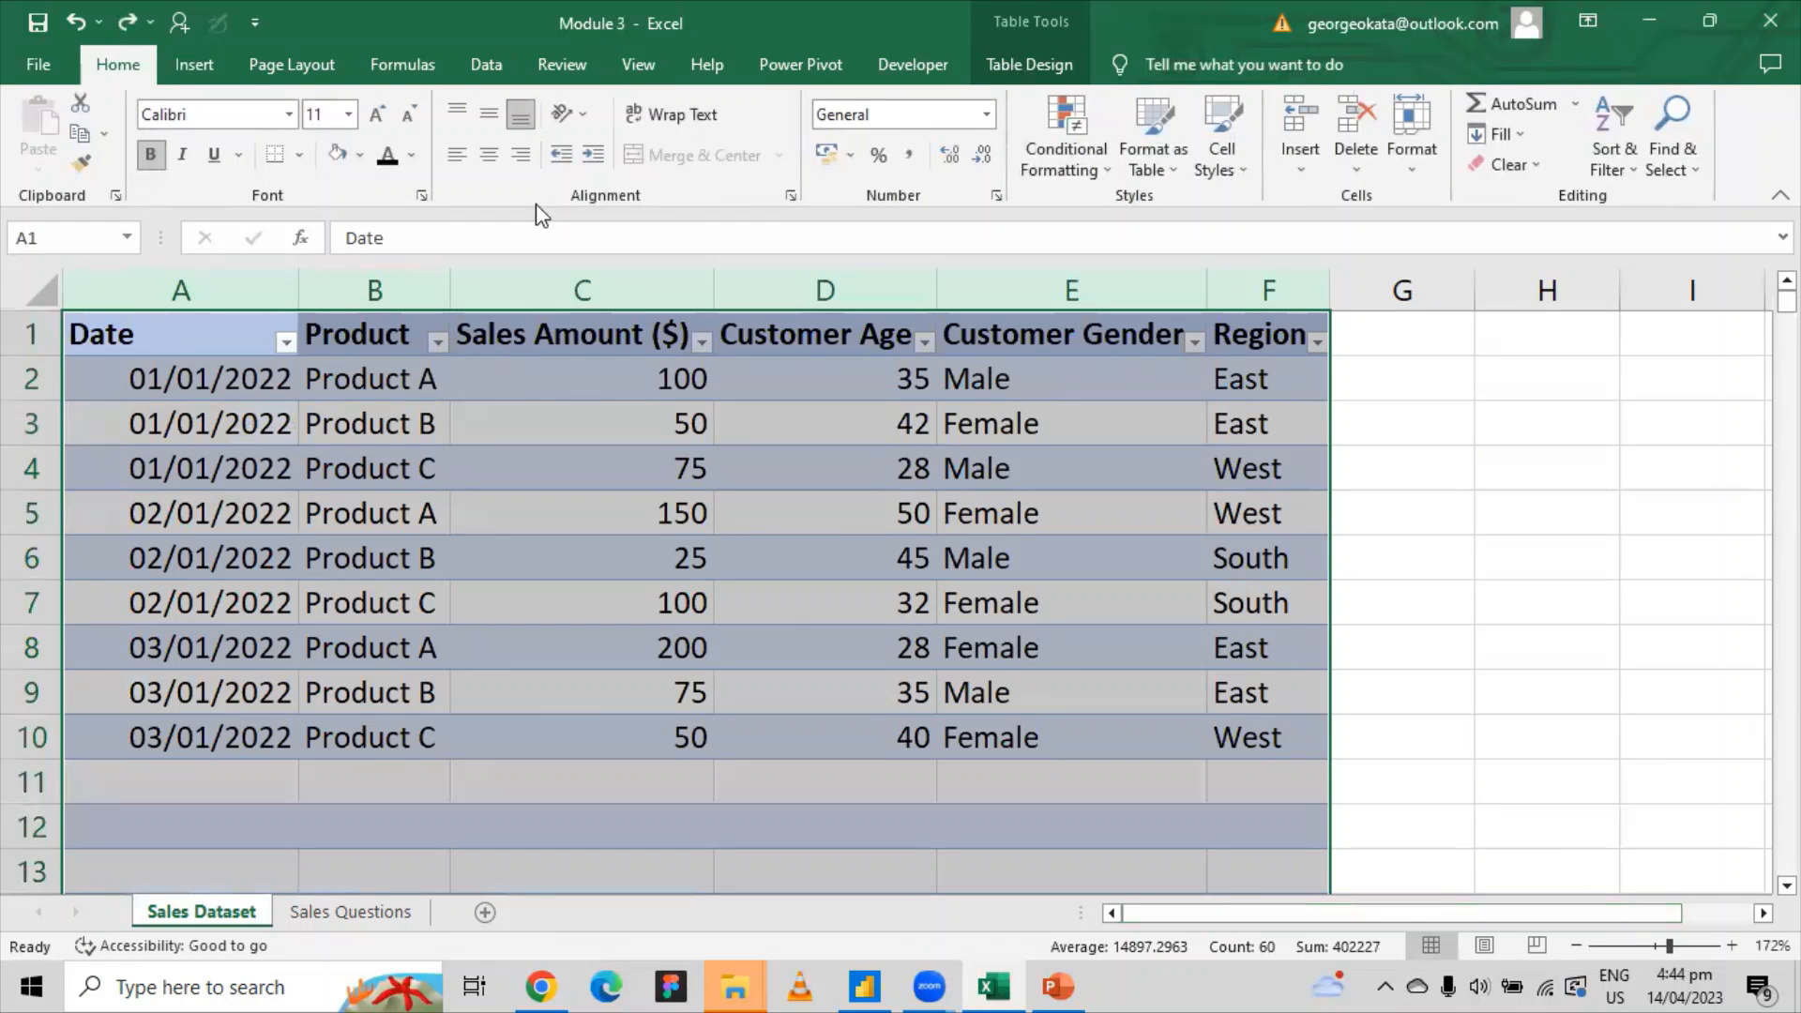
Create a PivotTable from Table1 on a new worksheet.
click(193, 64)
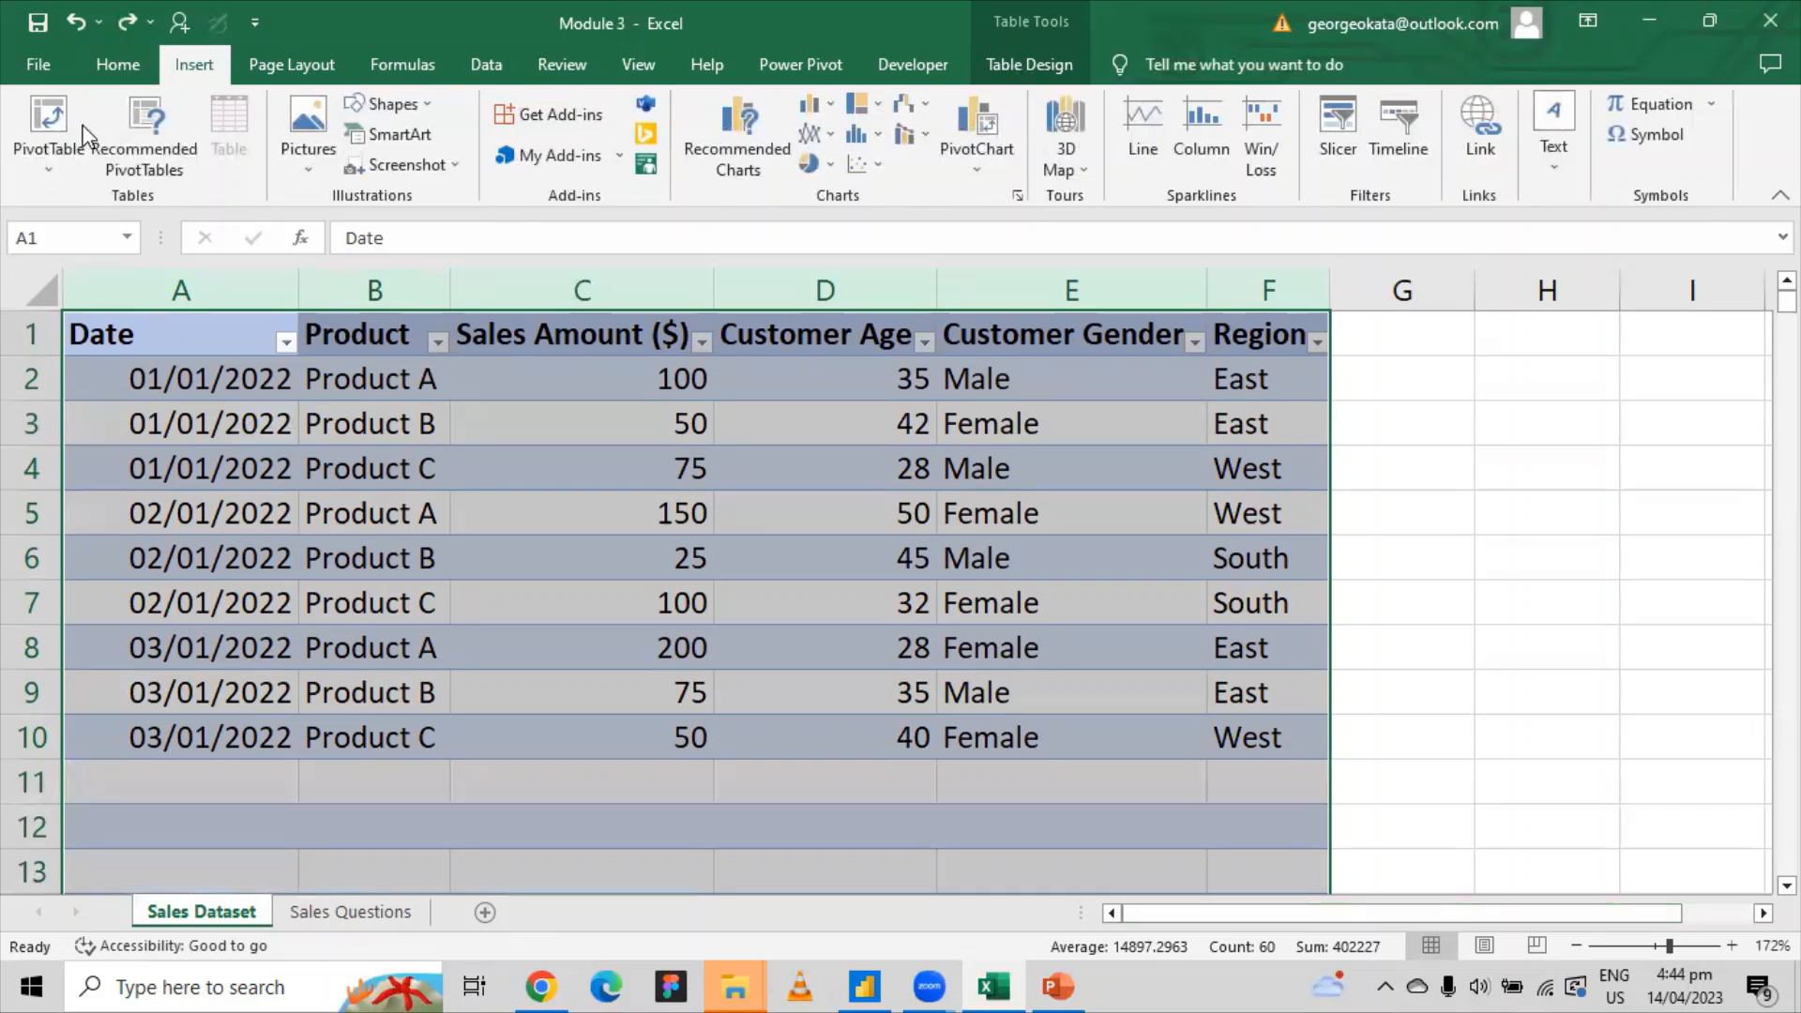
click(48, 132)
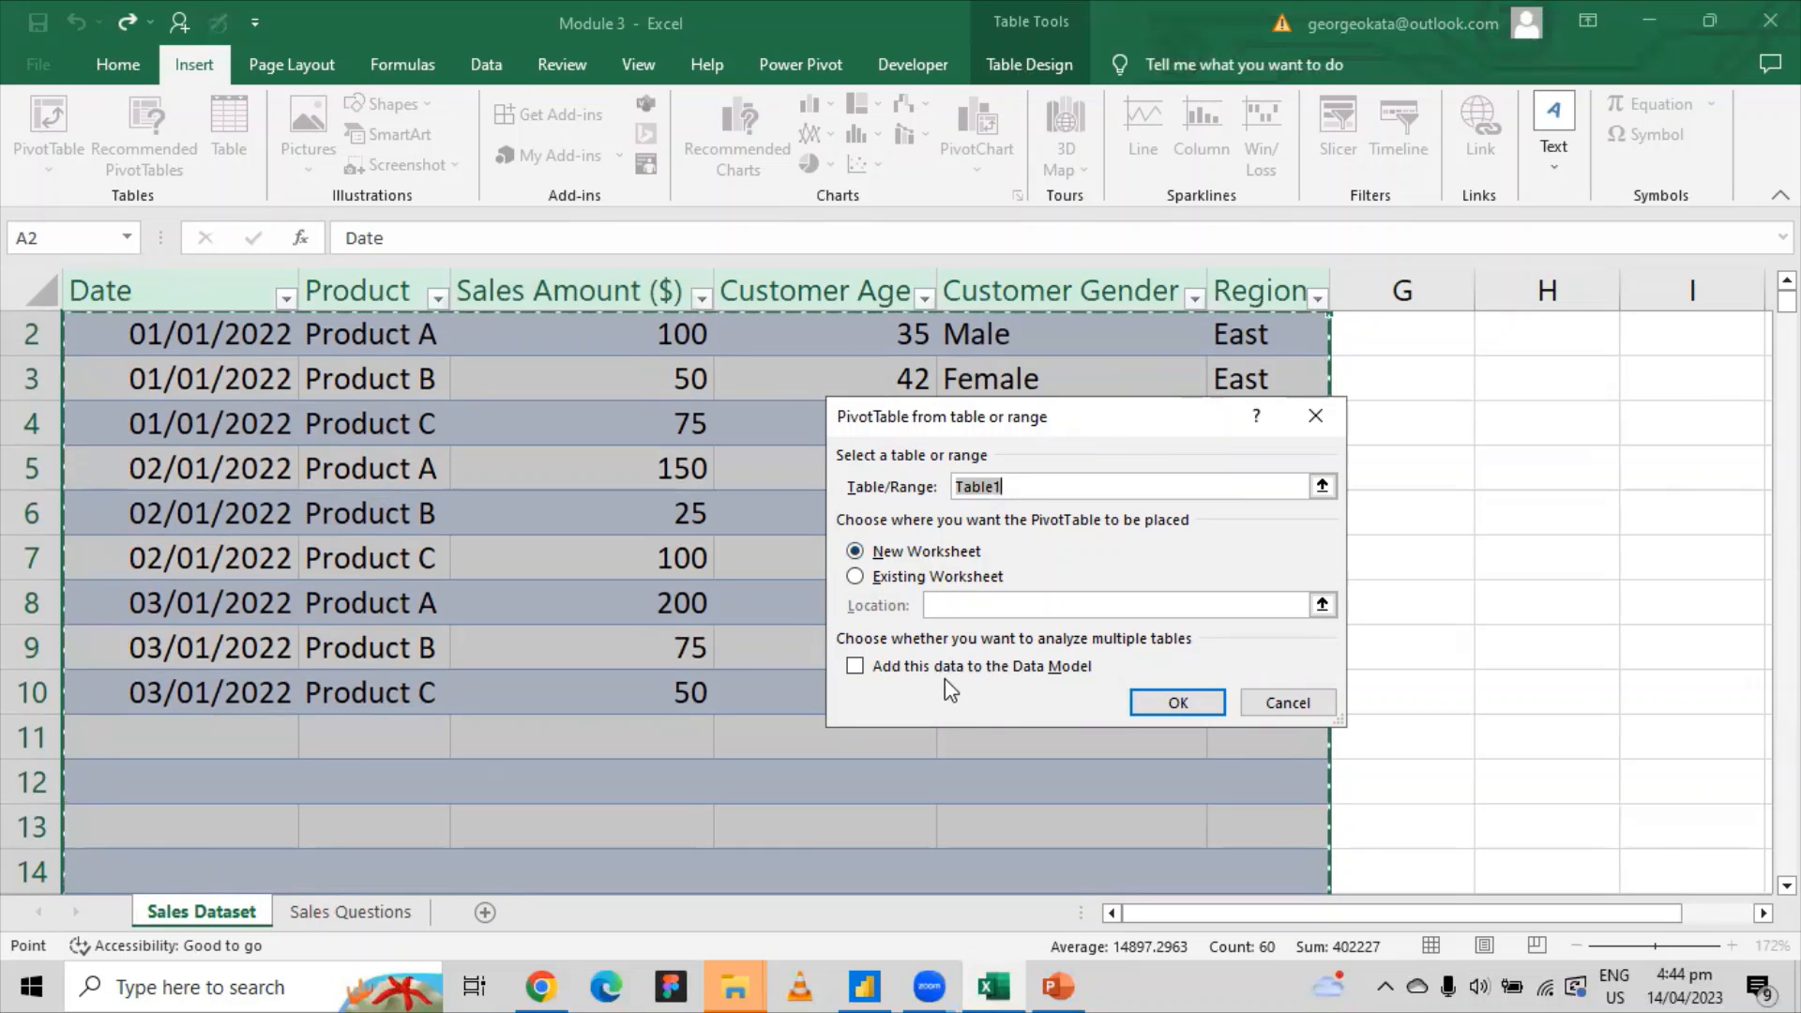
click(1161, 716)
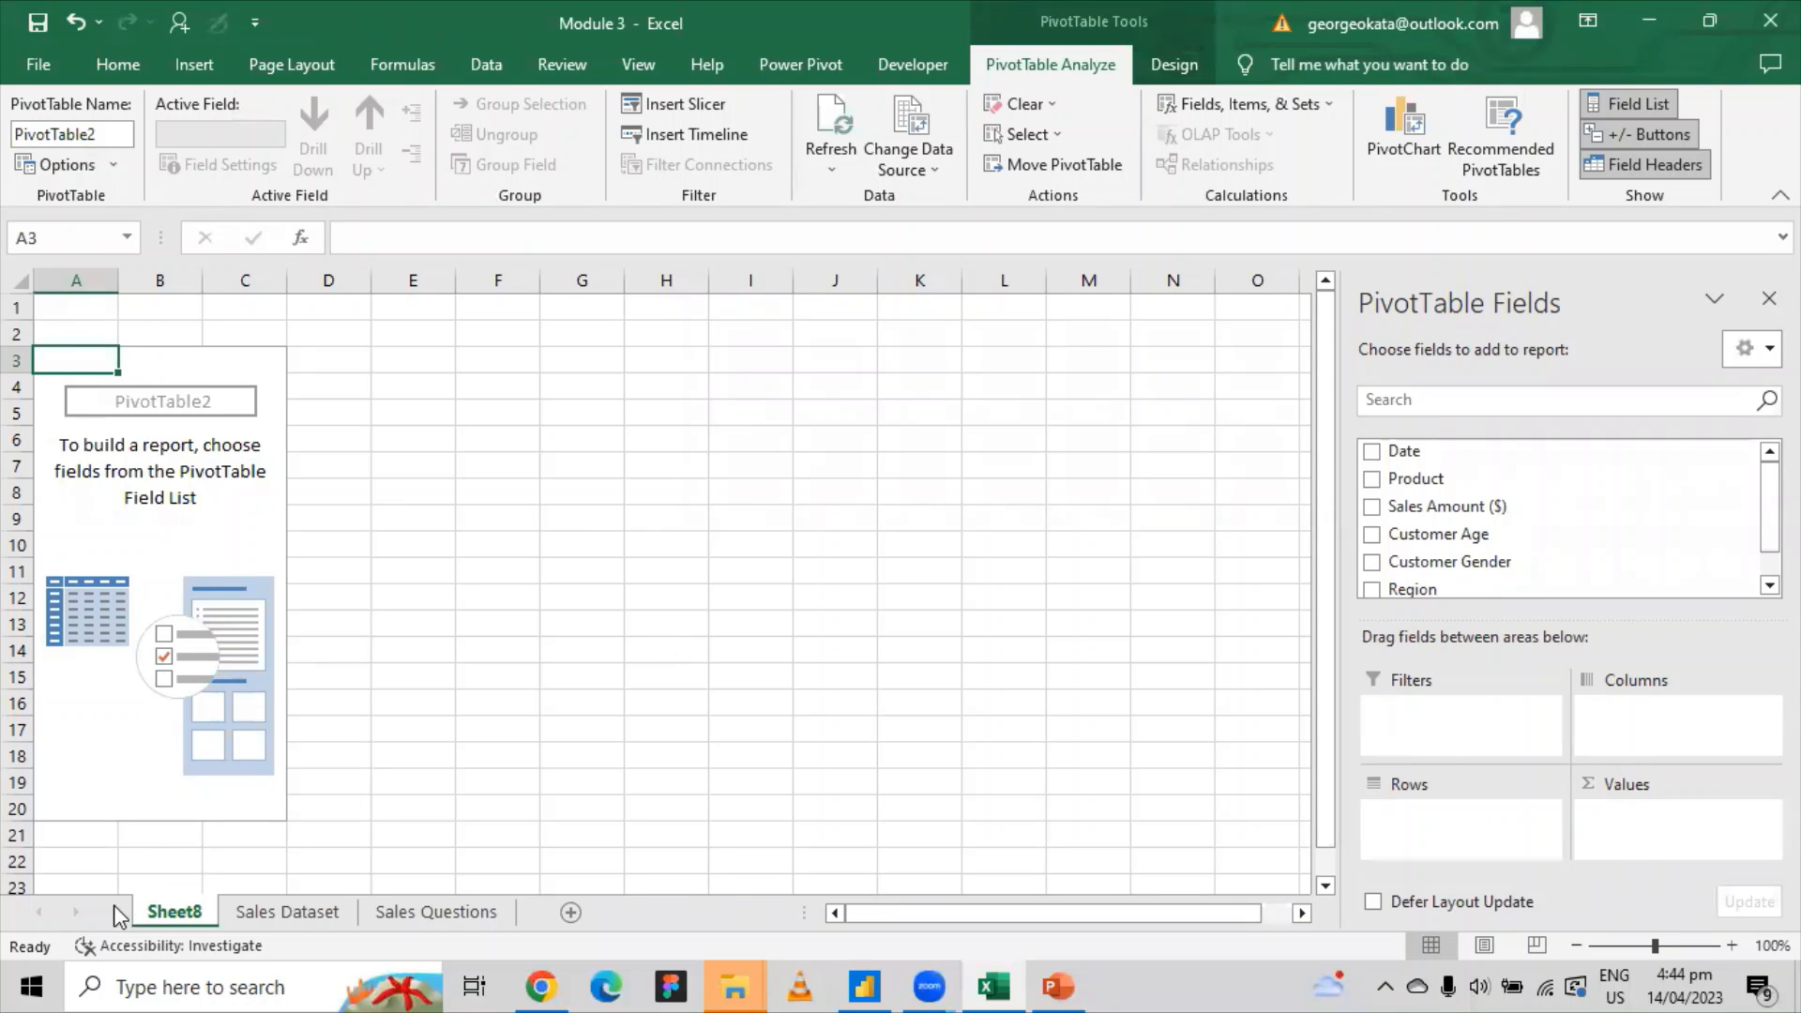
Rename the new PivotTable sheet as Pivot Summary.
right_click(163, 910)
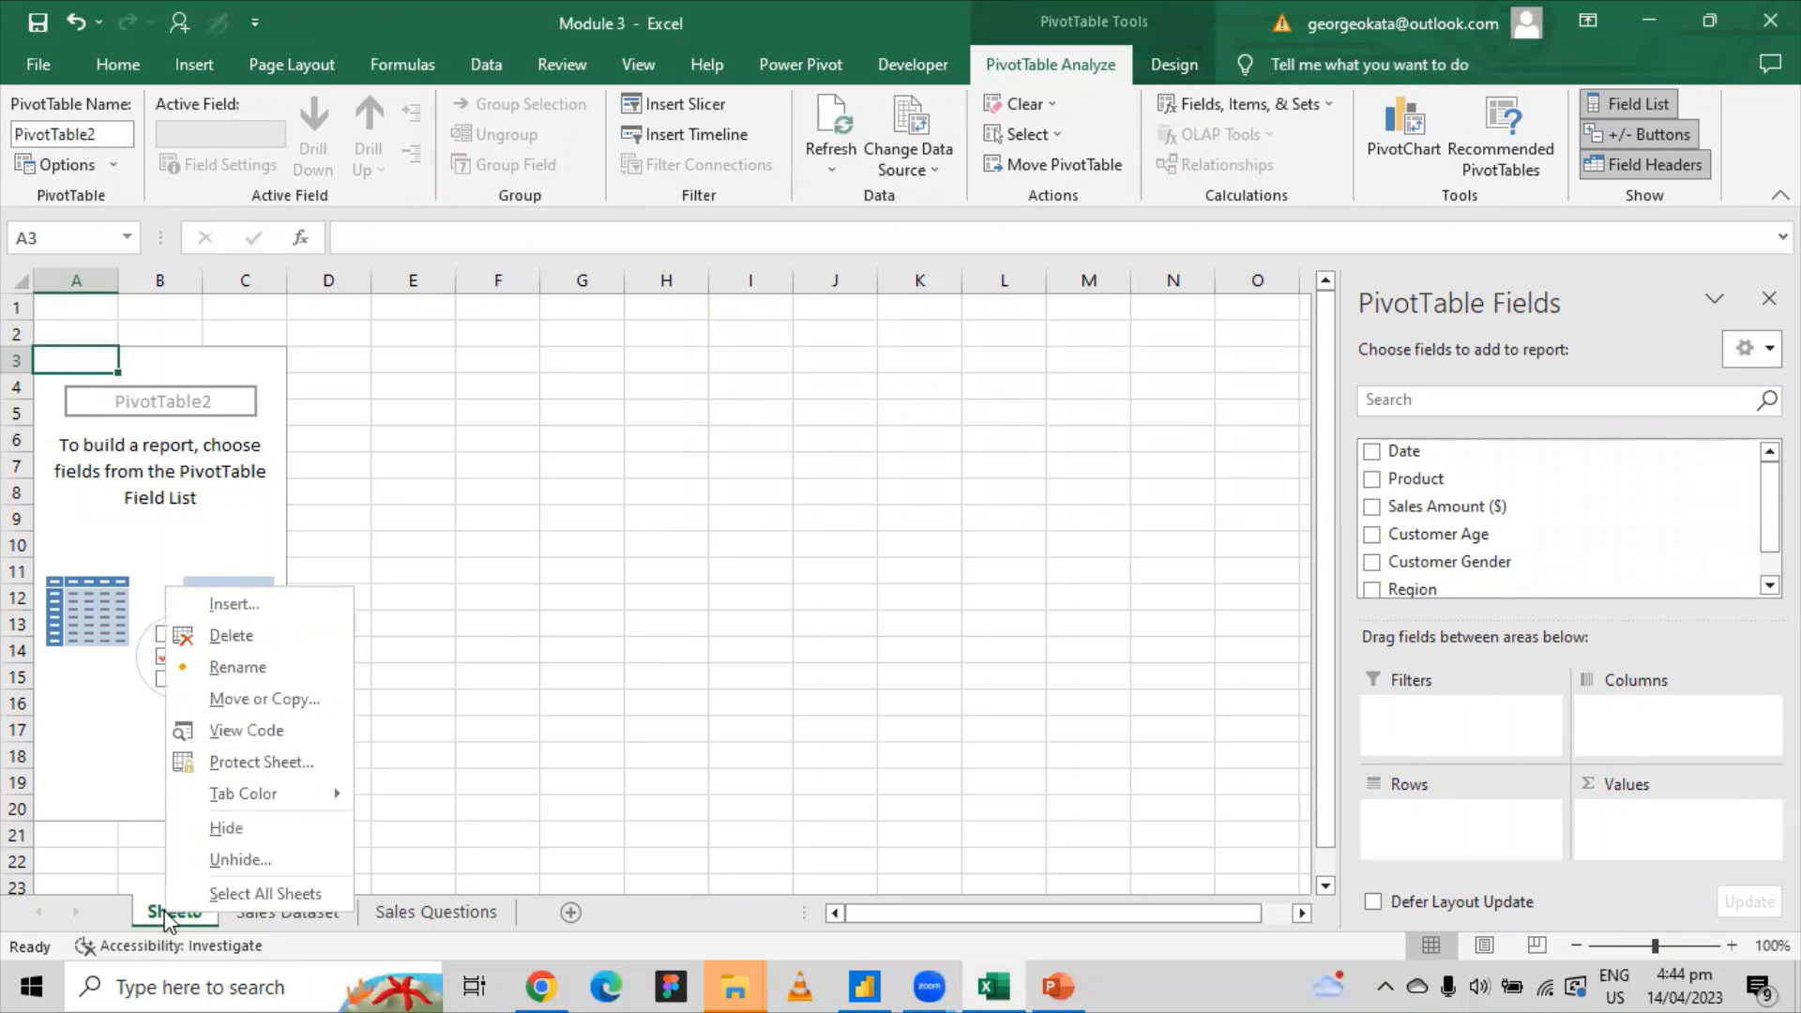
click(276, 667)
text(P)
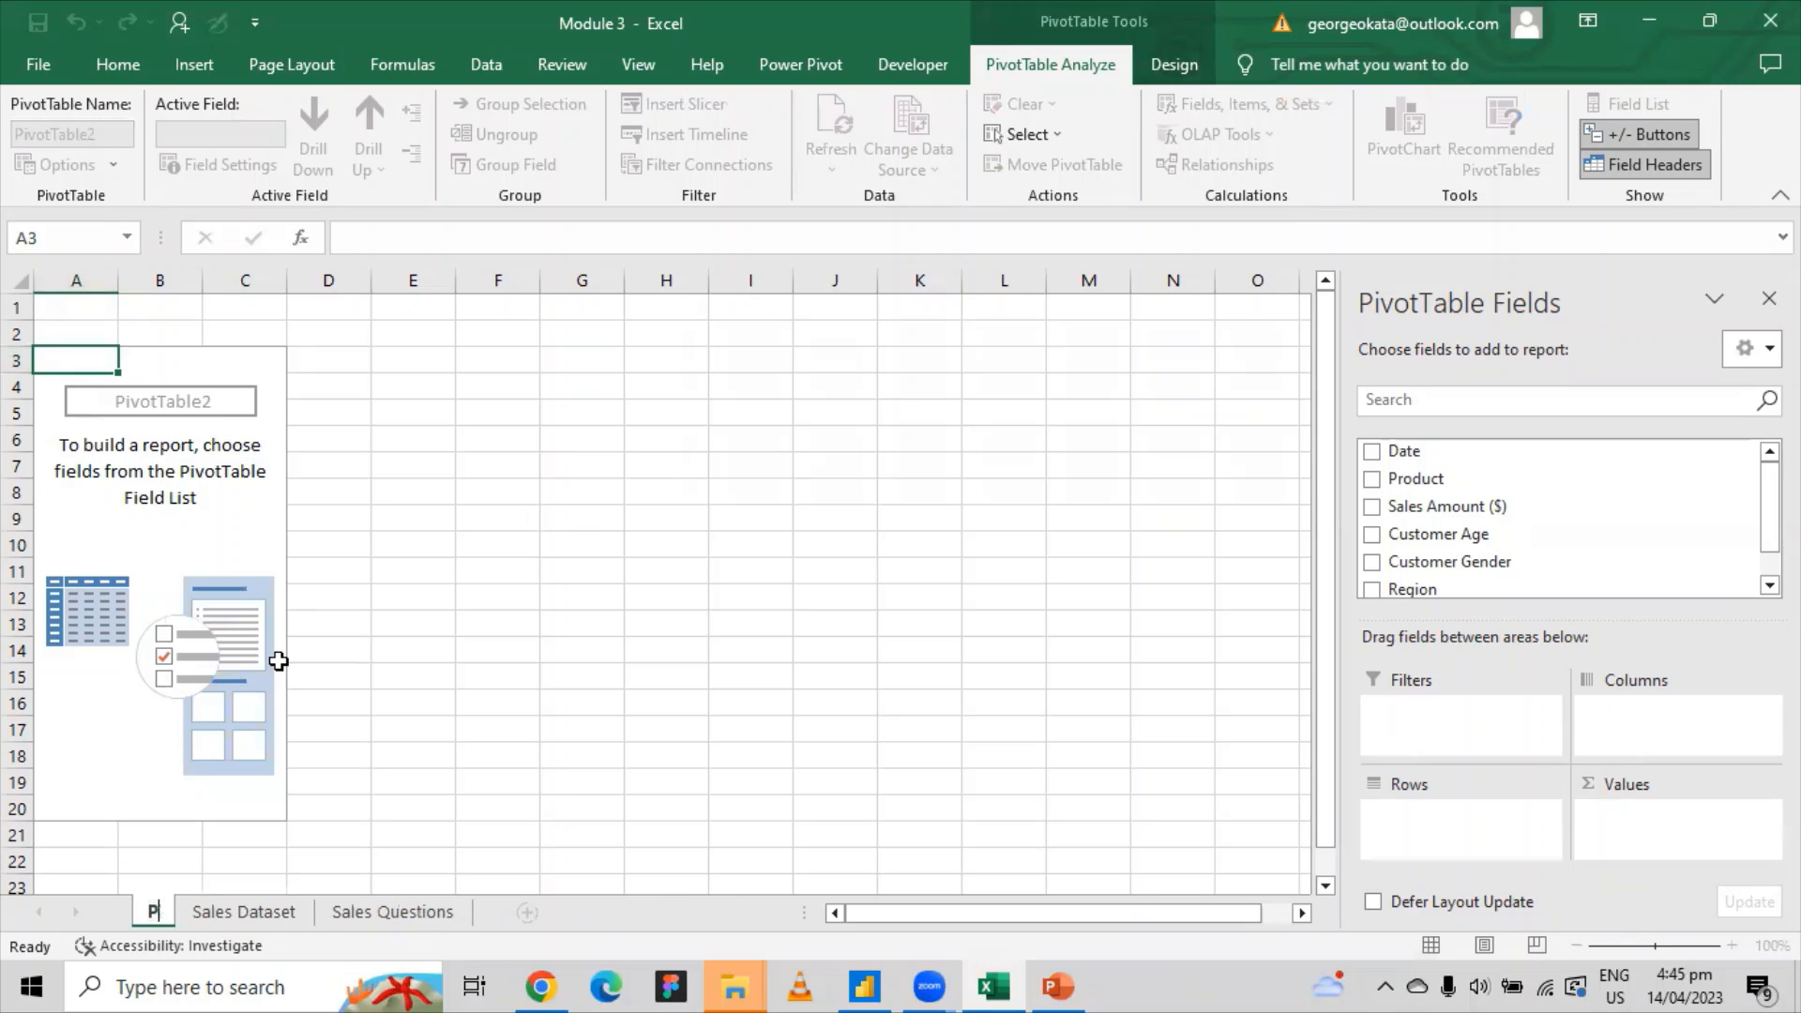
text(ivot)
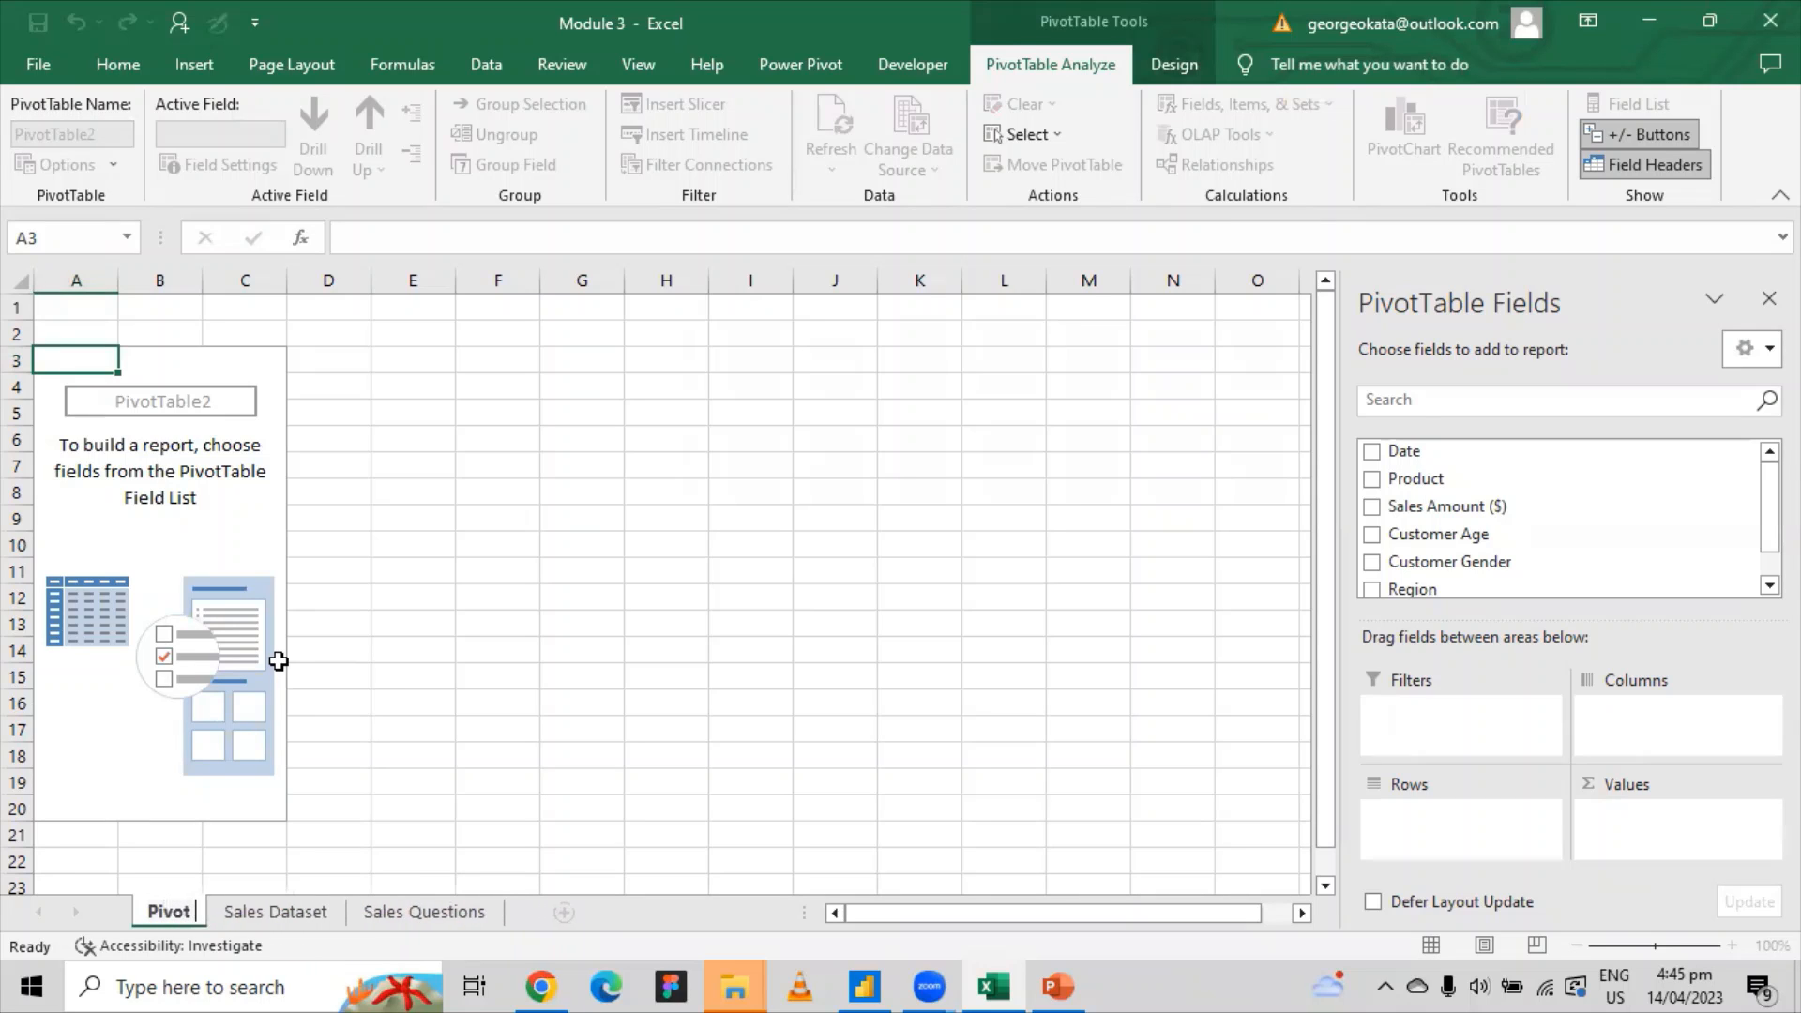
text( Summary)
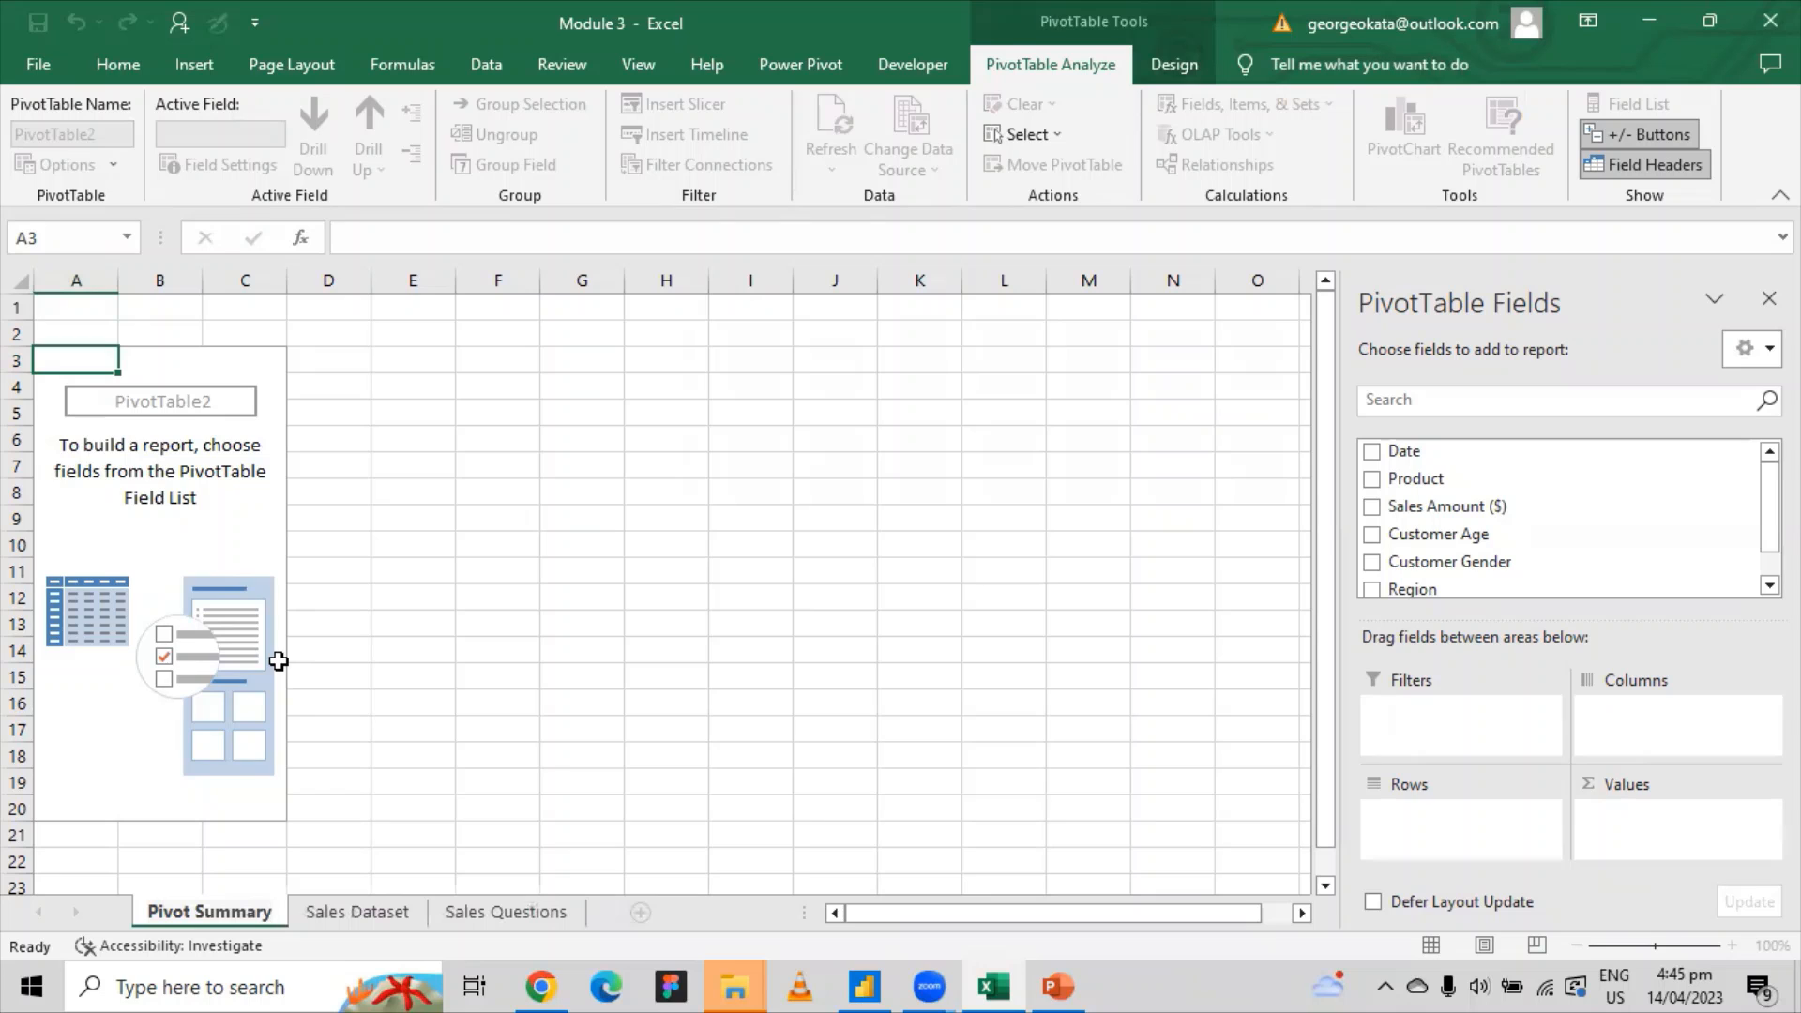
click(442, 656)
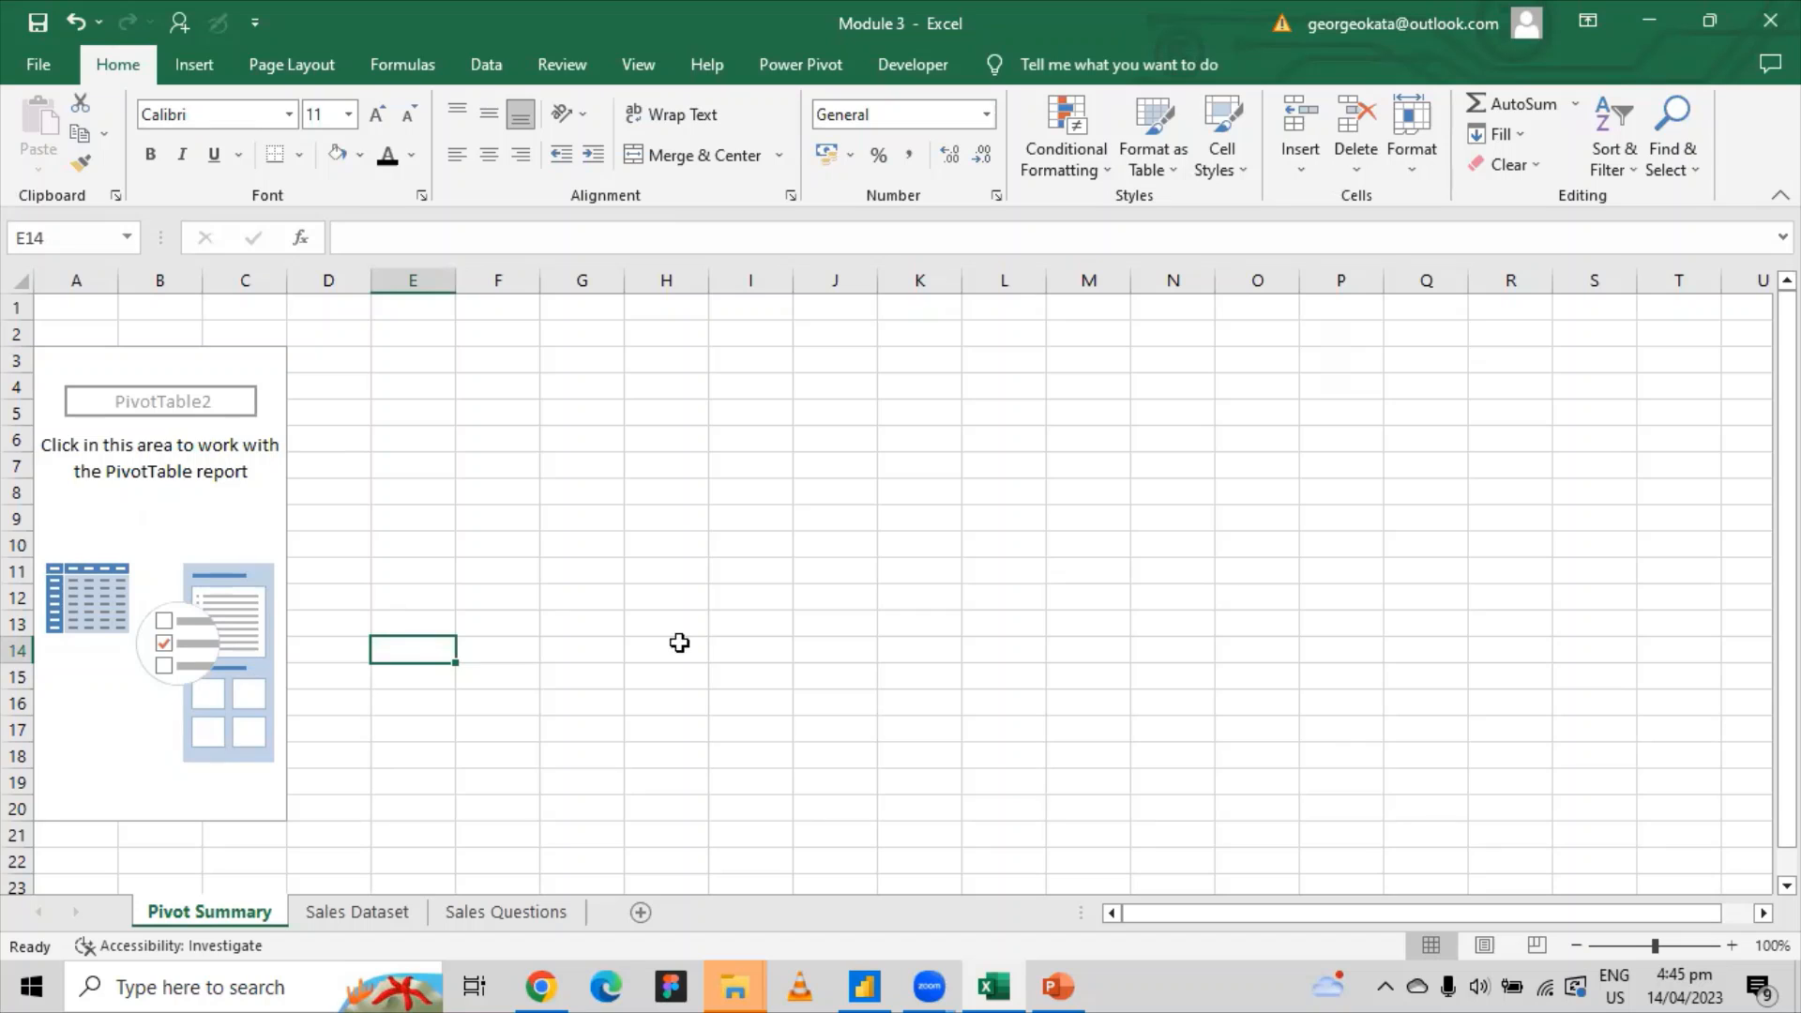
Hide the PivotTable field list and select cells inside and outside the empty PivotTable.
click(274, 509)
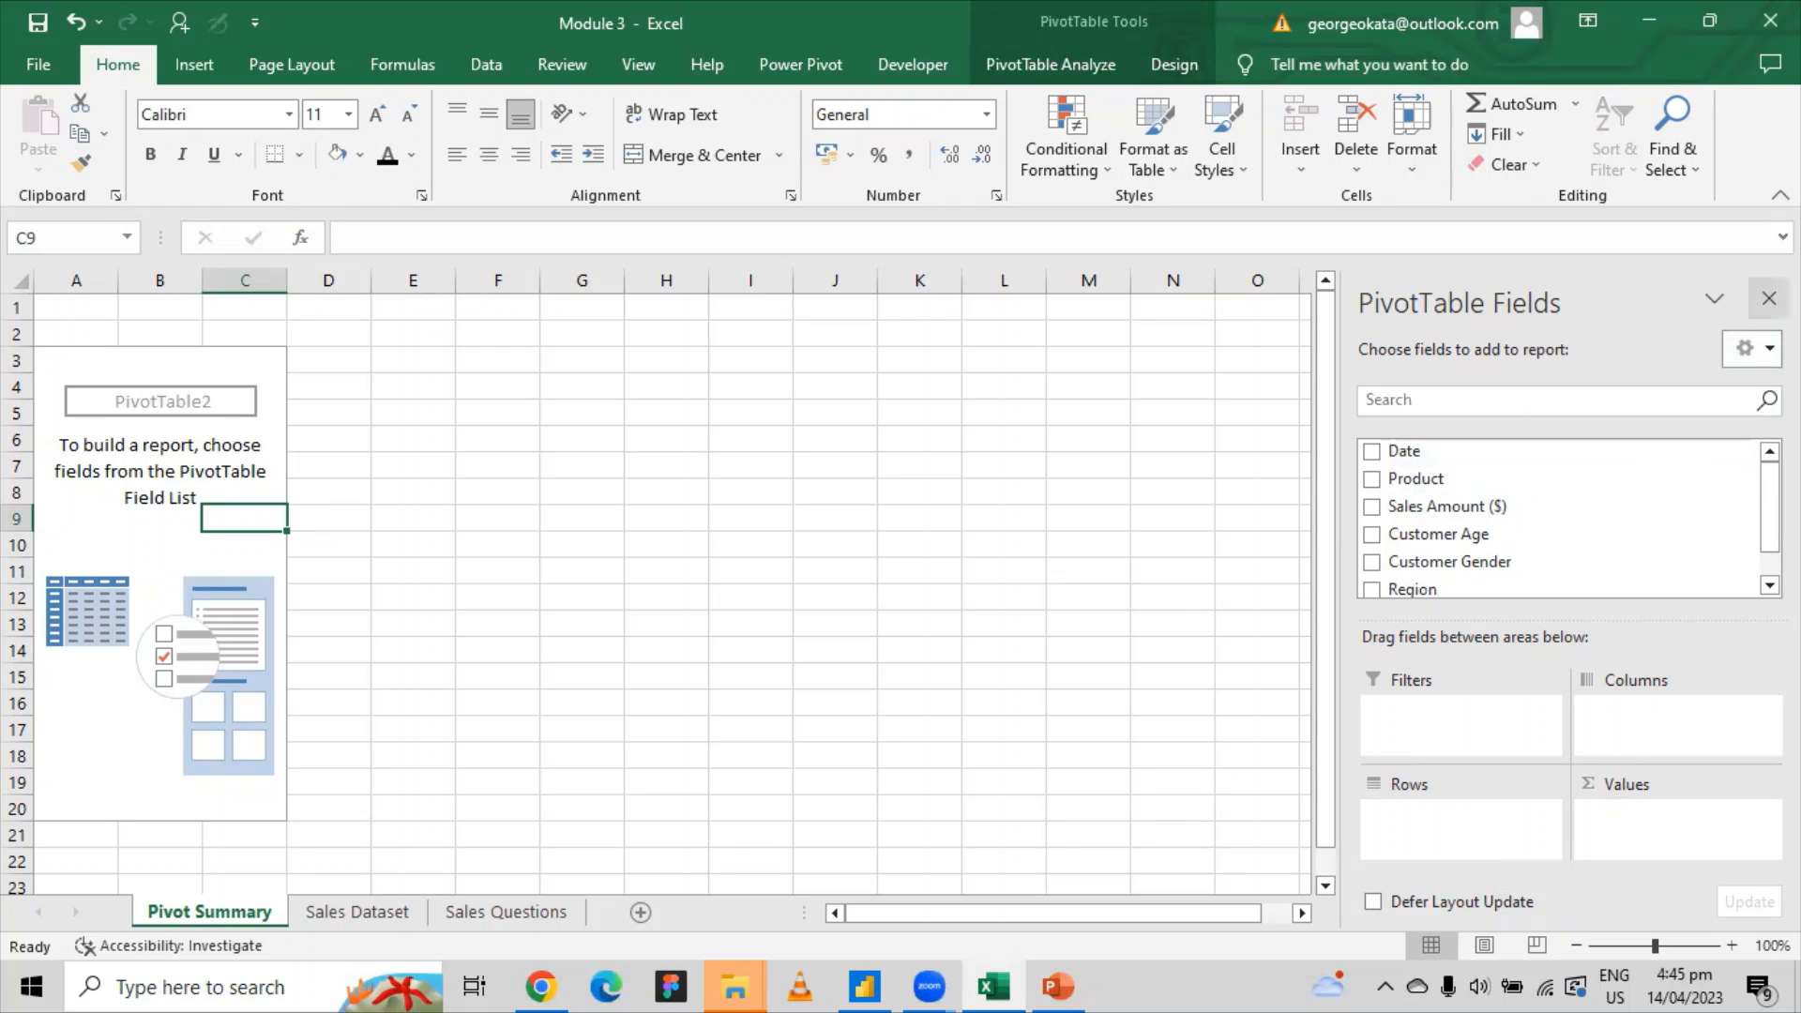
click(1769, 298)
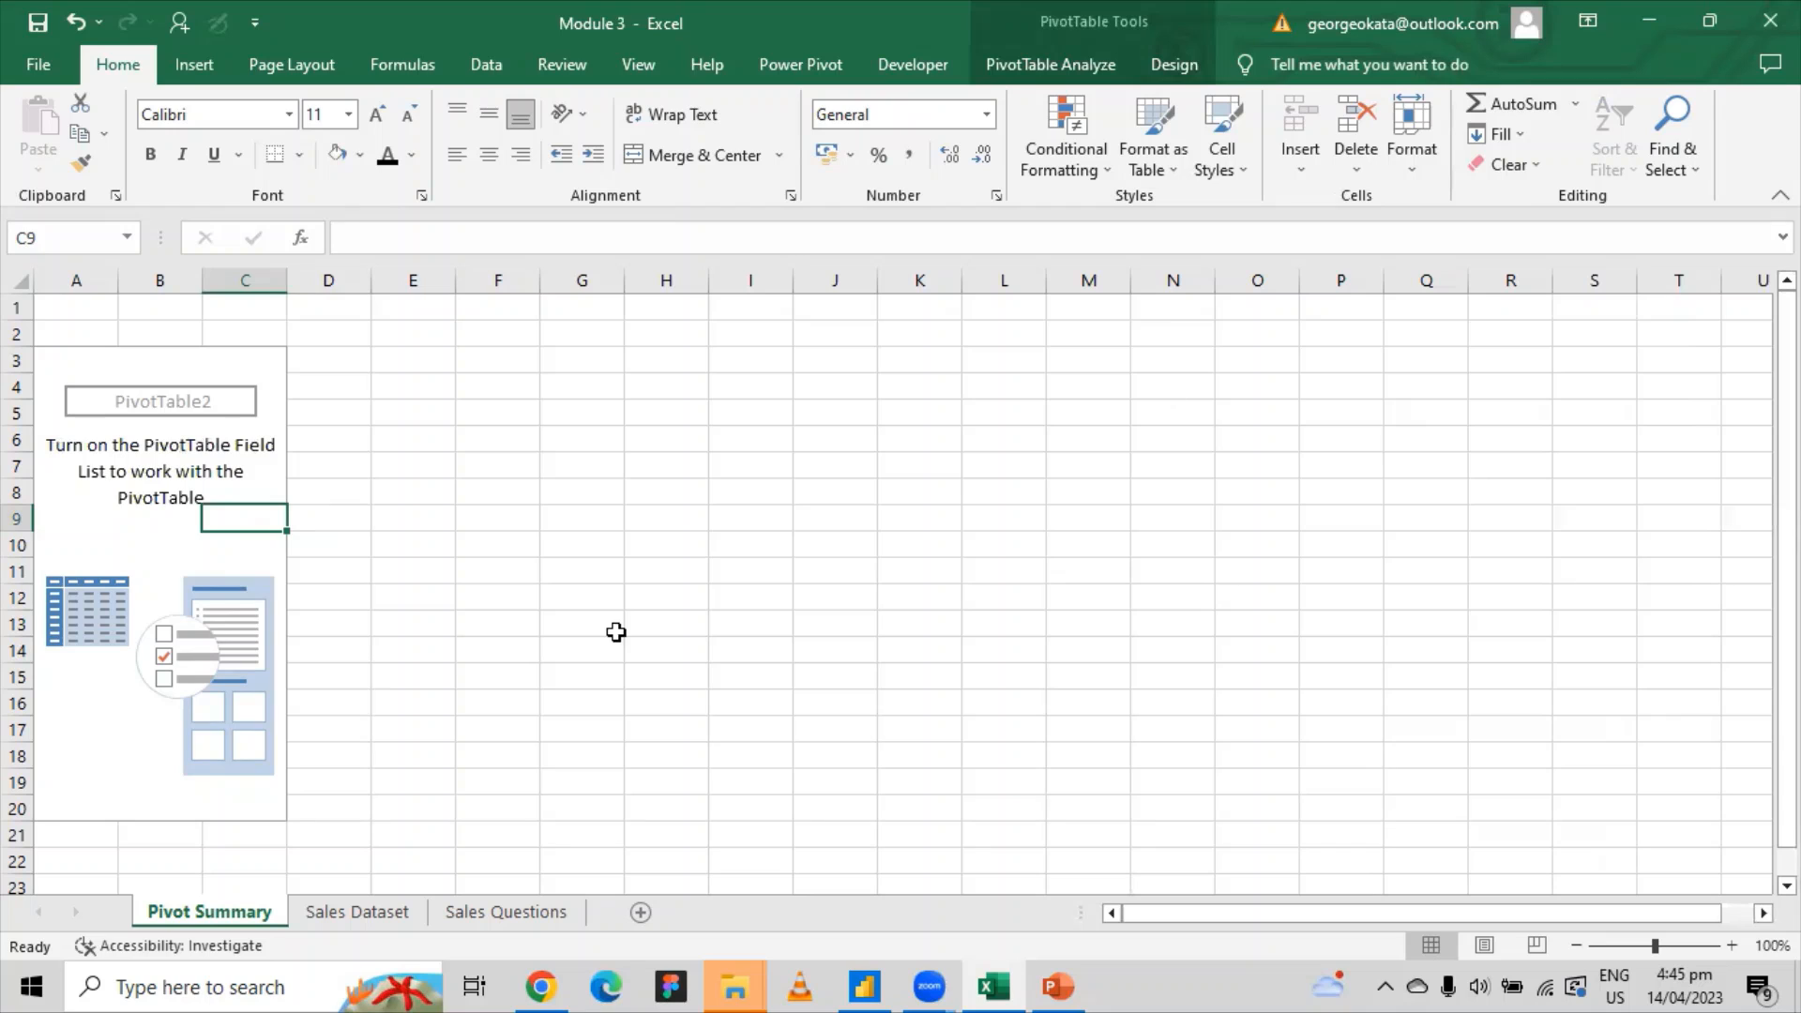
click(615, 632)
click(347, 579)
click(197, 550)
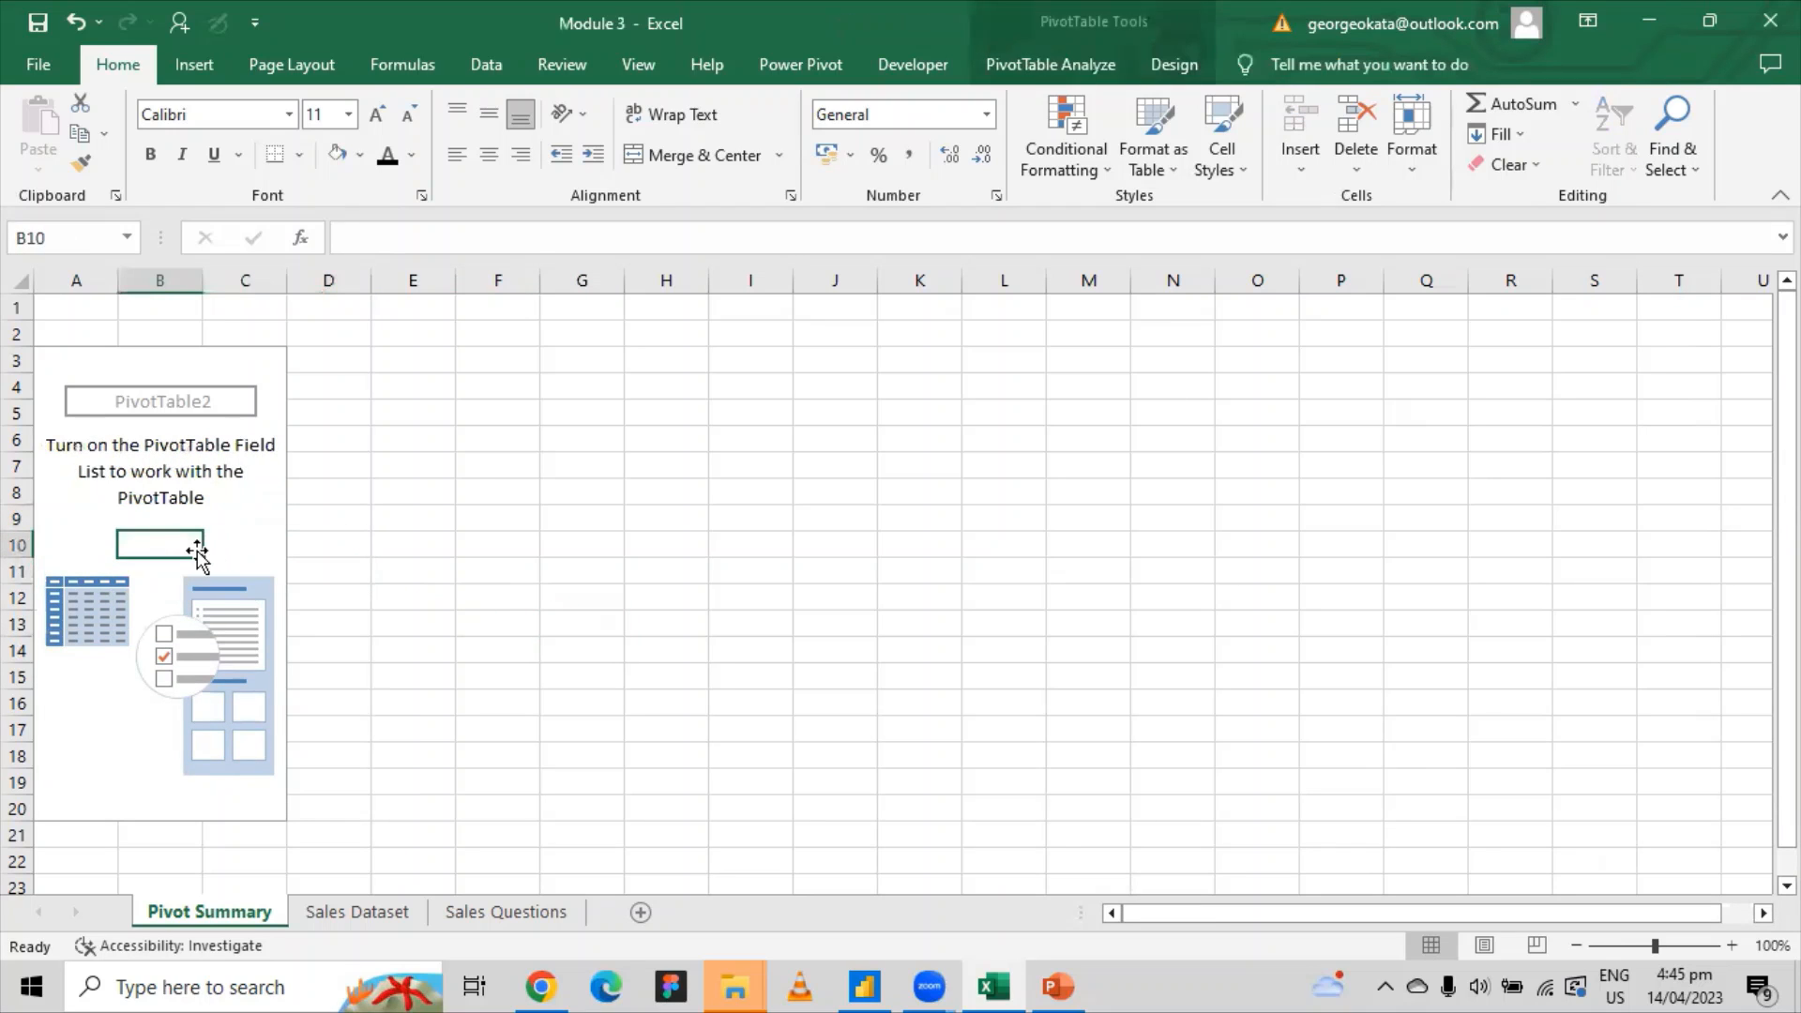
click(251, 541)
click(610, 560)
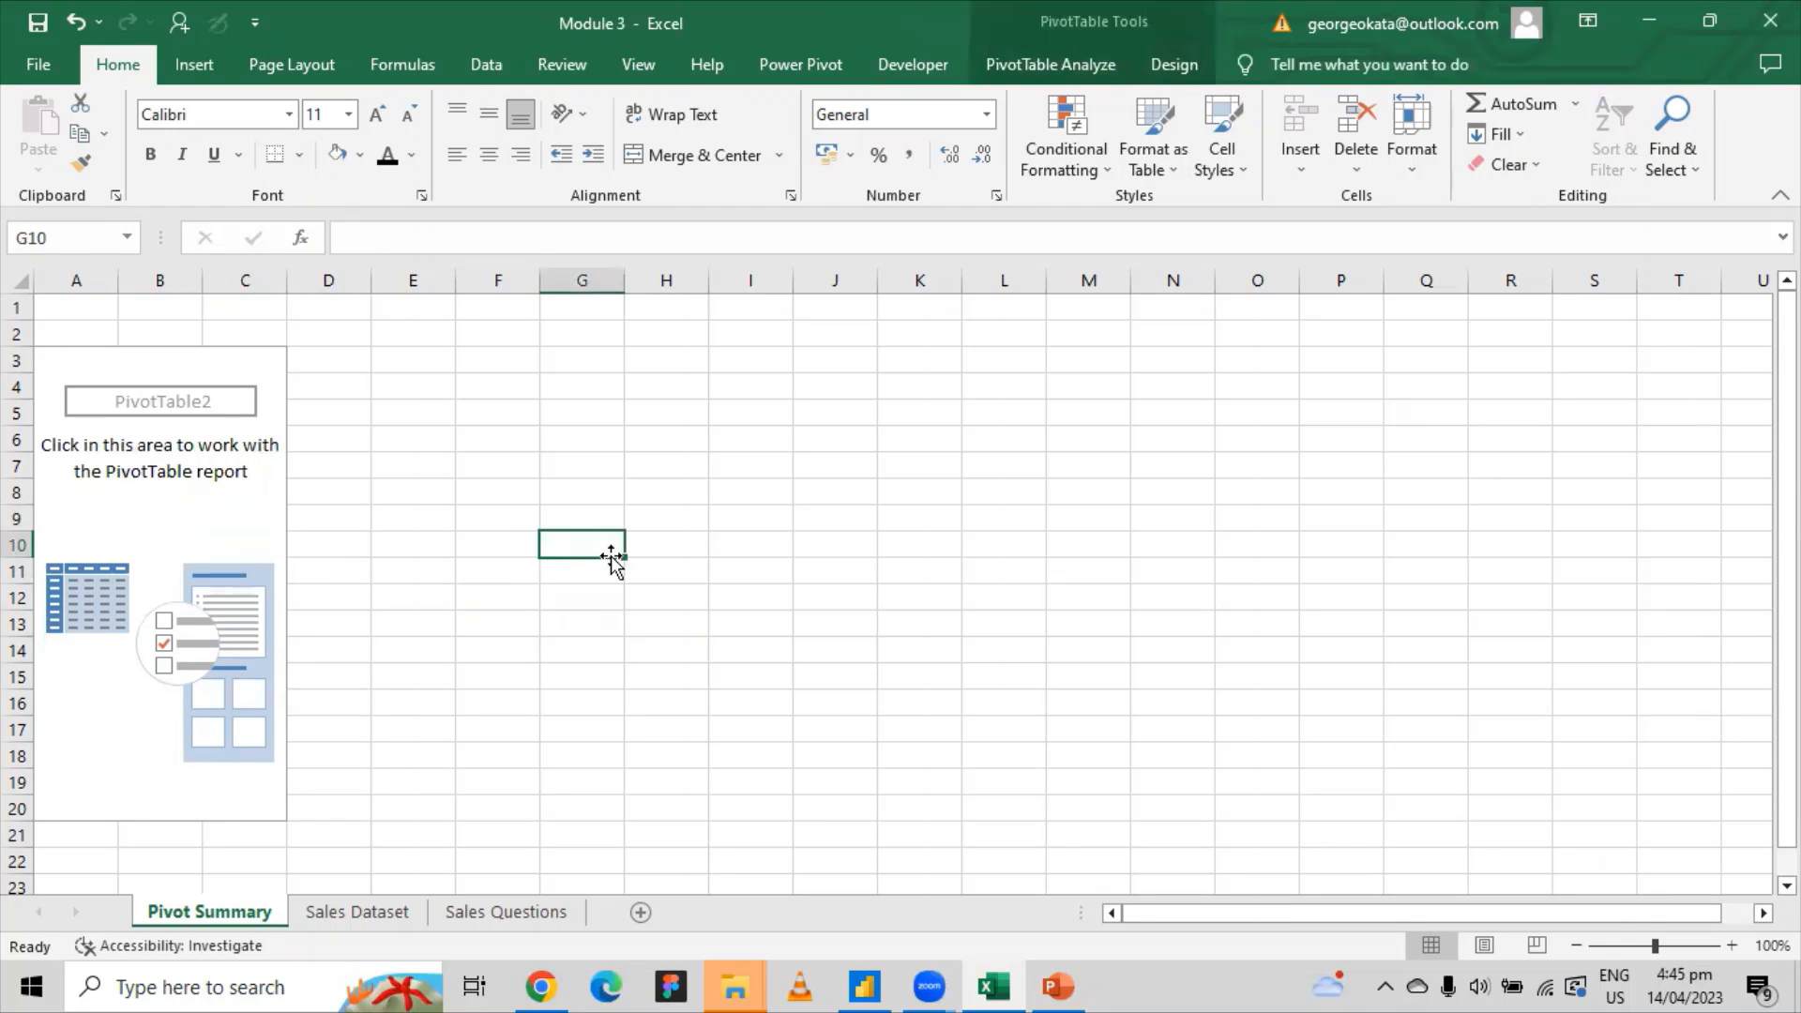
click(233, 500)
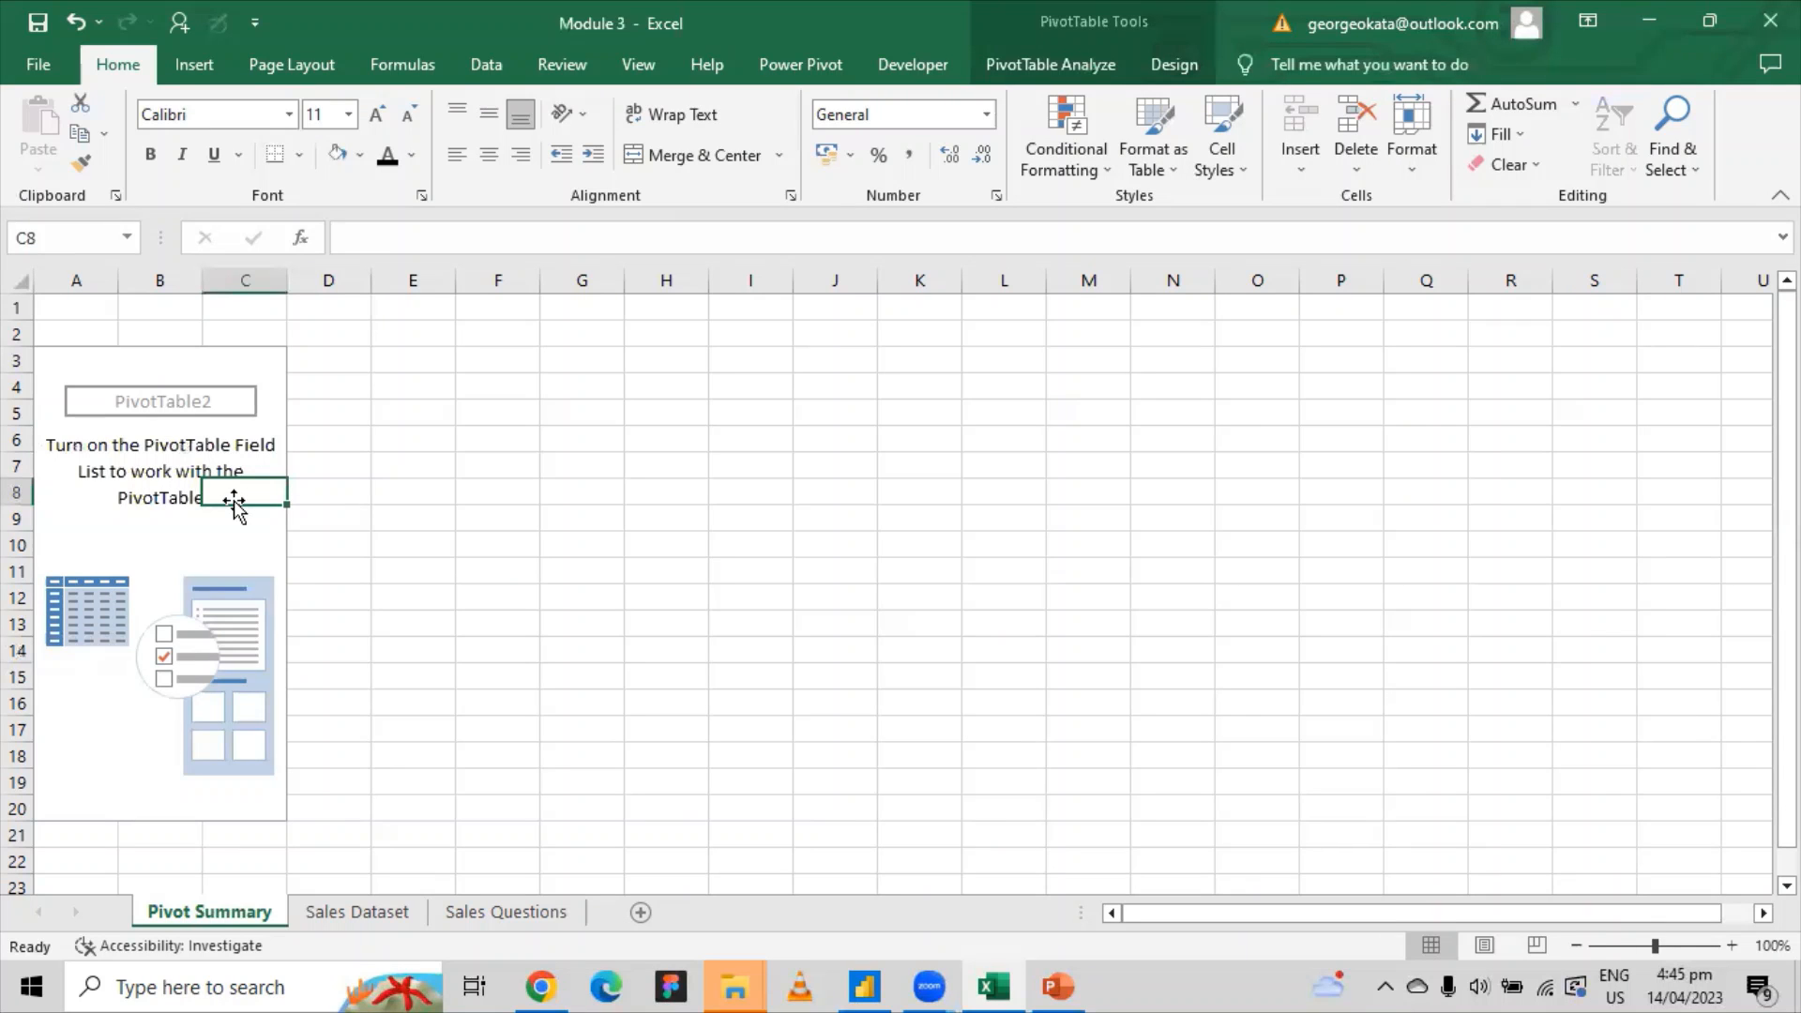
click(118, 701)
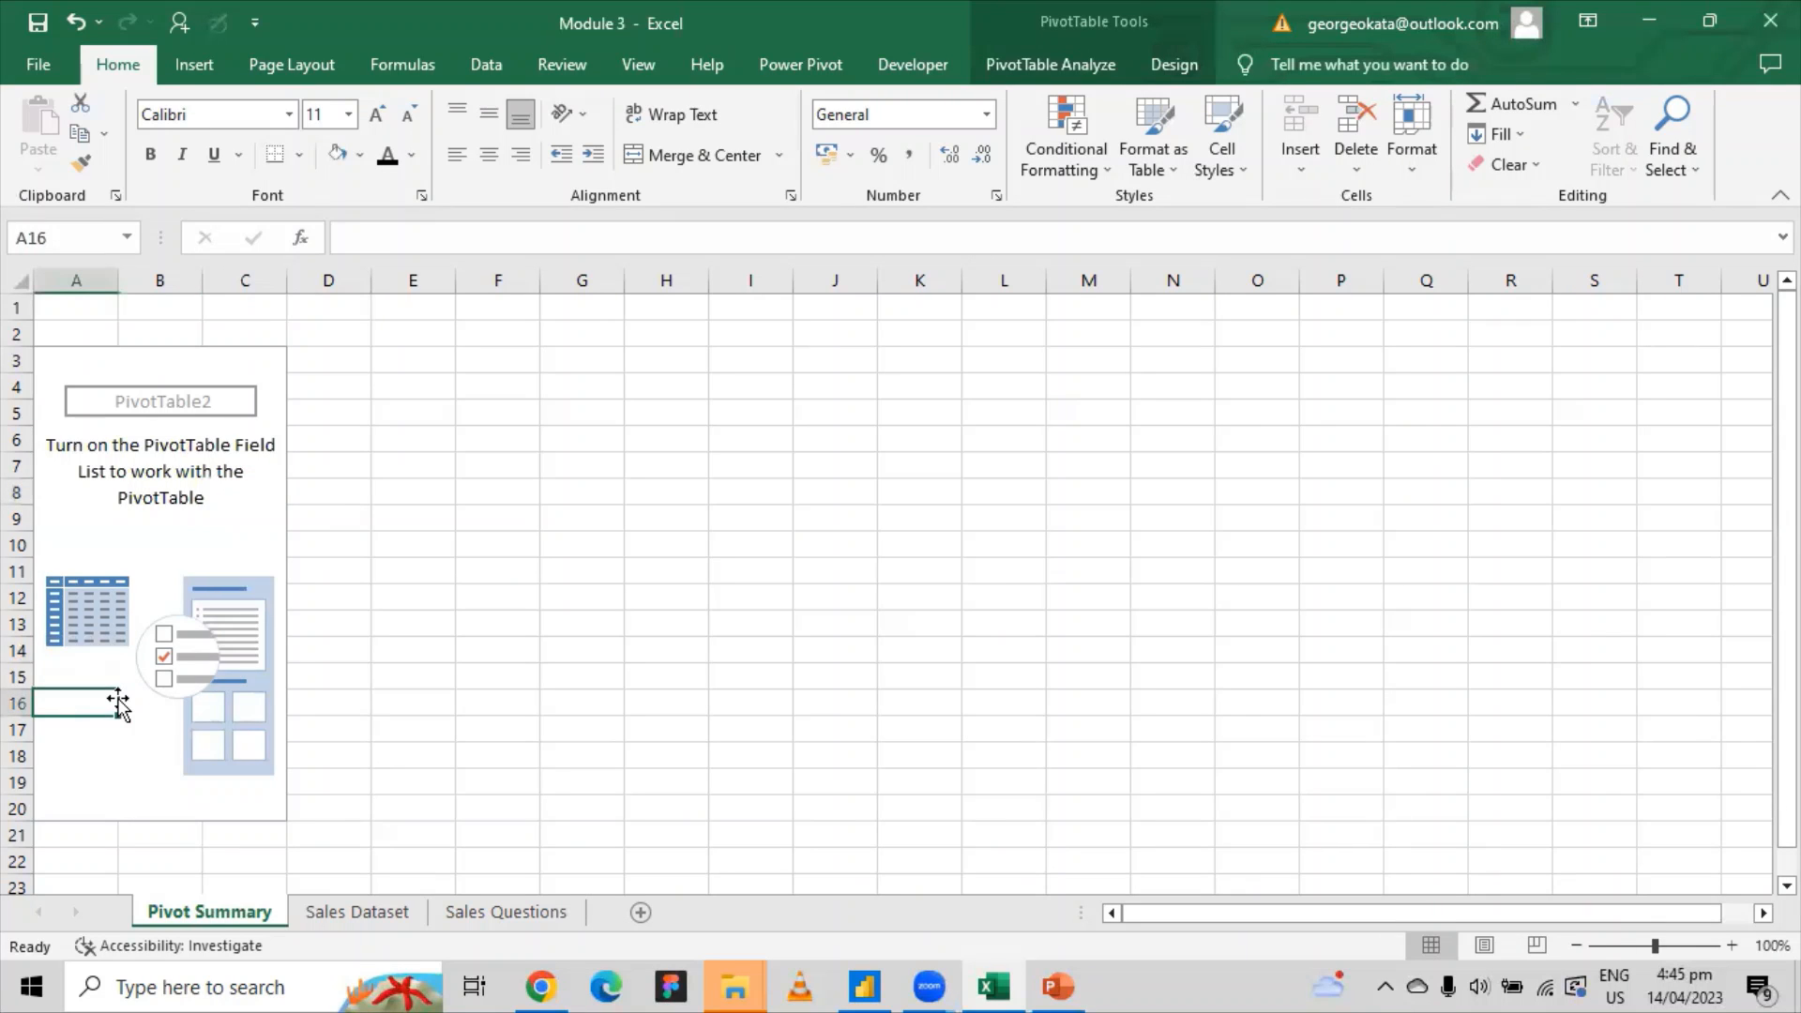
click(211, 575)
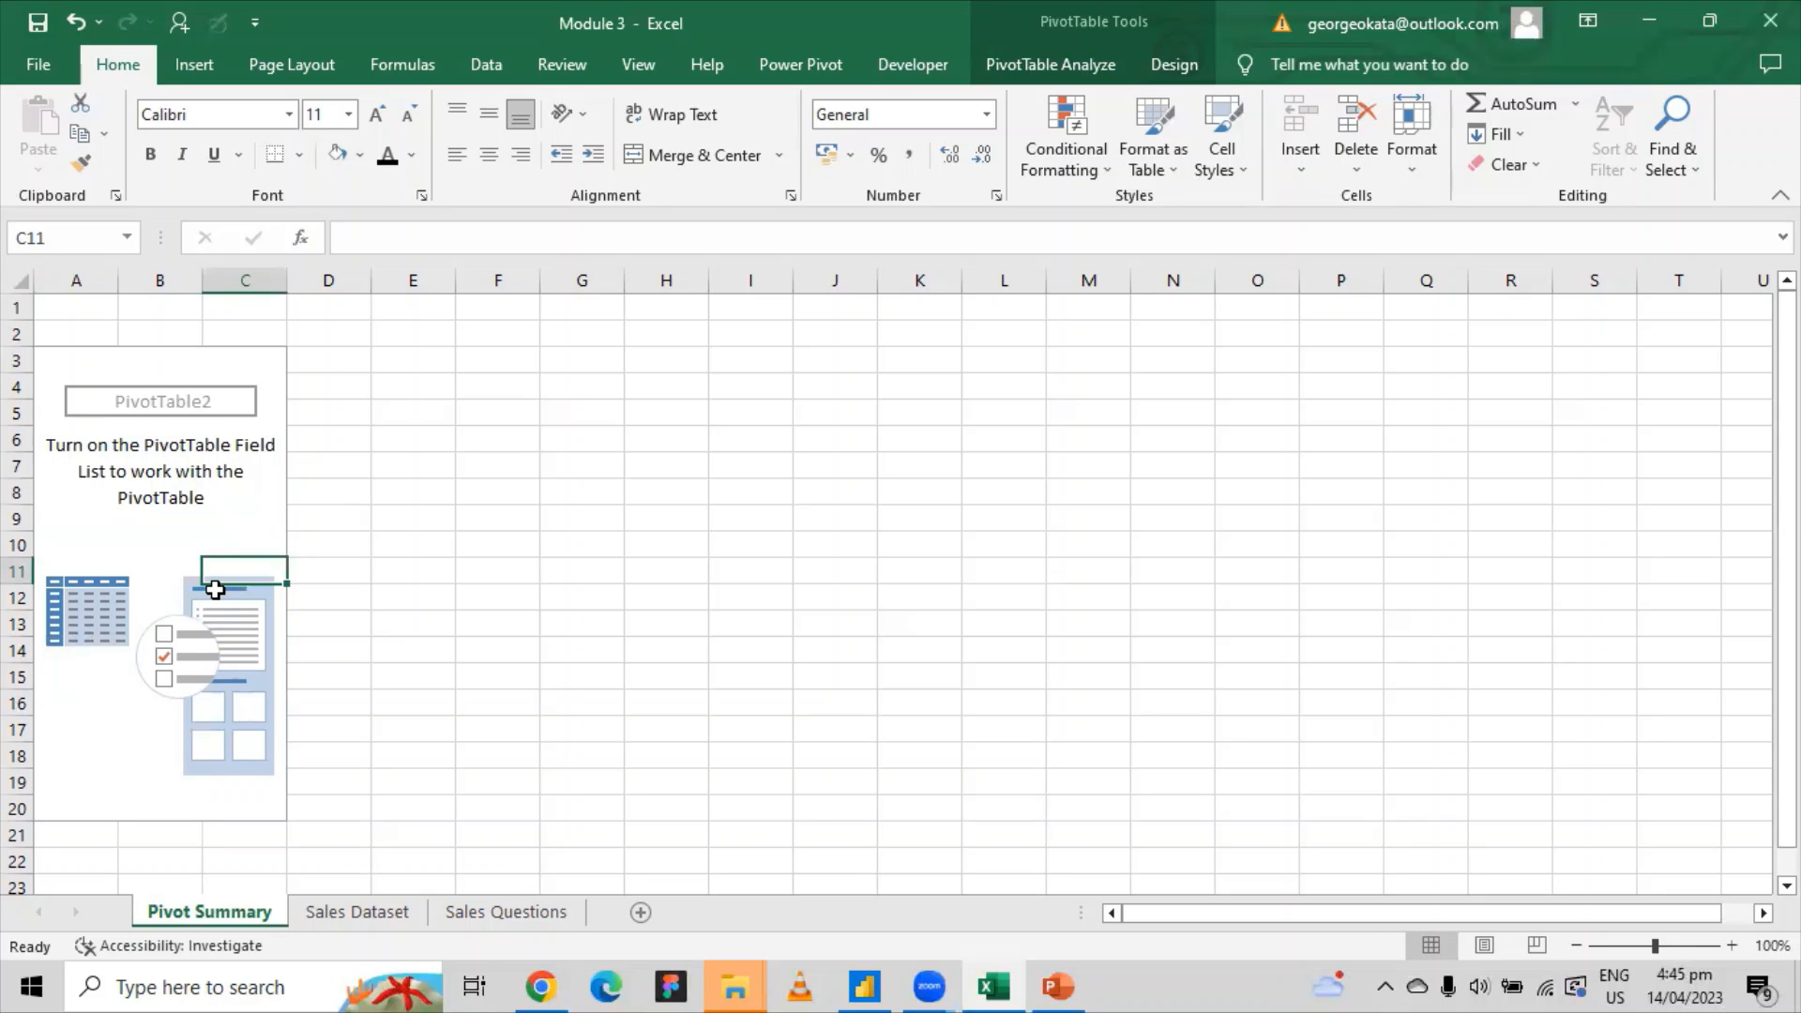
click(177, 574)
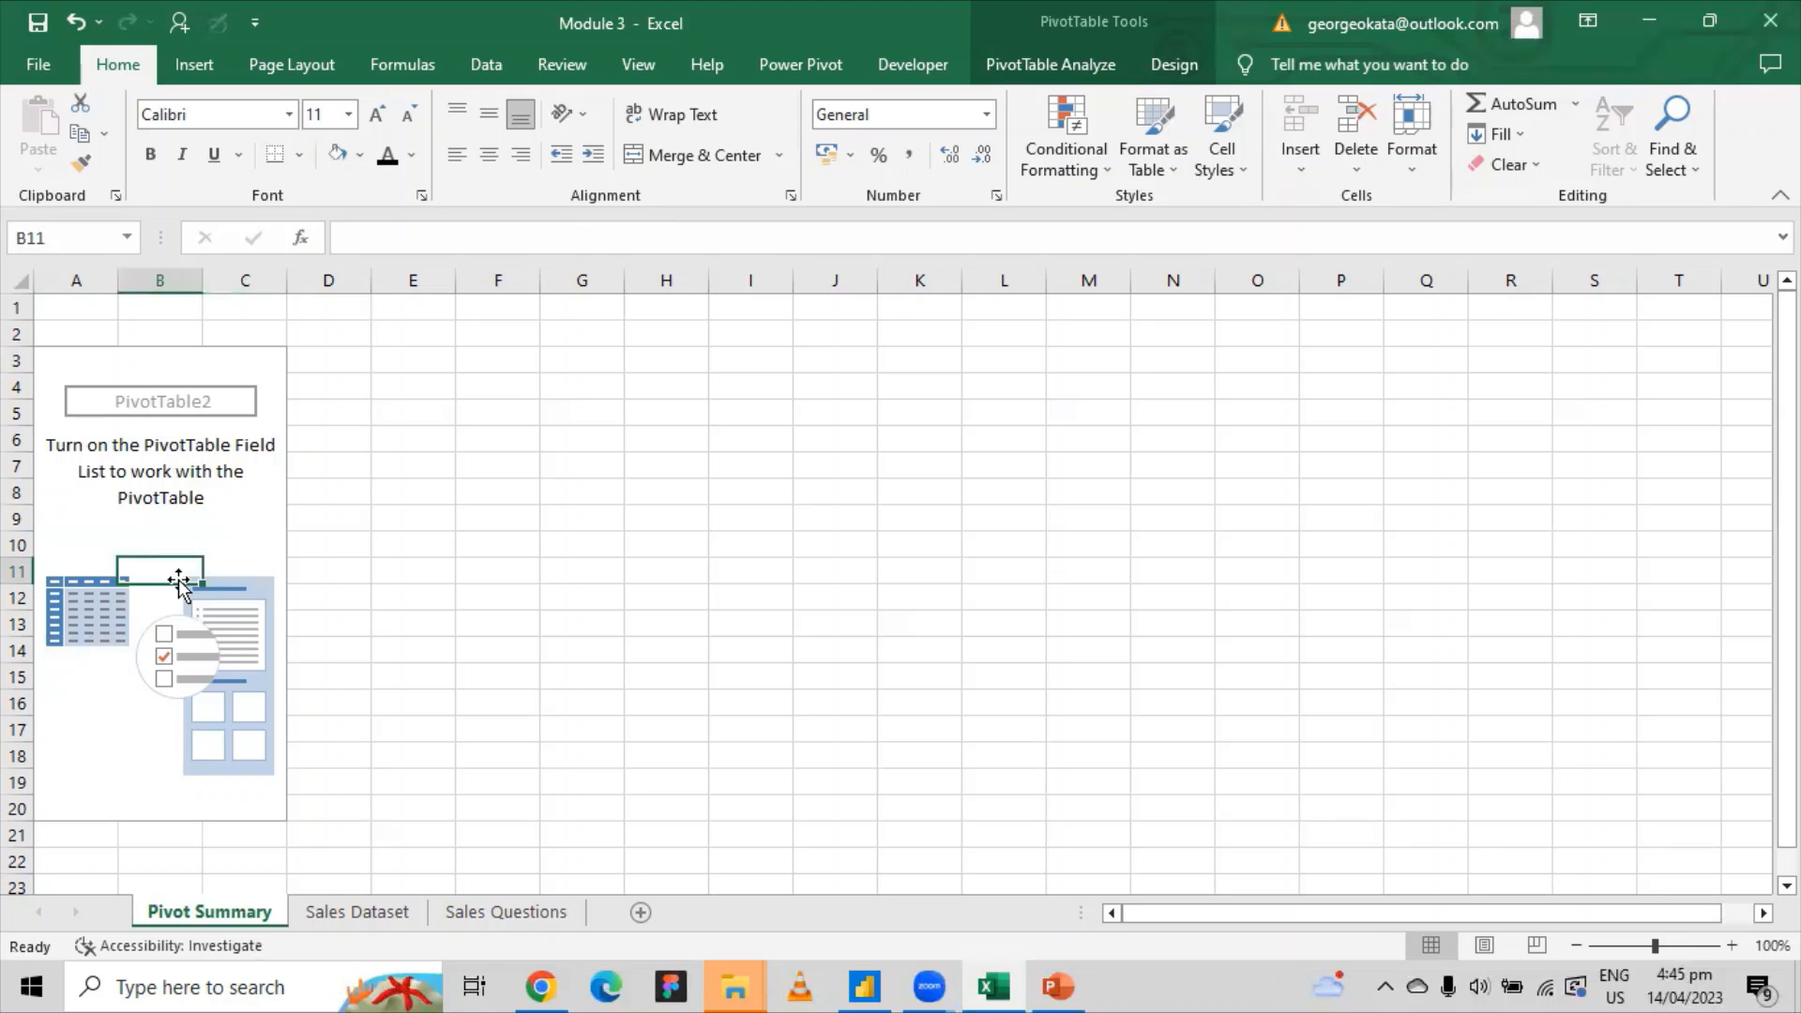
Show the field list of the empty PivotTable again.
right_click(132, 737)
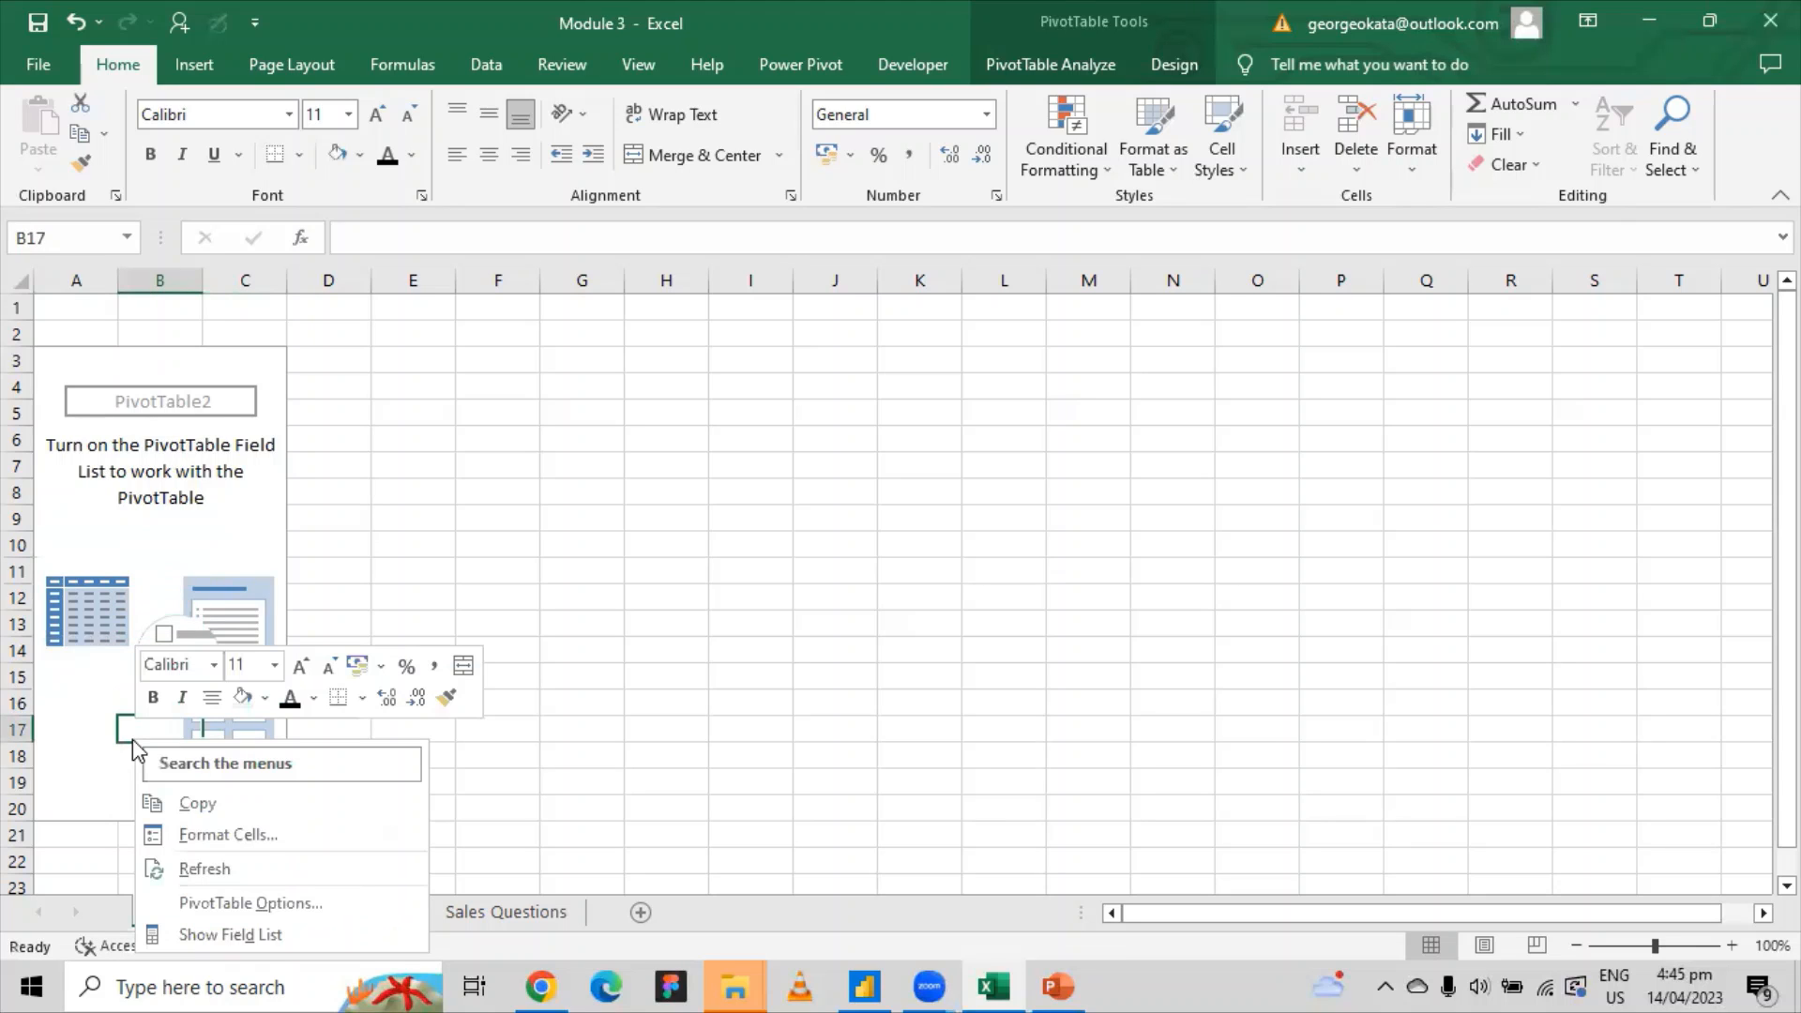
right_click(97, 755)
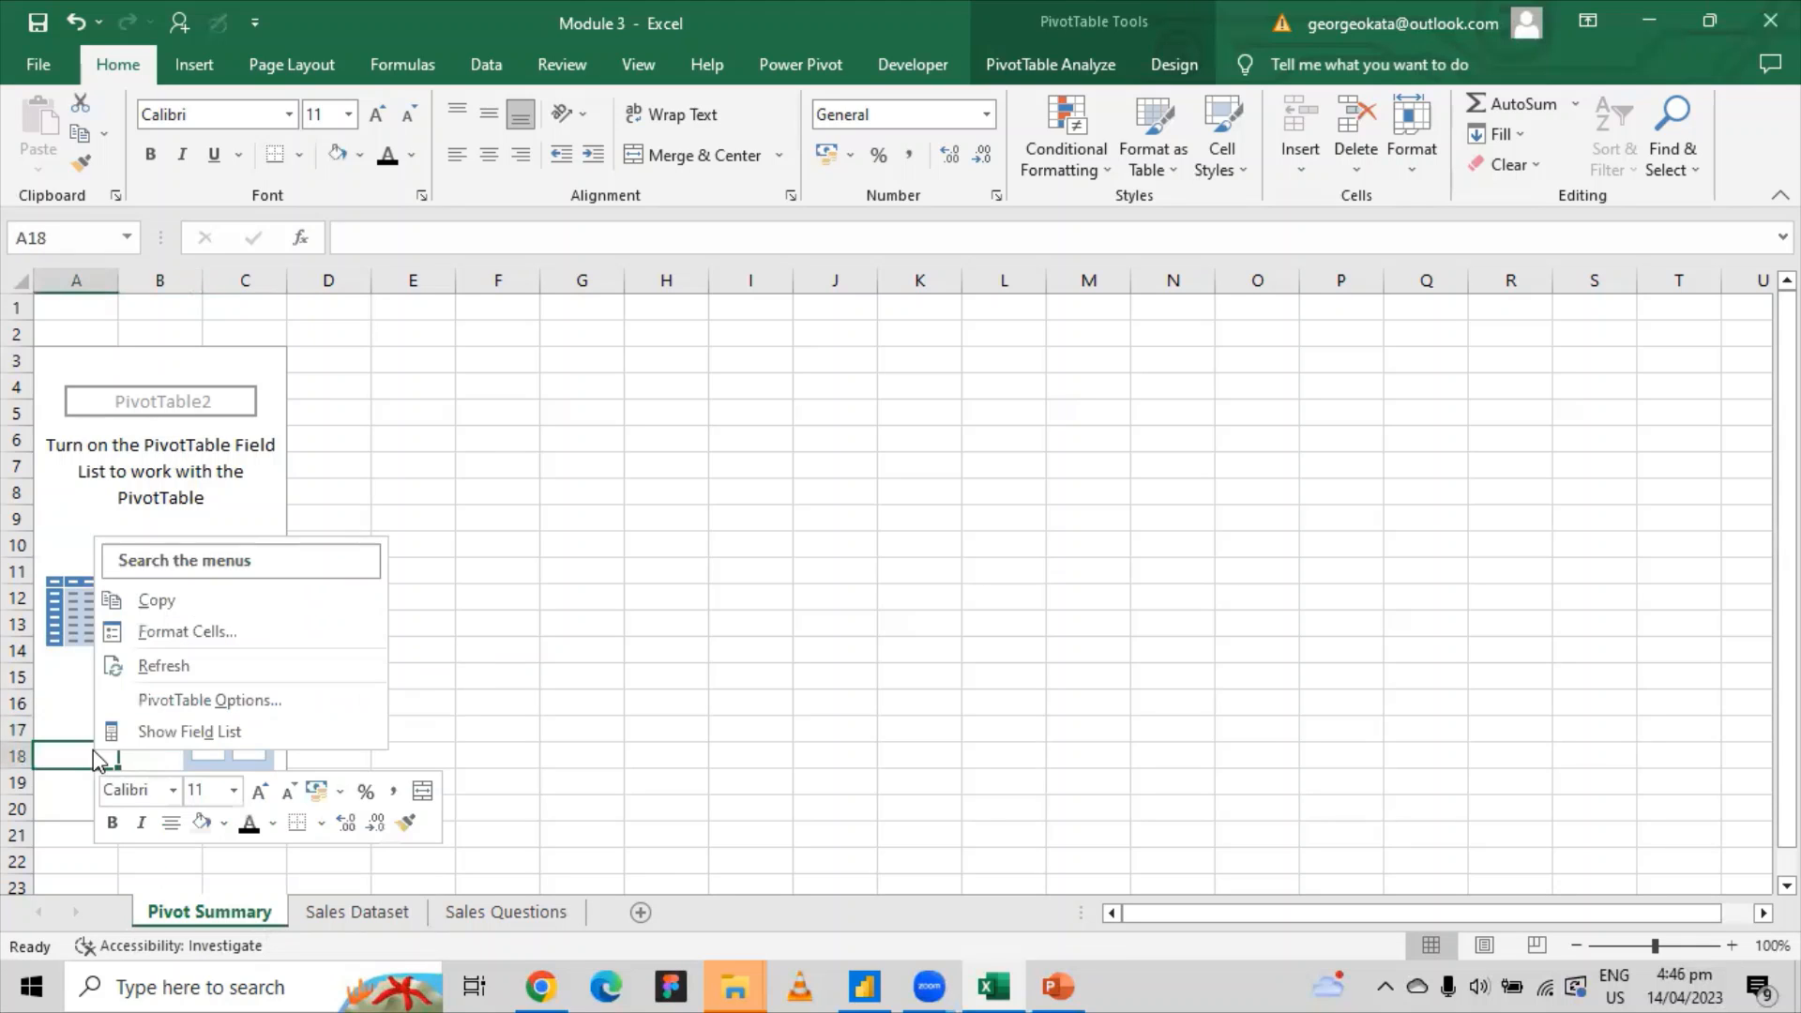
click(217, 732)
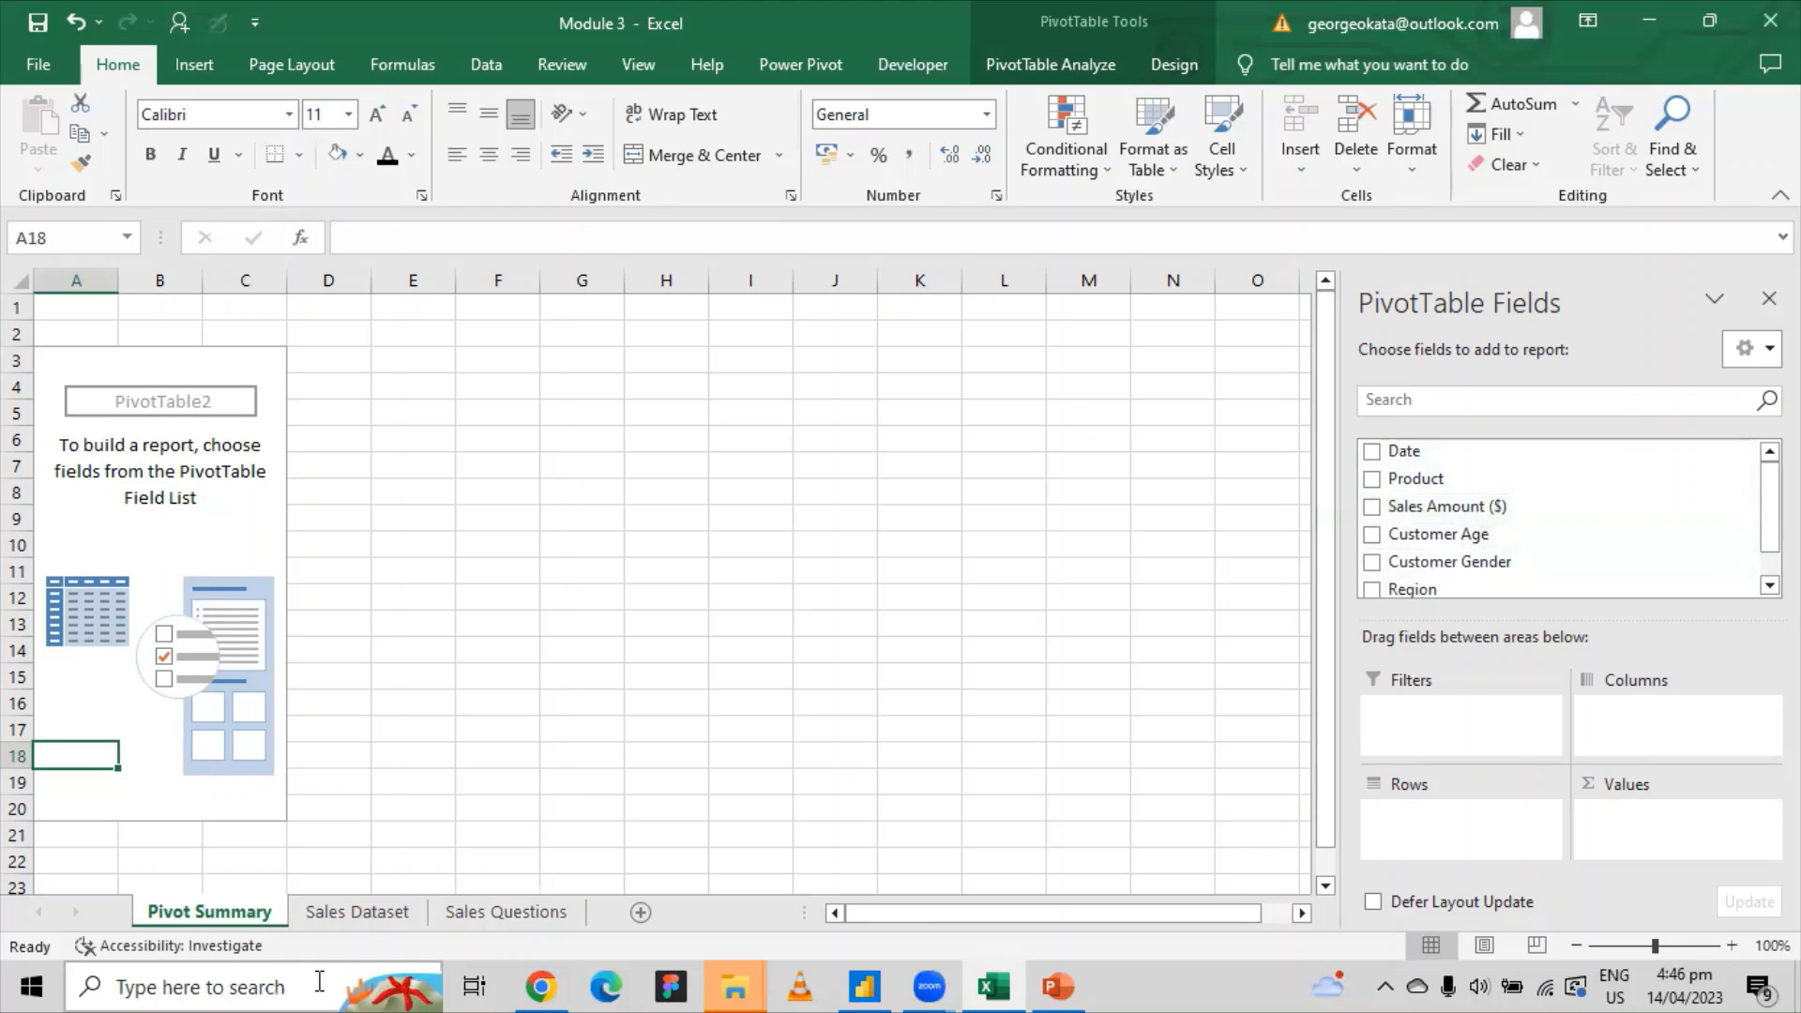
Review the Sales Dataset columns and add the Region field to the PivotTable's Filters area on Pivot Summary.
click(380, 913)
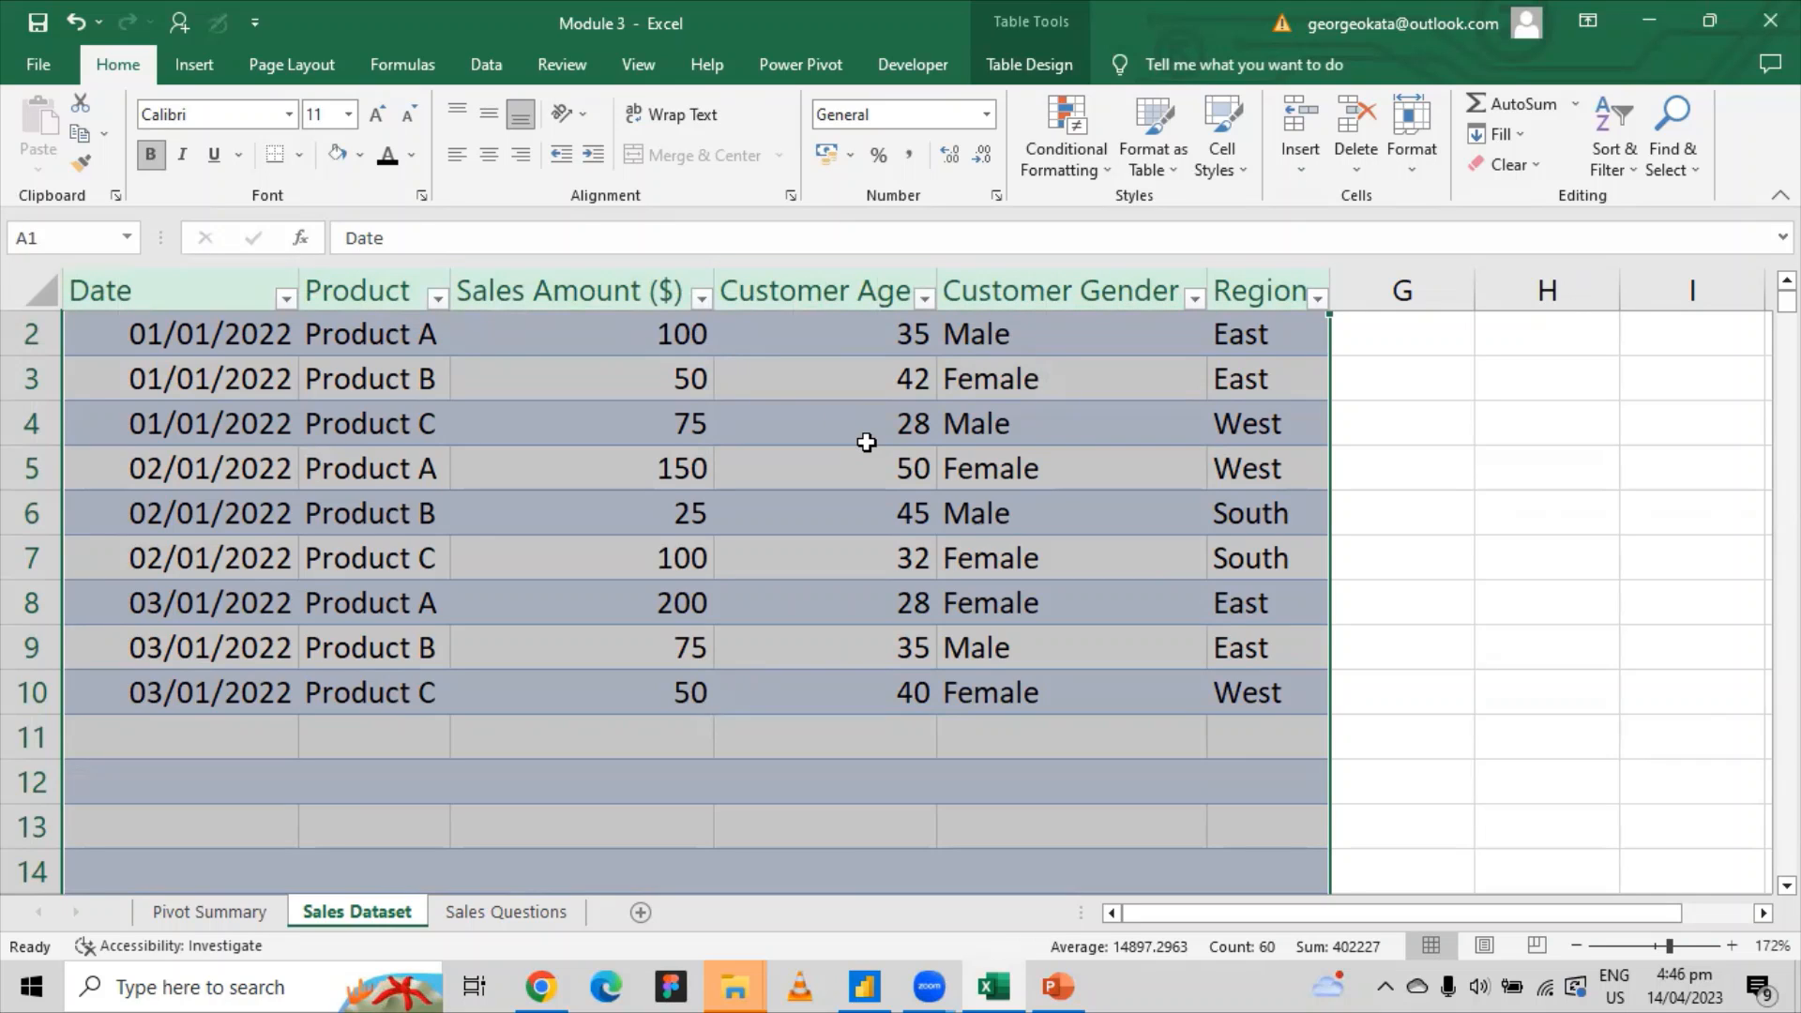
click(241, 912)
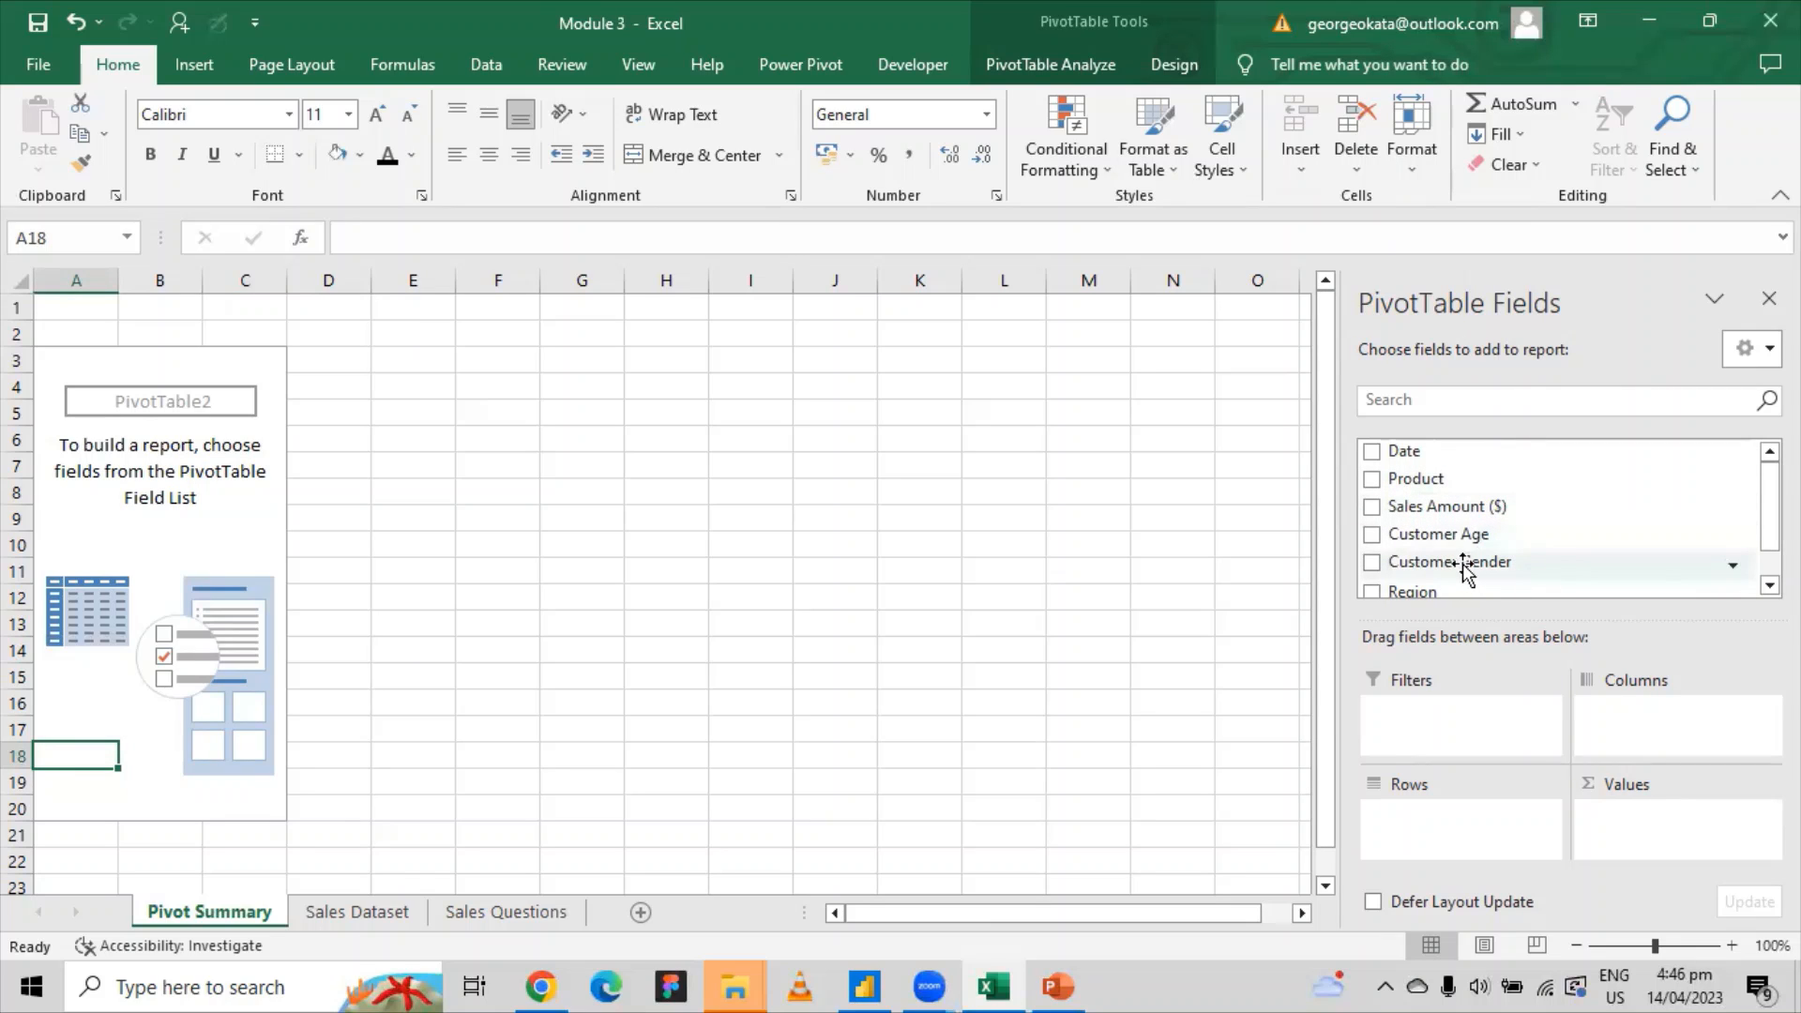
drag(1464, 589, 1454, 753)
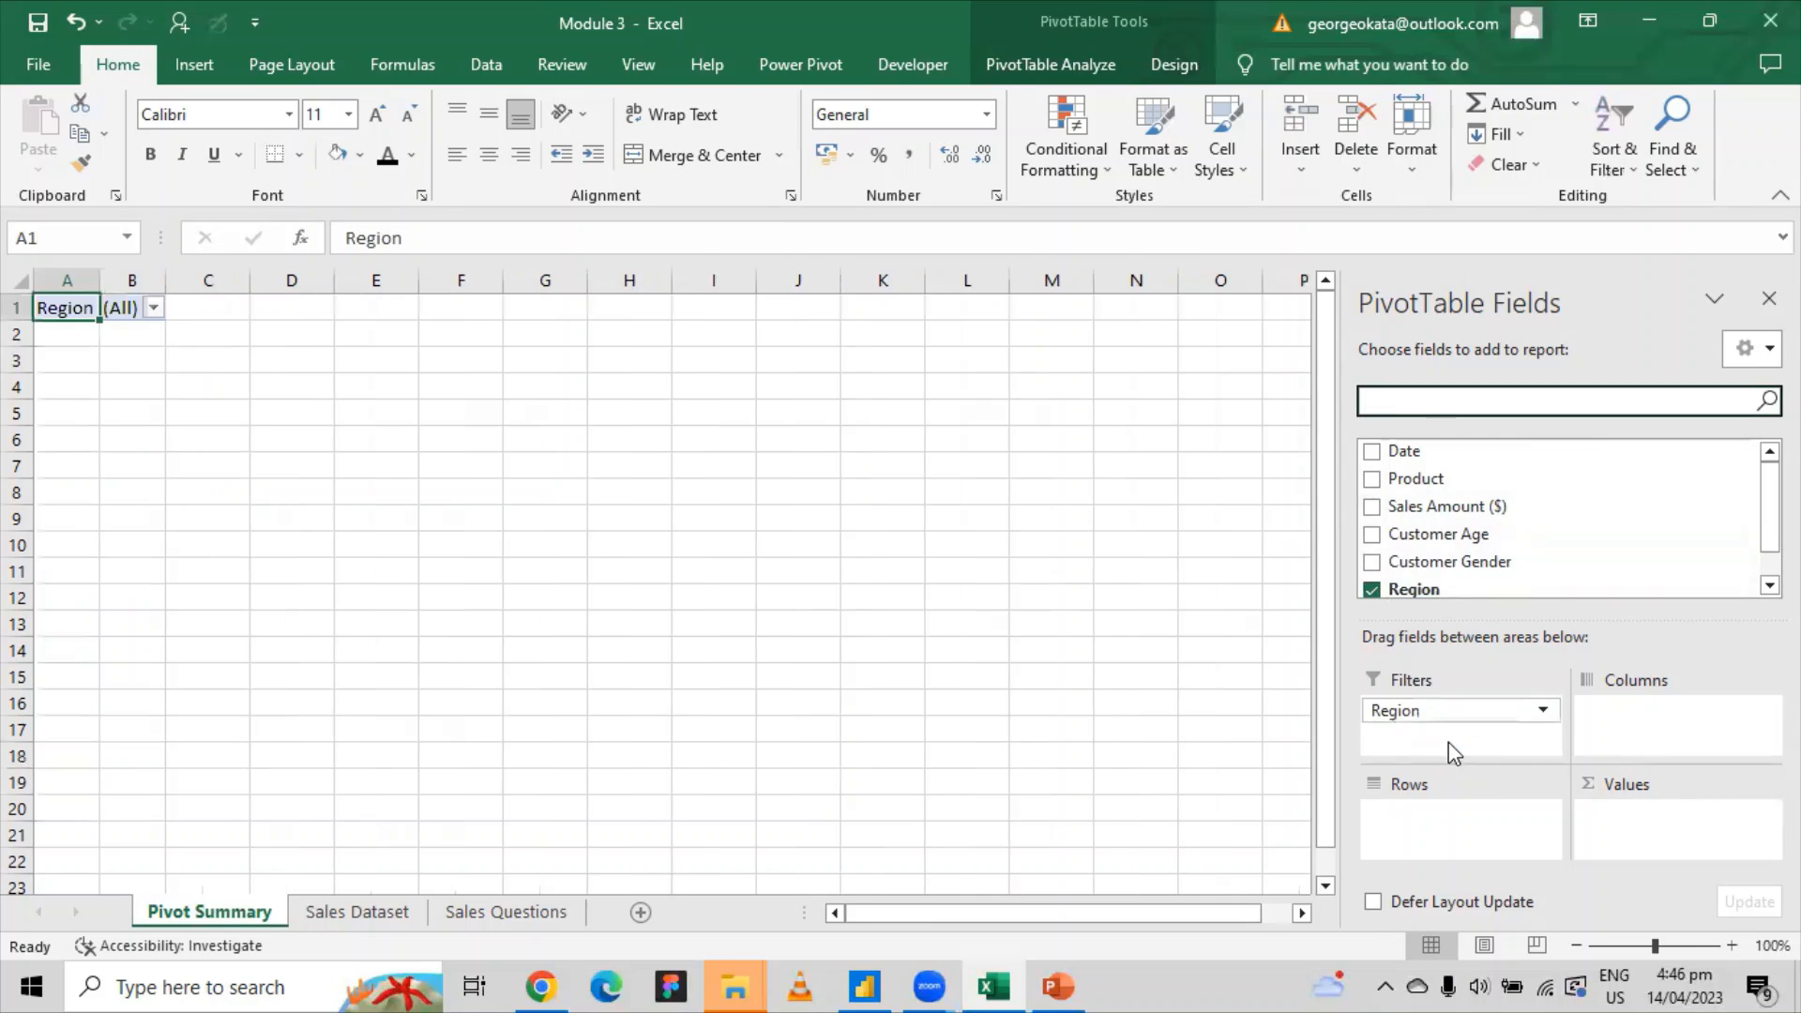
Enable multiple item selection in the PivotTable's Region filter and exclude East and West.
click(383, 915)
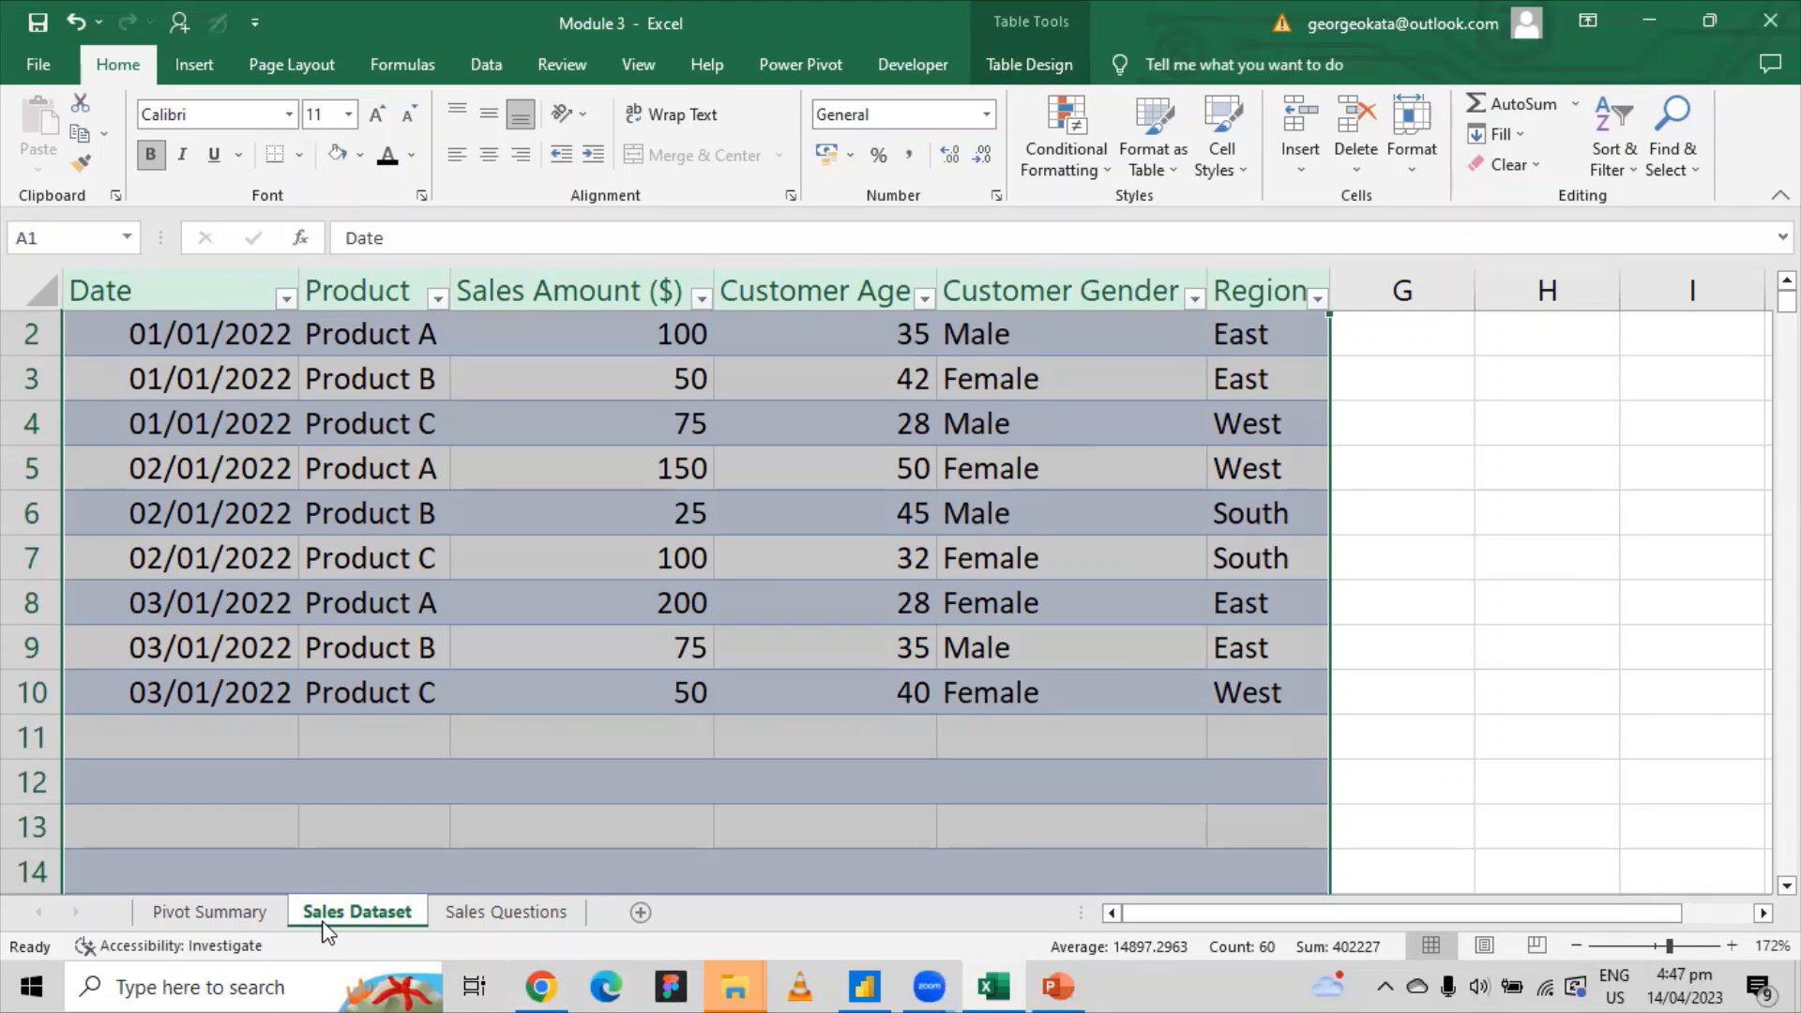
click(266, 929)
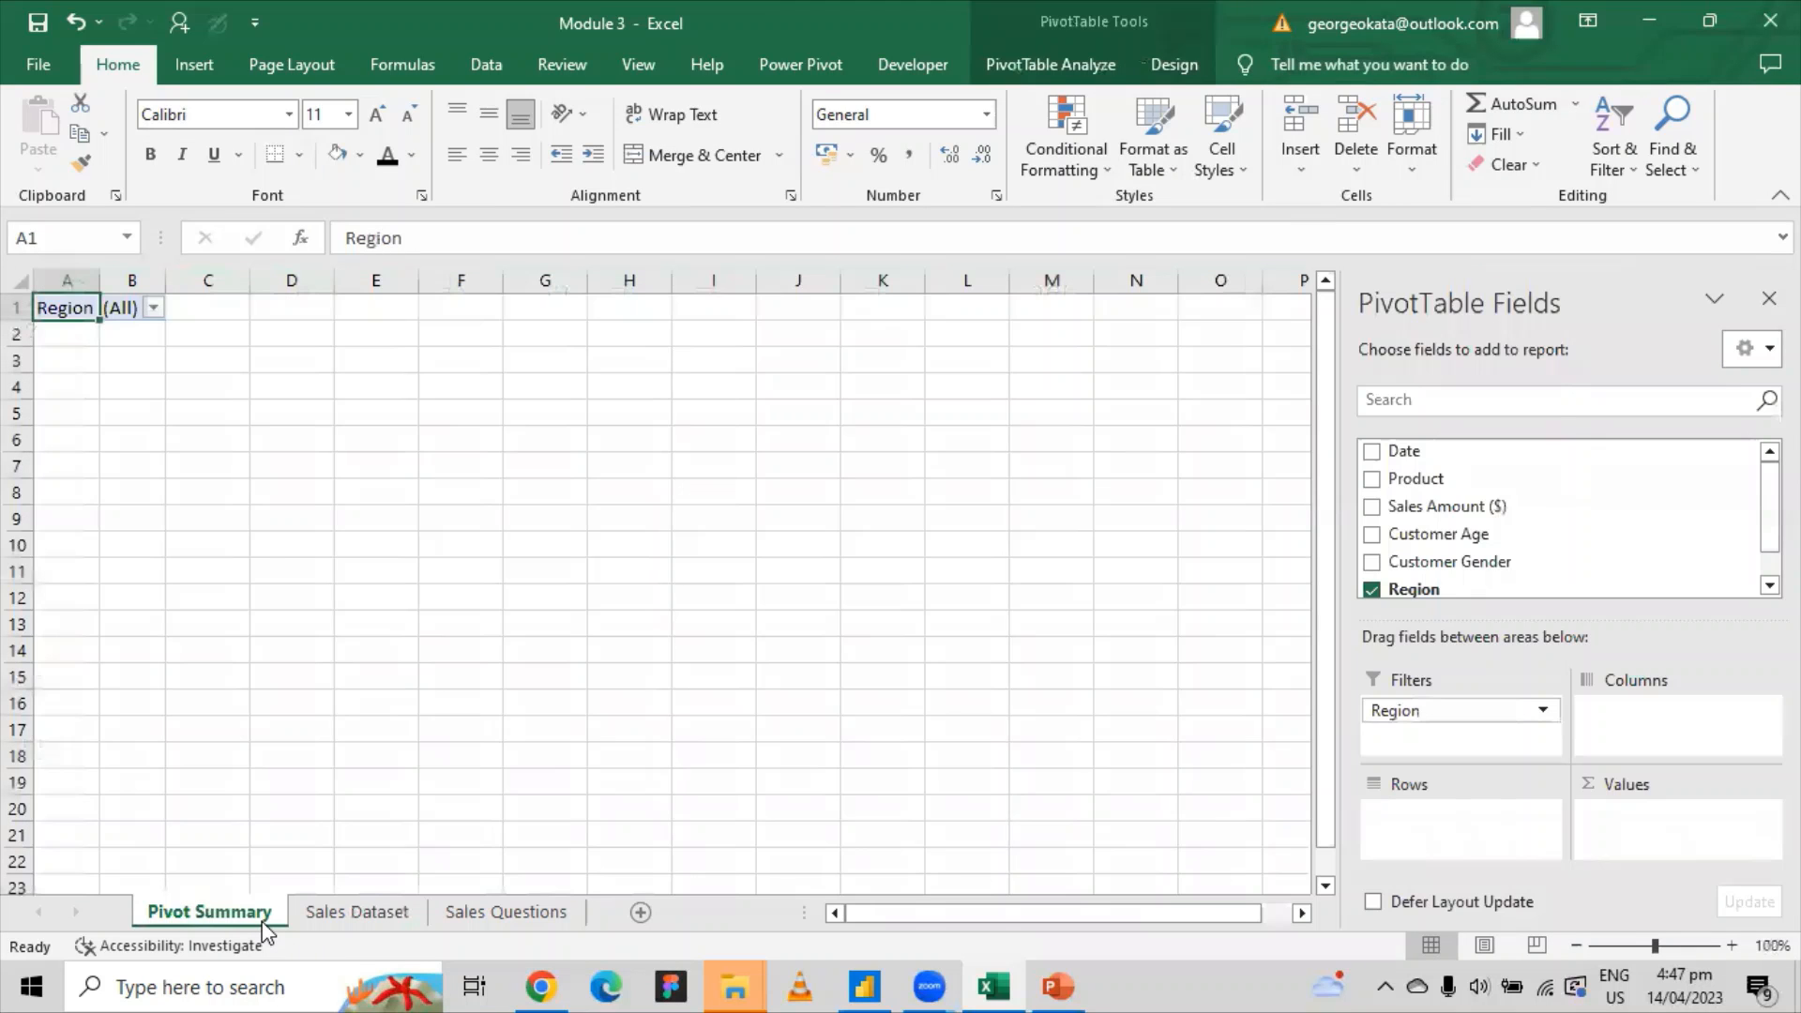
click(153, 309)
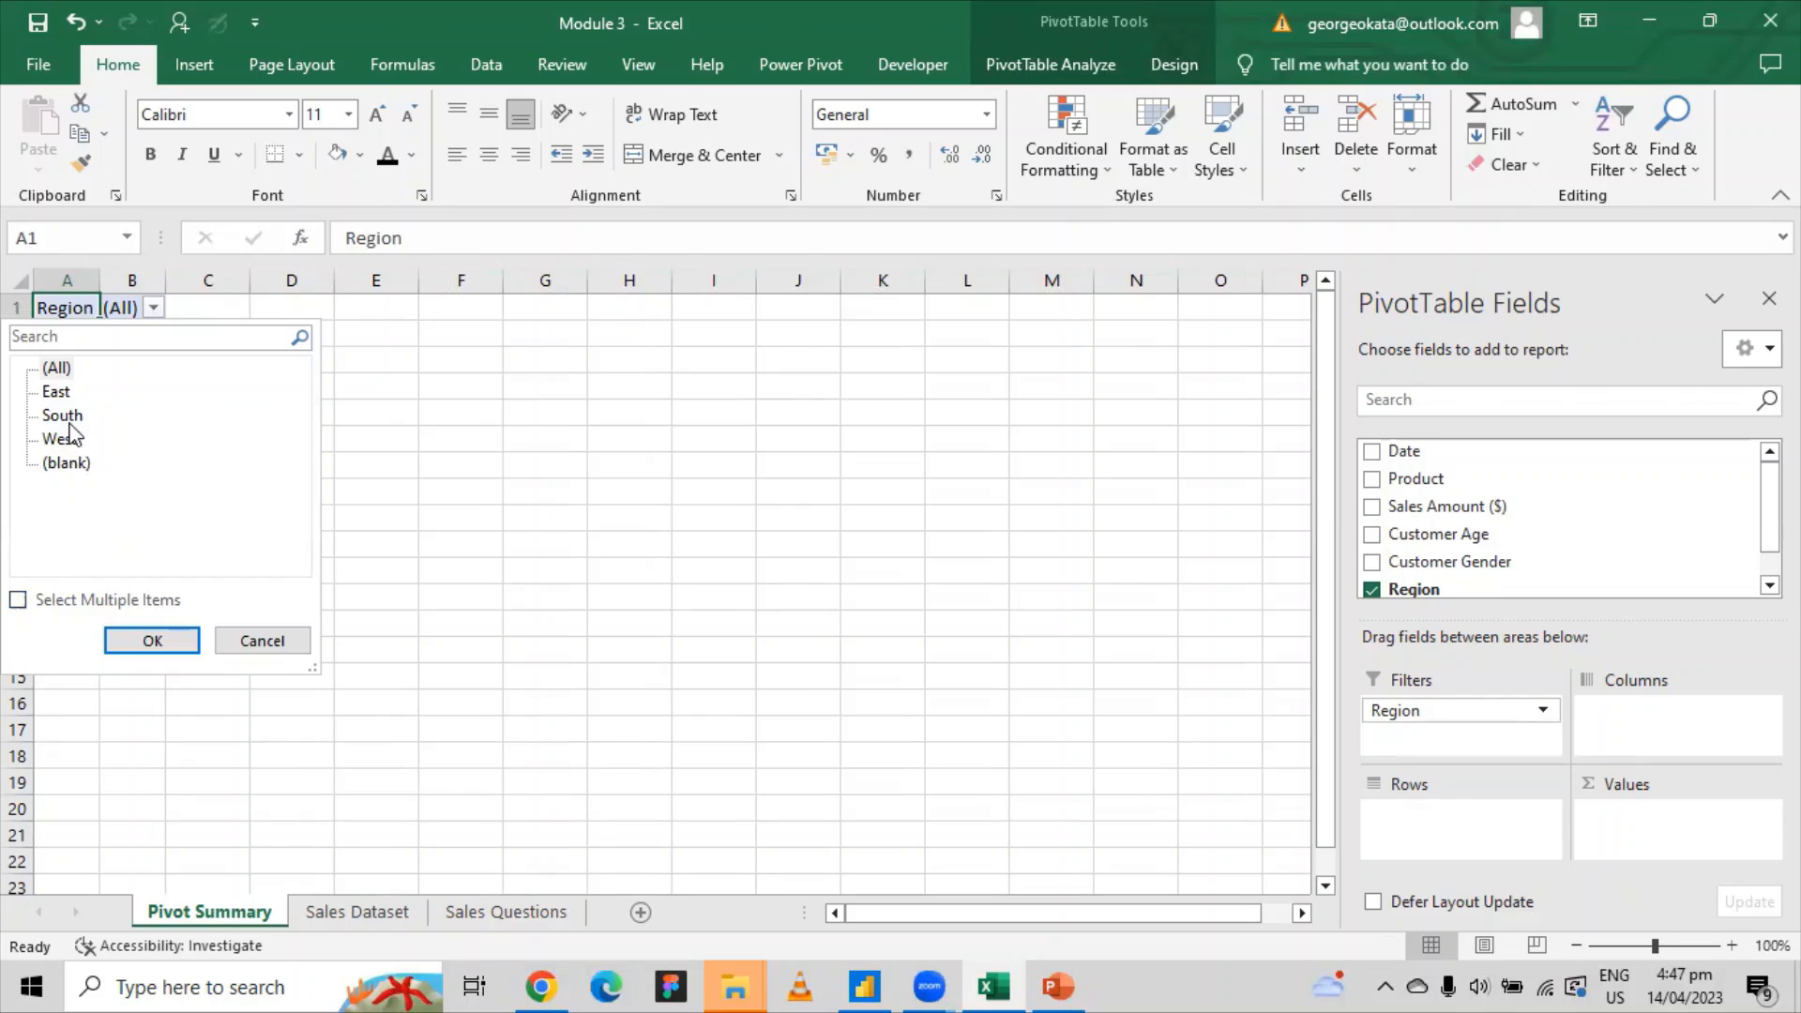
click(59, 370)
click(17, 600)
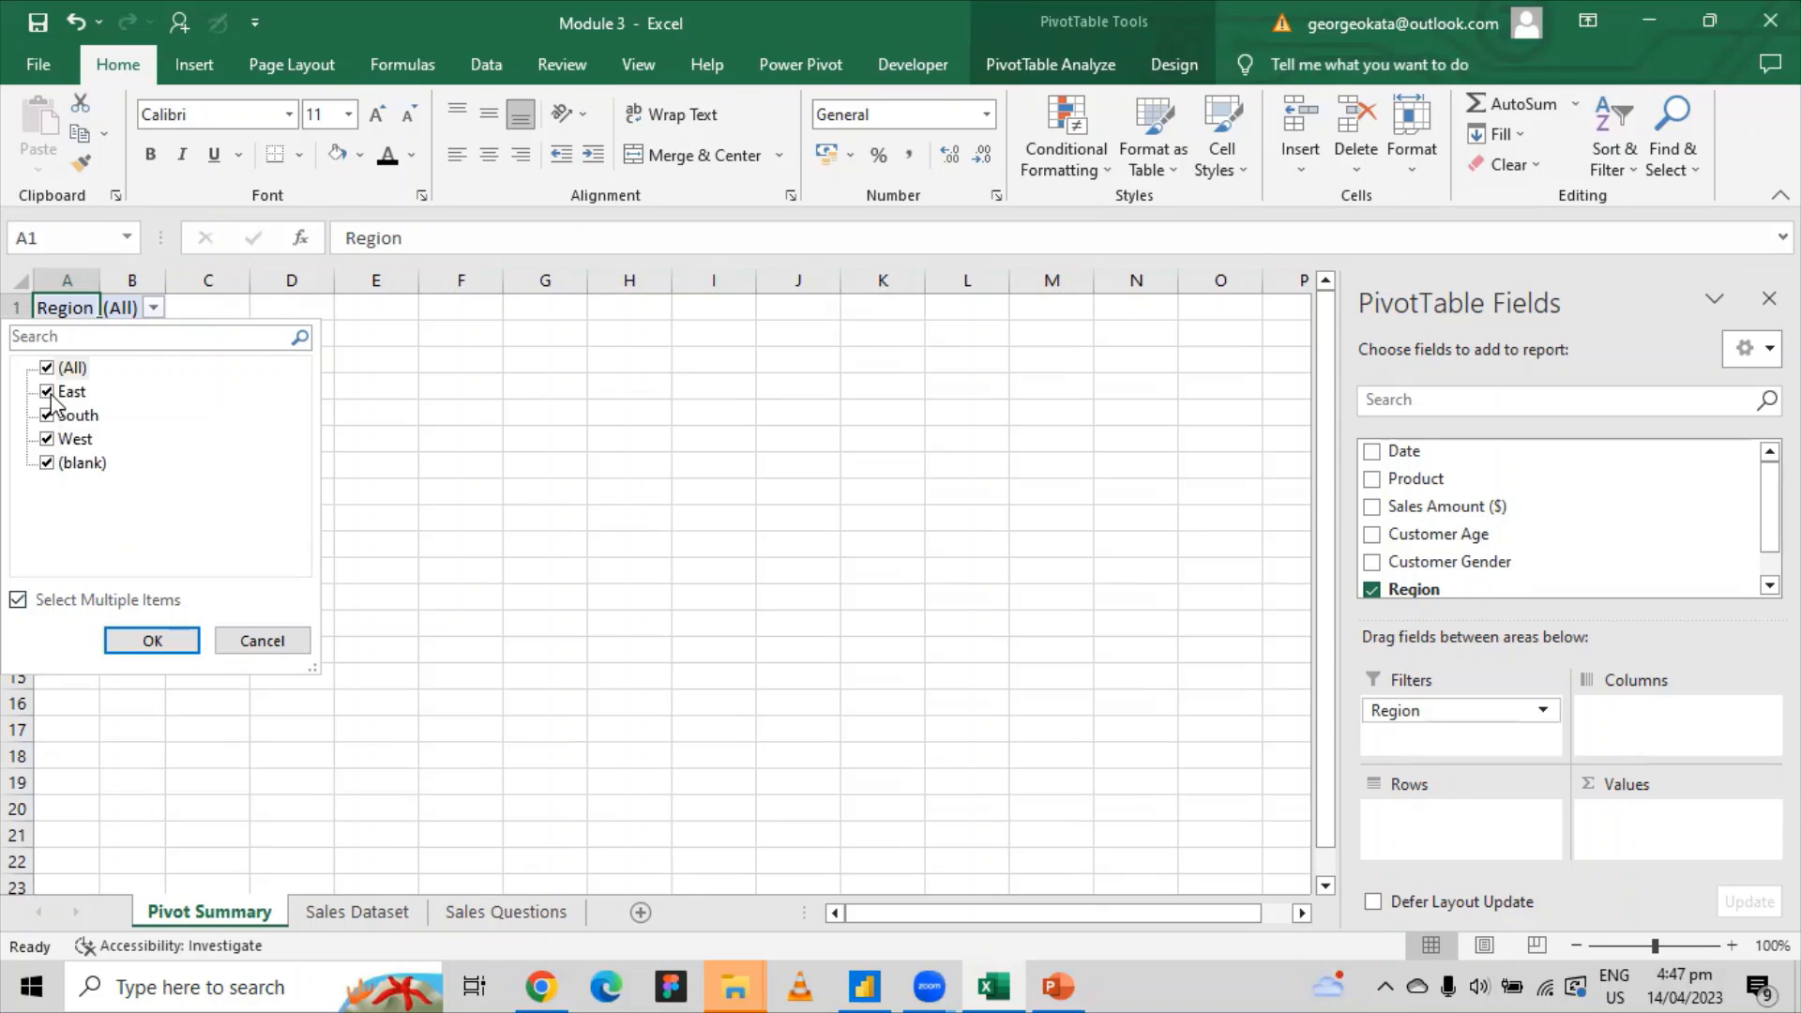
click(49, 392)
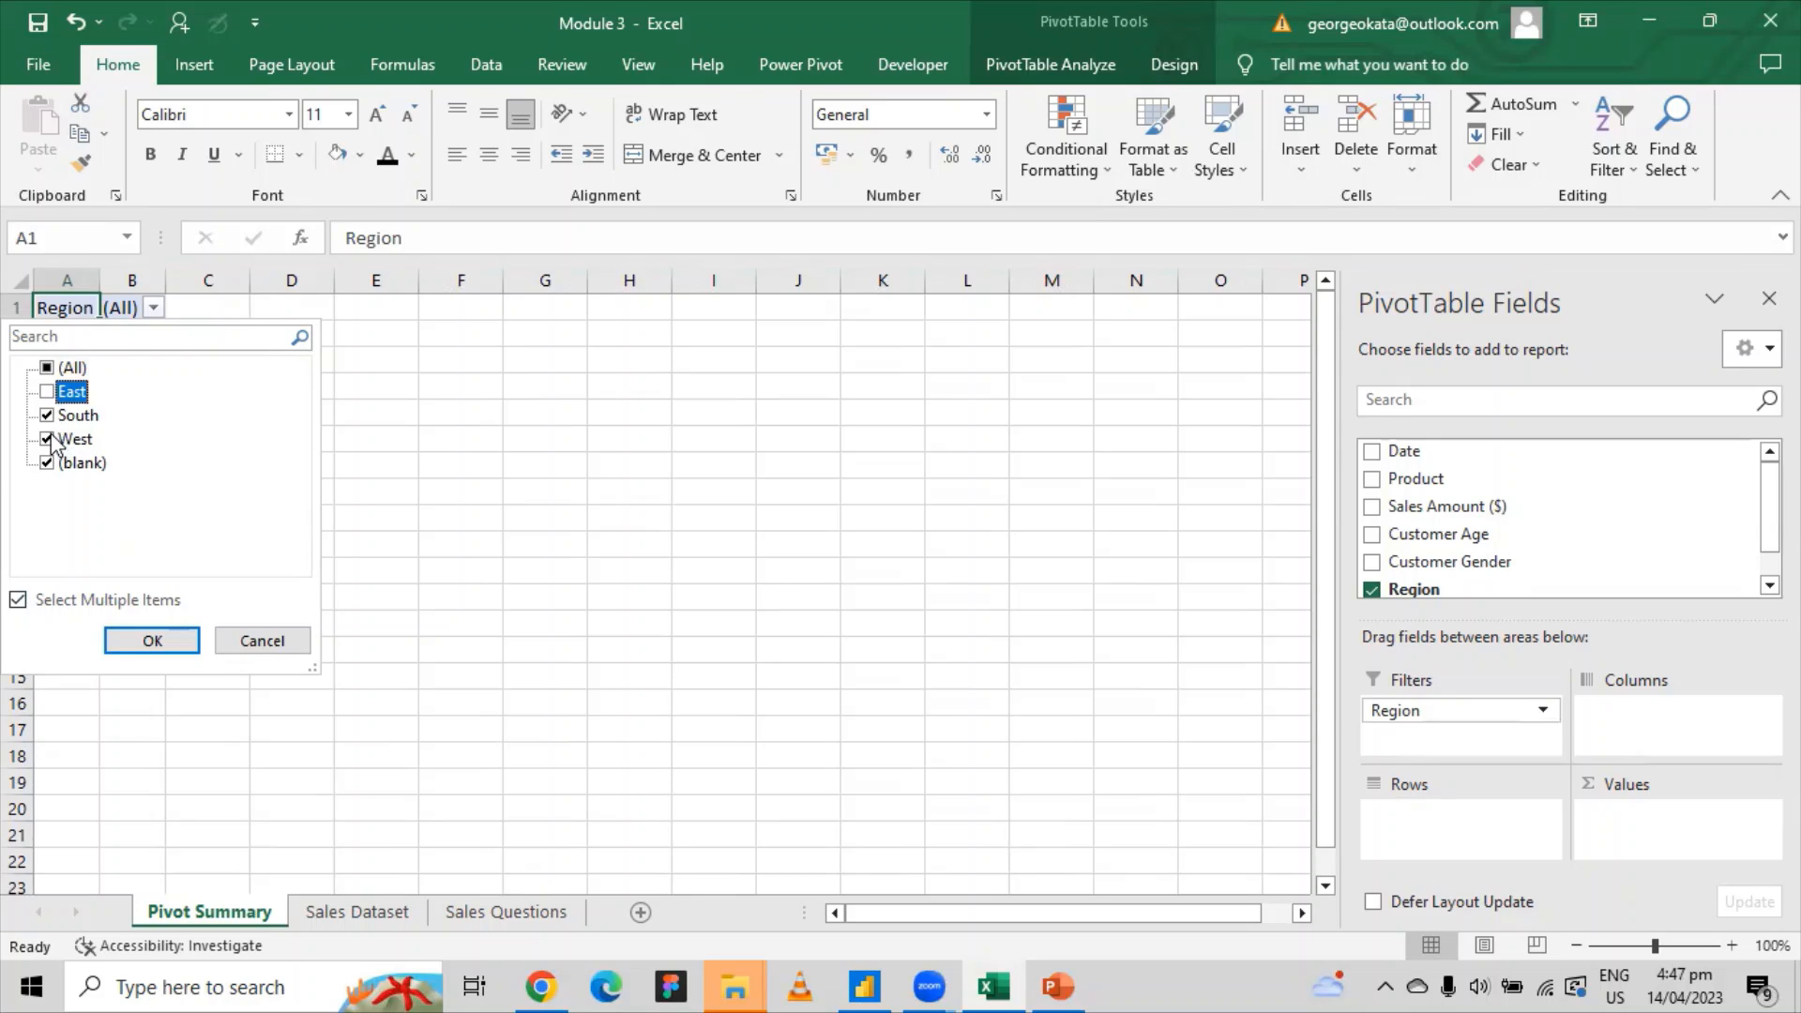
click(49, 438)
click(150, 640)
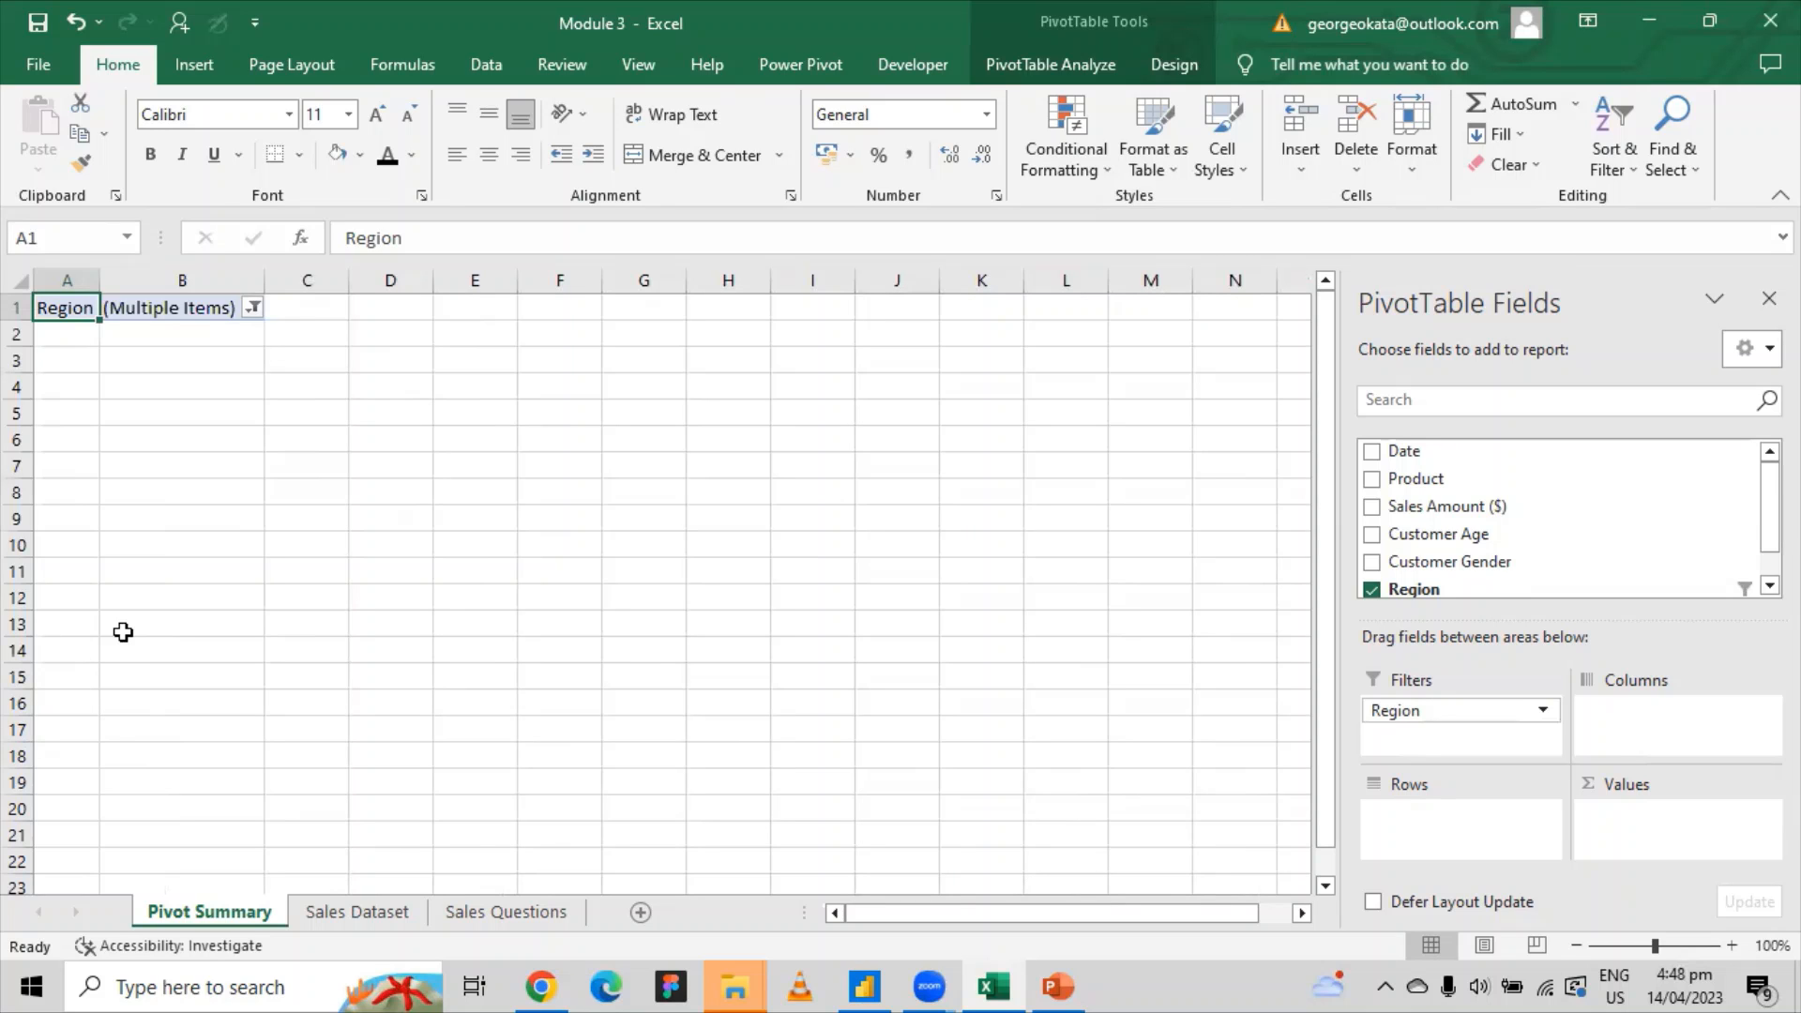
Check the Sales Dataset sheet and add the Product field to the PivotTable's Rows area on Pivot Summary.
click(341, 923)
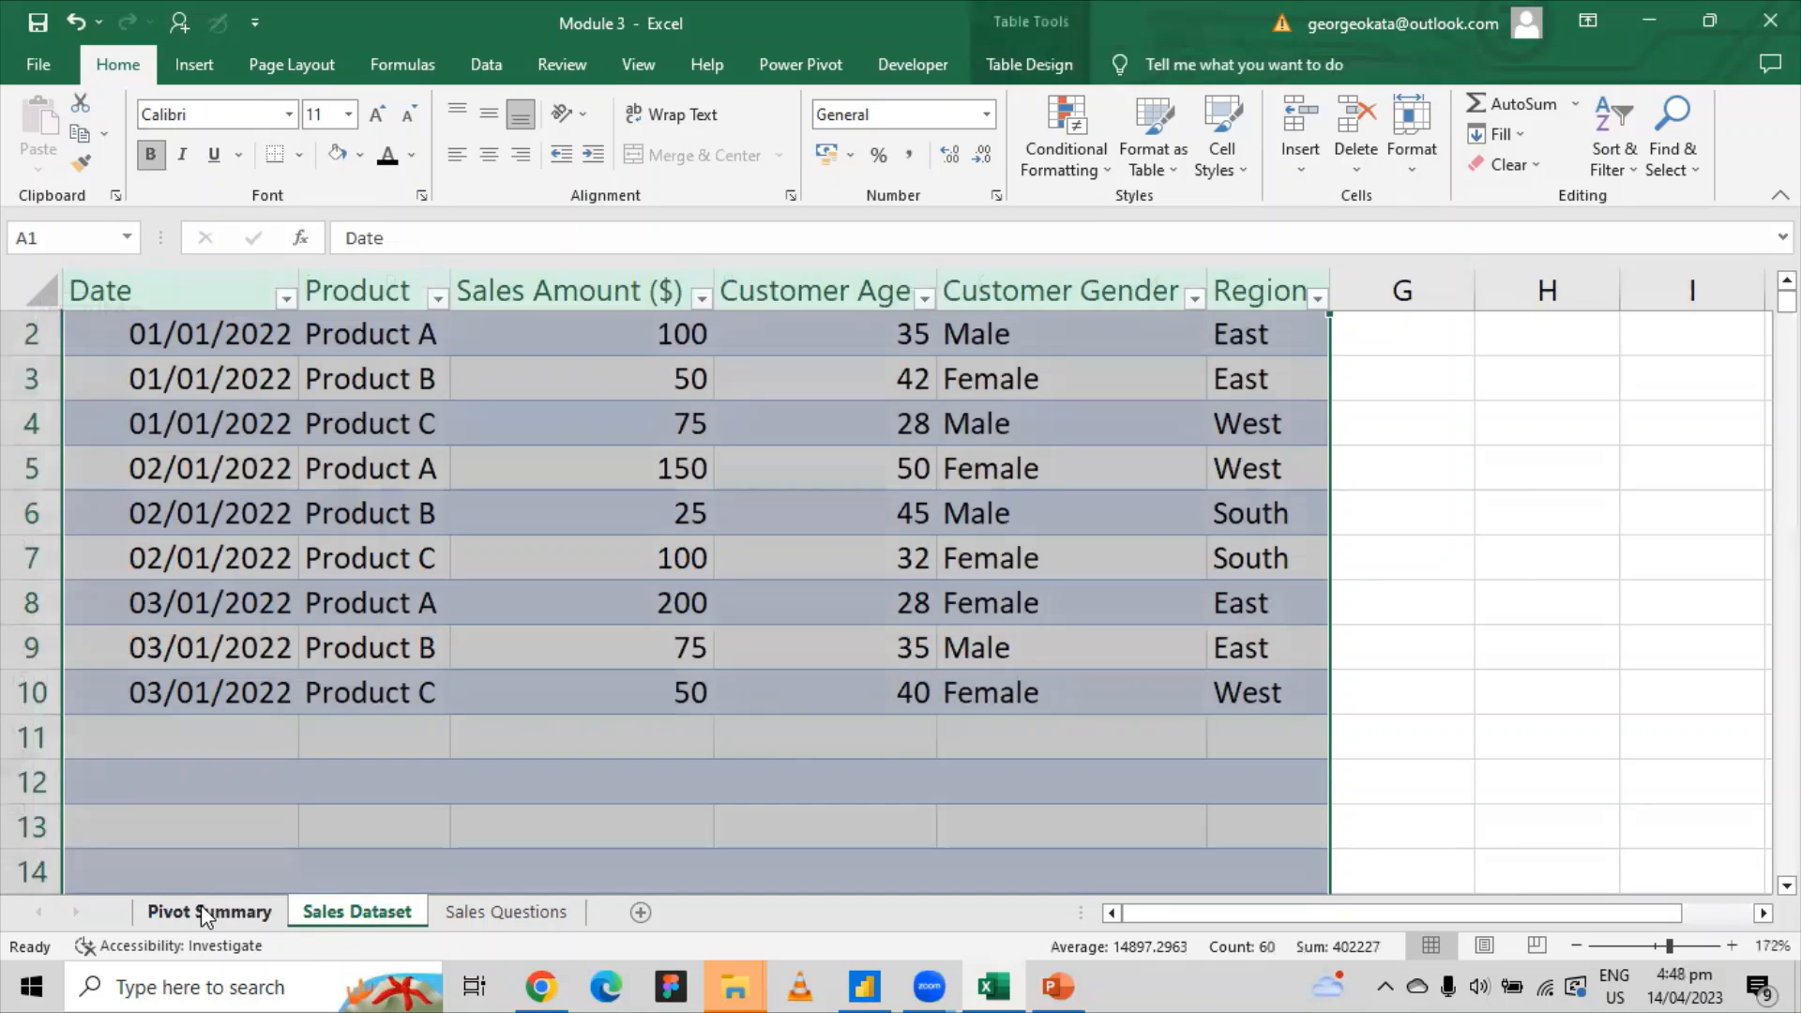
click(200, 908)
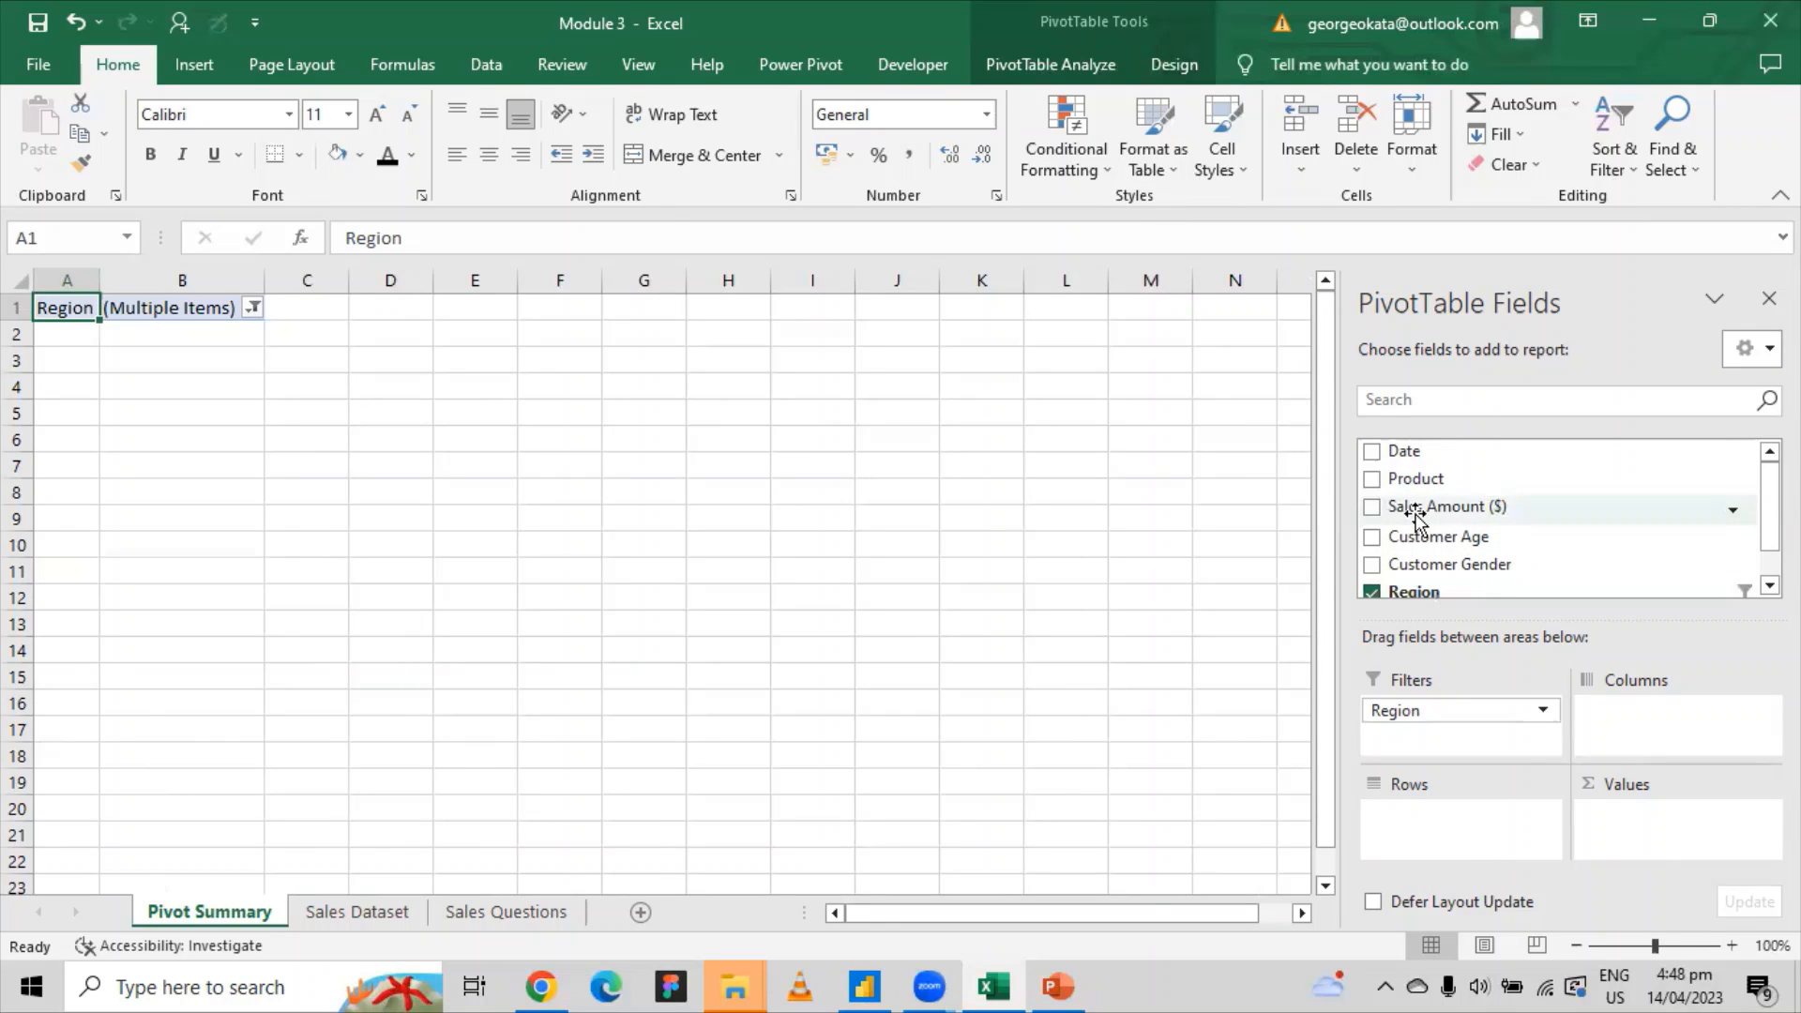
click(215, 304)
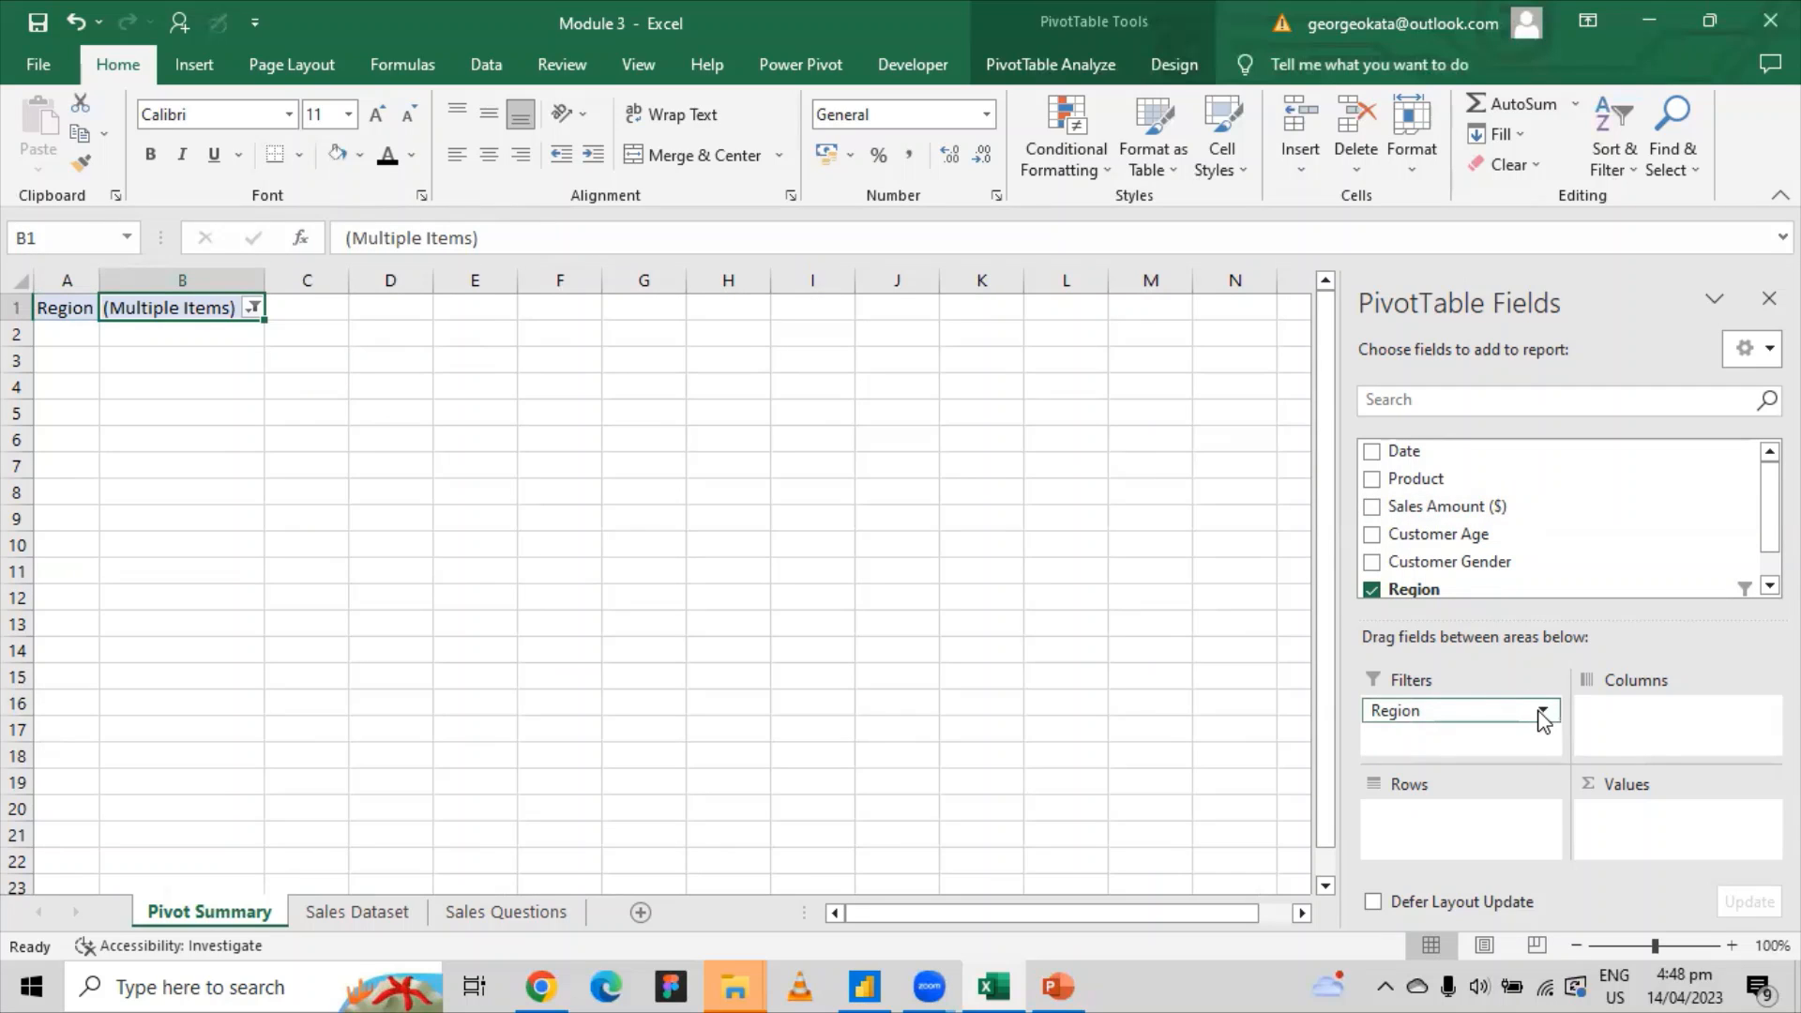
click(1509, 753)
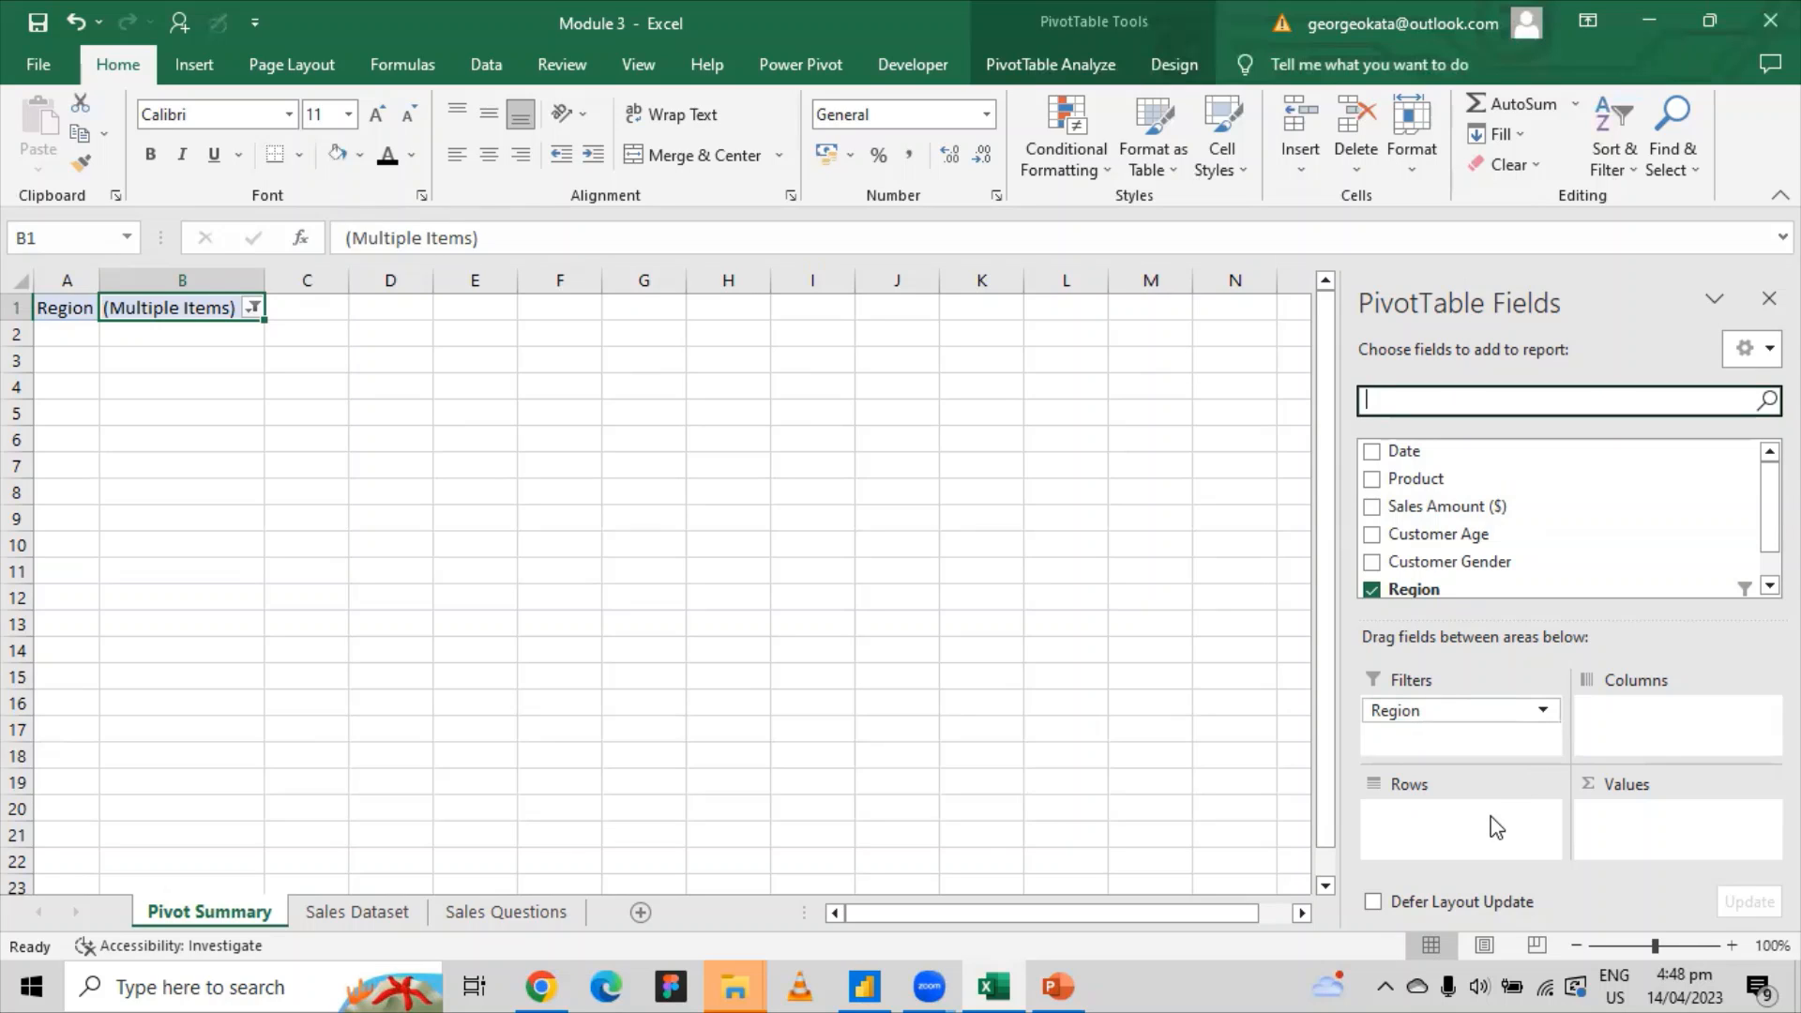
click(132, 335)
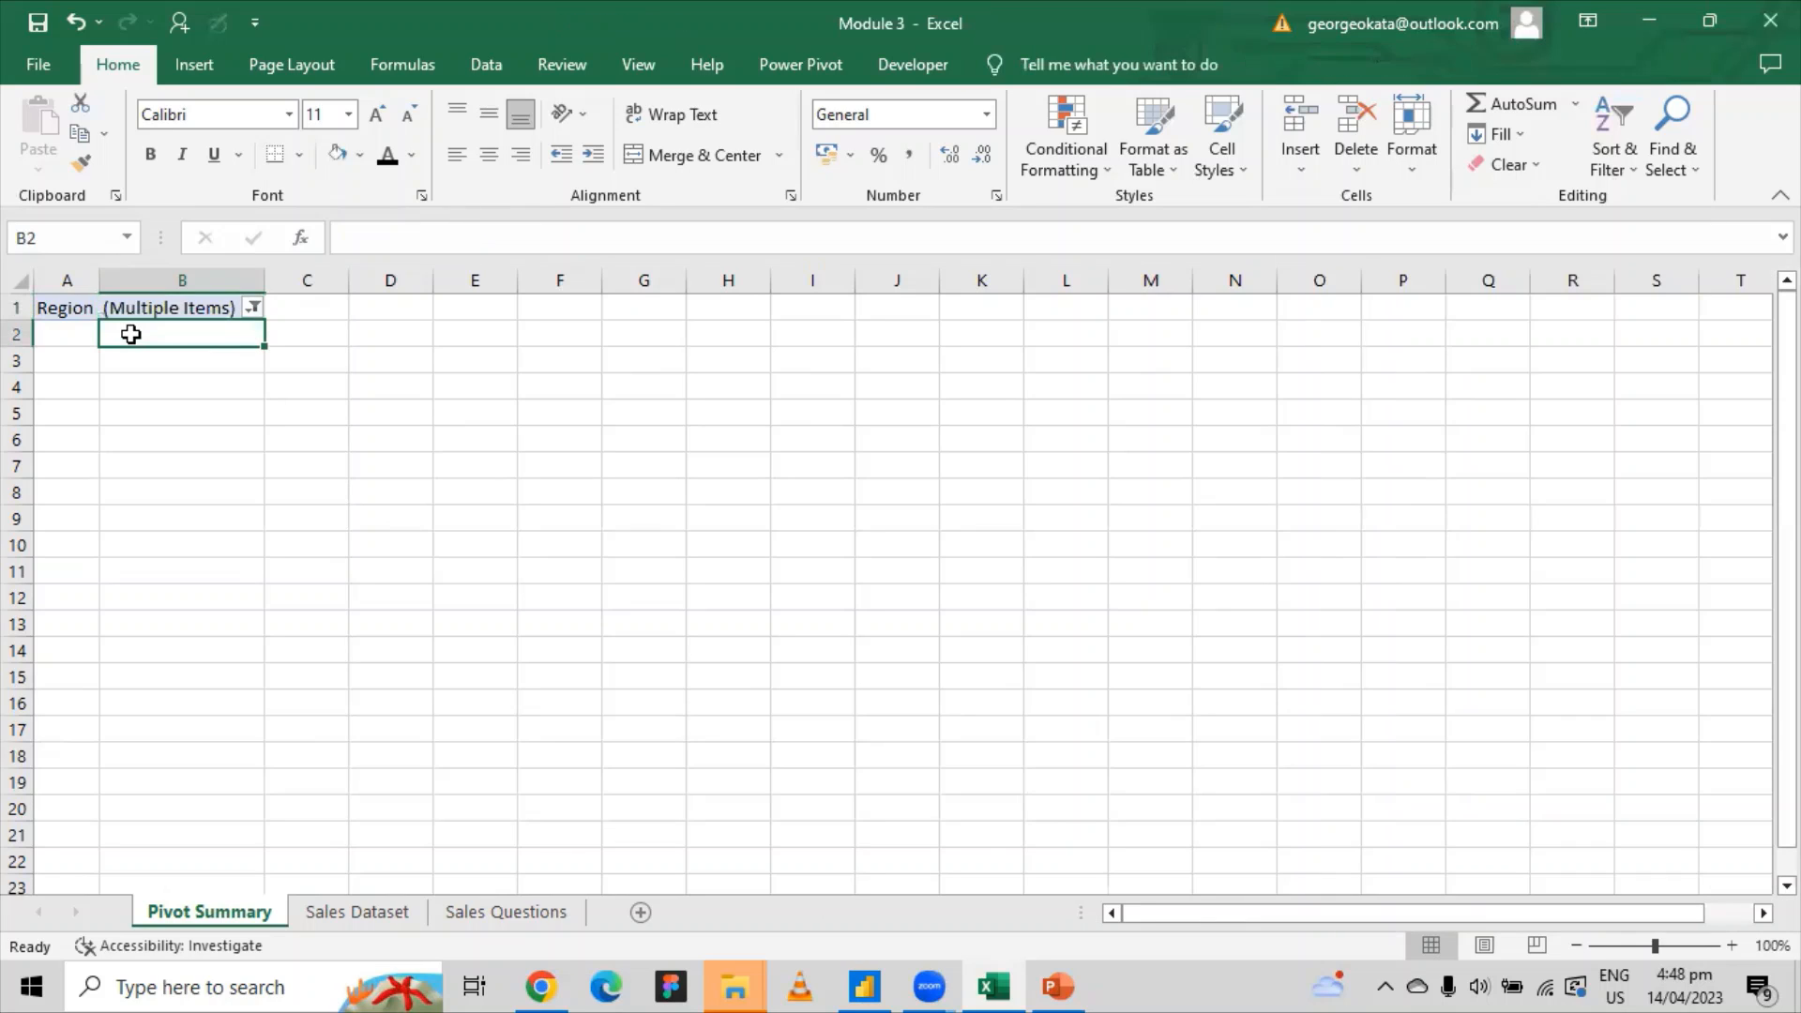
drag(130, 352, 148, 446)
click(193, 329)
click(201, 310)
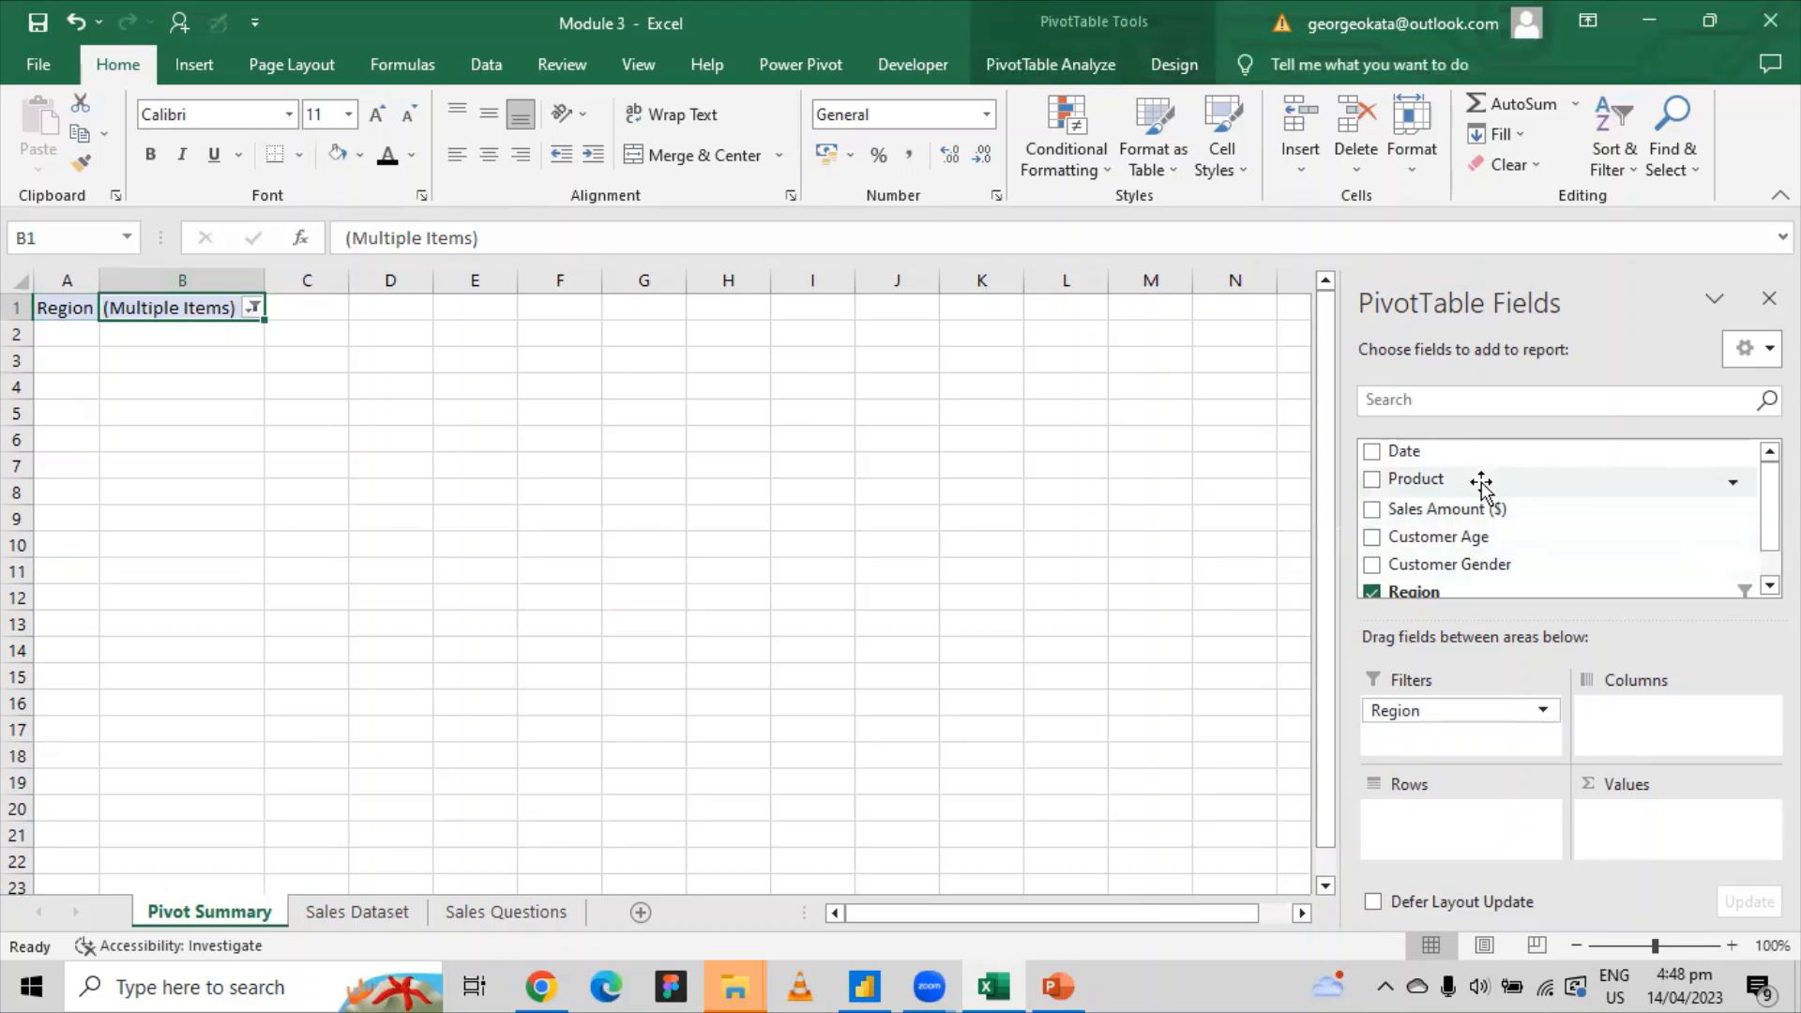
drag(1479, 480, 1480, 826)
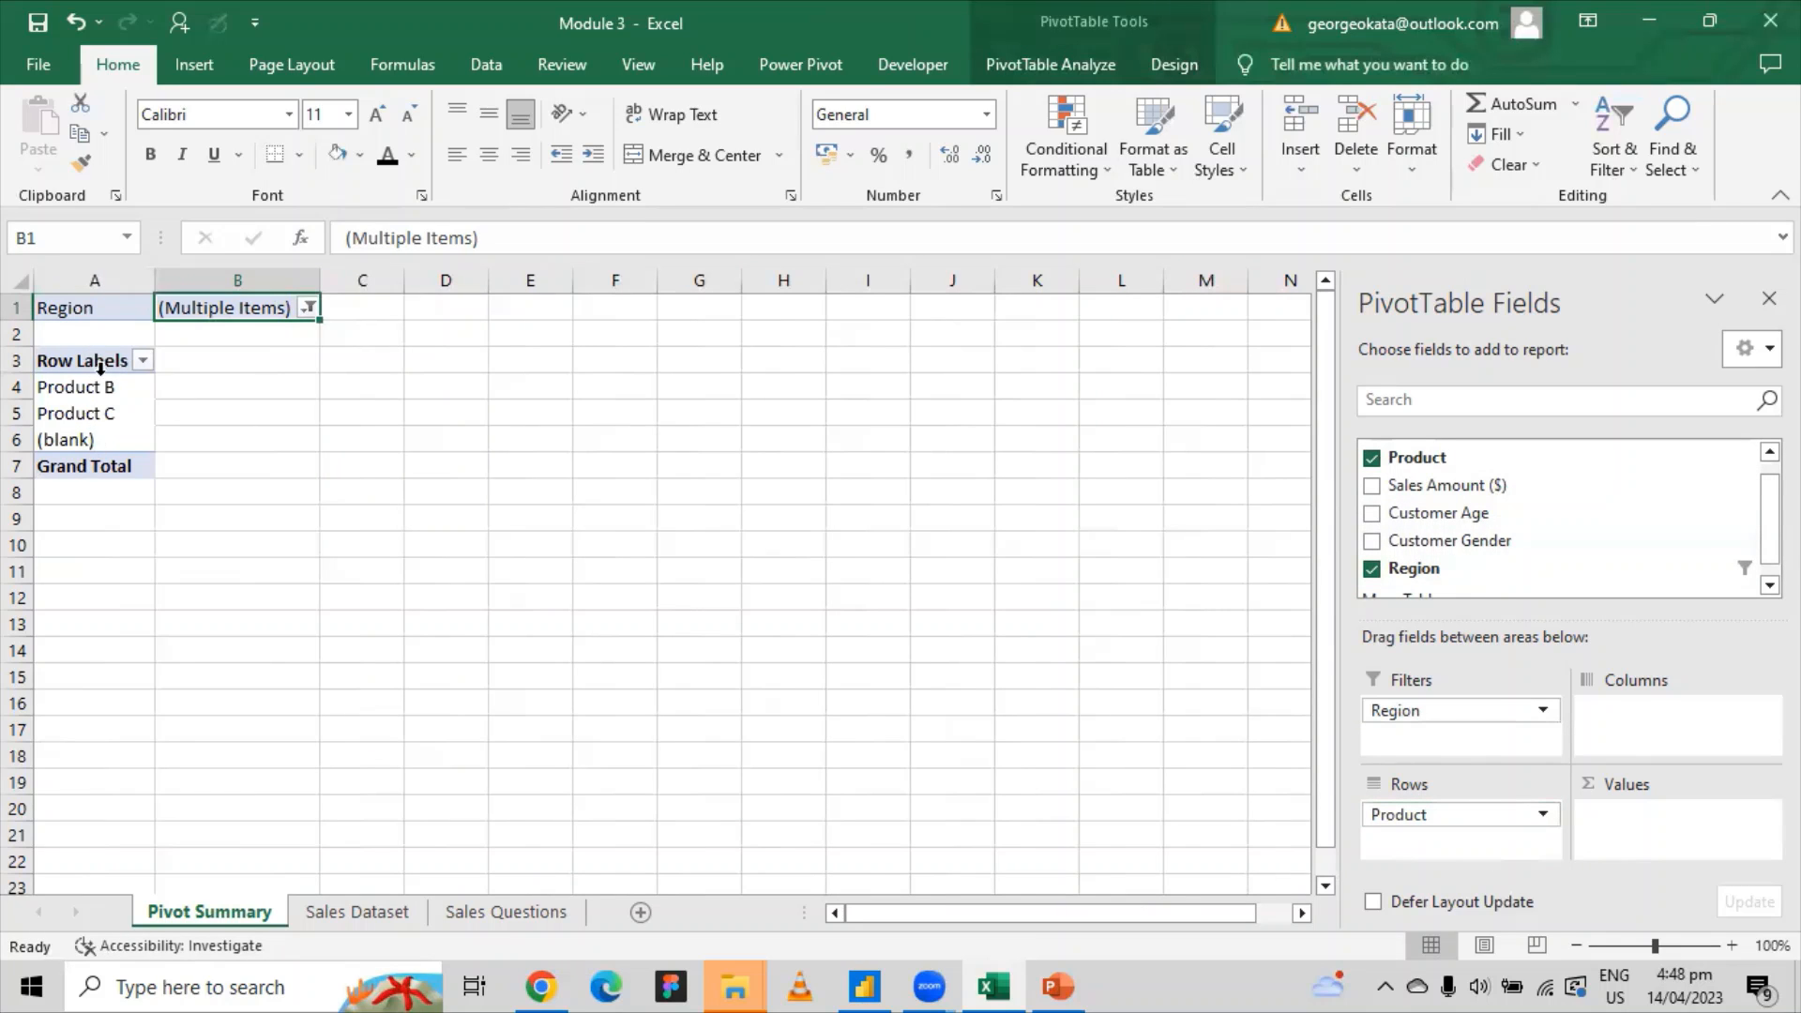
Set the PivotTable's Region filter to include all regions.
click(309, 308)
click(47, 367)
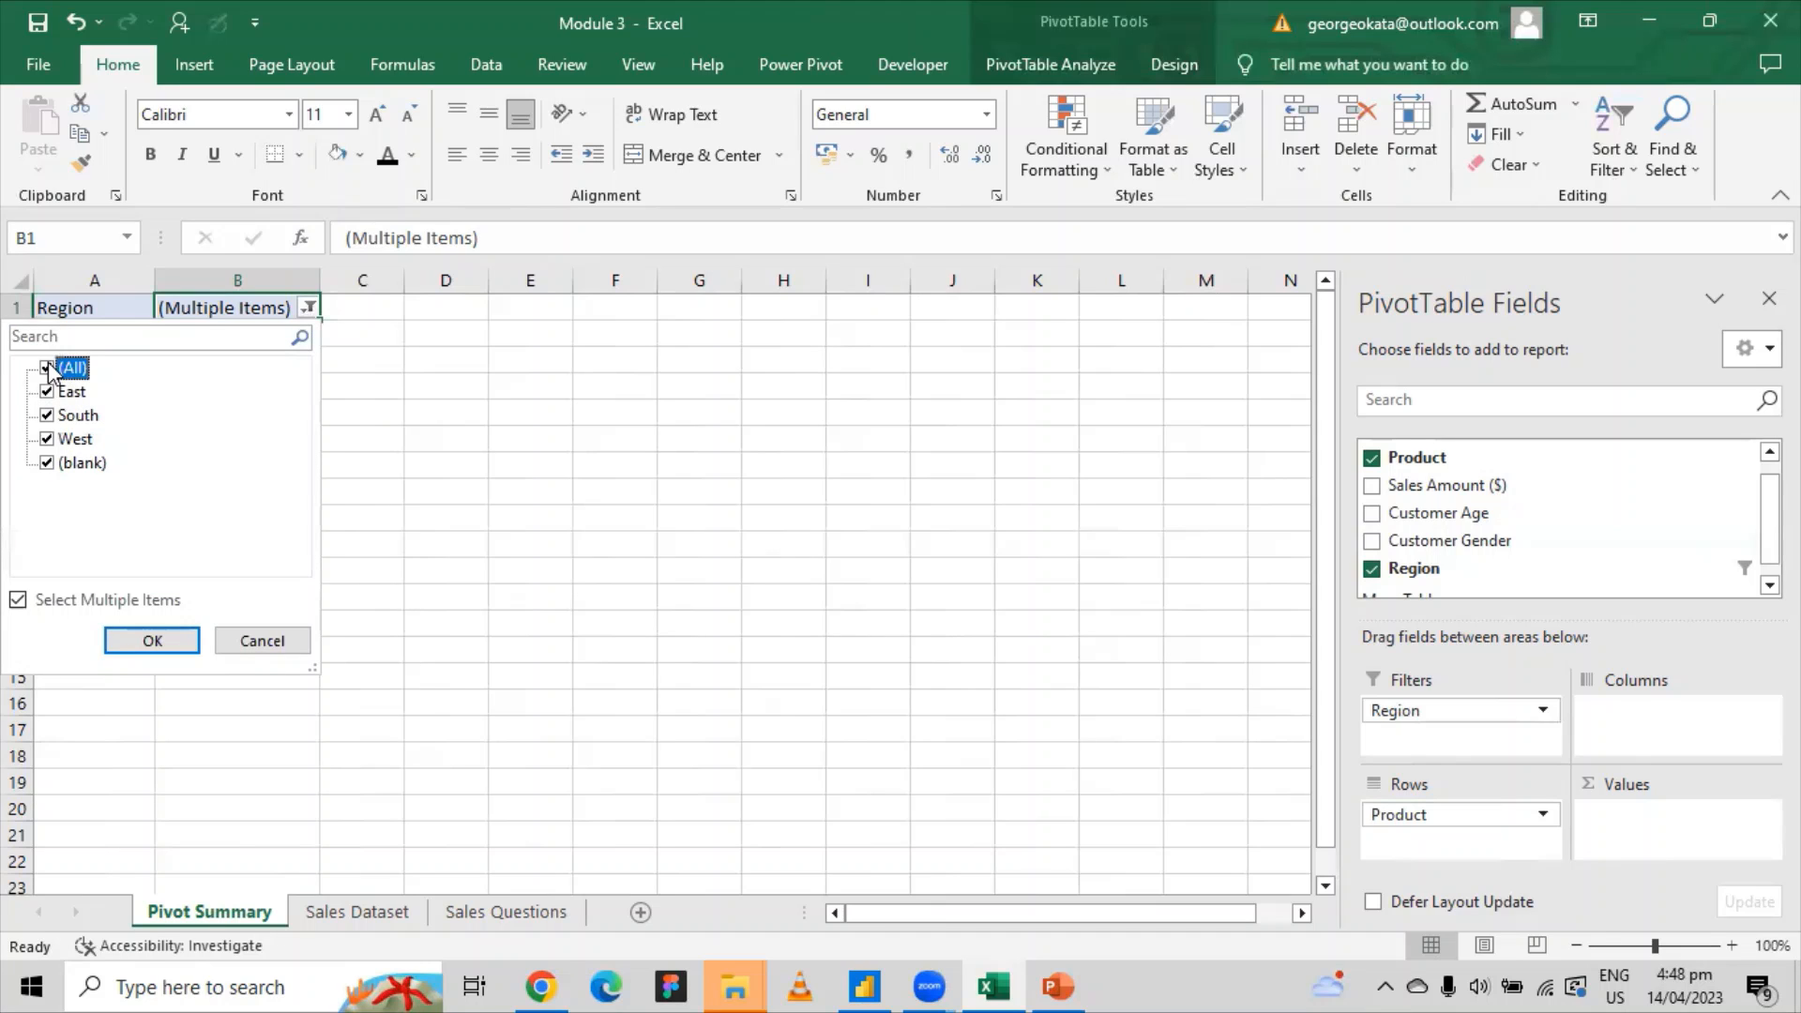
click(153, 641)
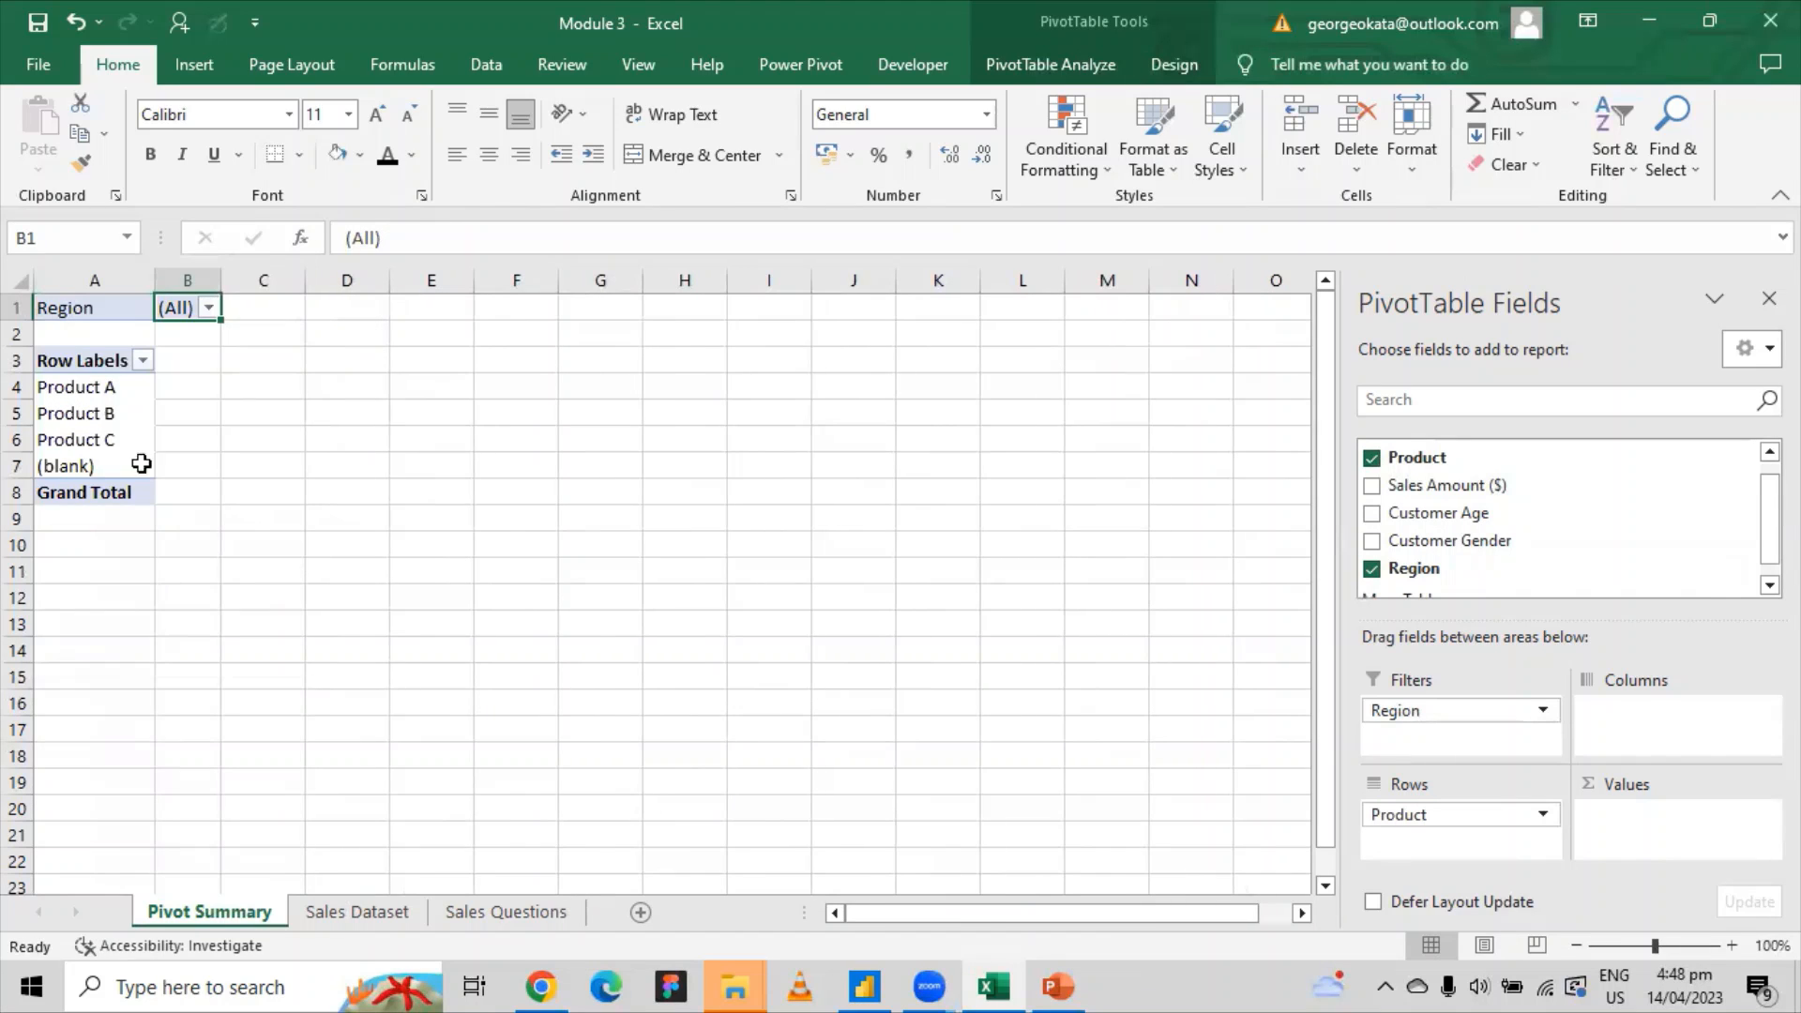
Look at the Region filter choices and compare them with the source data on the Sales Dataset sheet.
click(208, 308)
click(399, 912)
click(394, 913)
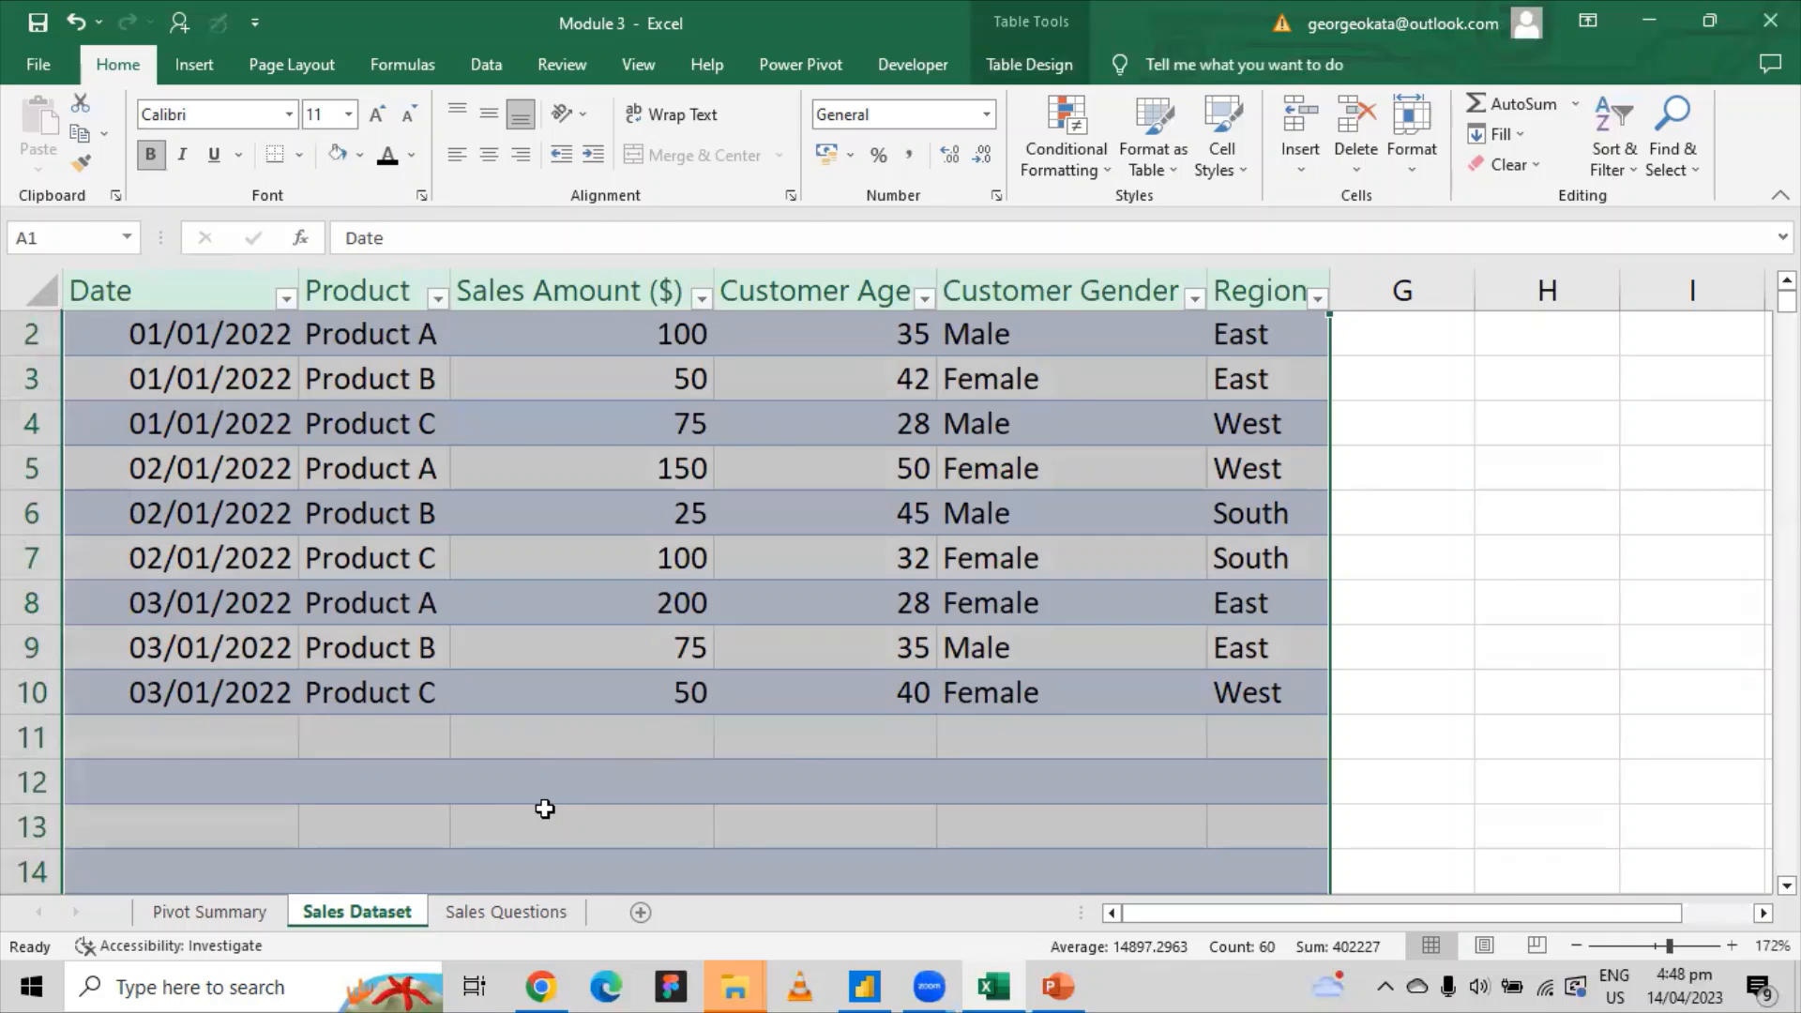
Exclude the (blank) item from the PivotTable's Region filter on the Pivot Summary sheet.
click(250, 912)
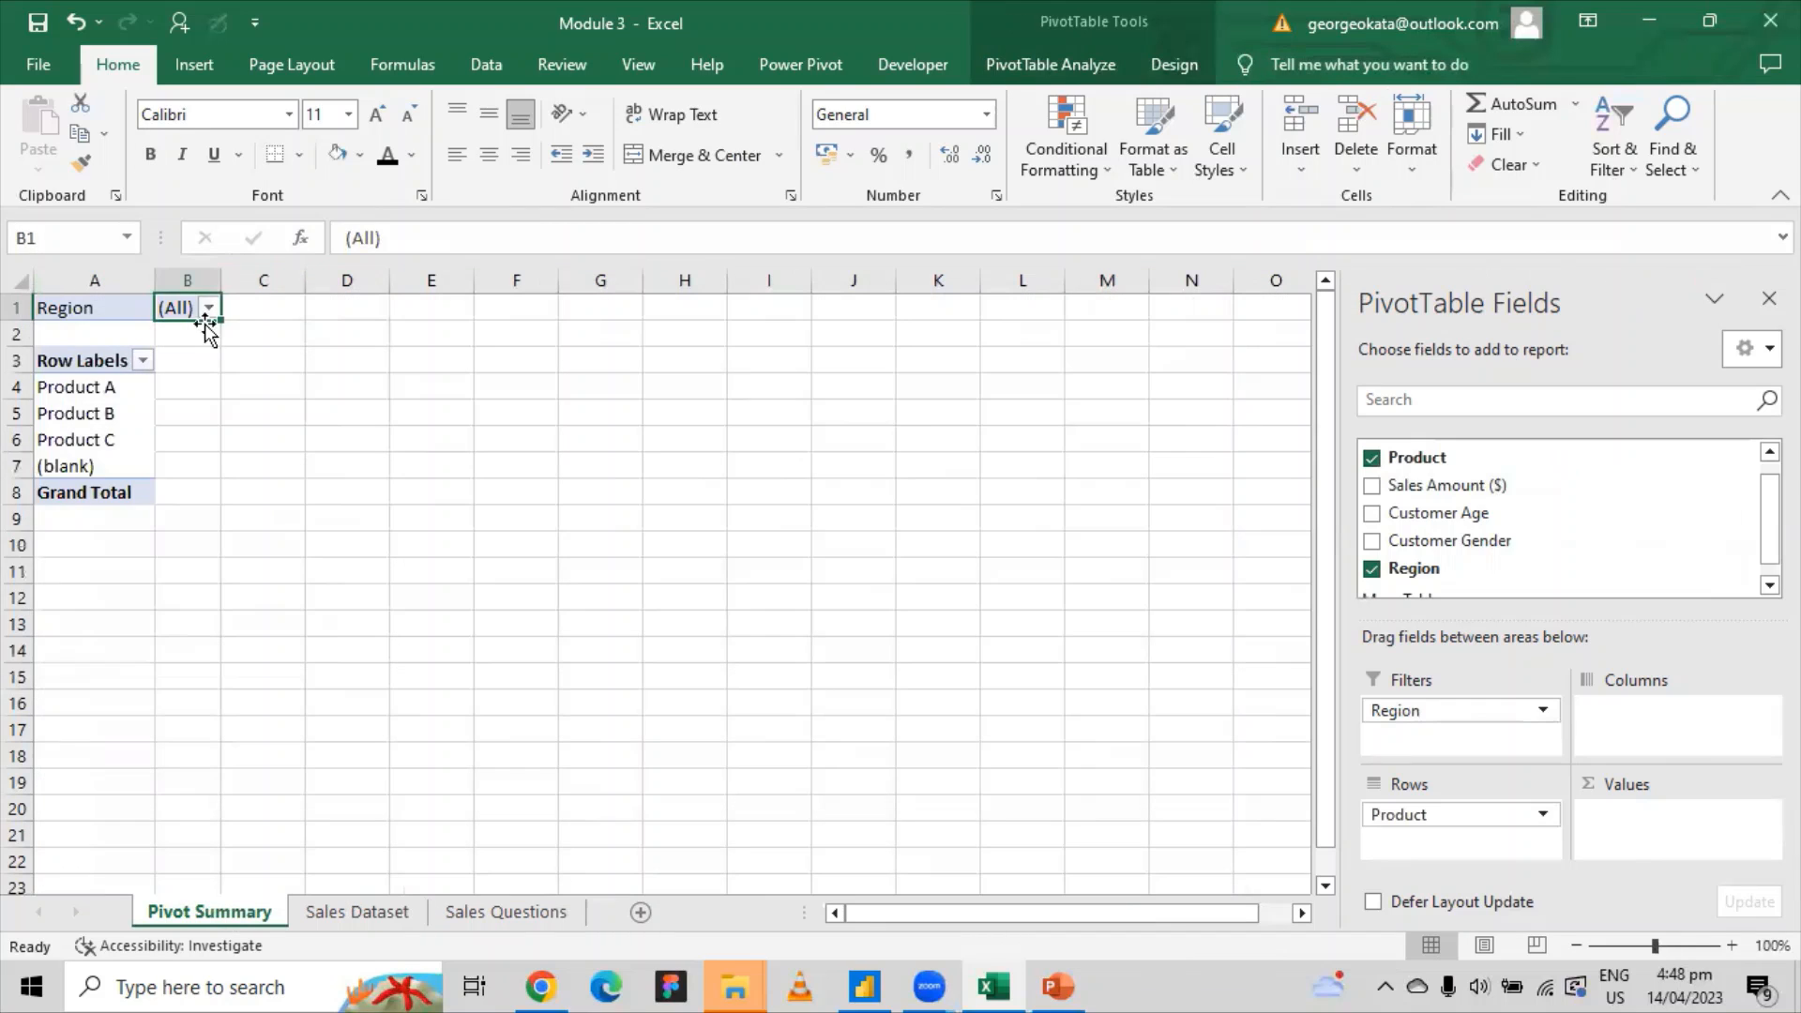
click(208, 308)
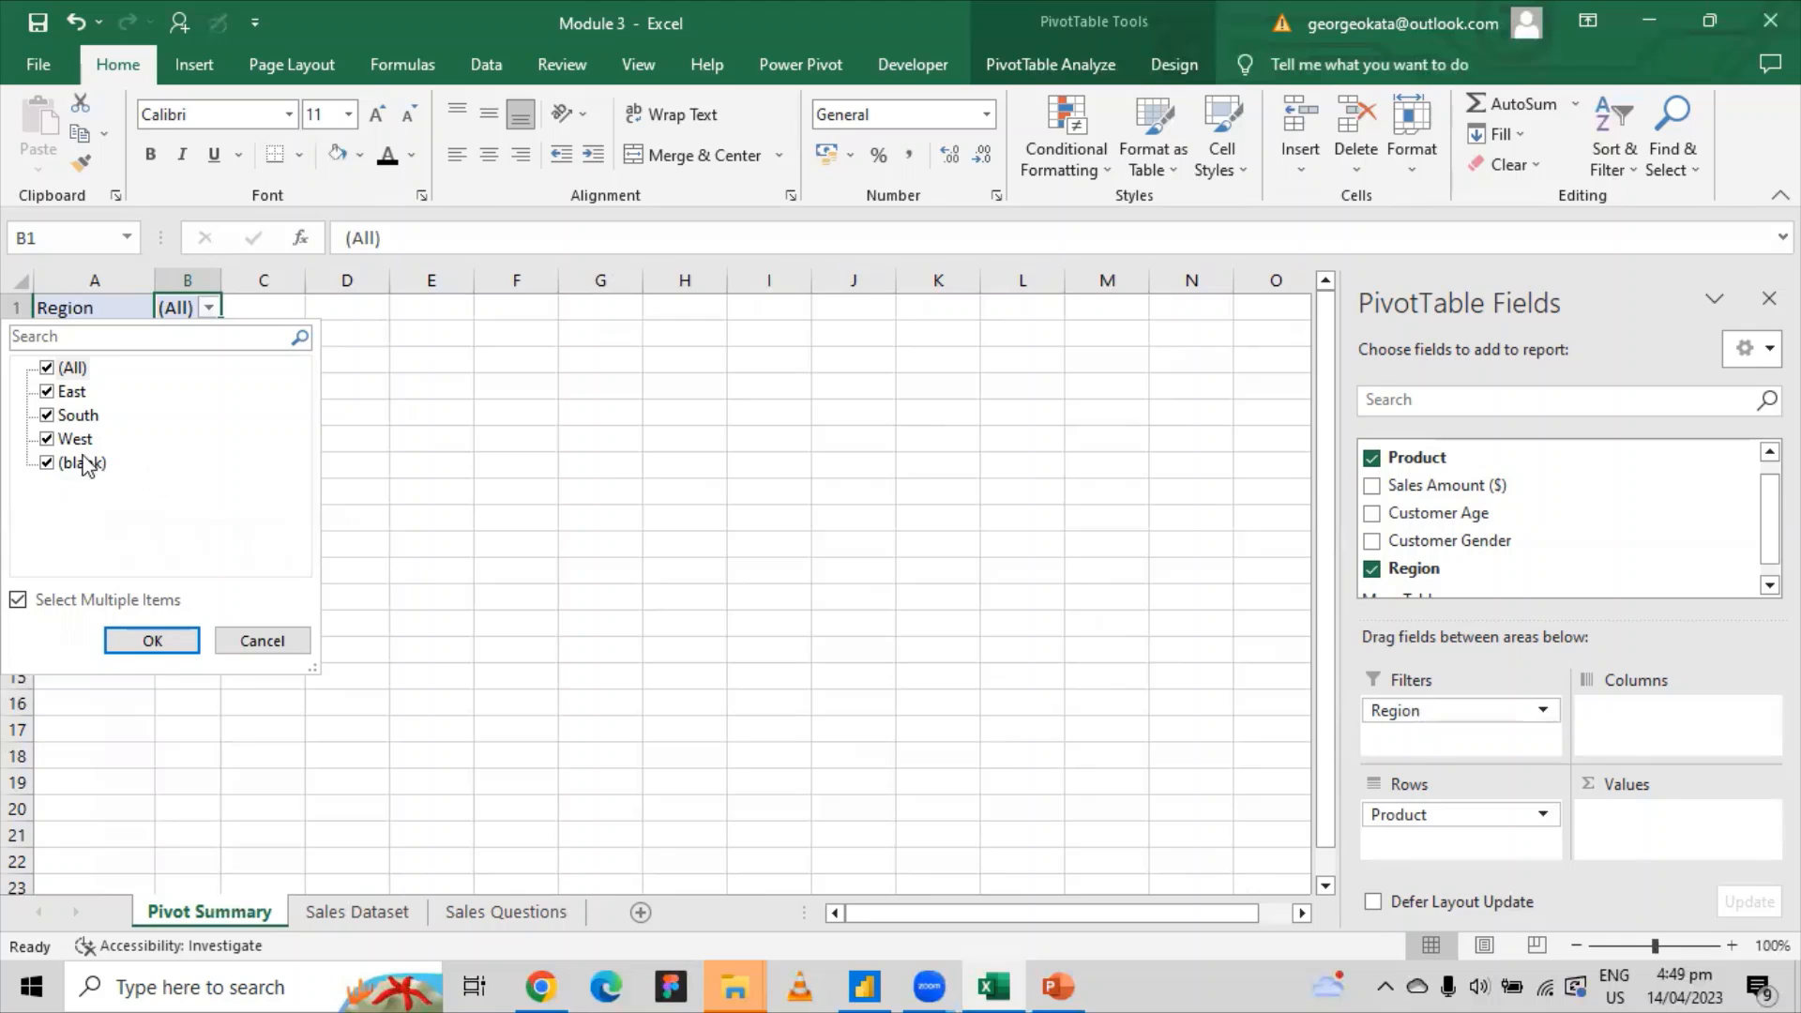
click(46, 463)
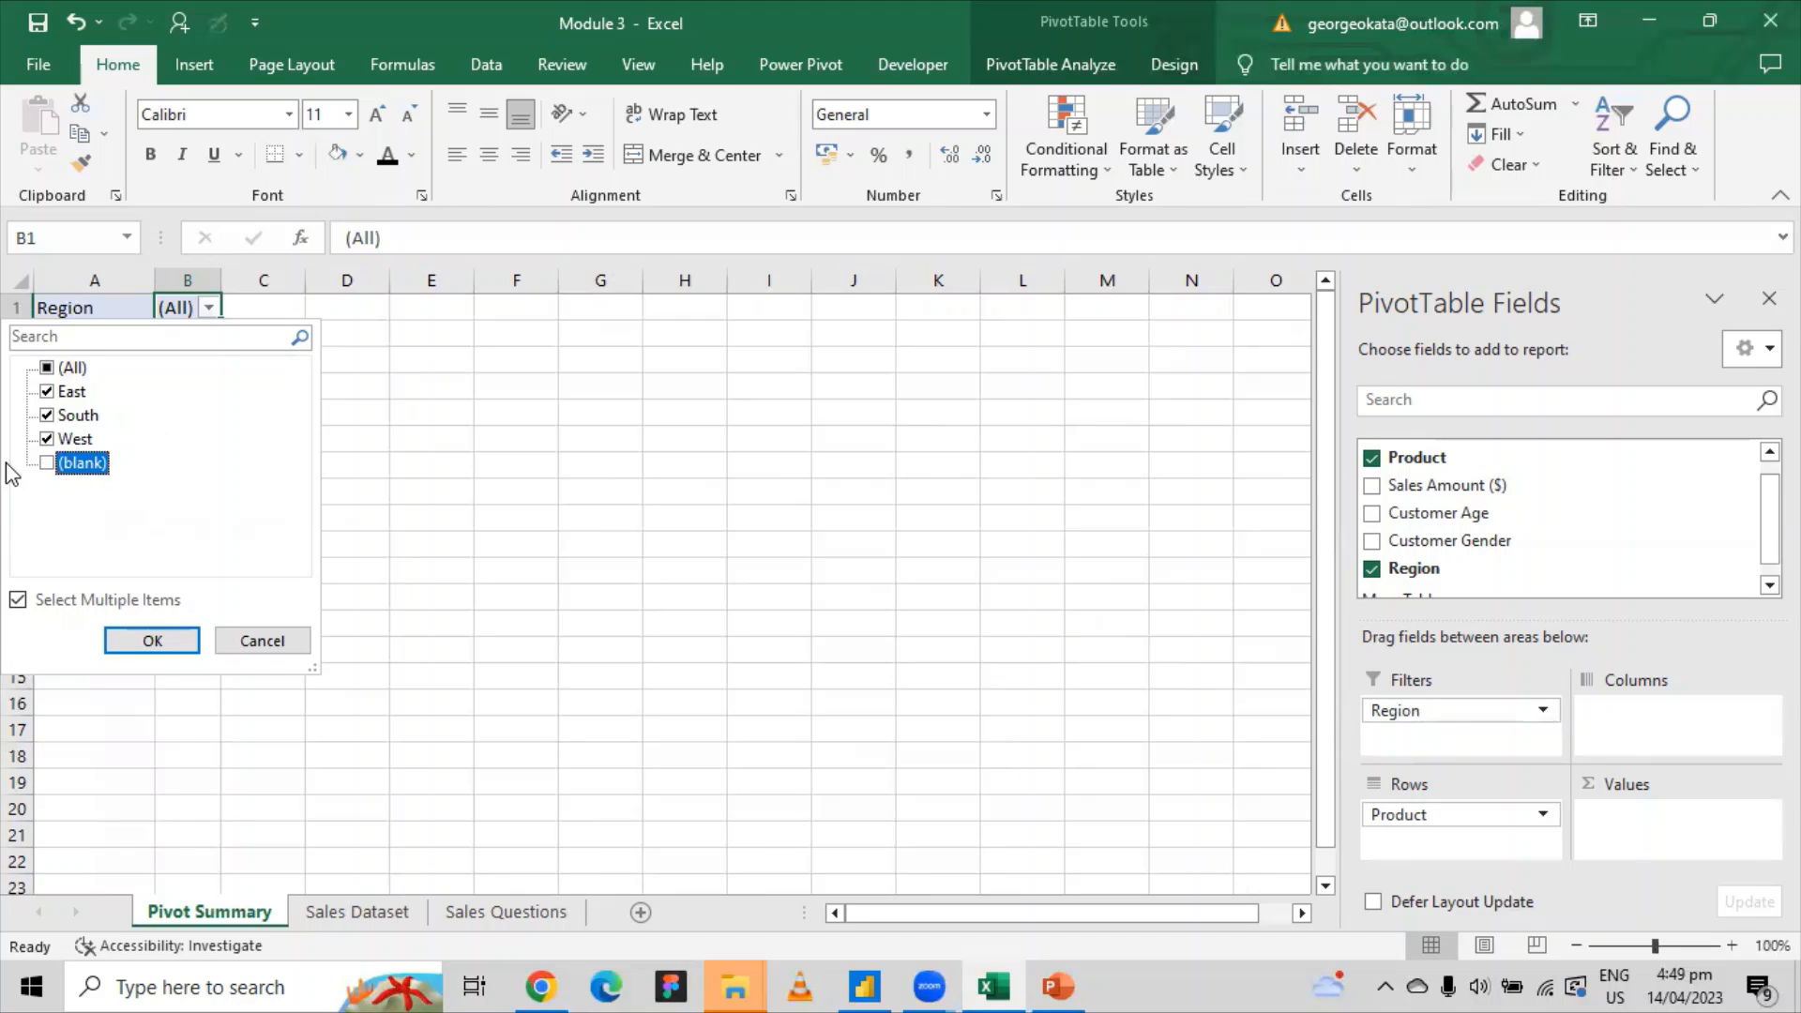
click(155, 642)
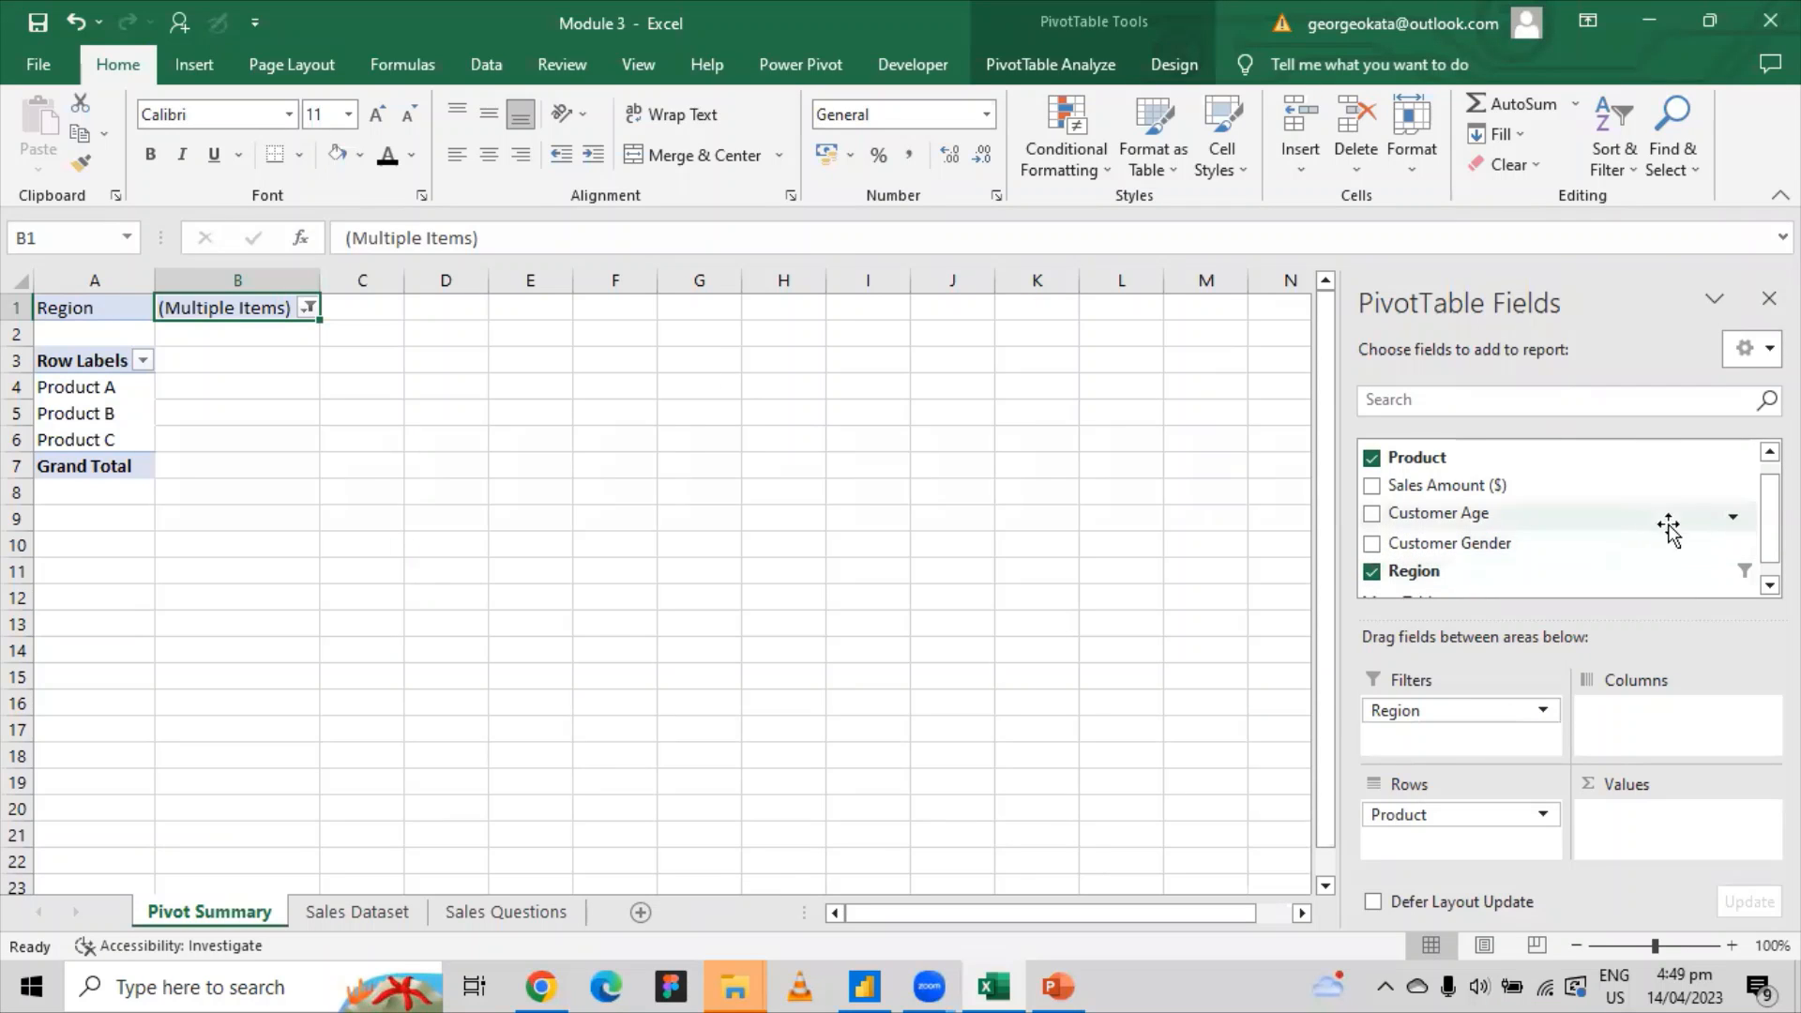
Add Customer Gender to the PivotTable's Columns and Sales Amount ($) to its Values, and narrow column B.
drag(1495, 547, 1666, 725)
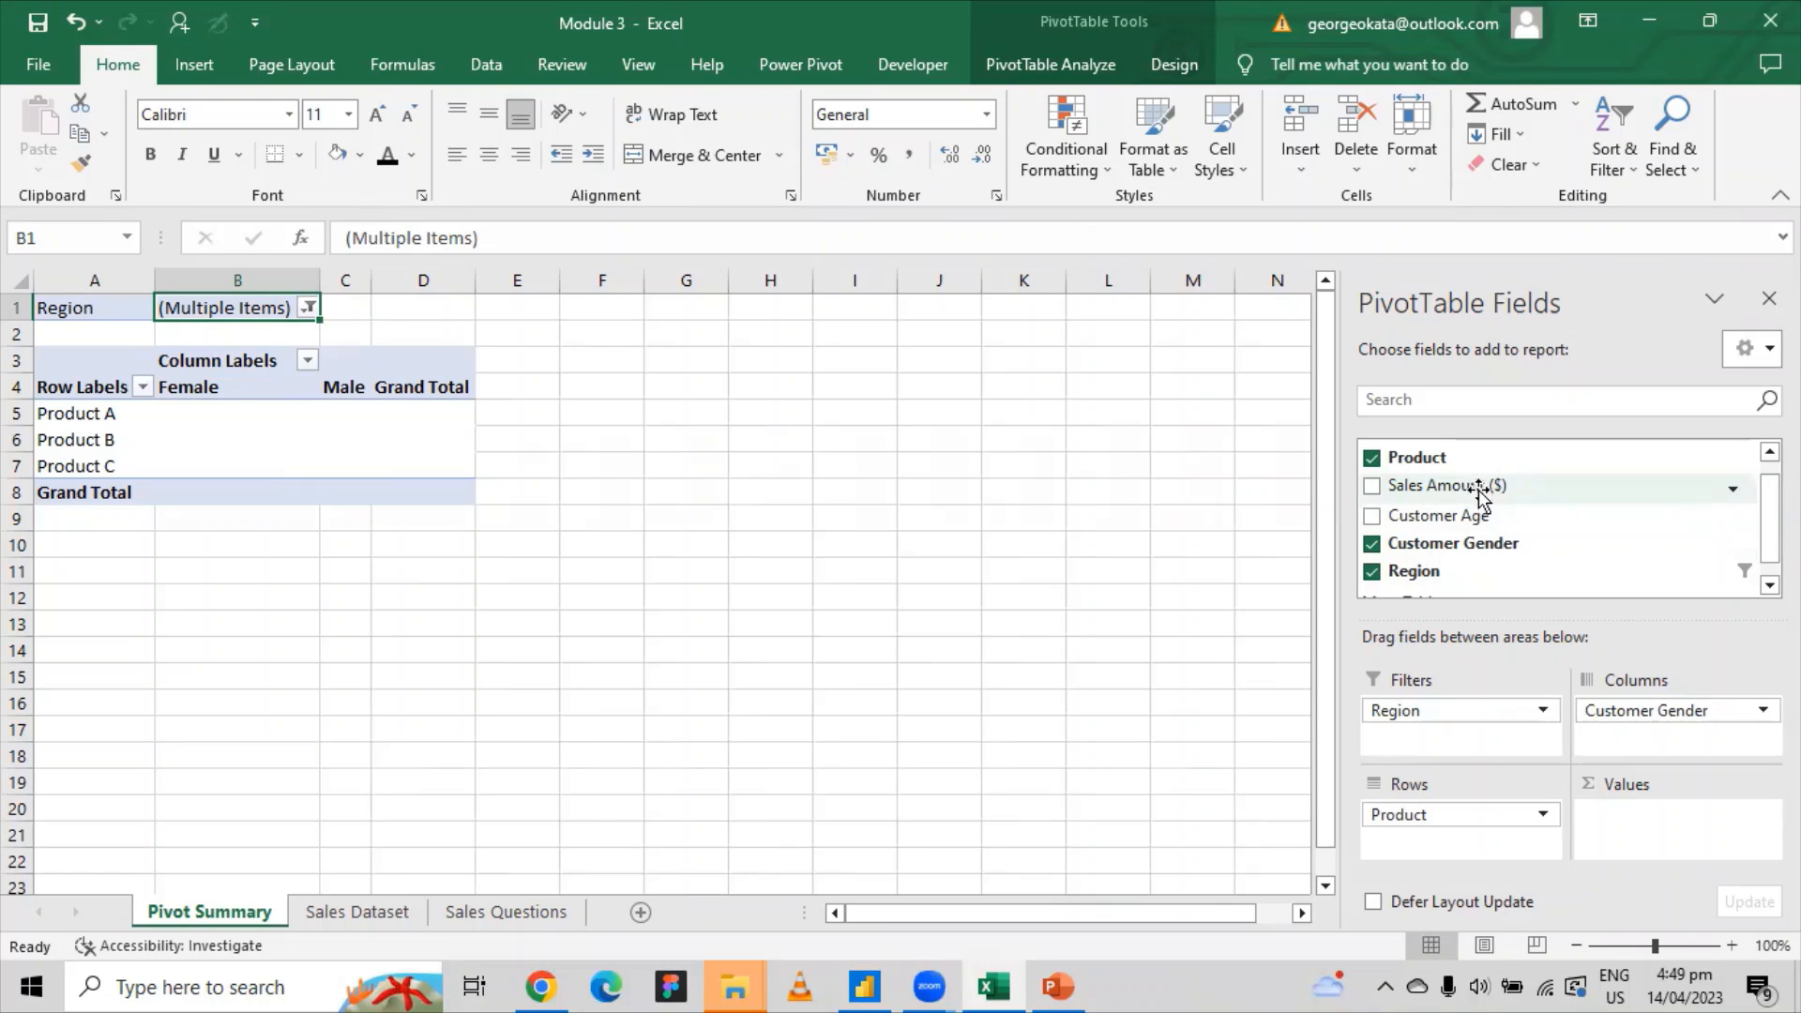
drag(1487, 486, 1664, 832)
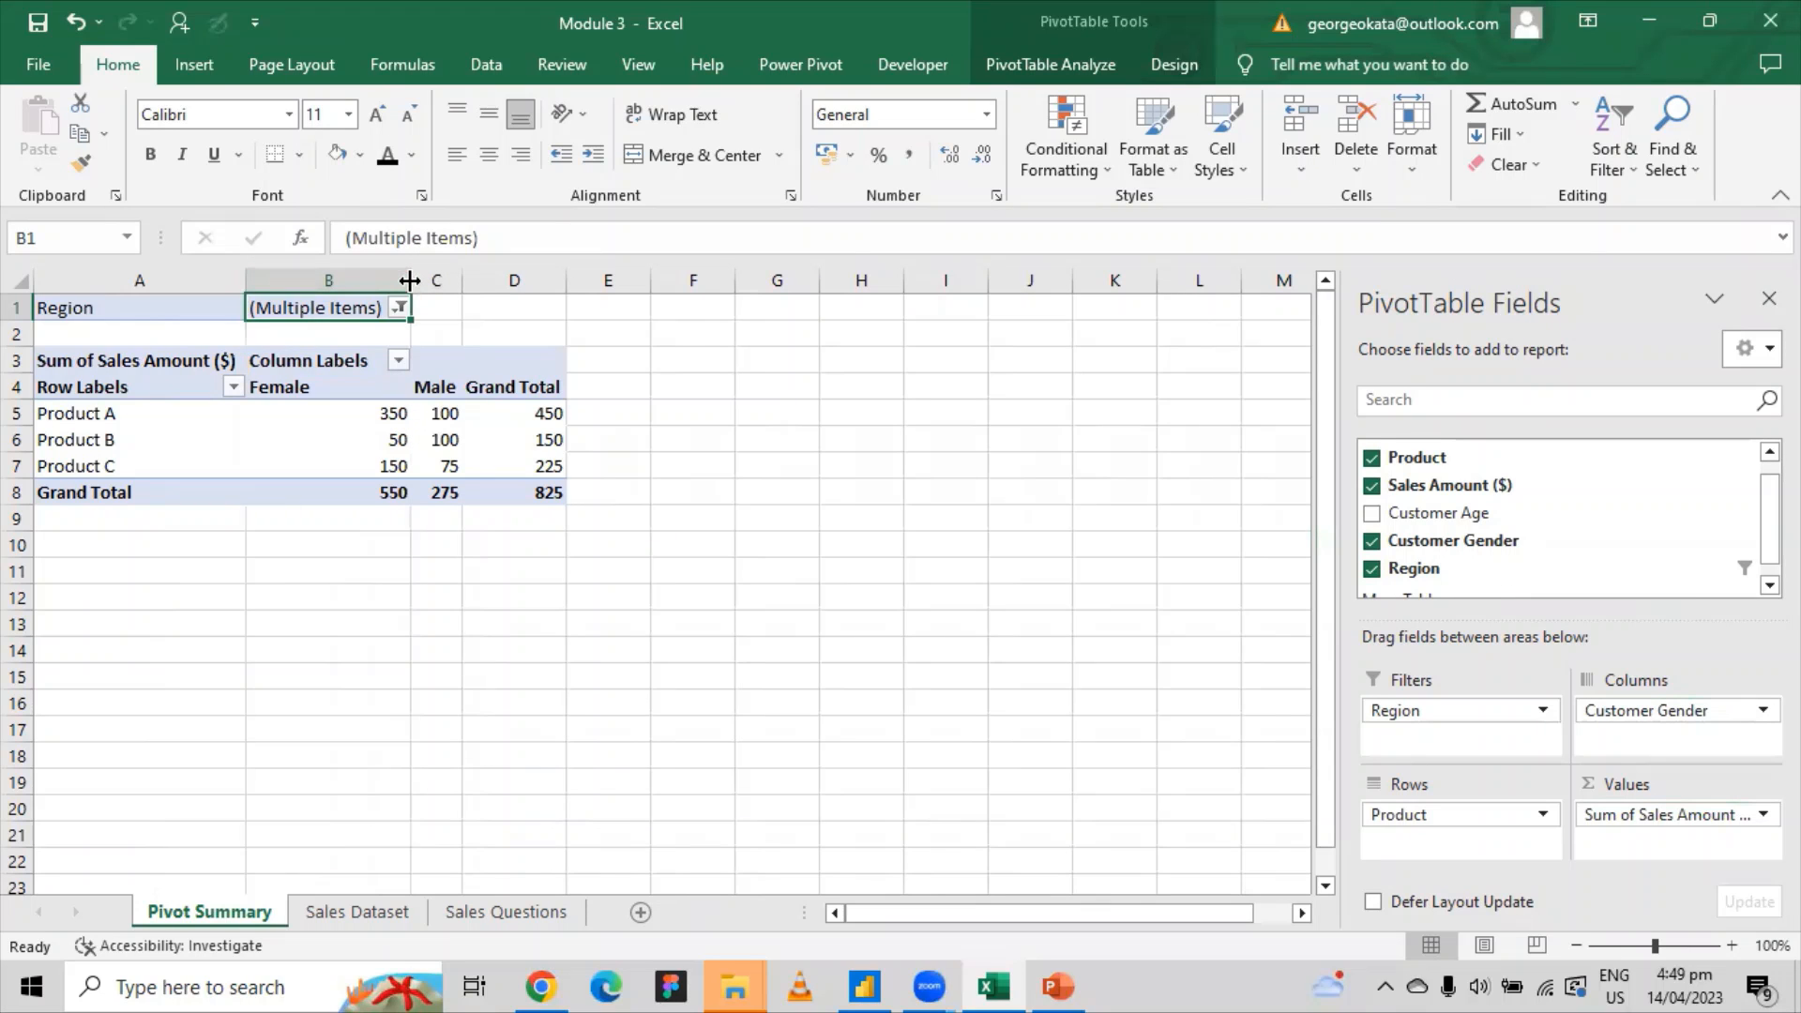
drag(409, 281, 318, 285)
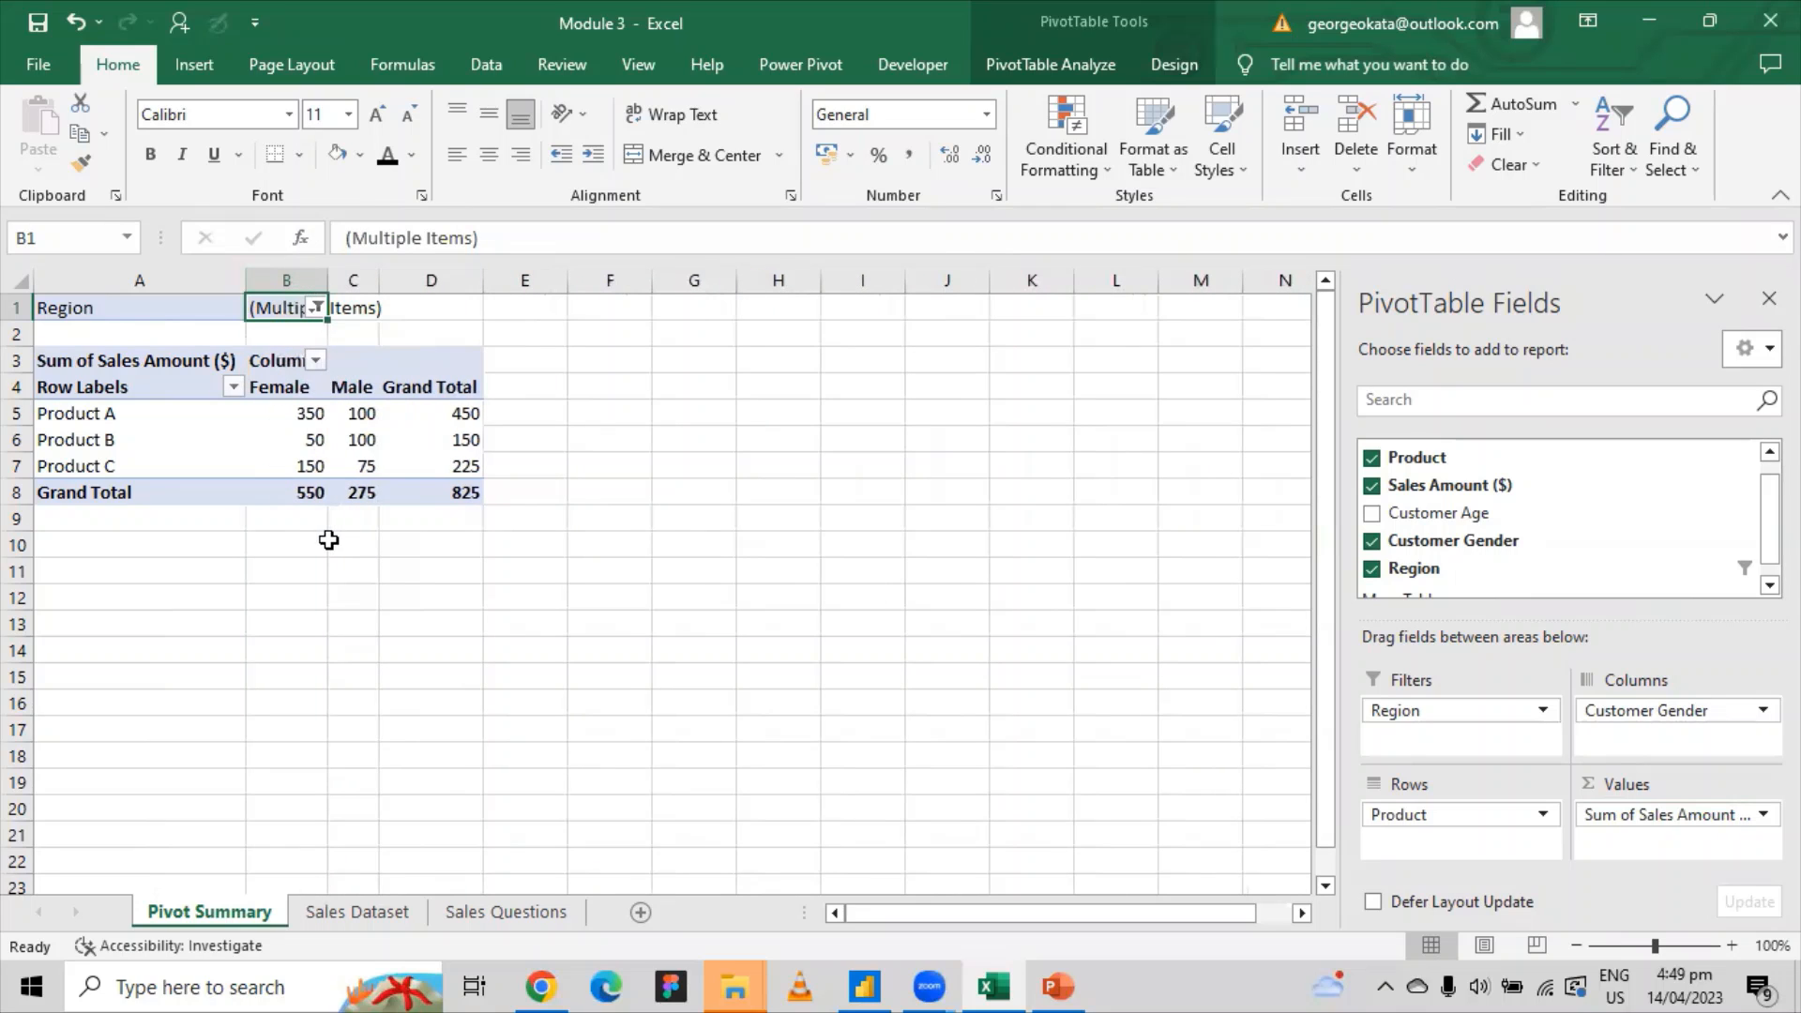
Examine the PivotTable's sales amounts for each product by female and male customers.
click(292, 414)
mouse_move(292, 413)
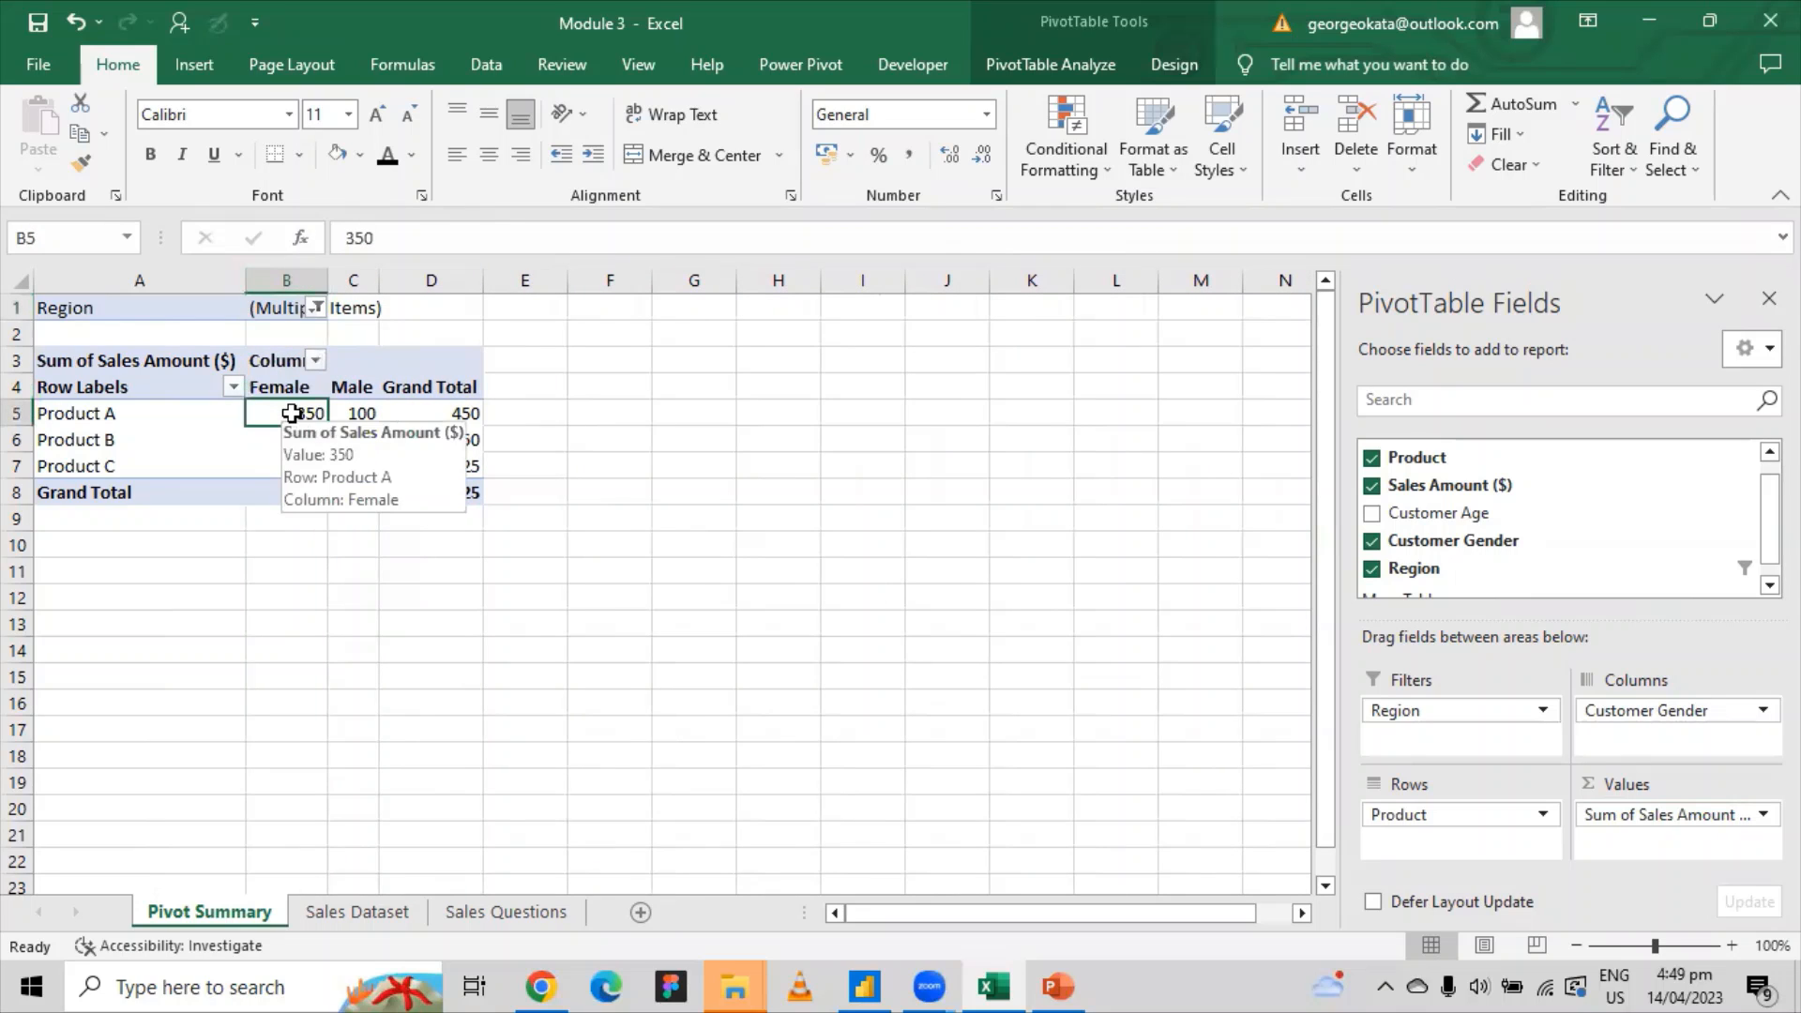
click(84, 413)
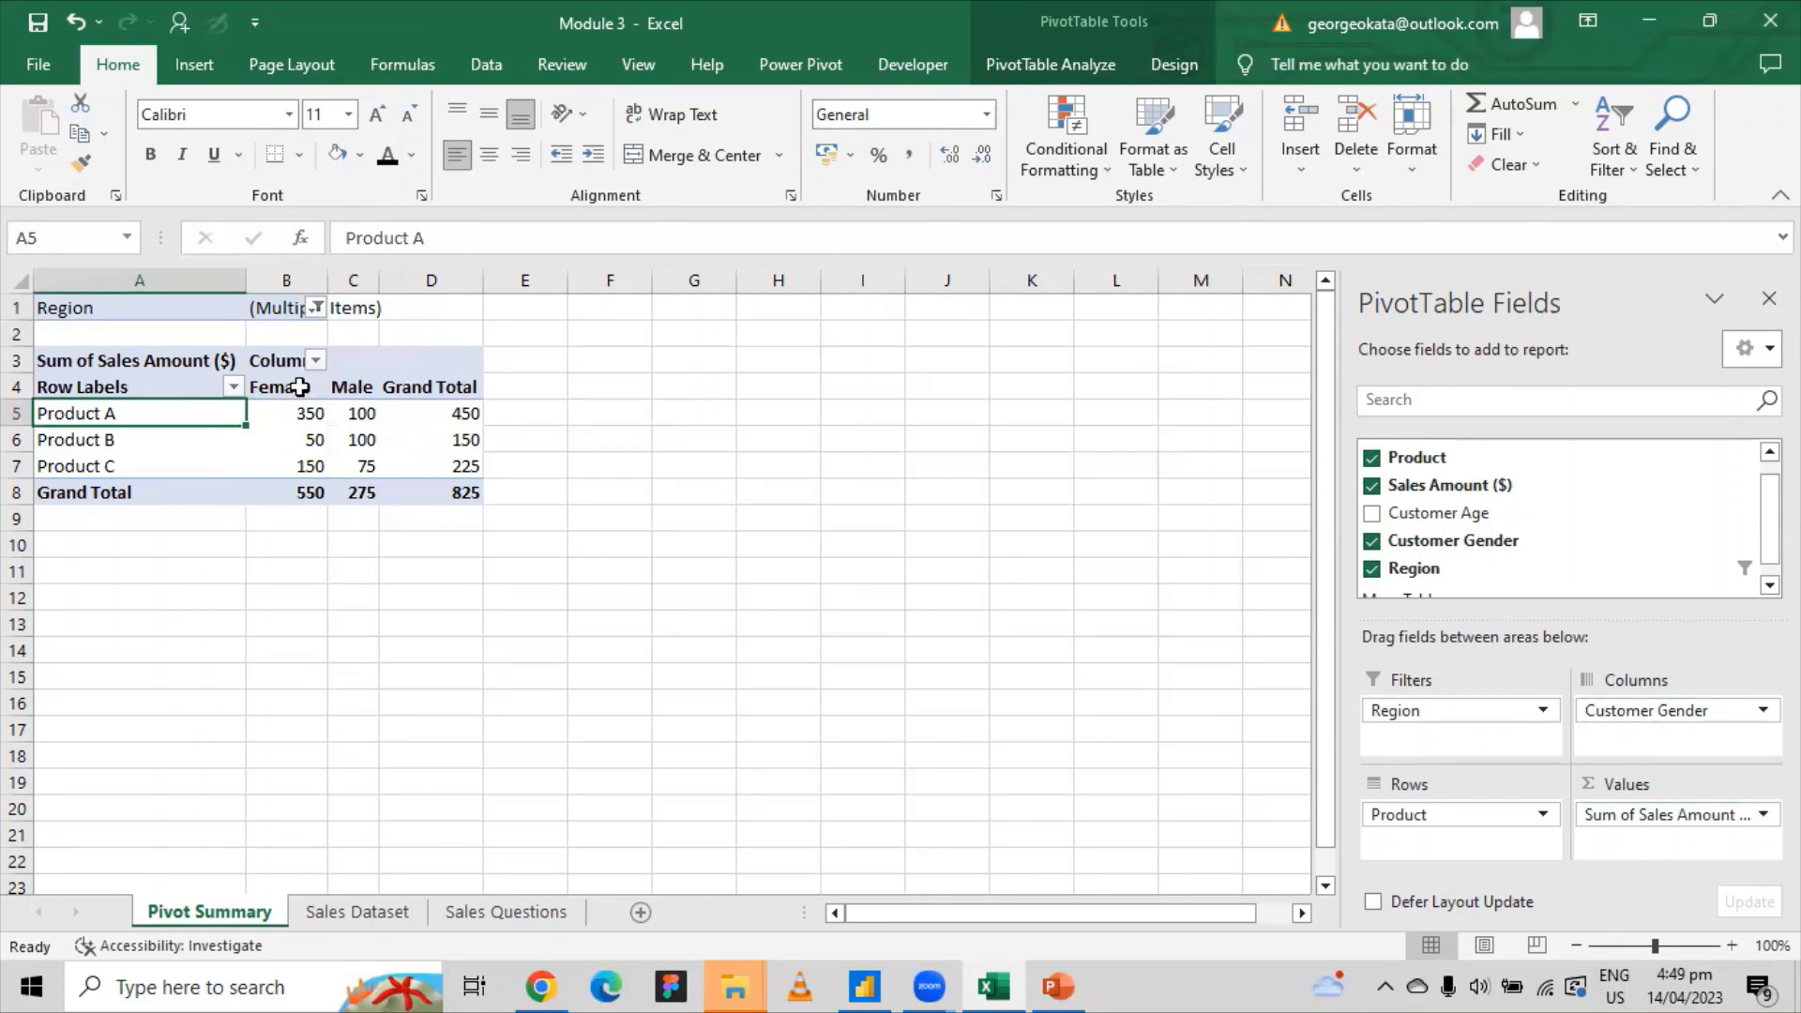
click(308, 411)
mouse_move(308, 410)
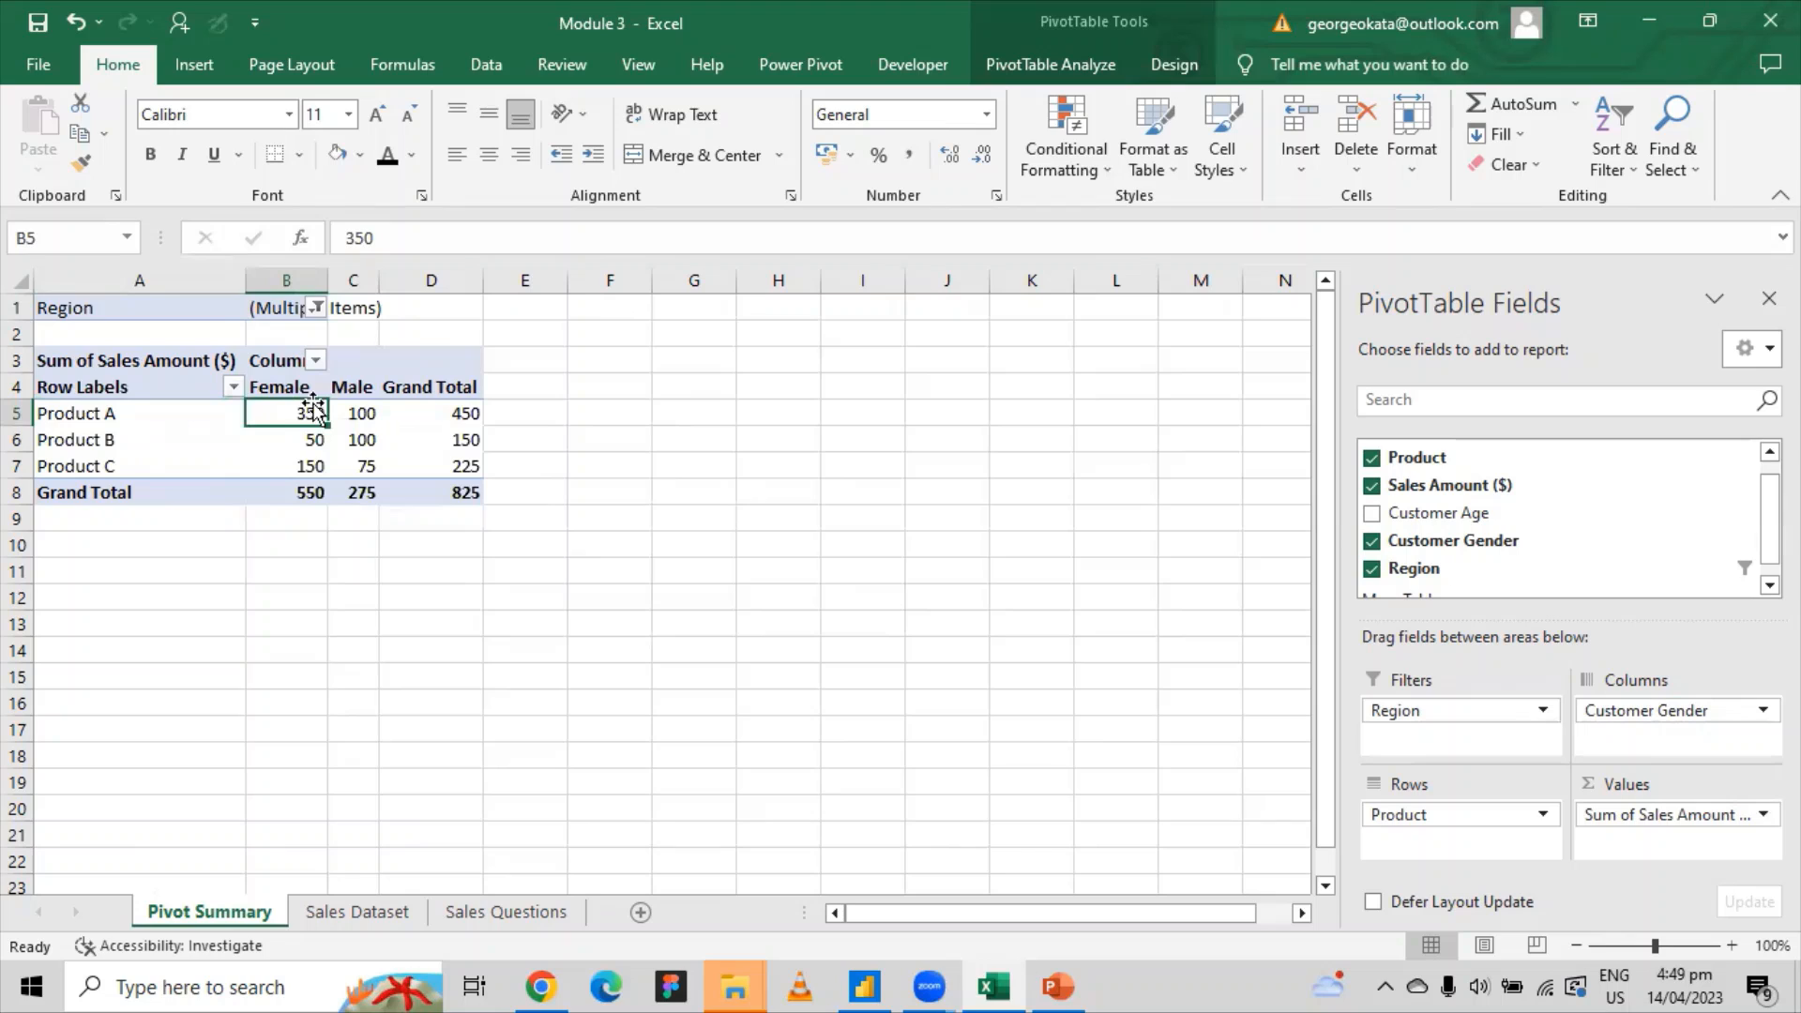
click(277, 385)
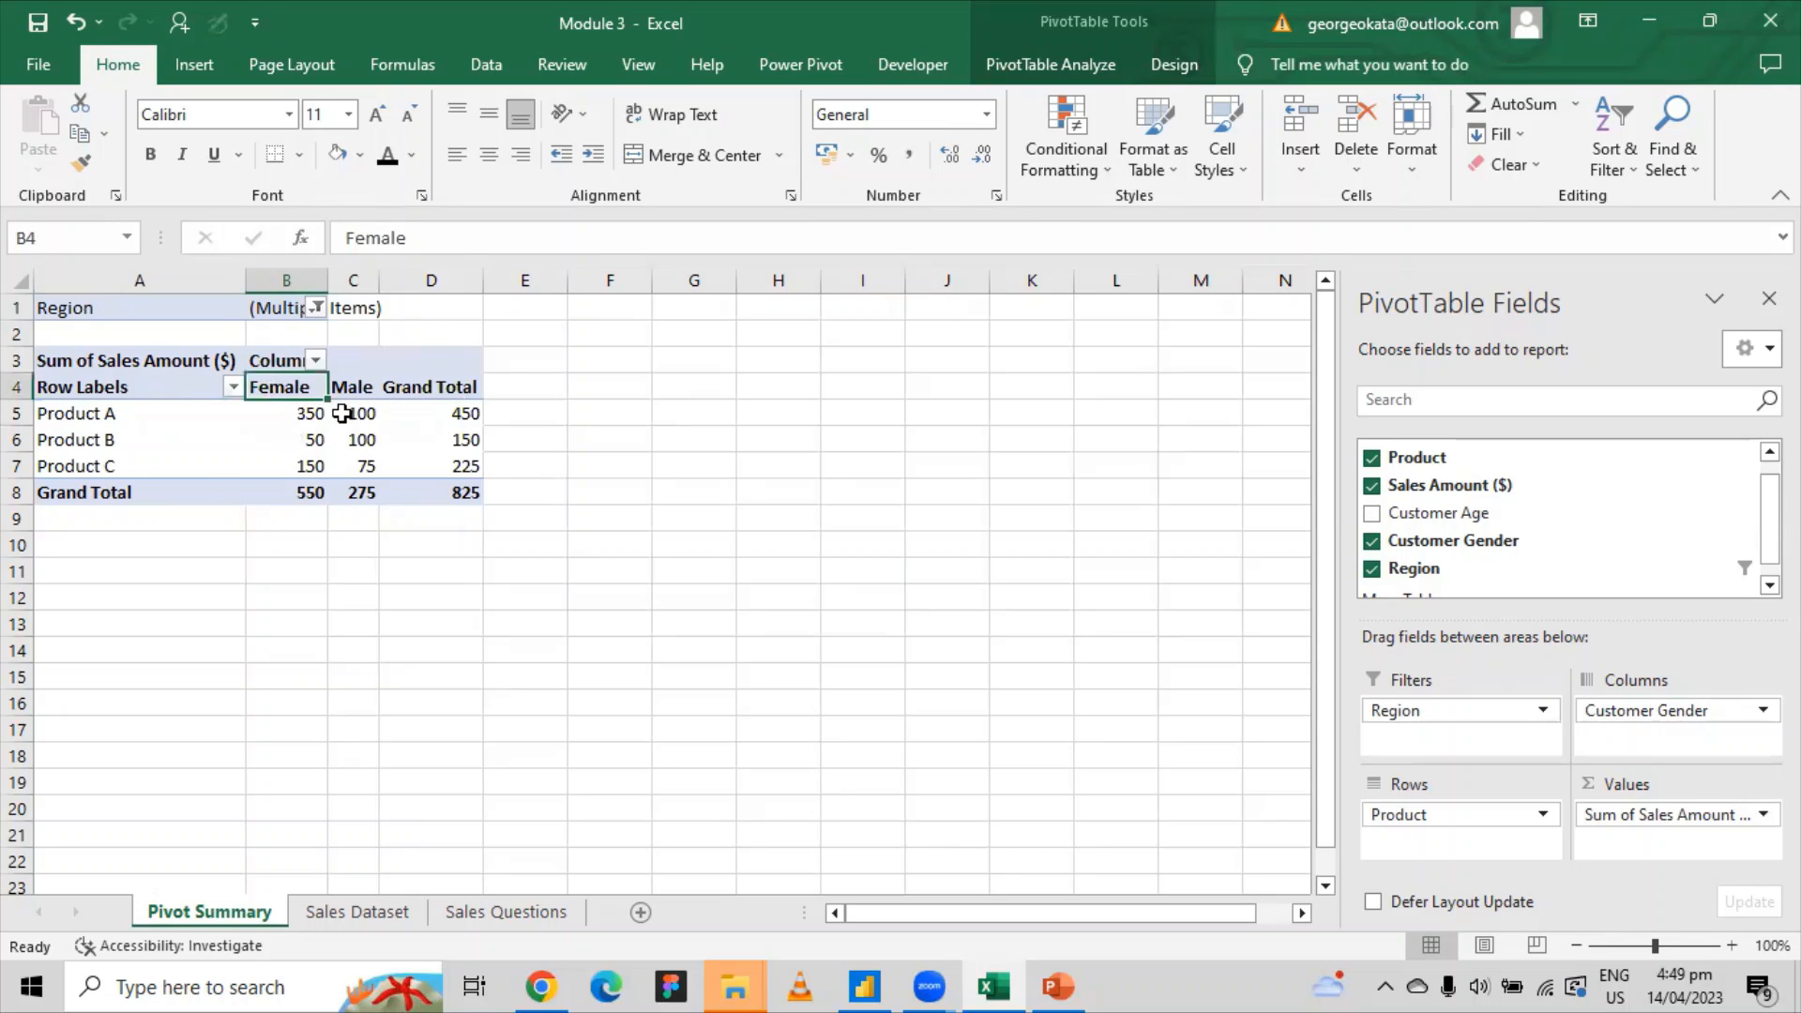
click(354, 411)
mouse_move(355, 411)
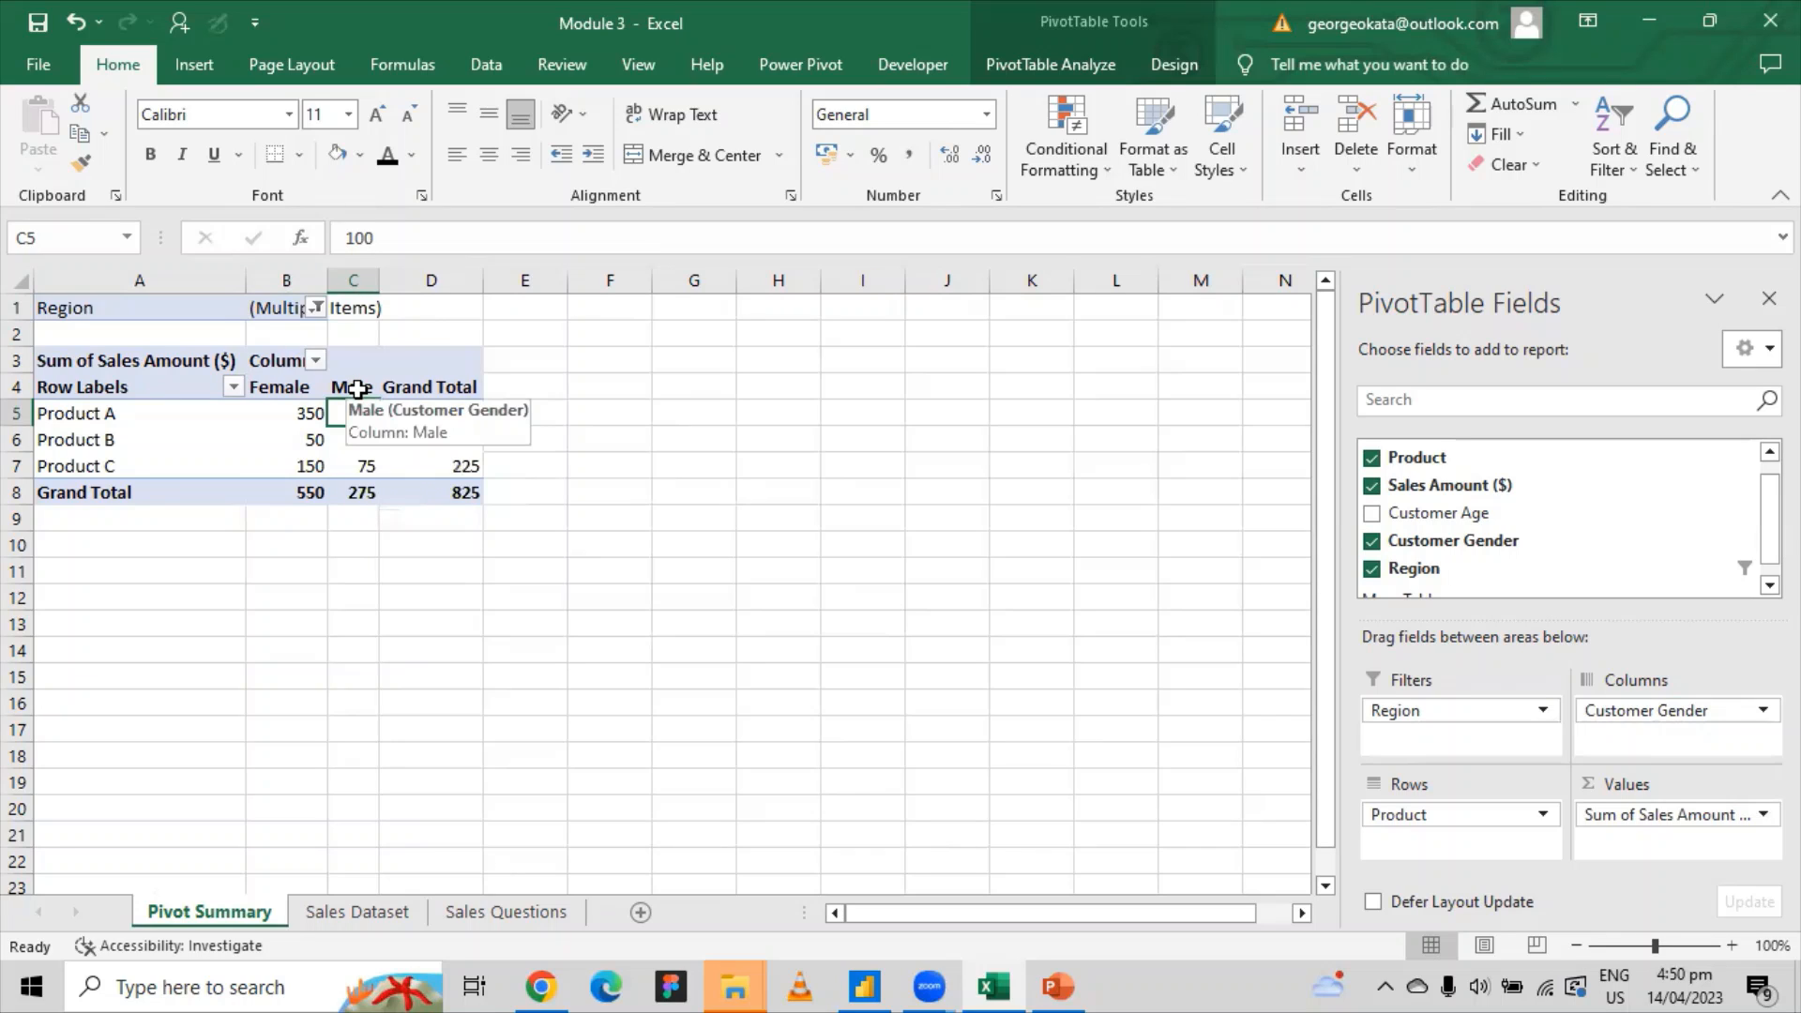
click(357, 389)
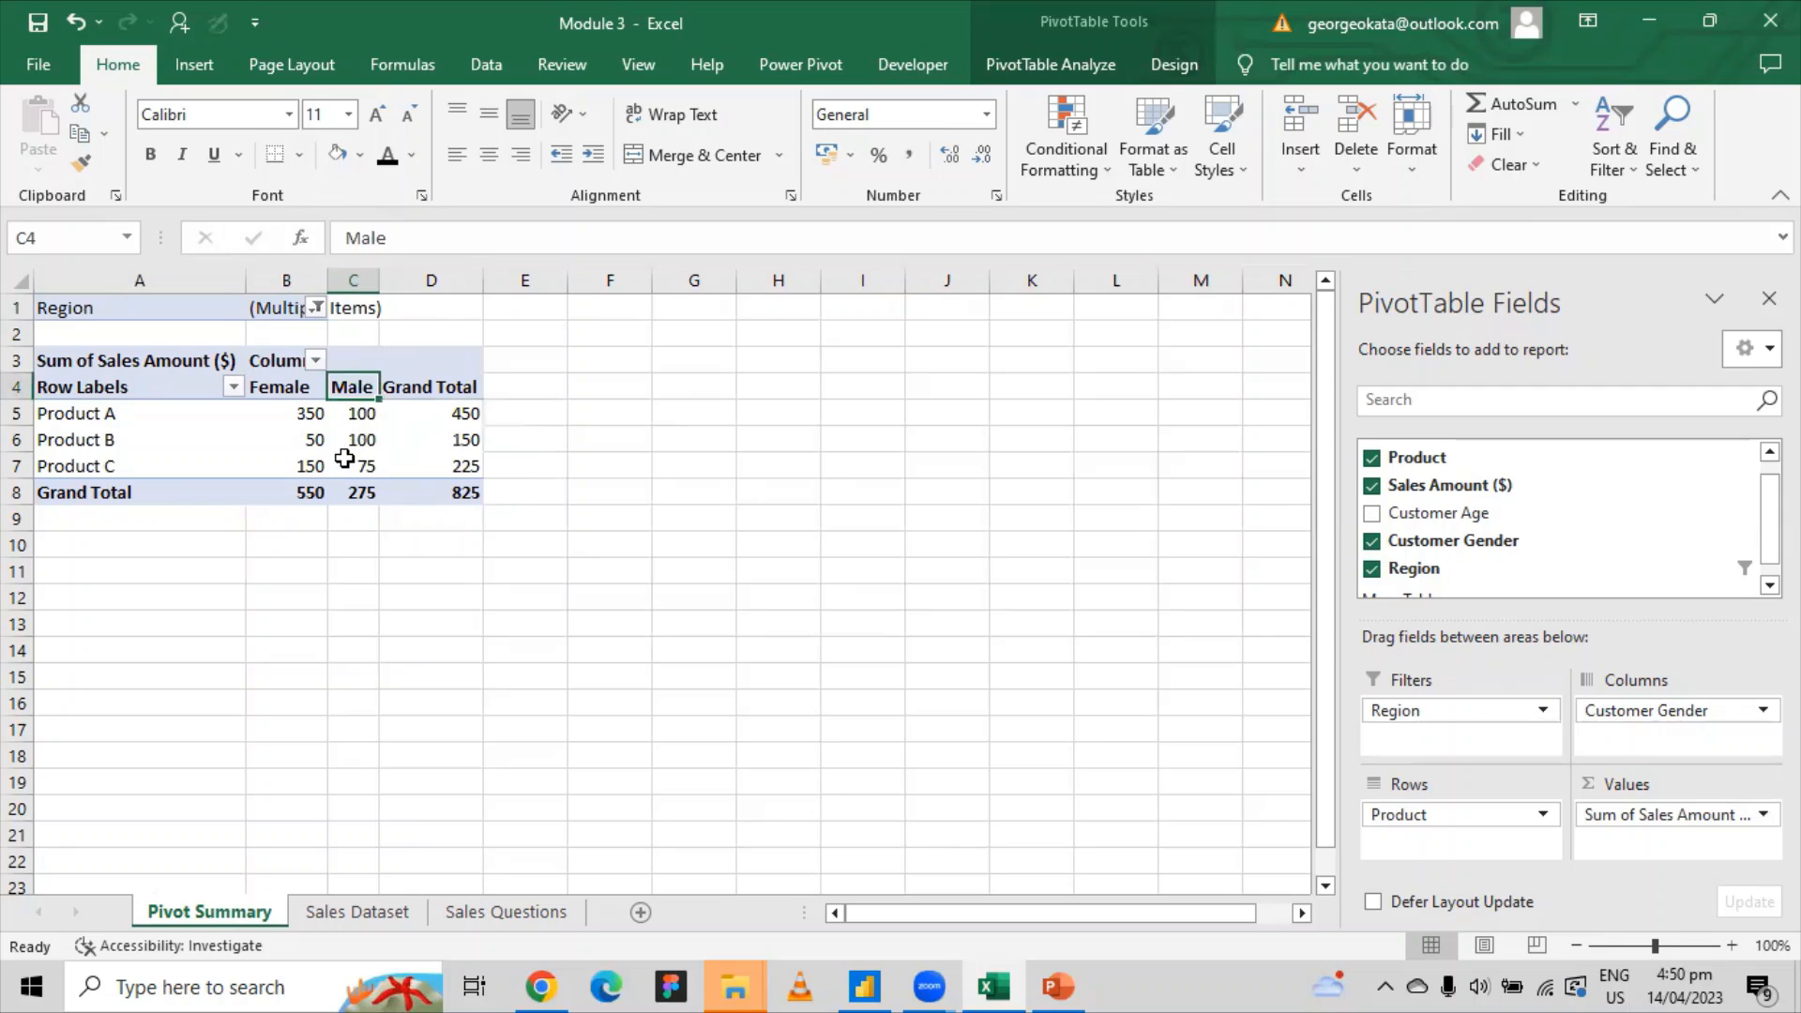
mouse_move(345, 458)
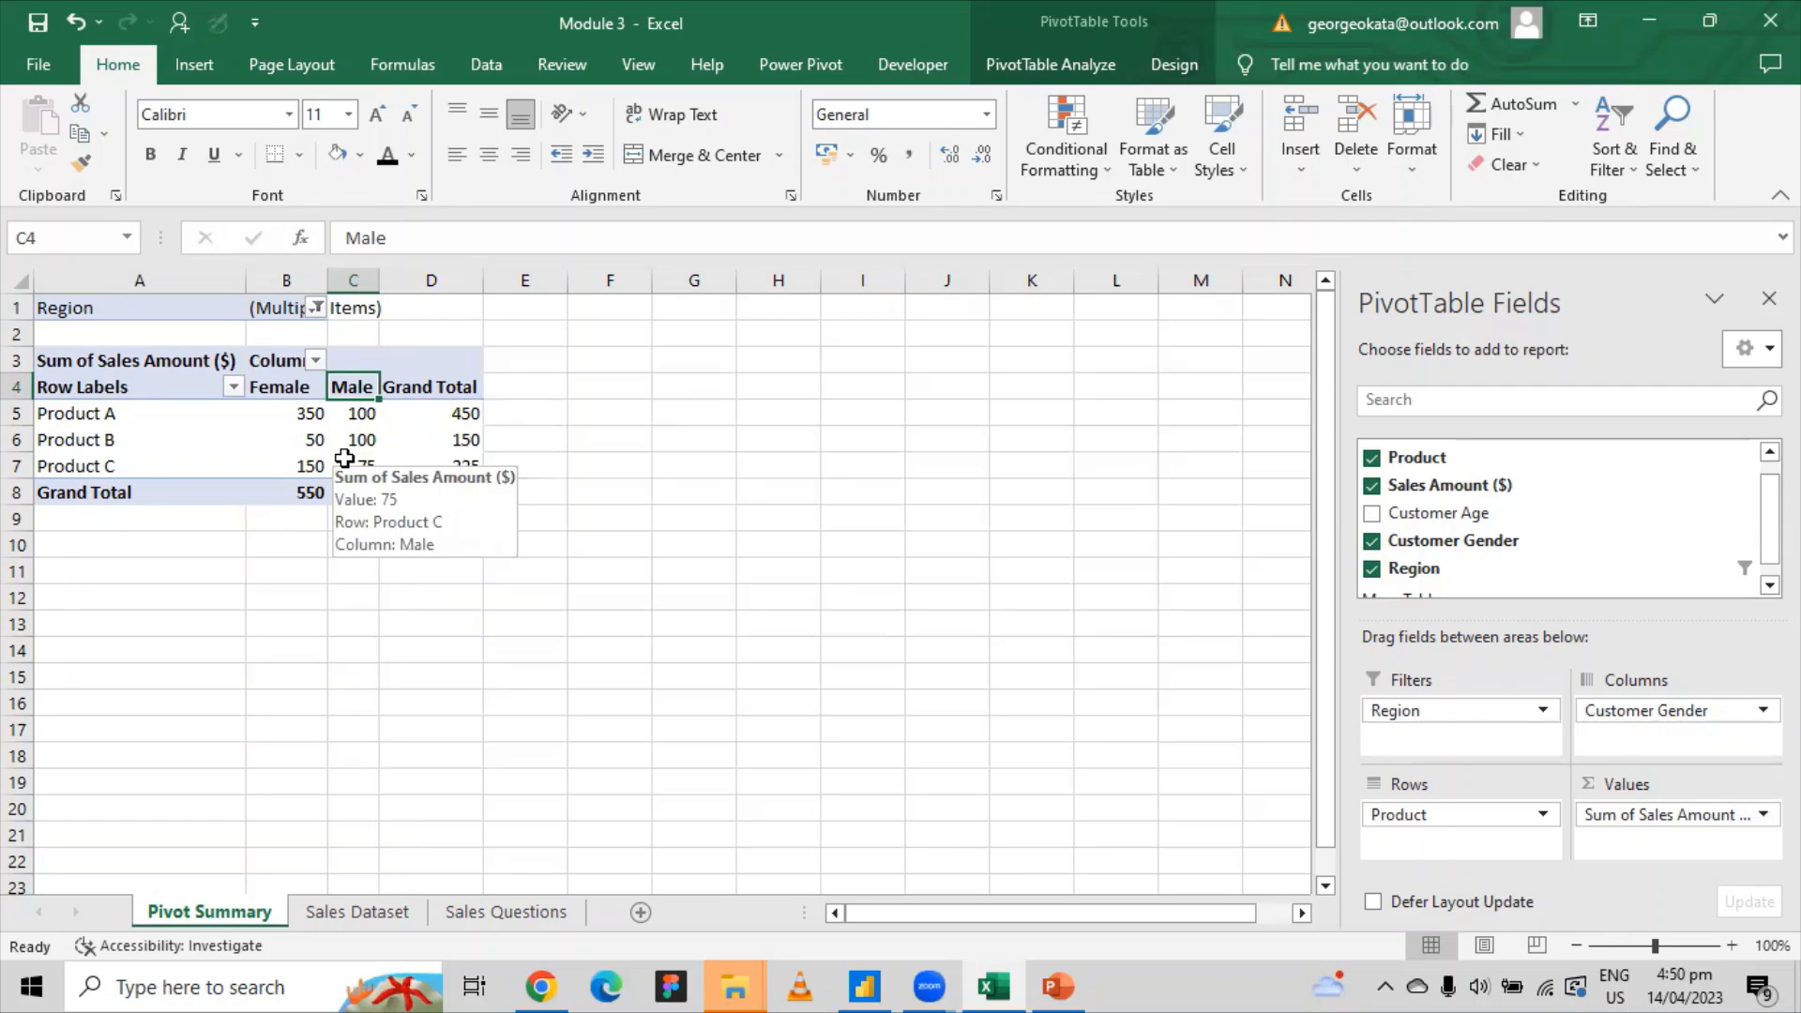
Check the source rows on the Sales Dataset sheet against the PivotTable's Product B row and overall grand total.
click(357, 910)
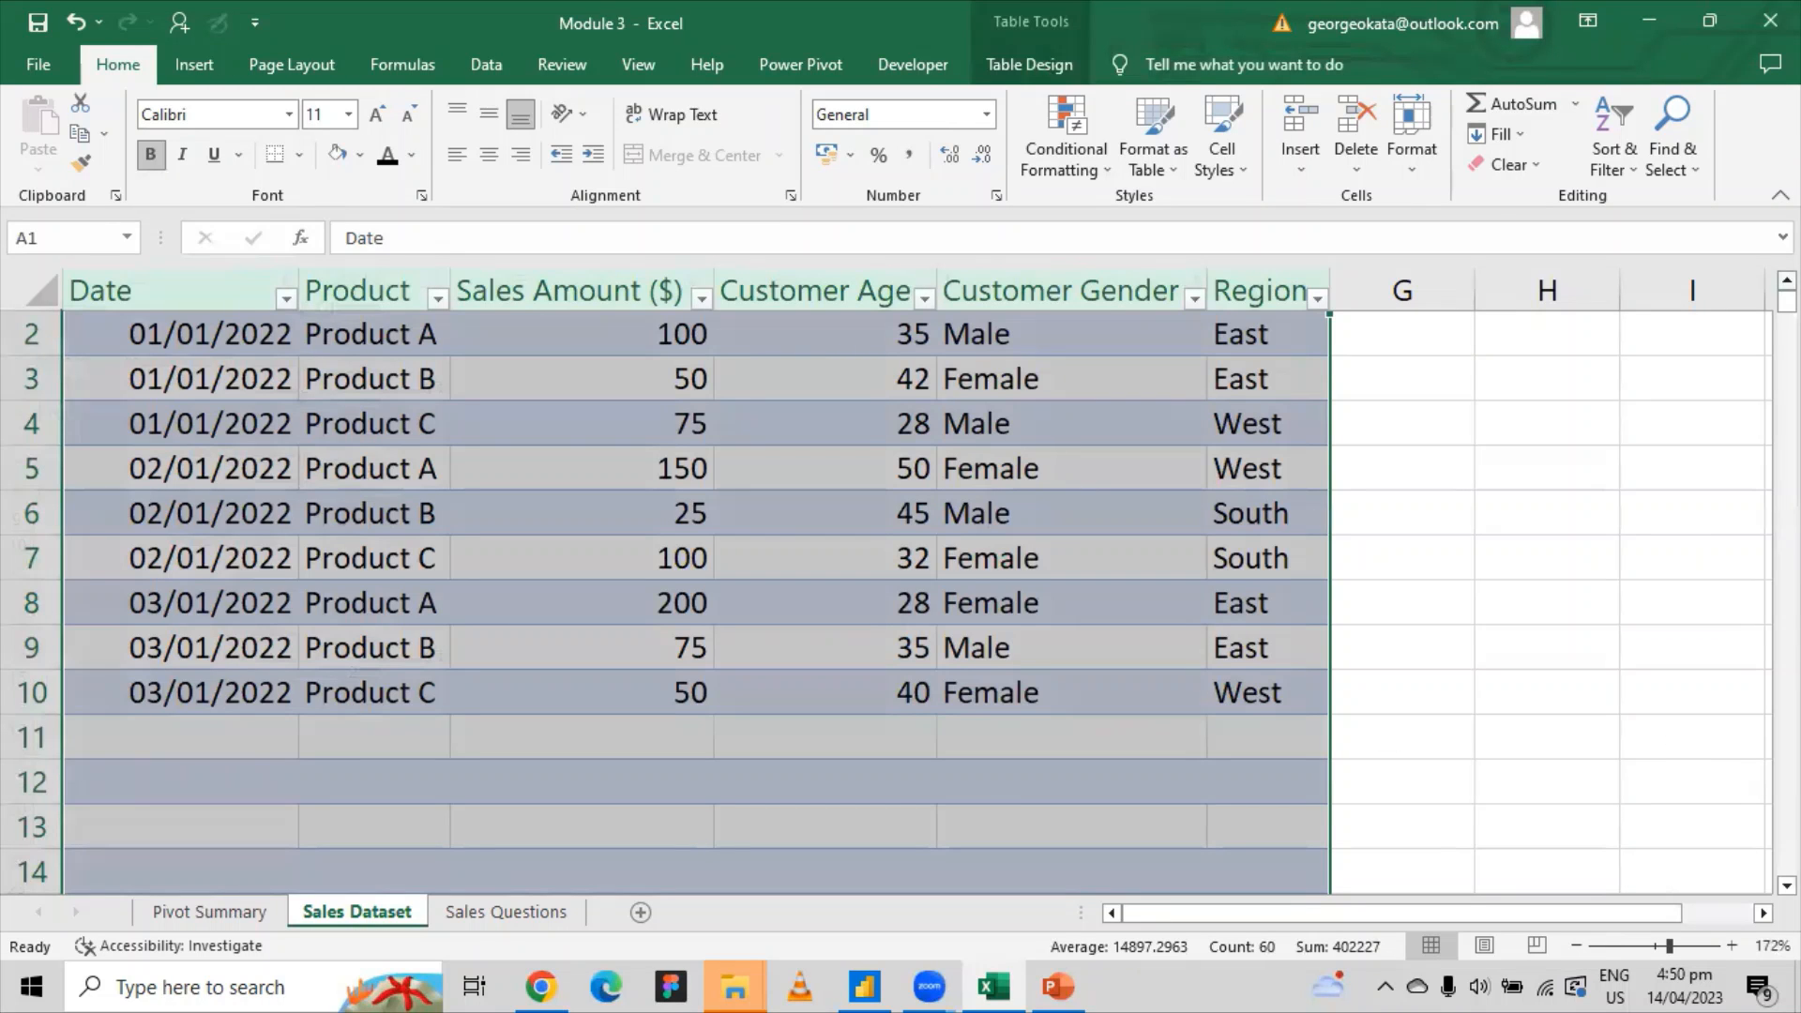
click(1786, 280)
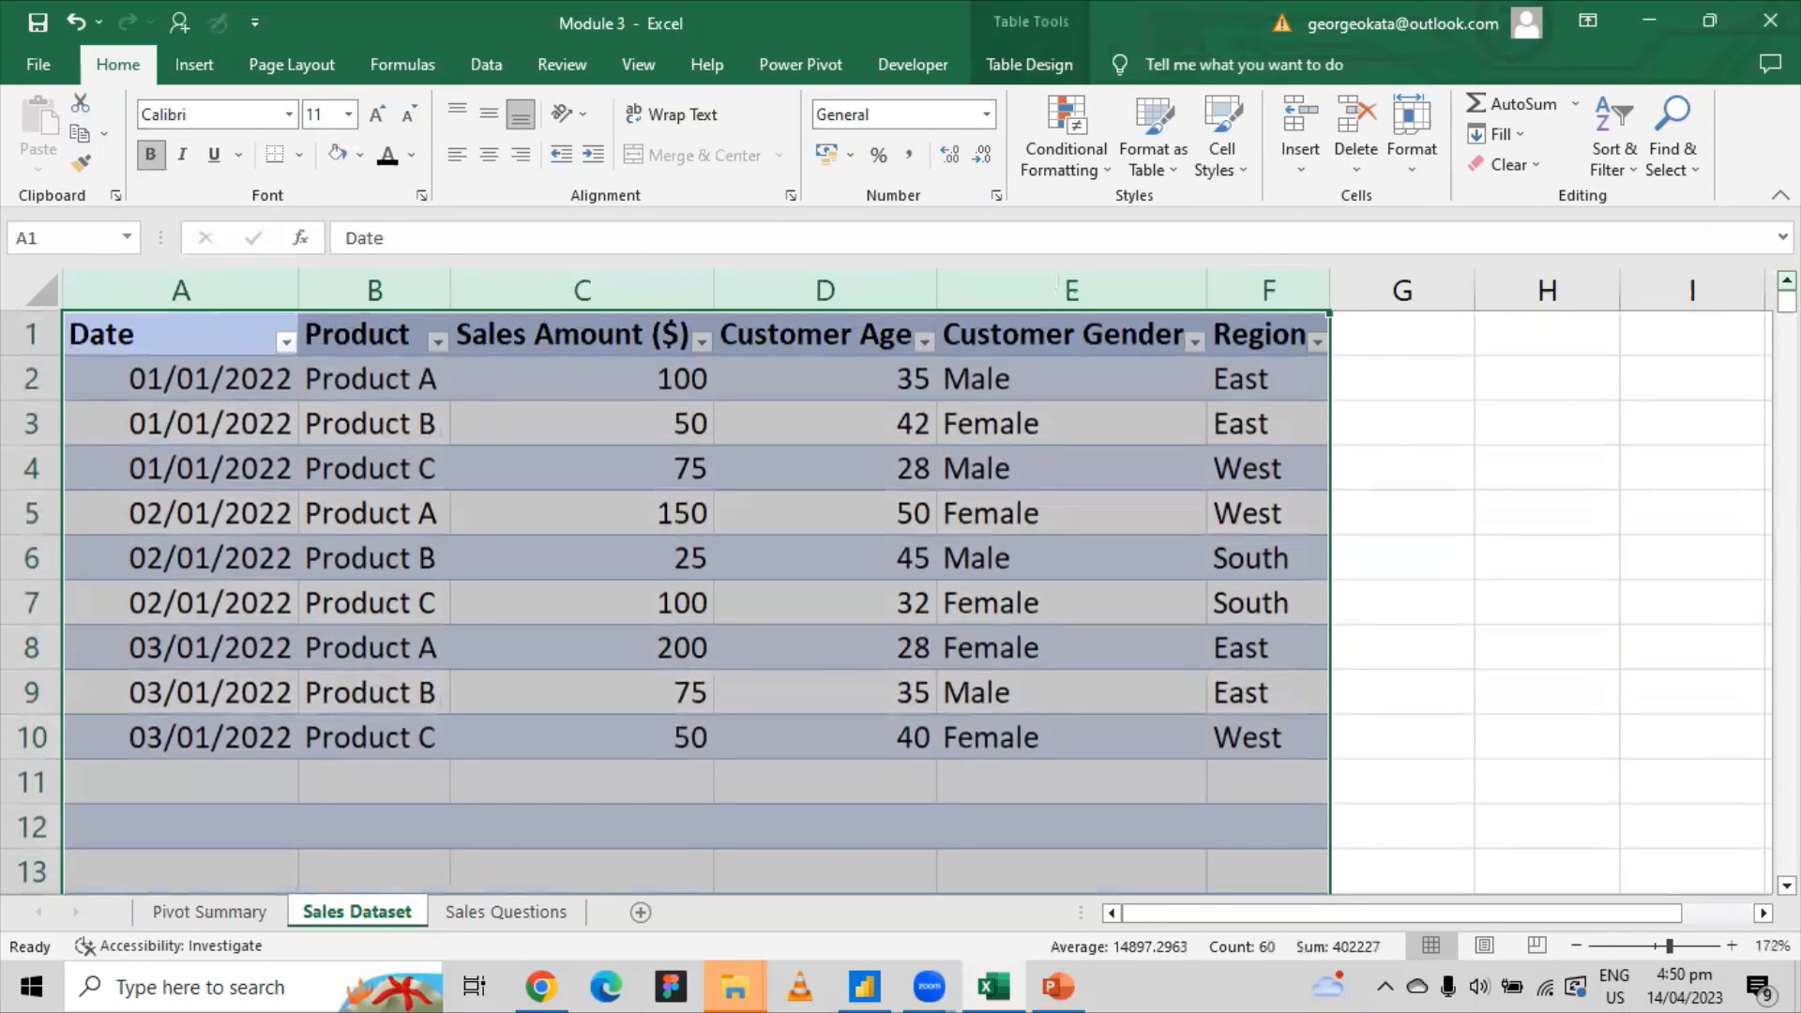
click(185, 915)
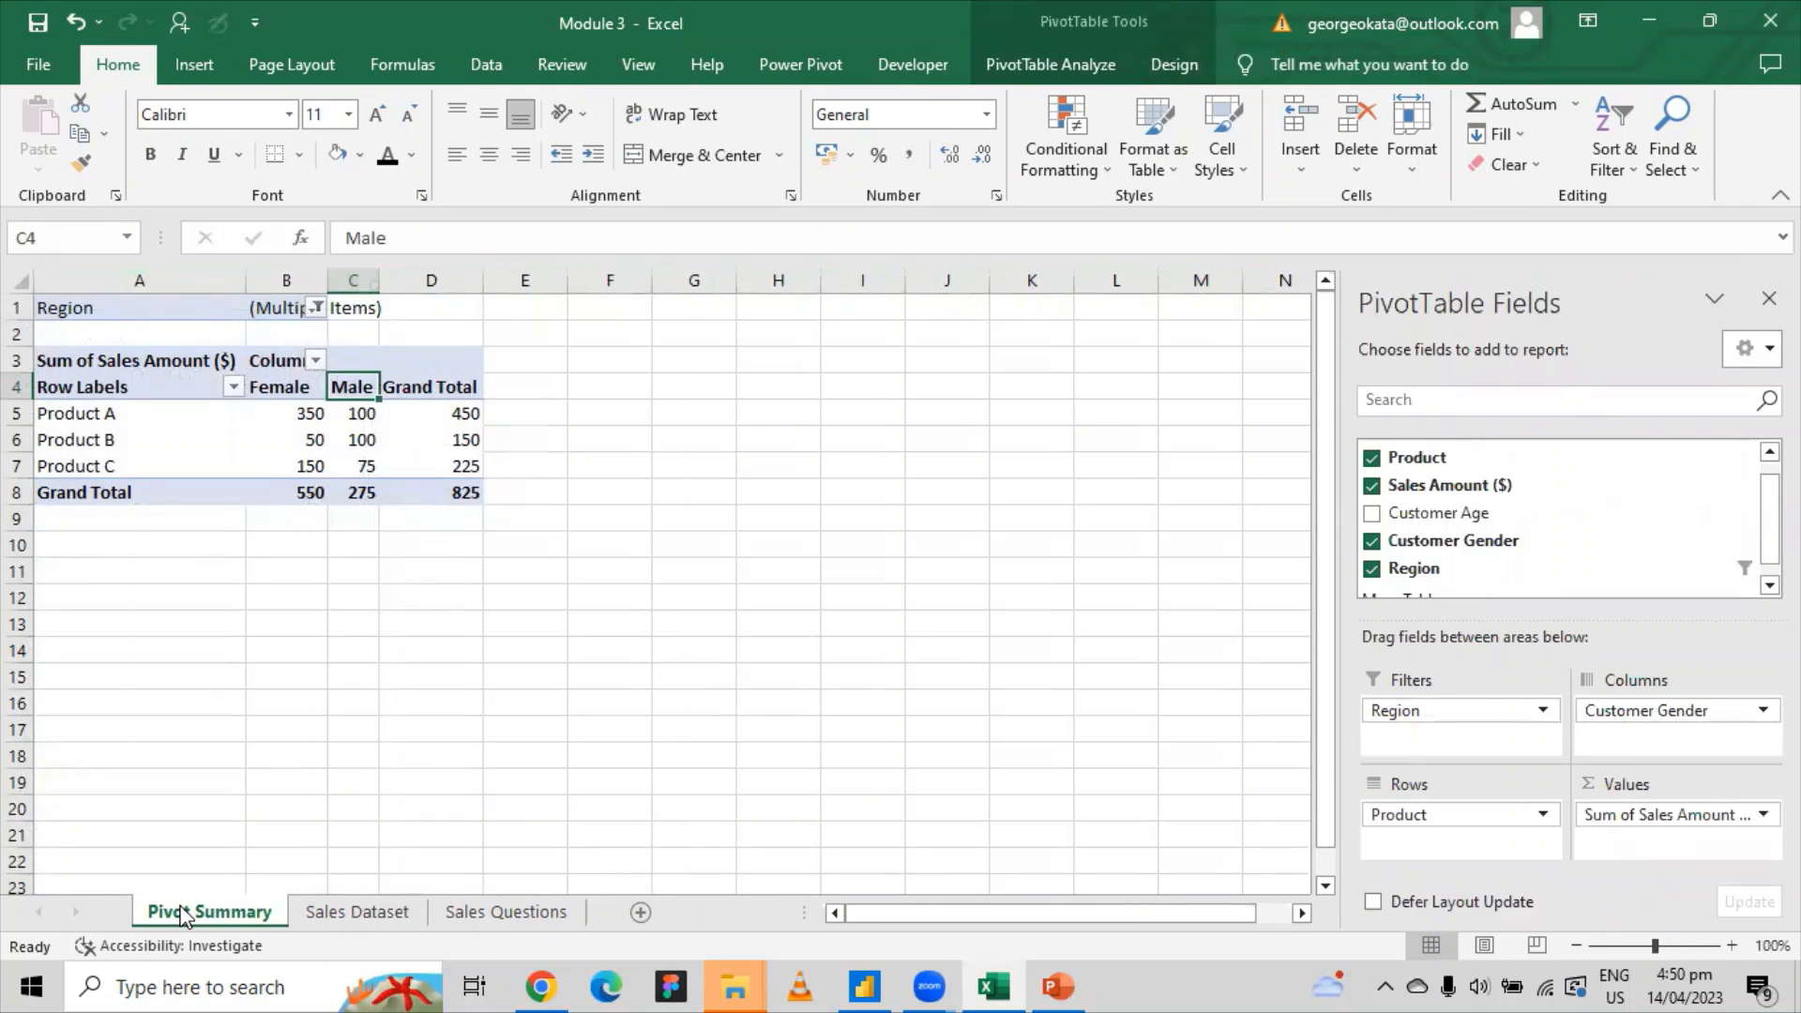
click(16, 439)
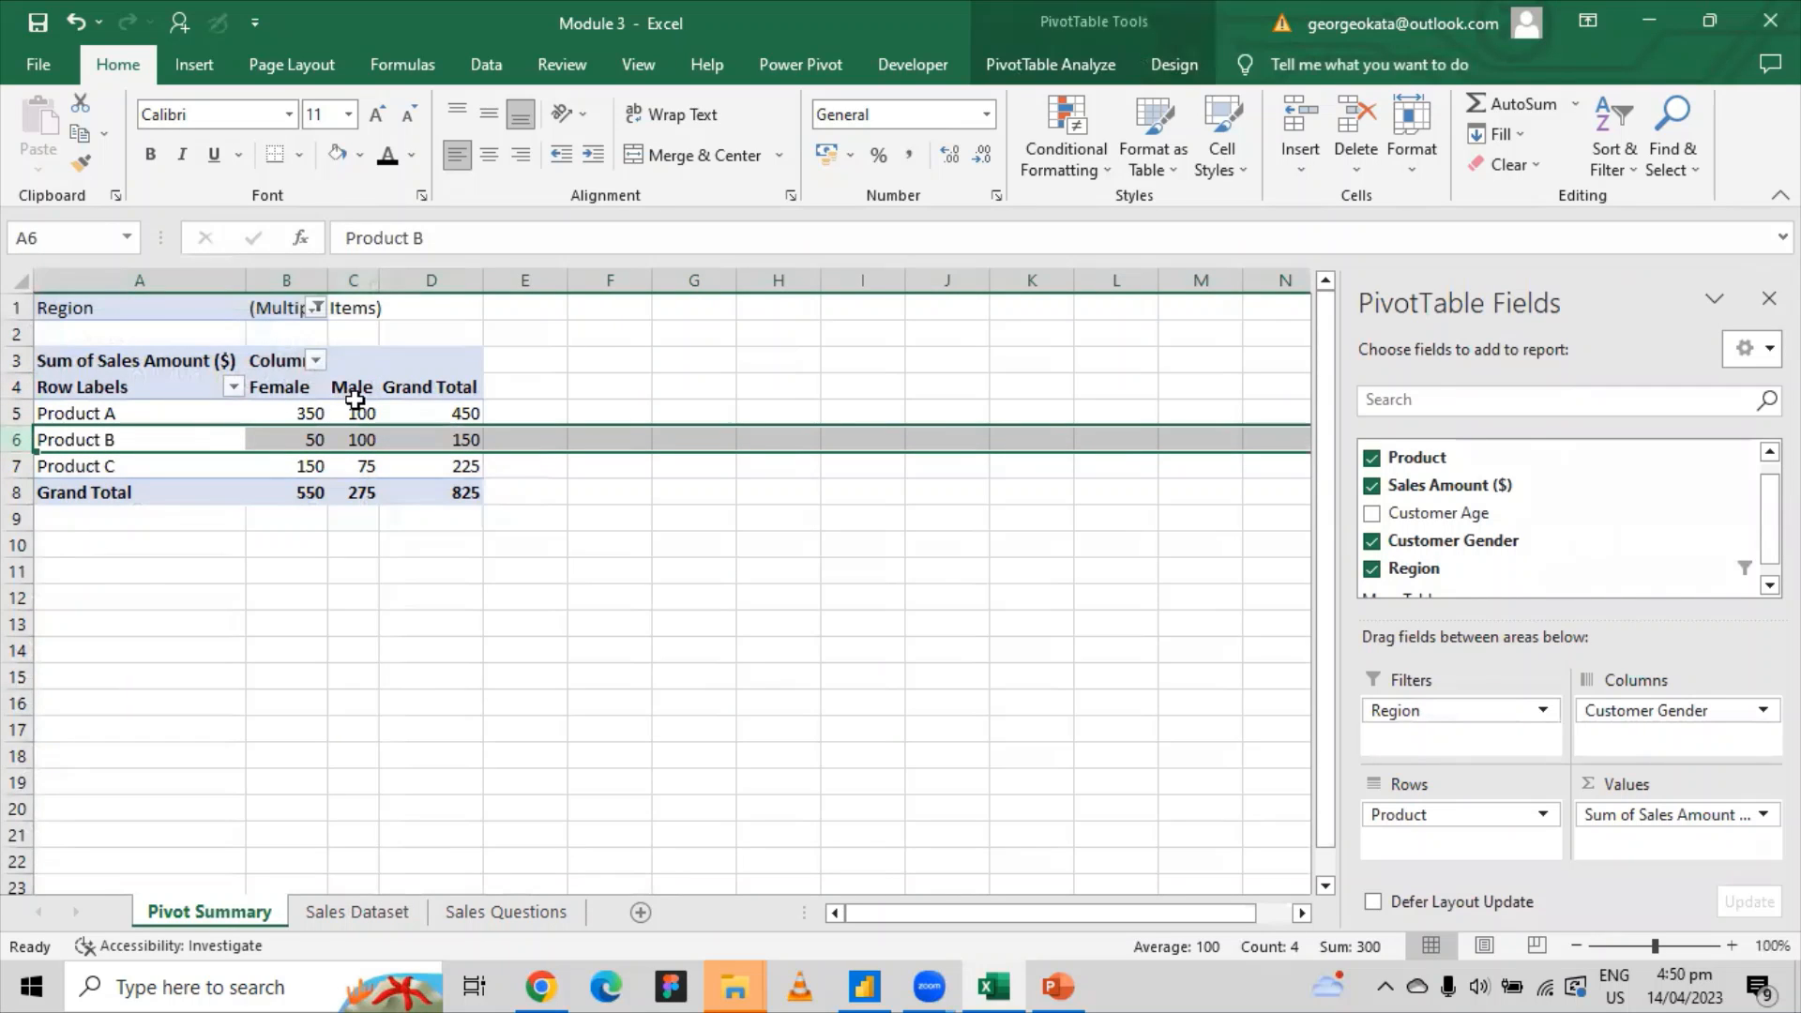
click(466, 492)
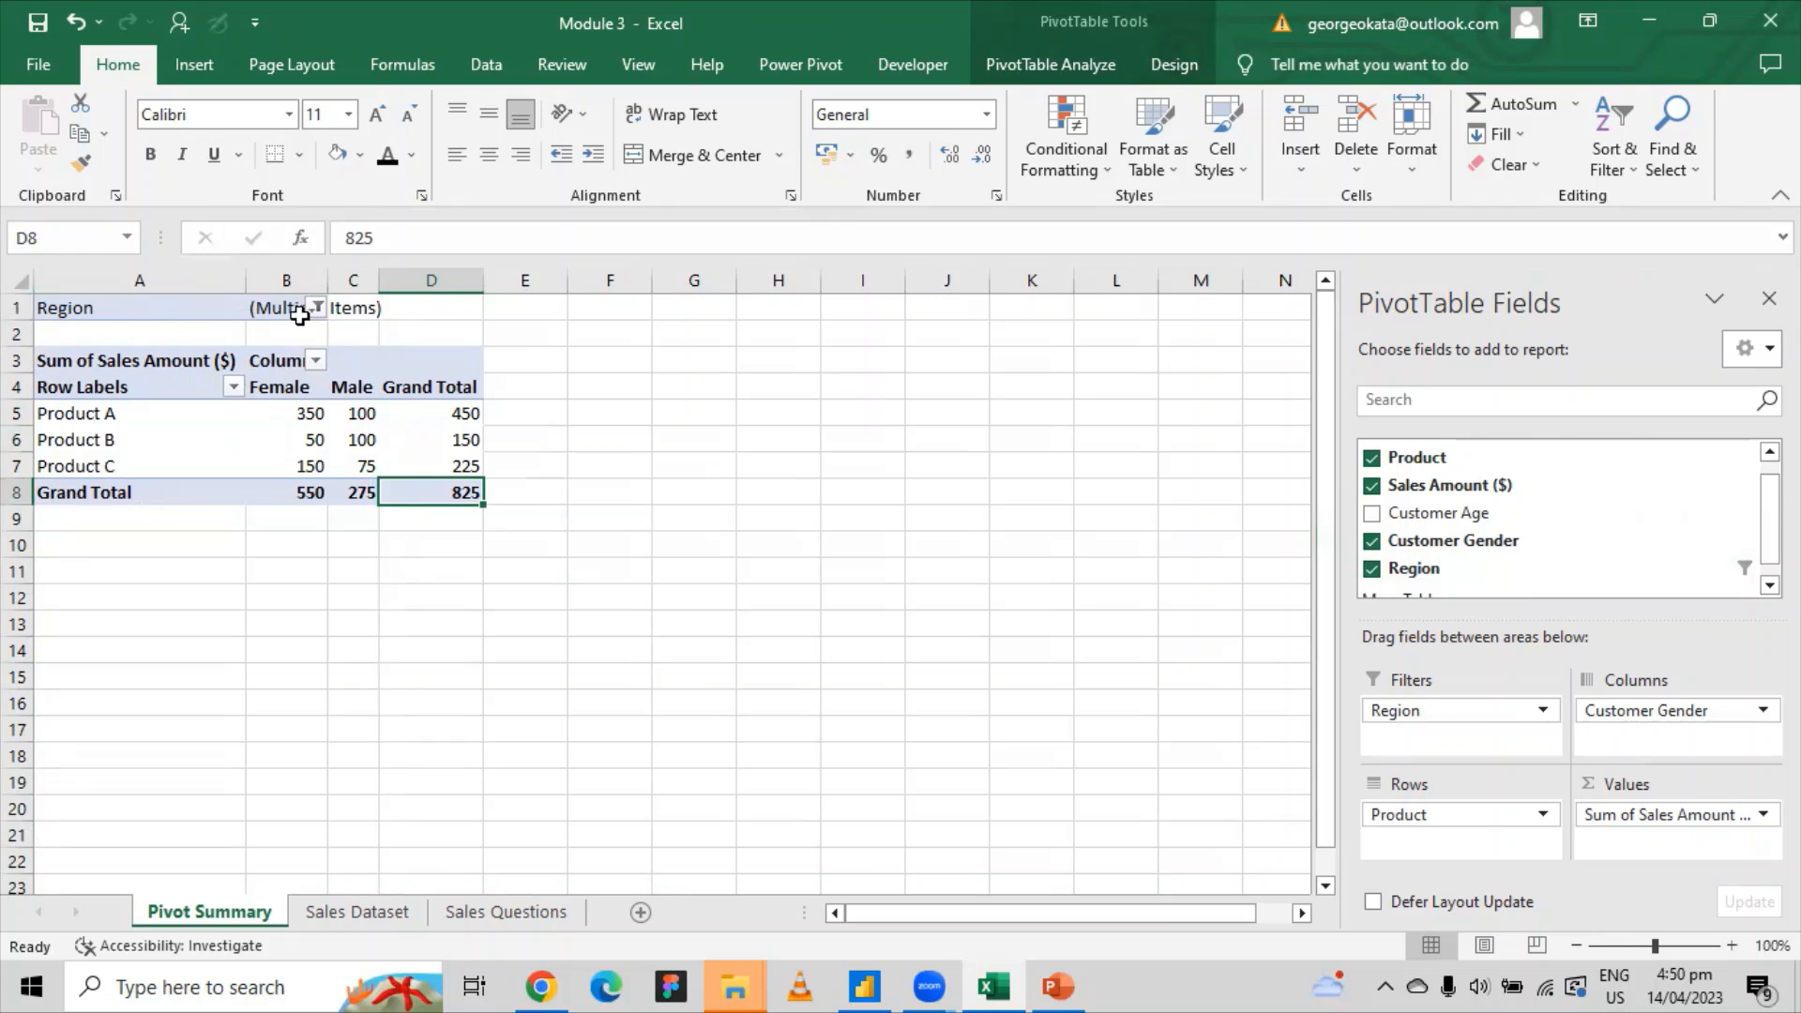
Restrict the PivotTable's Region filter to East only.
click(315, 308)
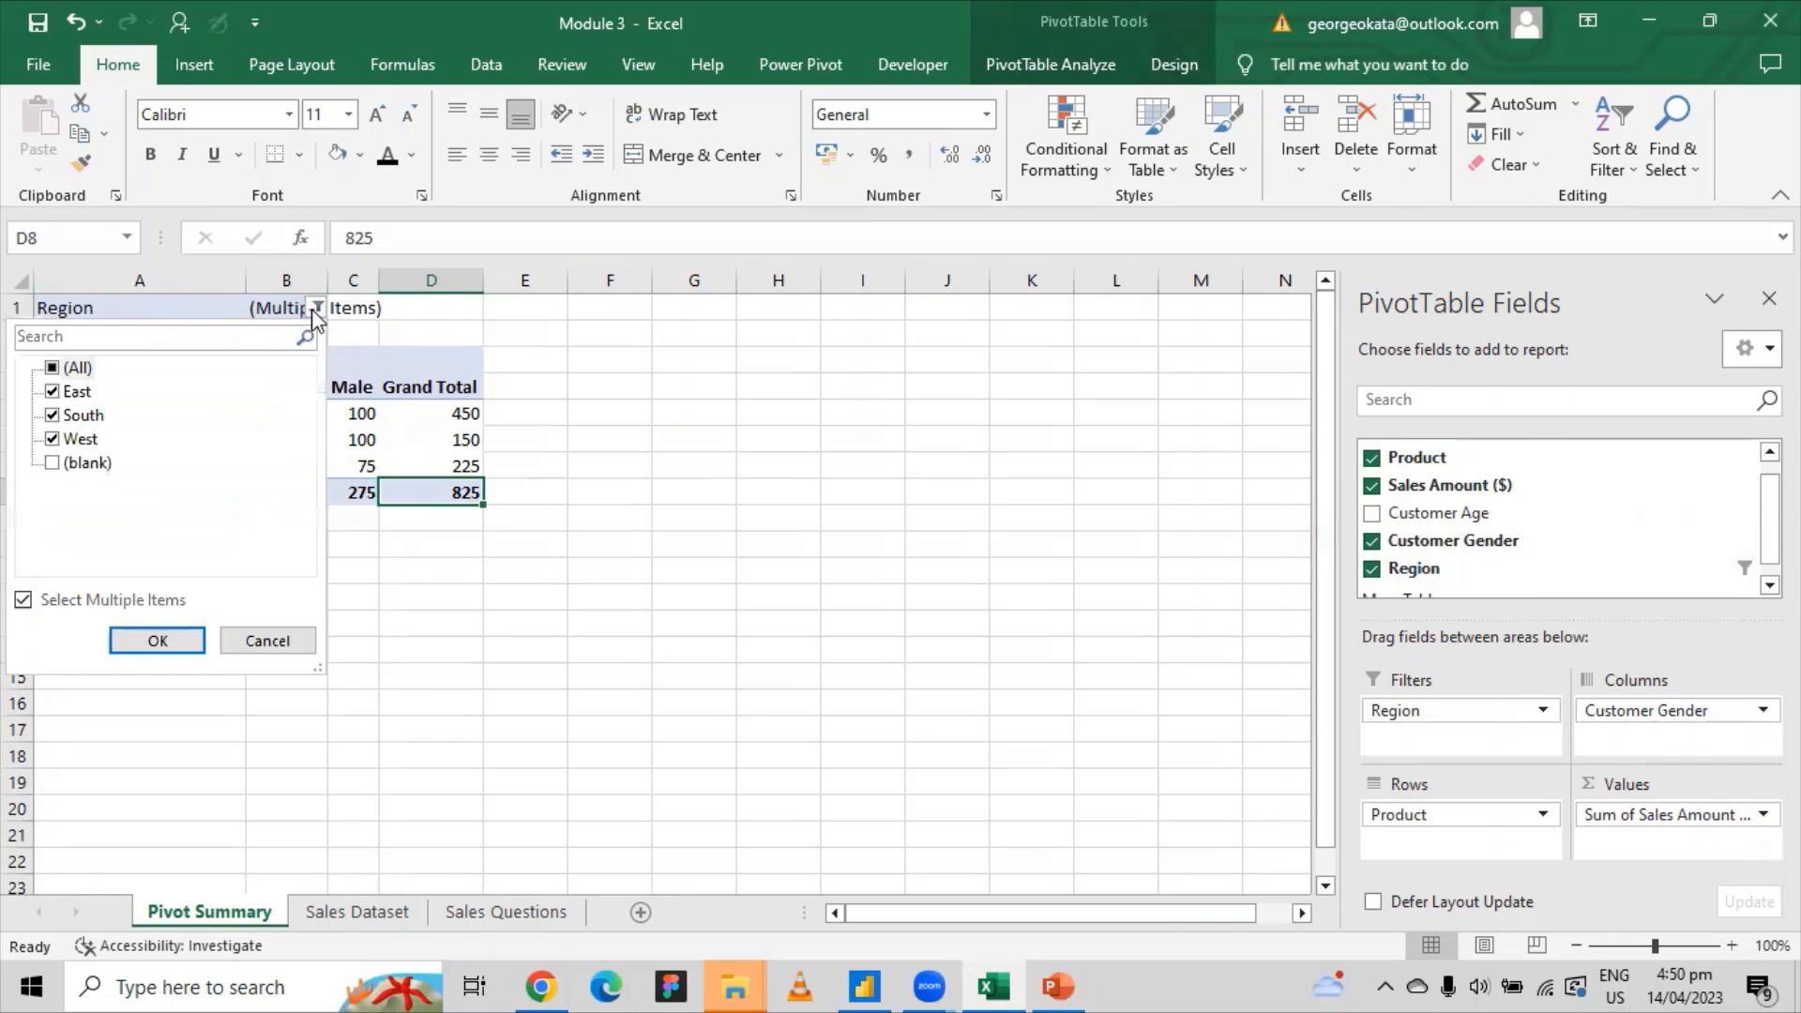
click(59, 371)
click(59, 371)
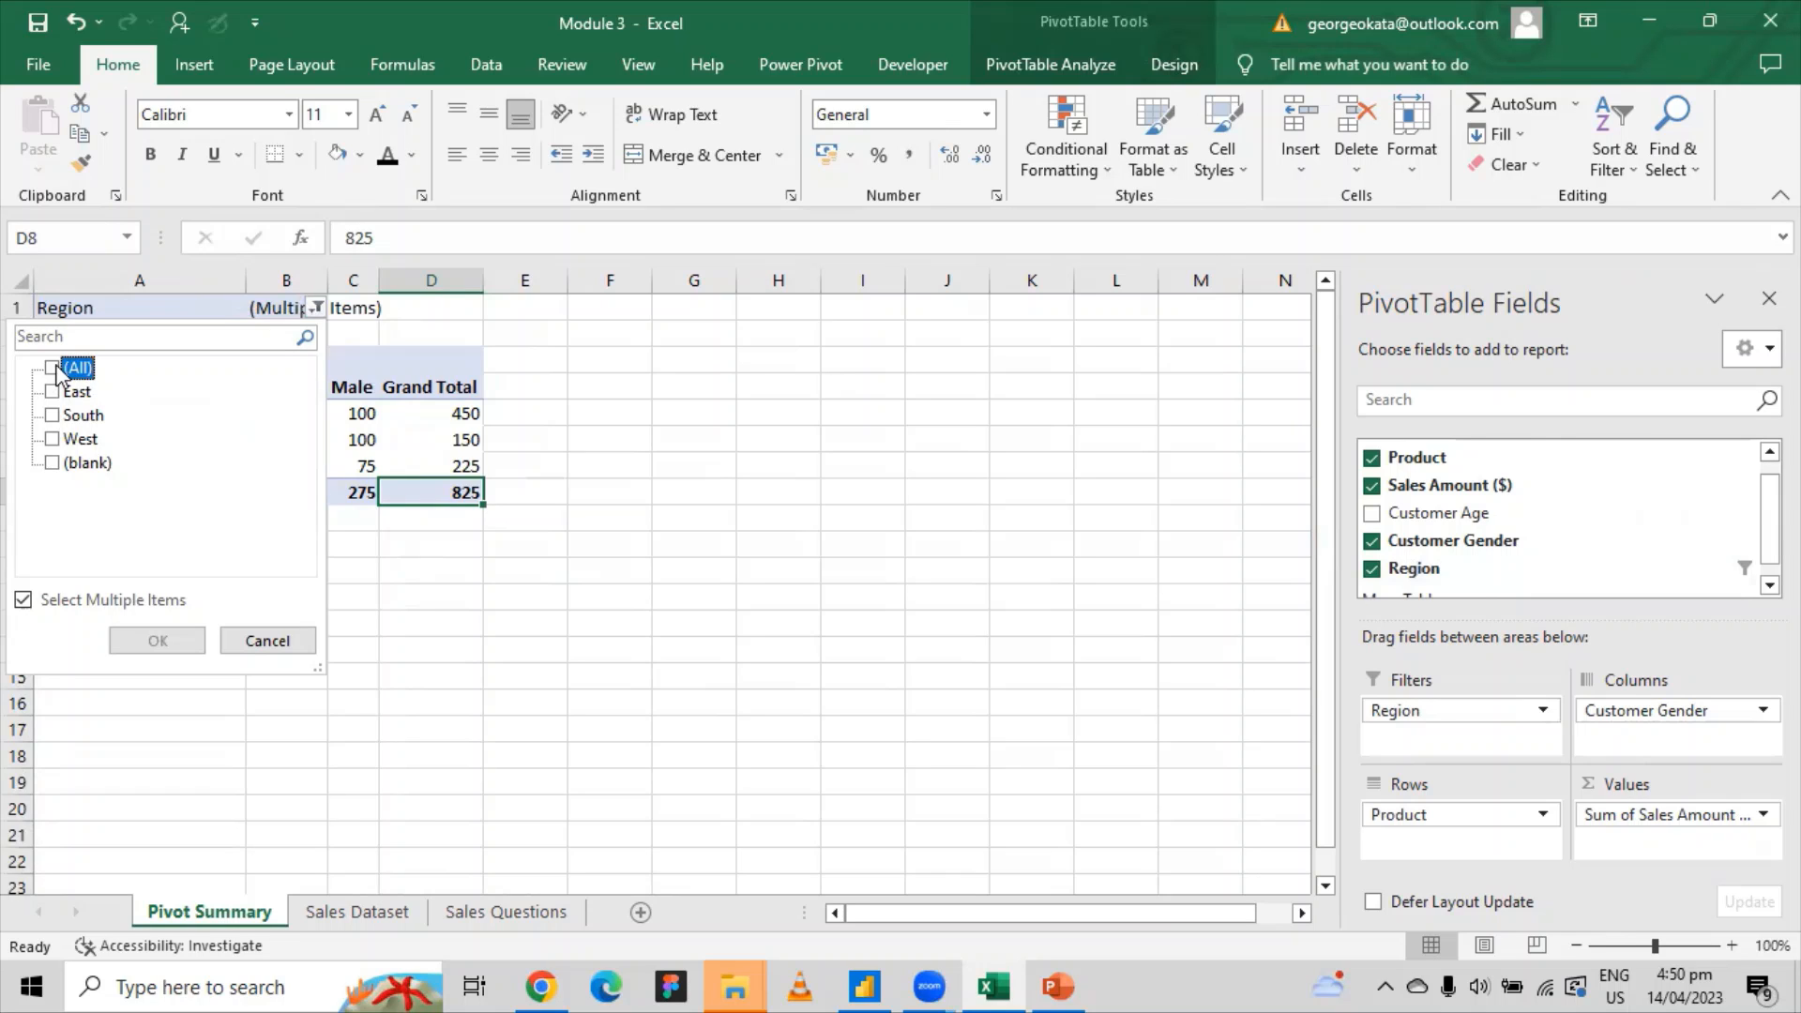
click(53, 391)
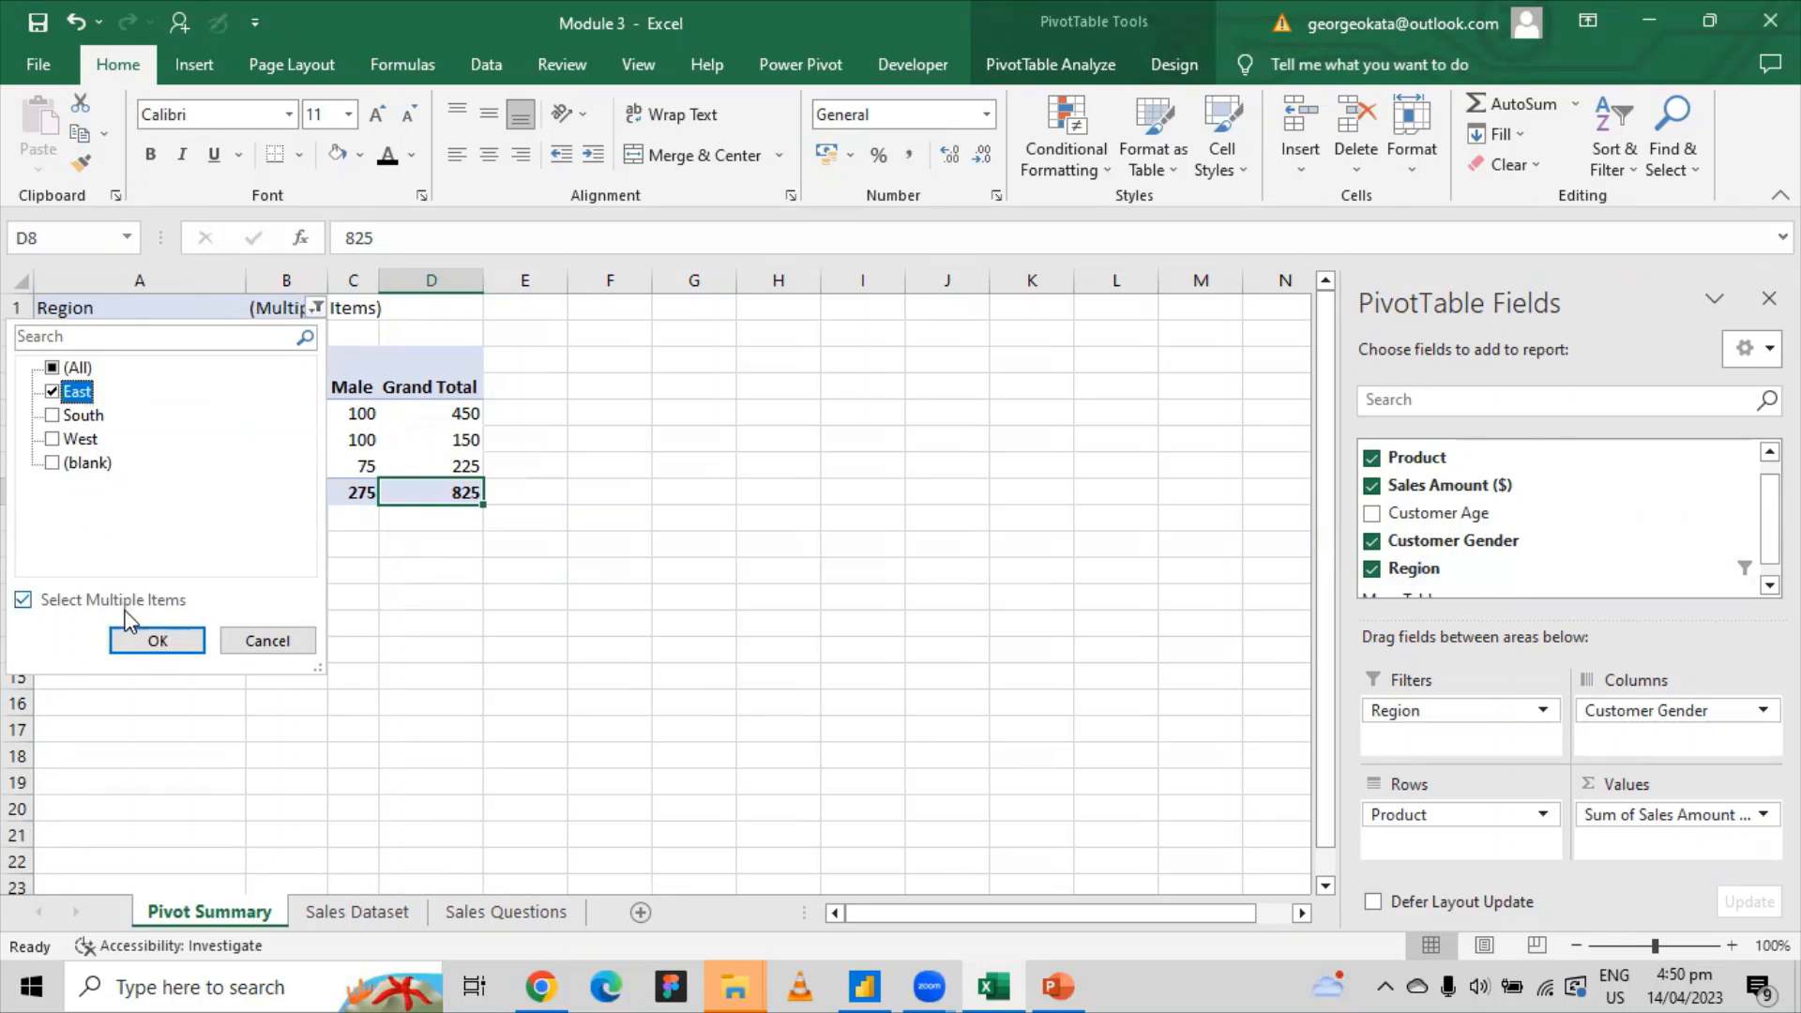
click(153, 642)
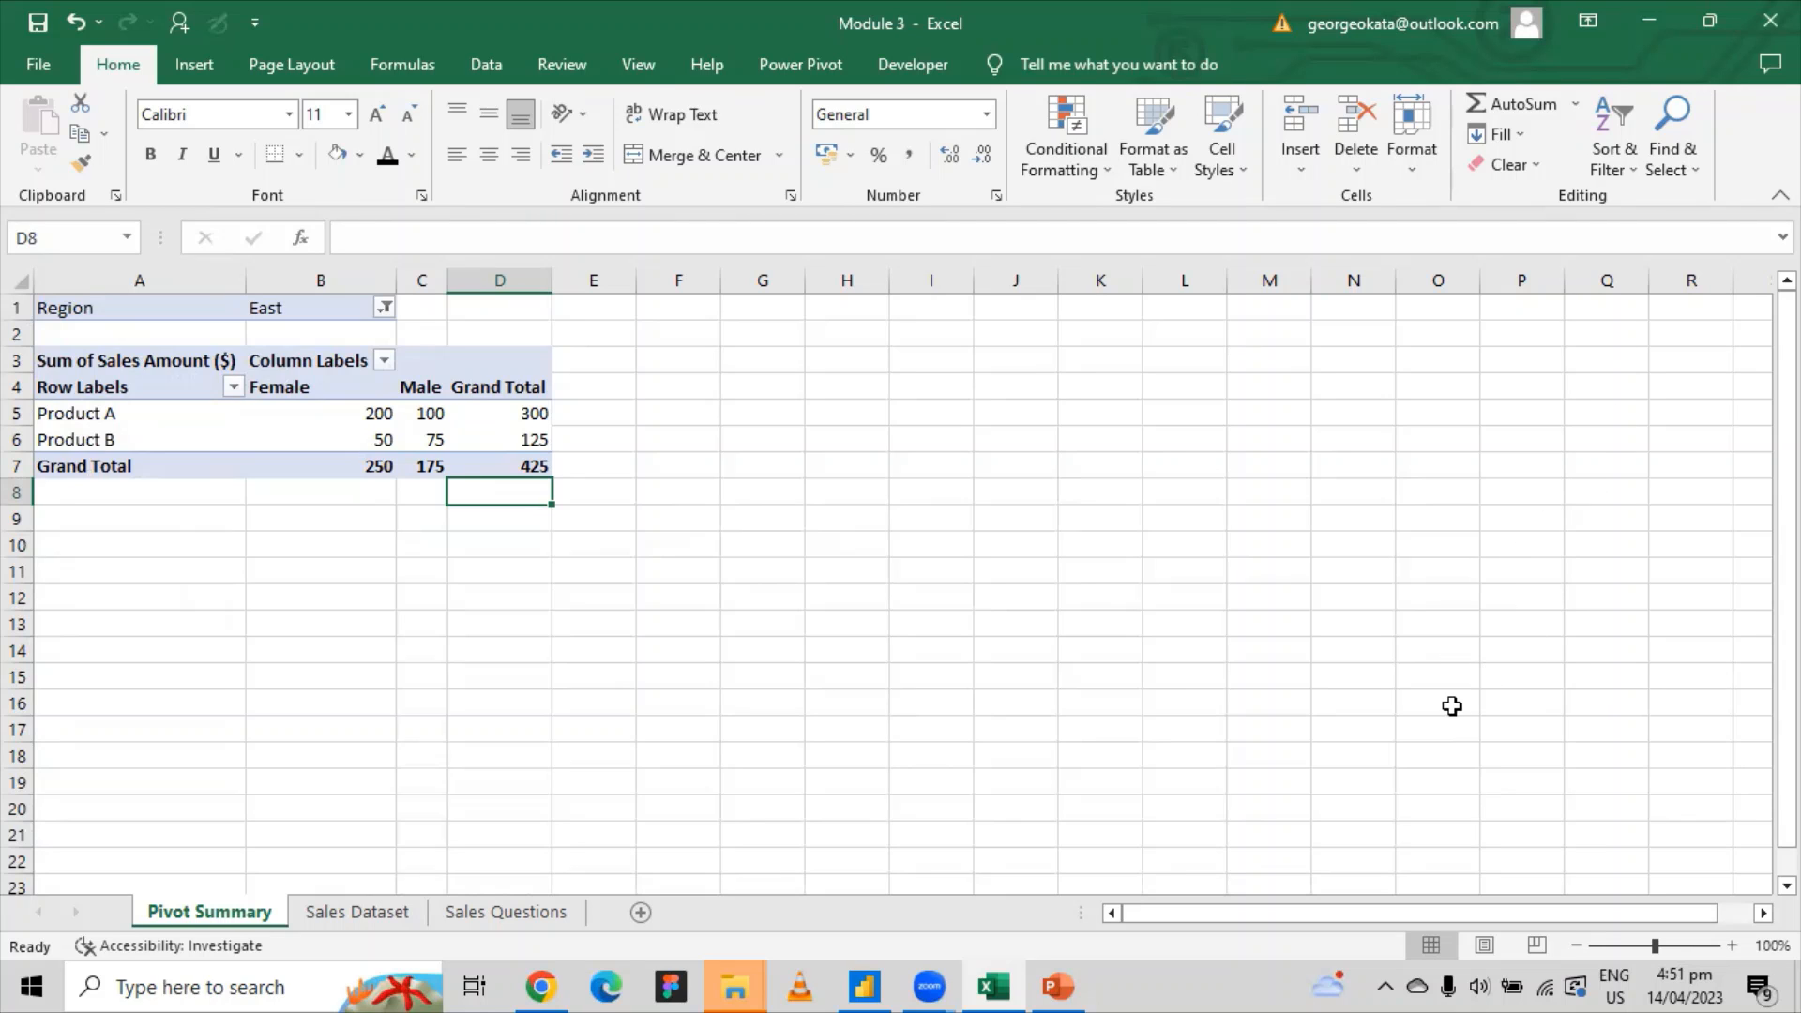
Rearrange the PivotTable so Customer Gender is in the Rows area and Product is in the Columns area.
click(265, 437)
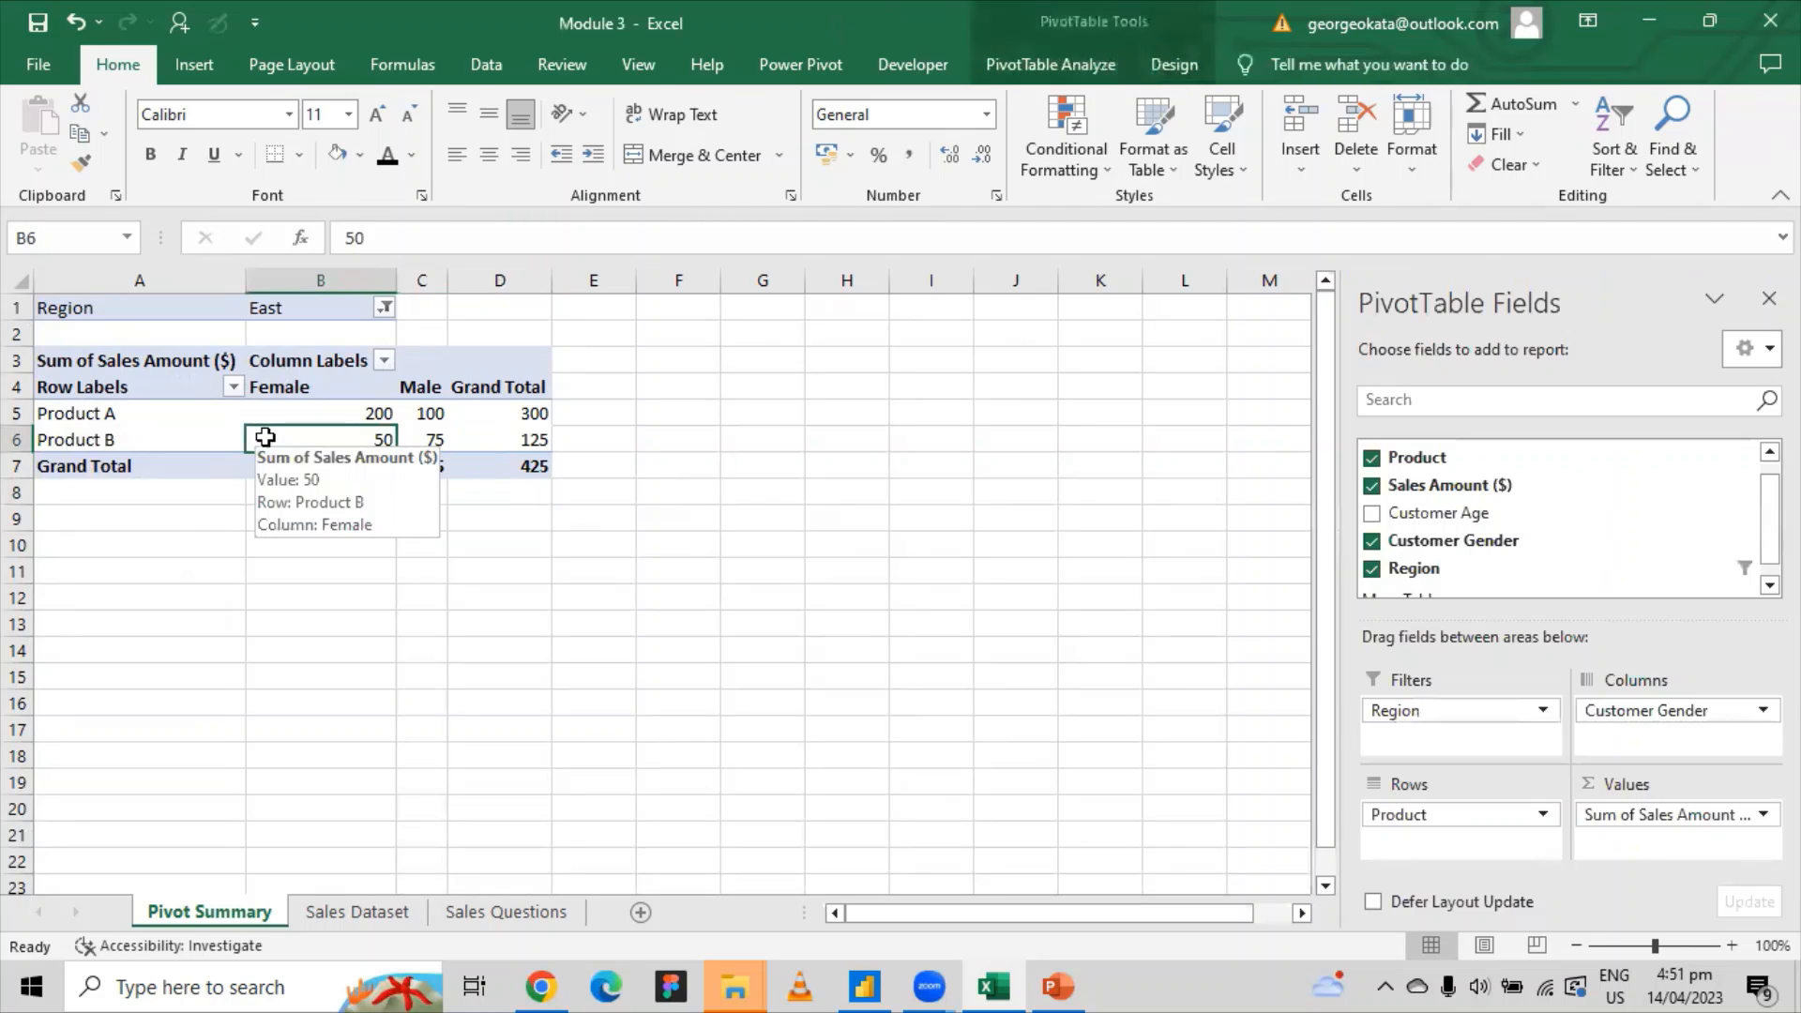
right_click(265, 438)
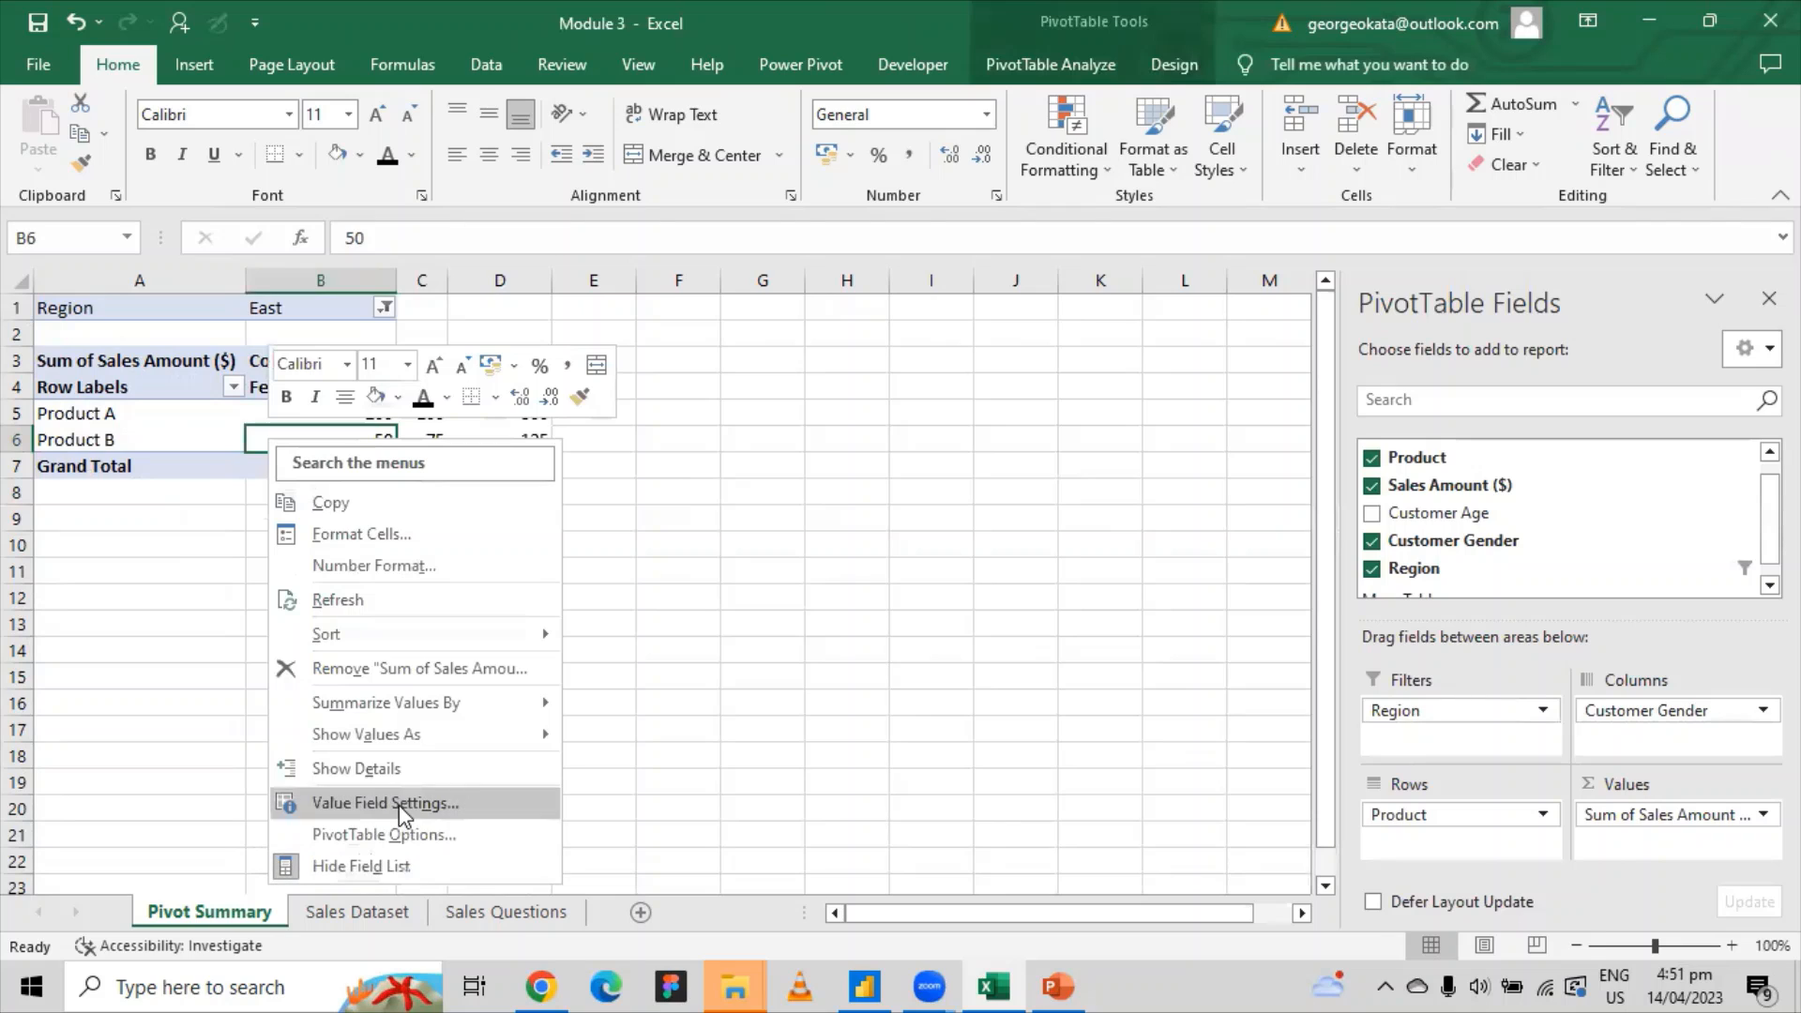
key(Escape)
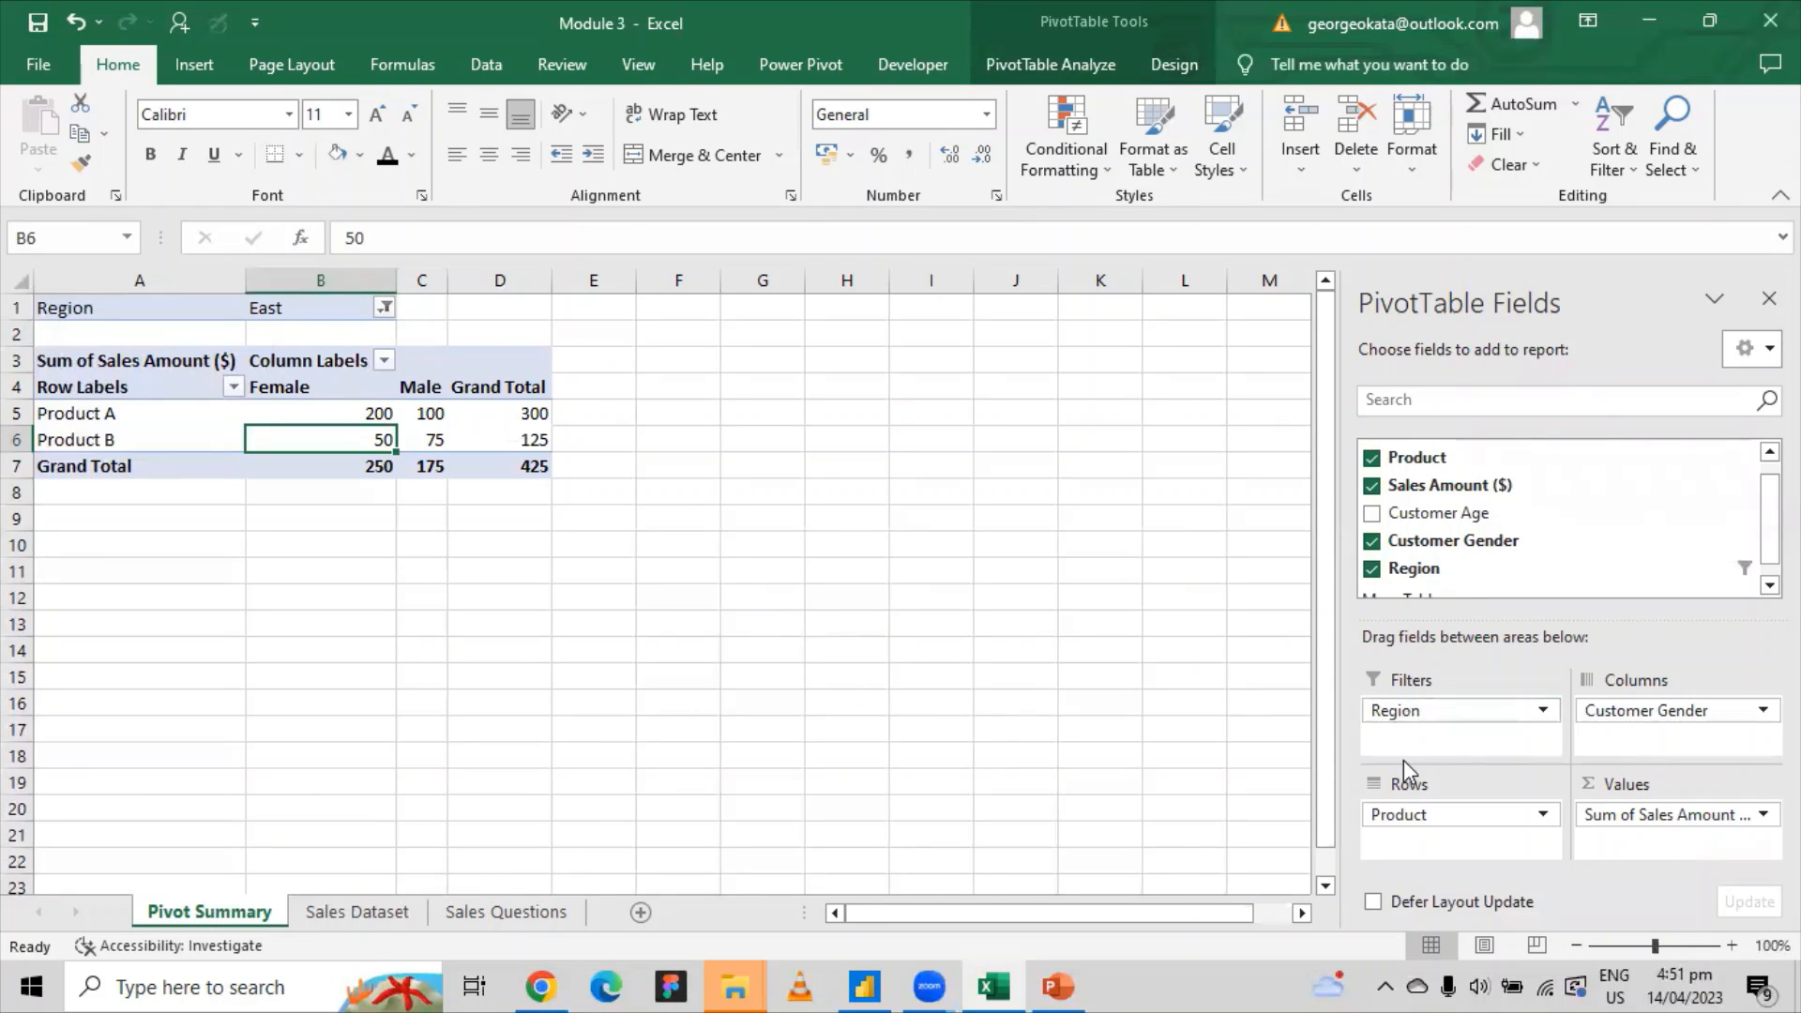
click(1646, 713)
drag(1646, 713, 1459, 844)
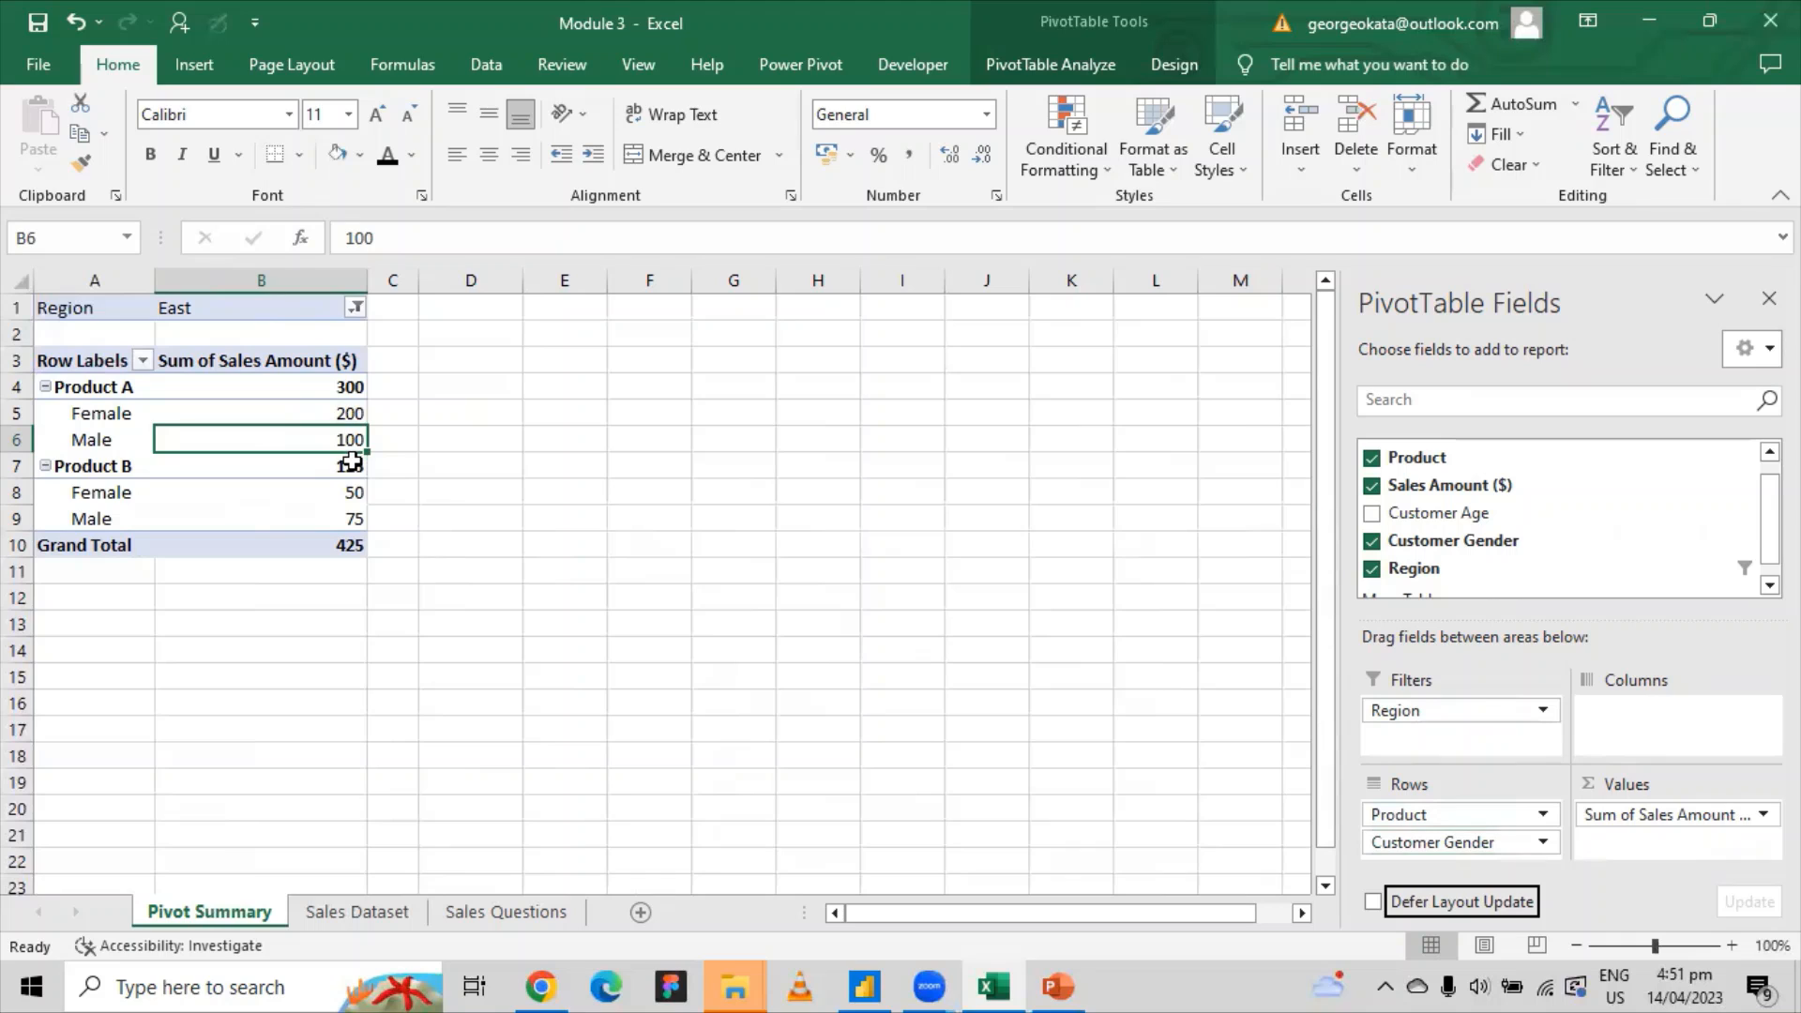
mouse_move(352, 461)
drag(1369, 814, 1610, 719)
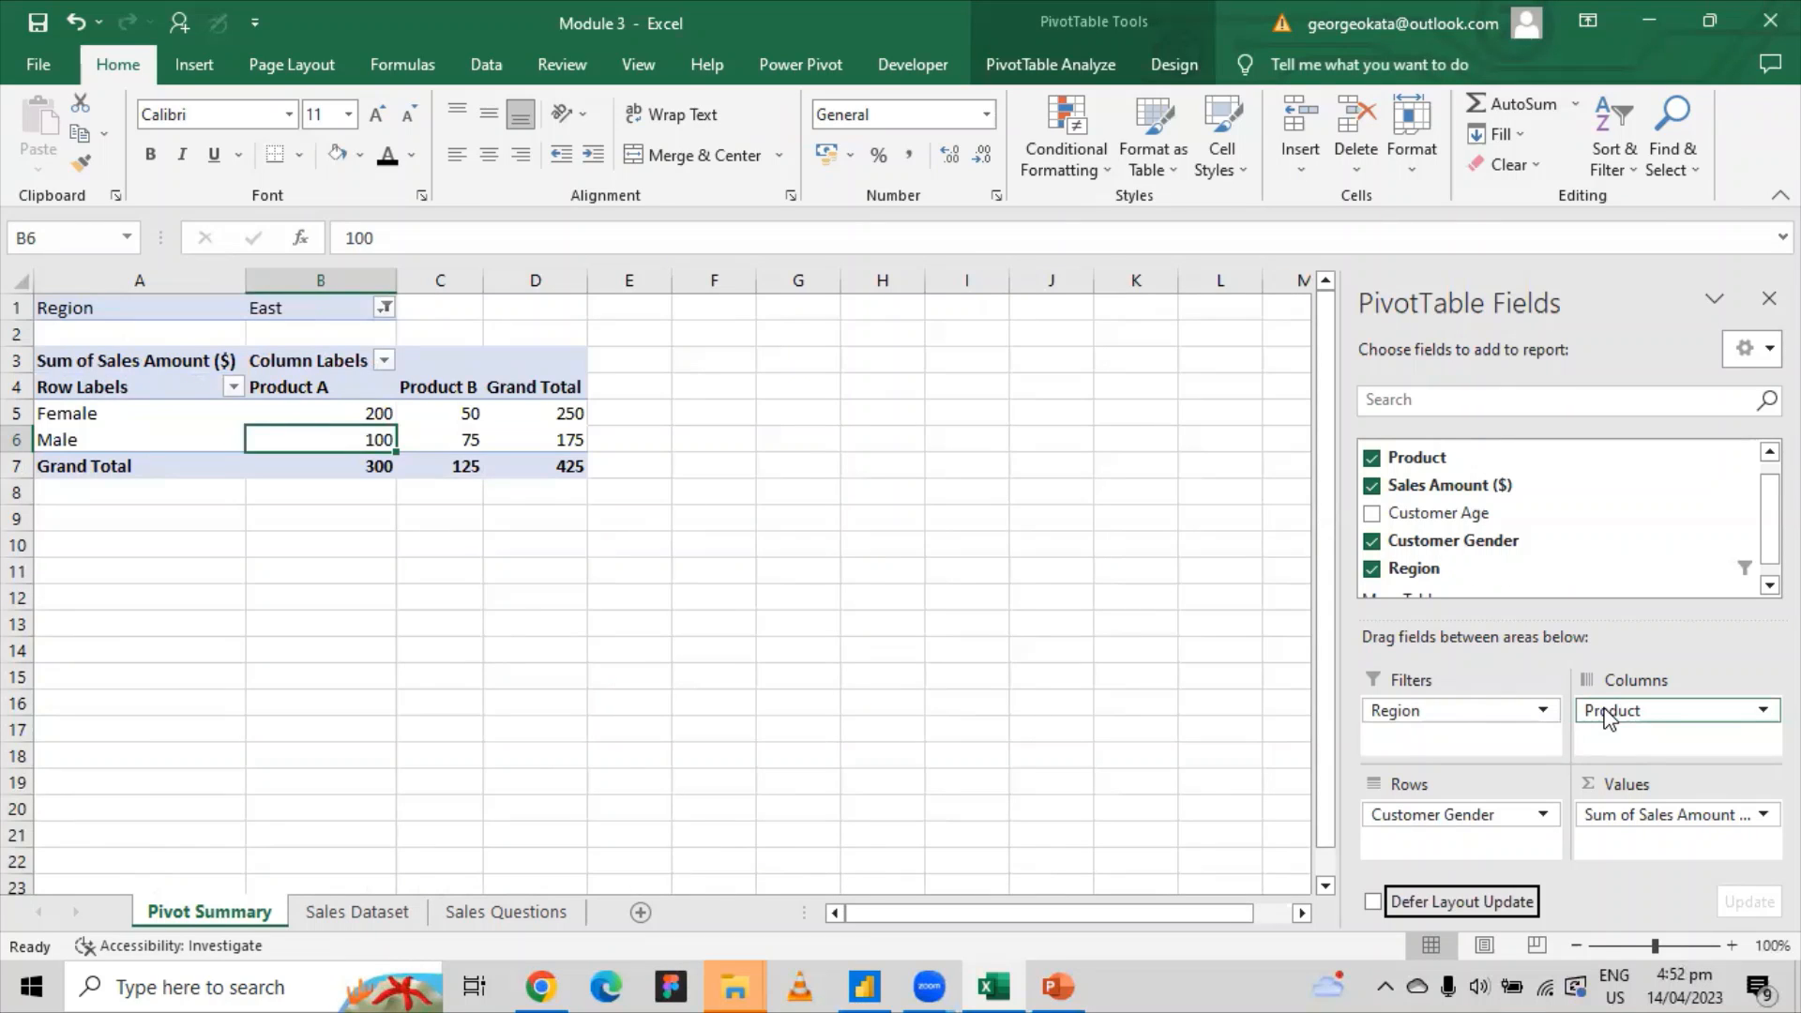
Clear the PivotTable layout by removing the Region, Product, Customer Gender and Sales Amount ($) fields.
click(1543, 713)
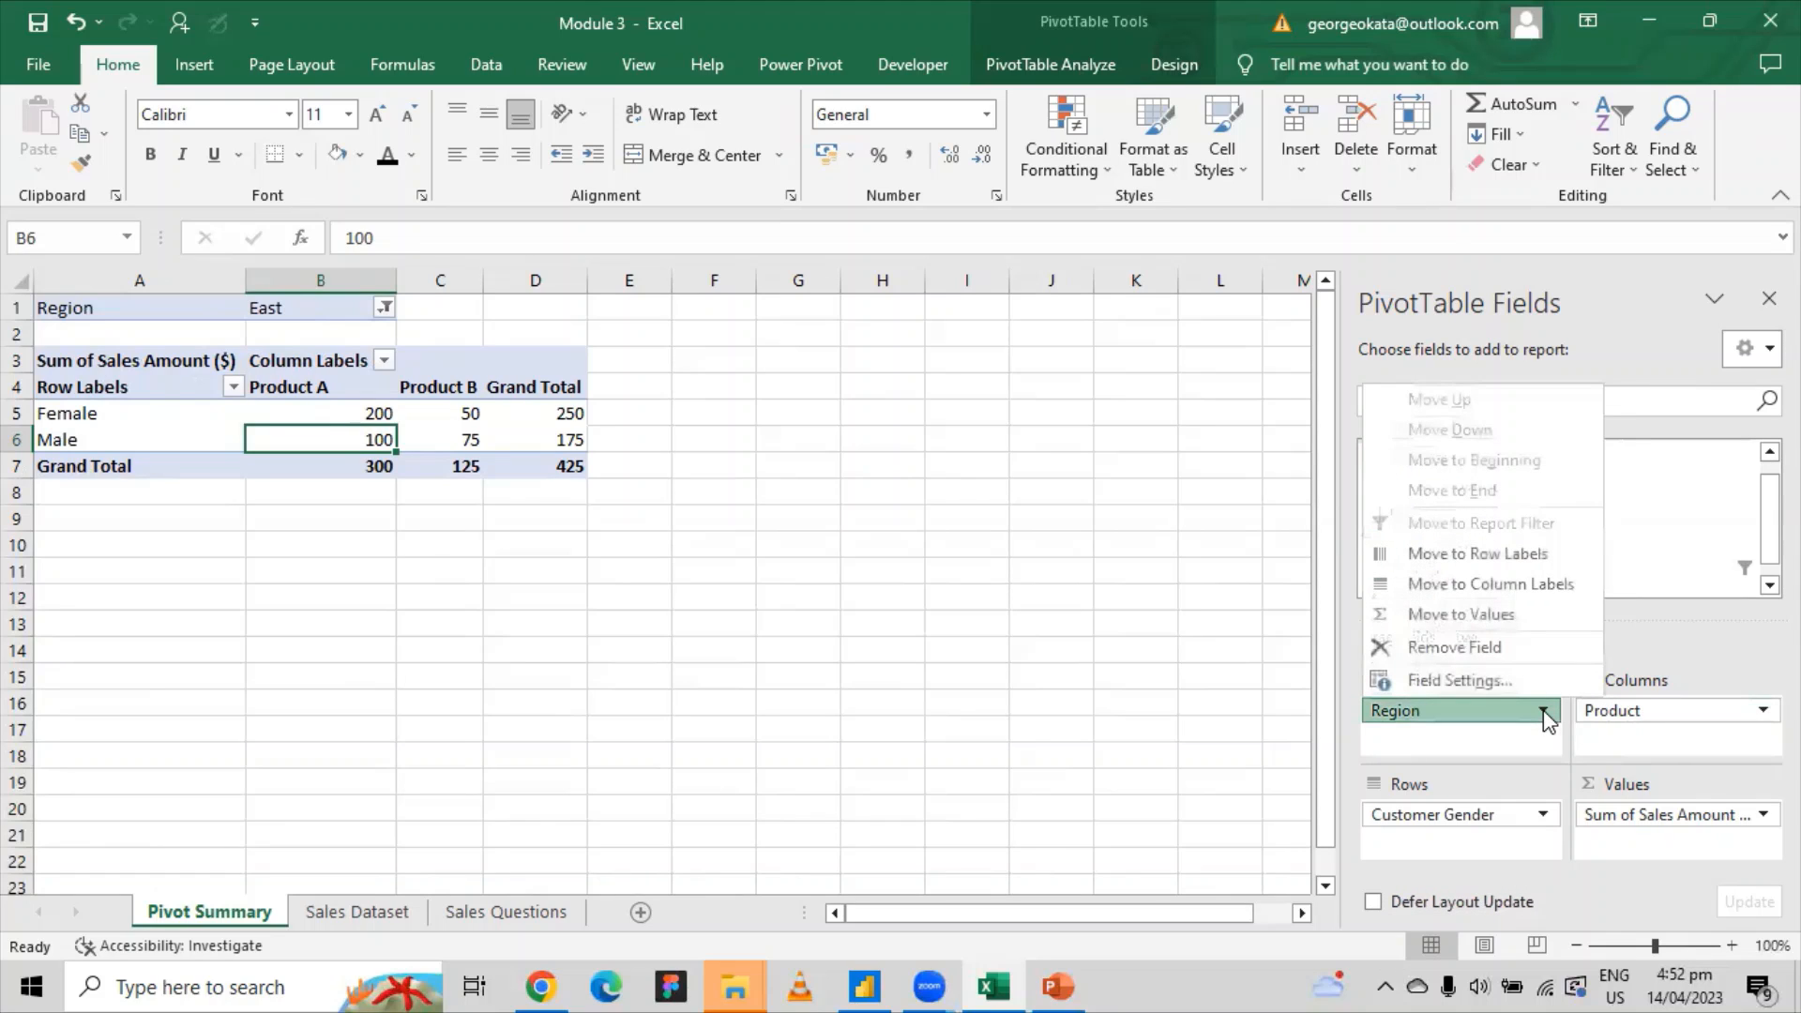
click(1543, 713)
click(1543, 713)
click(1469, 648)
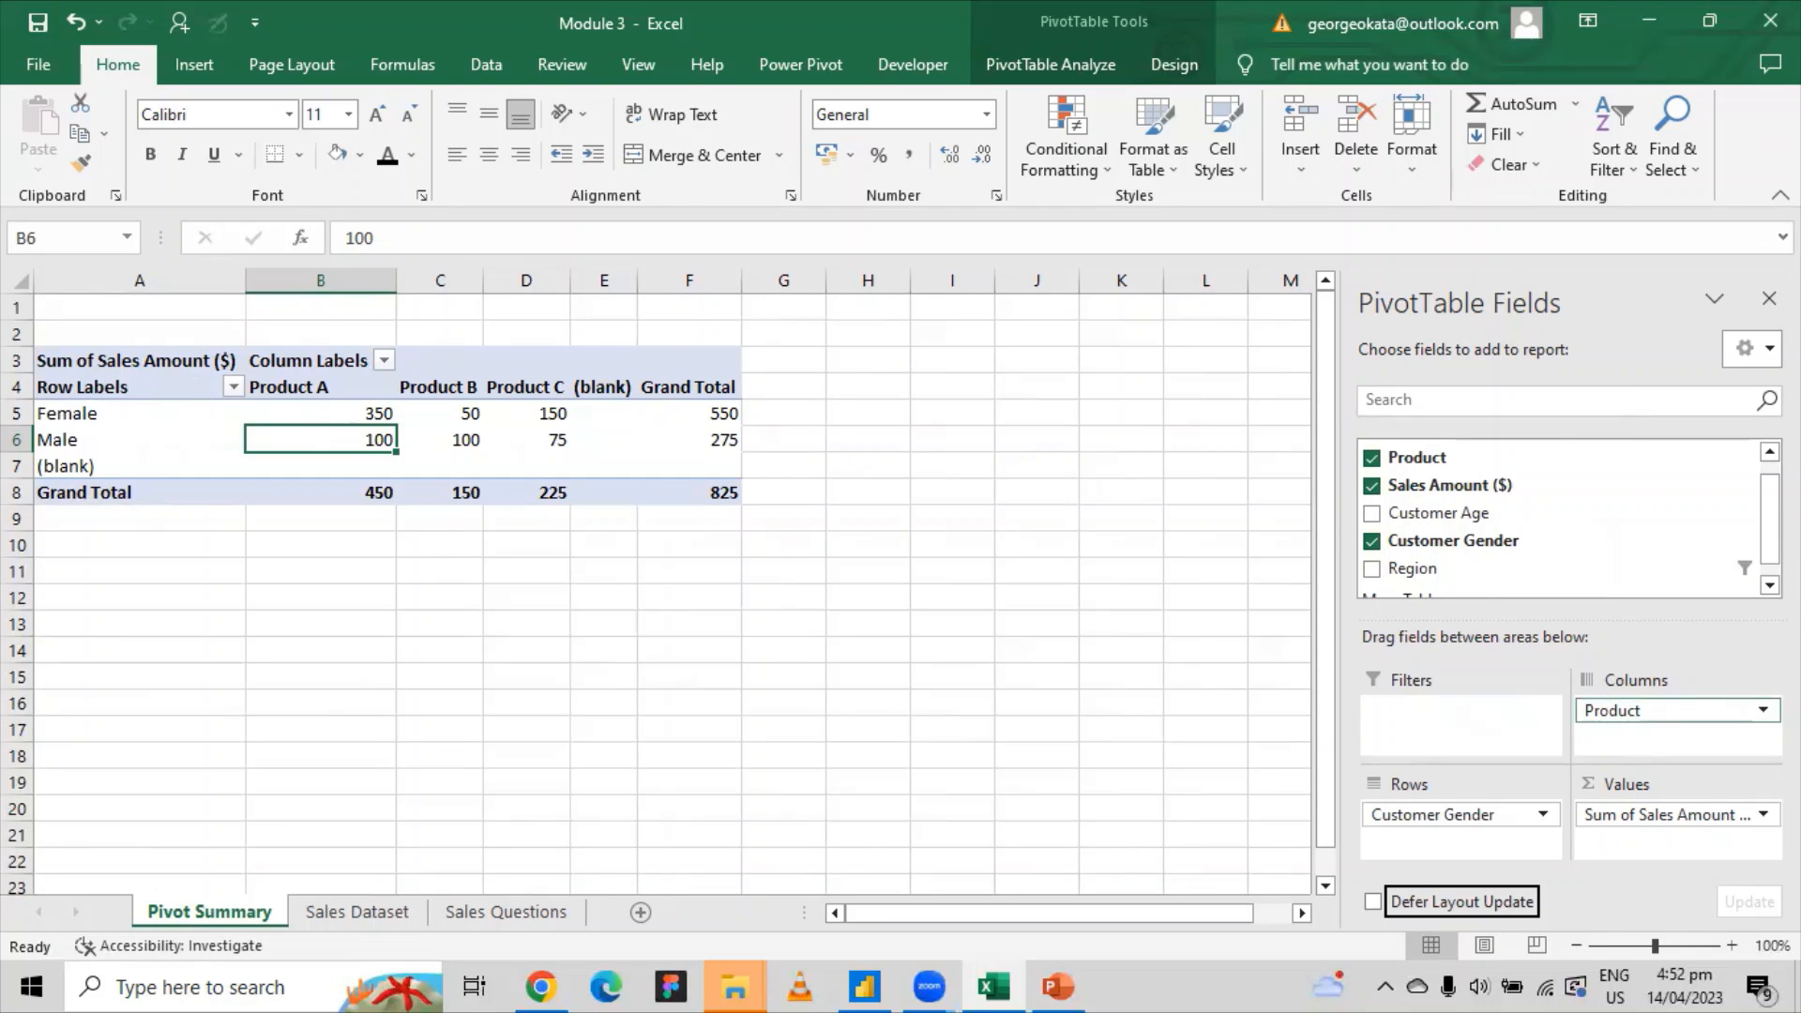
click(1632, 710)
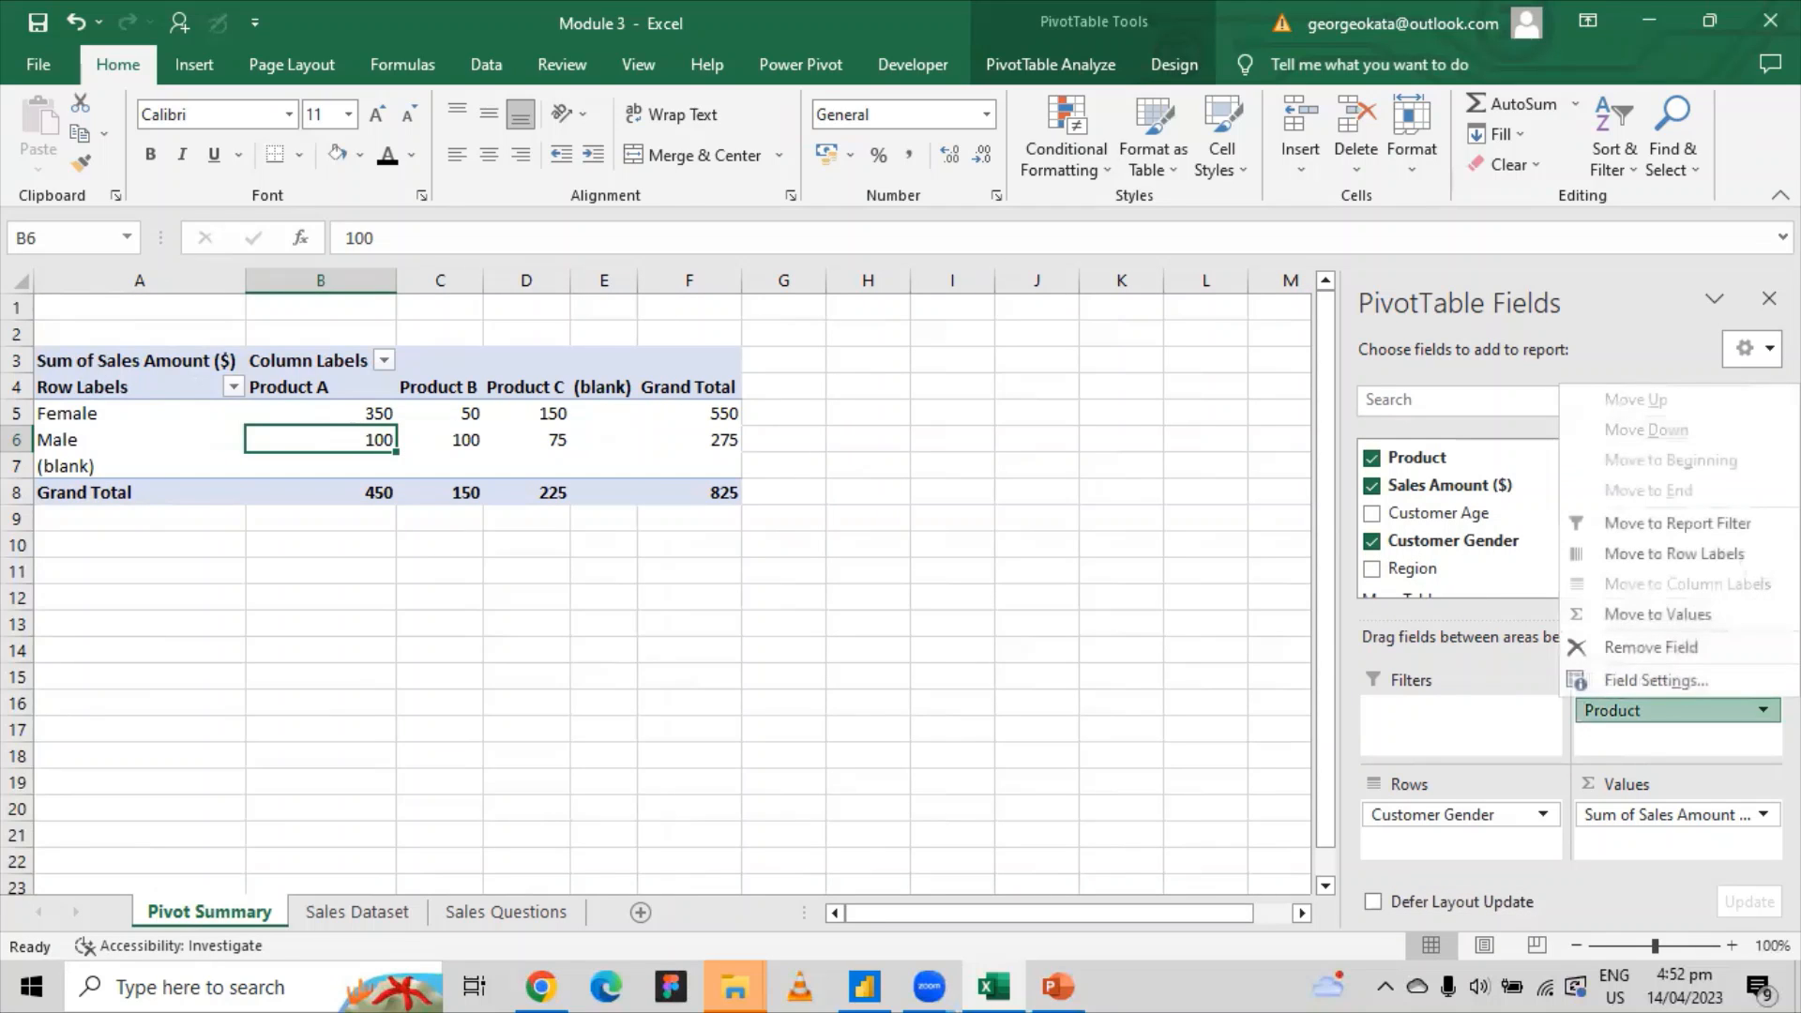
click(1667, 649)
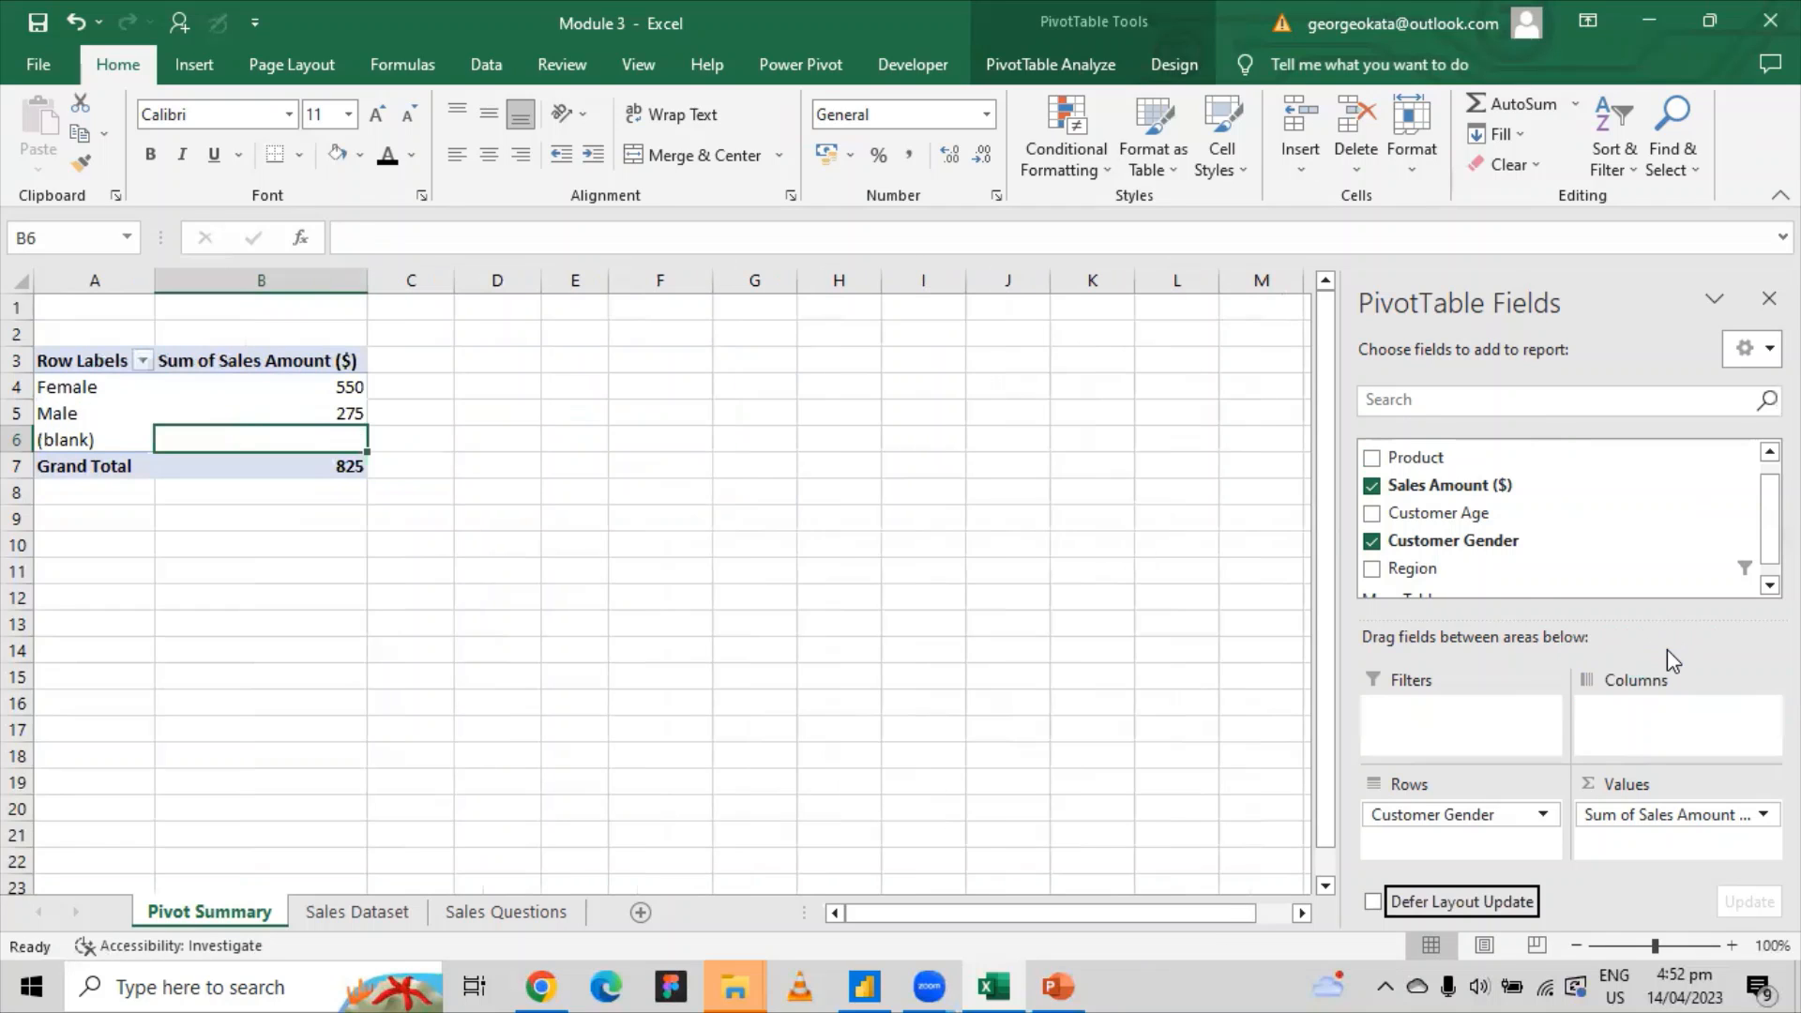
click(1534, 816)
click(1535, 816)
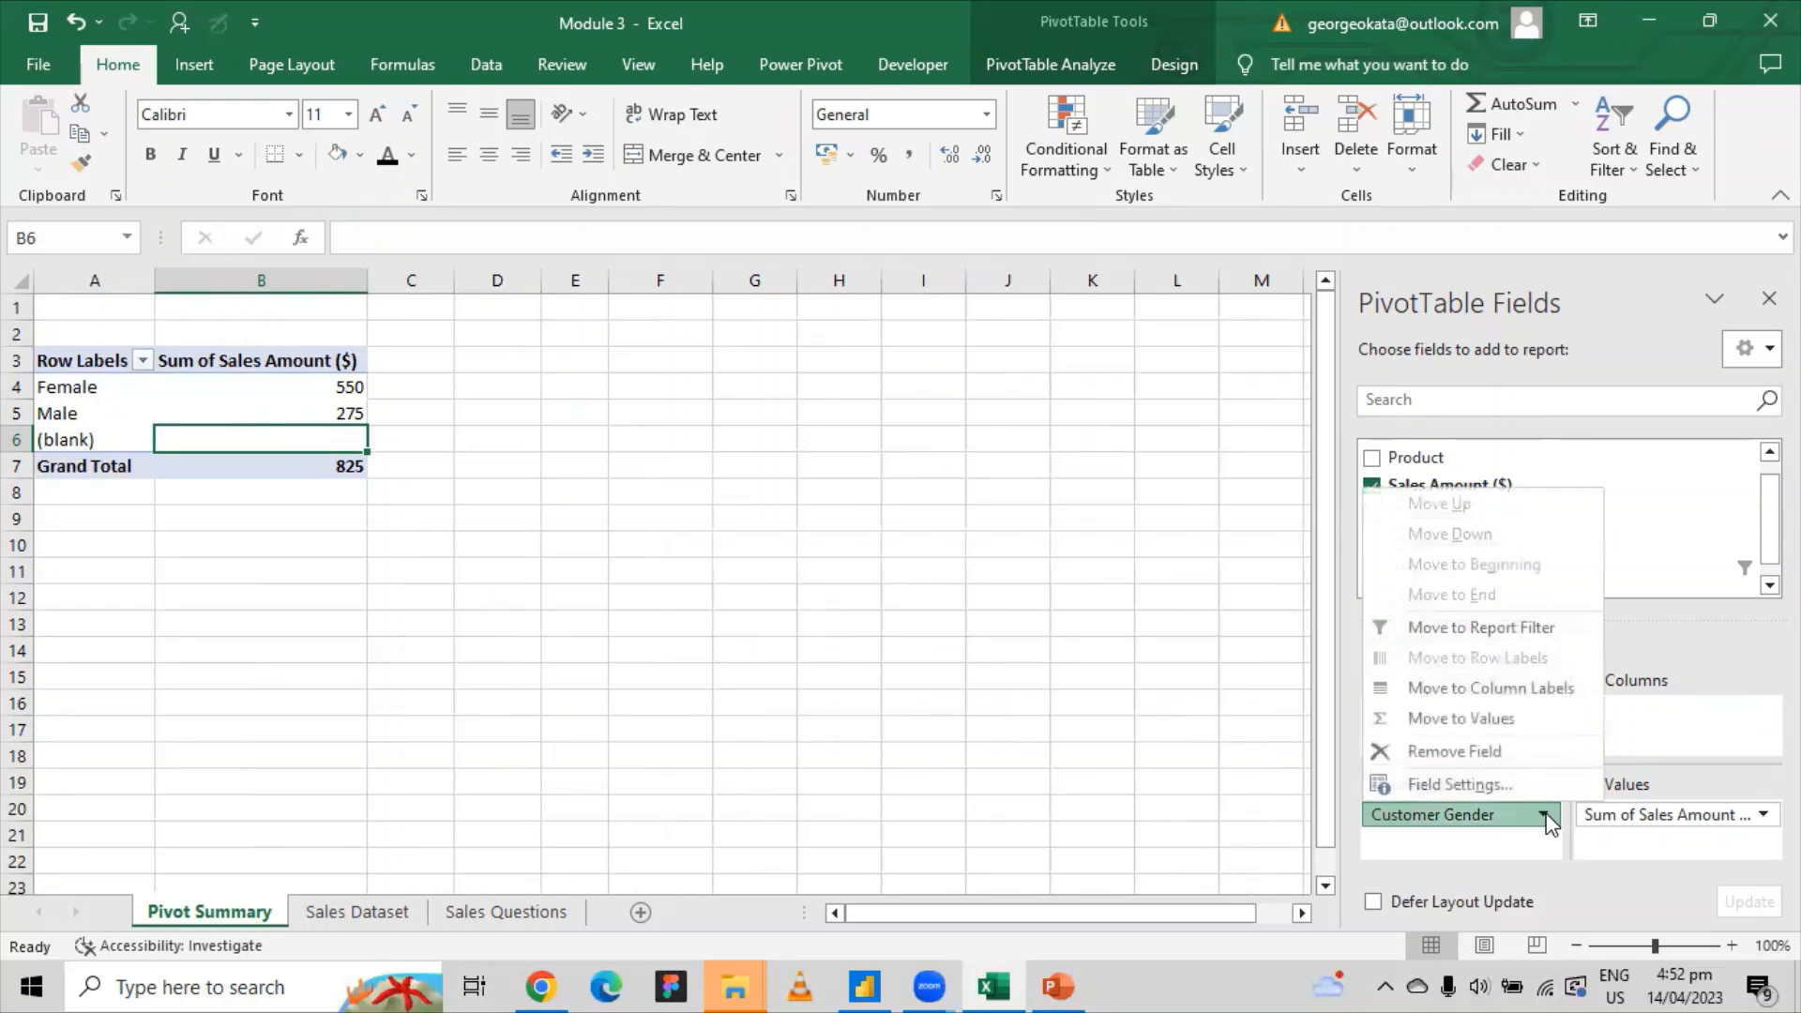
click(1498, 753)
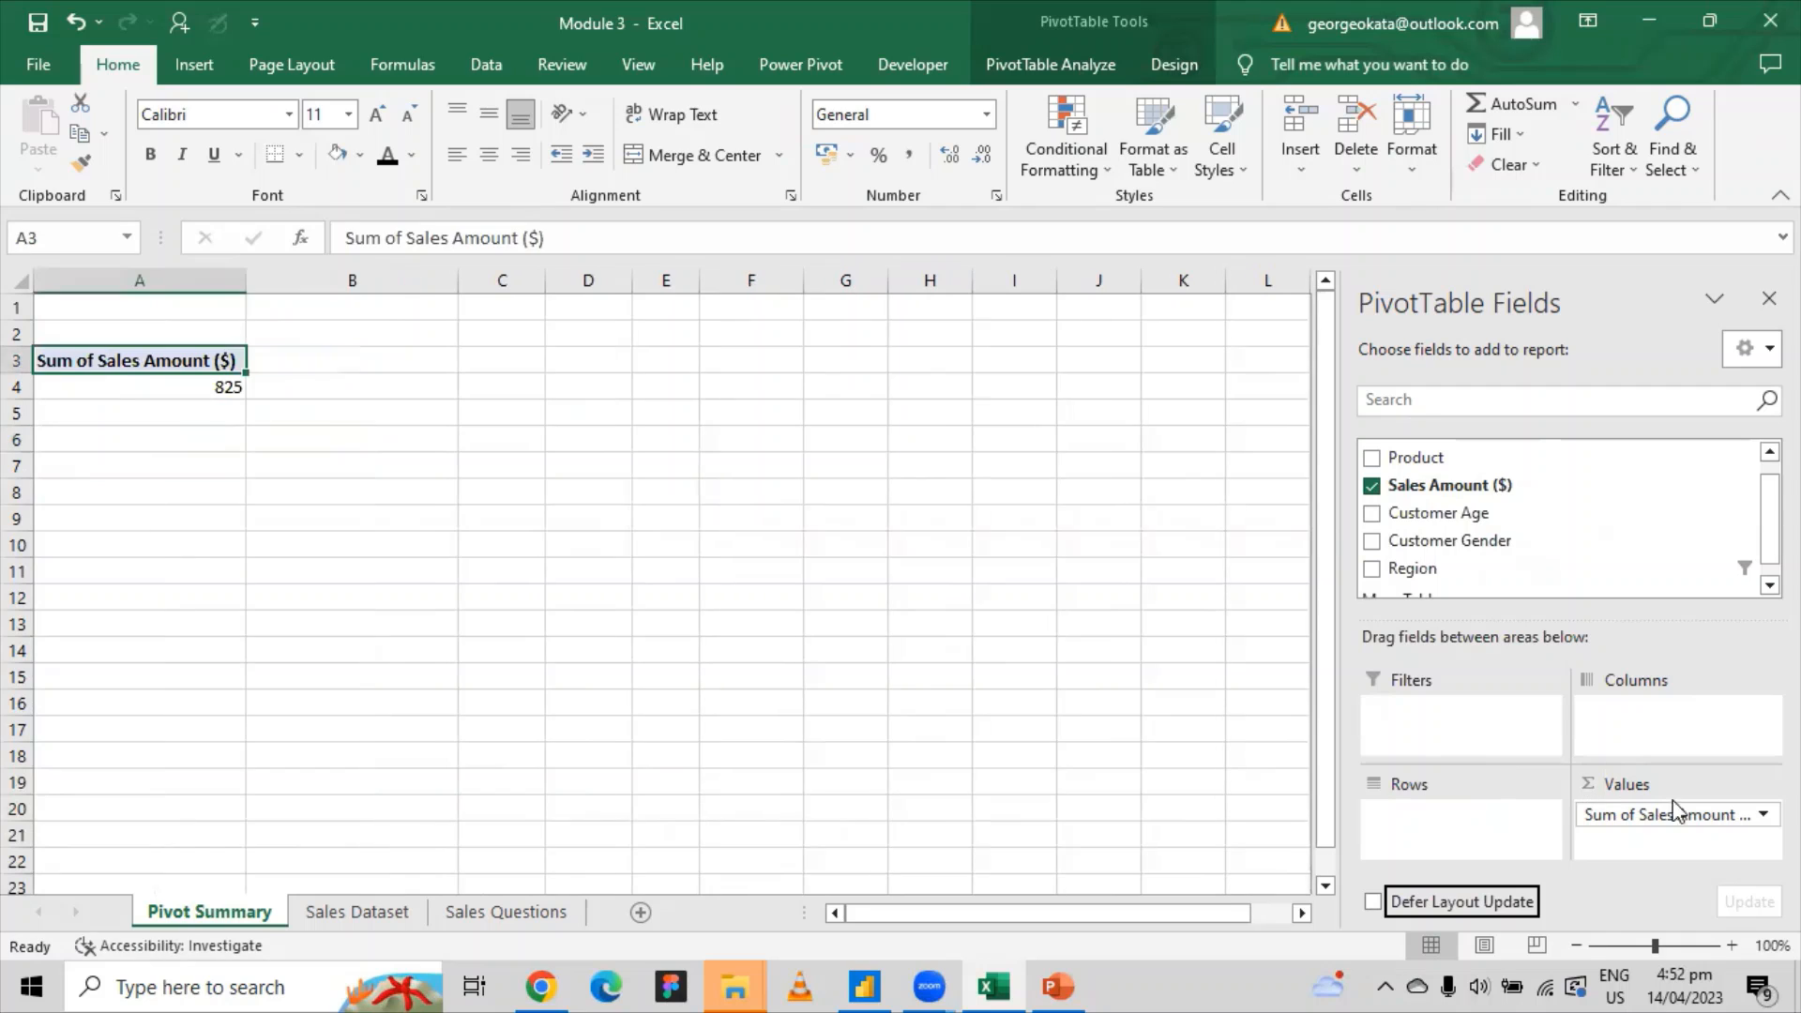
click(1372, 486)
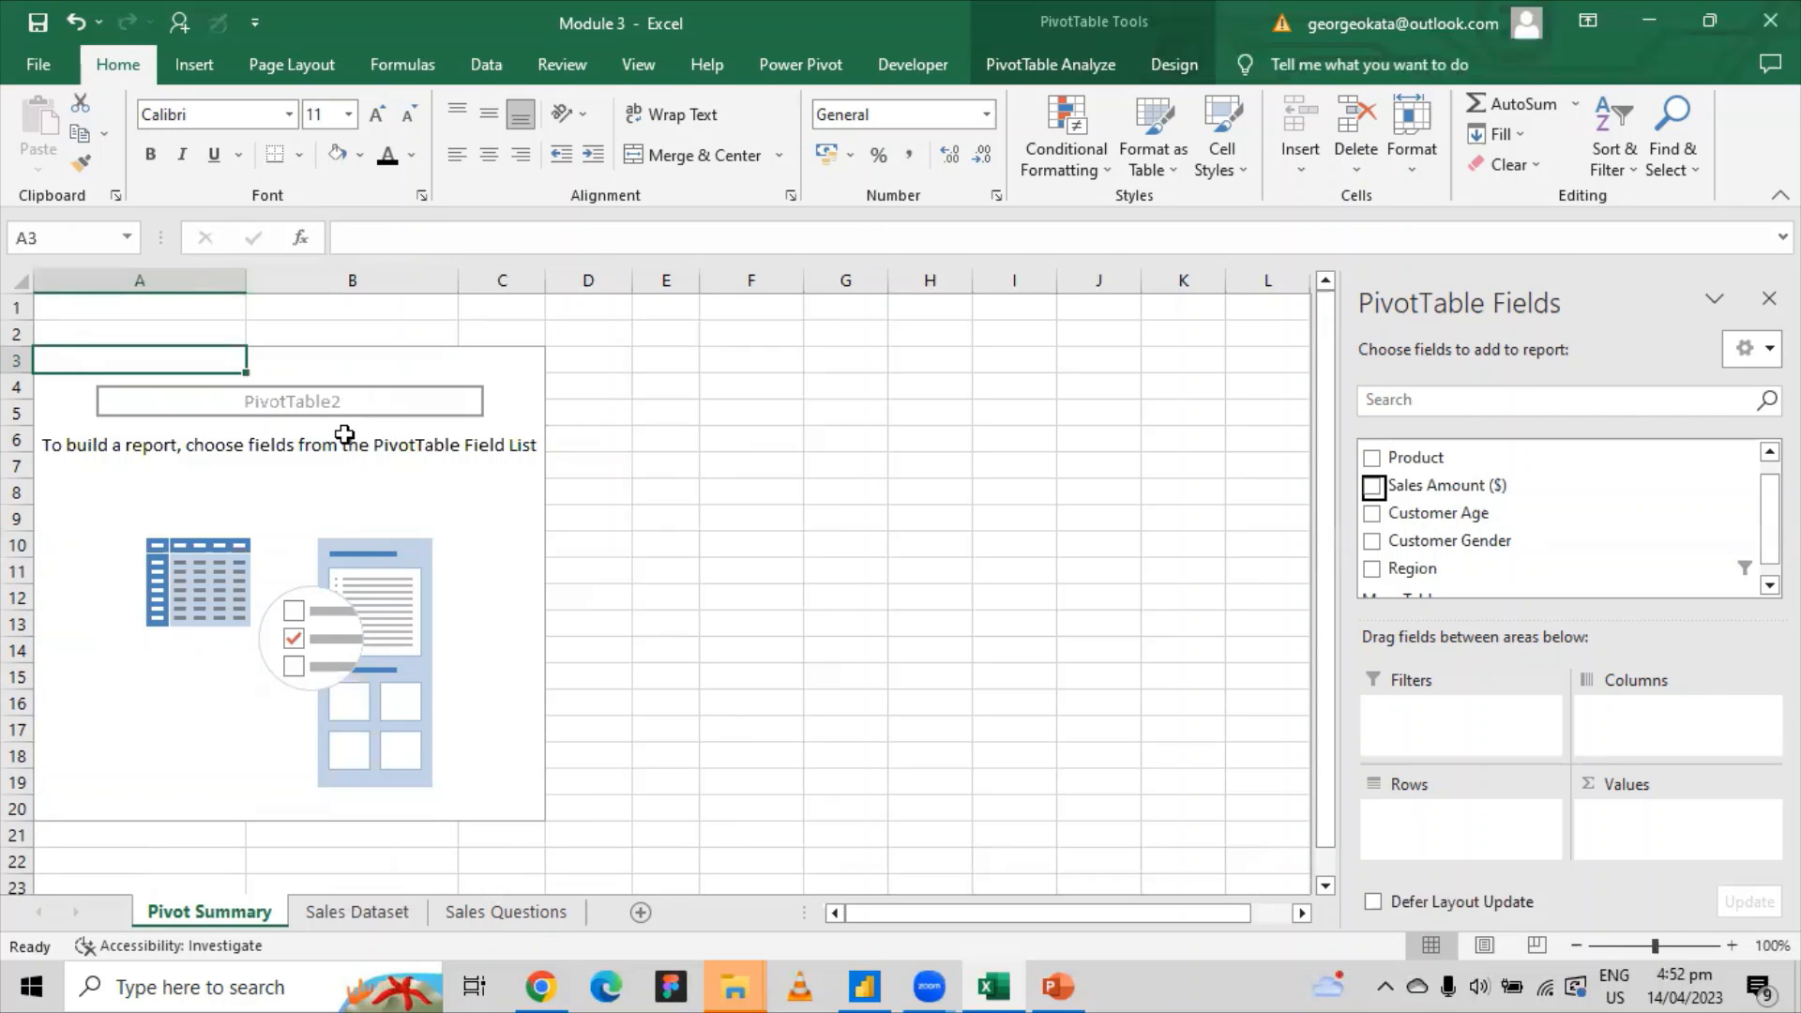
Copy the first question's text, without its number, from cell A1 of the Sales Questions sheet.
click(493, 910)
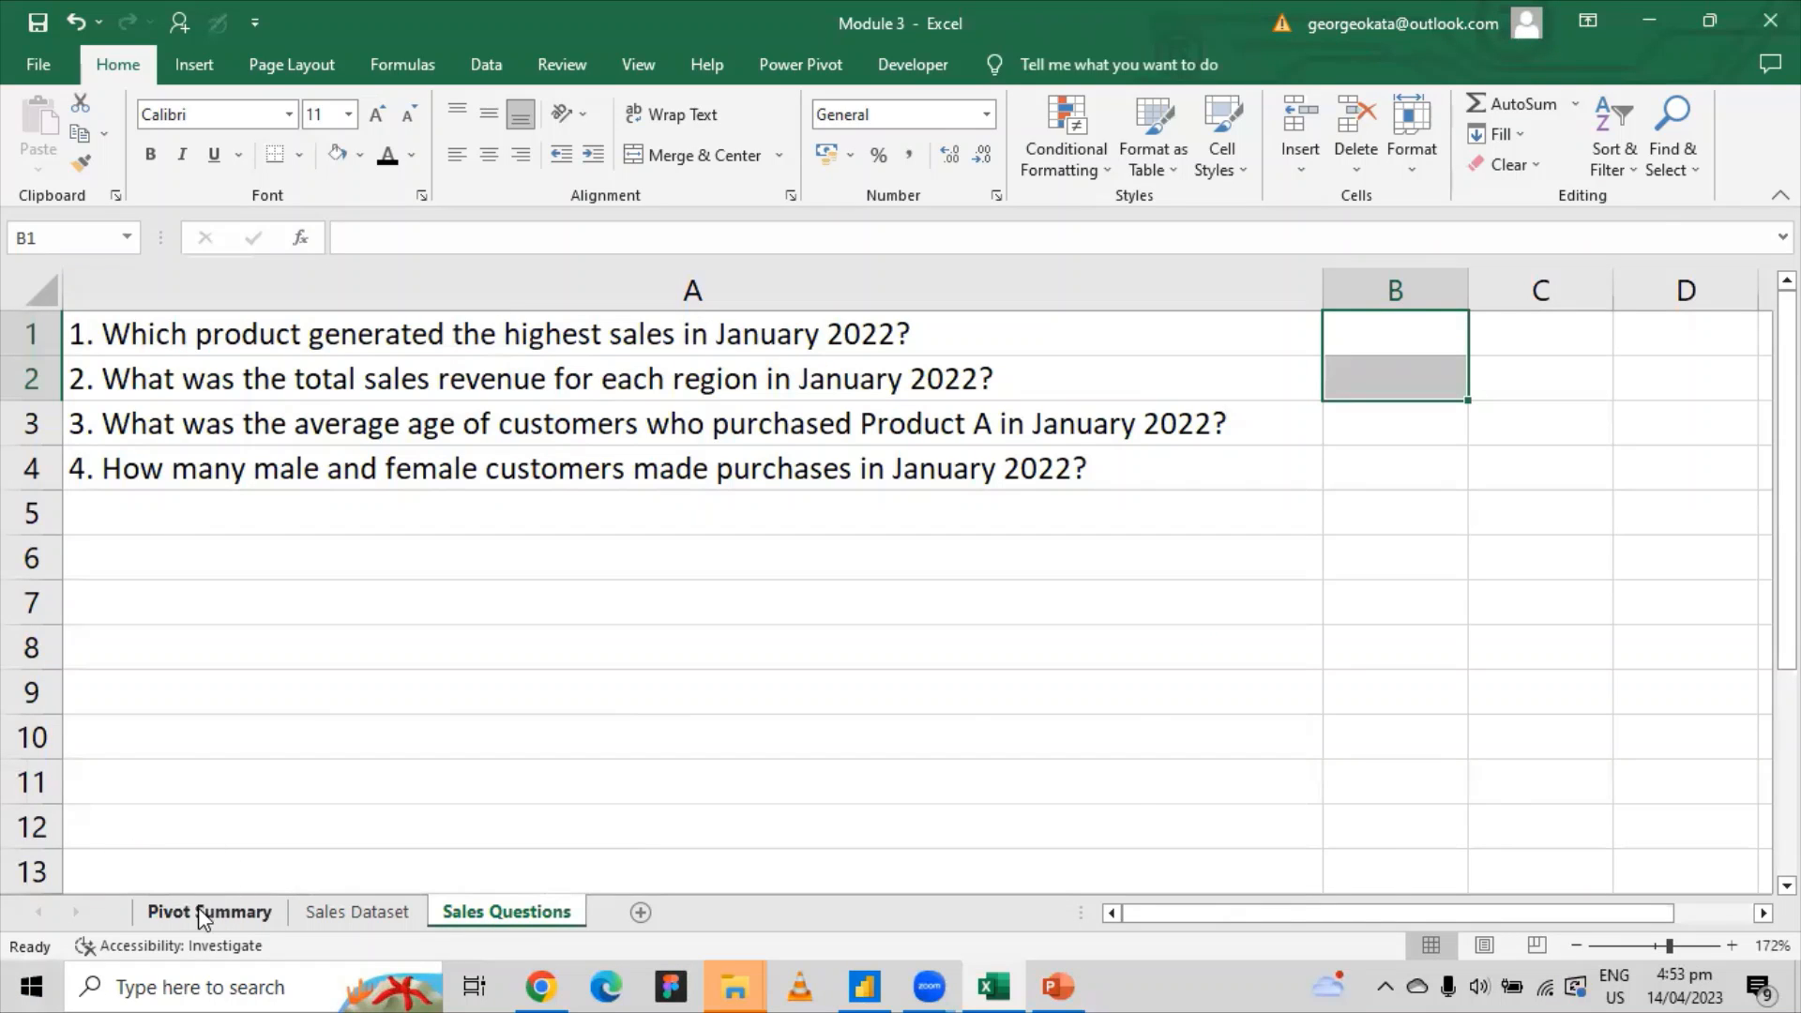
click(199, 910)
click(455, 910)
click(934, 335)
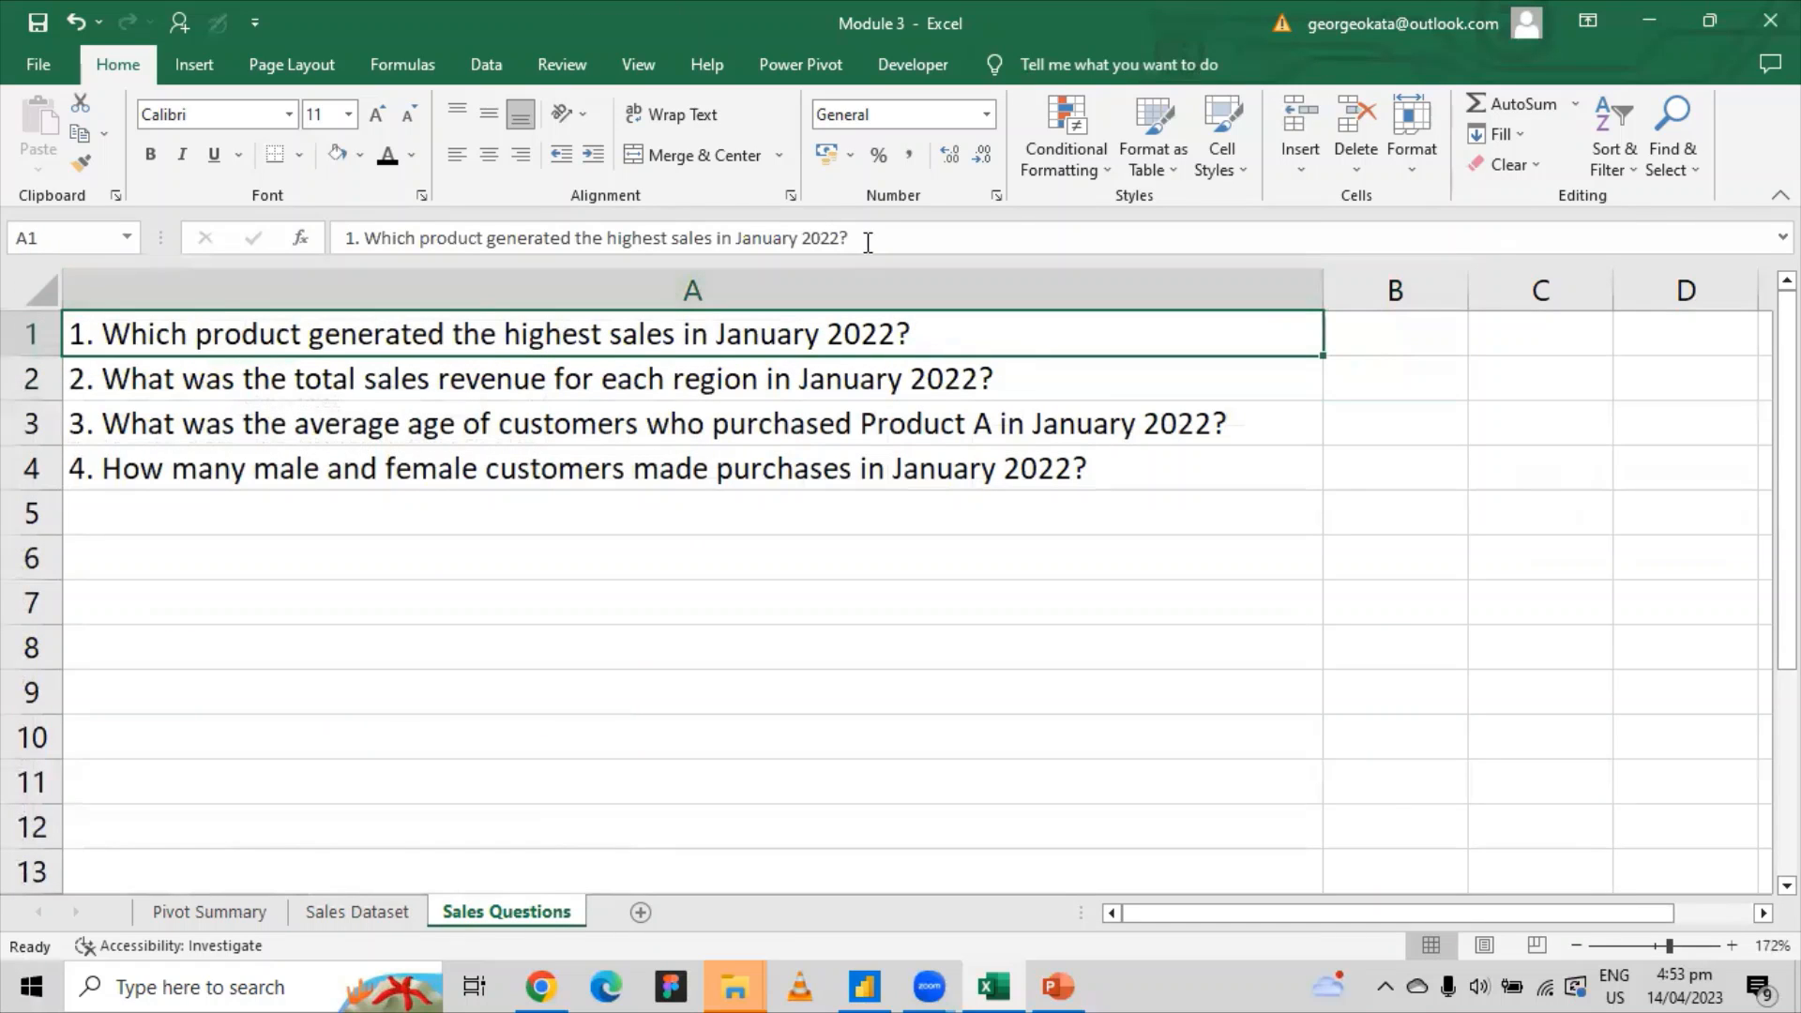
drag(868, 242, 366, 238)
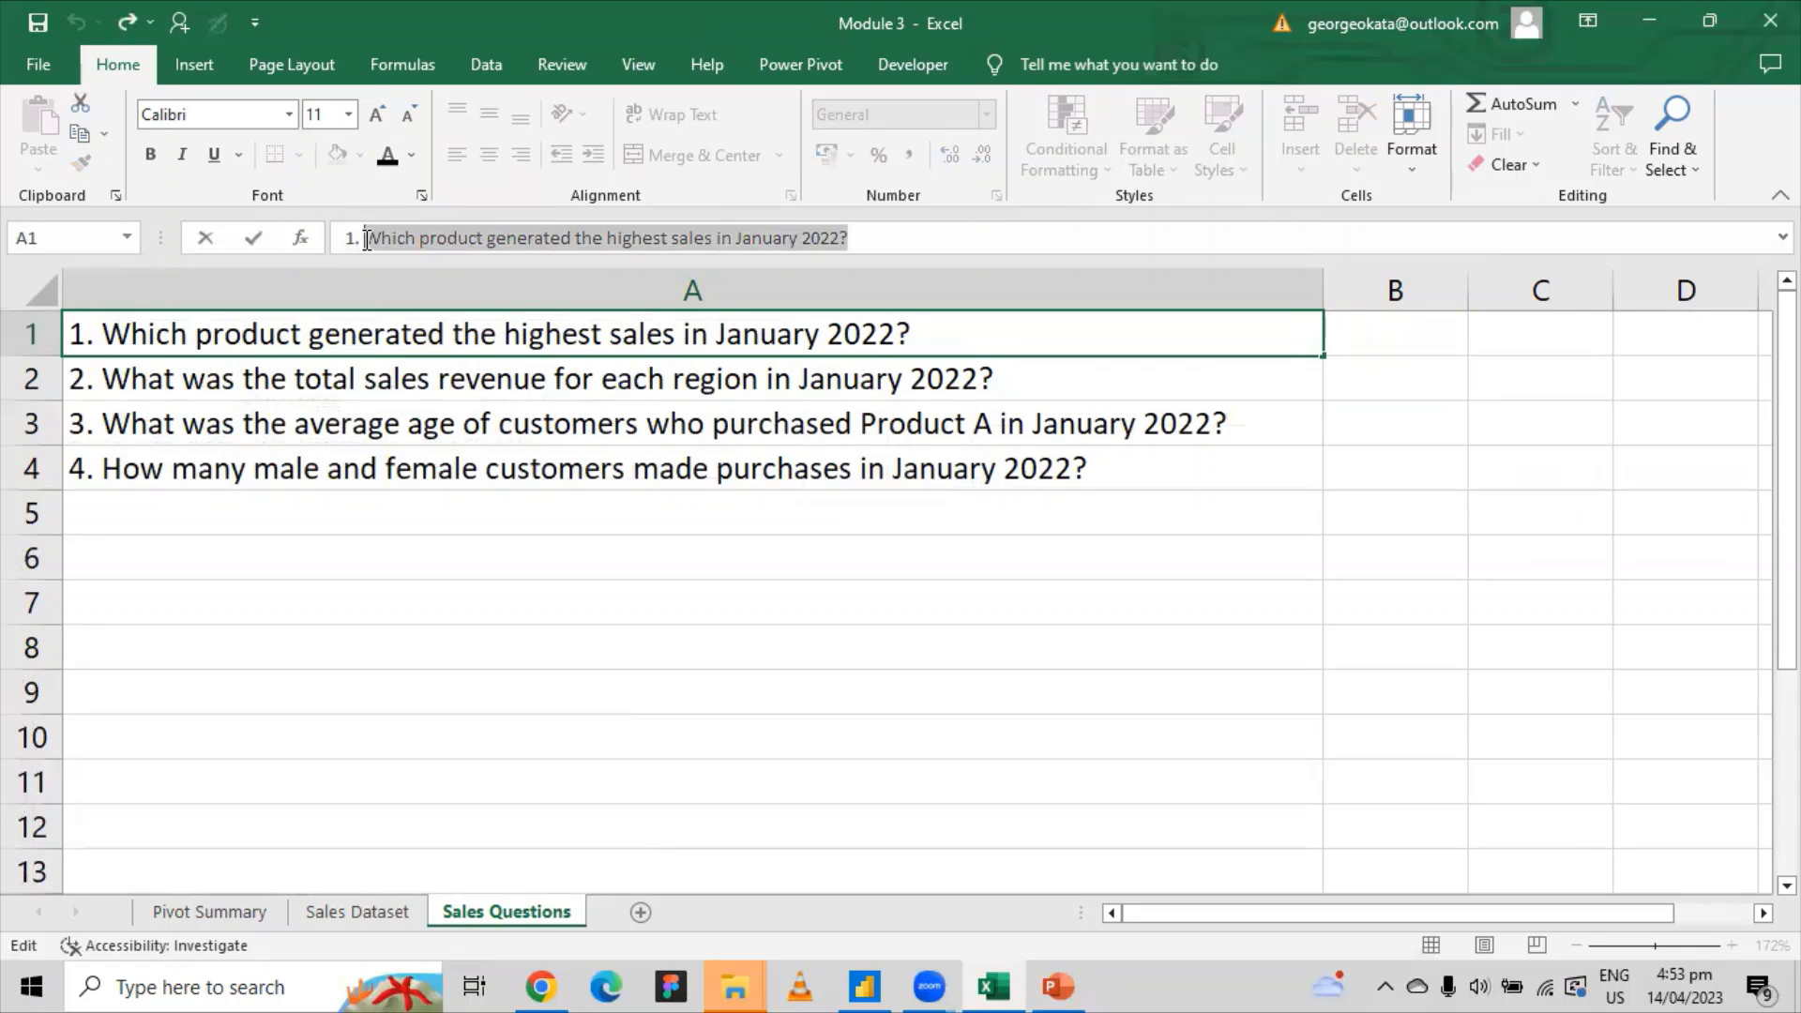
key(ctrl+c)
Paste the copied question as text only into cell A1 of the Pivot Summary sheet, above the PivotTable.
click(259, 913)
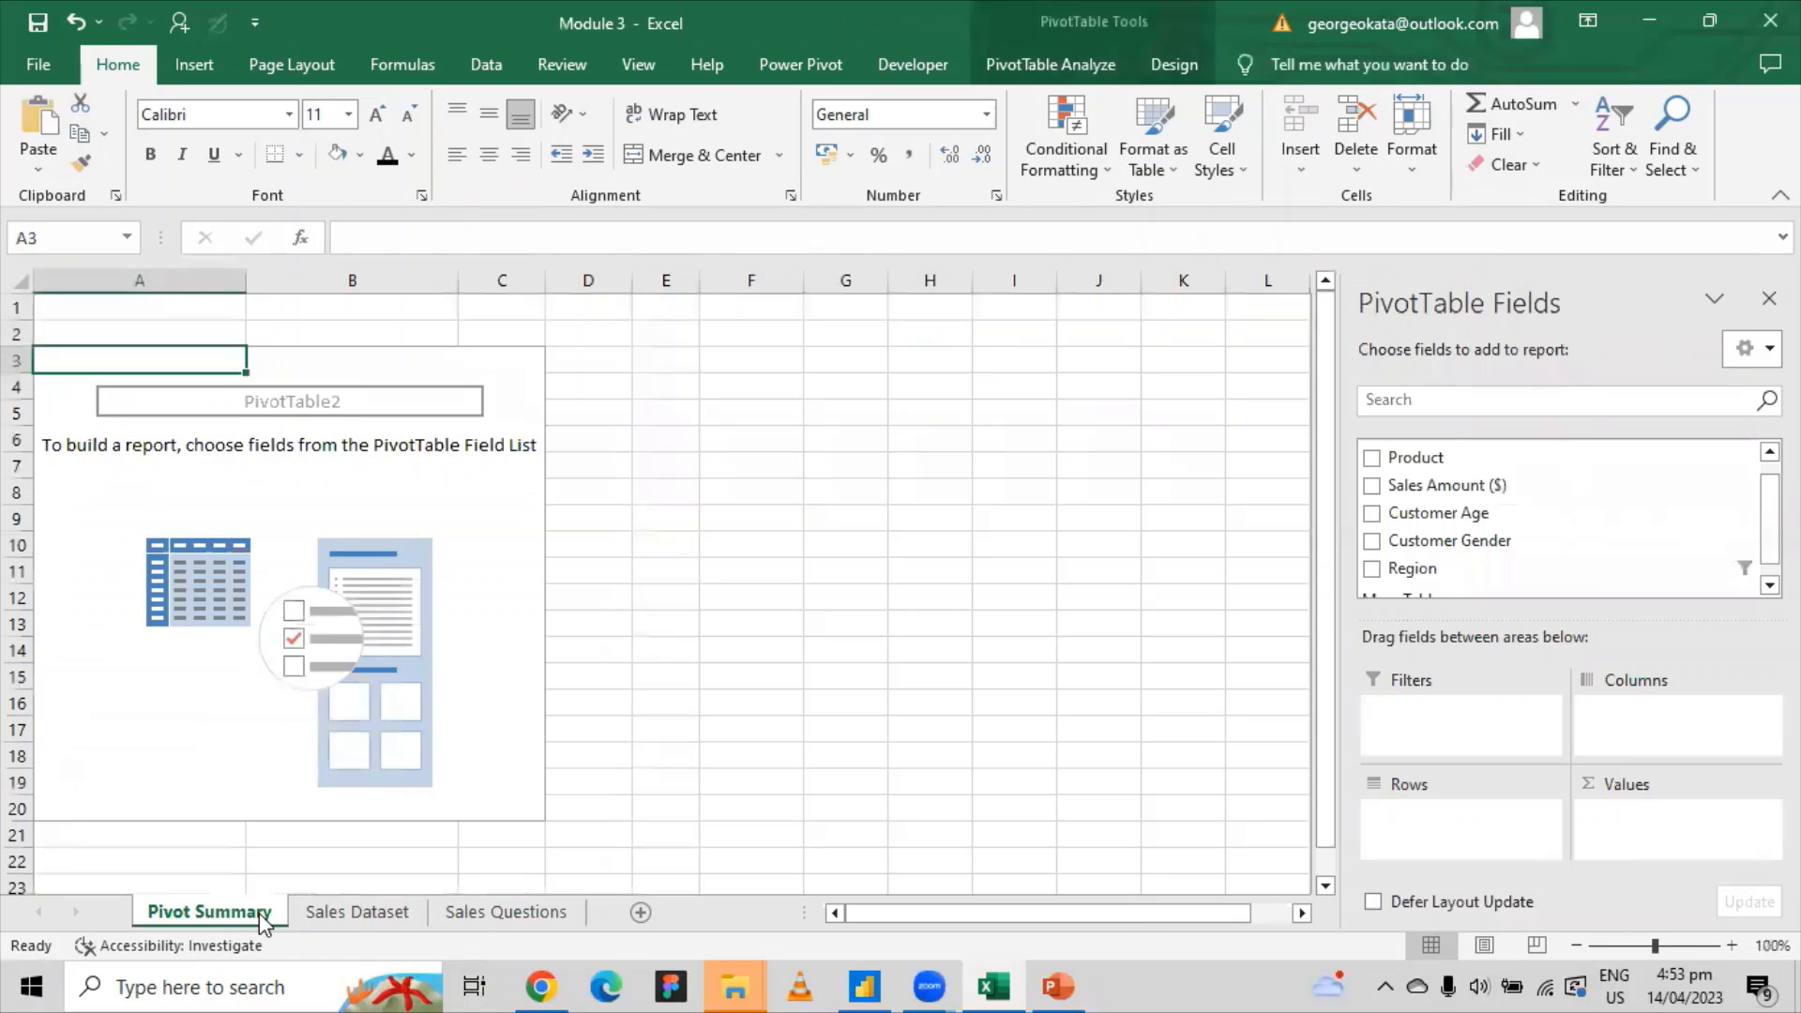
click(240, 405)
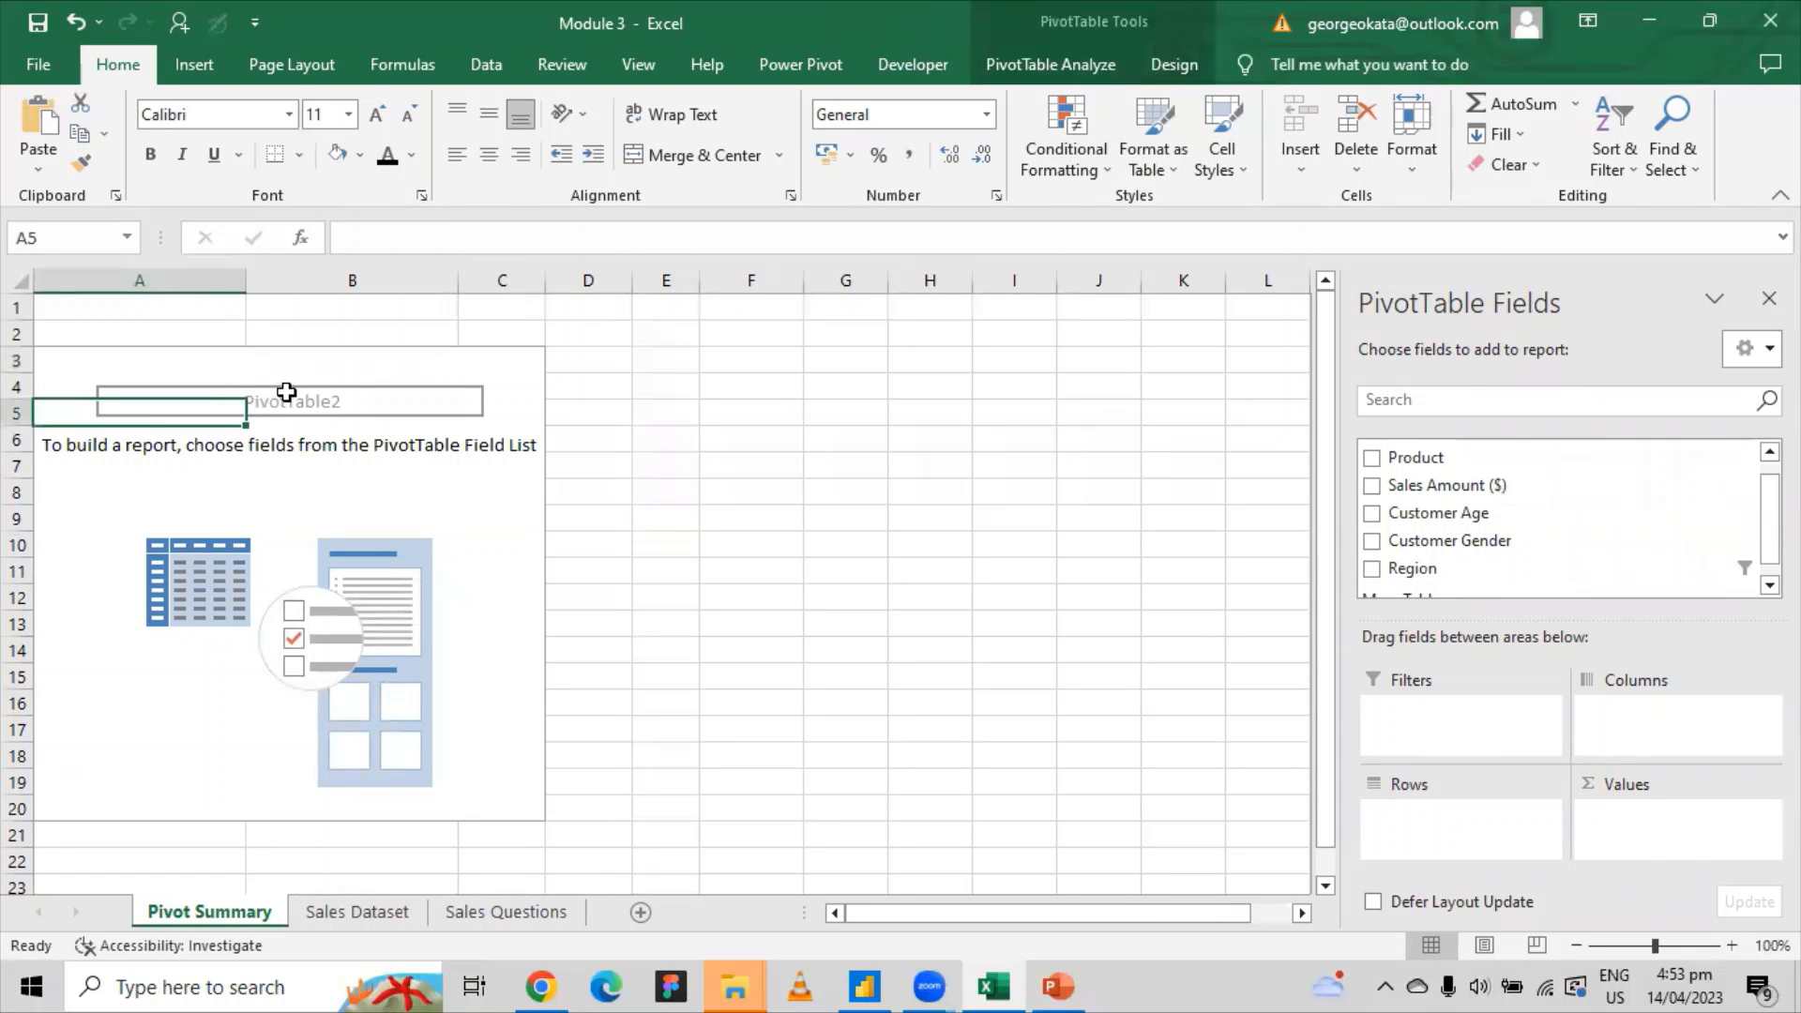
click(284, 391)
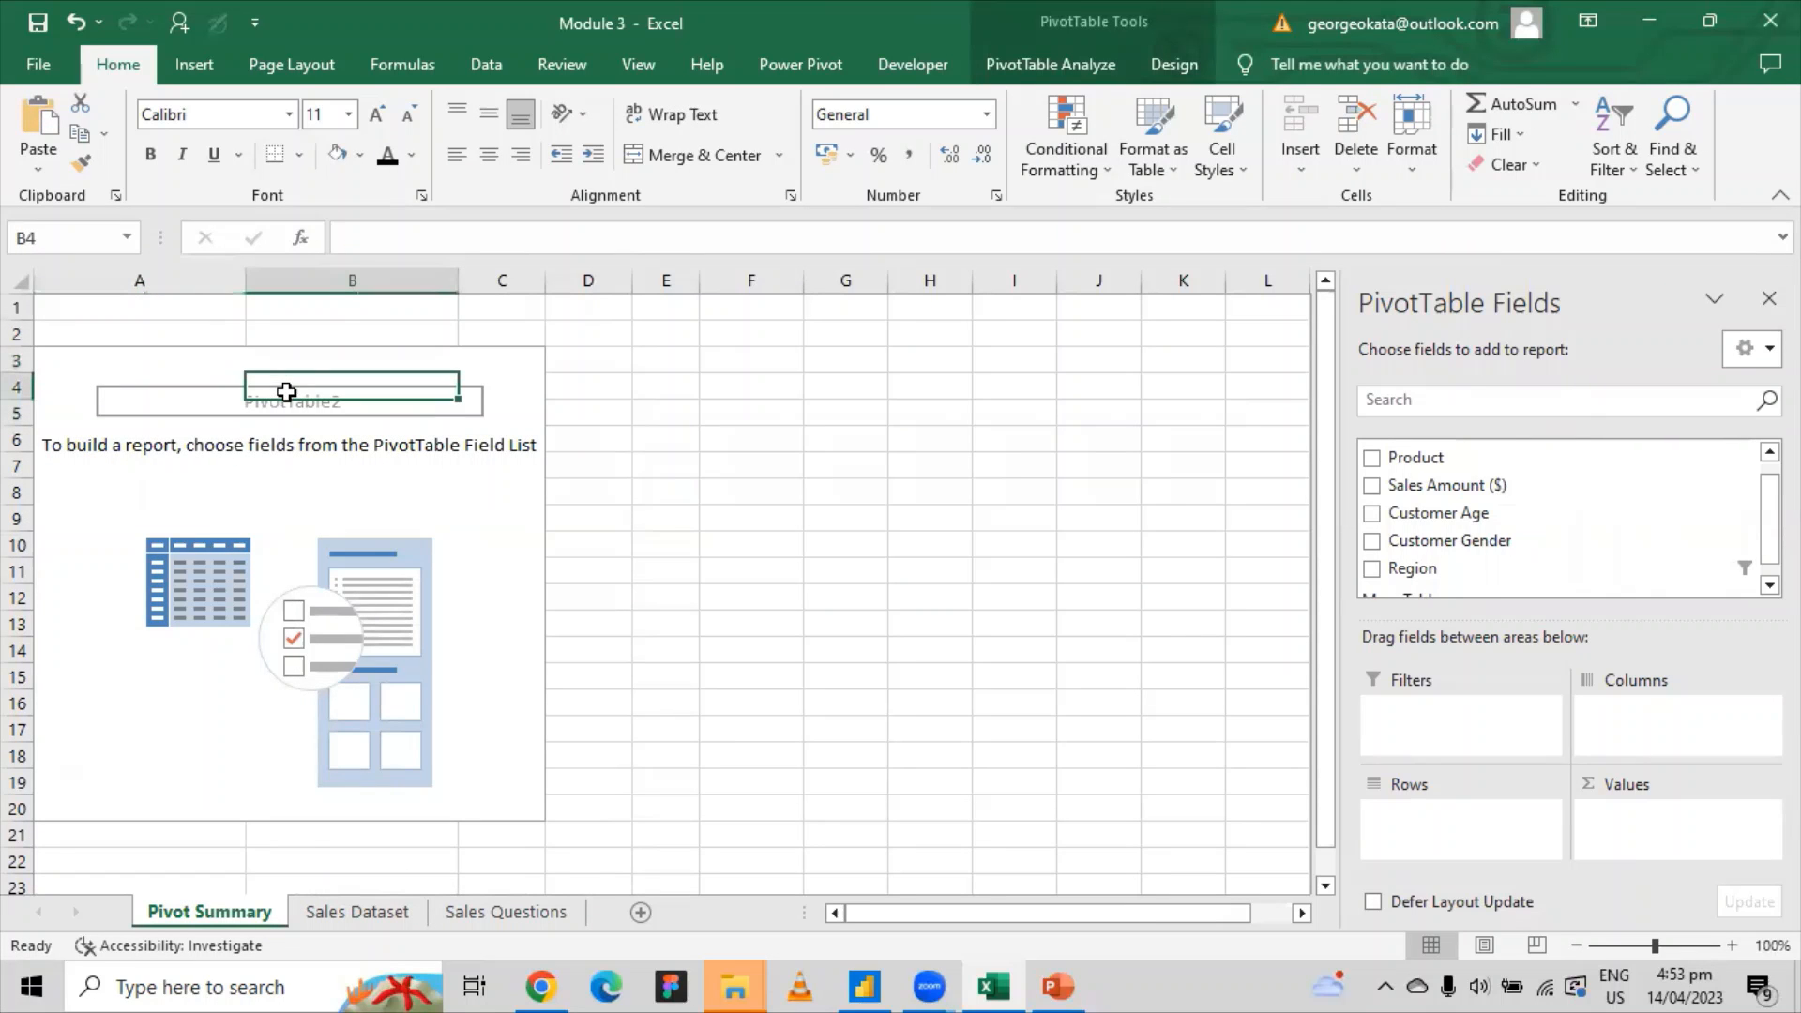
click(191, 340)
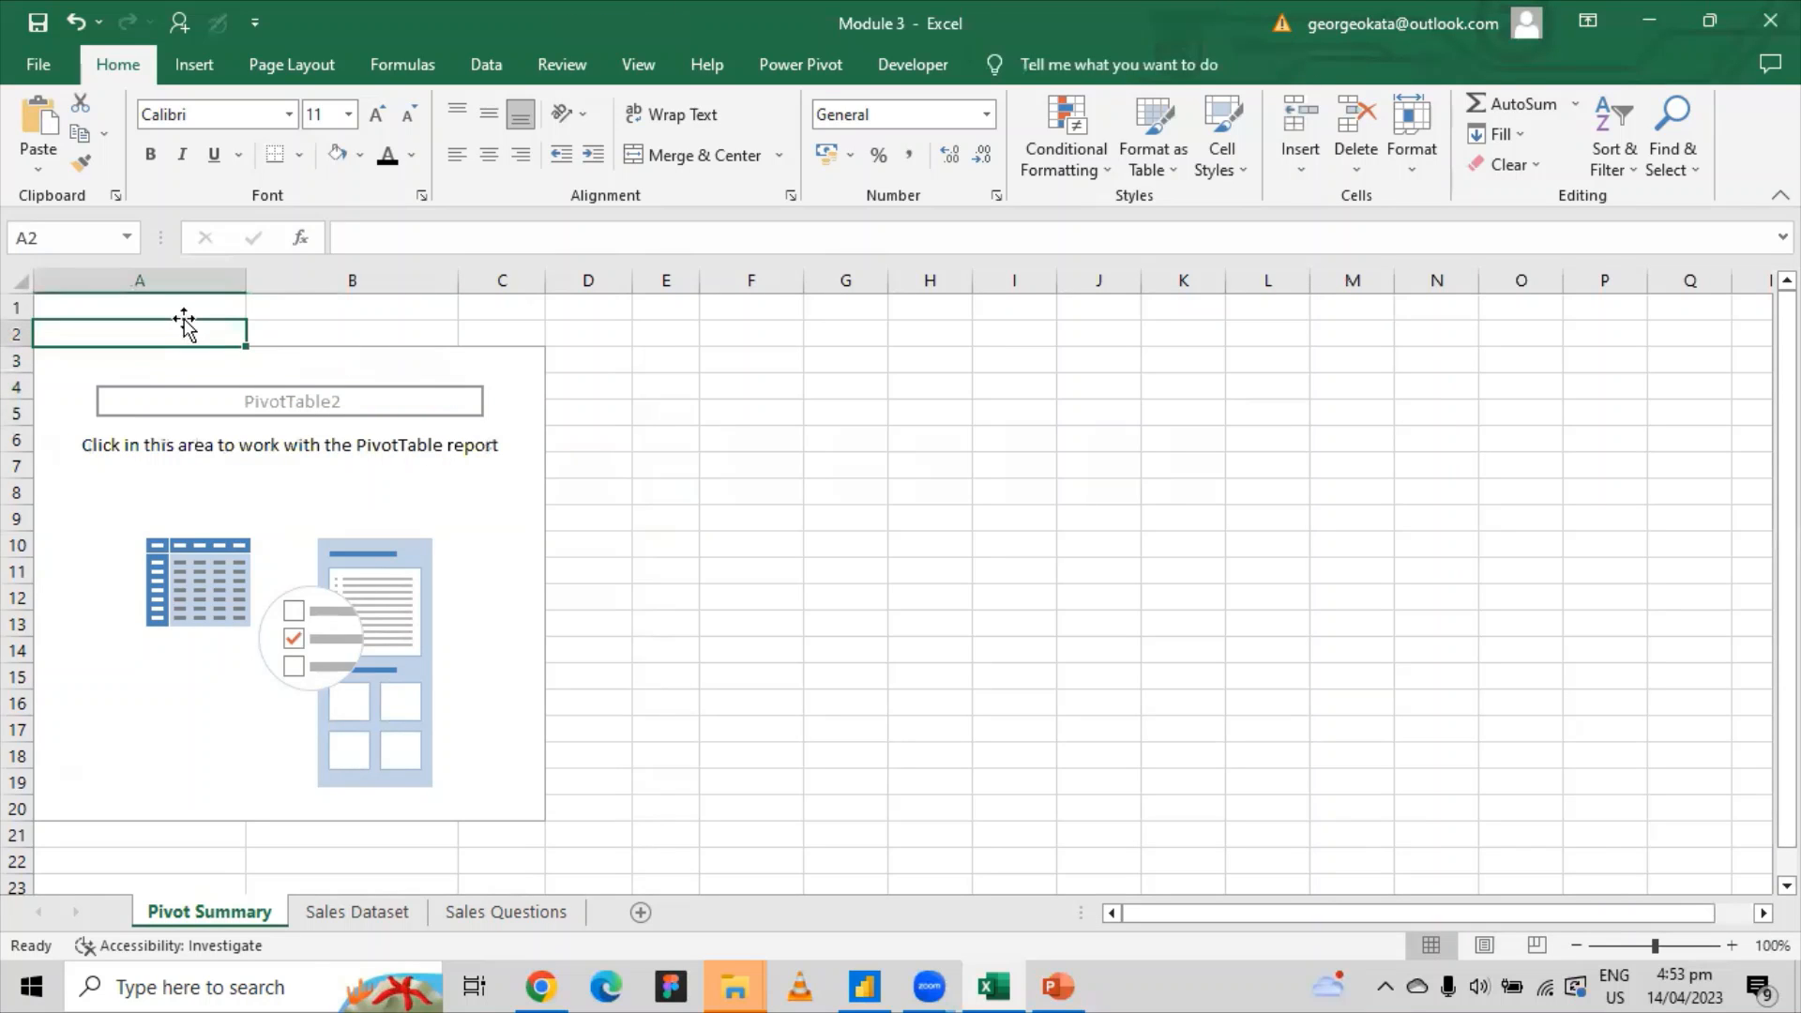
click(186, 309)
right_click(187, 310)
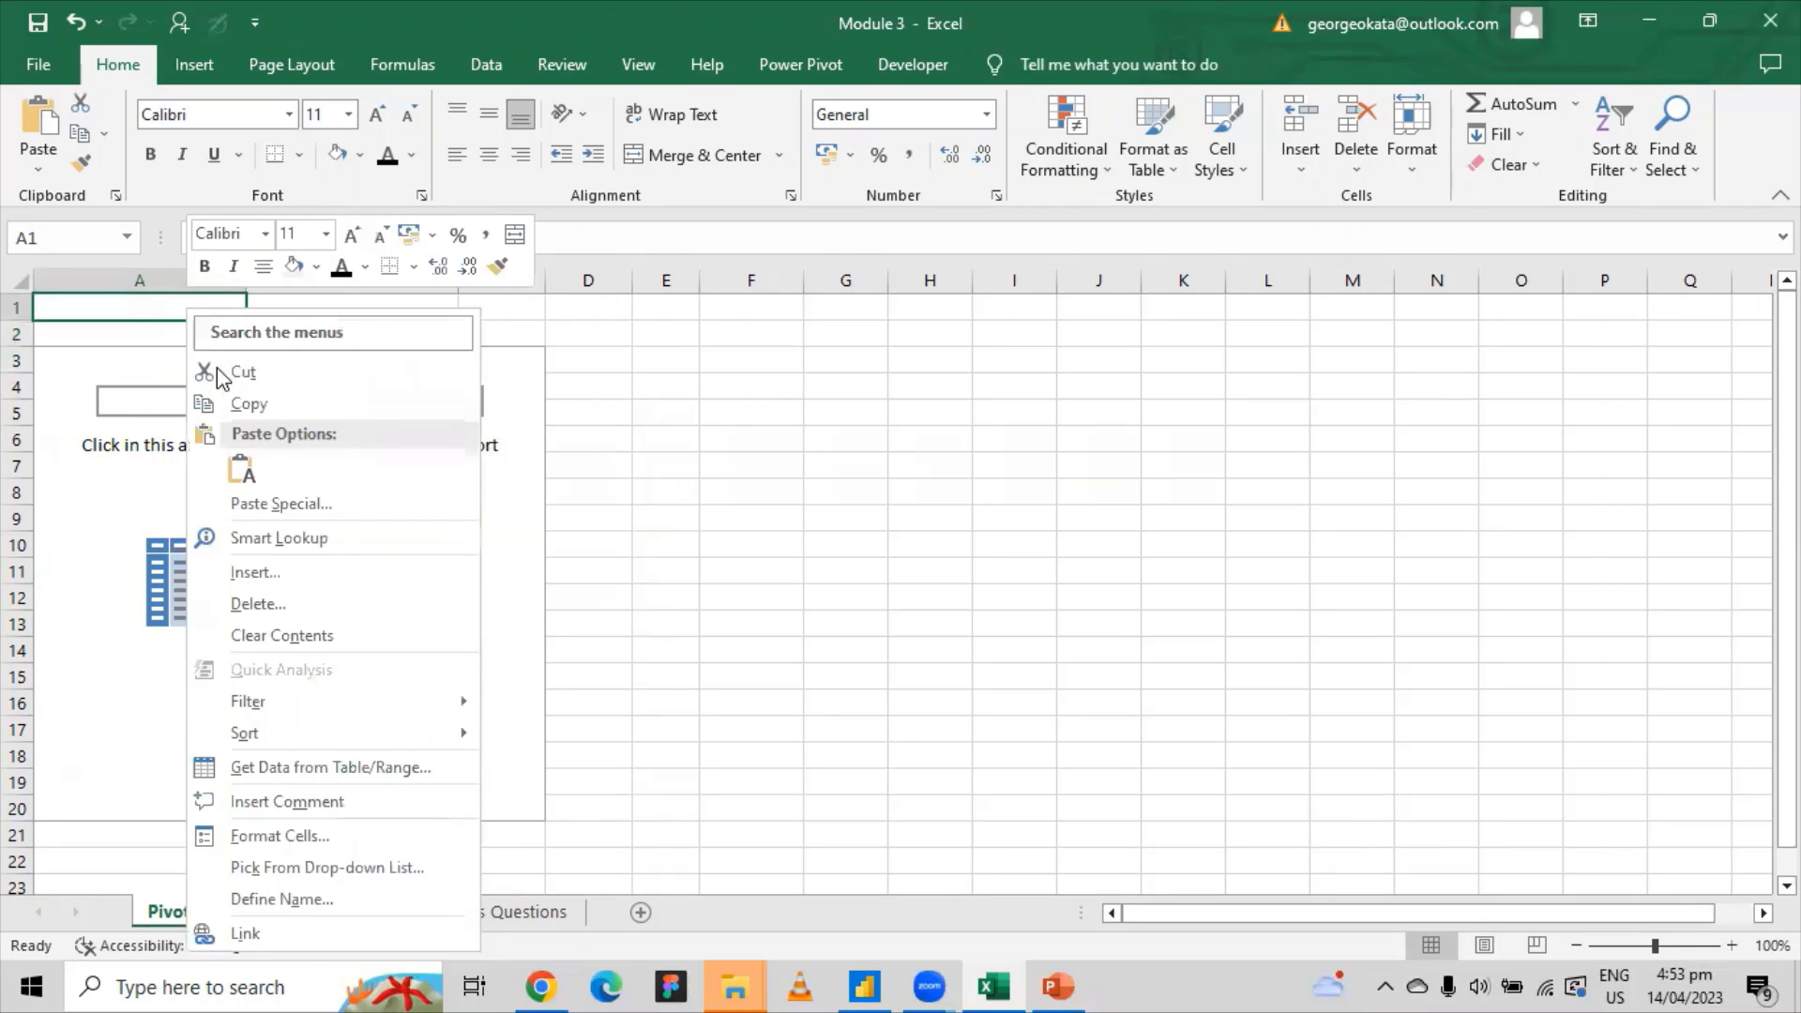
click(241, 469)
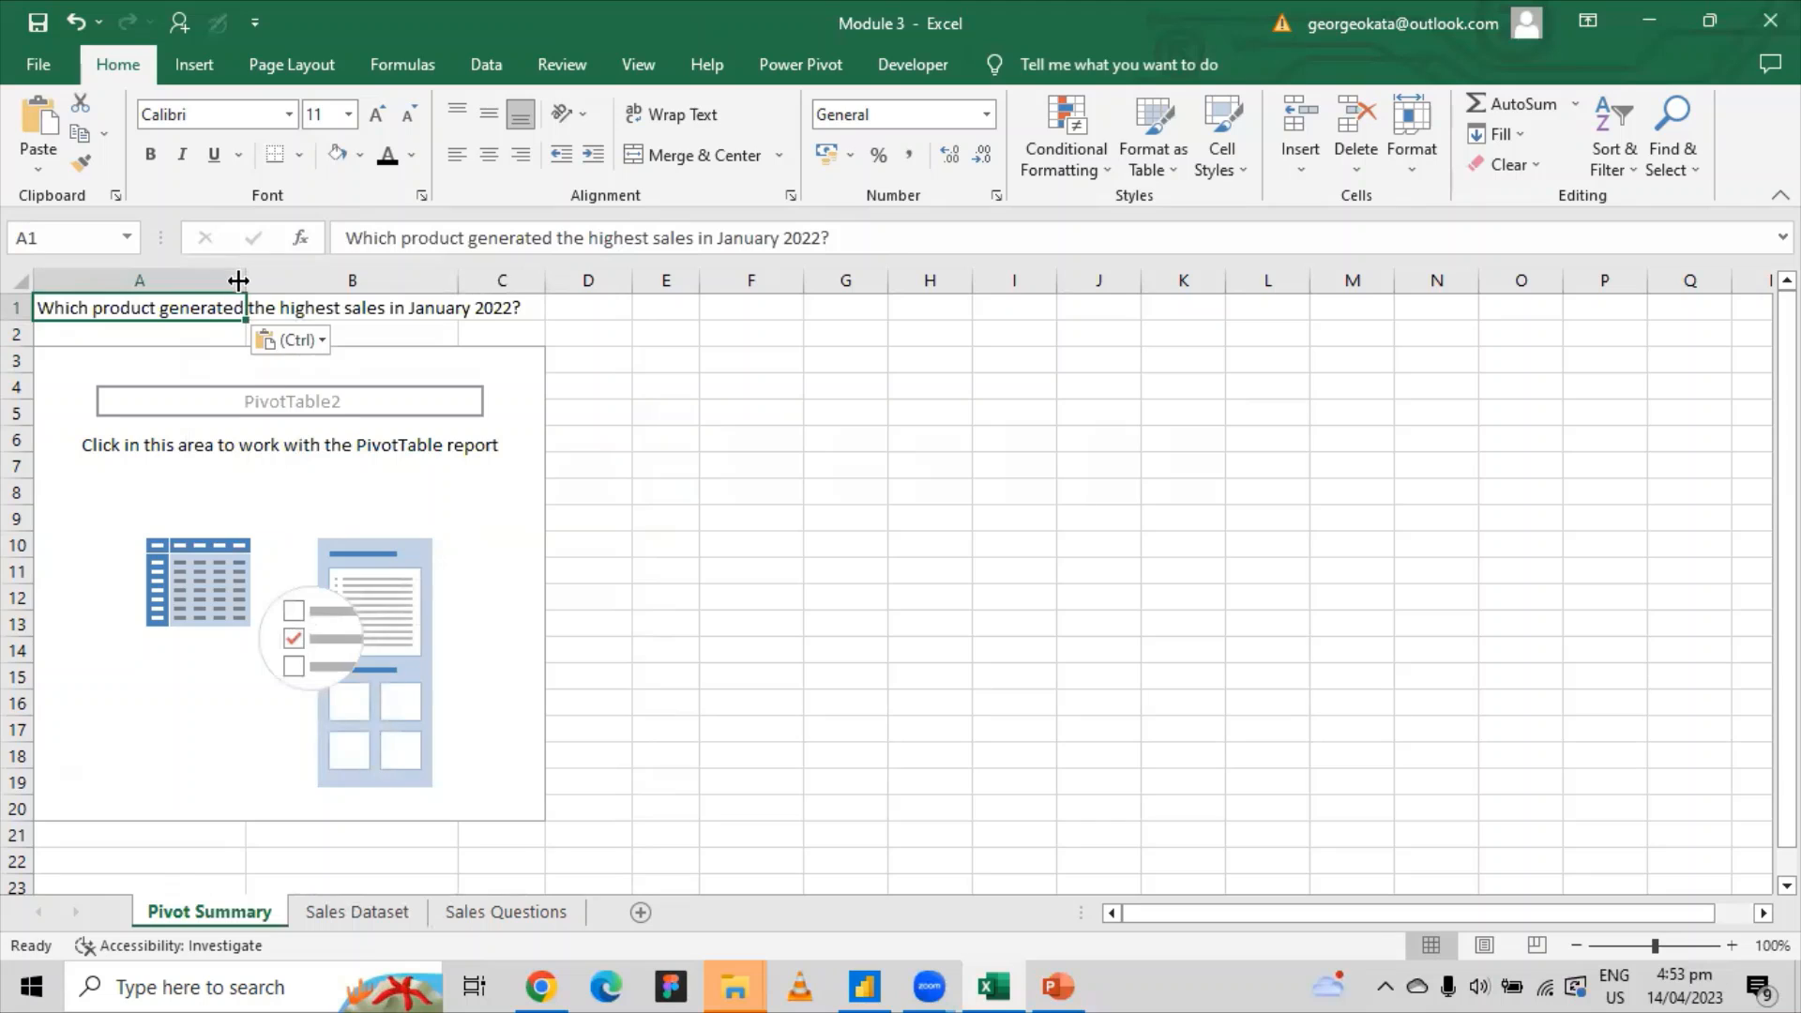
Widen column A to fit the question and make the text in A1 bold.
drag(242, 279, 540, 277)
click(545, 615)
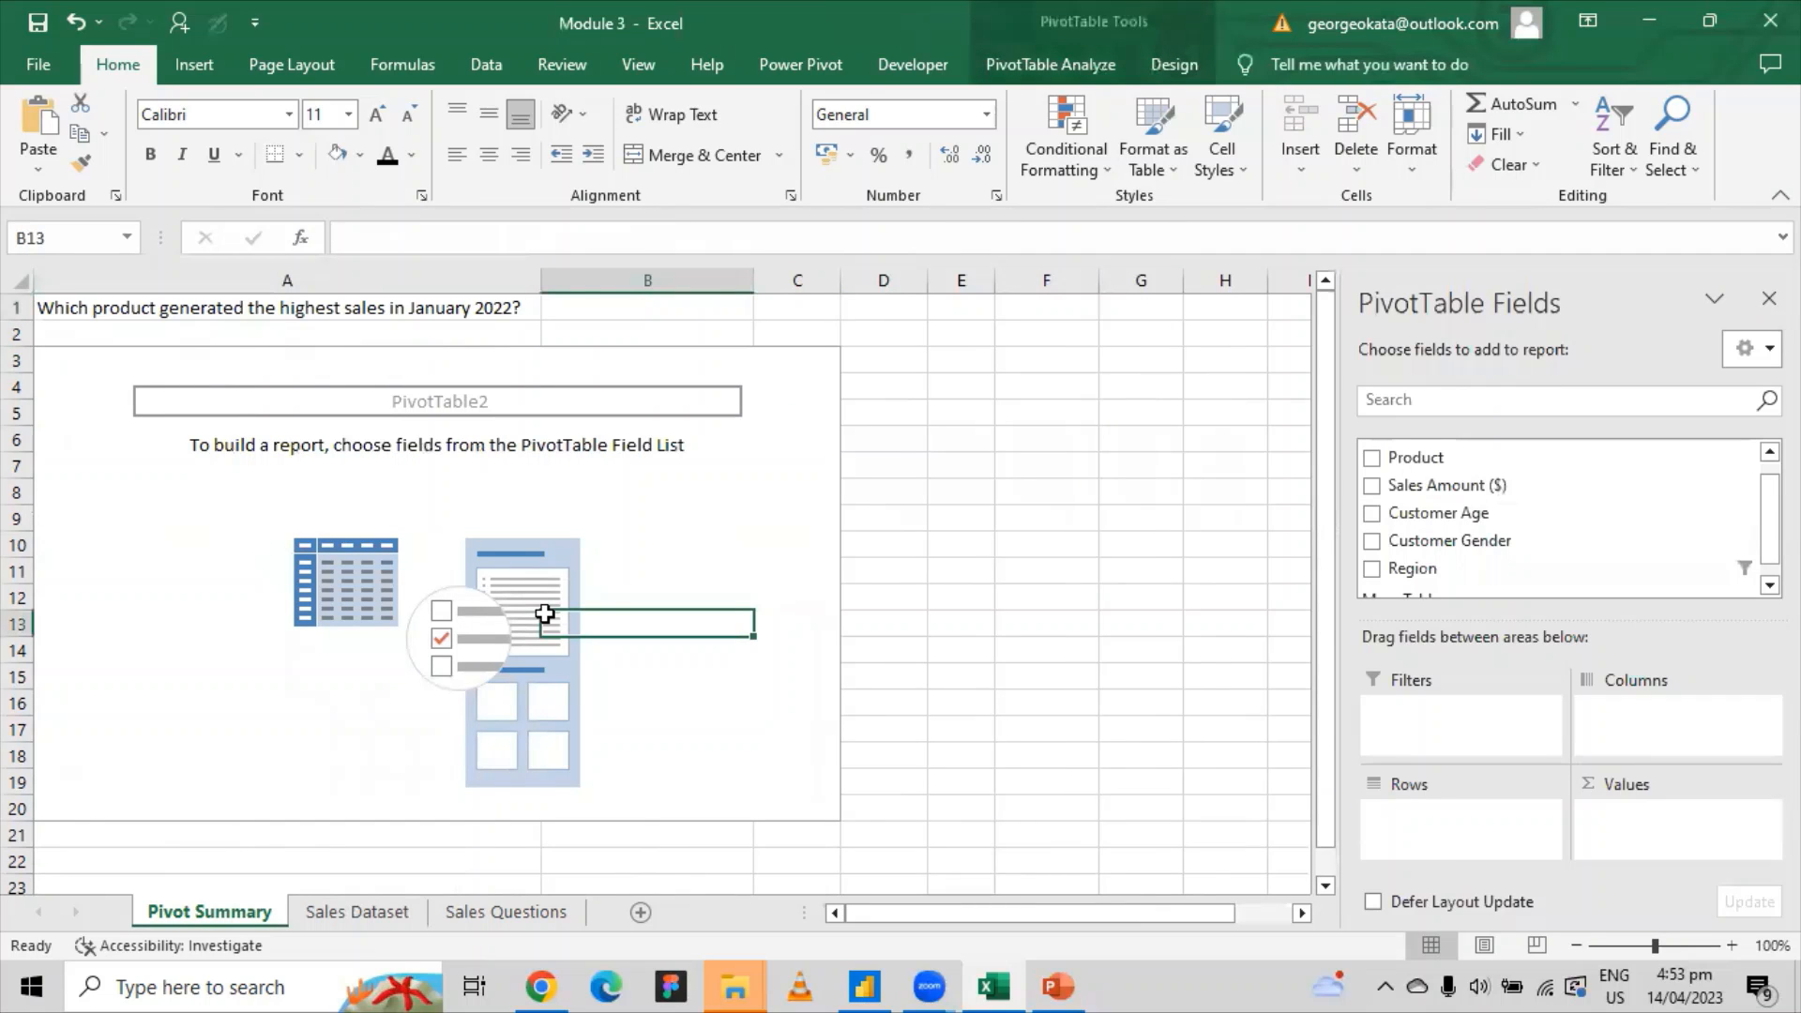
click(511, 307)
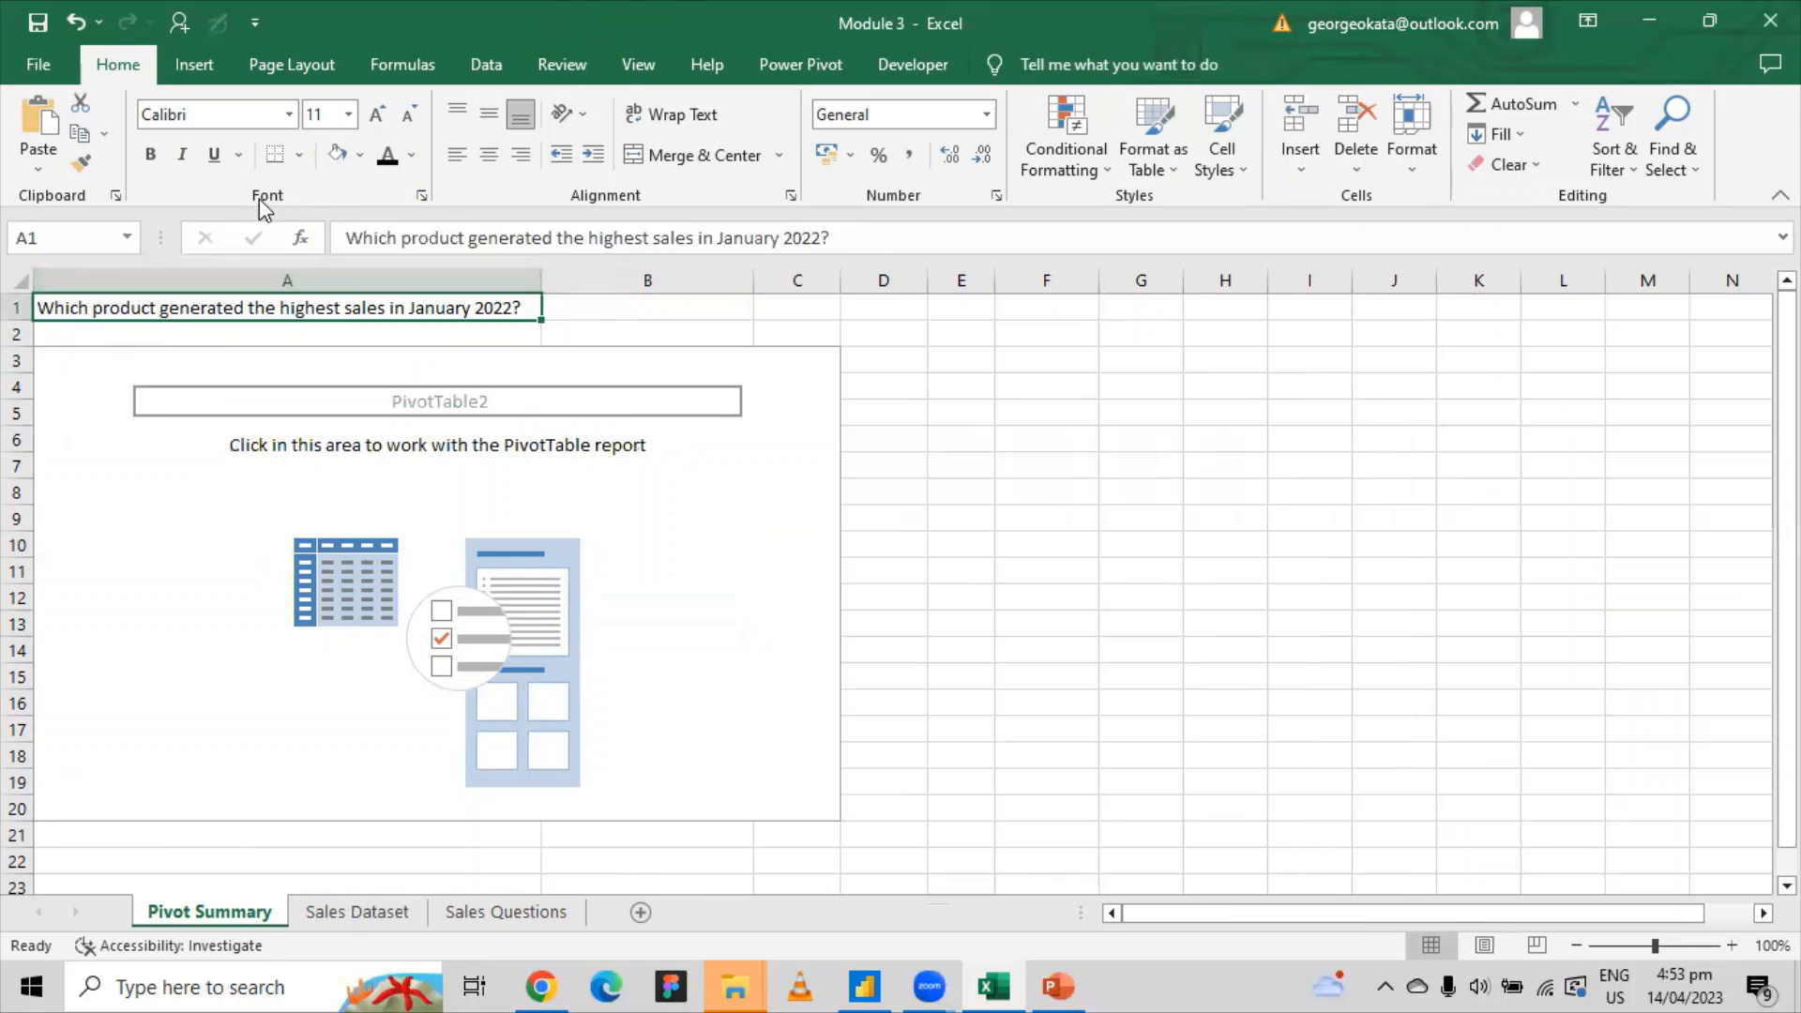
click(150, 155)
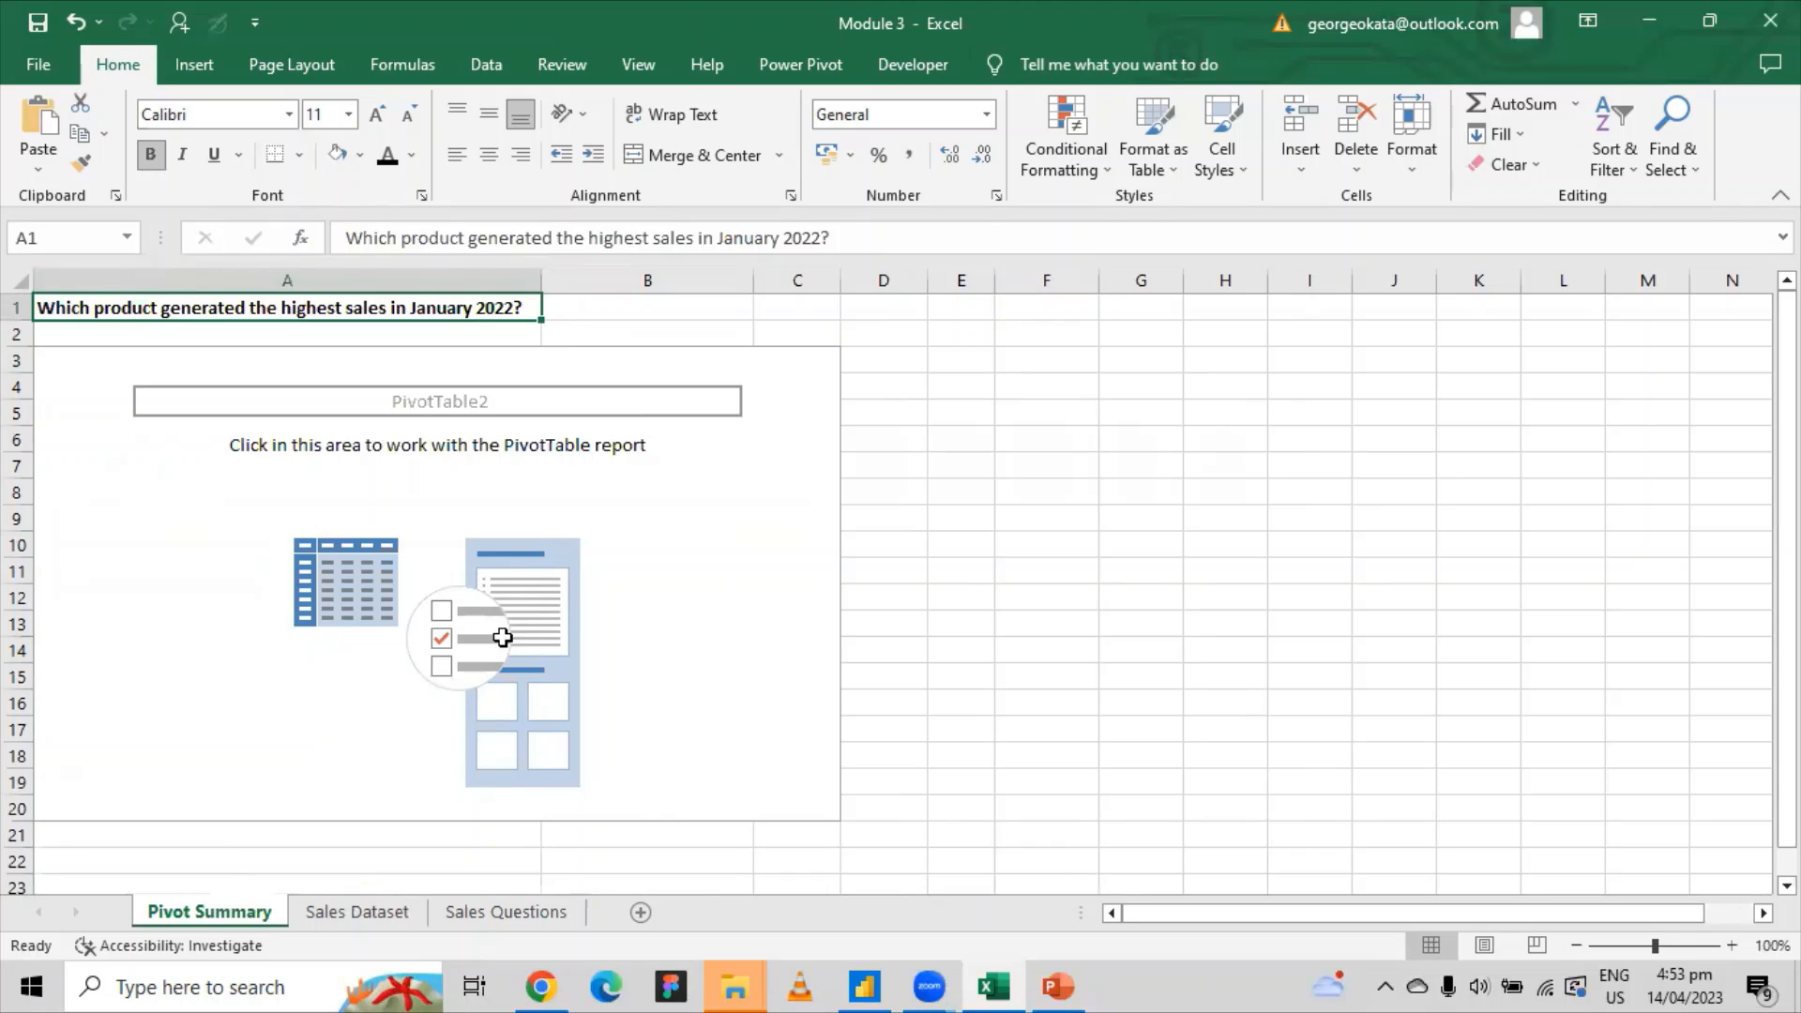
Try adding the Date field to the PivotTable's Filters area over the existing question cell, and undo it.
click(652, 655)
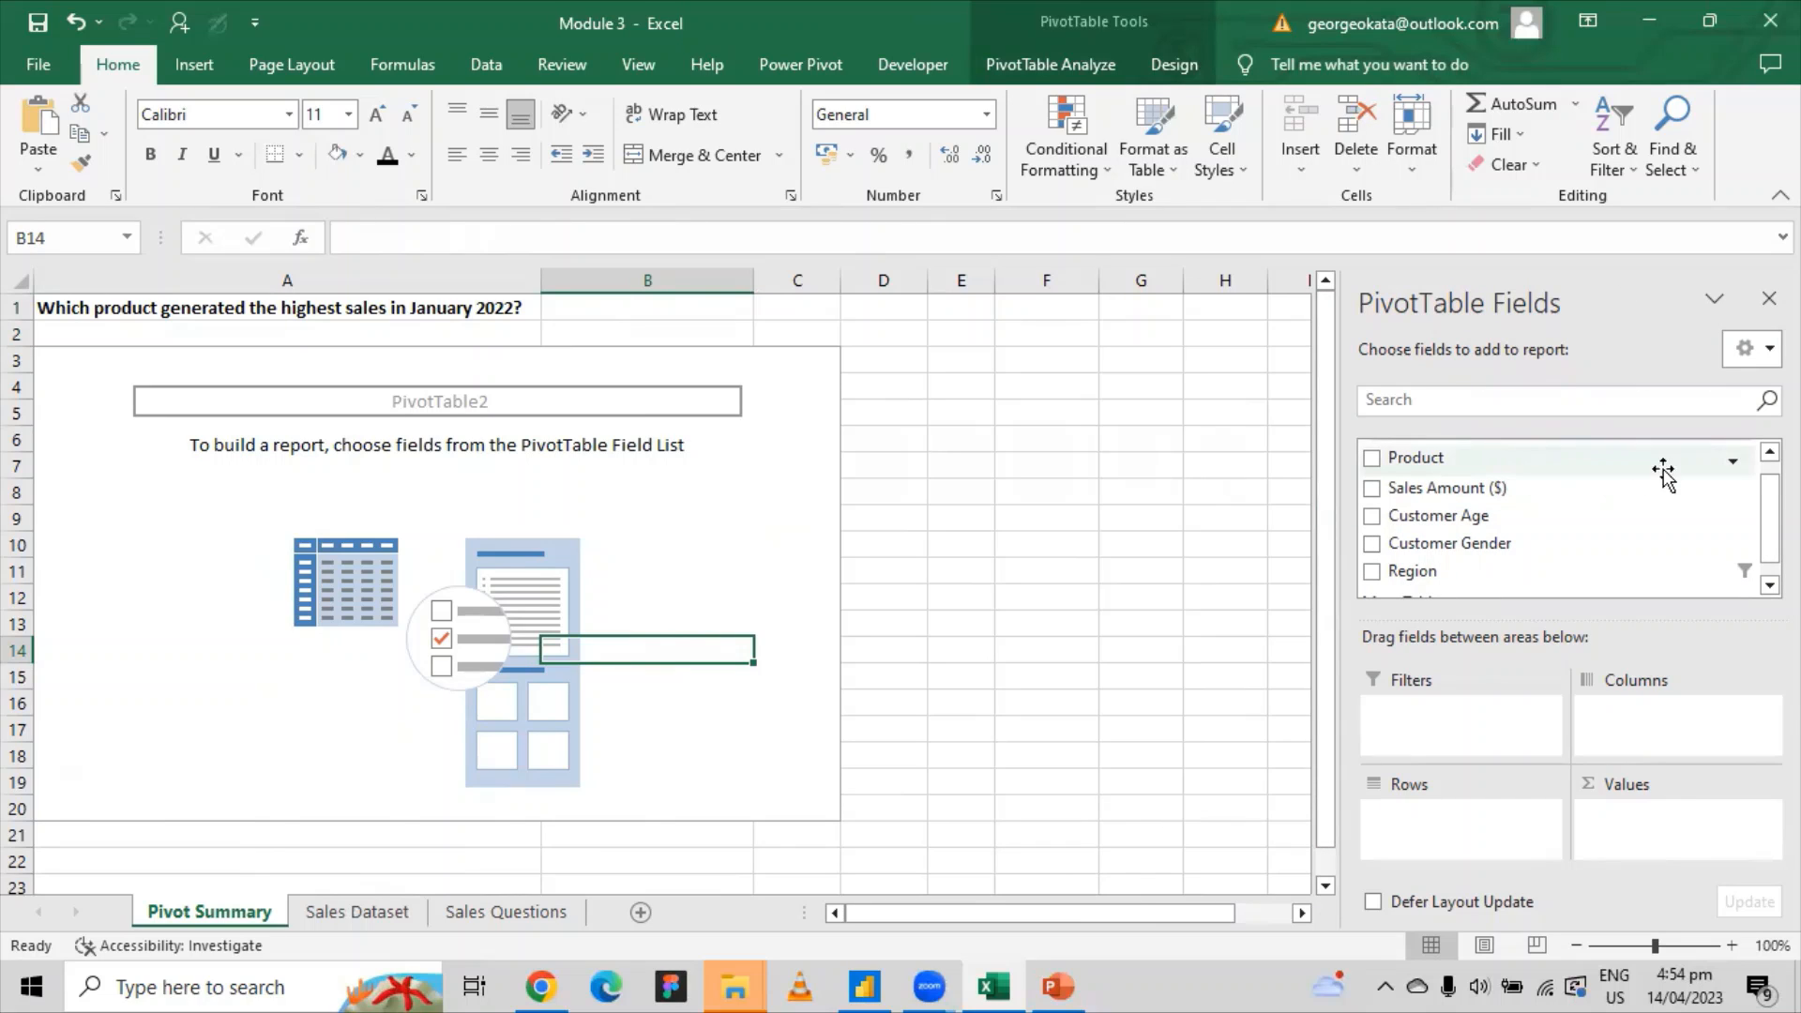
mouse_move(1770, 512)
mouse_down()
mouse_move(1770, 527)
mouse_move(1770, 505)
mouse_up()
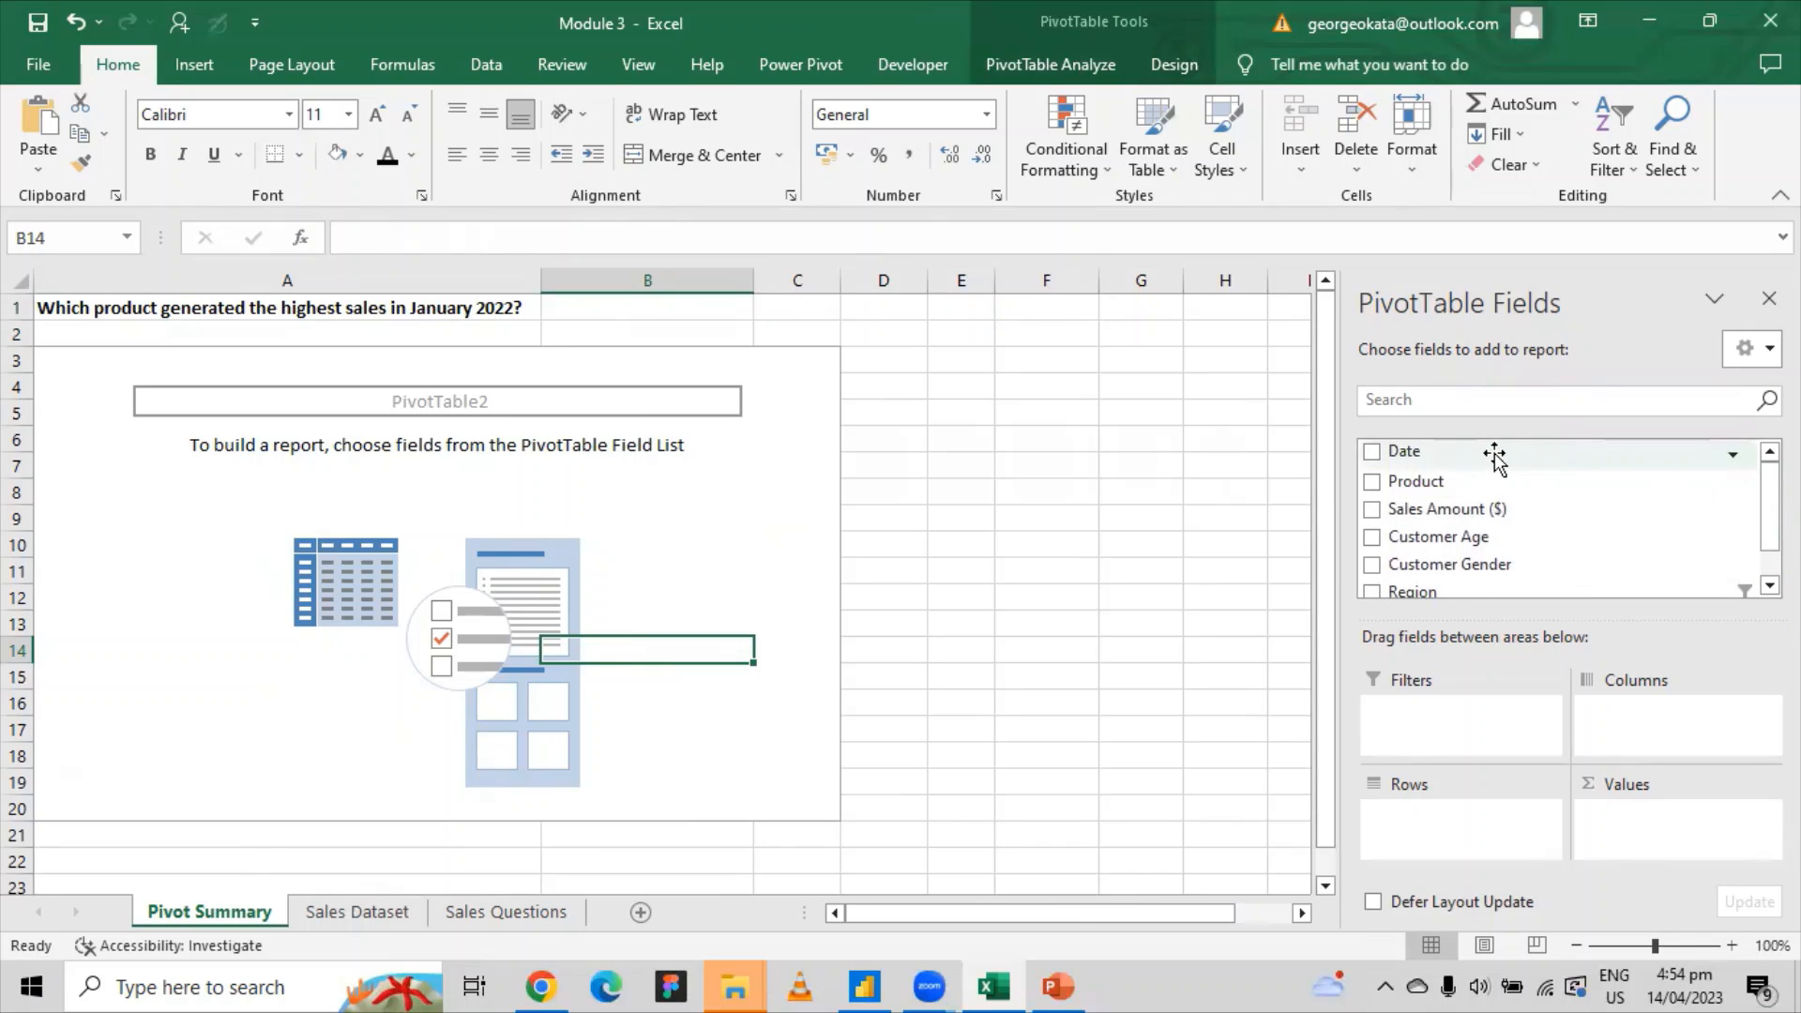
drag(1494, 457, 1410, 721)
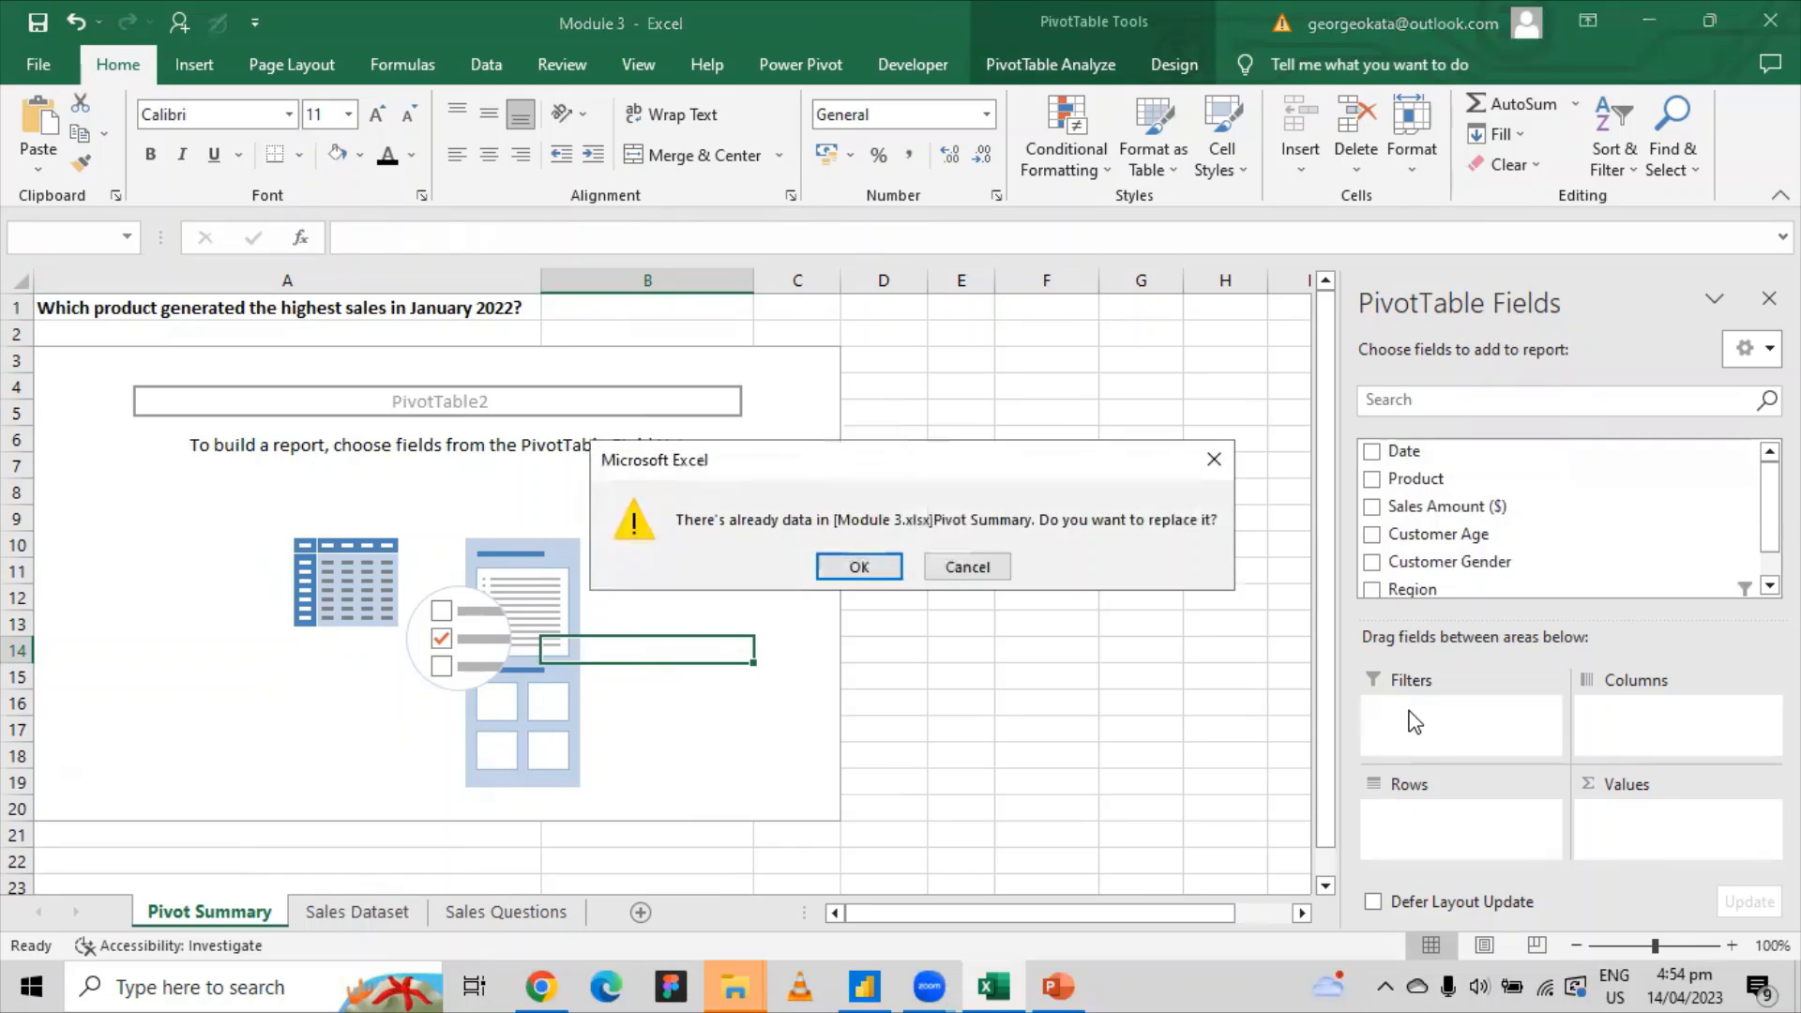
click(879, 580)
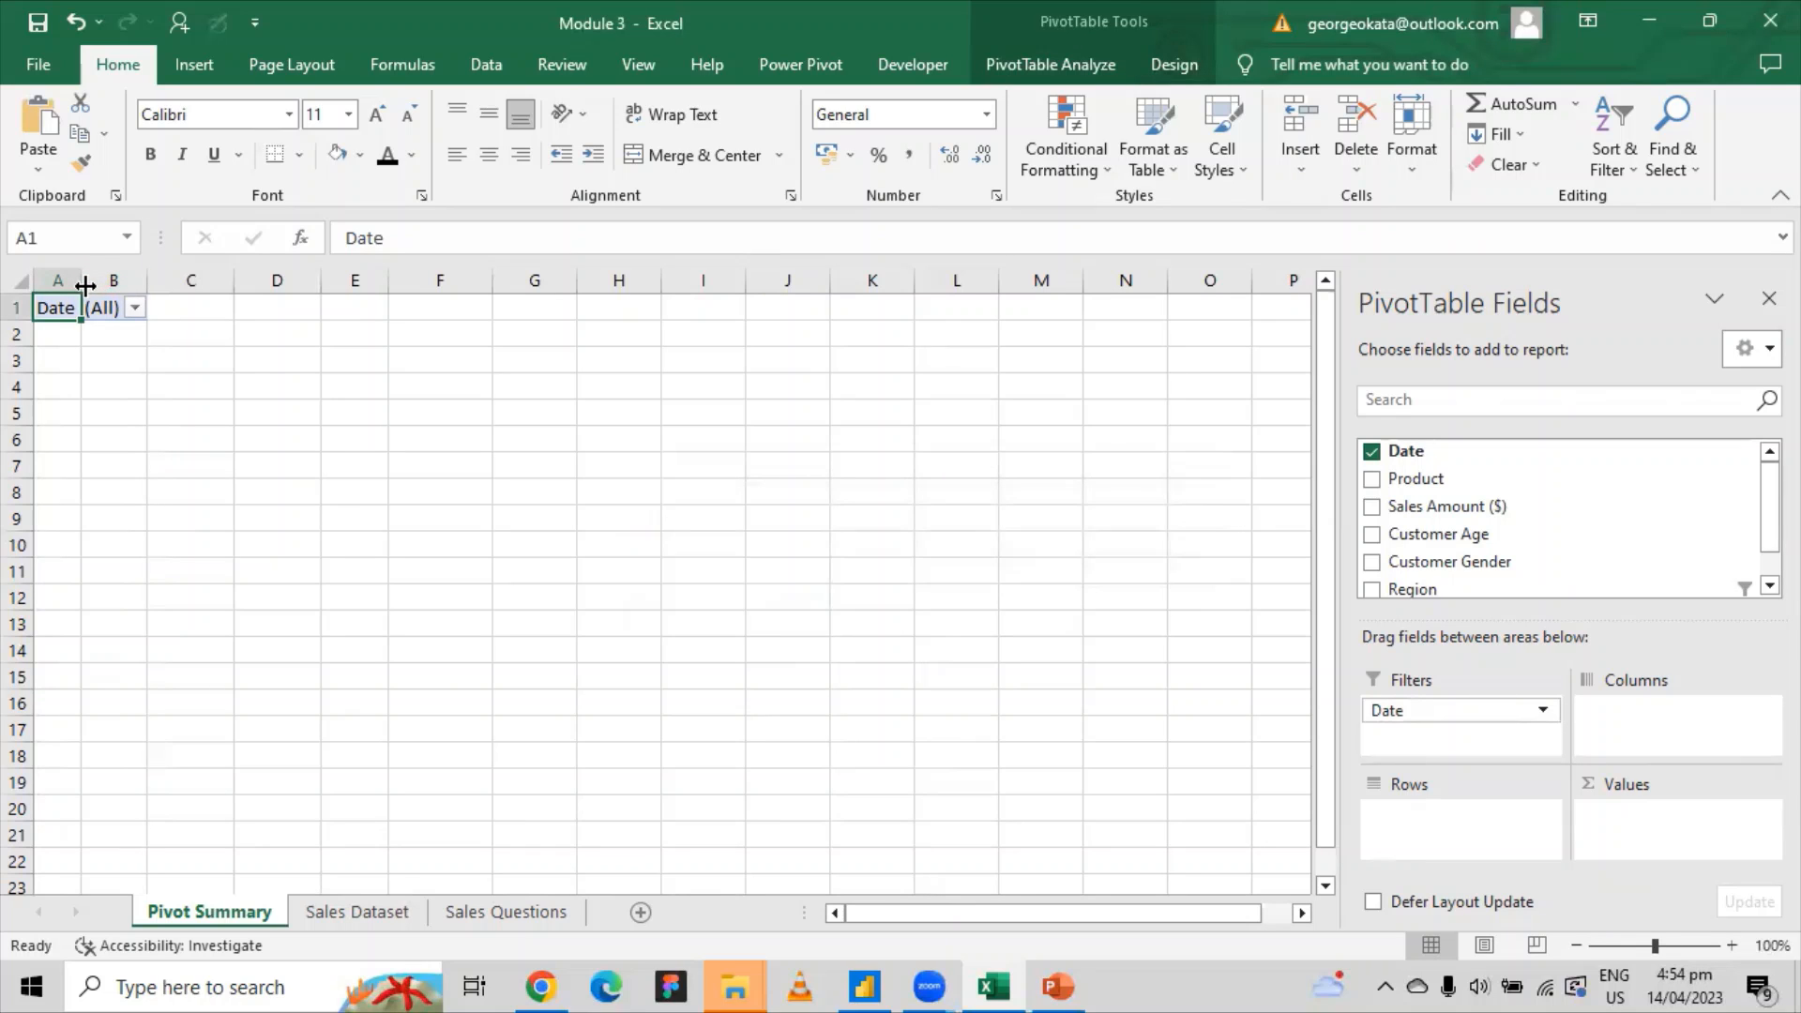
key(ctrl+z)
Move the bold question from A1 to D3 on the Pivot Summary sheet, beside the PivotTable.
click(94, 319)
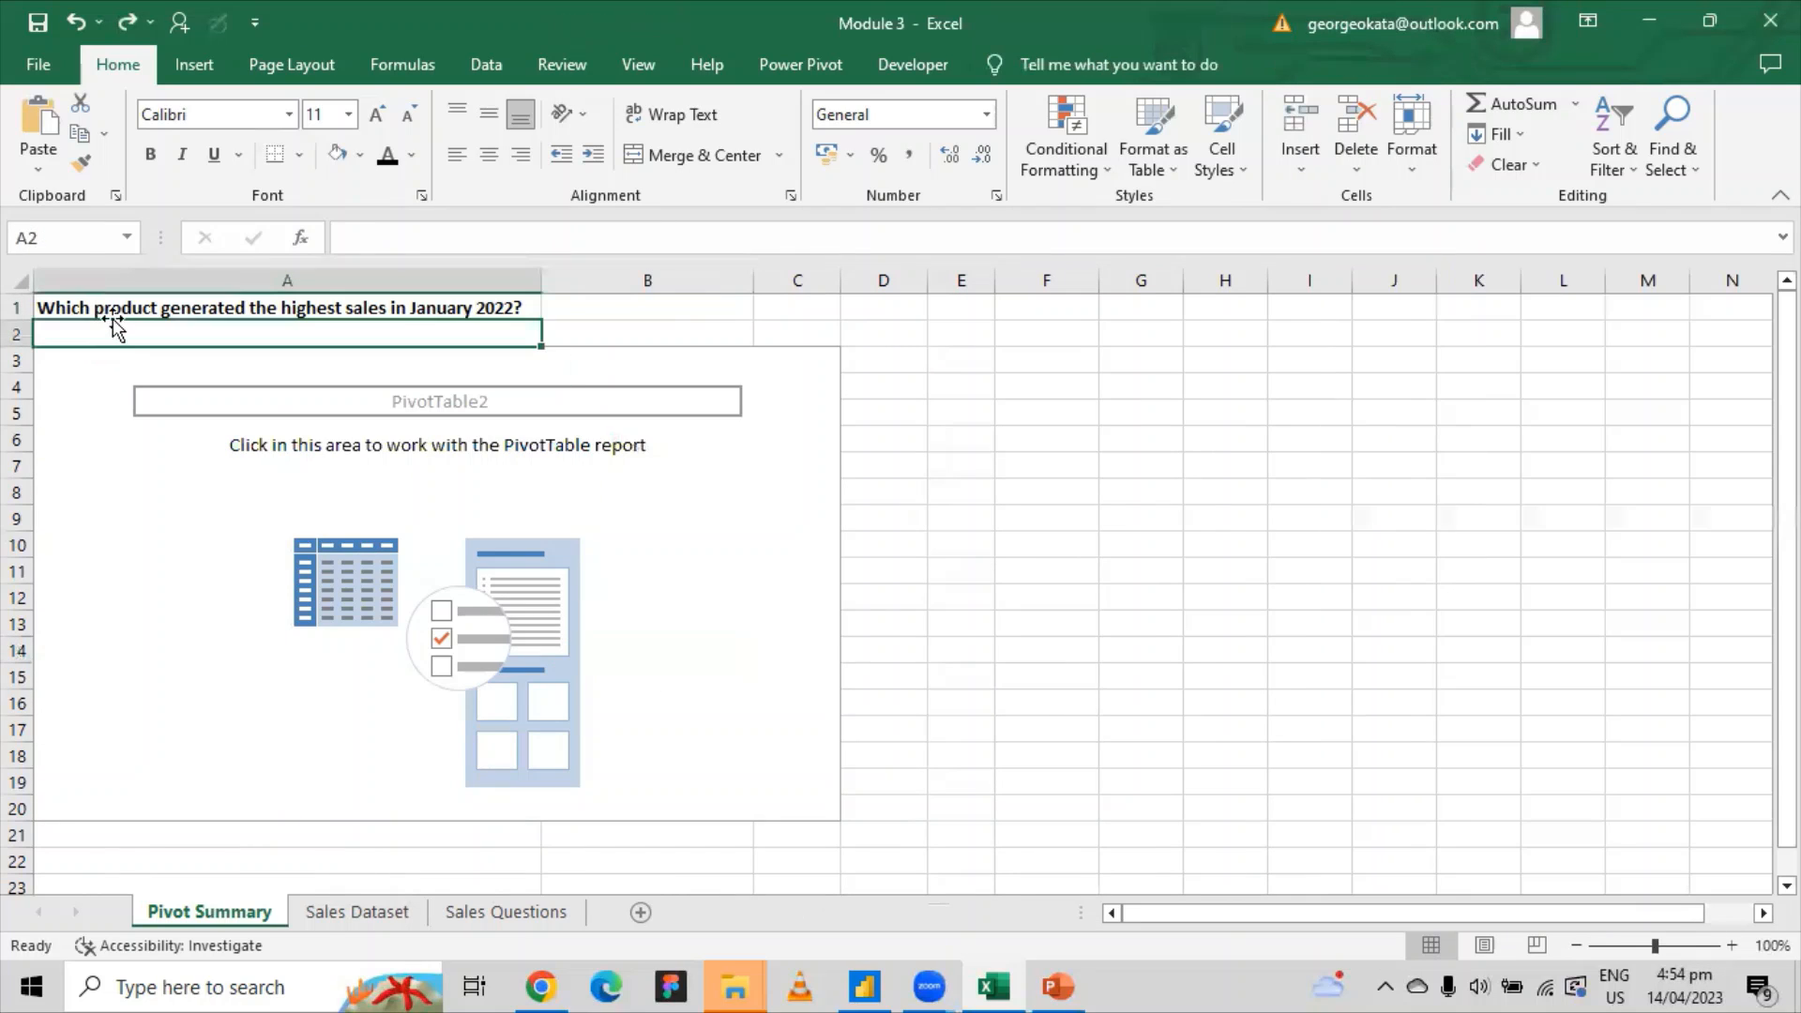
click(112, 312)
right_click(119, 317)
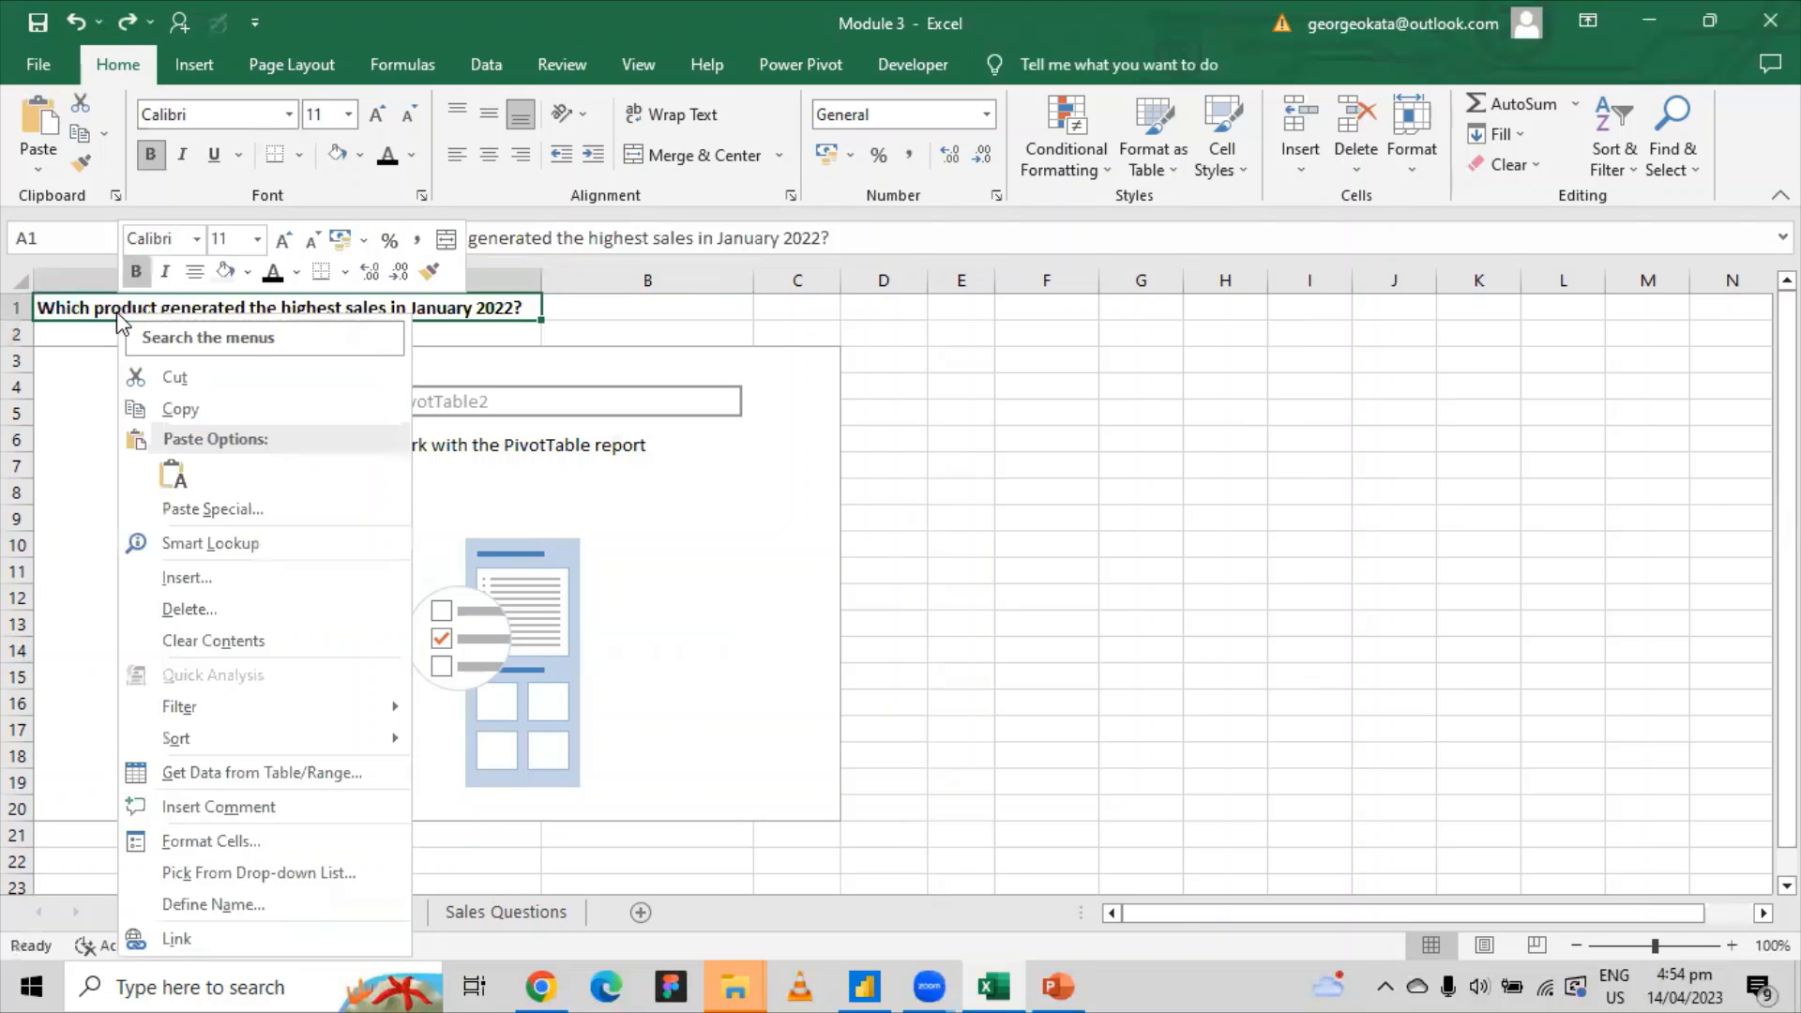
click(179, 376)
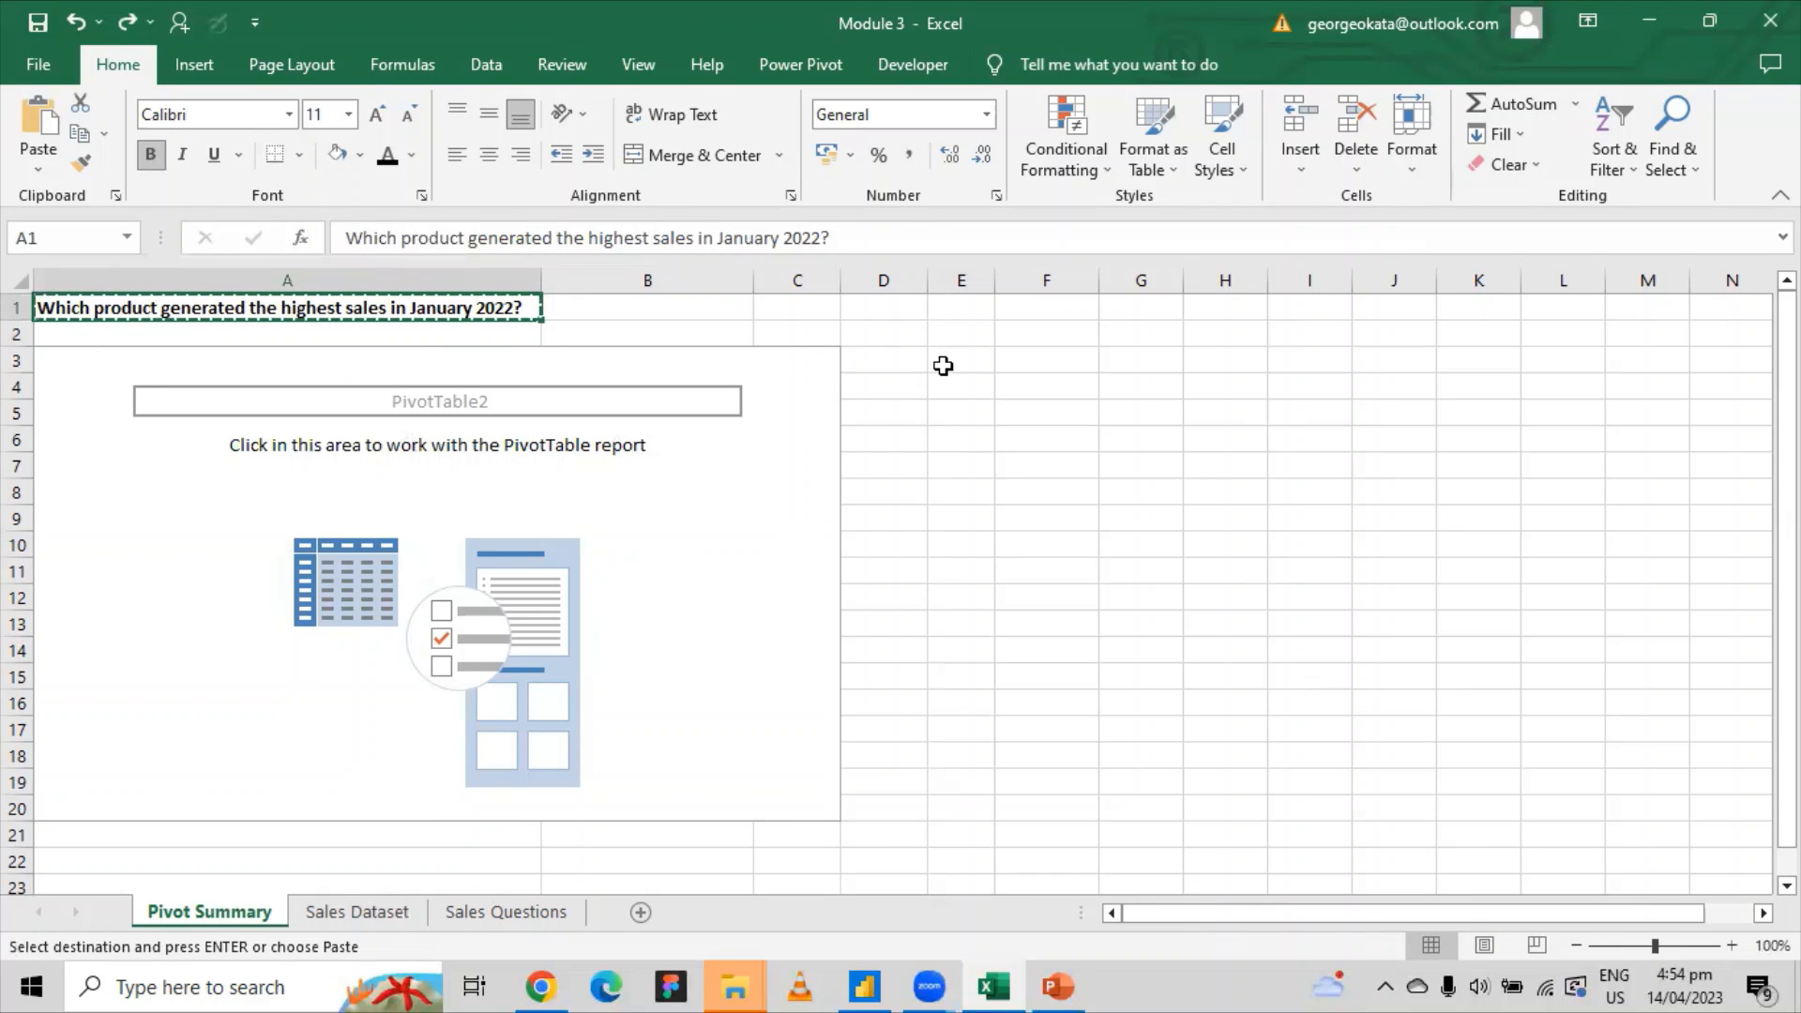
right_click(896, 361)
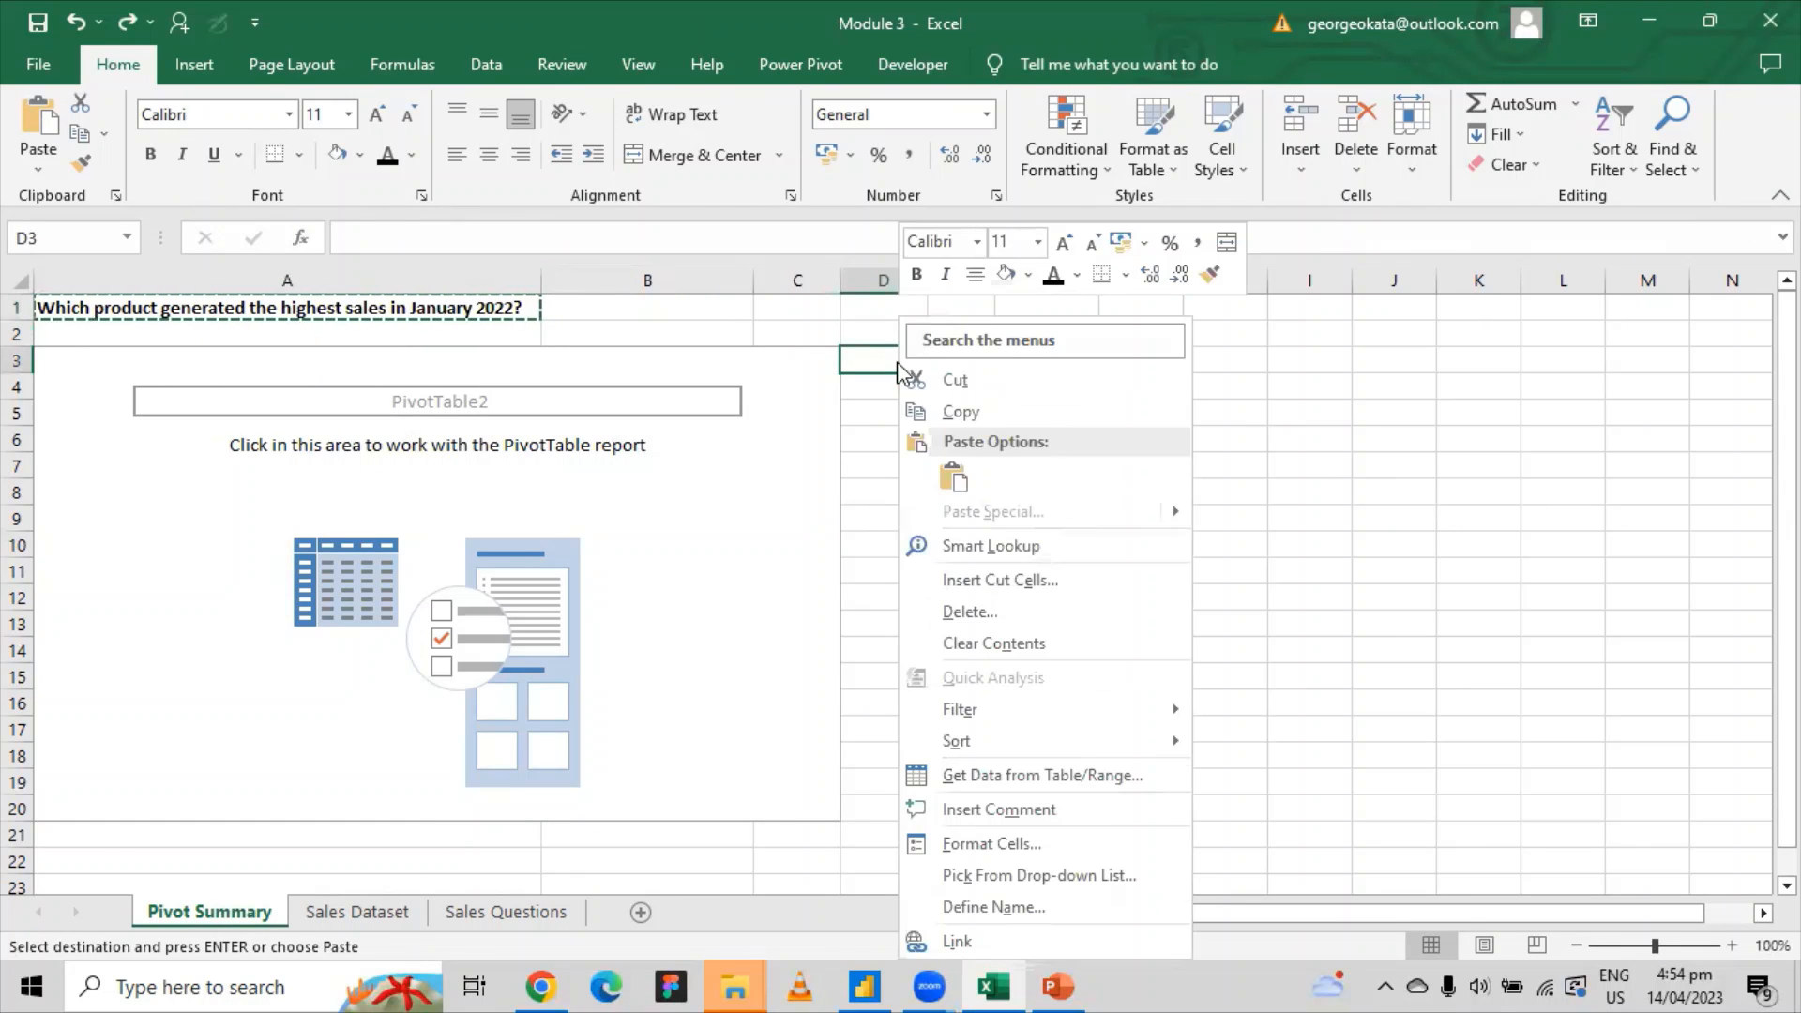
click(953, 478)
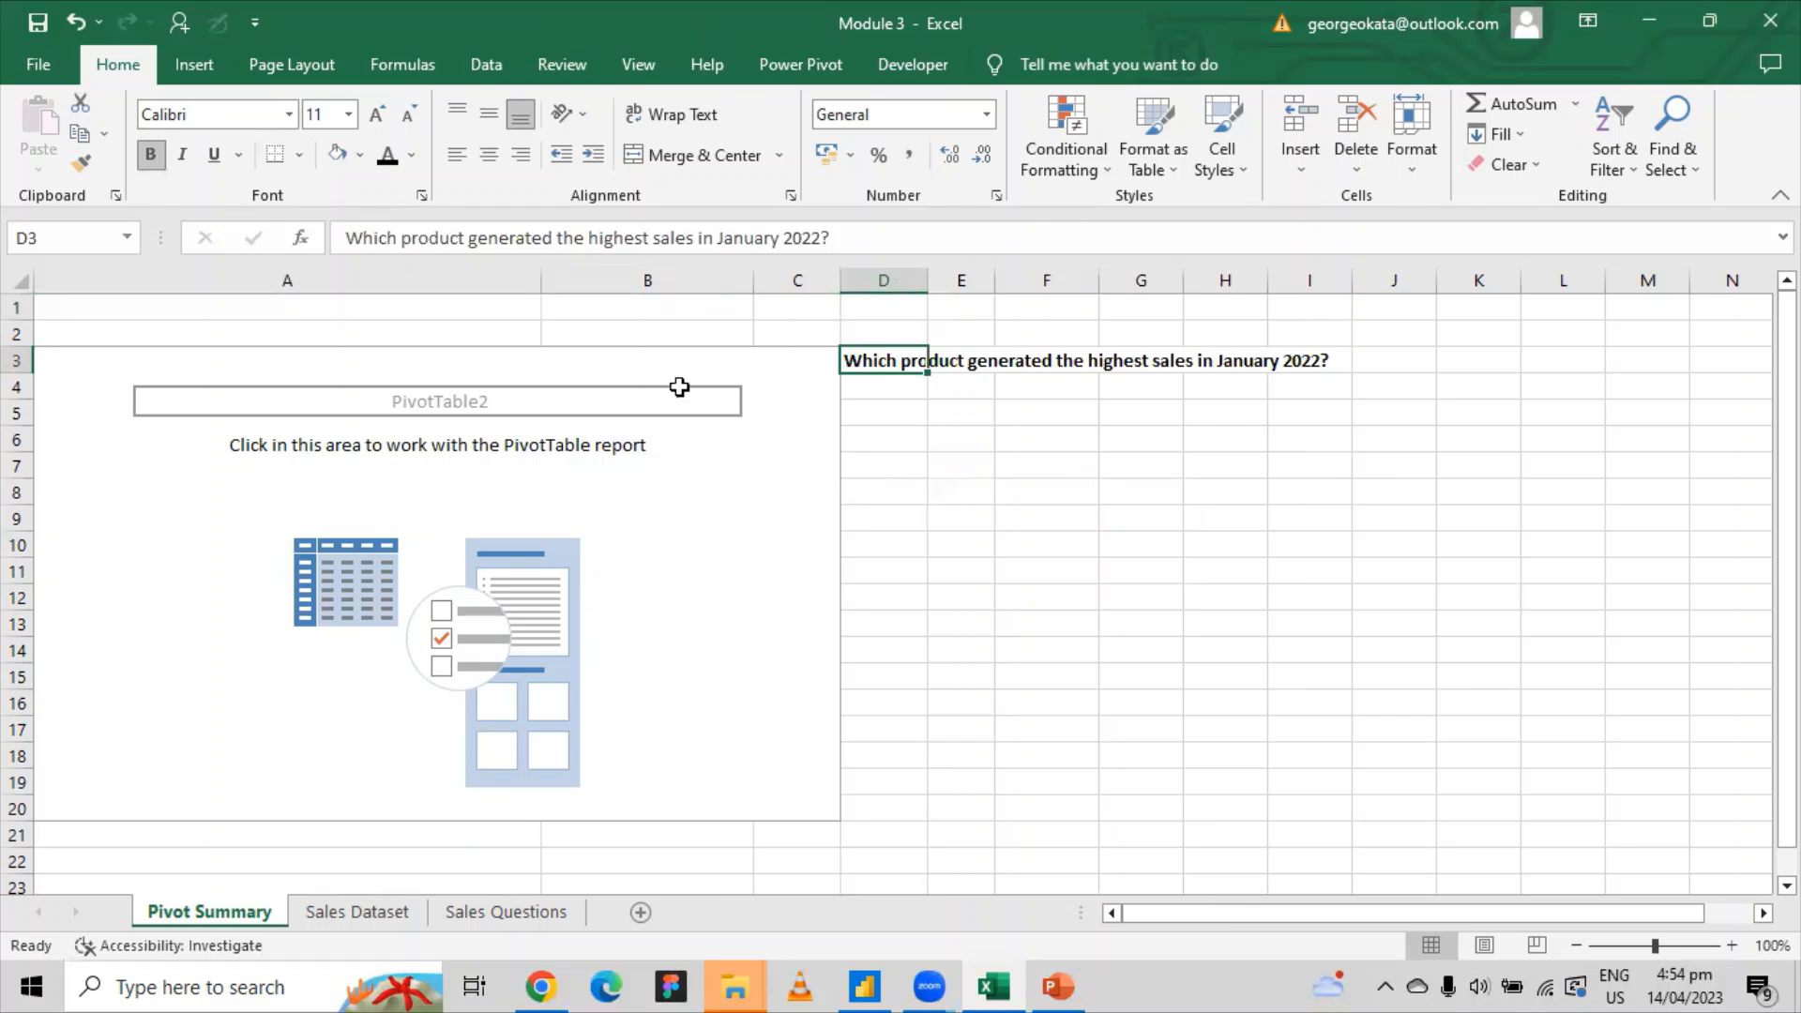
Add the Date field to the PivotTable's Filters area.
click(110, 310)
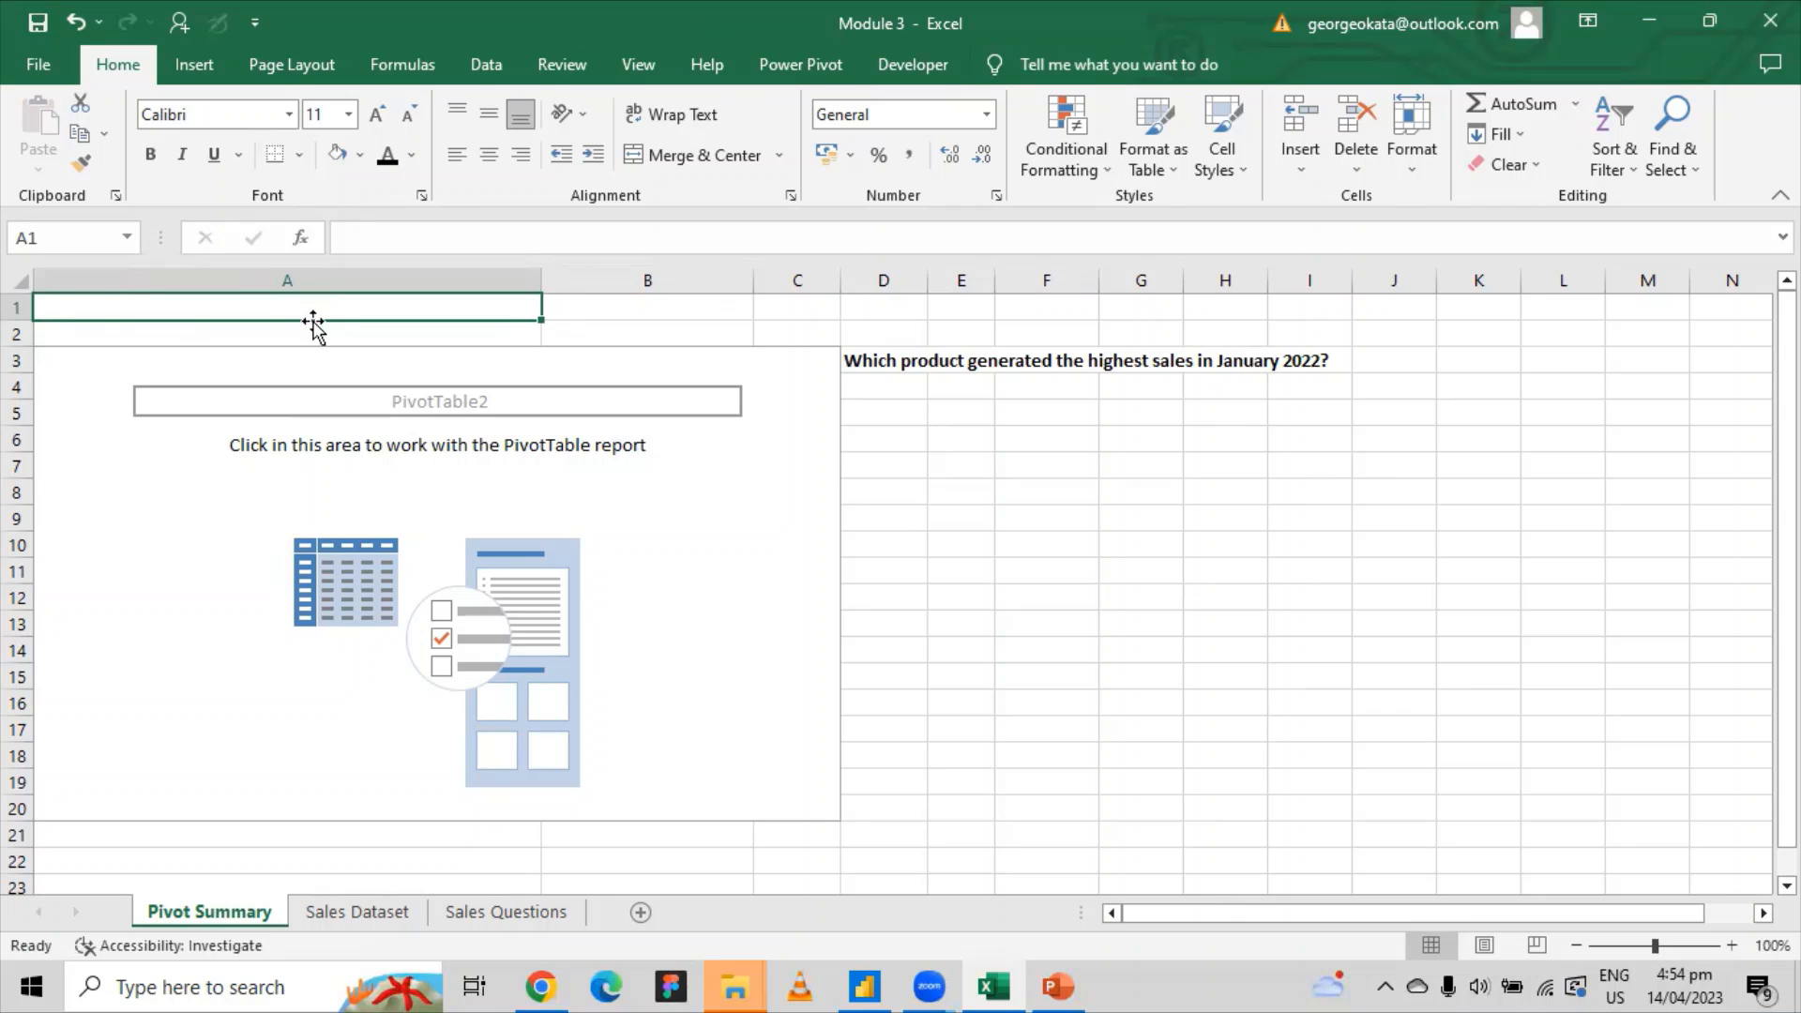
click(252, 492)
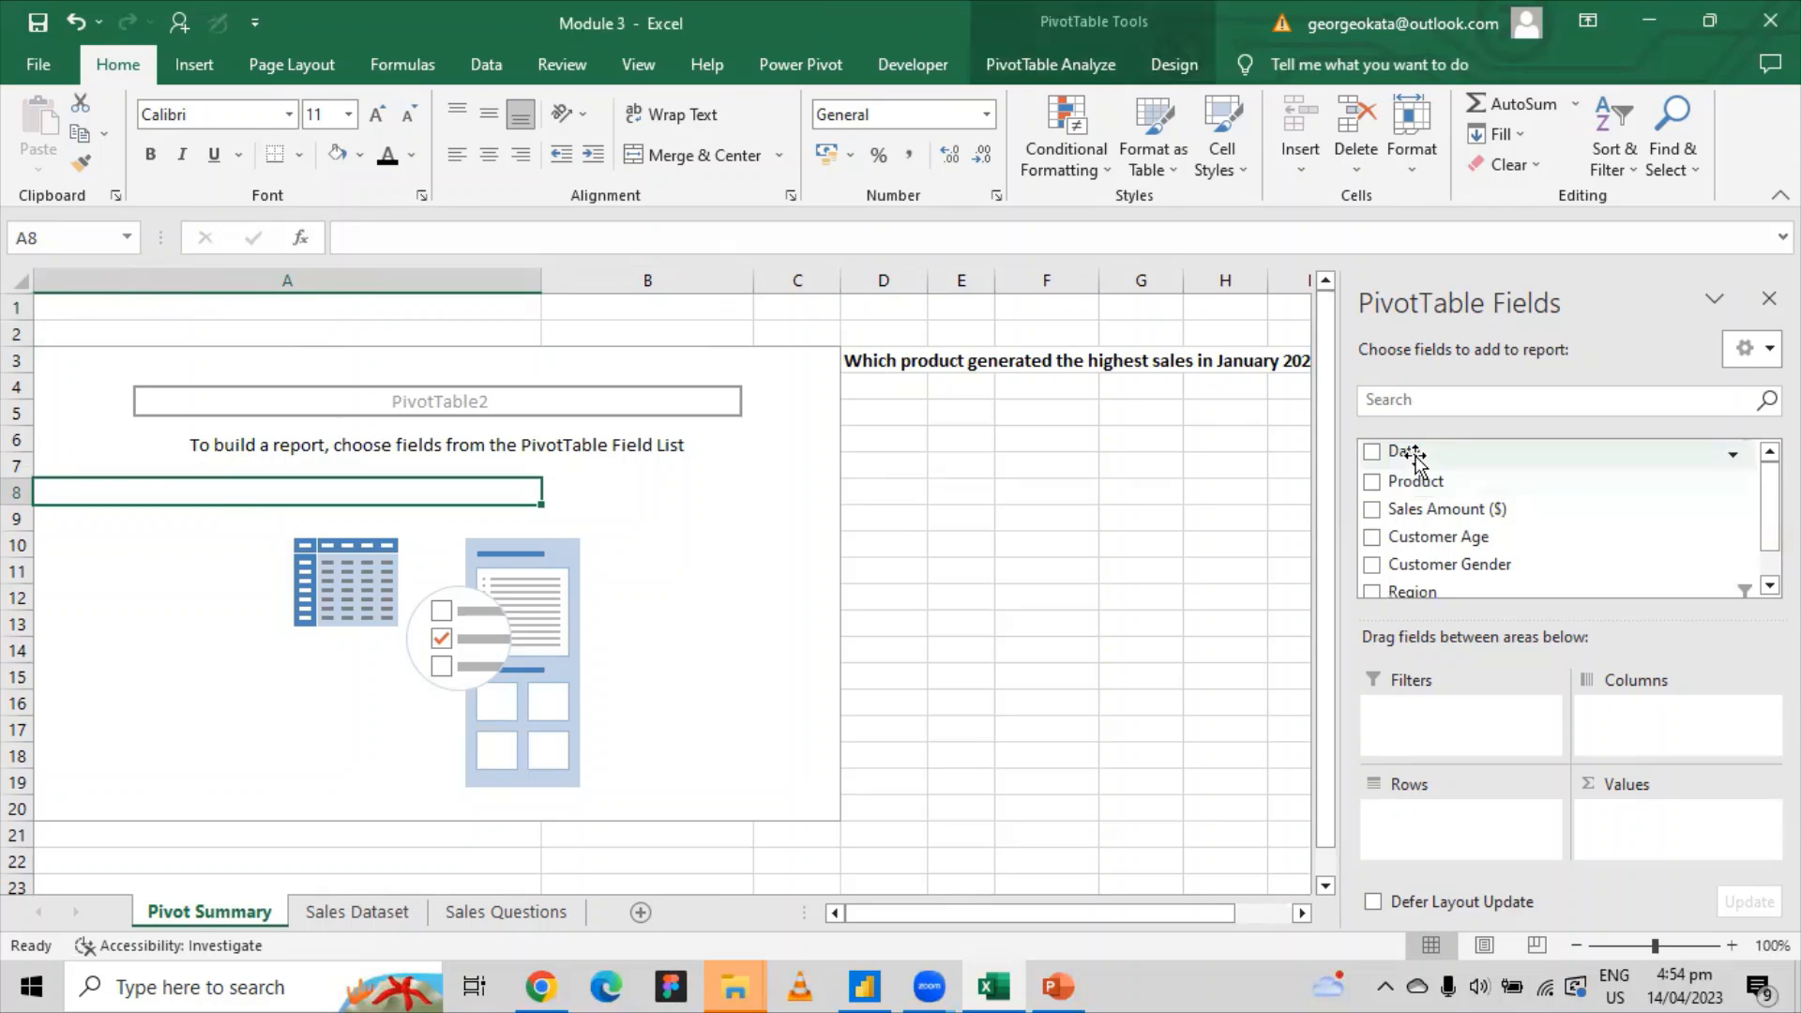
drag(1416, 458, 1420, 729)
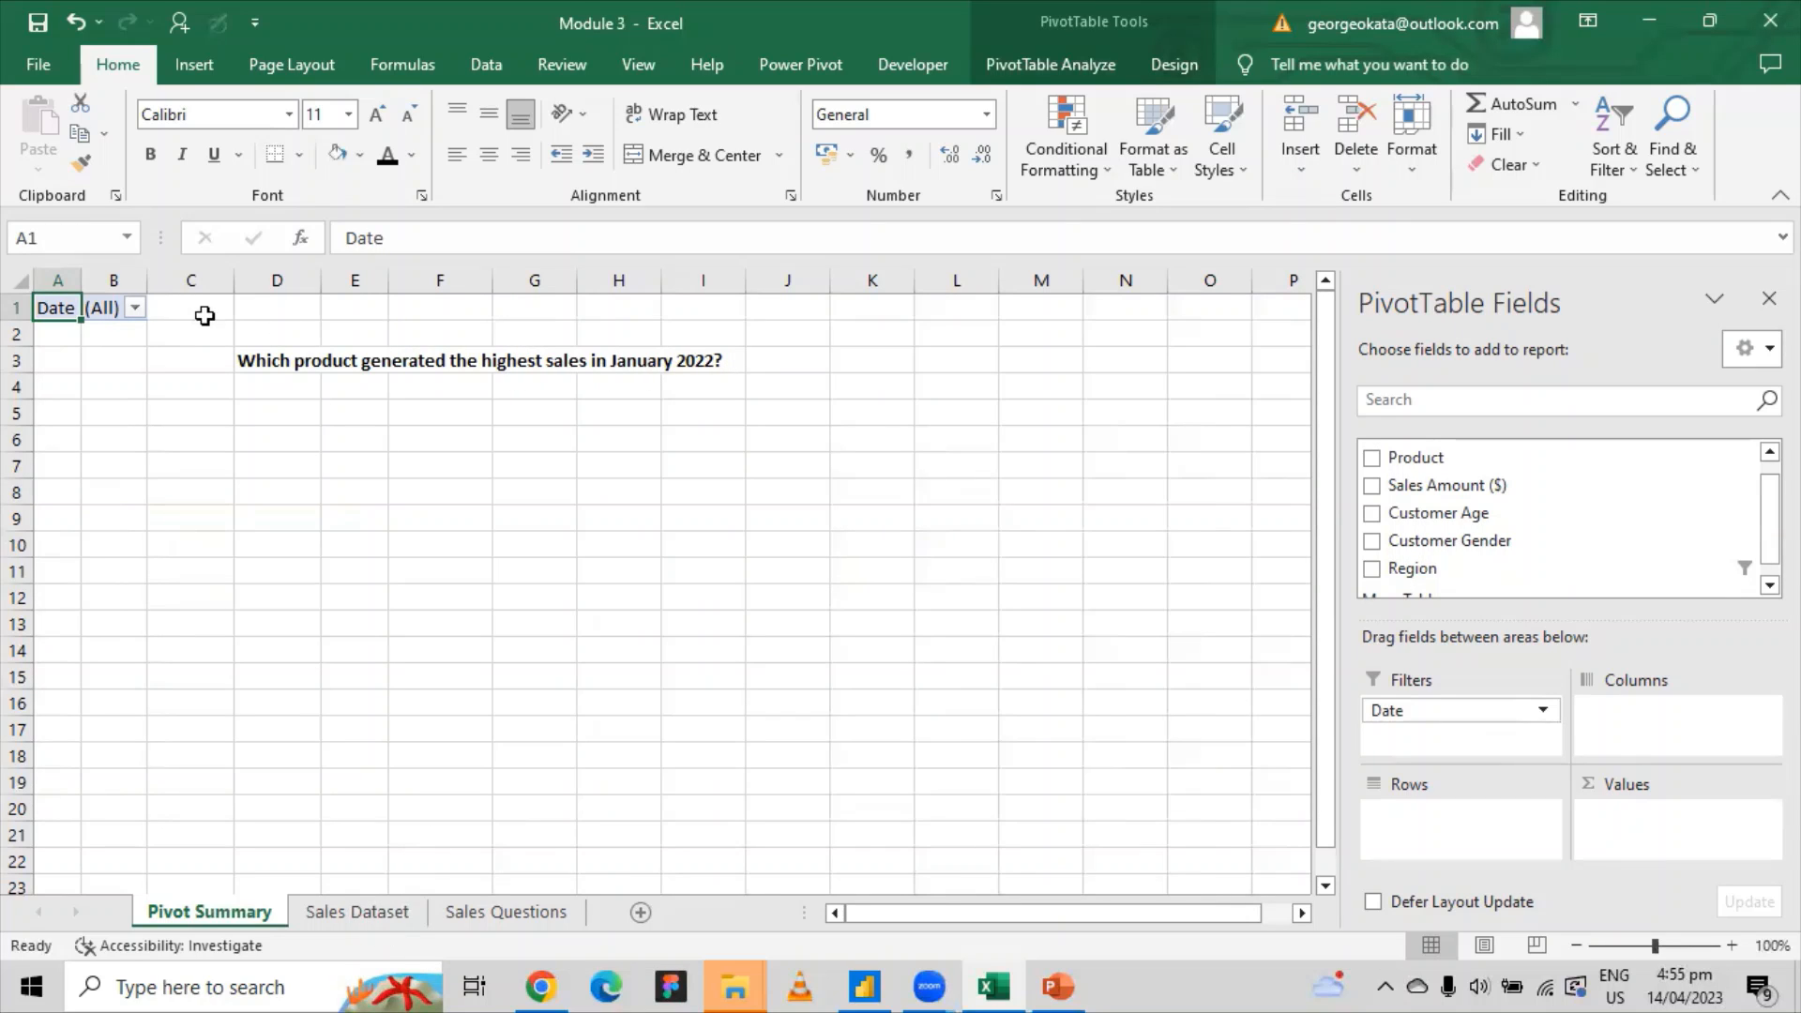
Enable multiple-item selection in the PivotTable's Date filter with all dates kept, and review the listed dates.
click(136, 308)
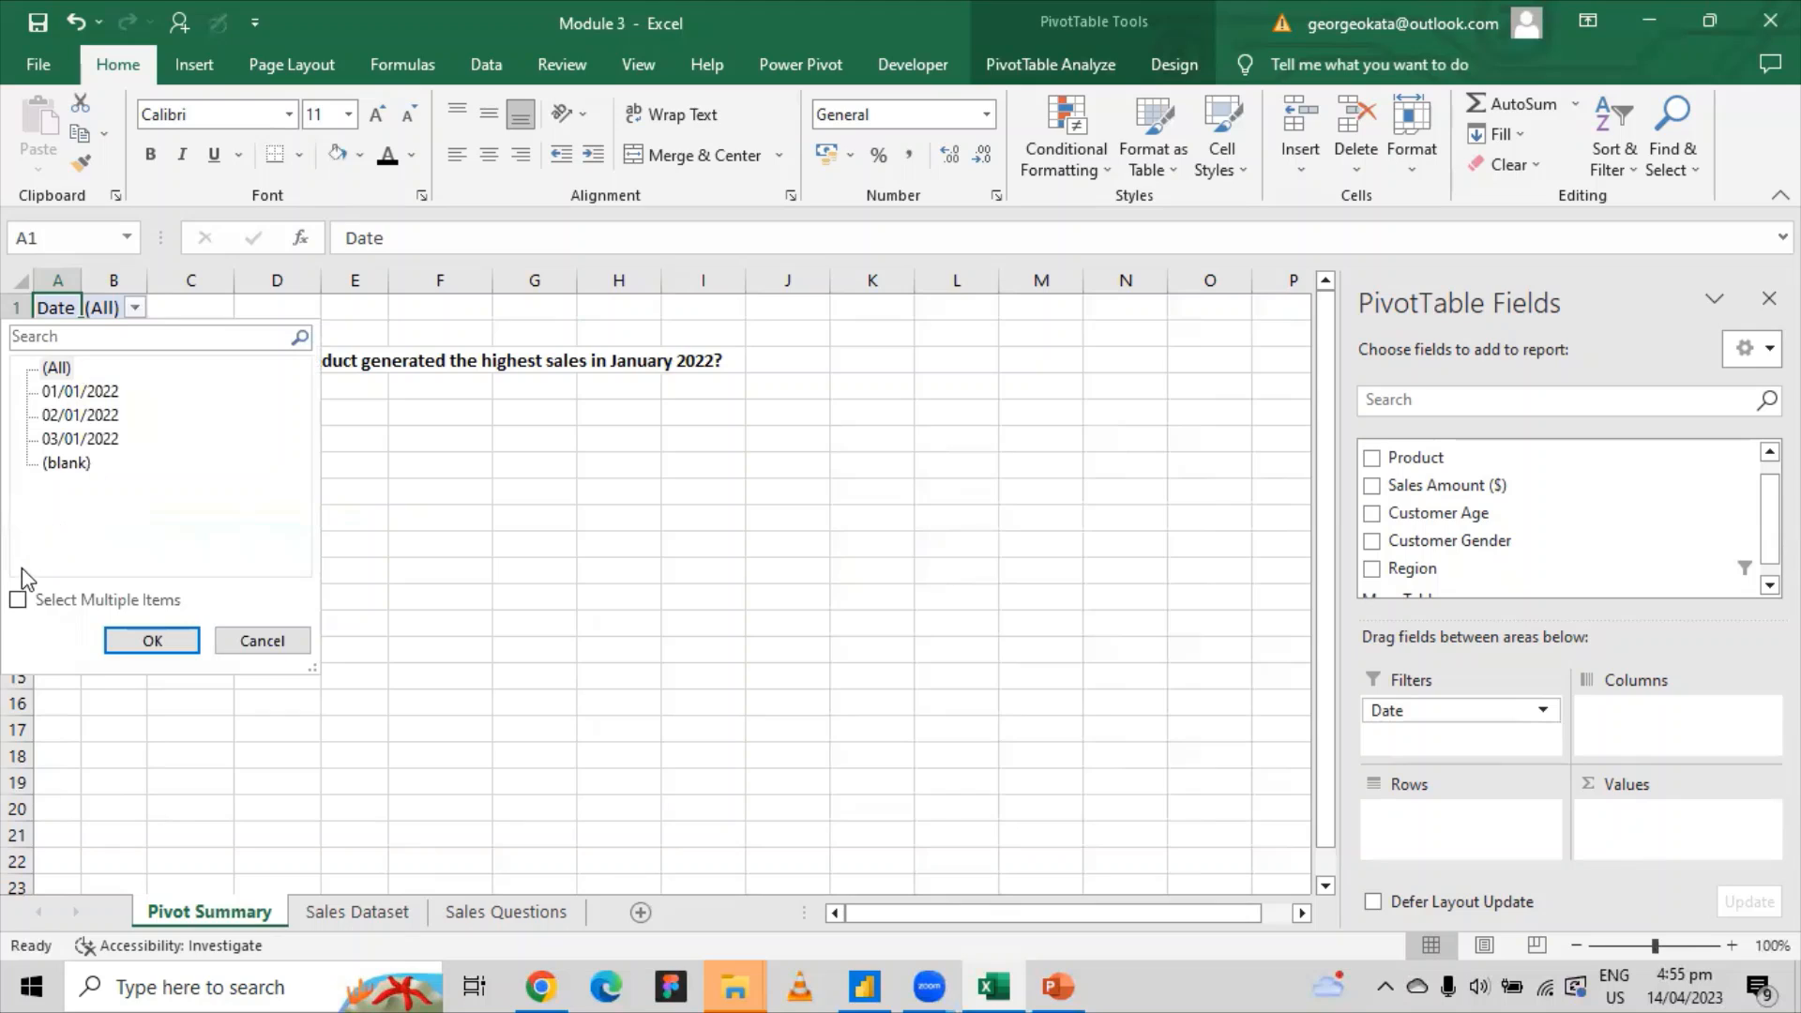
click(19, 601)
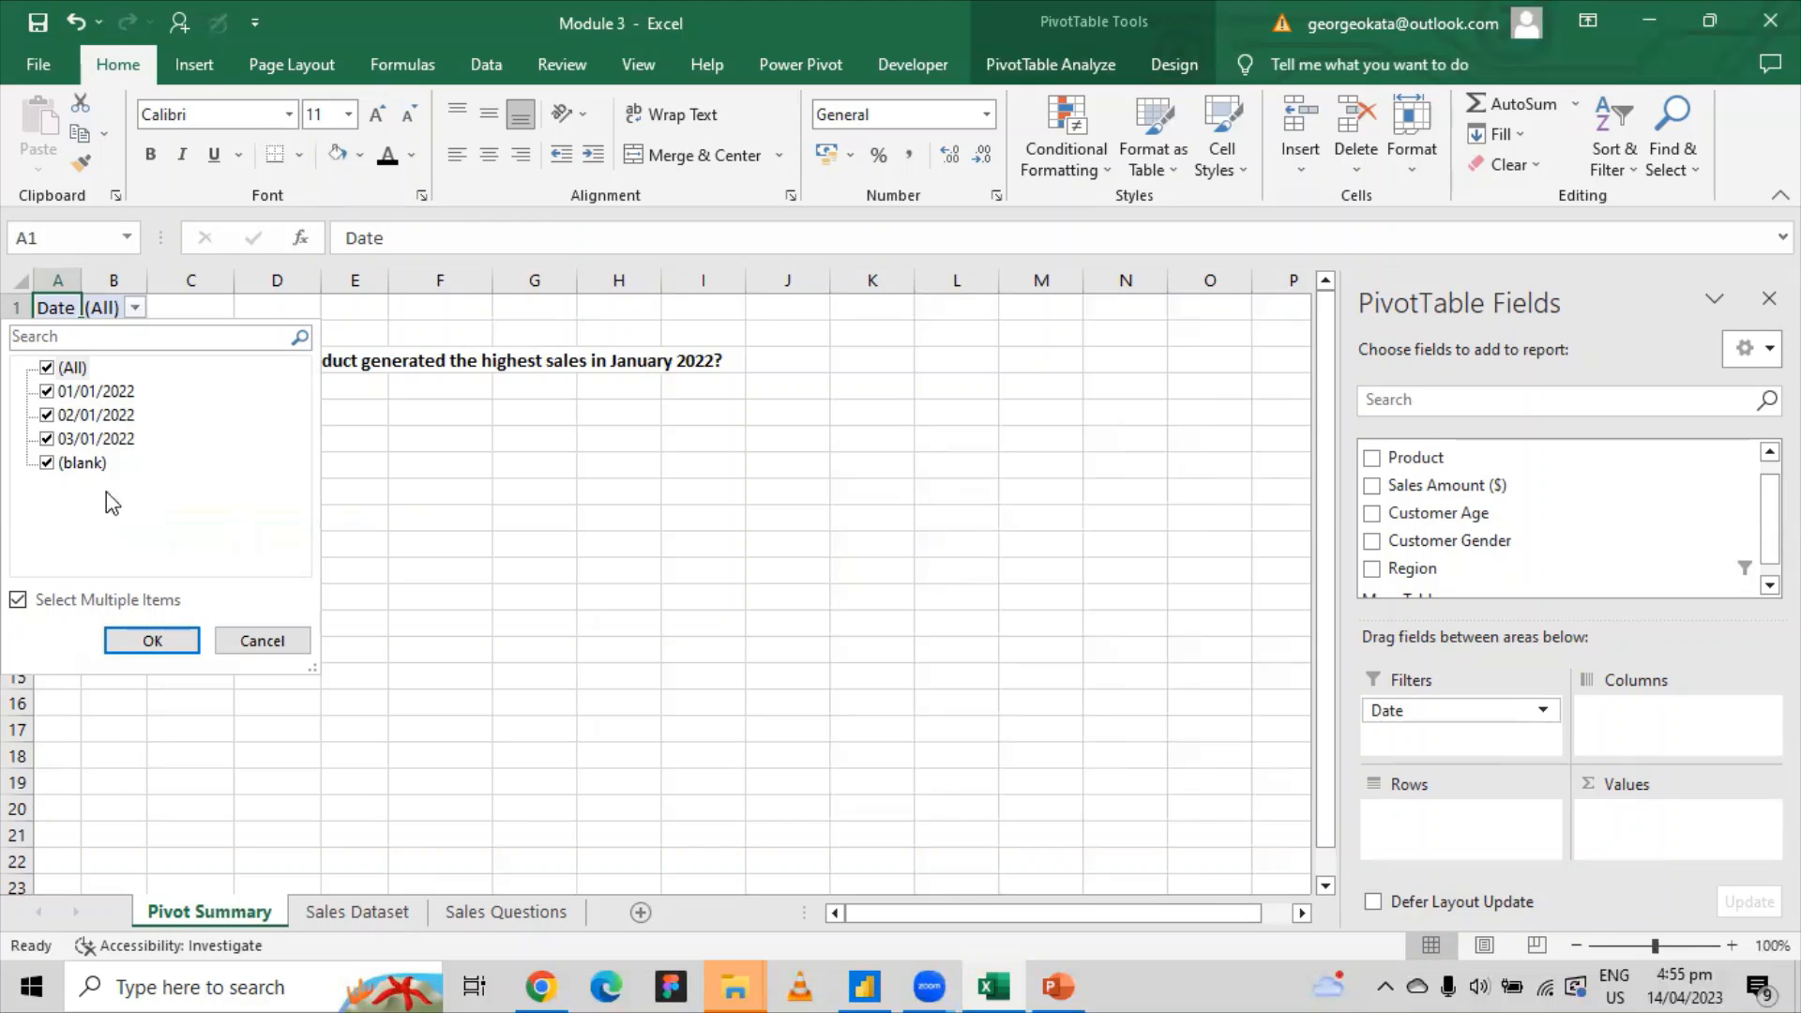
click(56, 482)
click(148, 640)
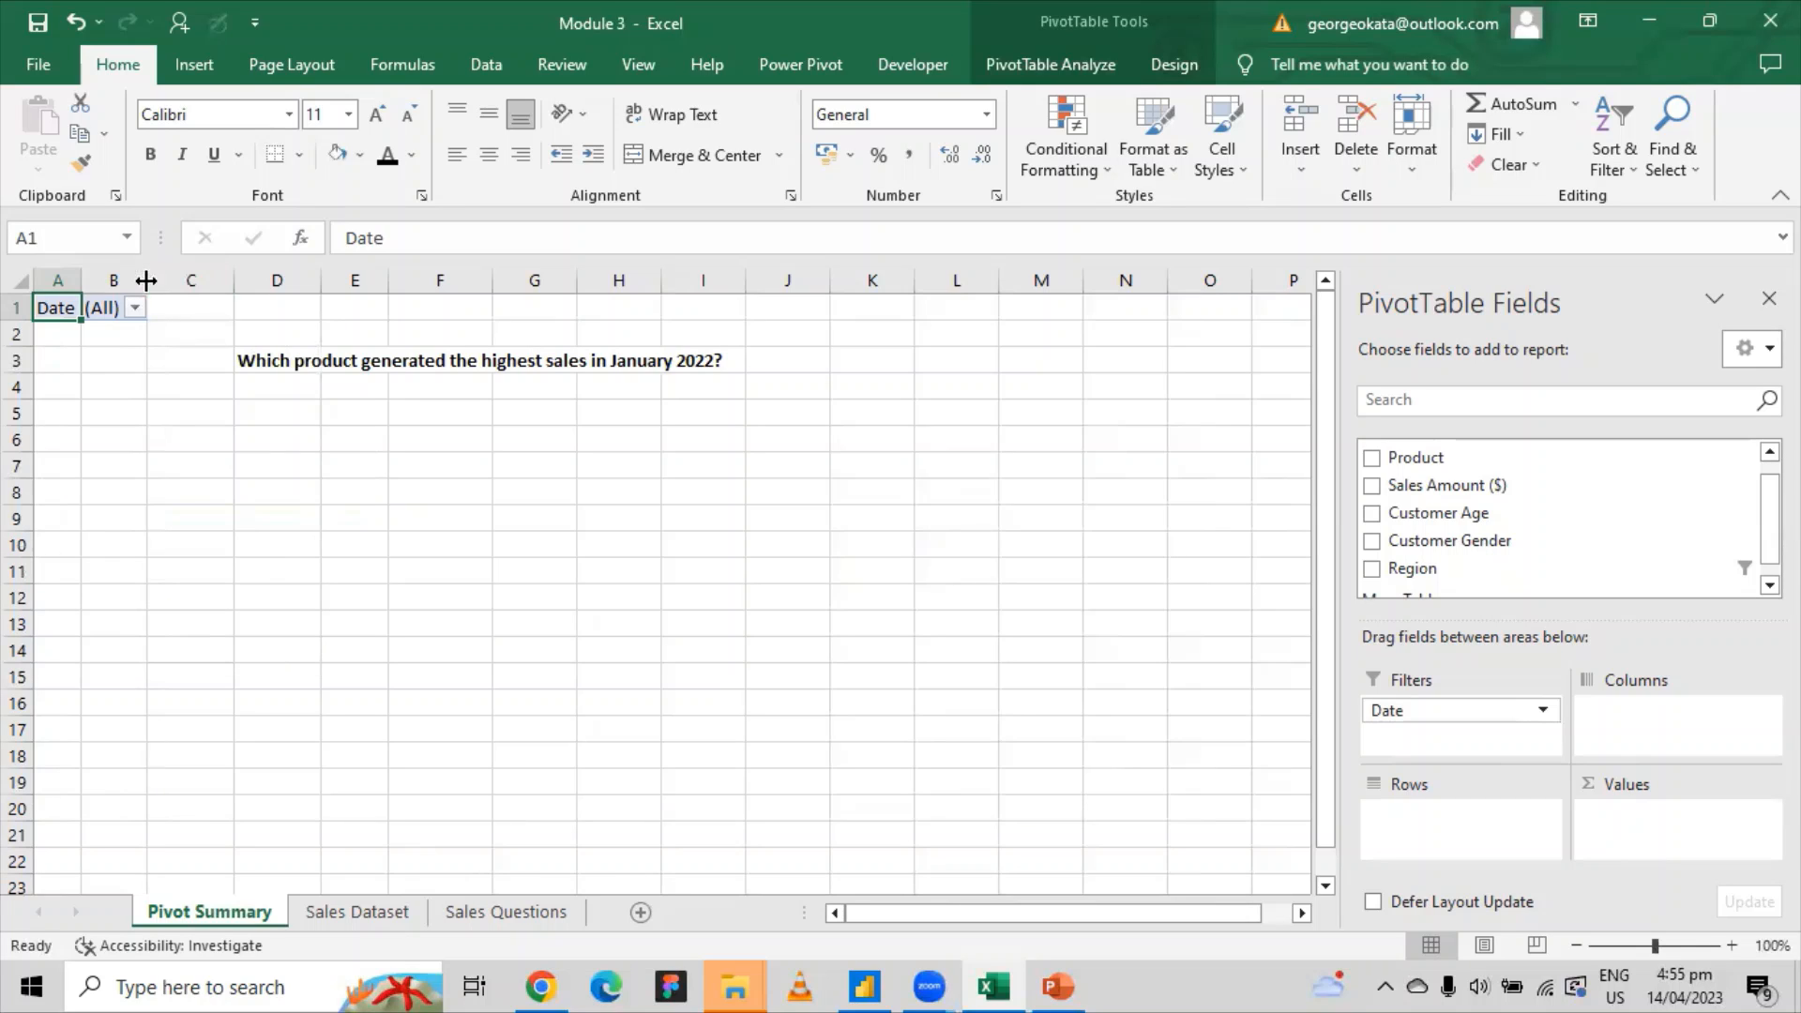
click(135, 308)
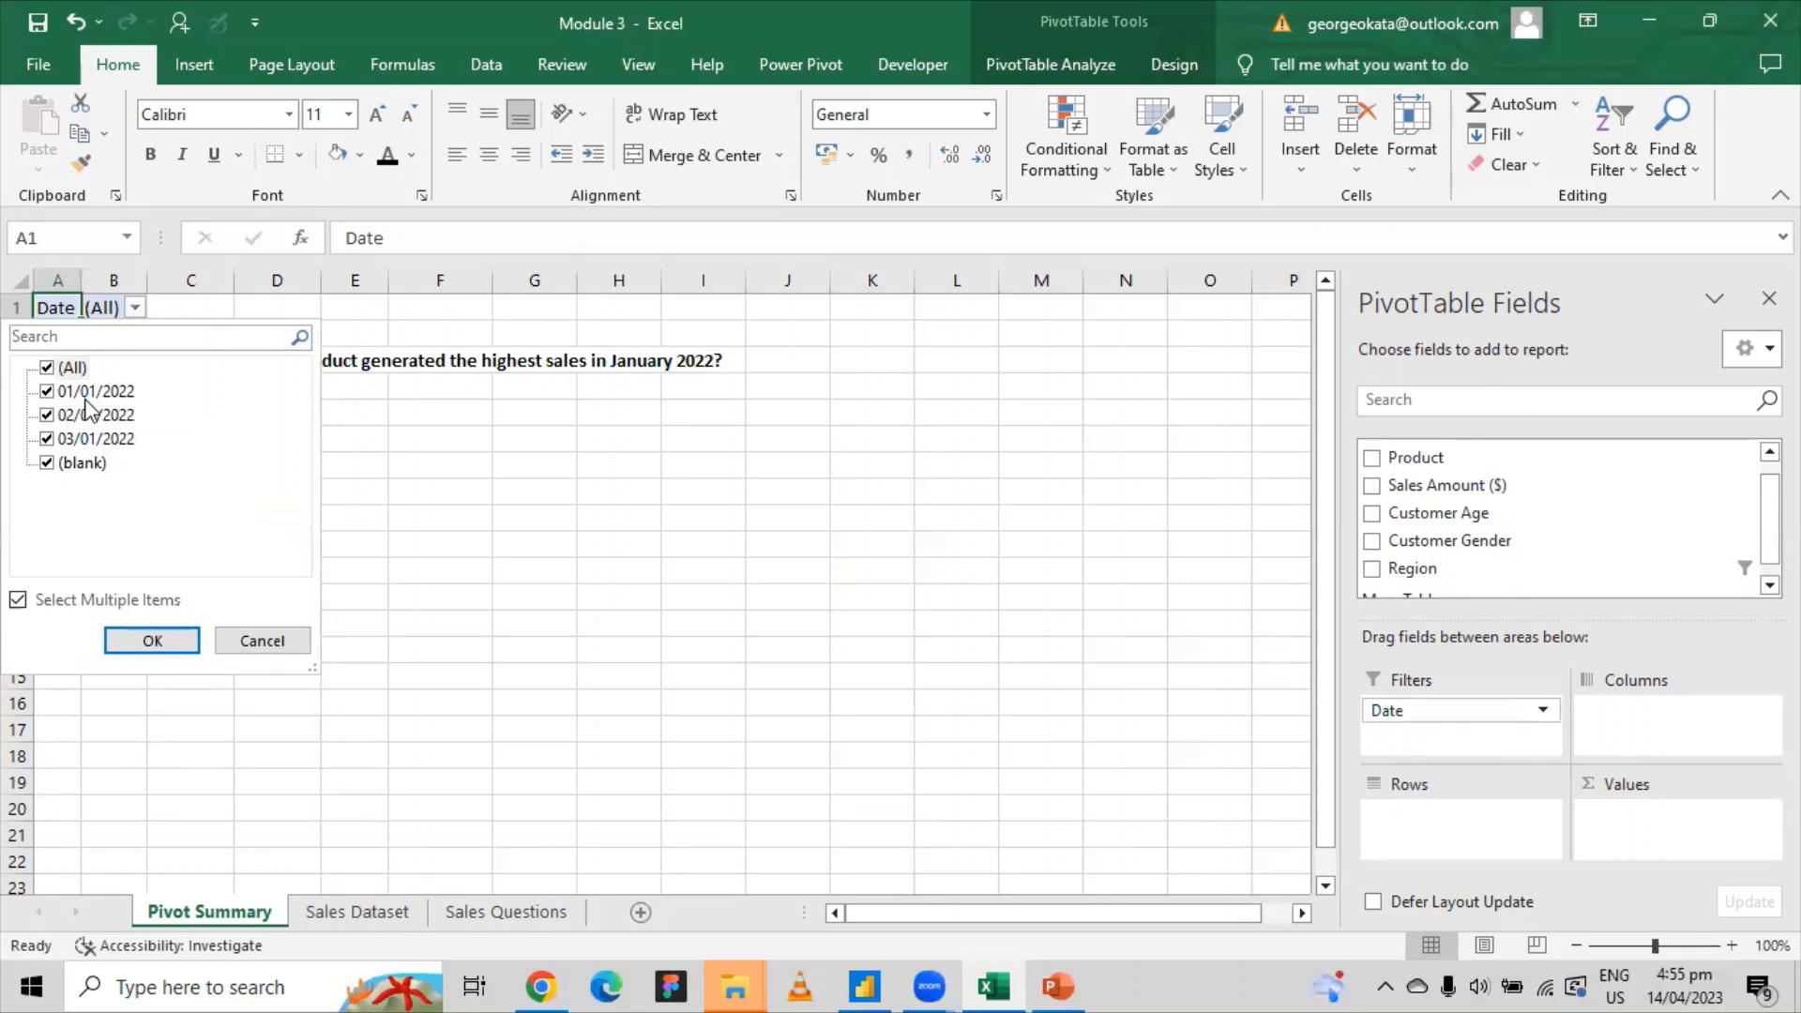
click(262, 641)
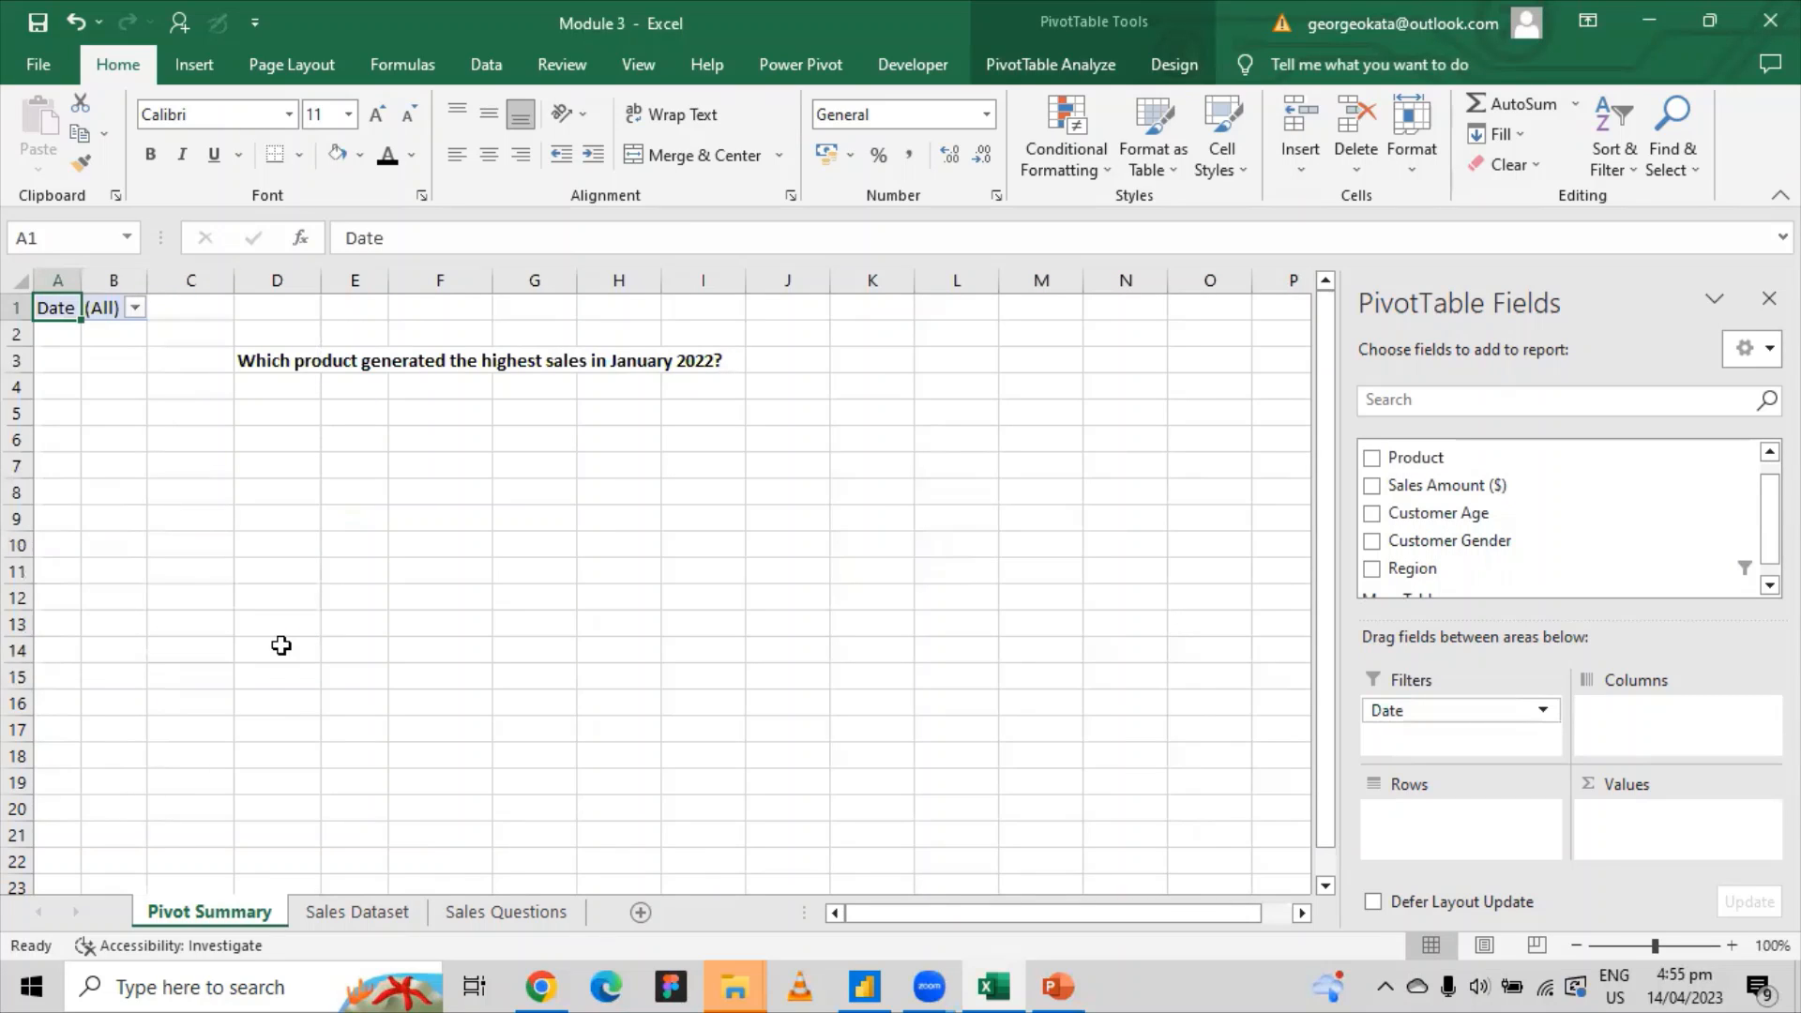
click(647, 357)
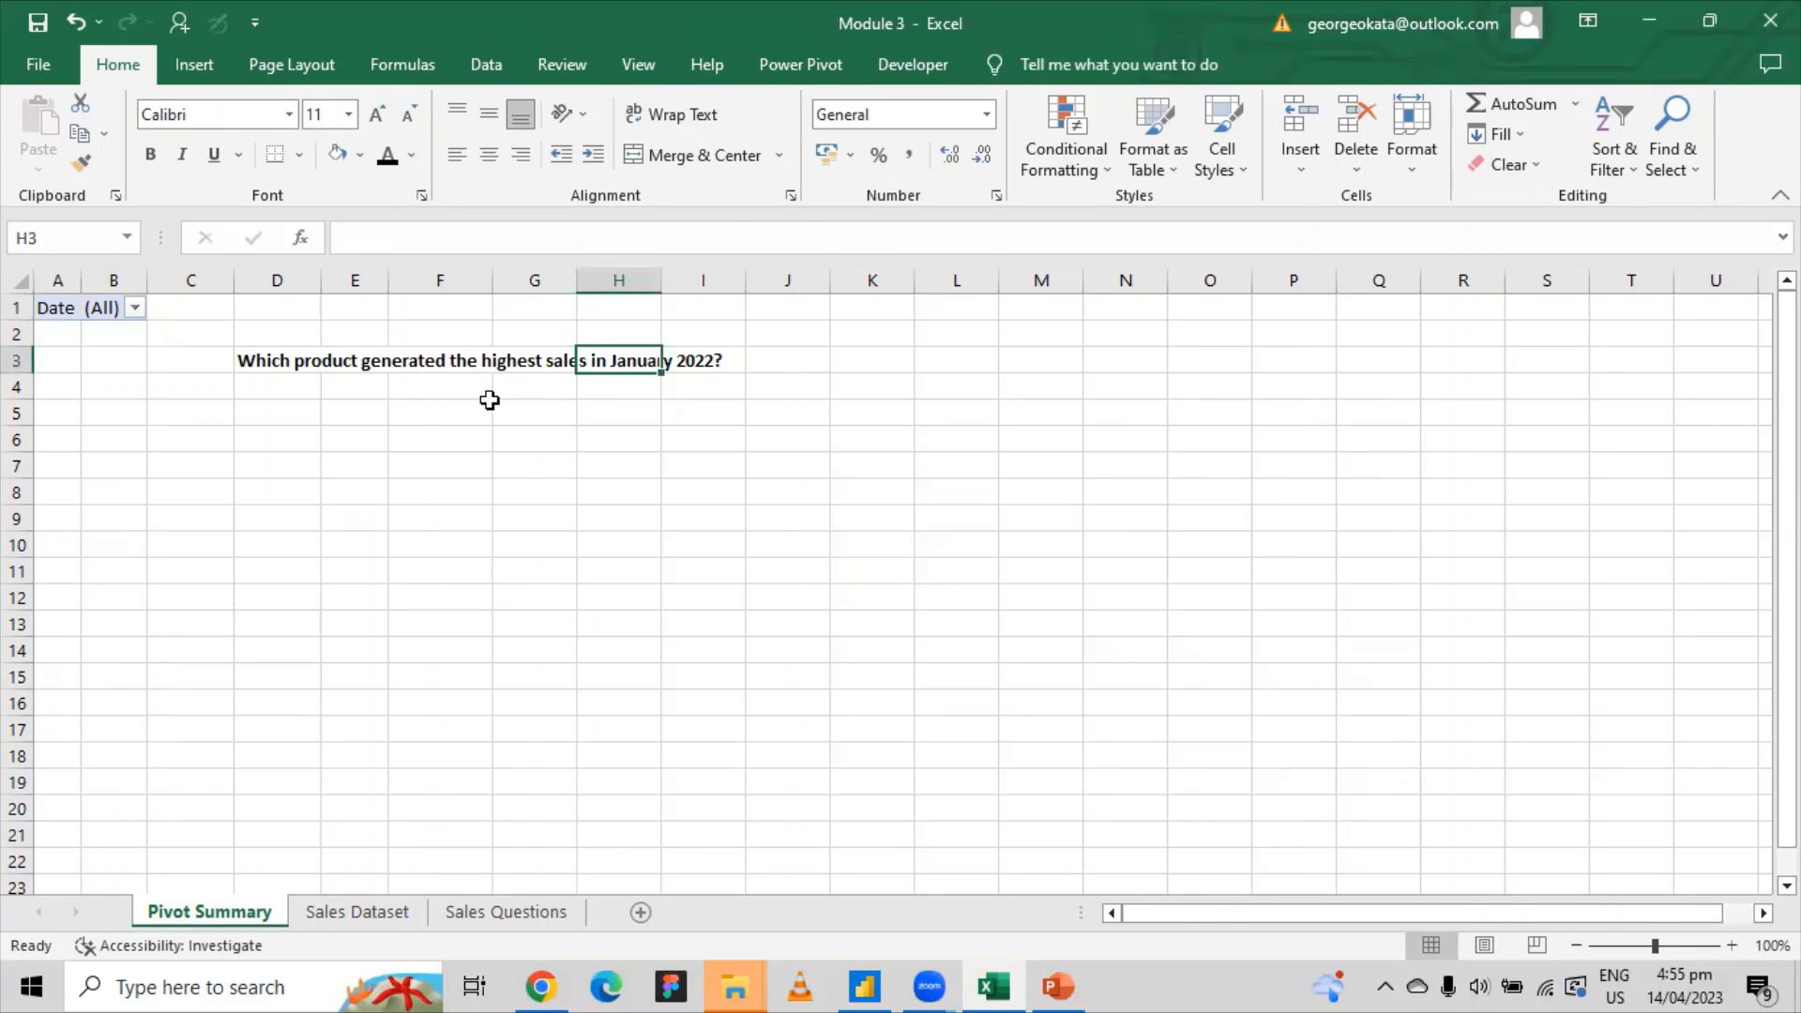
click(318, 362)
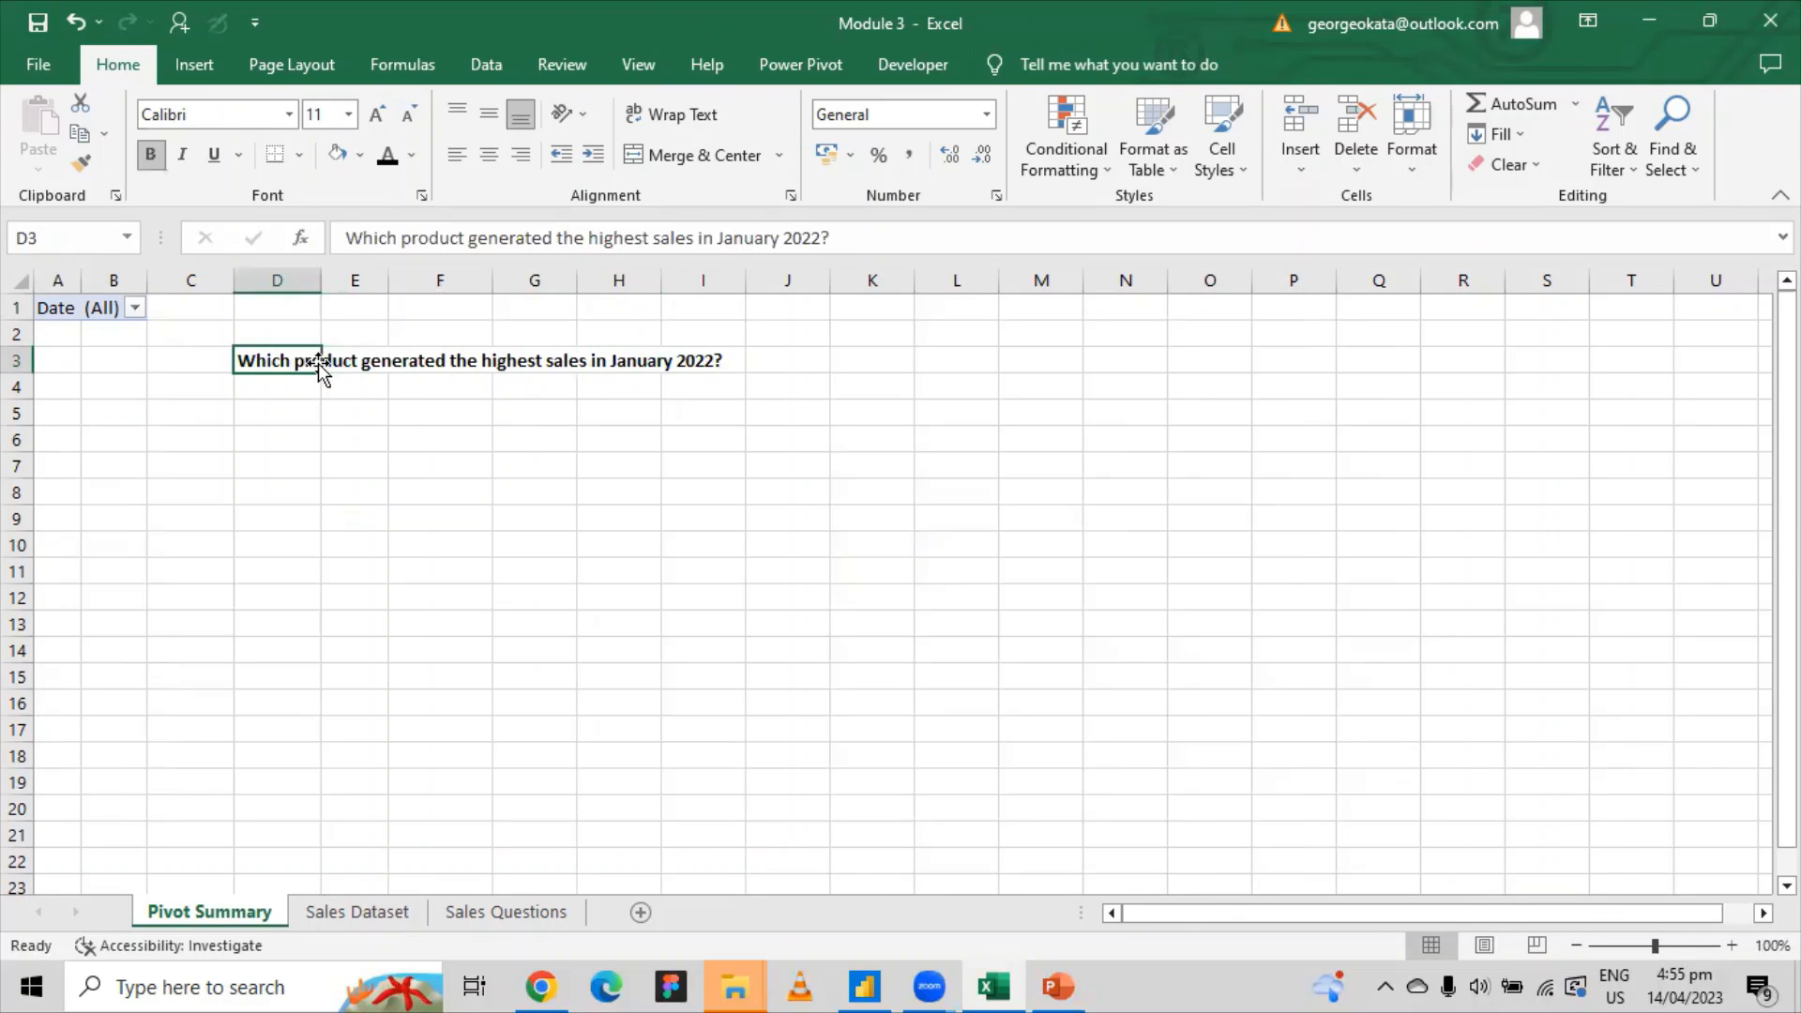
click(345, 362)
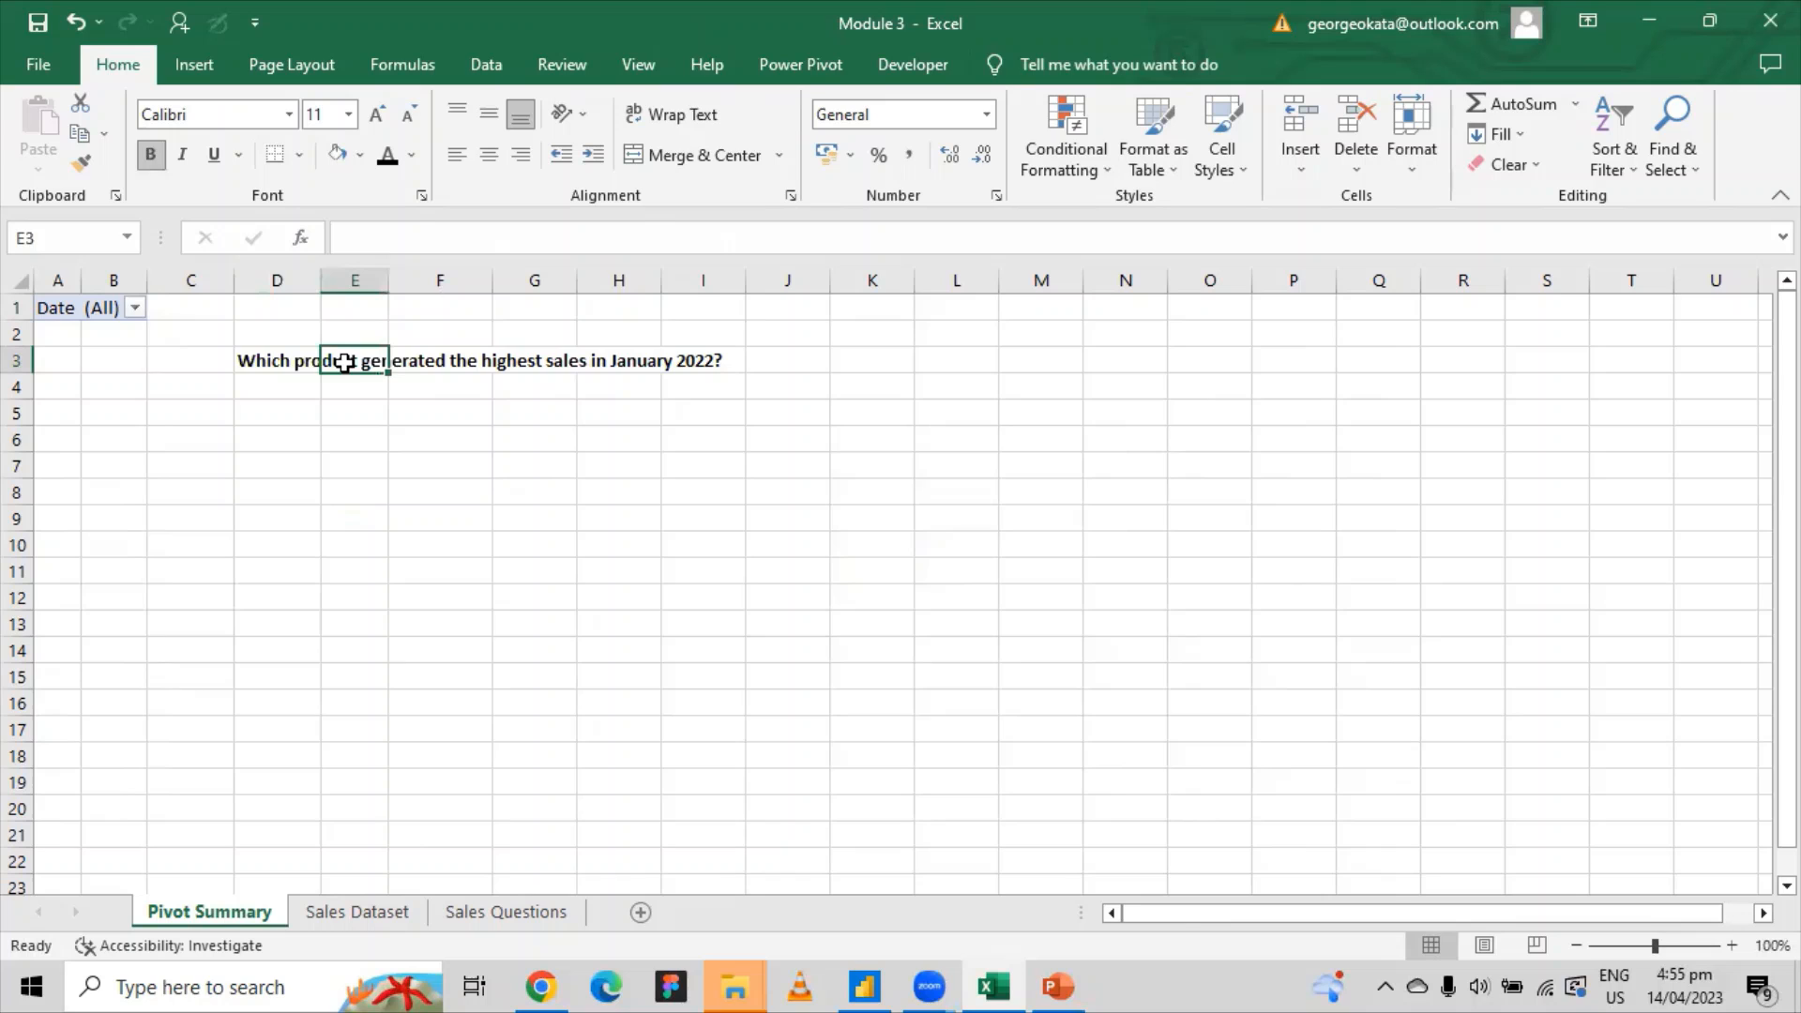
Add the Product field to the PivotTable's Rows area and widen column C to space the question further away.
click(88, 317)
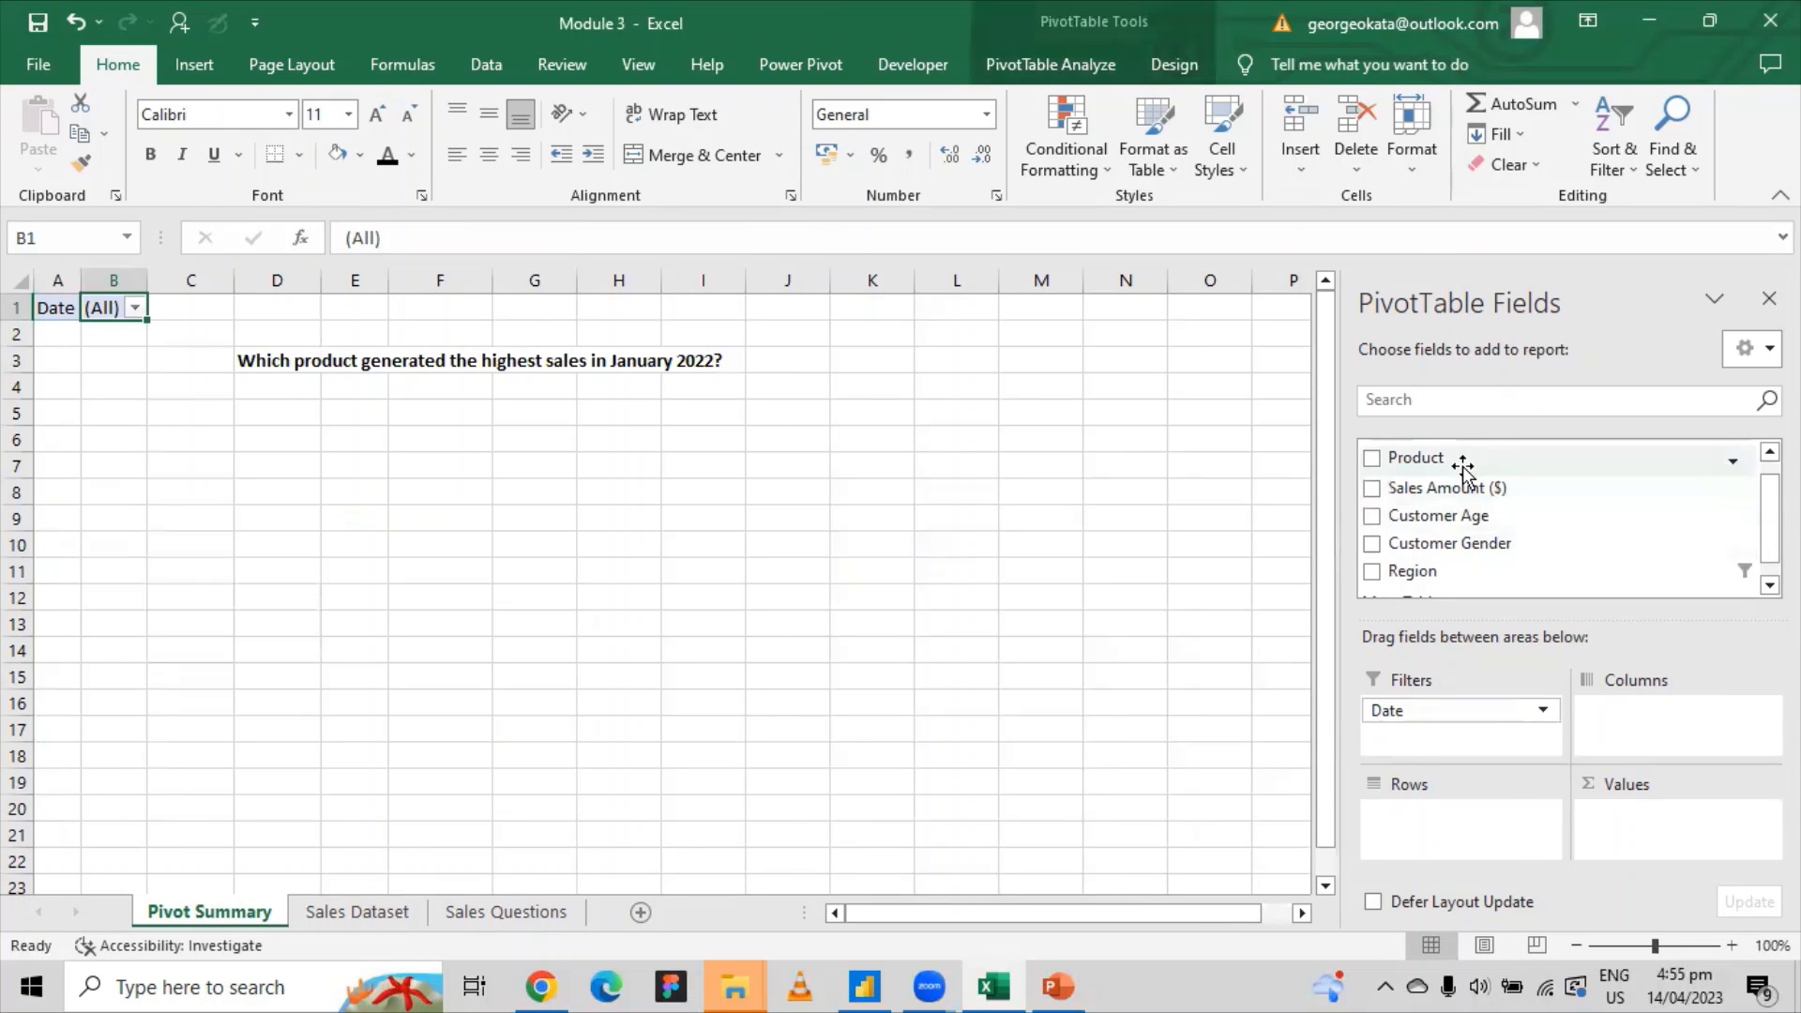
drag(1462, 467, 1443, 828)
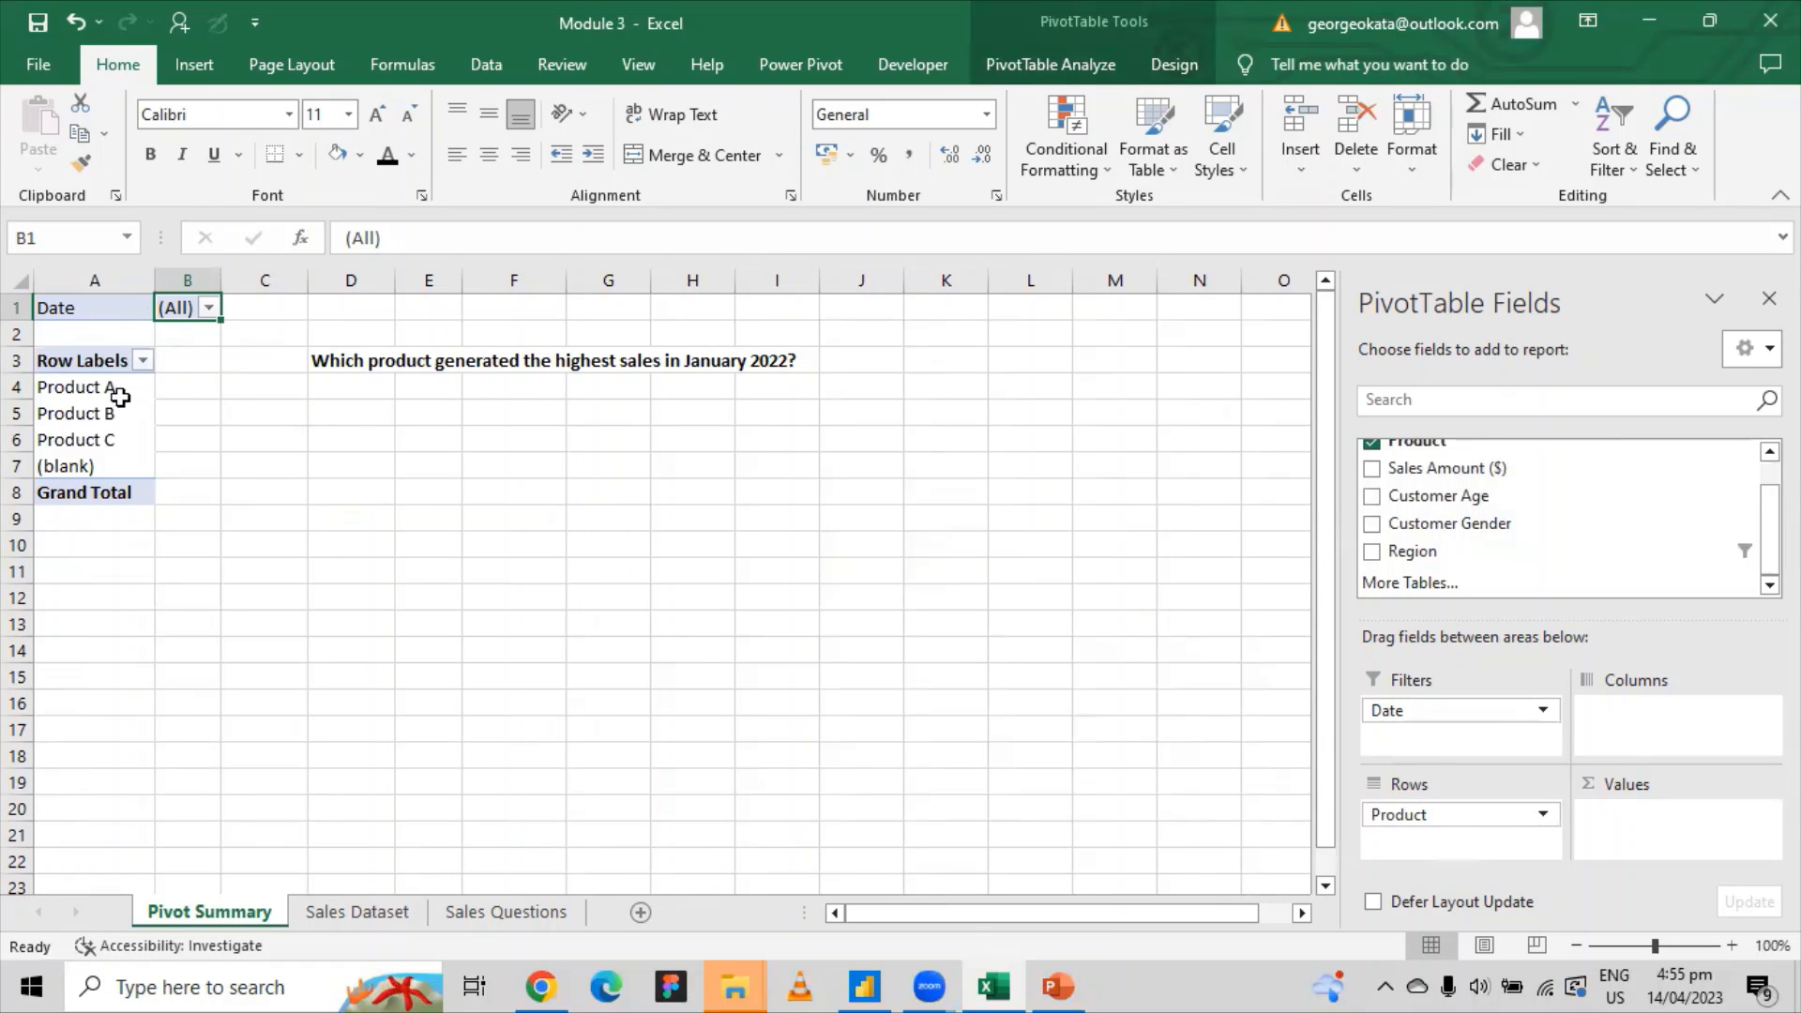
drag(307, 282, 426, 283)
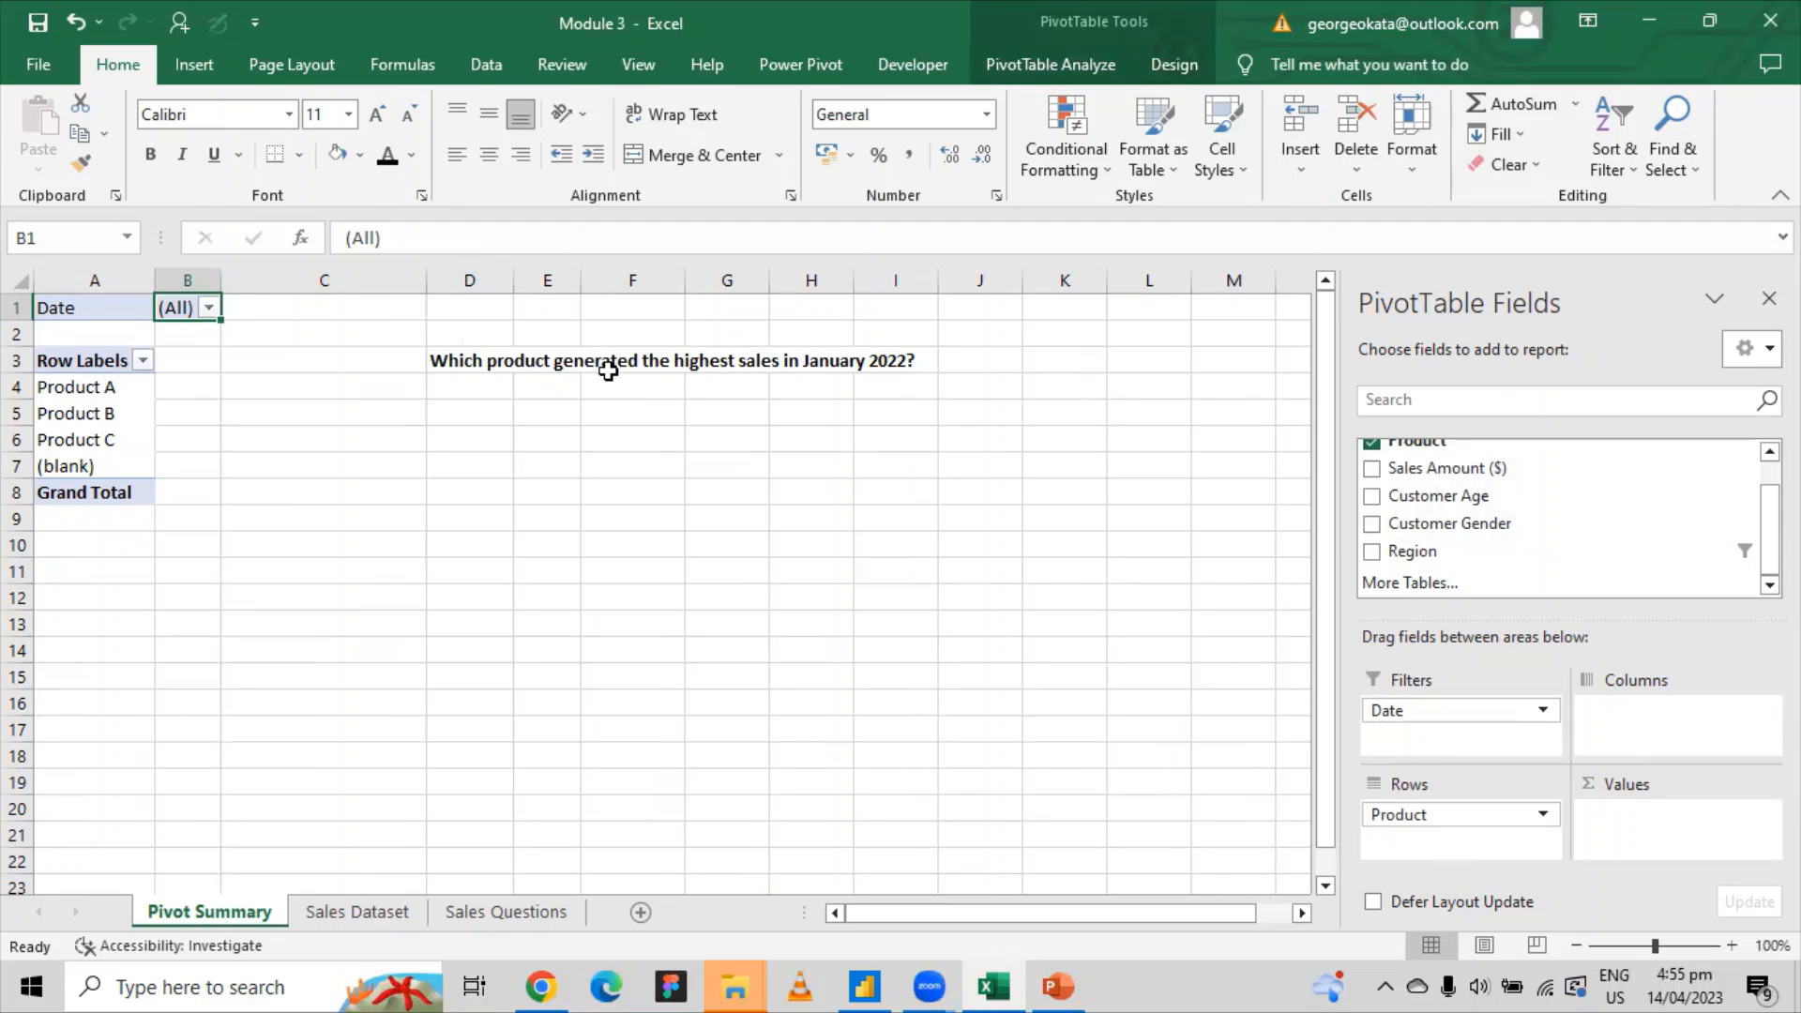
Add the Sales Amount ($) field to the PivotTable's Values area as a sum.
click(777, 358)
click(713, 364)
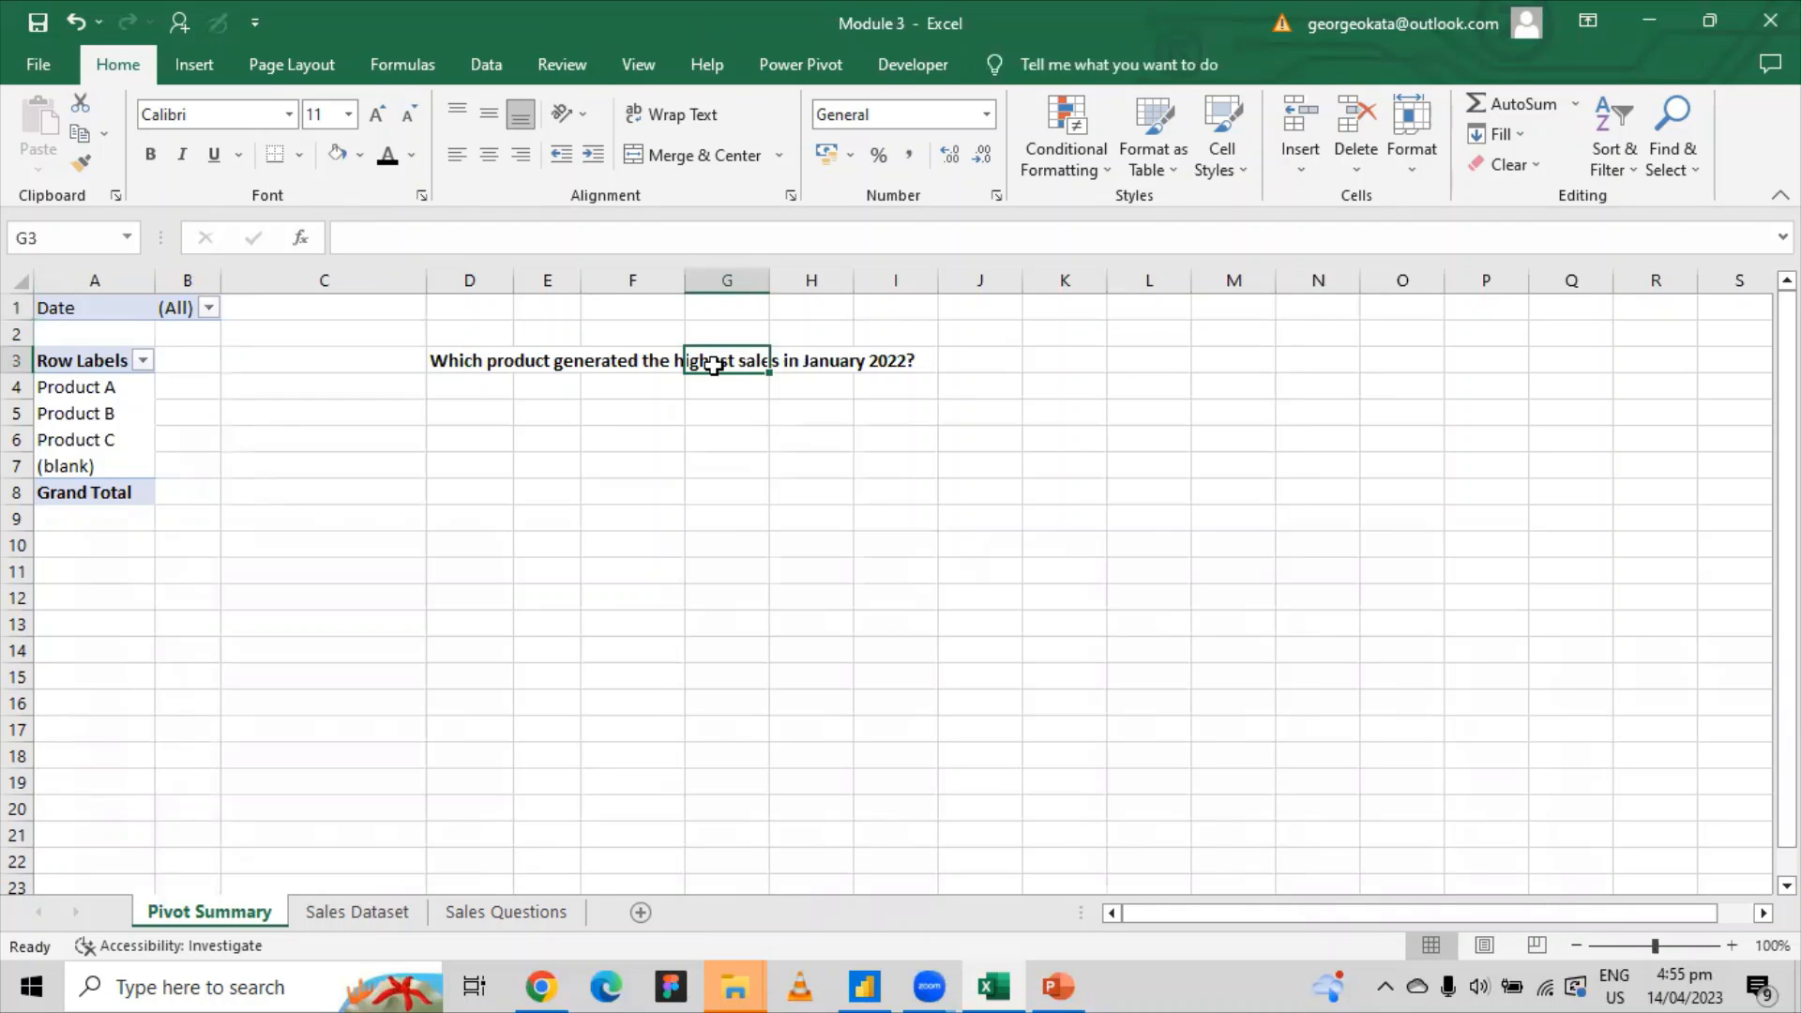
click(133, 413)
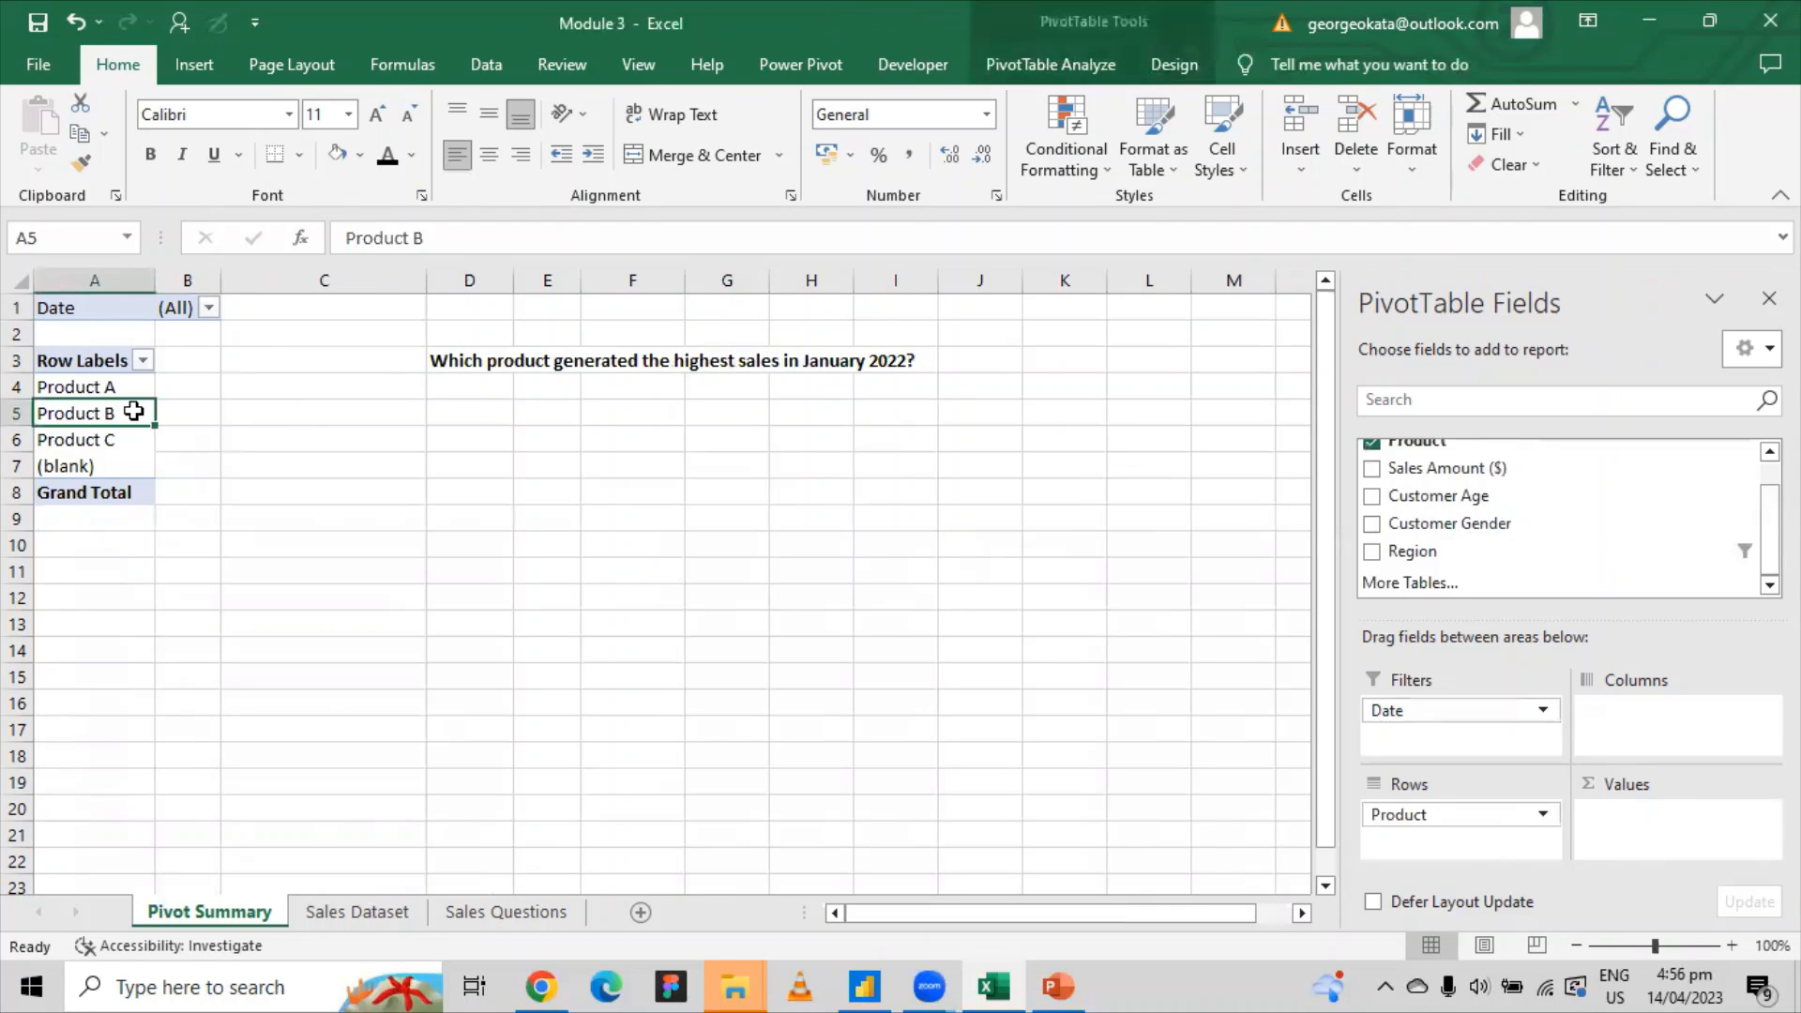
drag(1475, 470, 1642, 824)
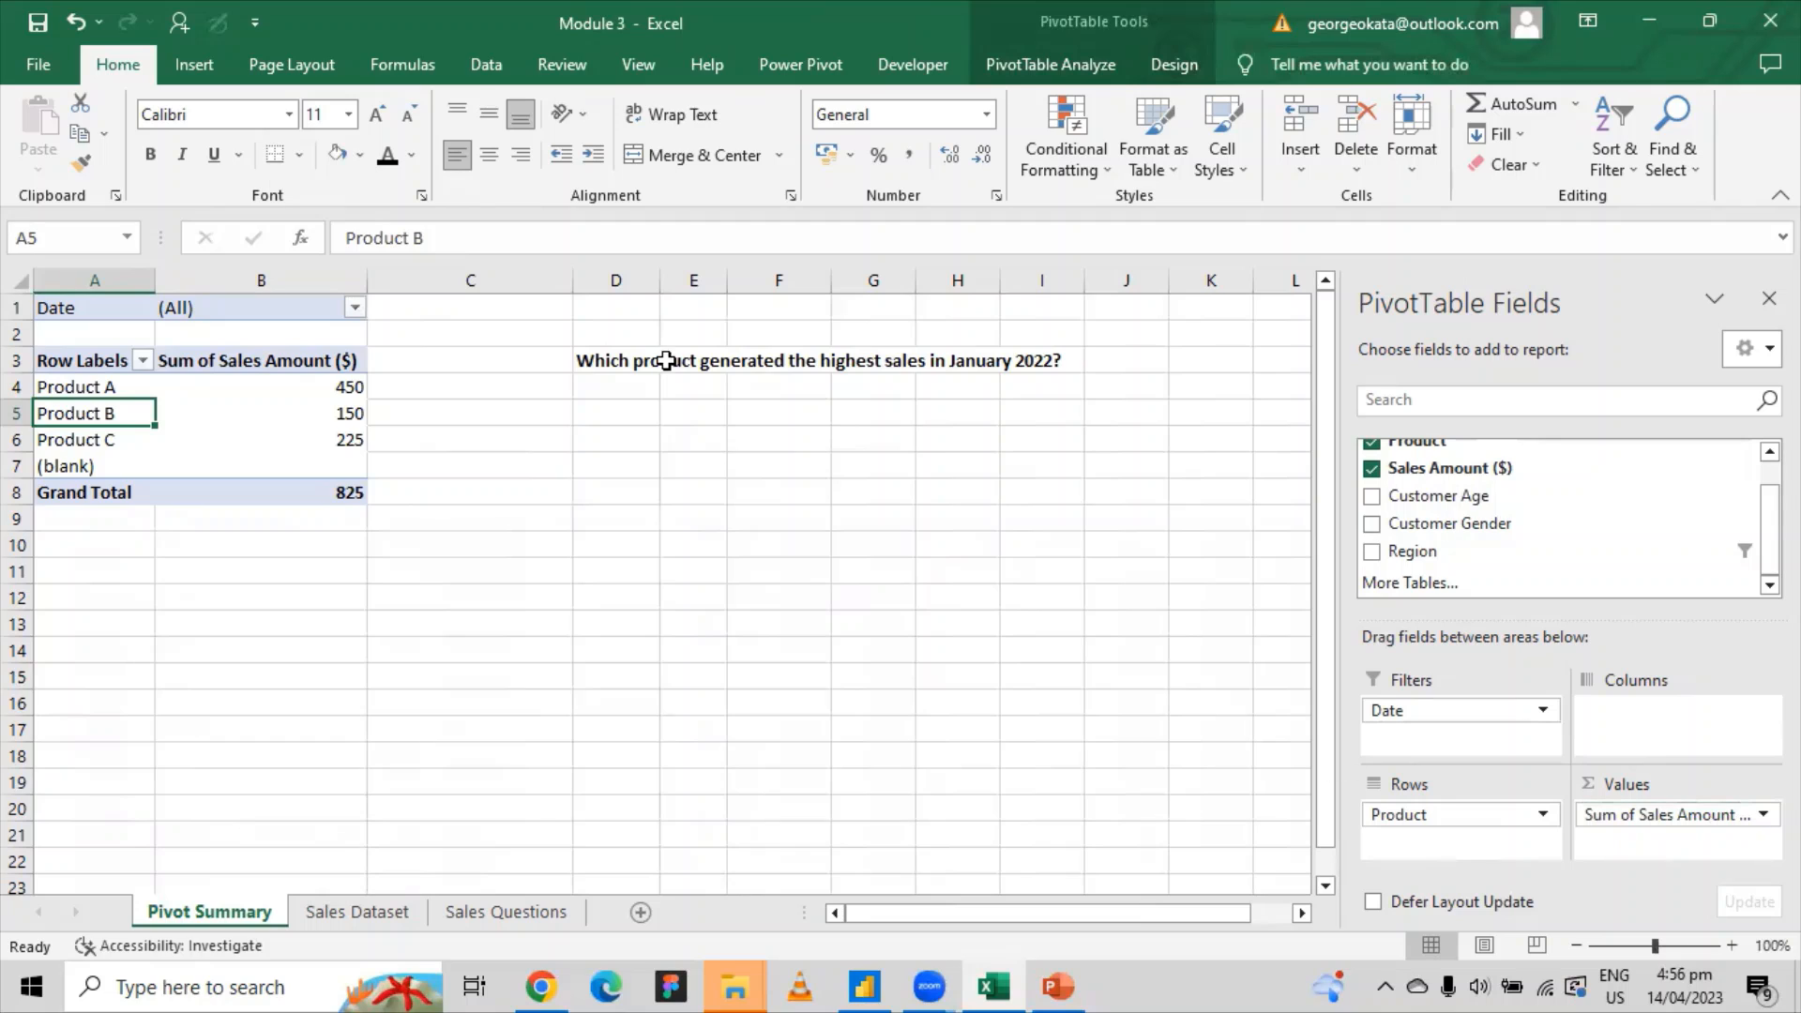
Filter the PivotTable's row labels to exclude the (blank) item, keeping Product A, Product B and Product C.
click(46, 463)
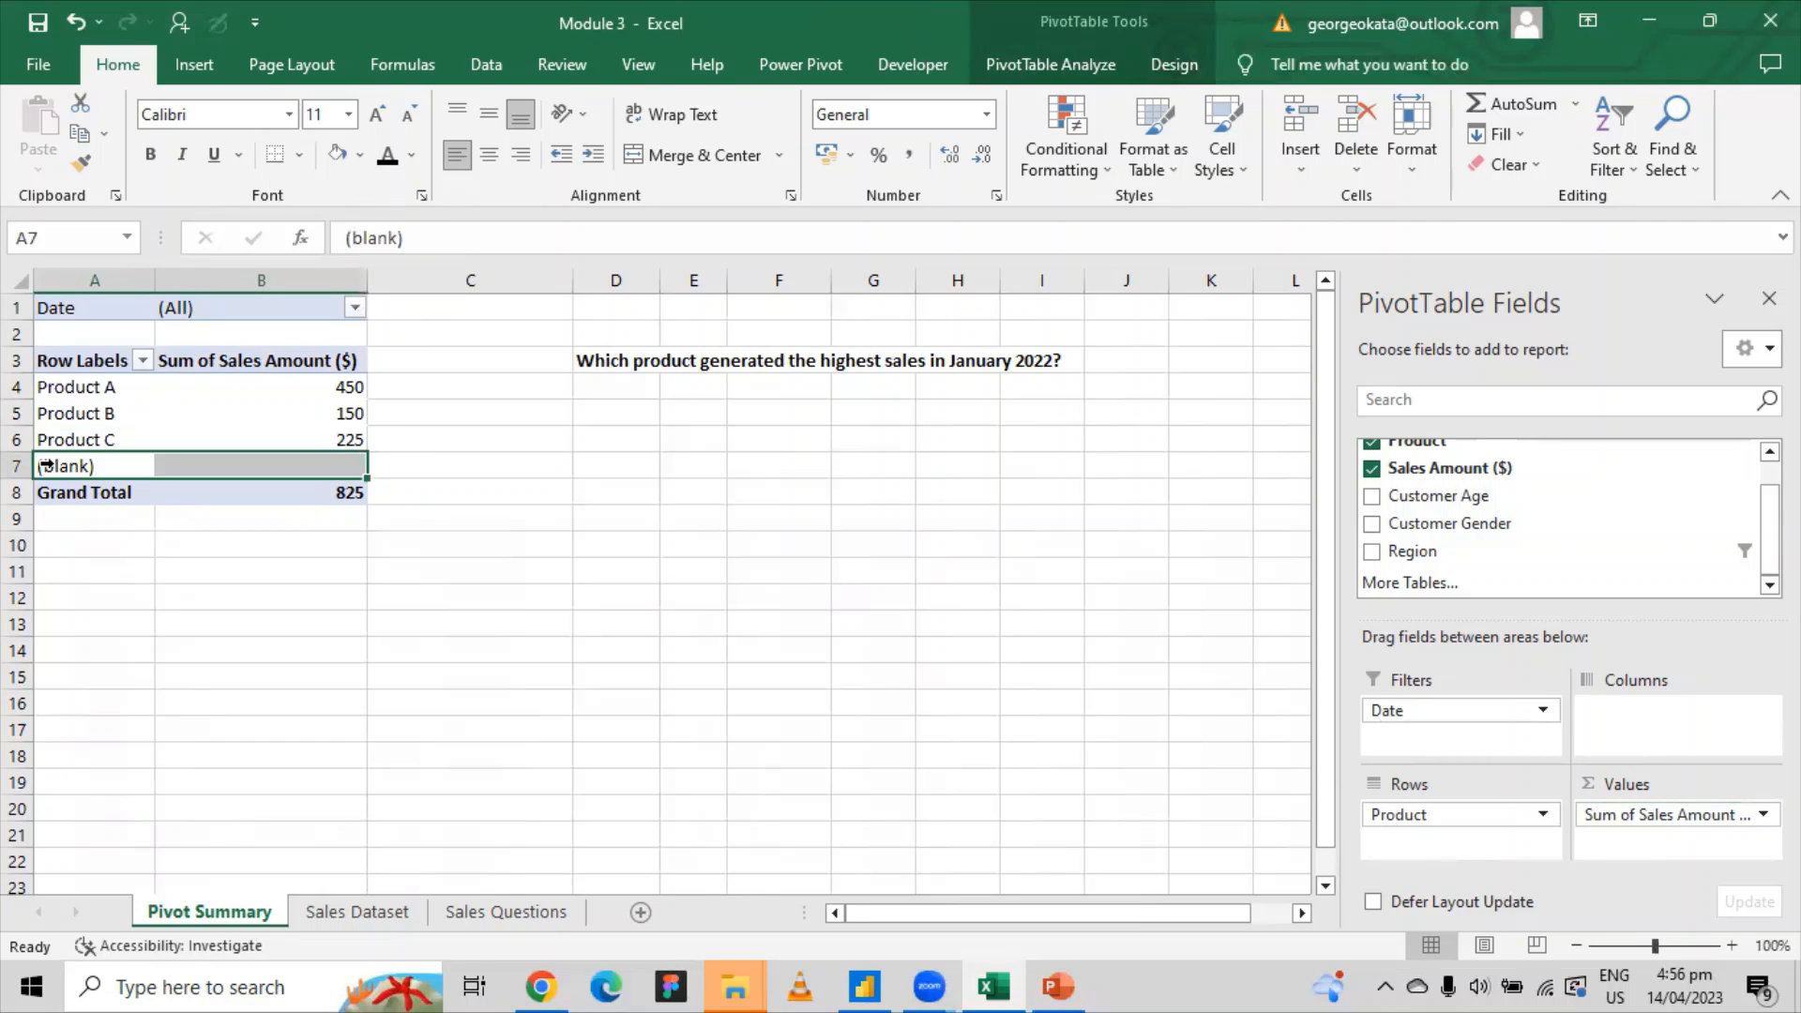
click(142, 361)
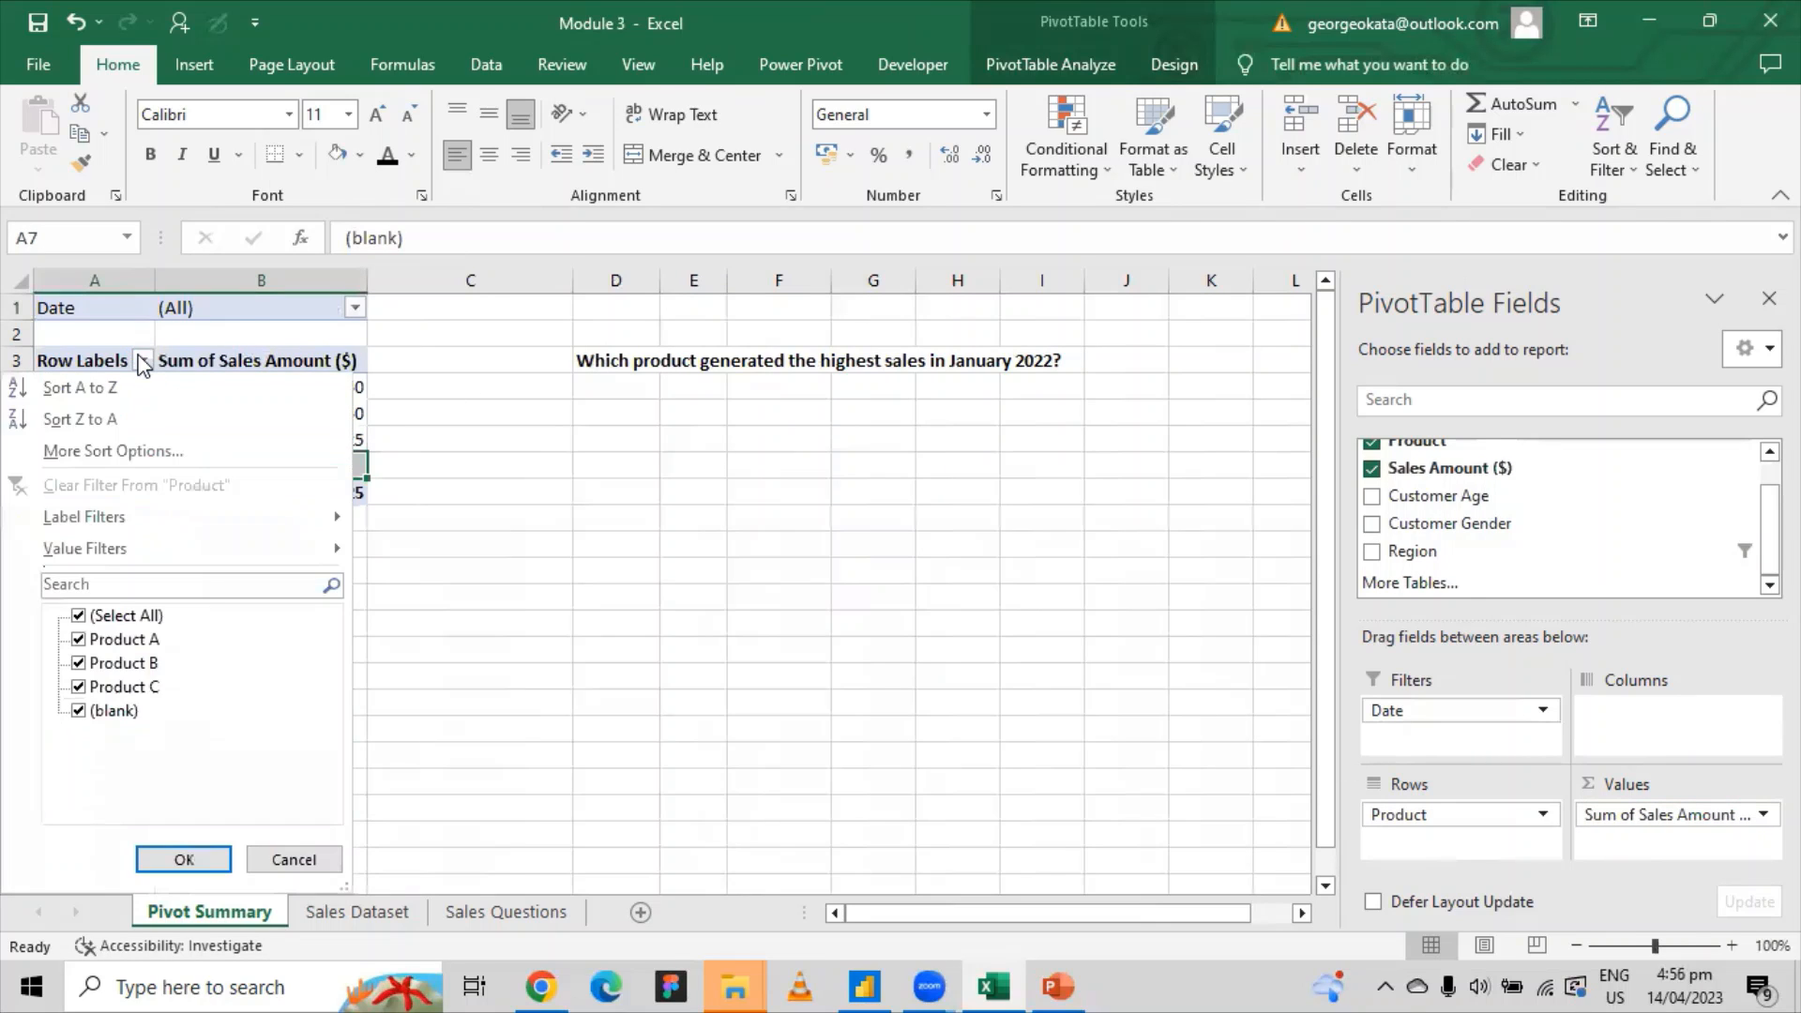
click(79, 711)
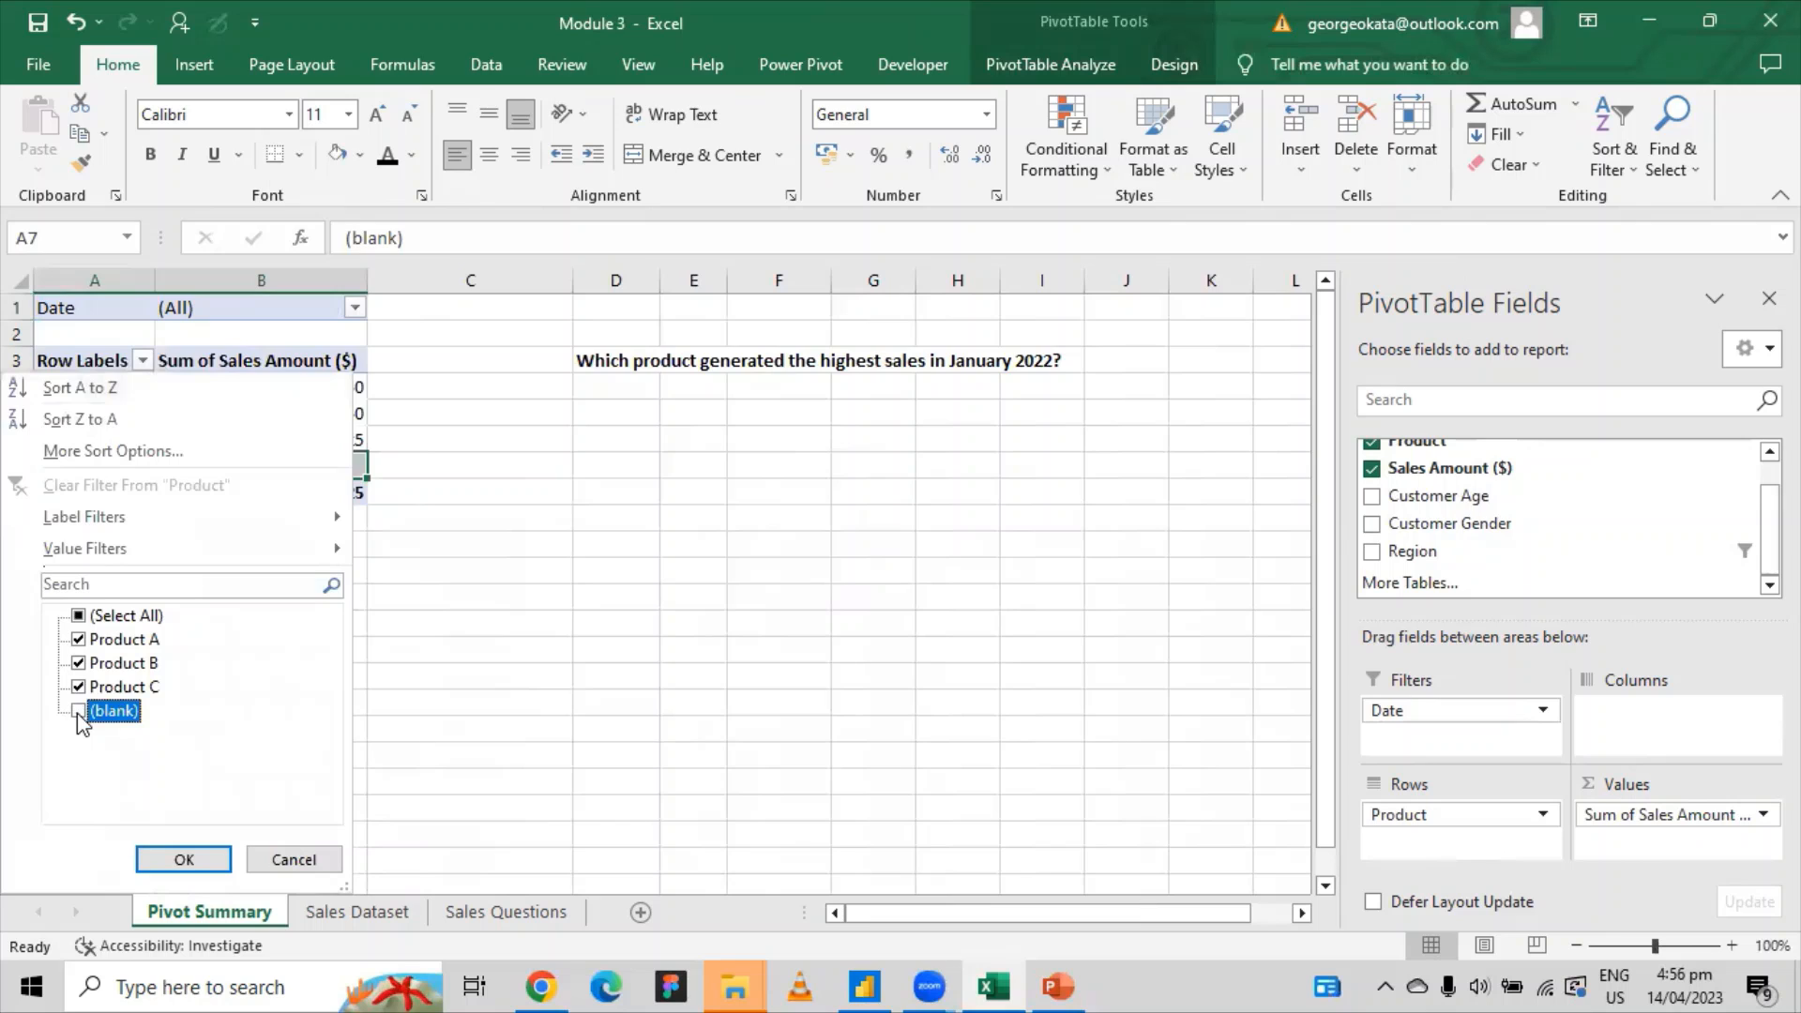
click(178, 857)
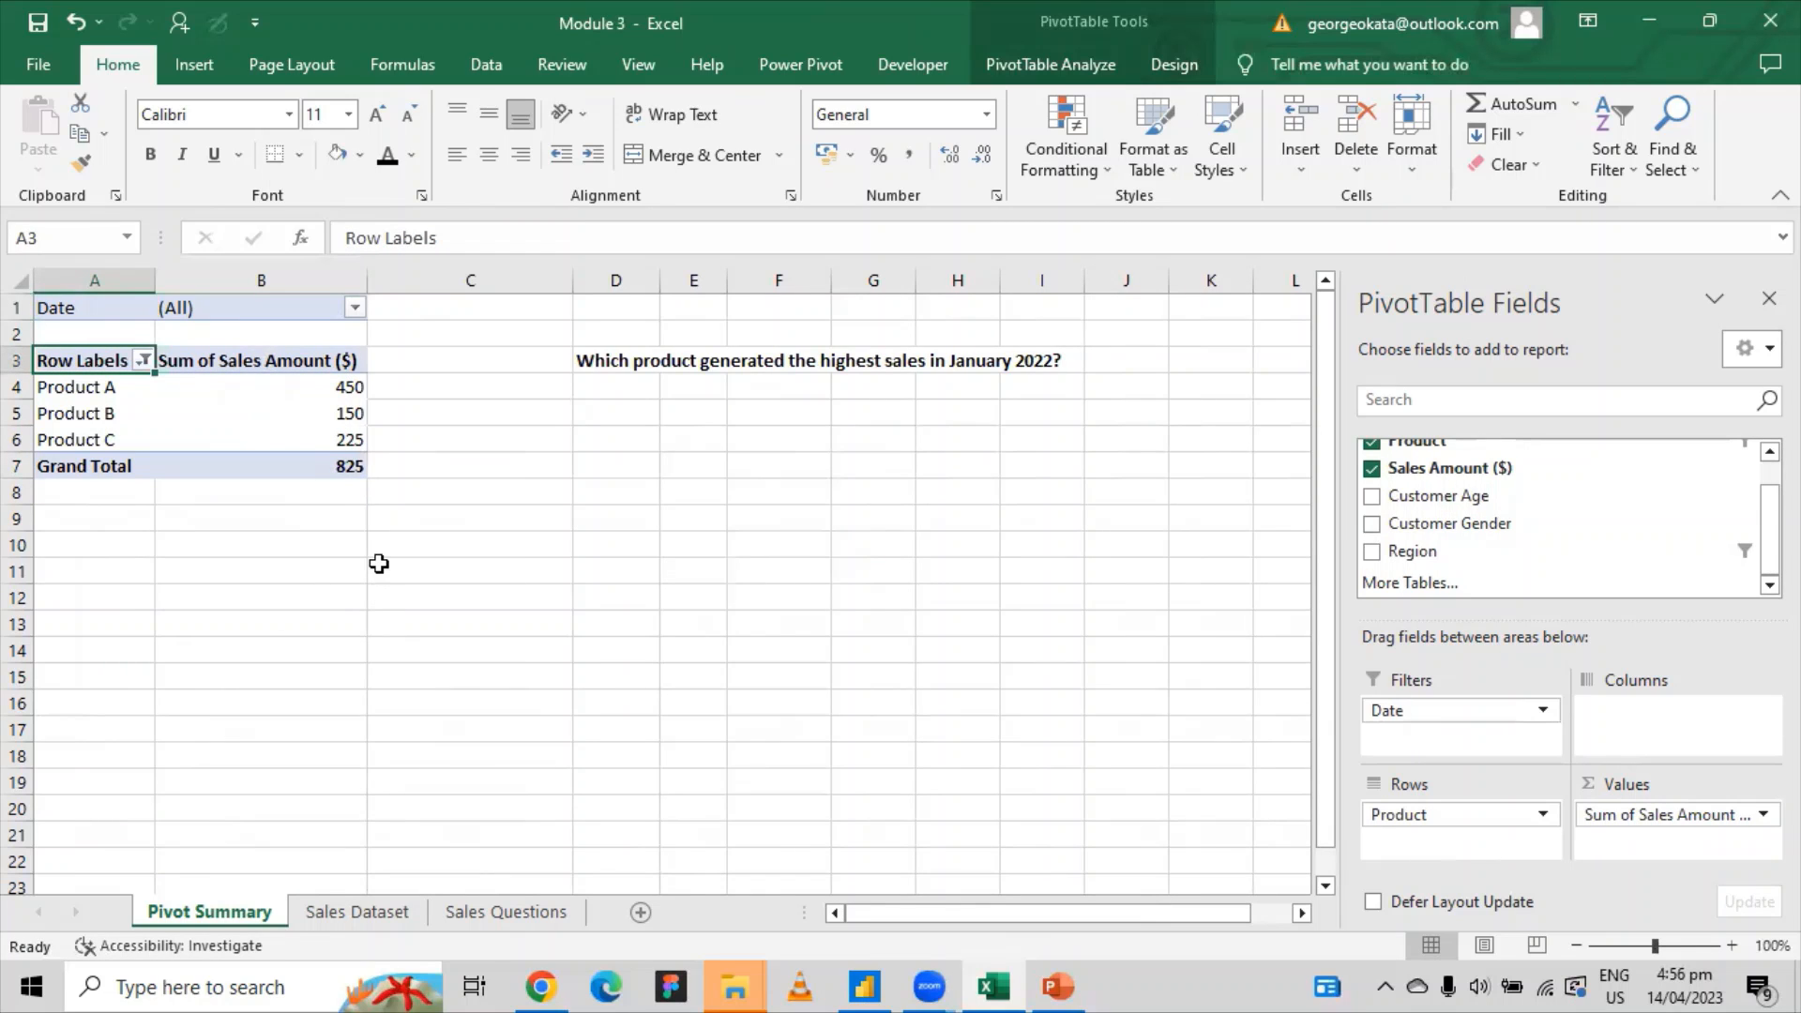
Examine the sales amounts on the Sales Dataset sheet and the PivotTable's product totals to identify the highest-selling product.
click(382, 910)
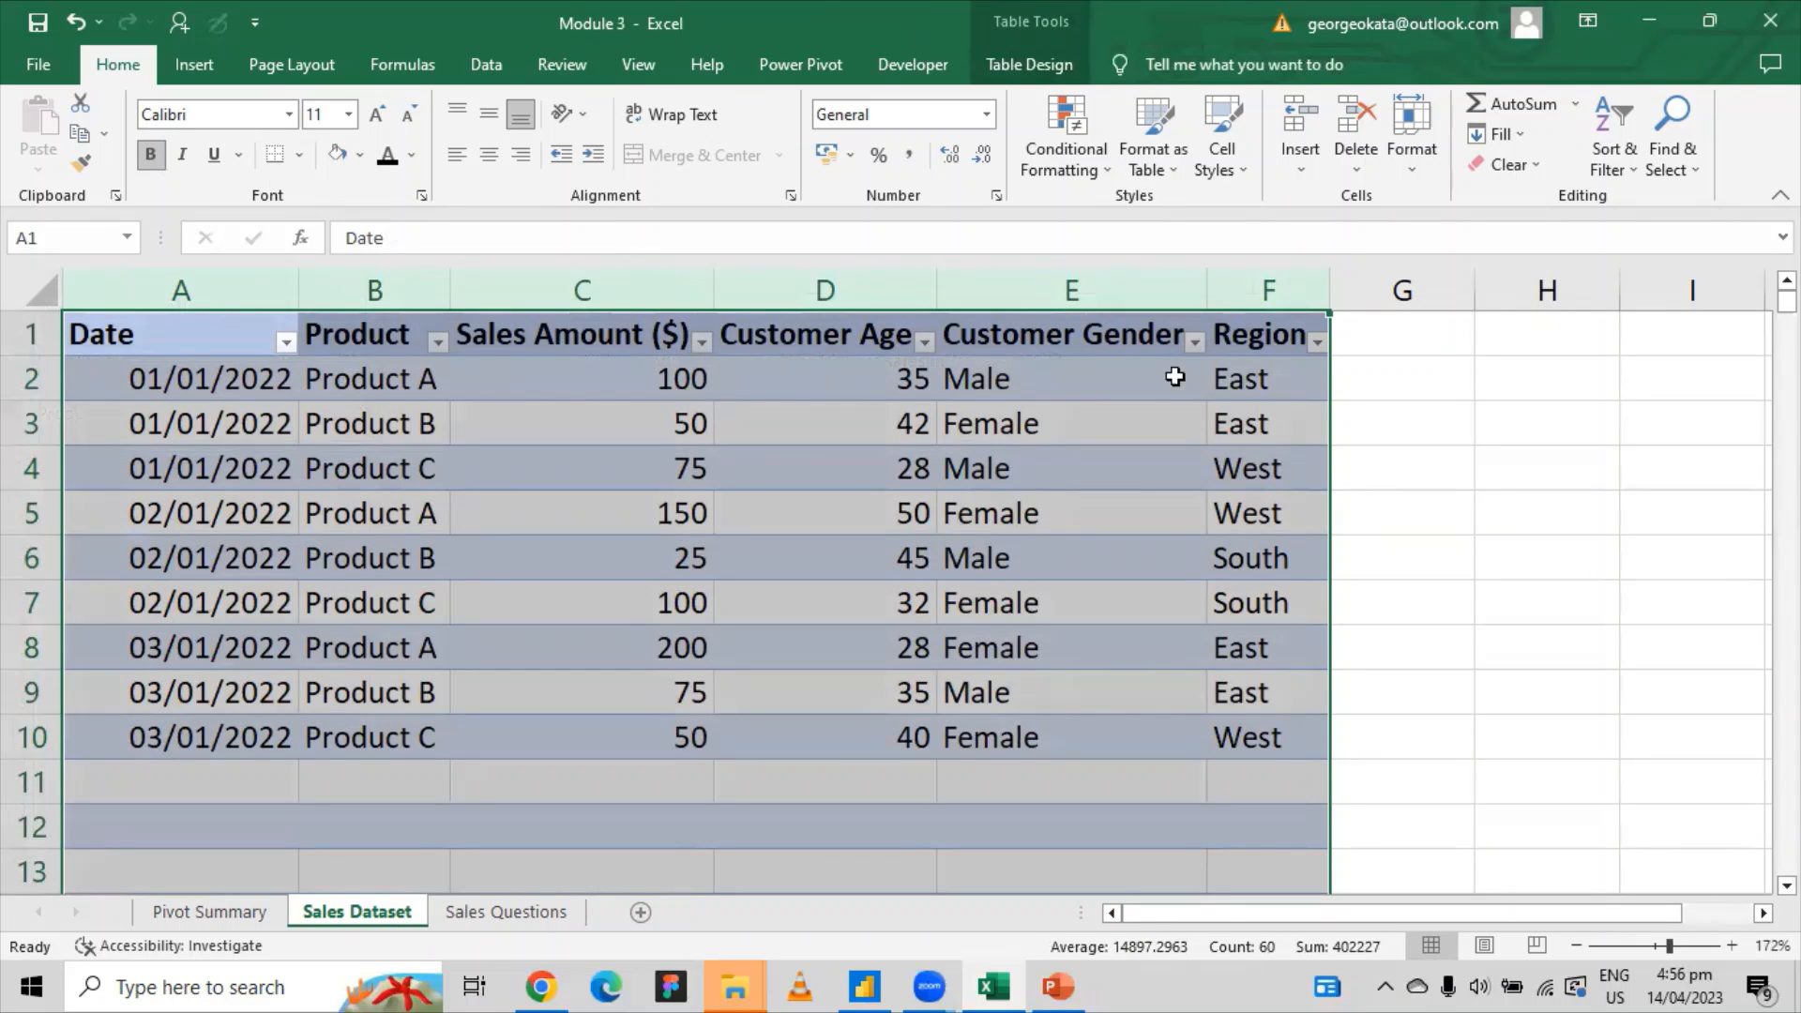
click(632, 383)
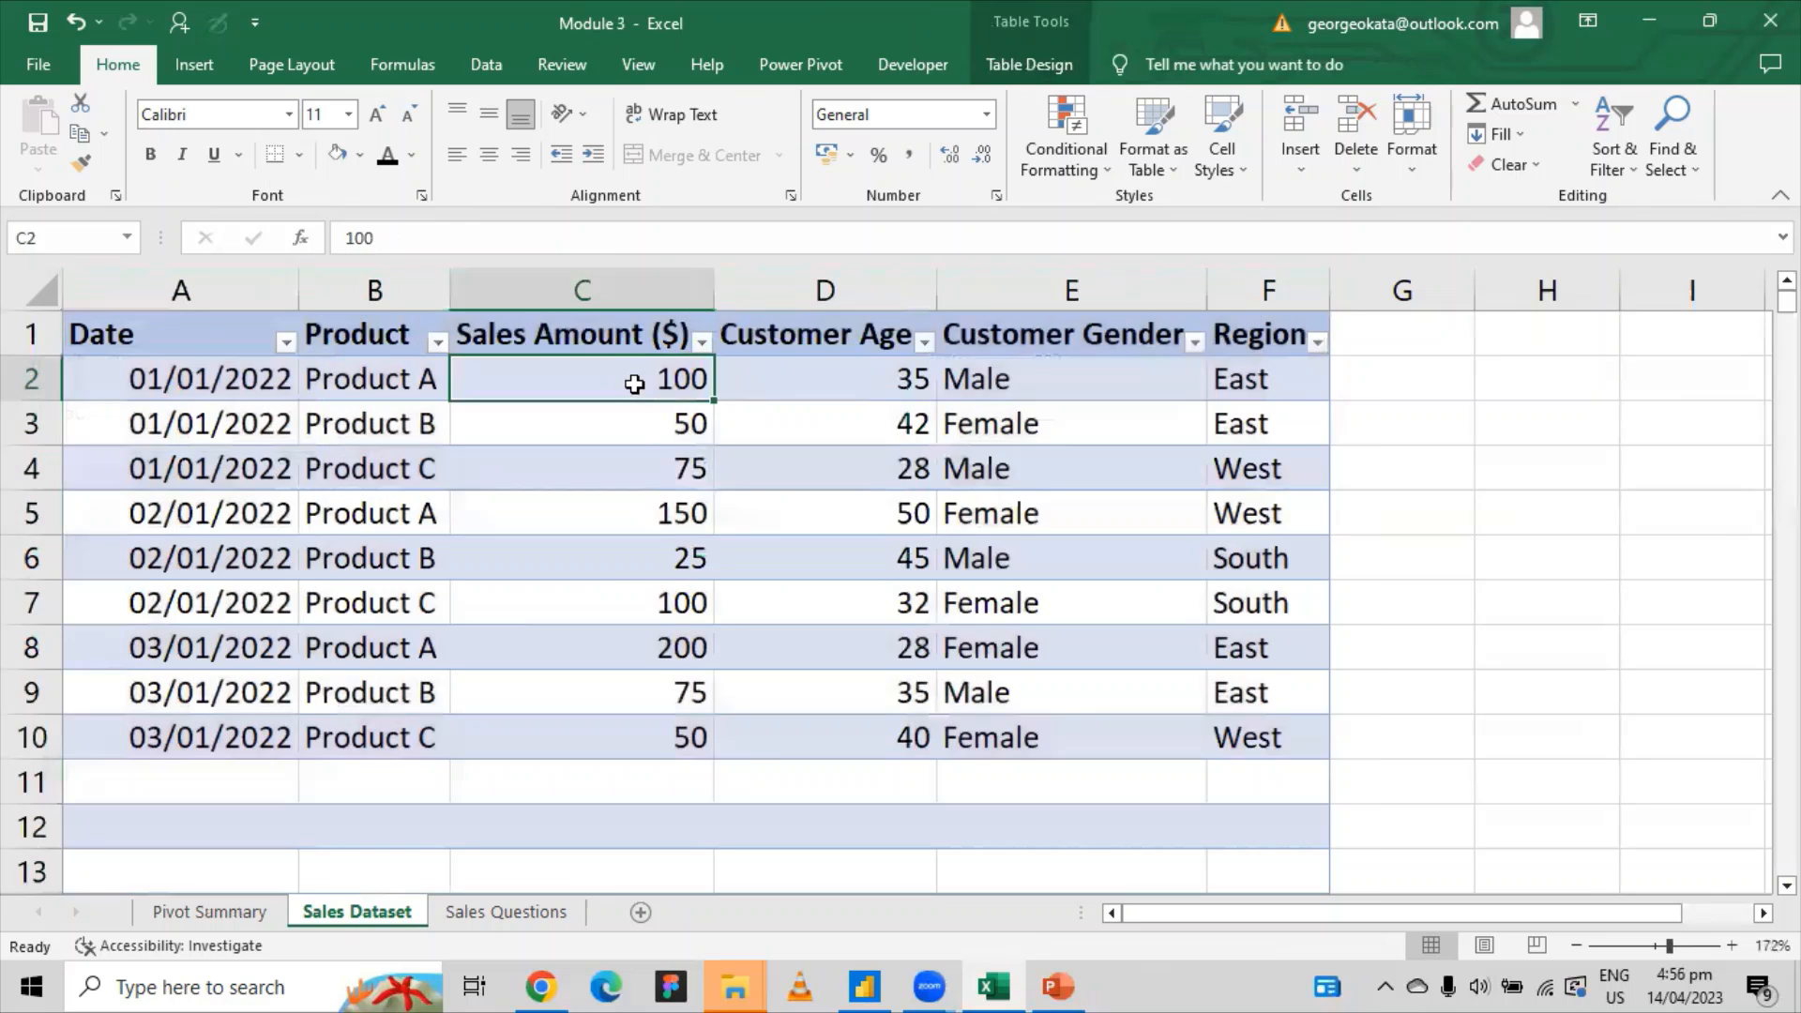
click(655, 509)
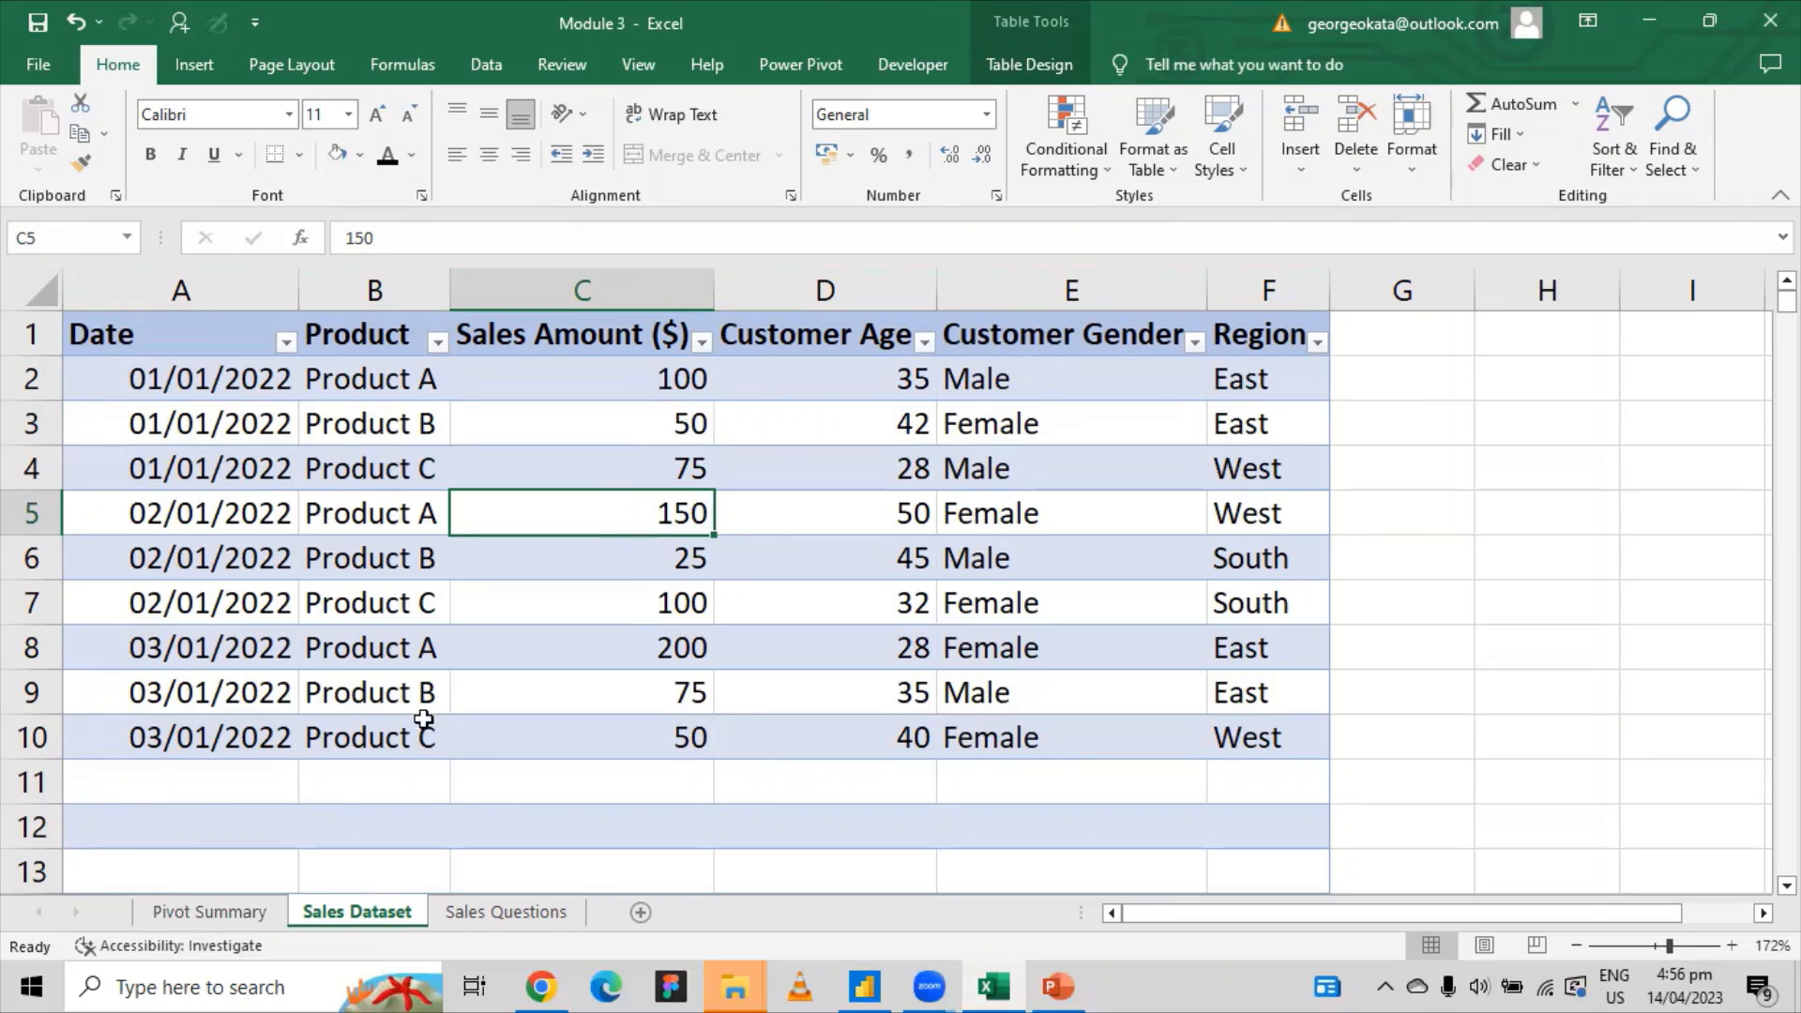
click(228, 914)
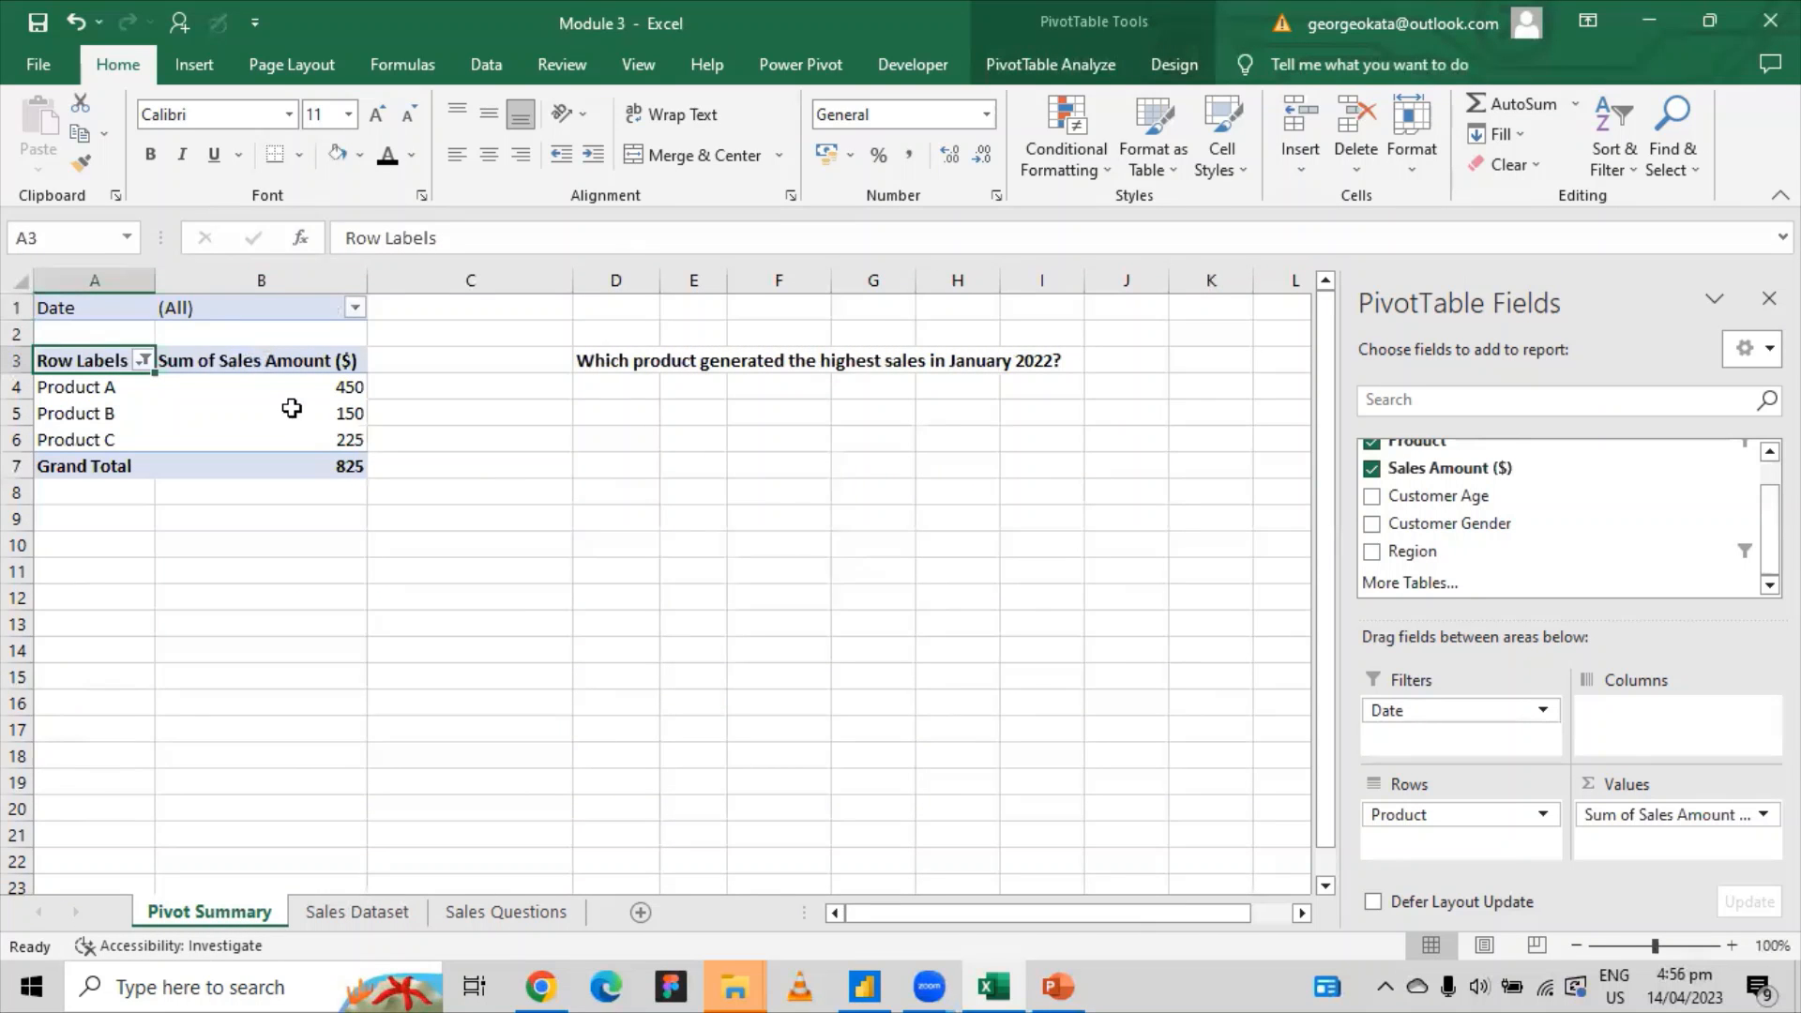
click(526, 360)
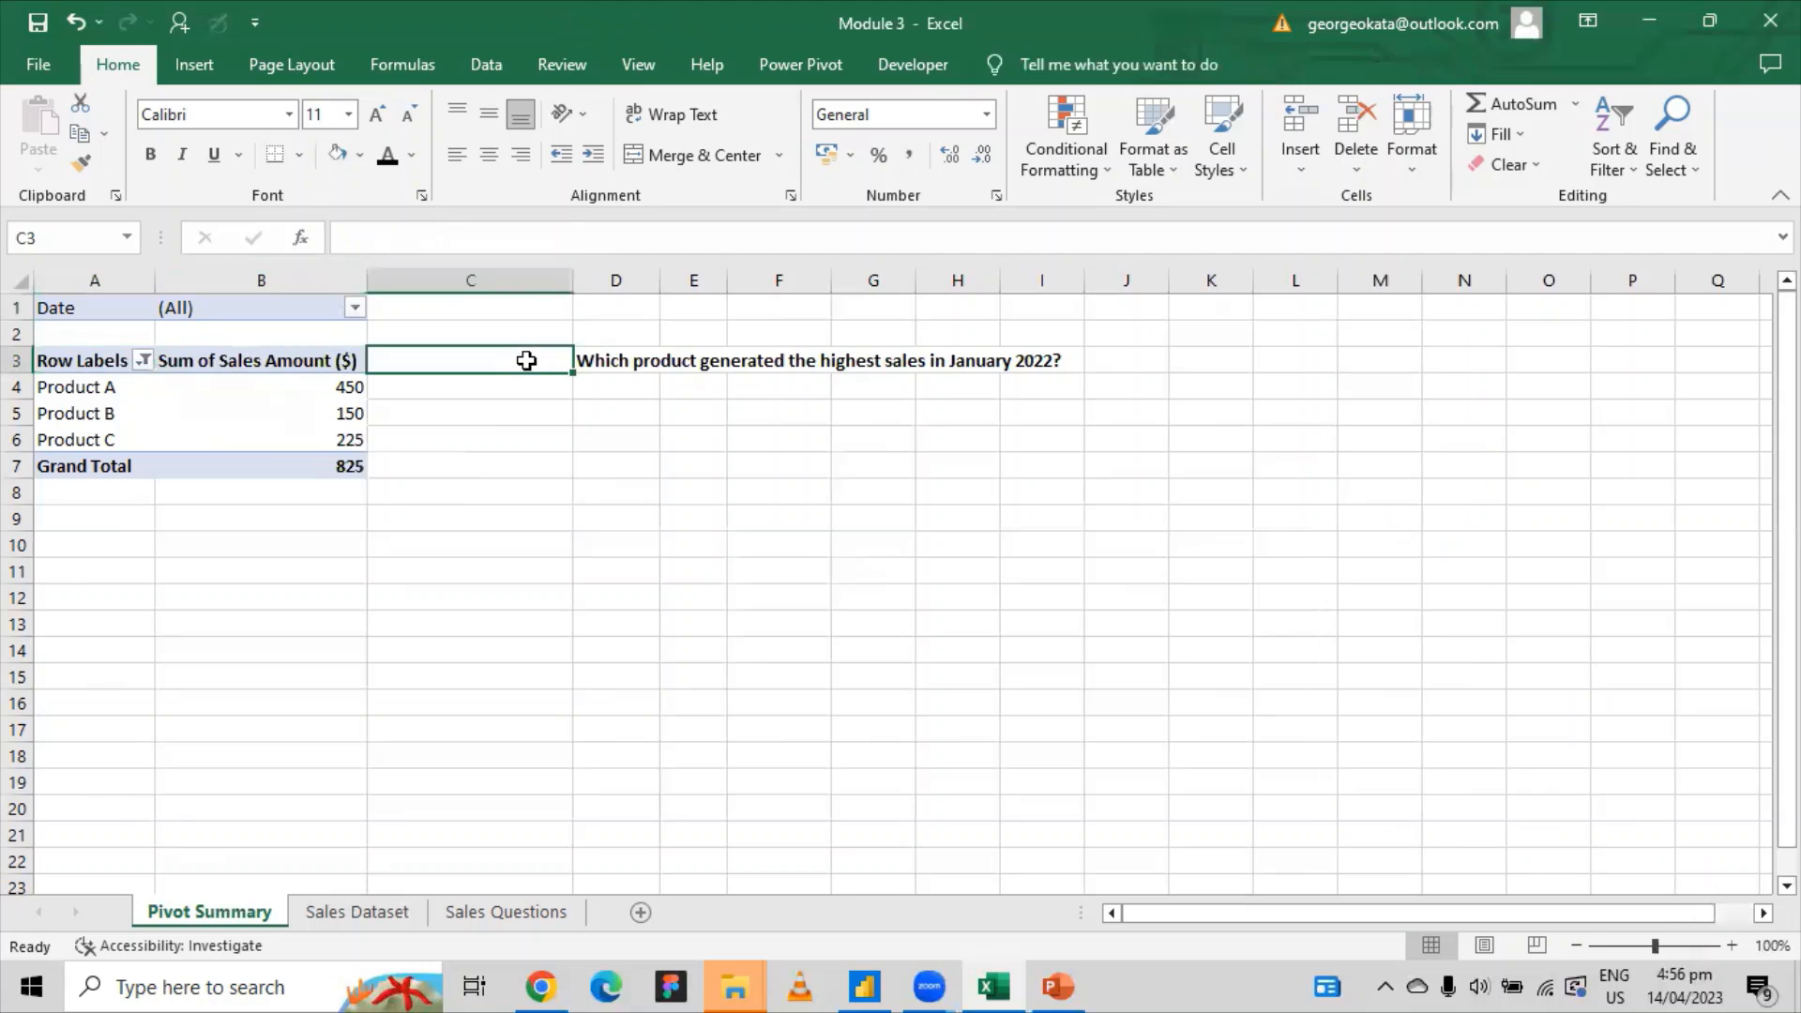
click(136, 388)
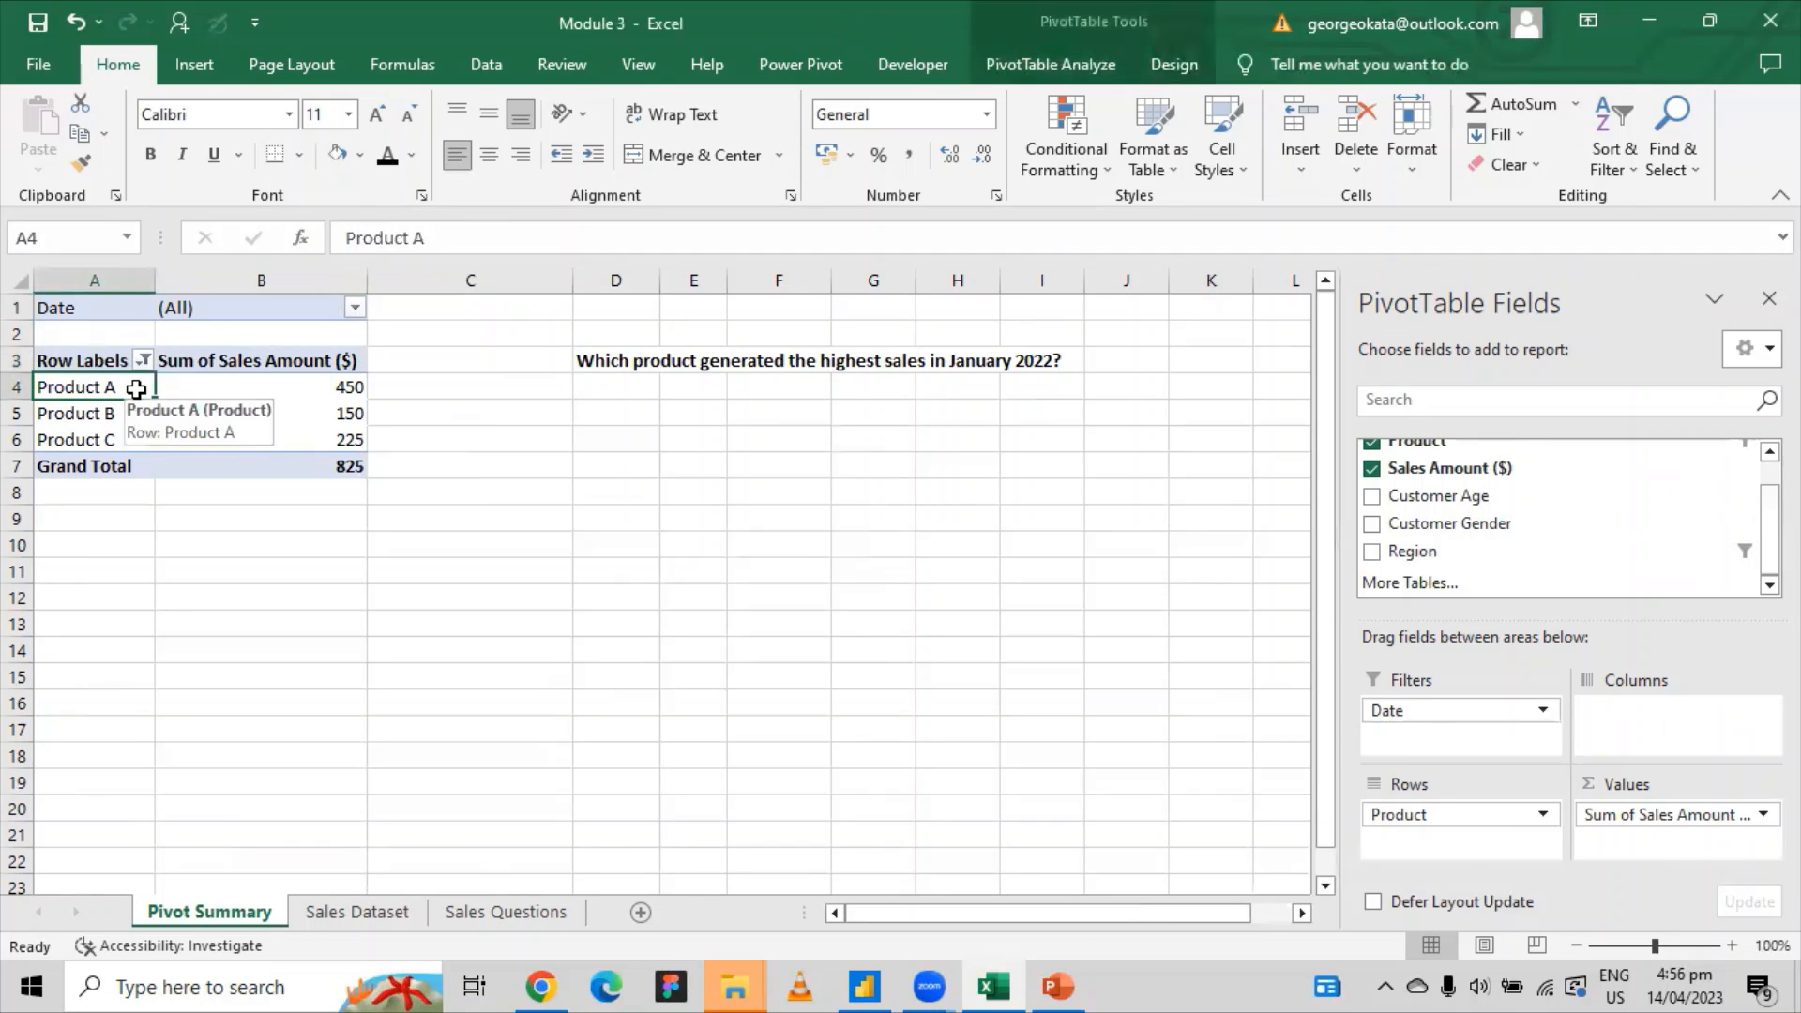
click(299, 382)
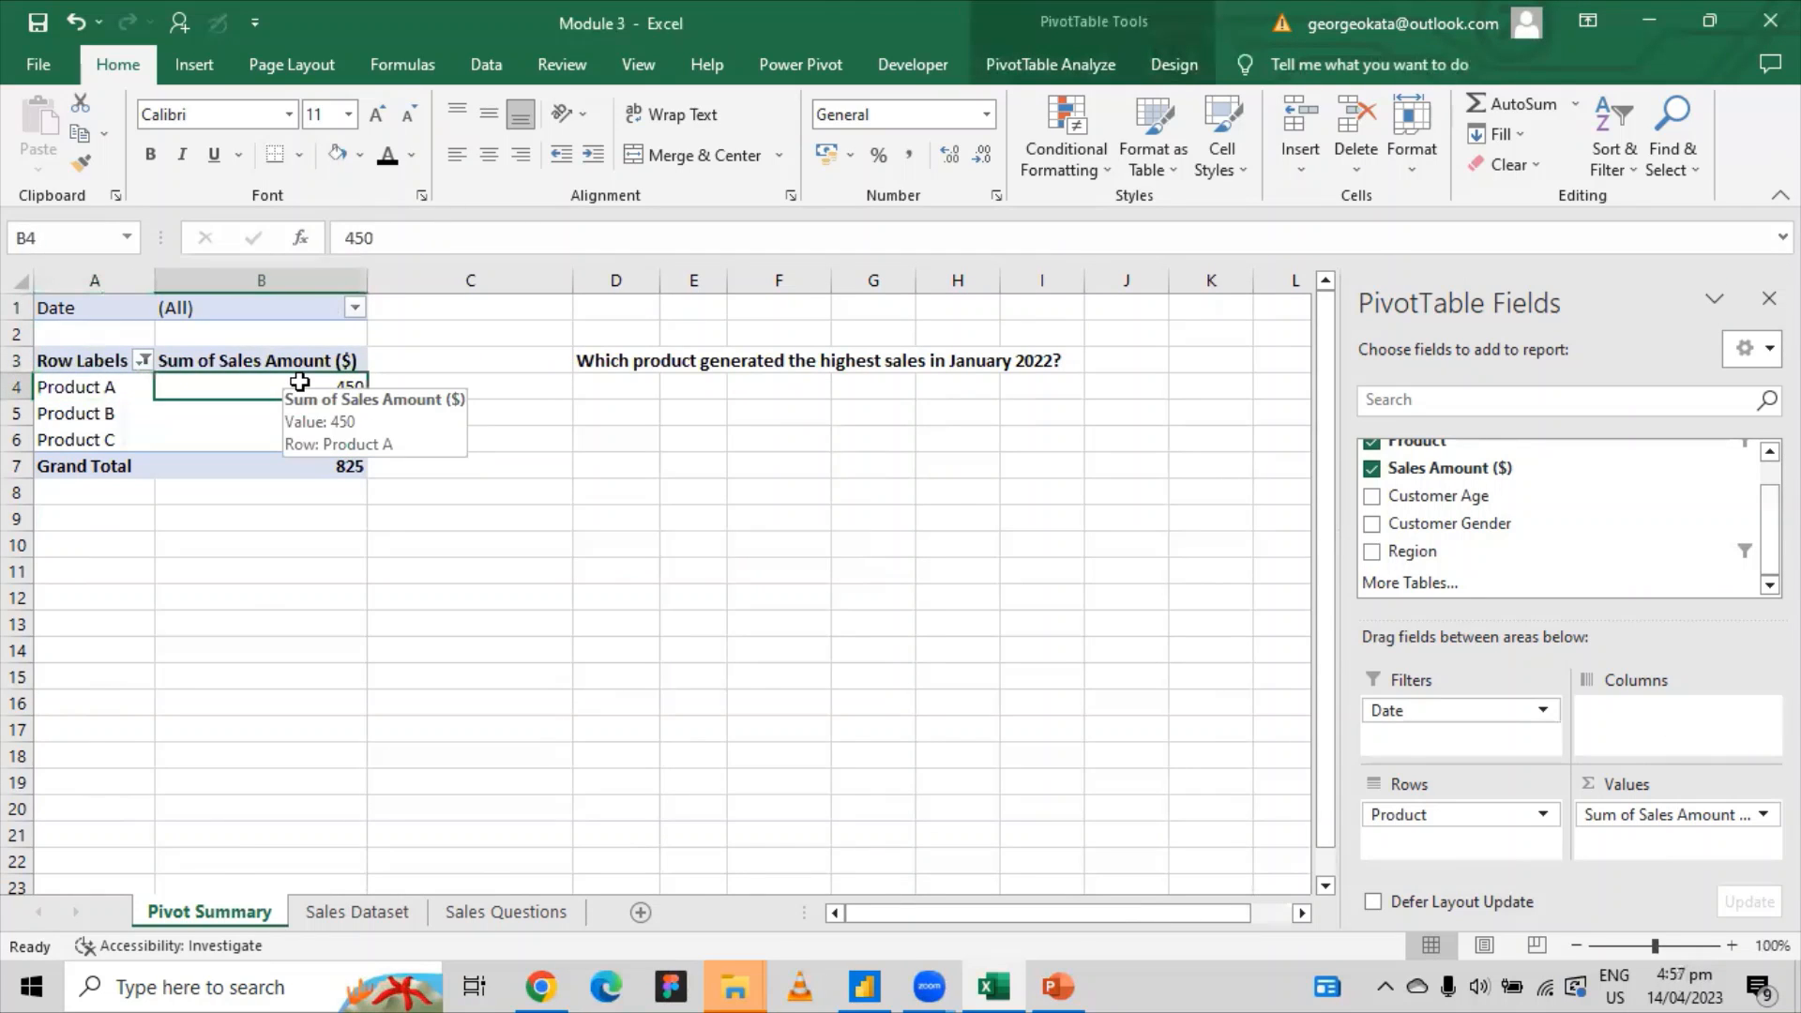
click(467, 381)
click(323, 384)
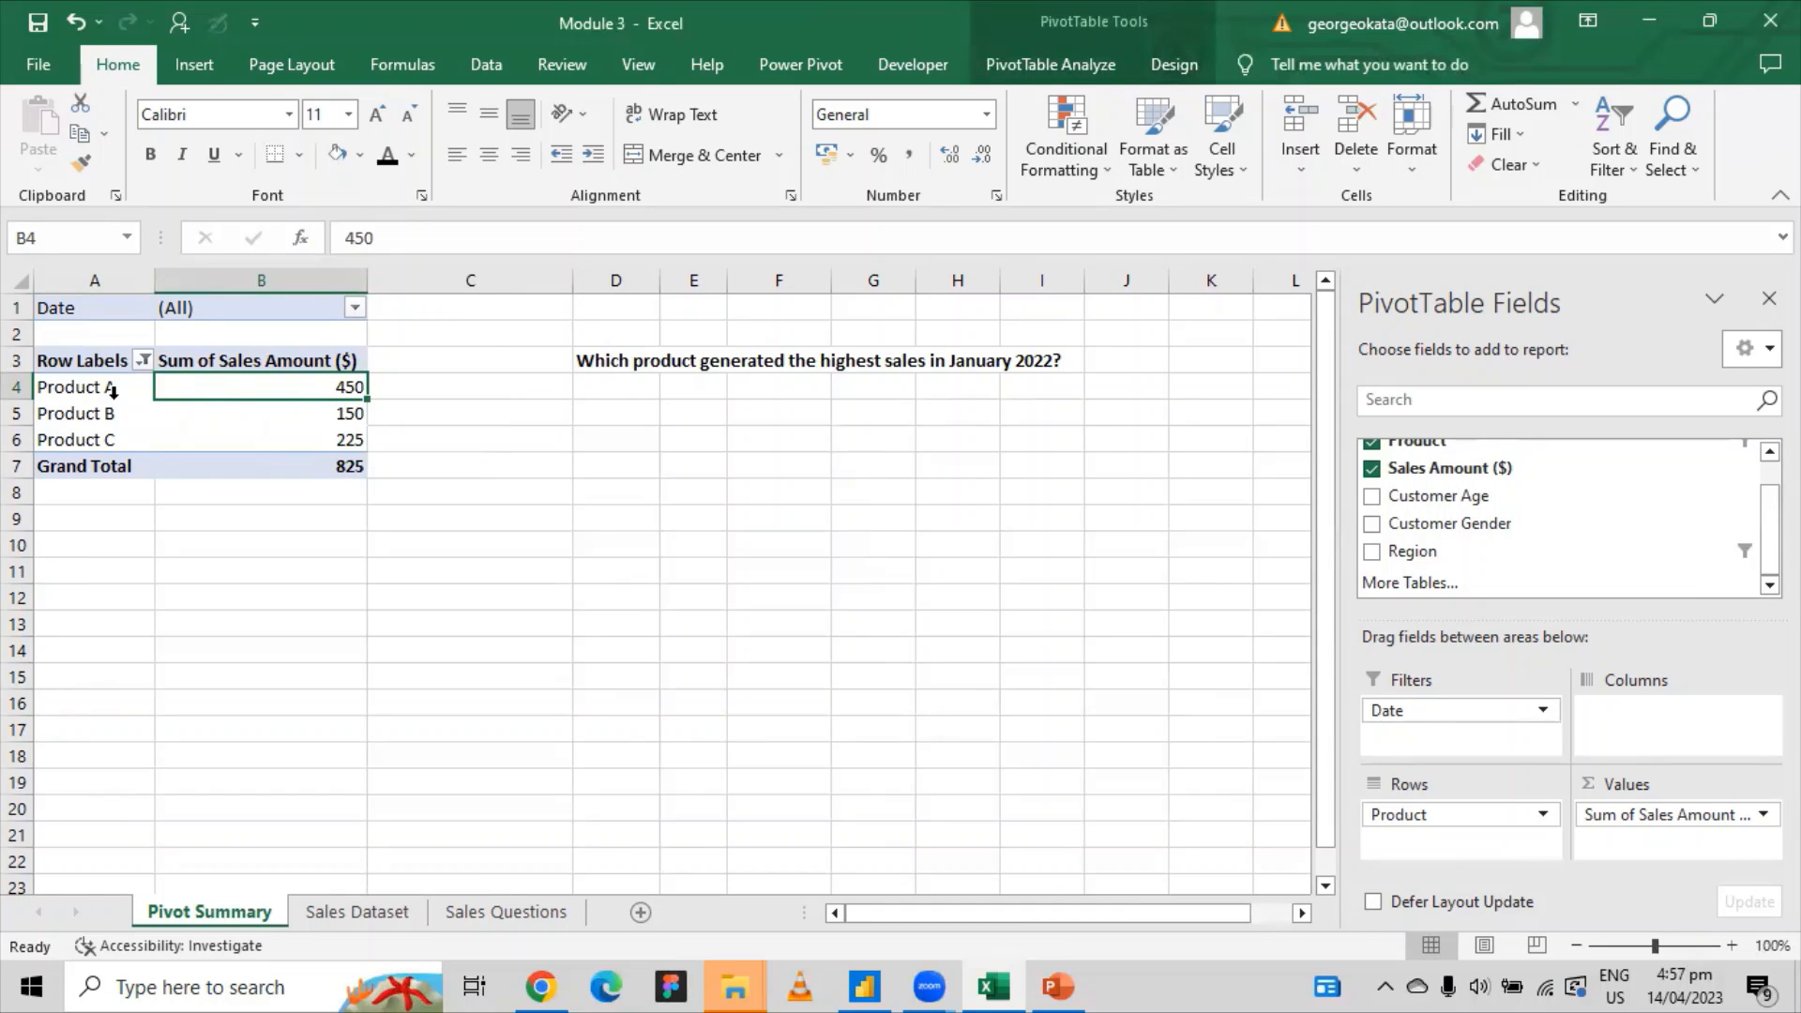
Copy the text of question 2 in A2 of the Sales Questions sheet, leaving out its number.
click(355, 918)
click(456, 915)
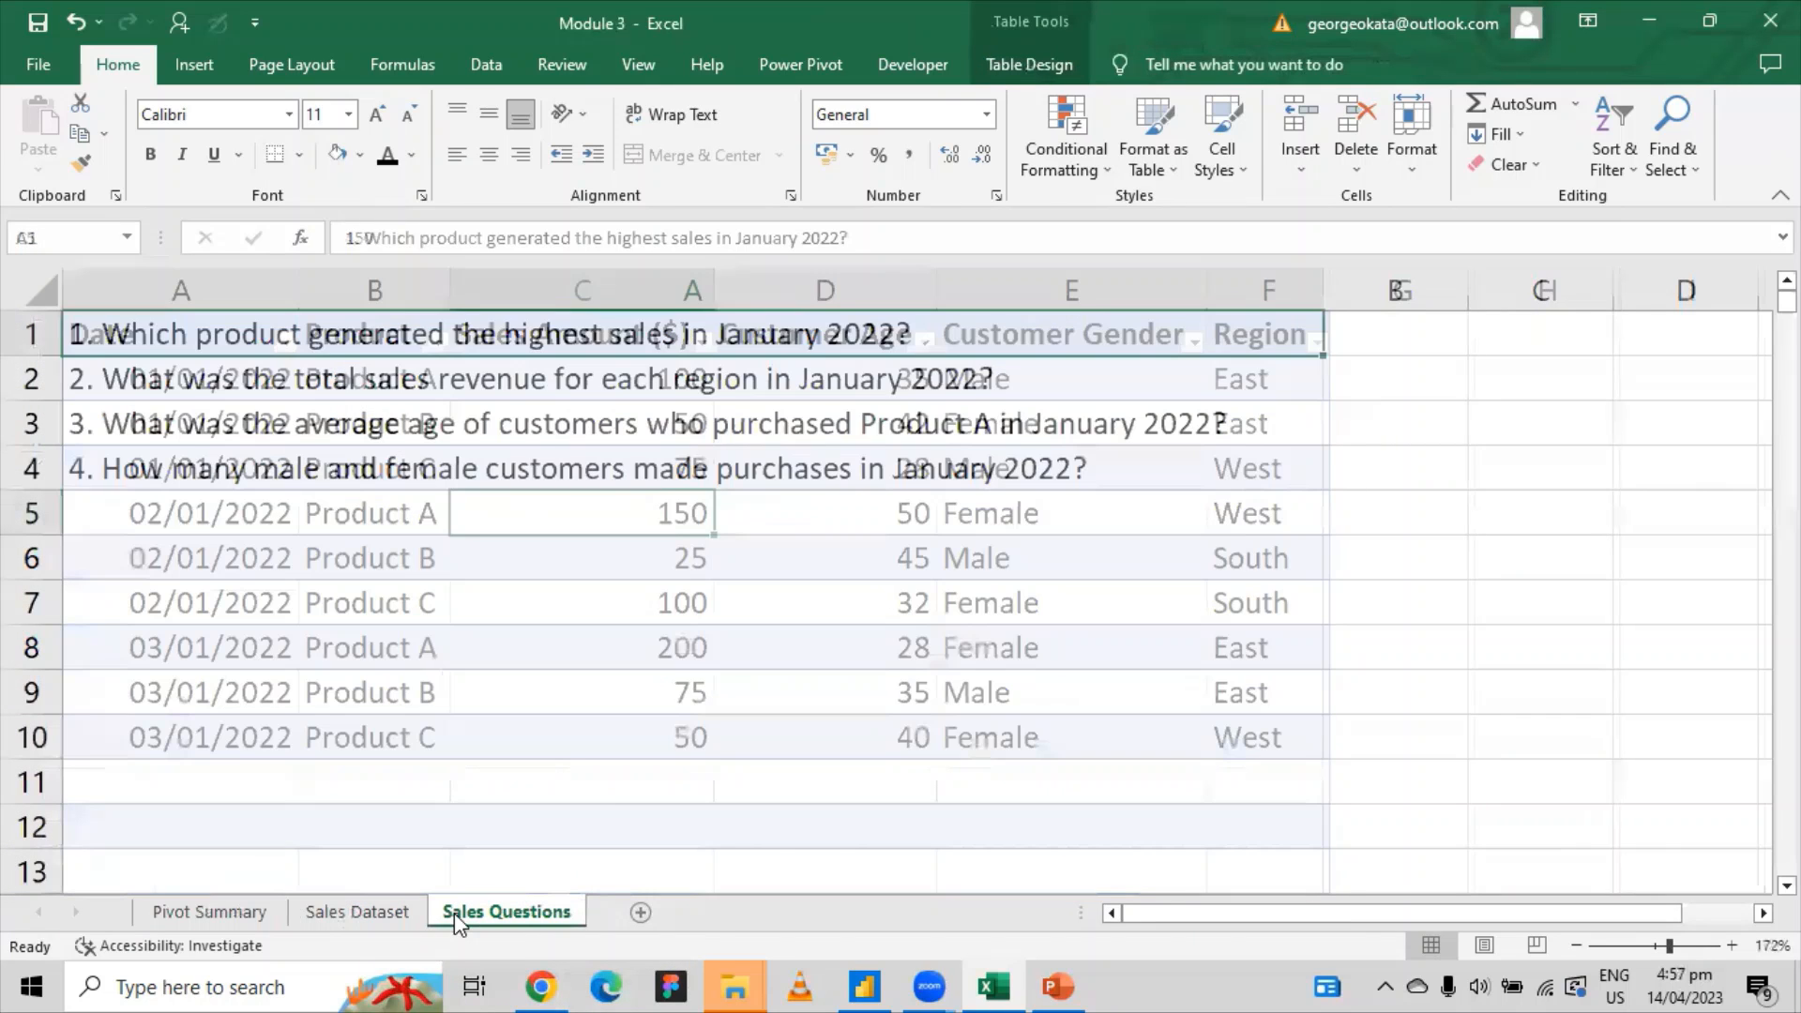
click(242, 380)
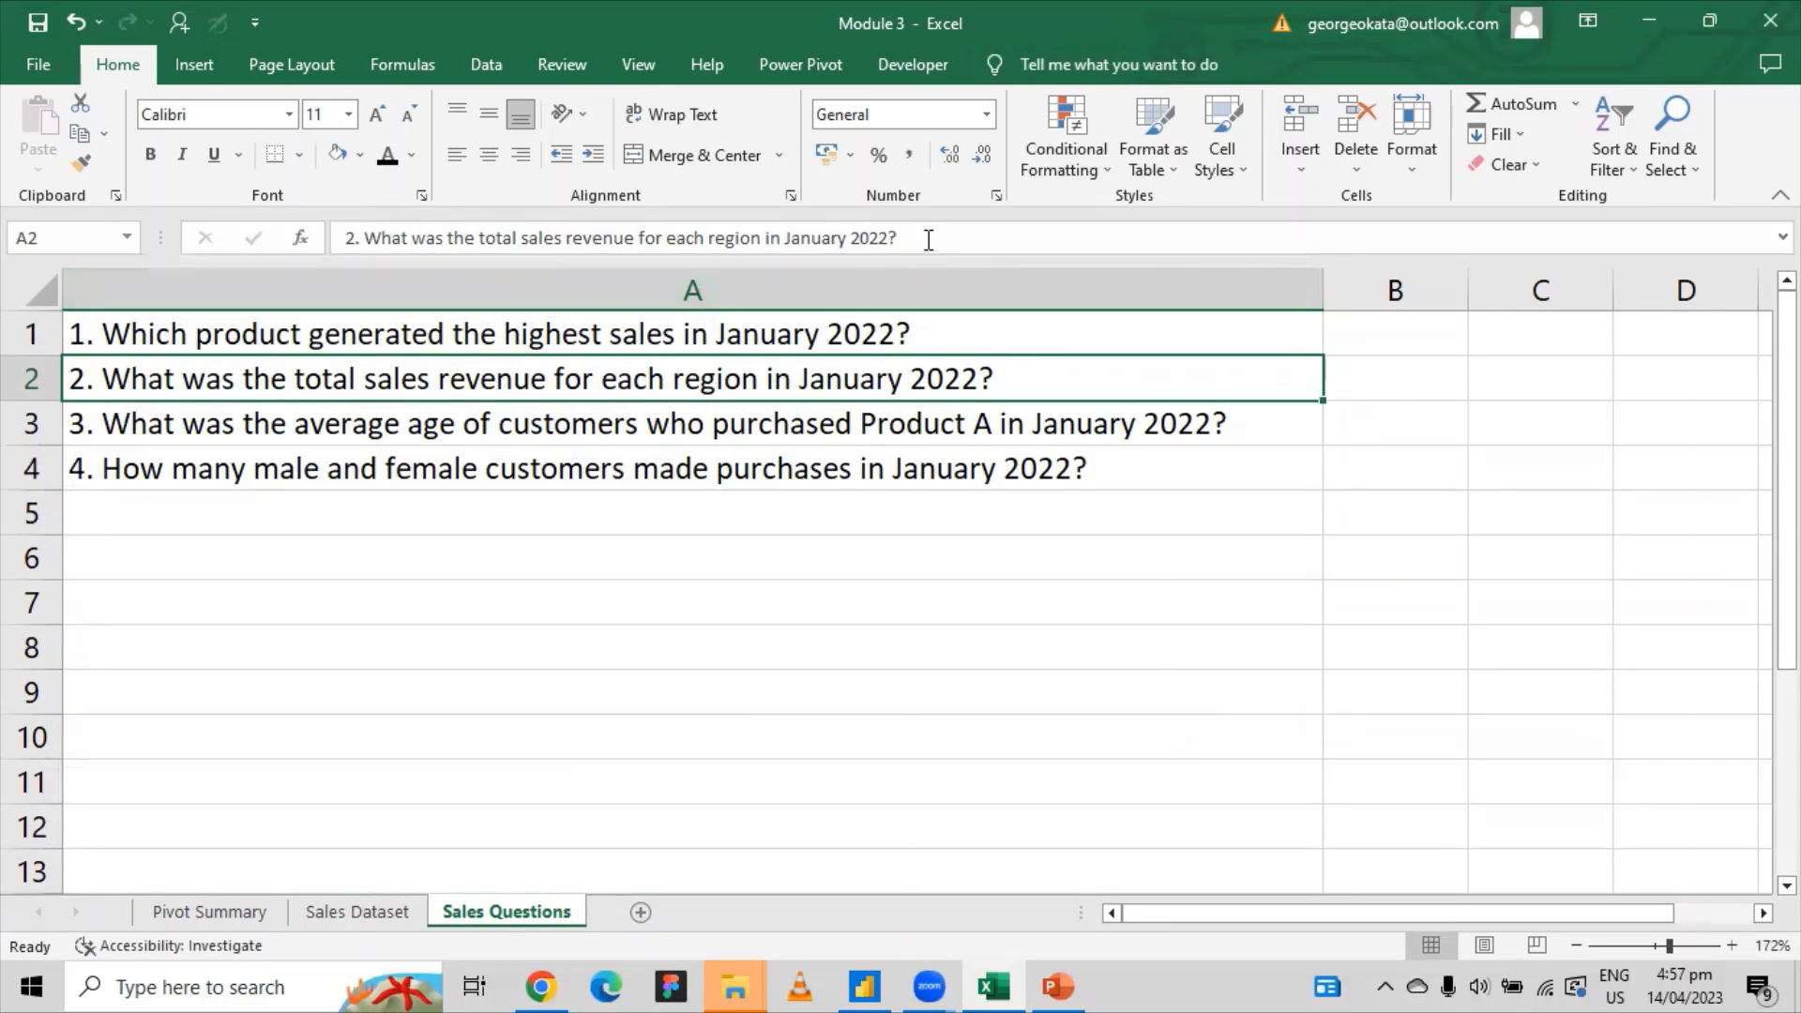
drag(928, 242, 344, 225)
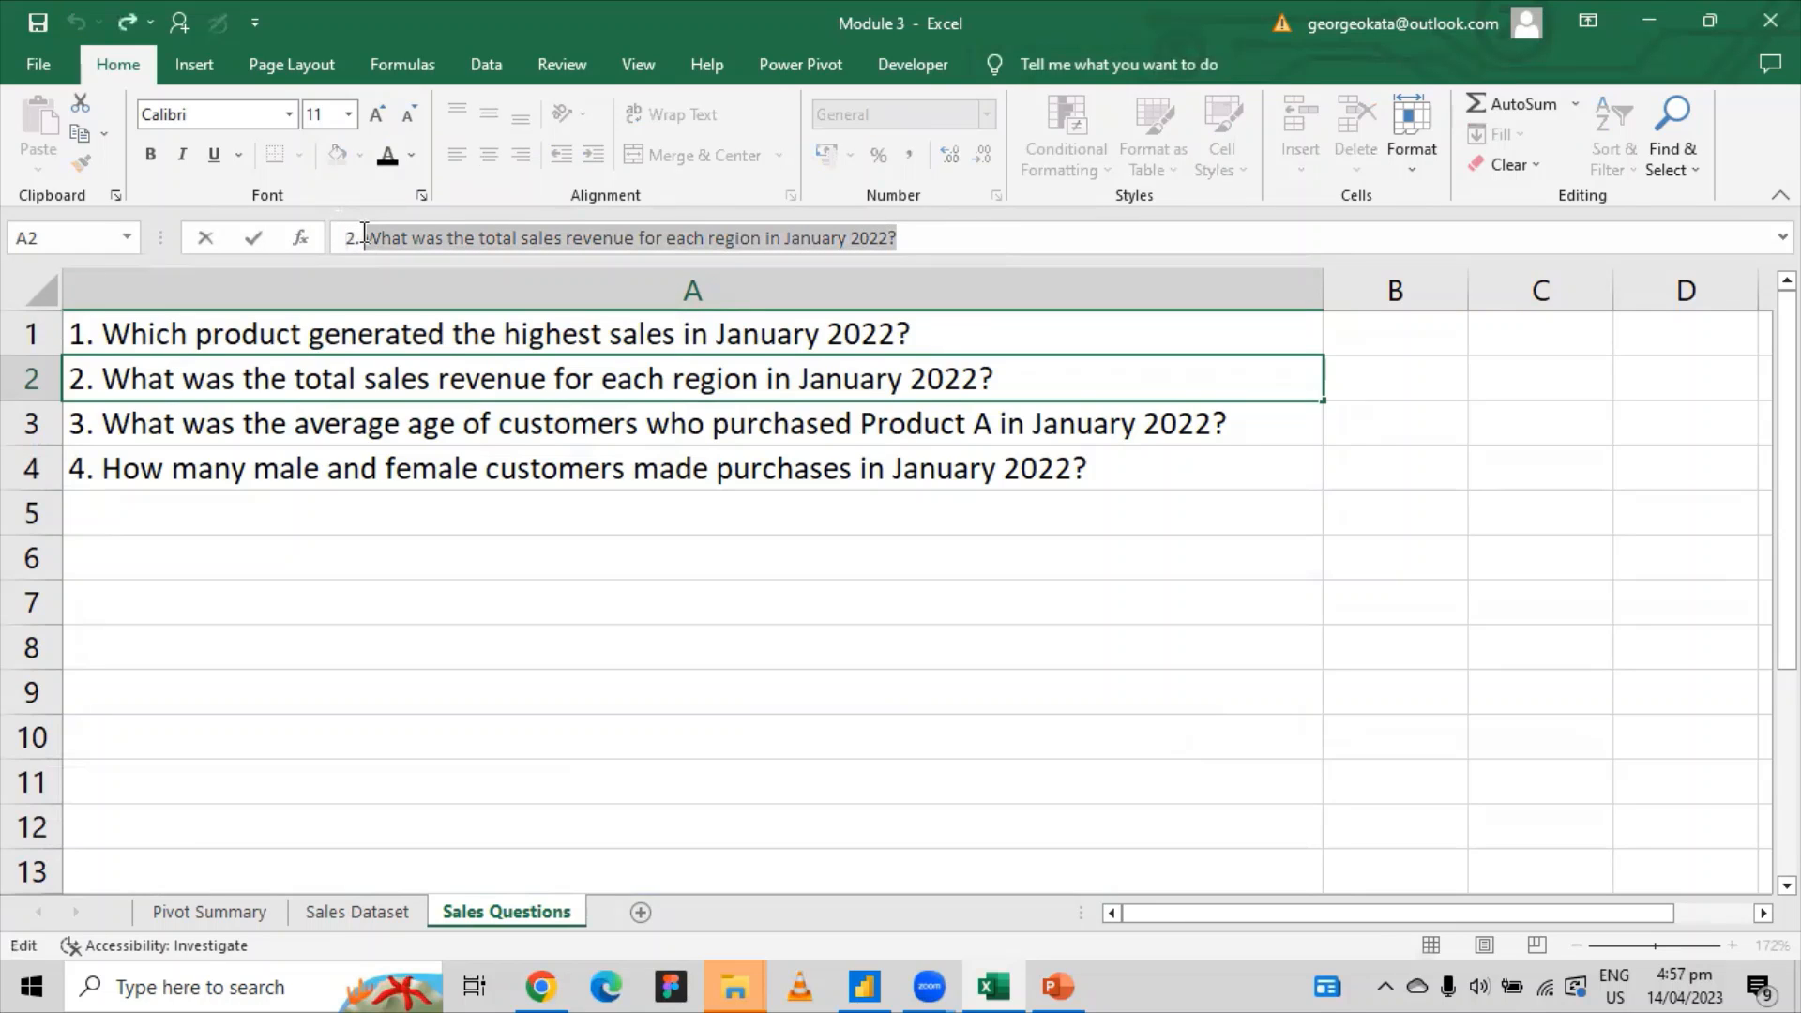
key(ctrl+c)
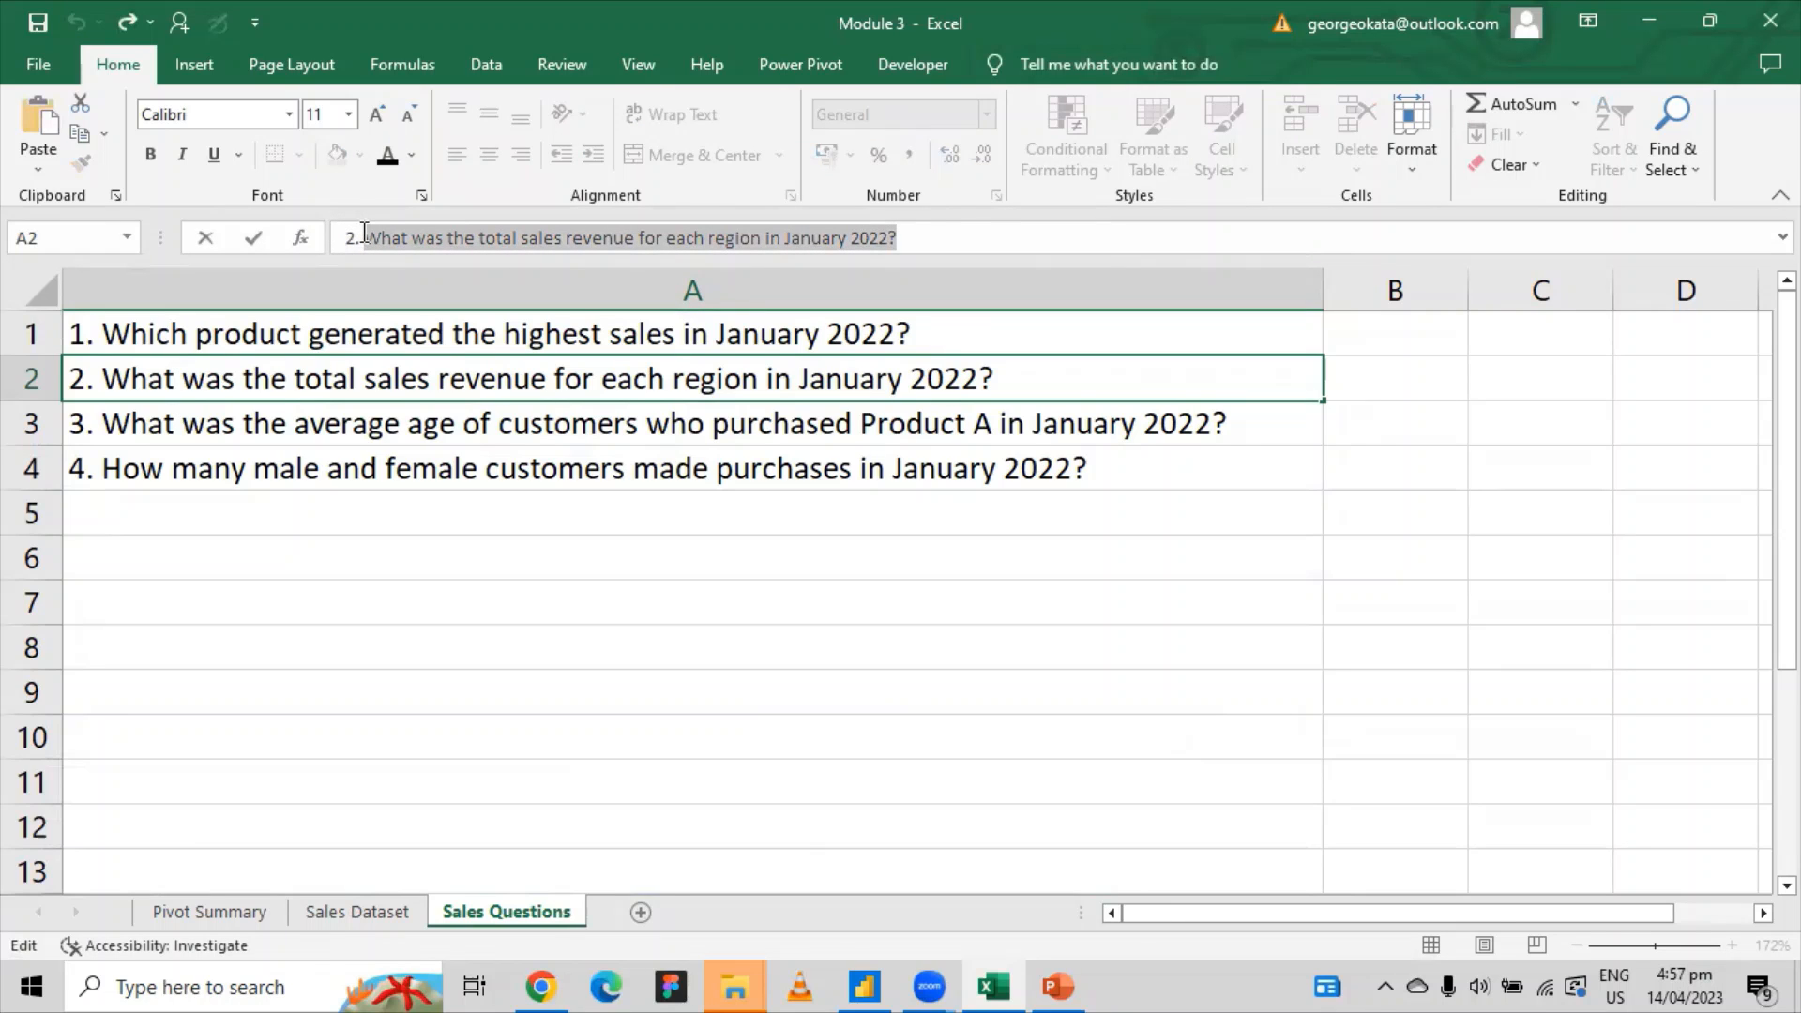
Paste the copied question about total sales revenue per region into D9 of the Pivot Summary sheet and make it bold.
click(246, 918)
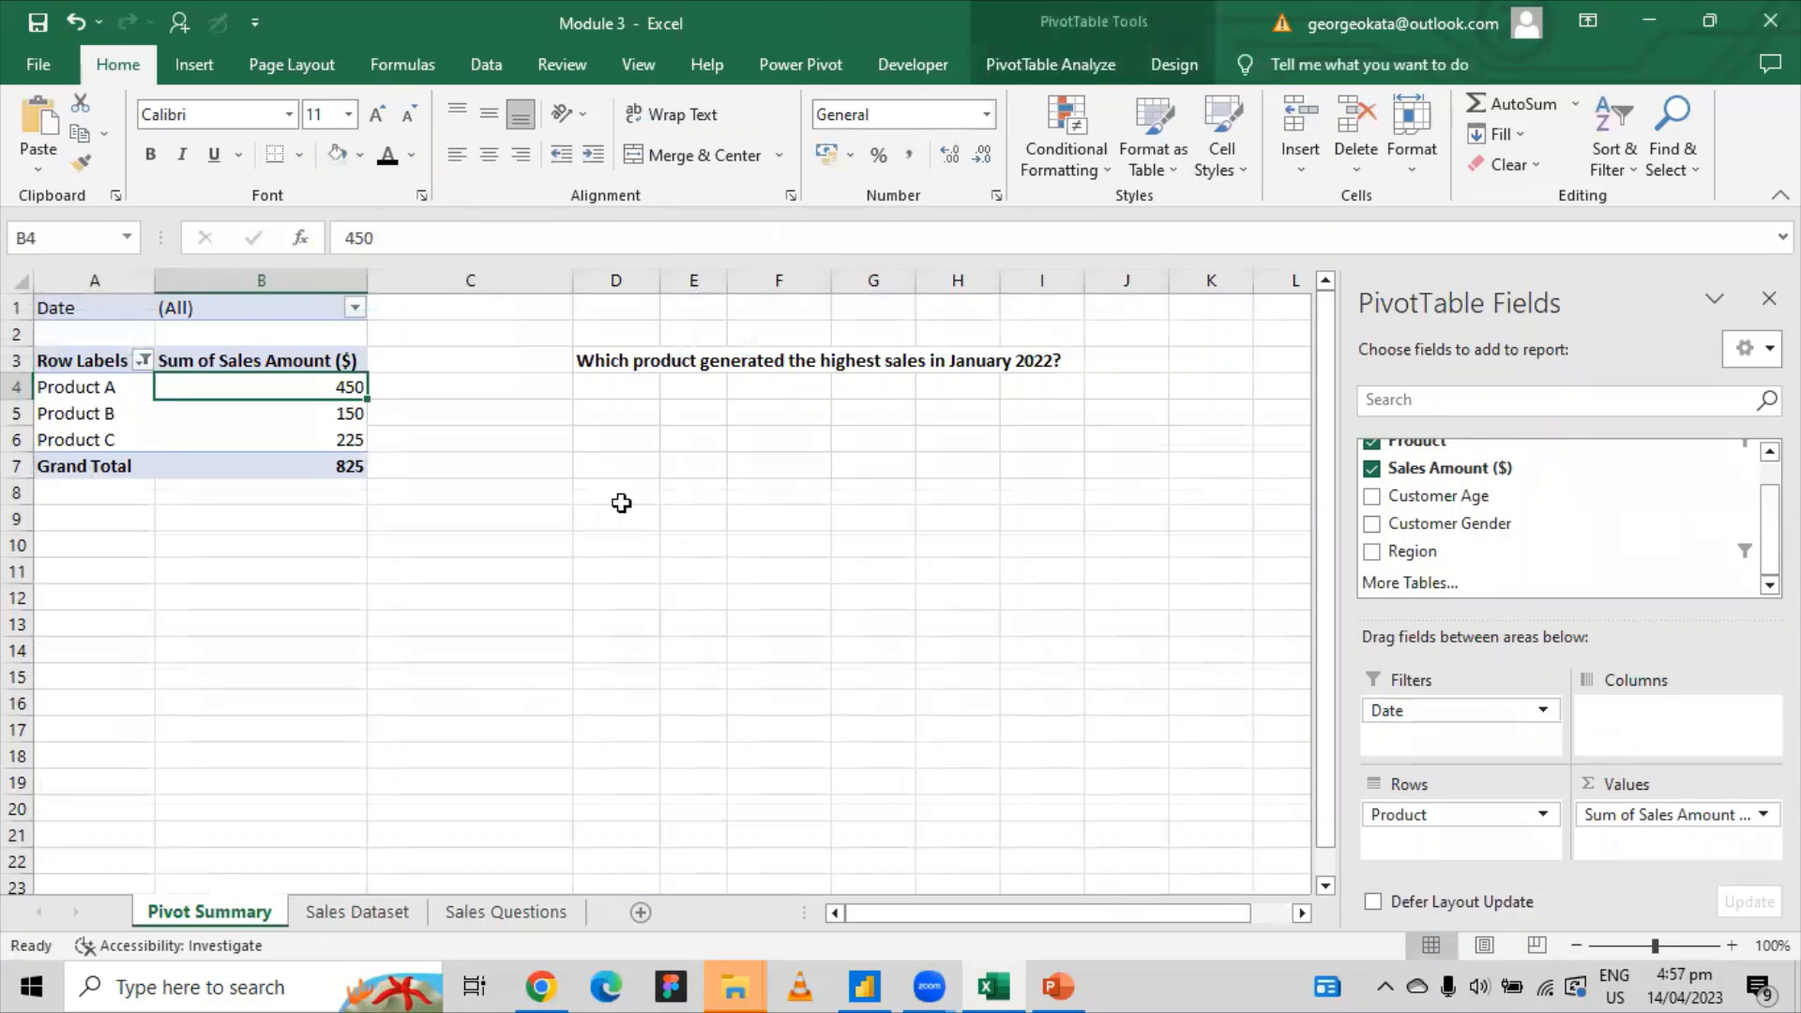
click(615, 497)
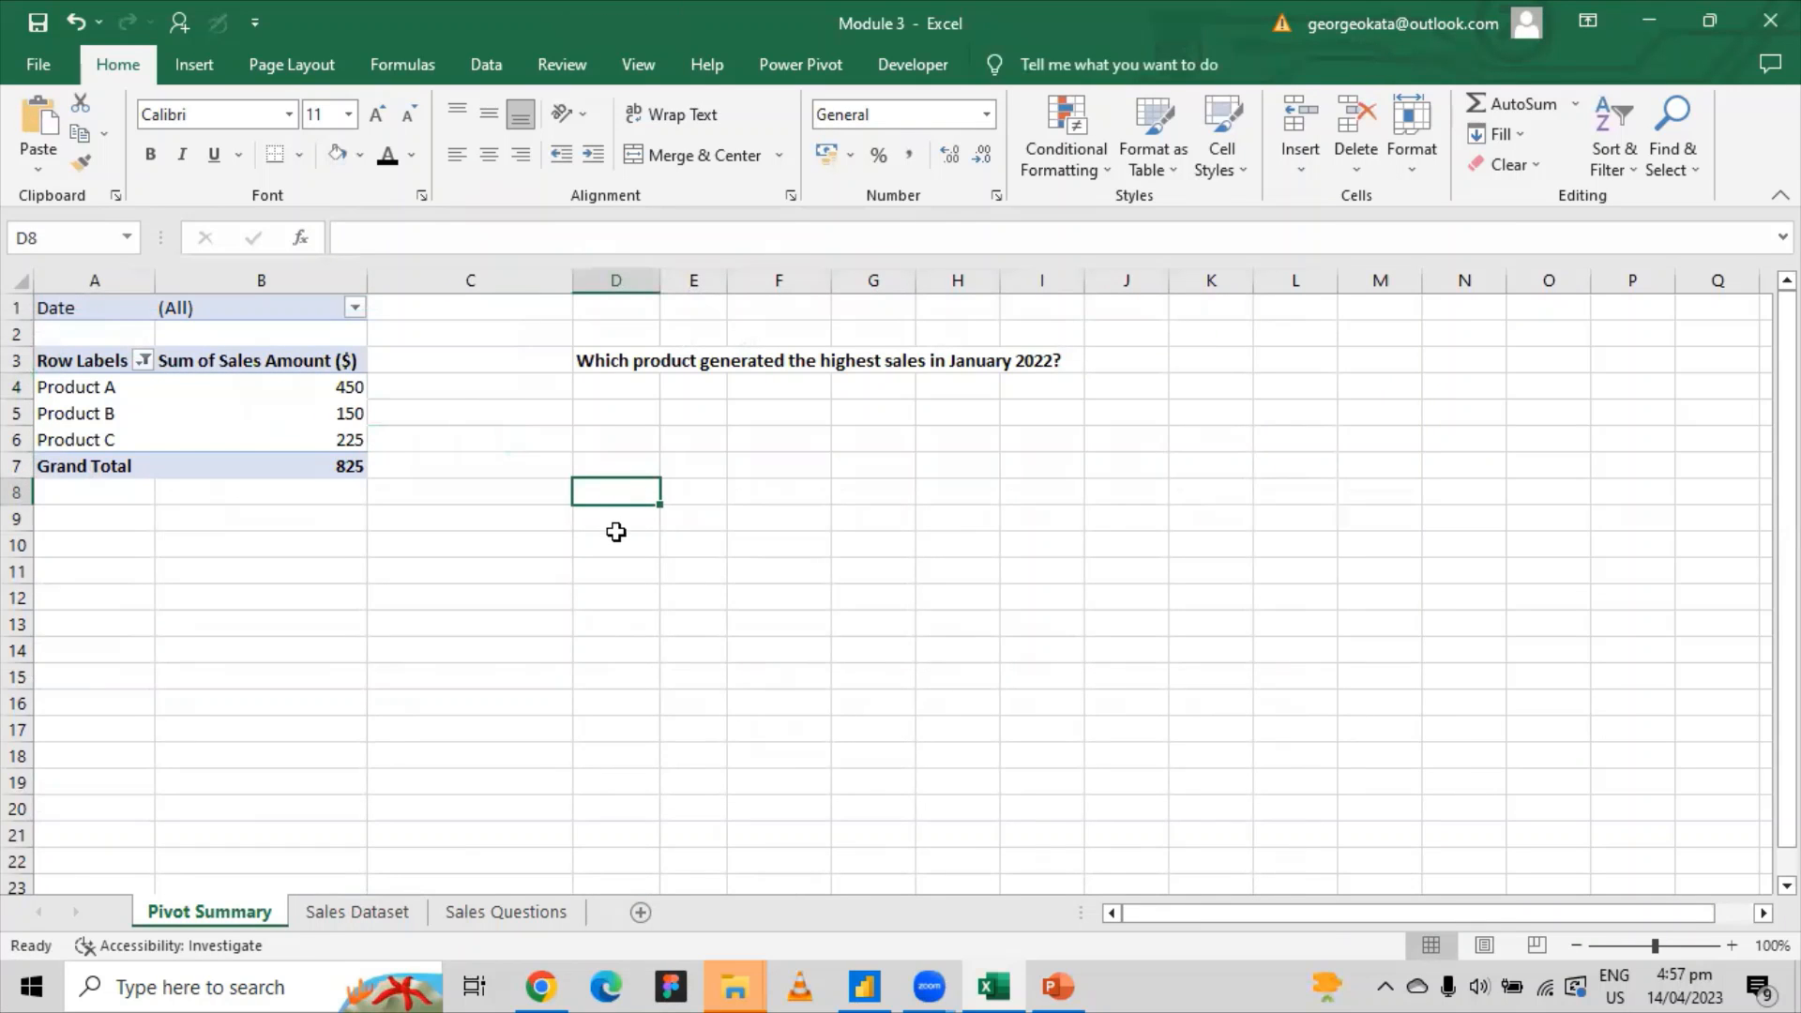
click(616, 526)
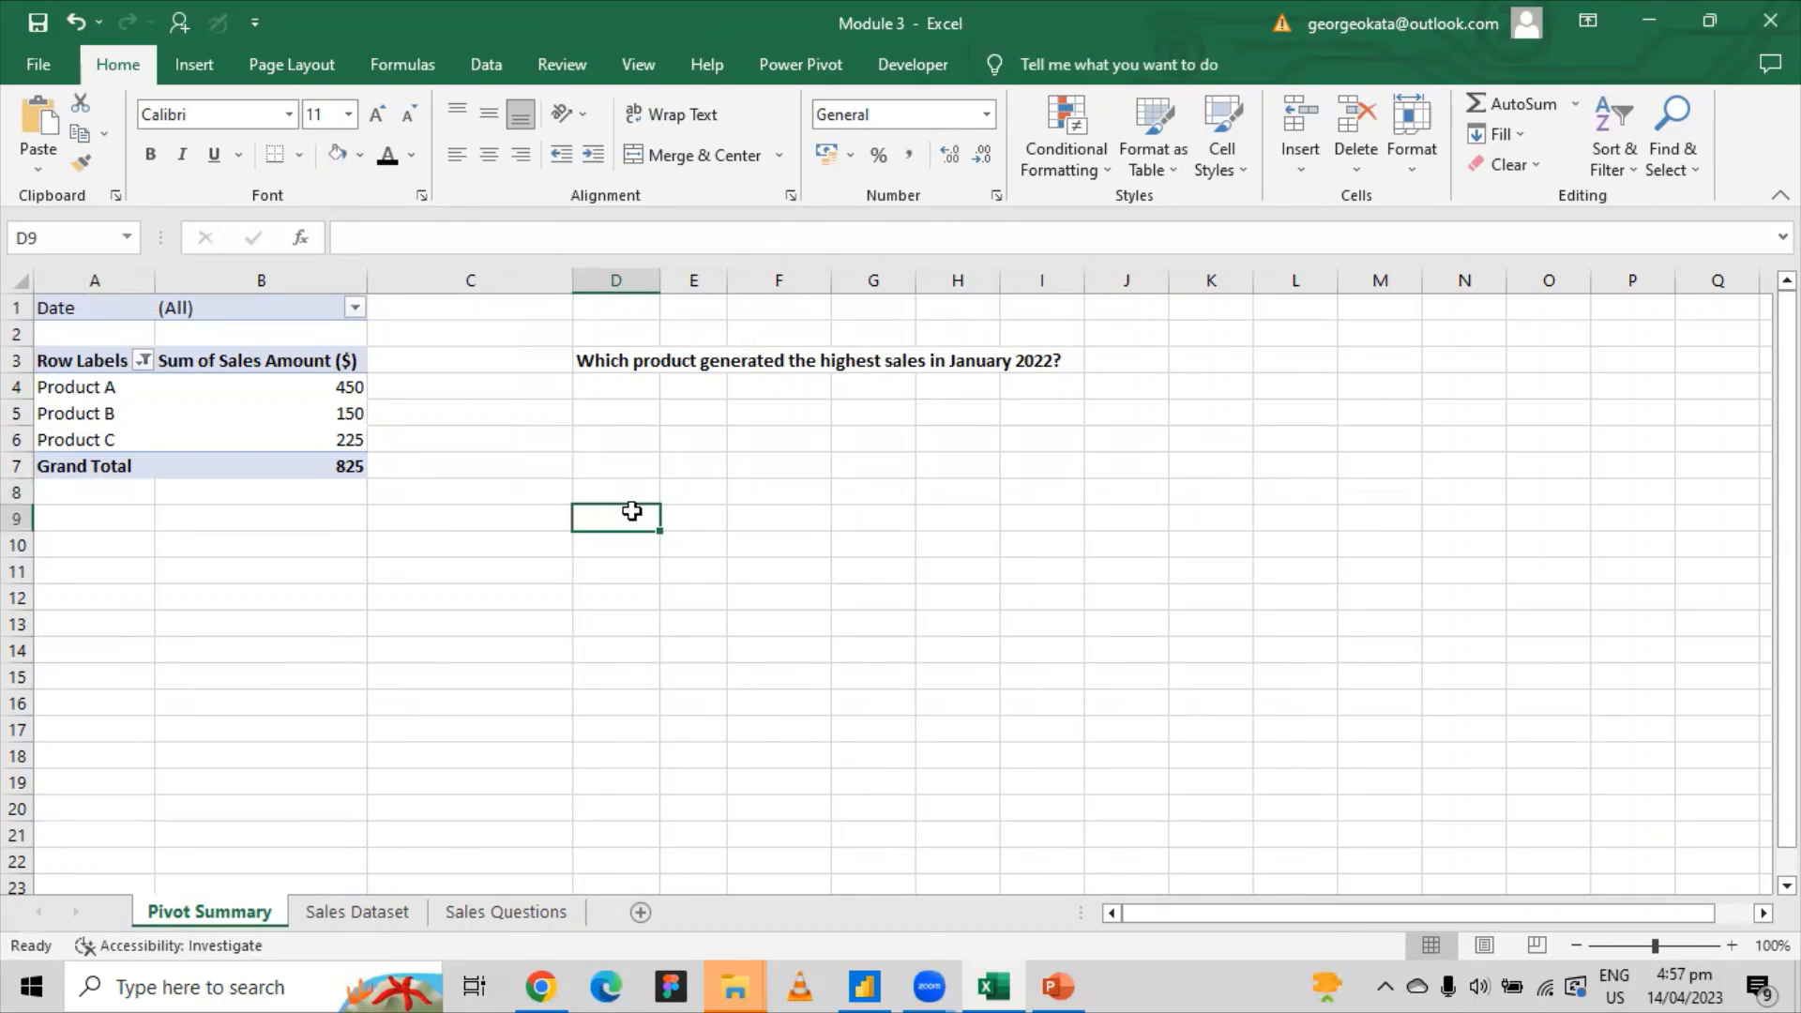
right_click(634, 522)
click(689, 479)
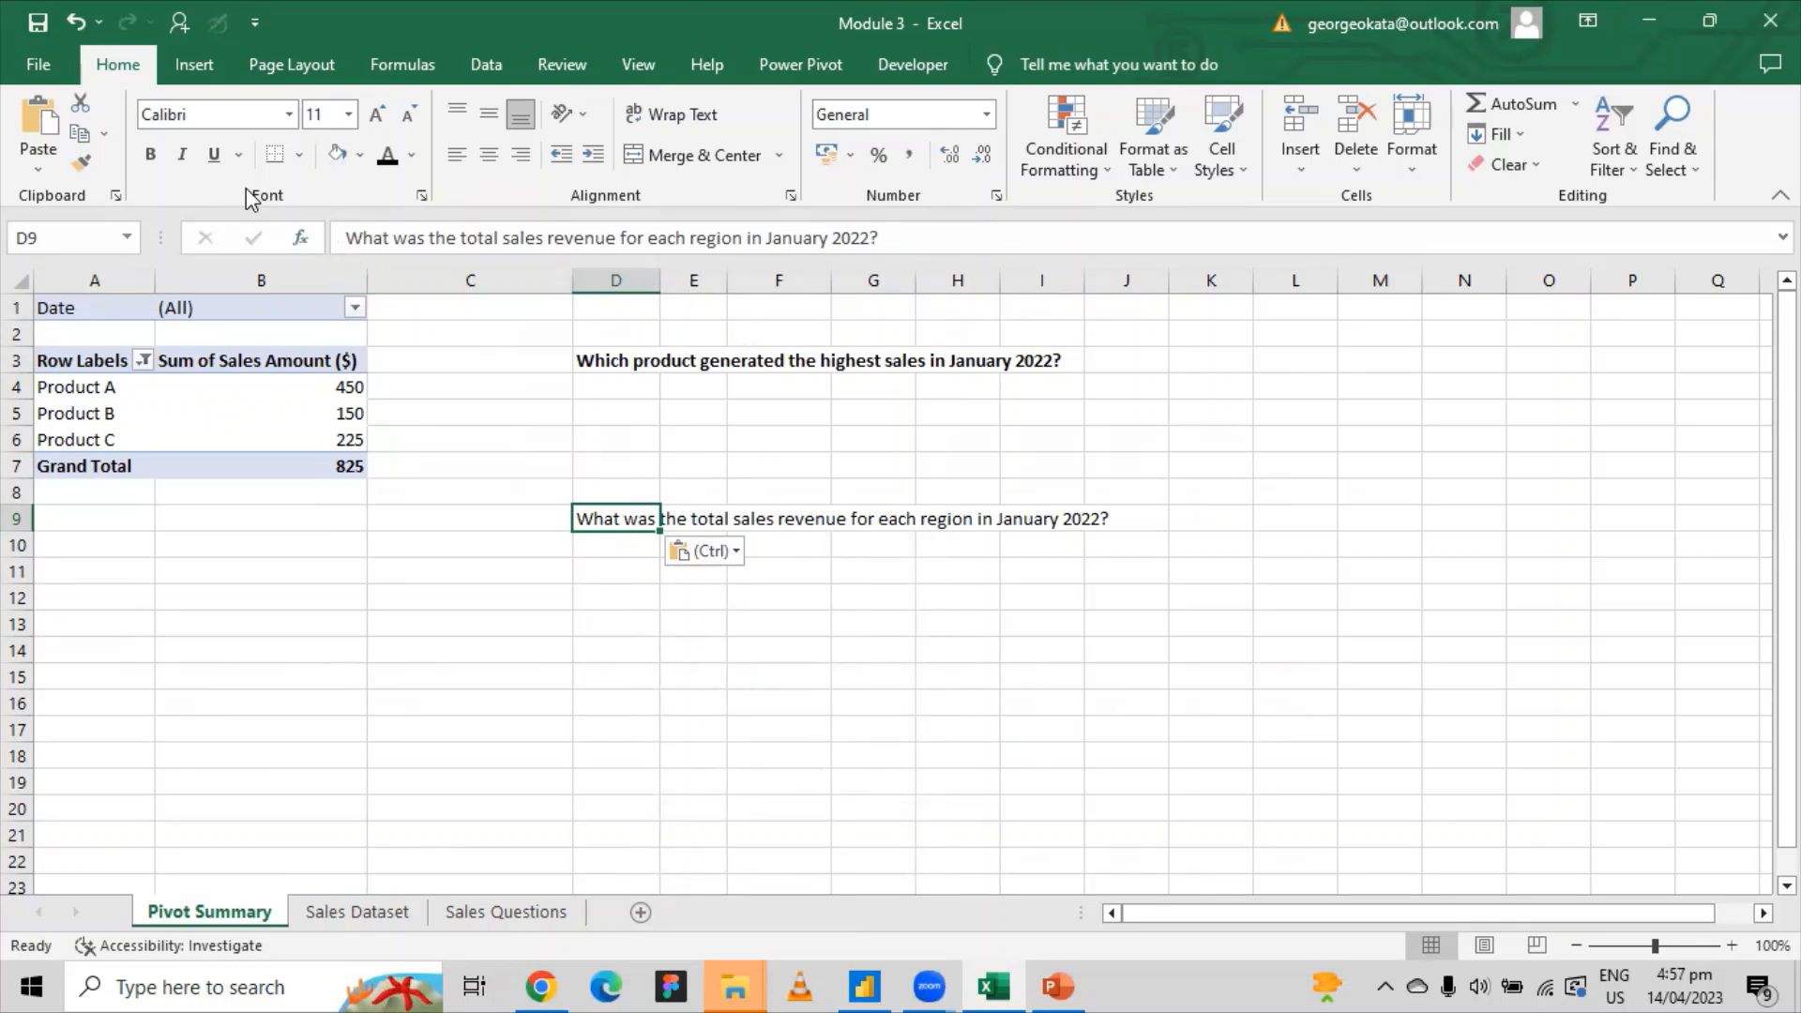
click(151, 156)
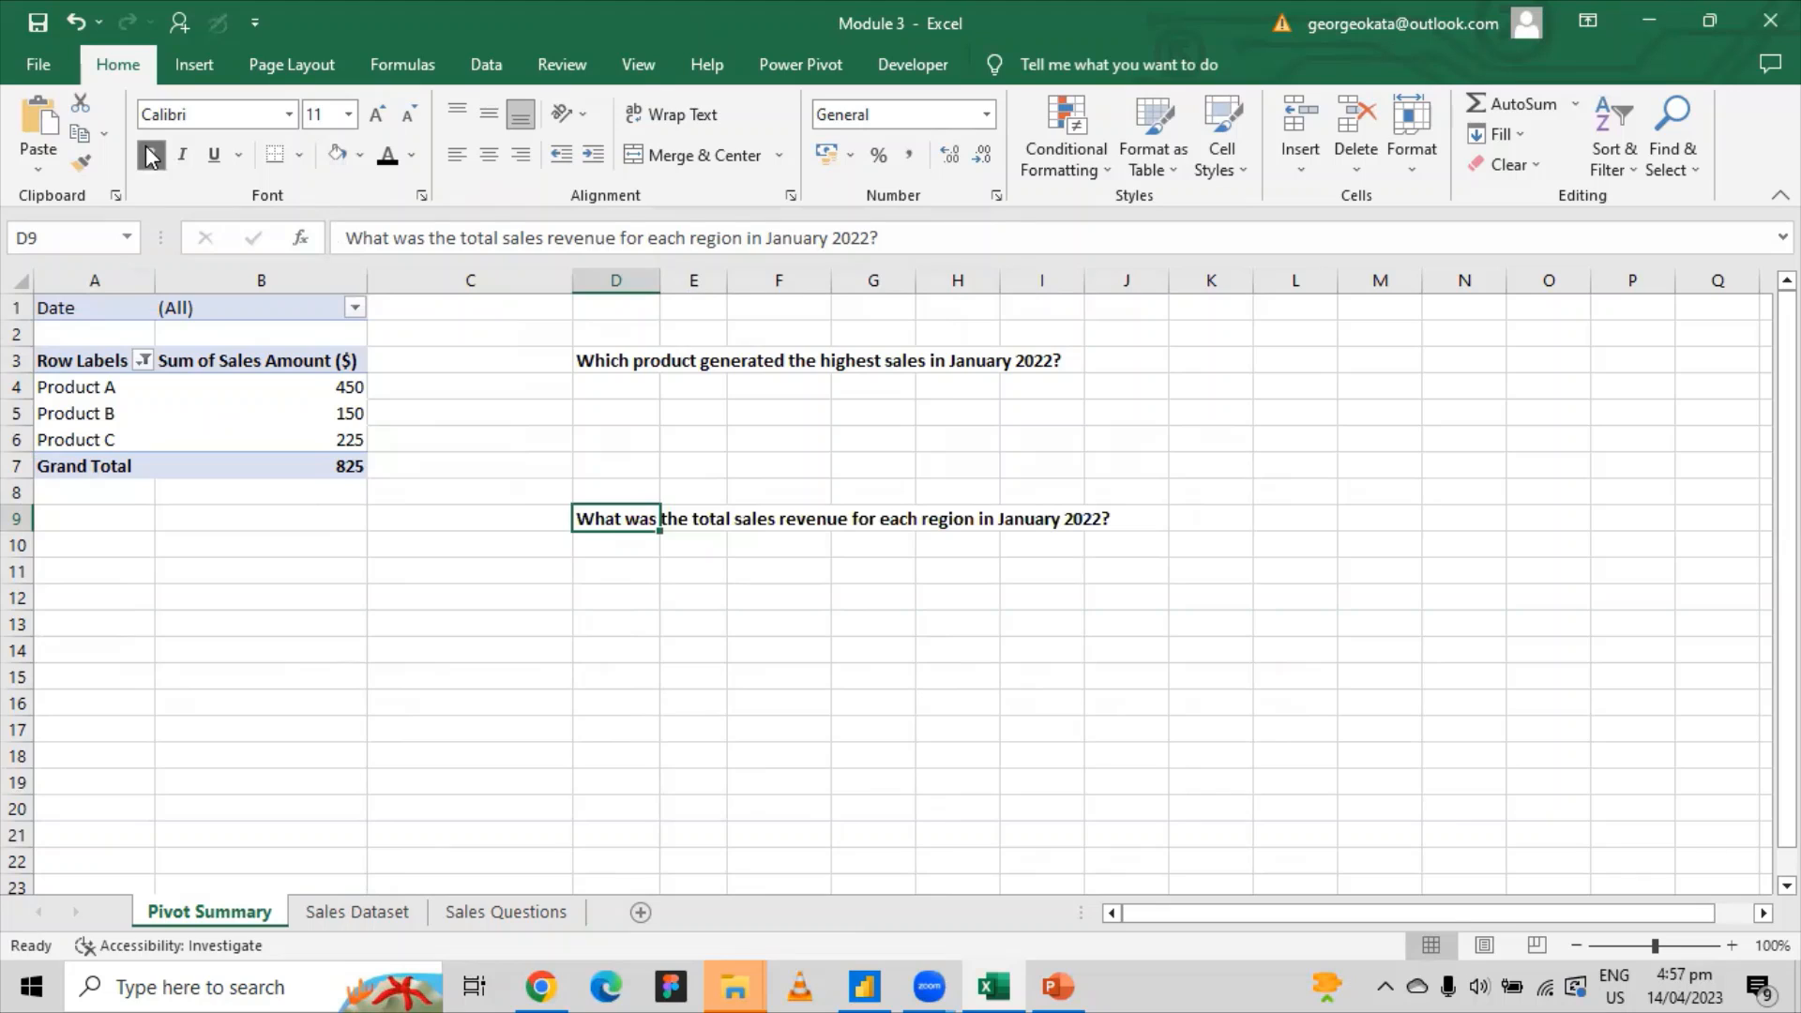
key(Return)
click(650, 596)
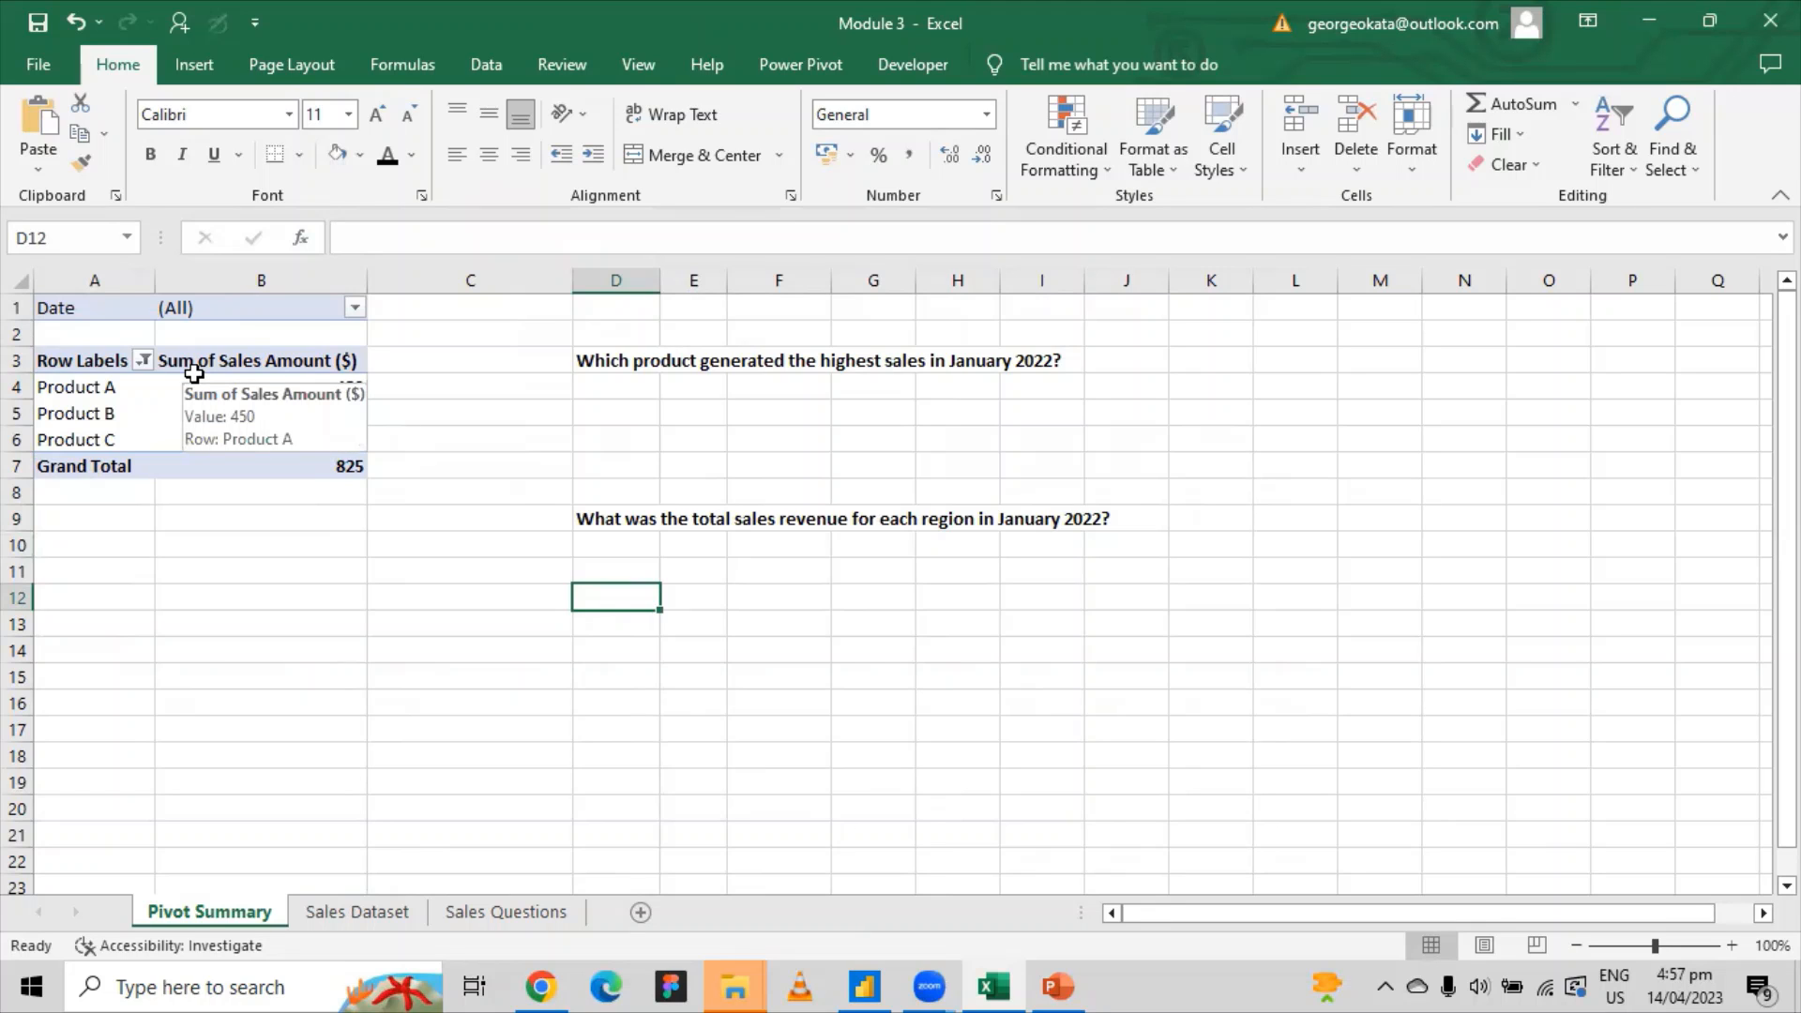
click(334, 778)
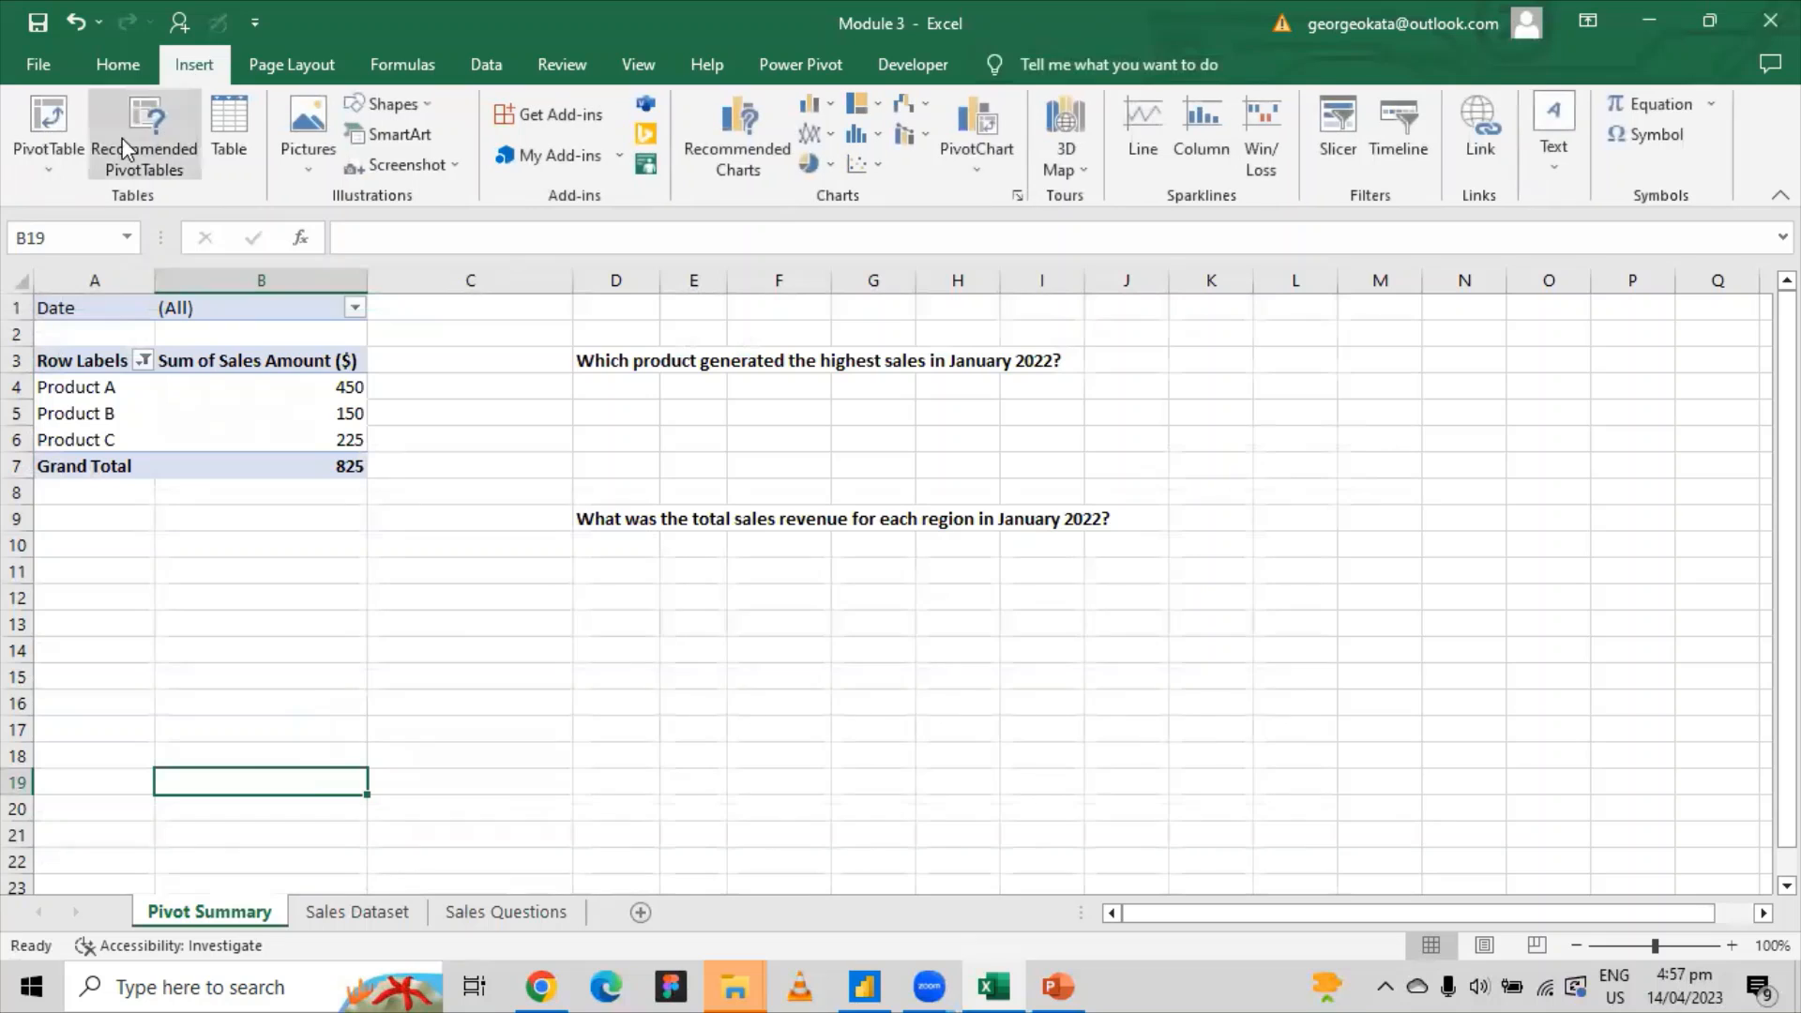
click(58, 169)
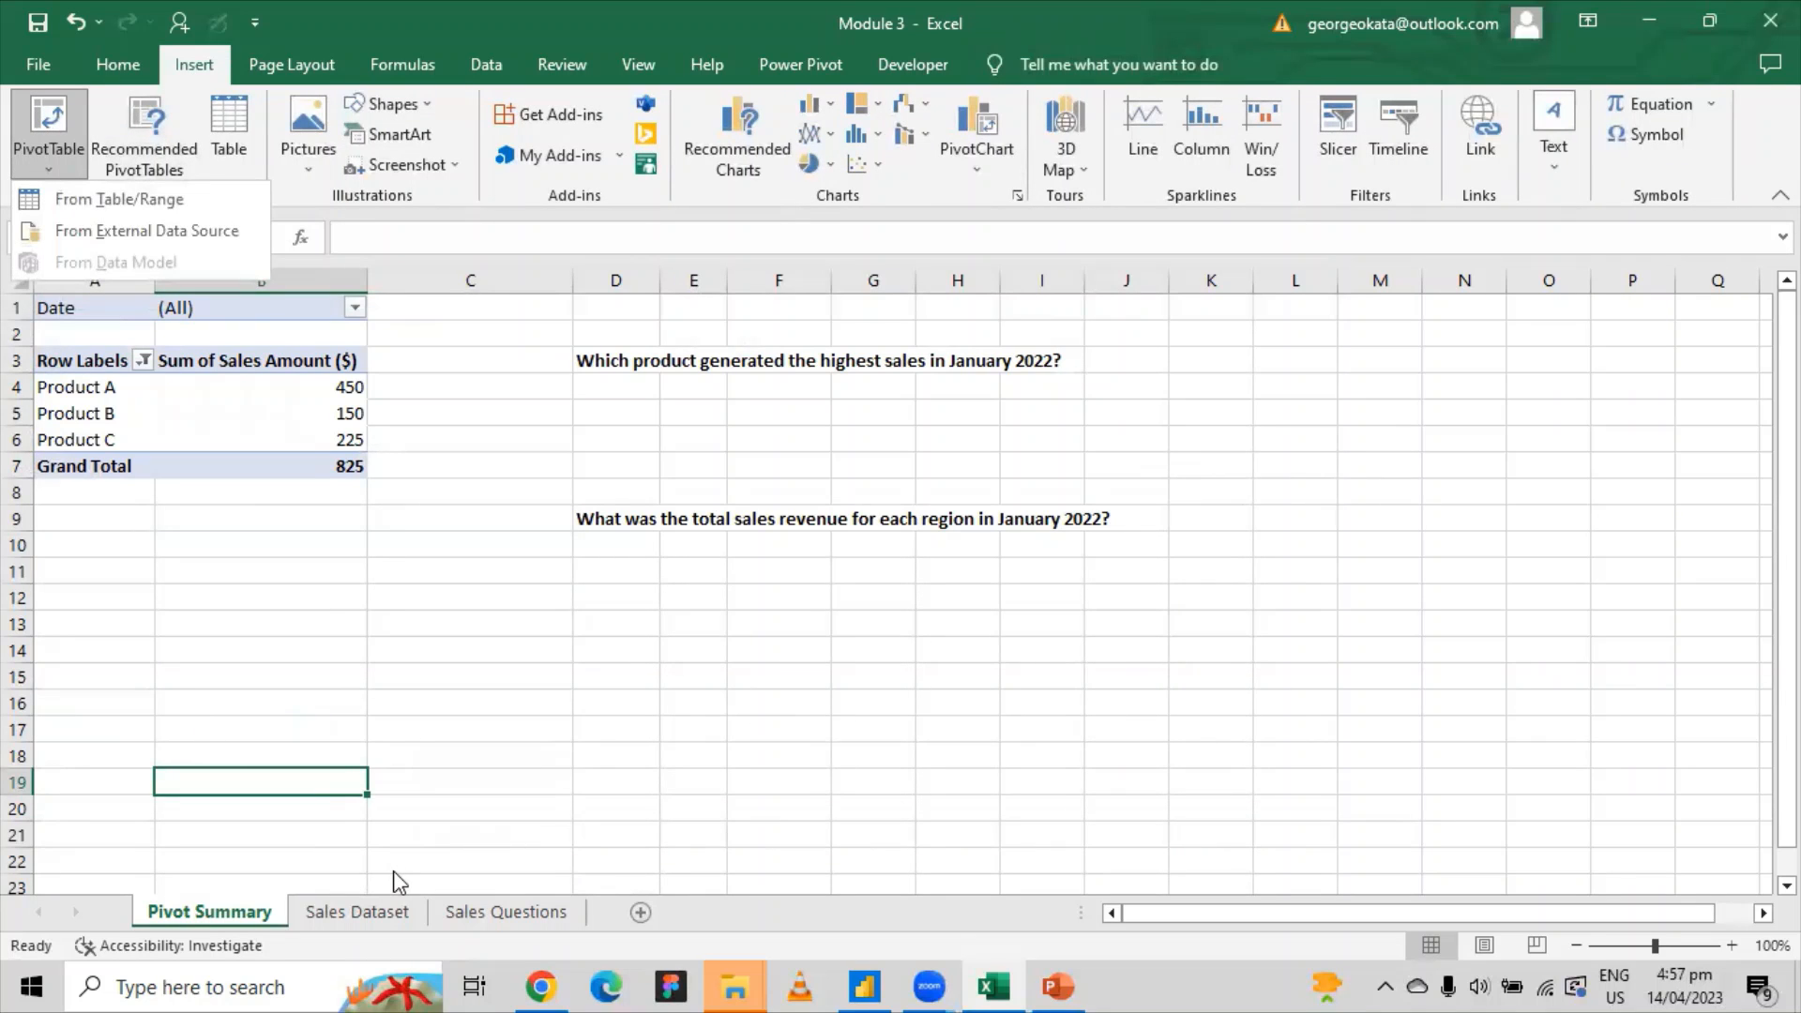
click(479, 625)
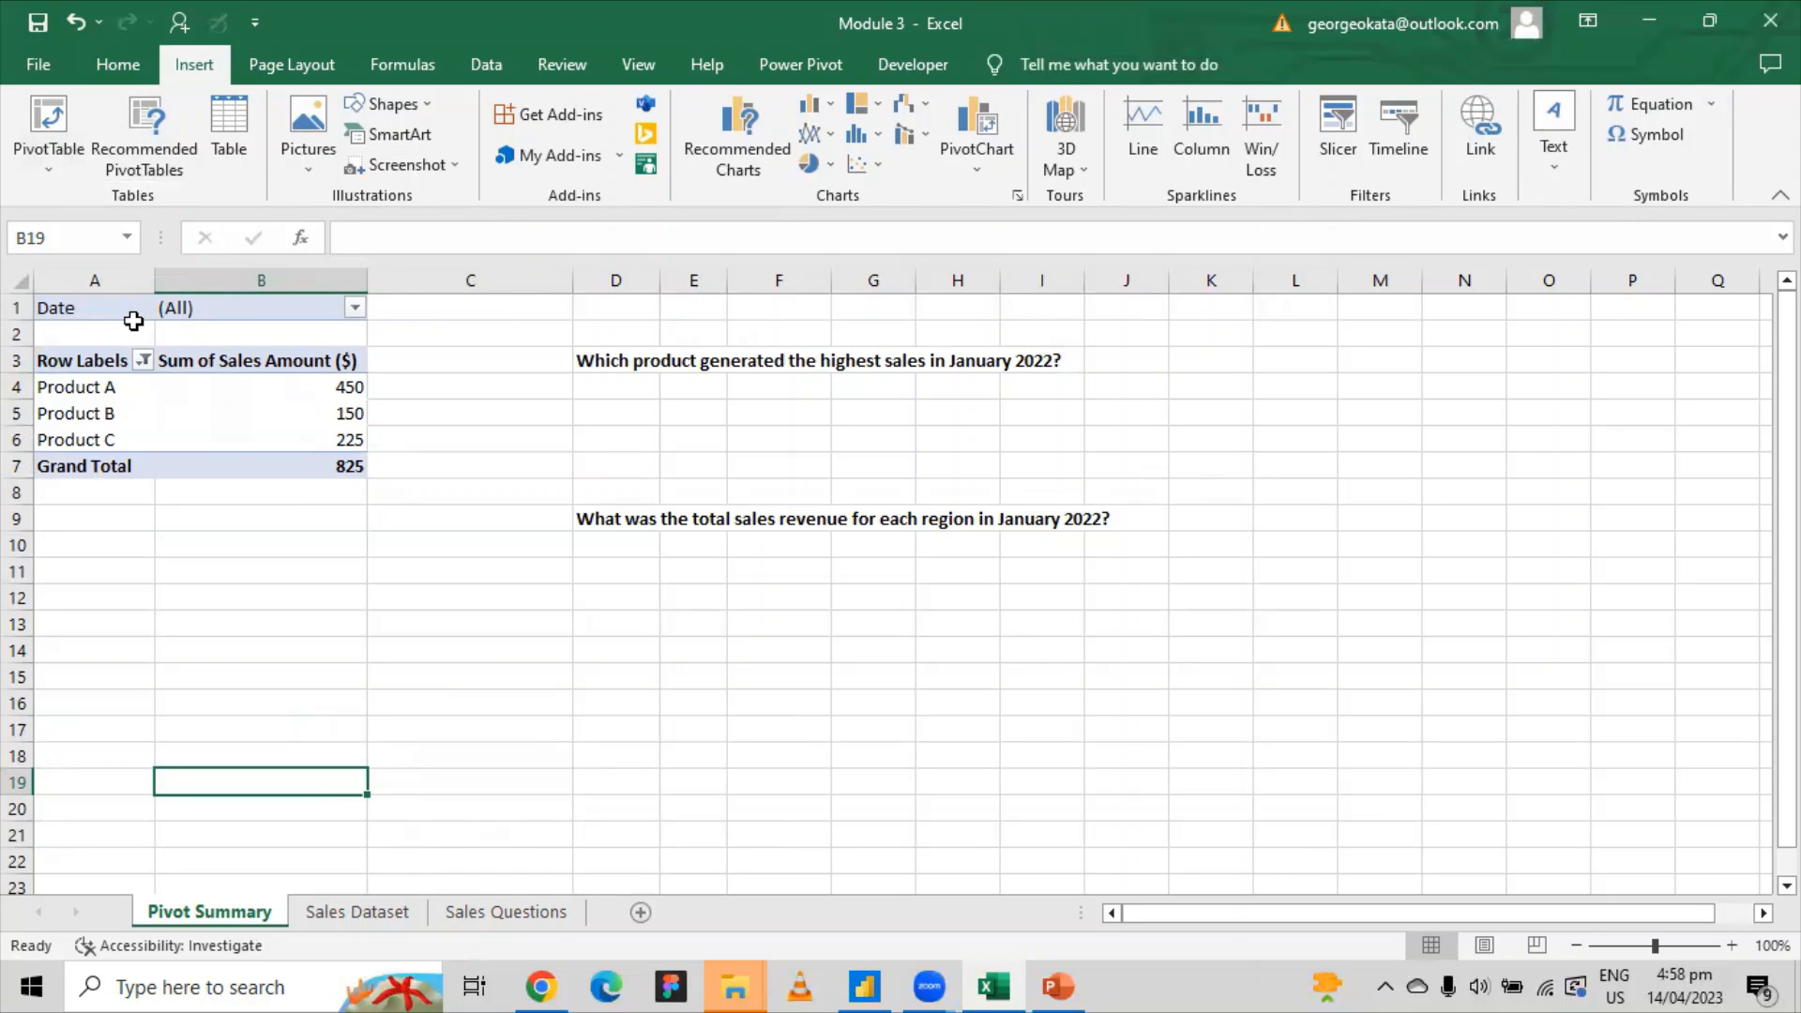
Duplicate the PivotTable in A1:B7 by pasting a full copy at A13, then clear the copy selection.
drag(103, 308, 279, 461)
right_click(275, 459)
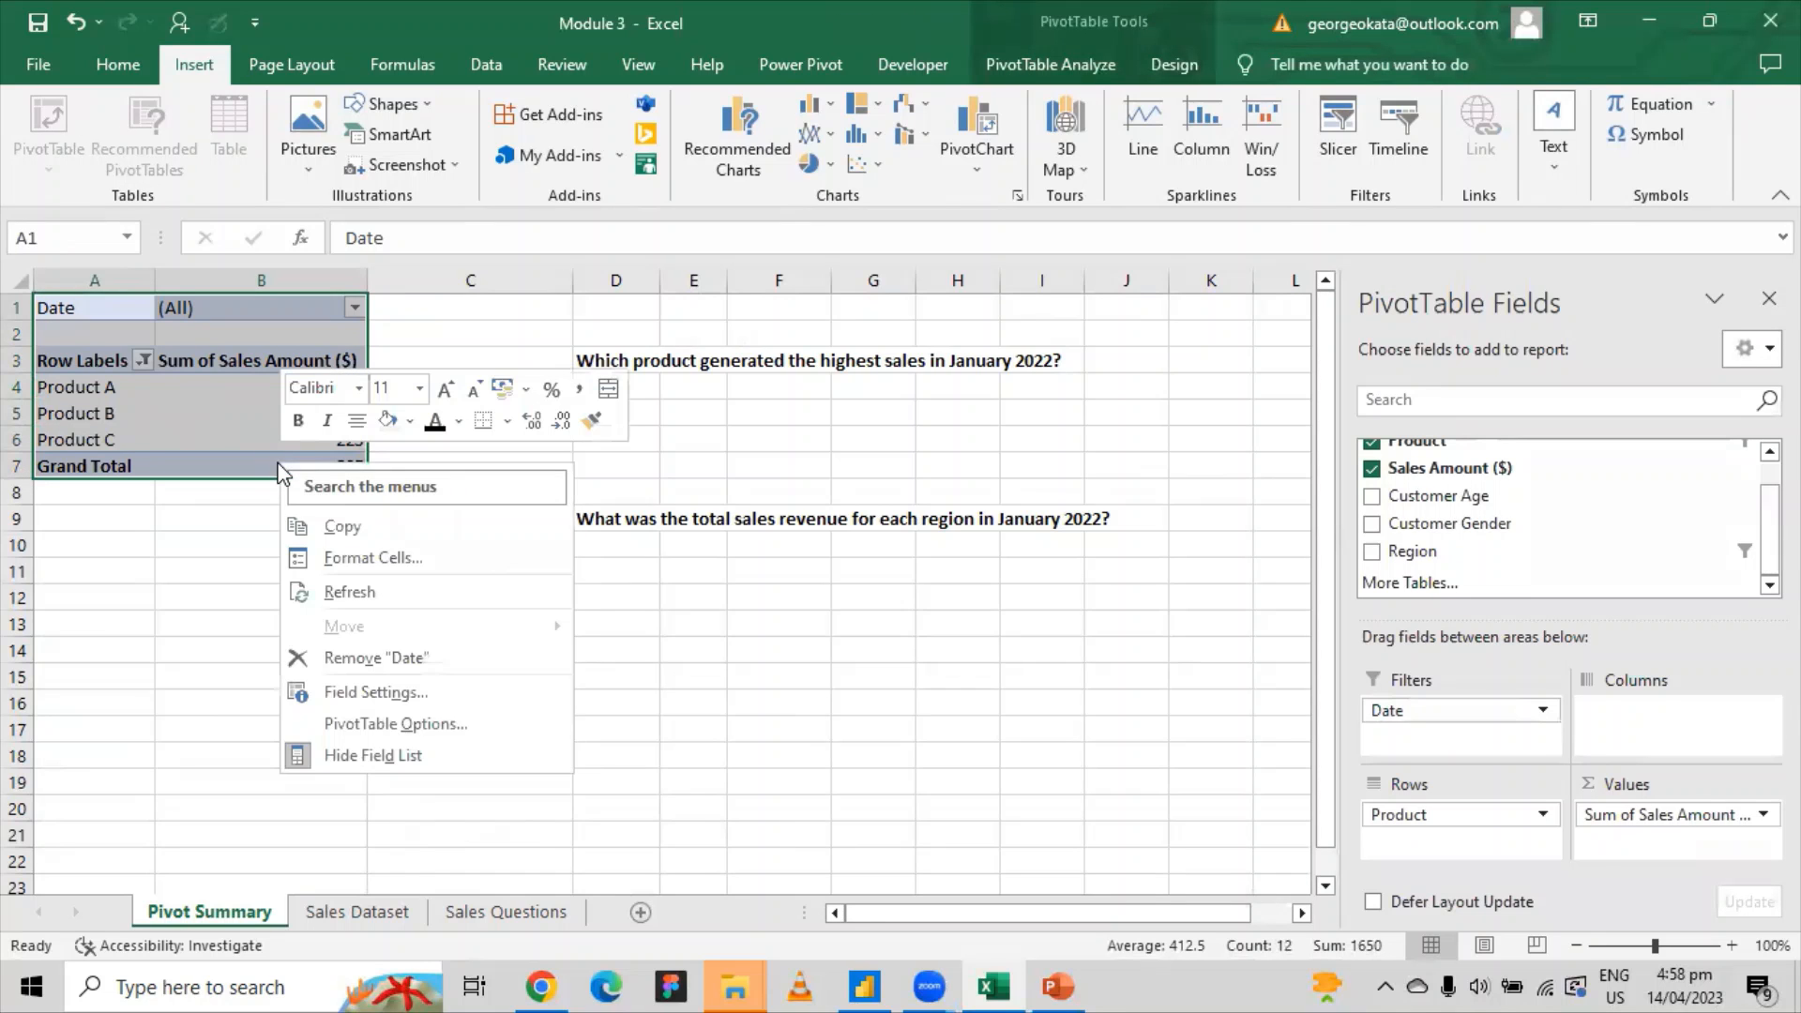
click(338, 535)
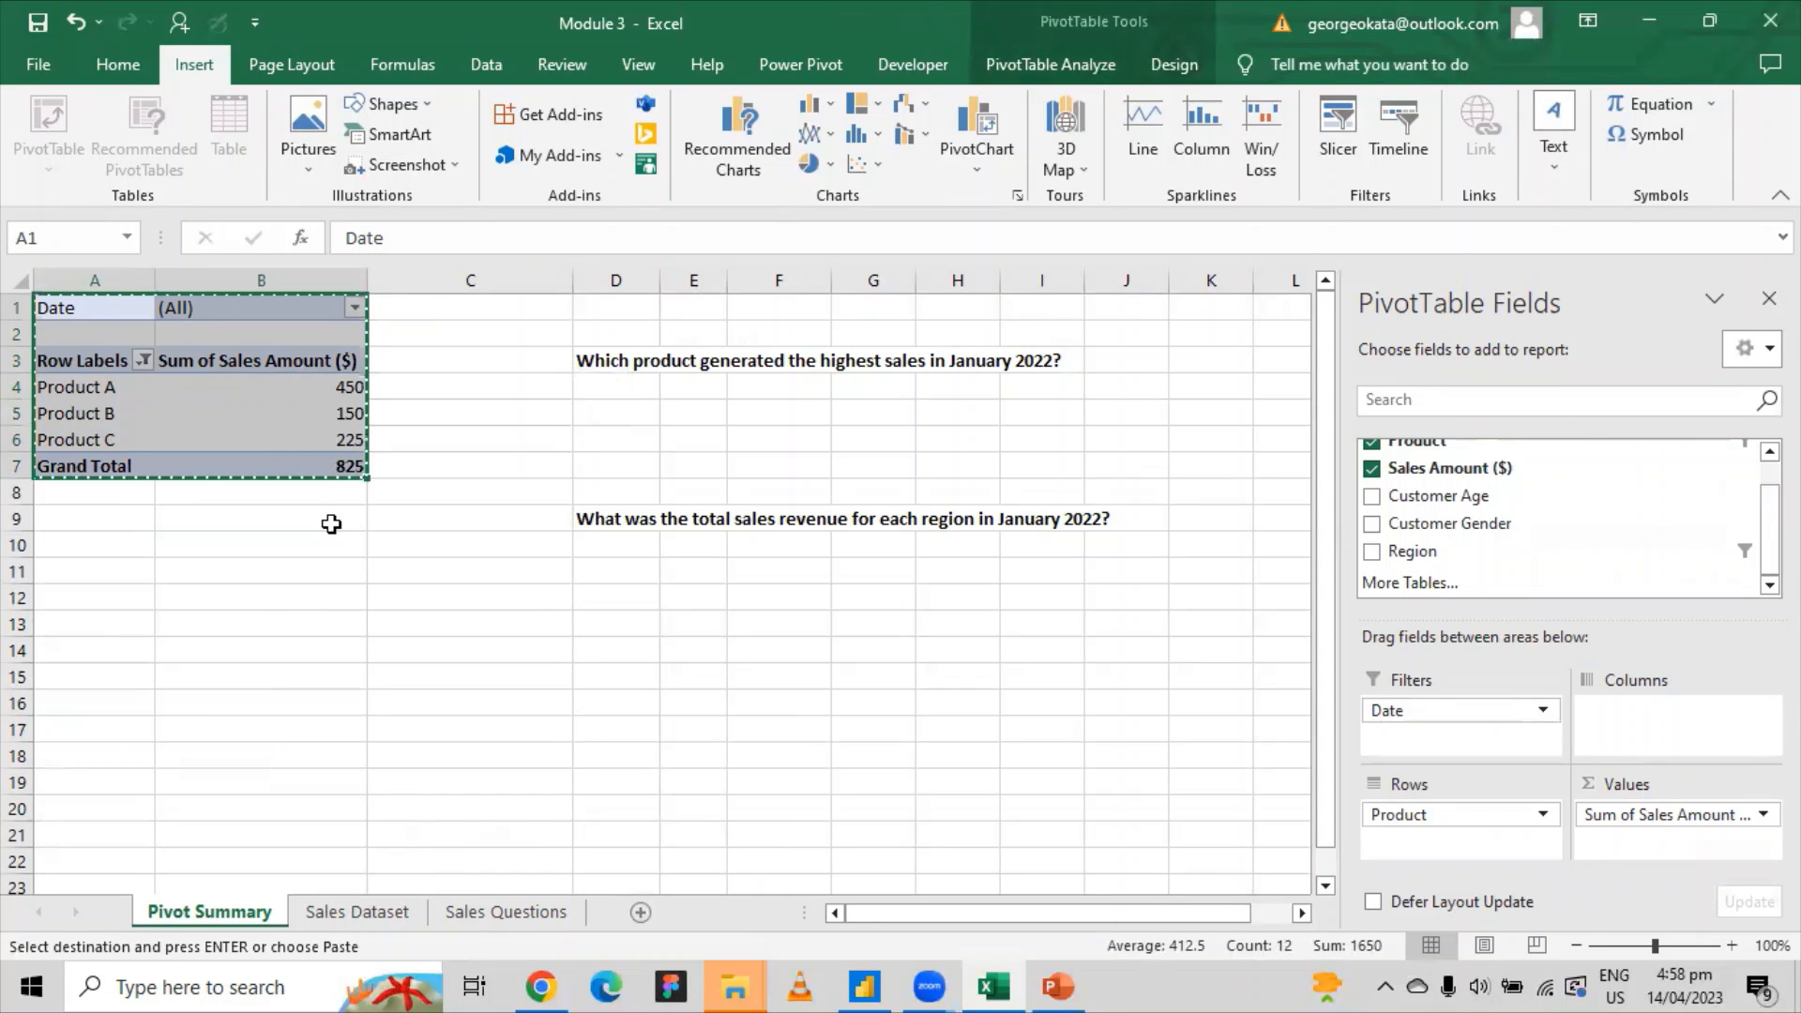
click(97, 622)
right_click(97, 622)
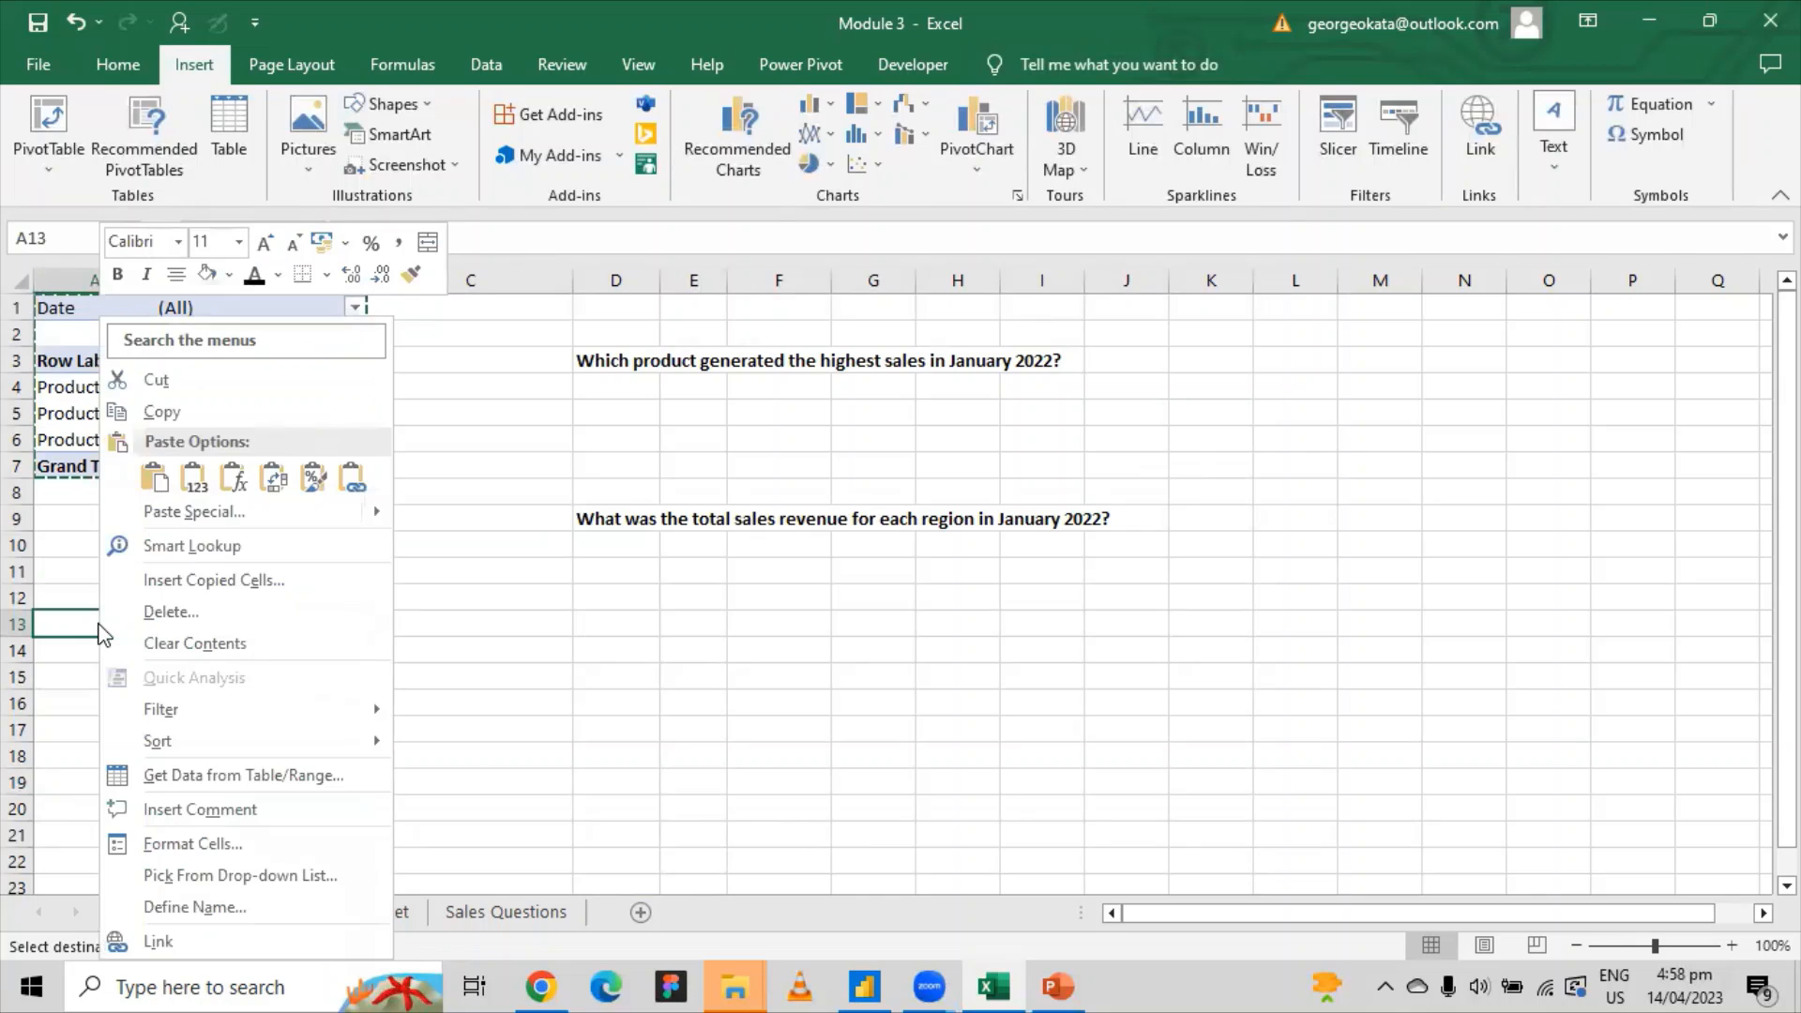
click(154, 480)
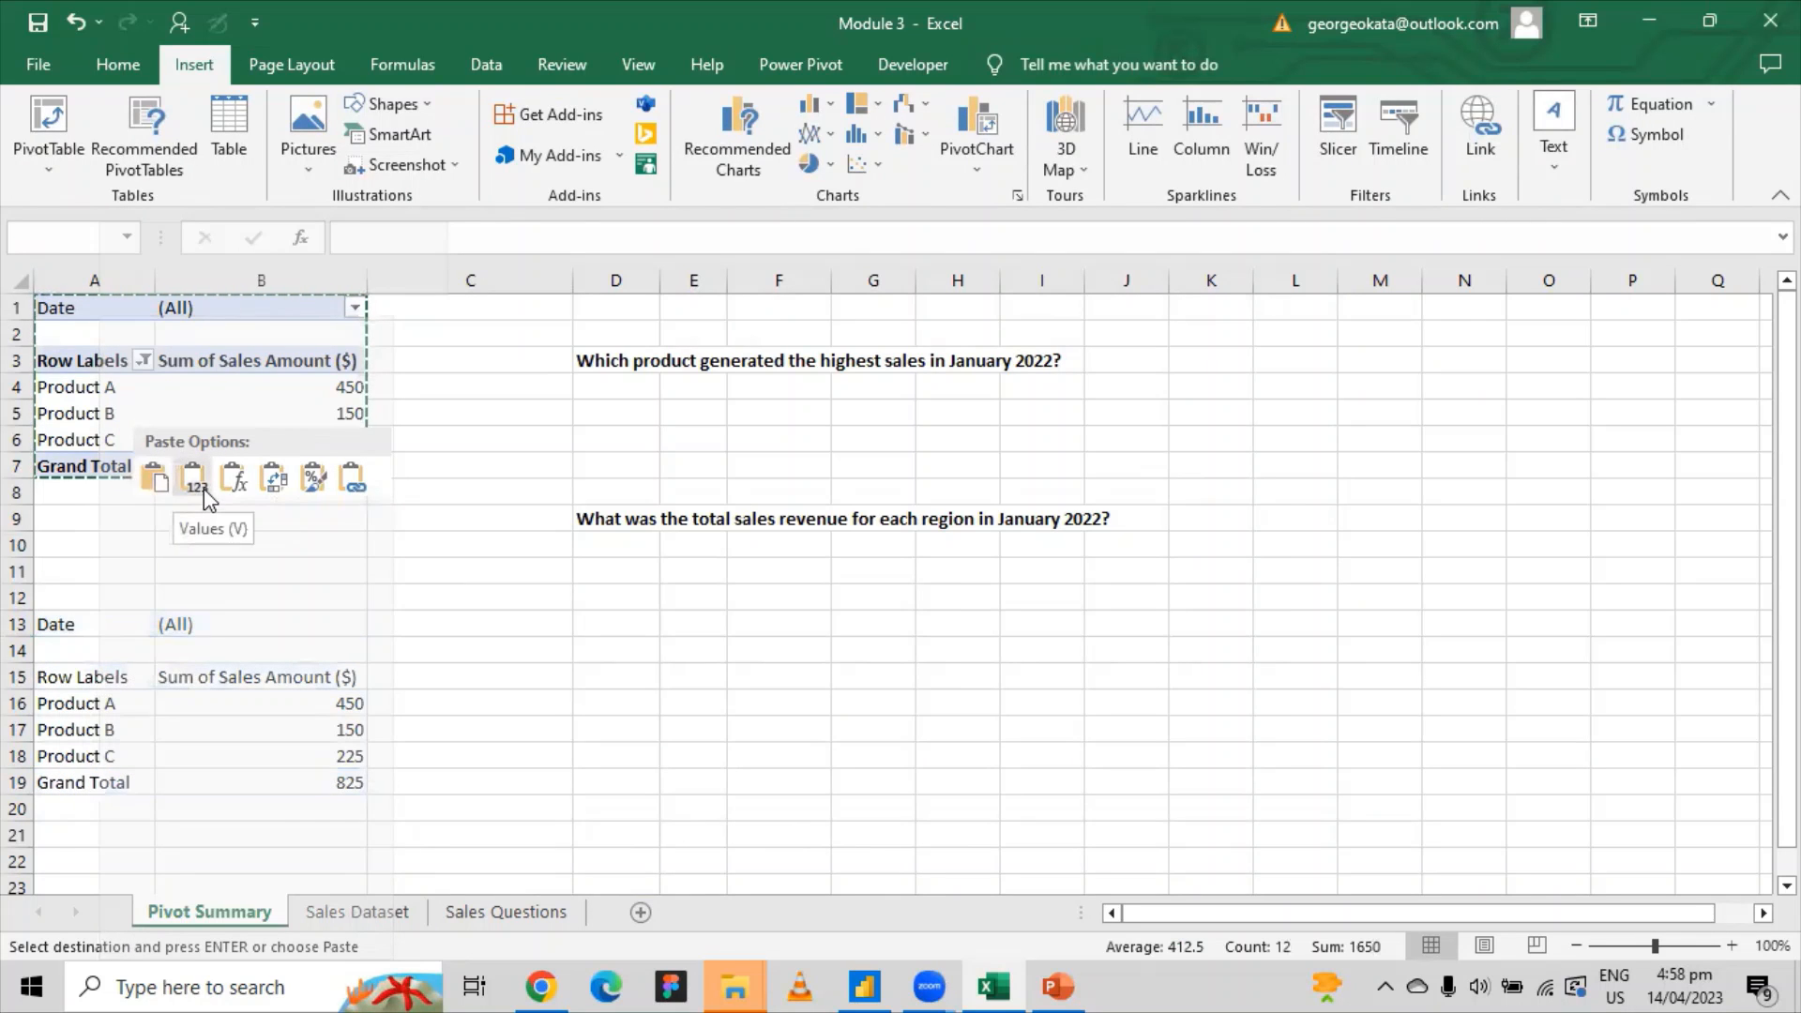
click(155, 478)
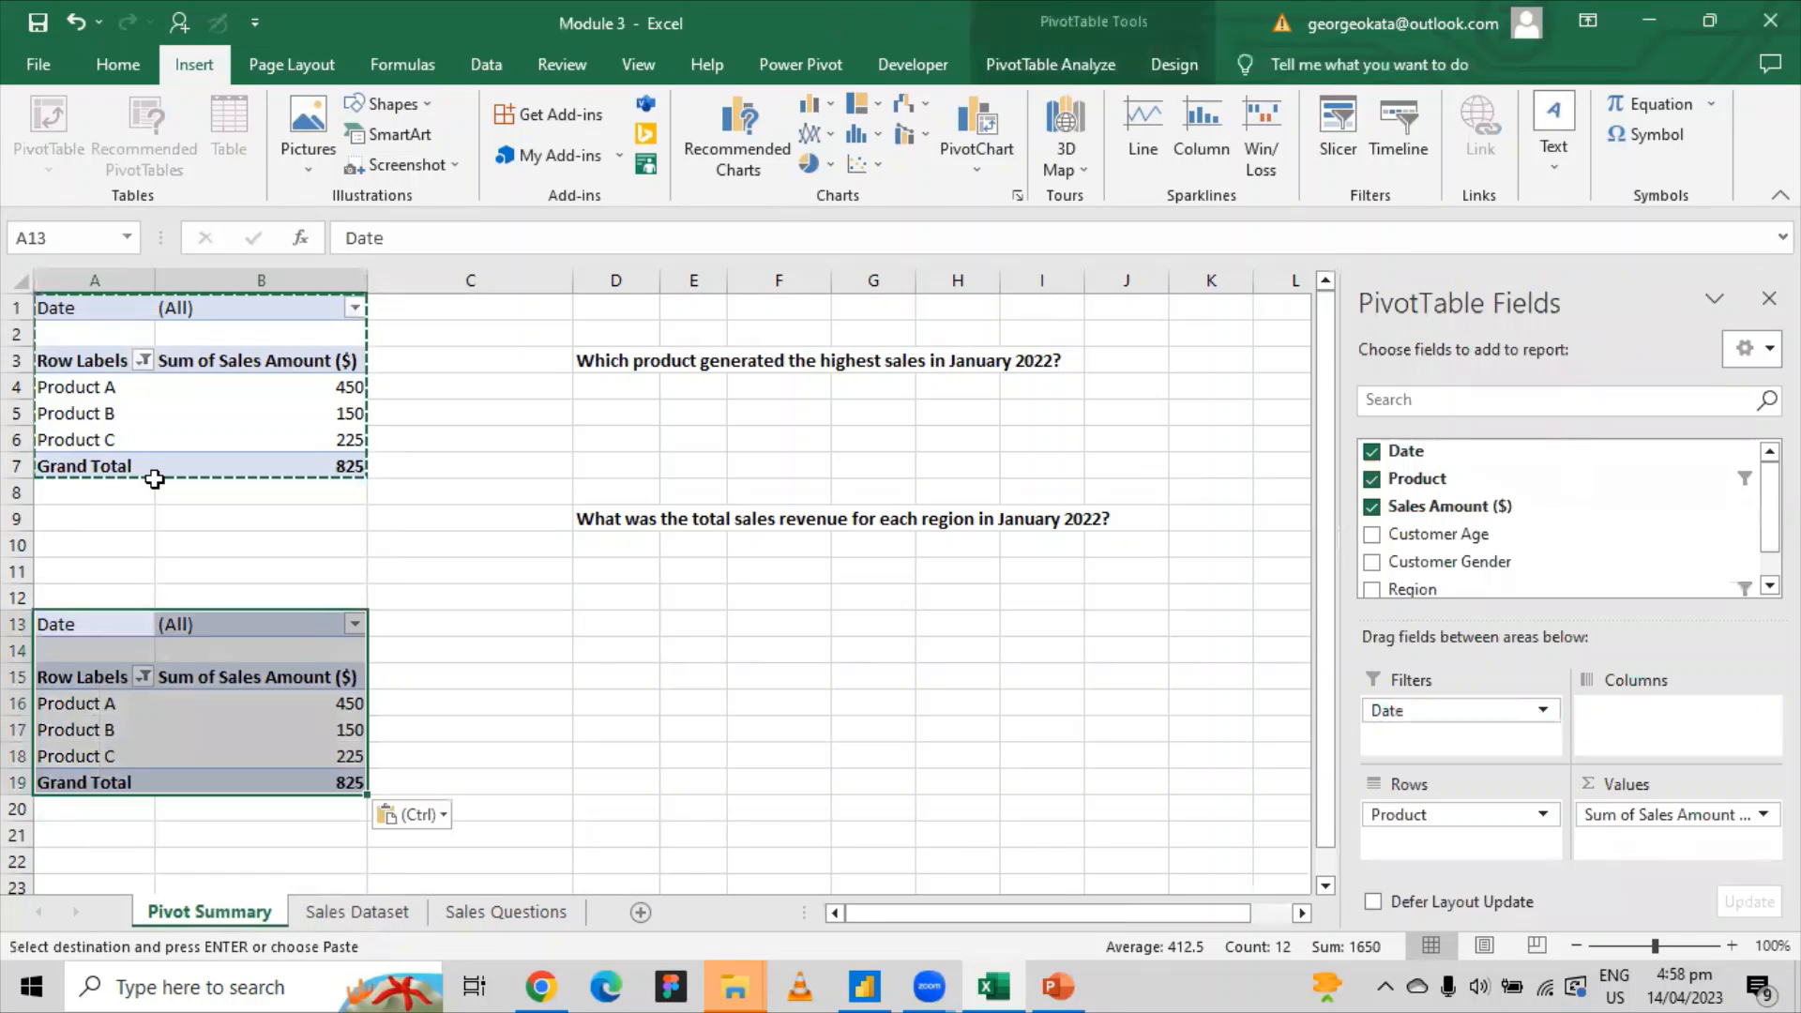
click(181, 523)
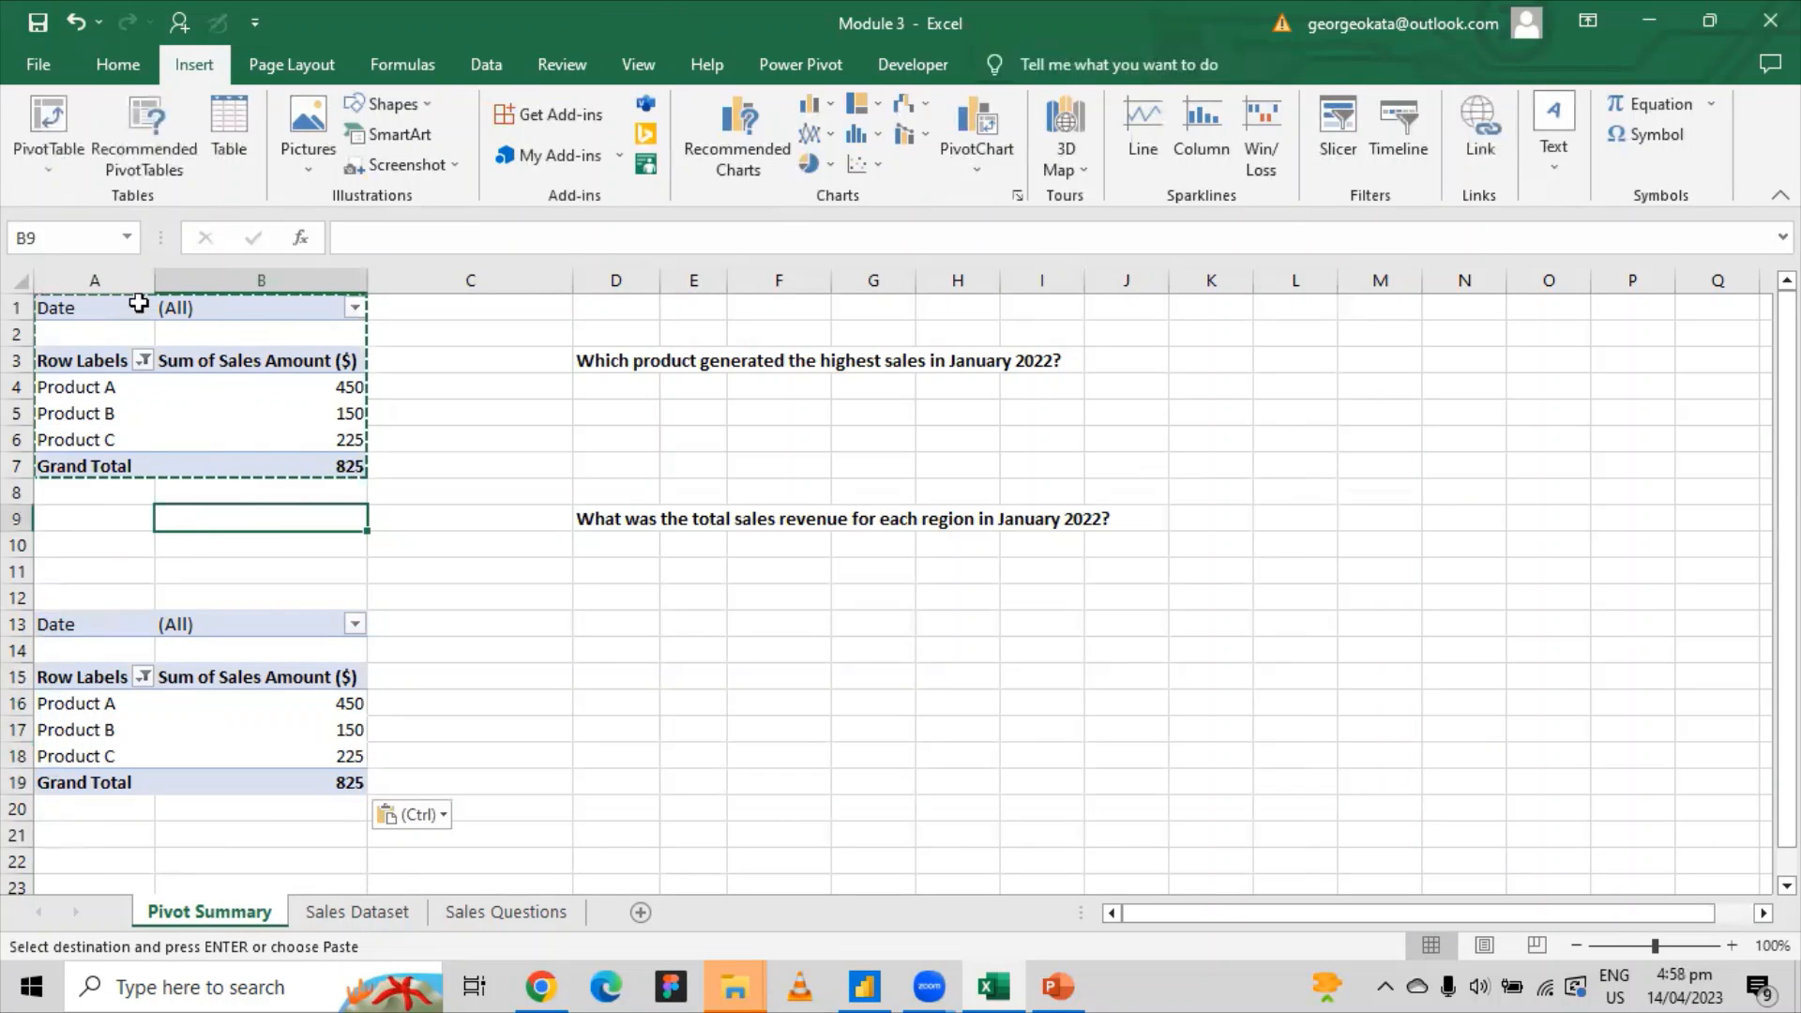
key(Escape)
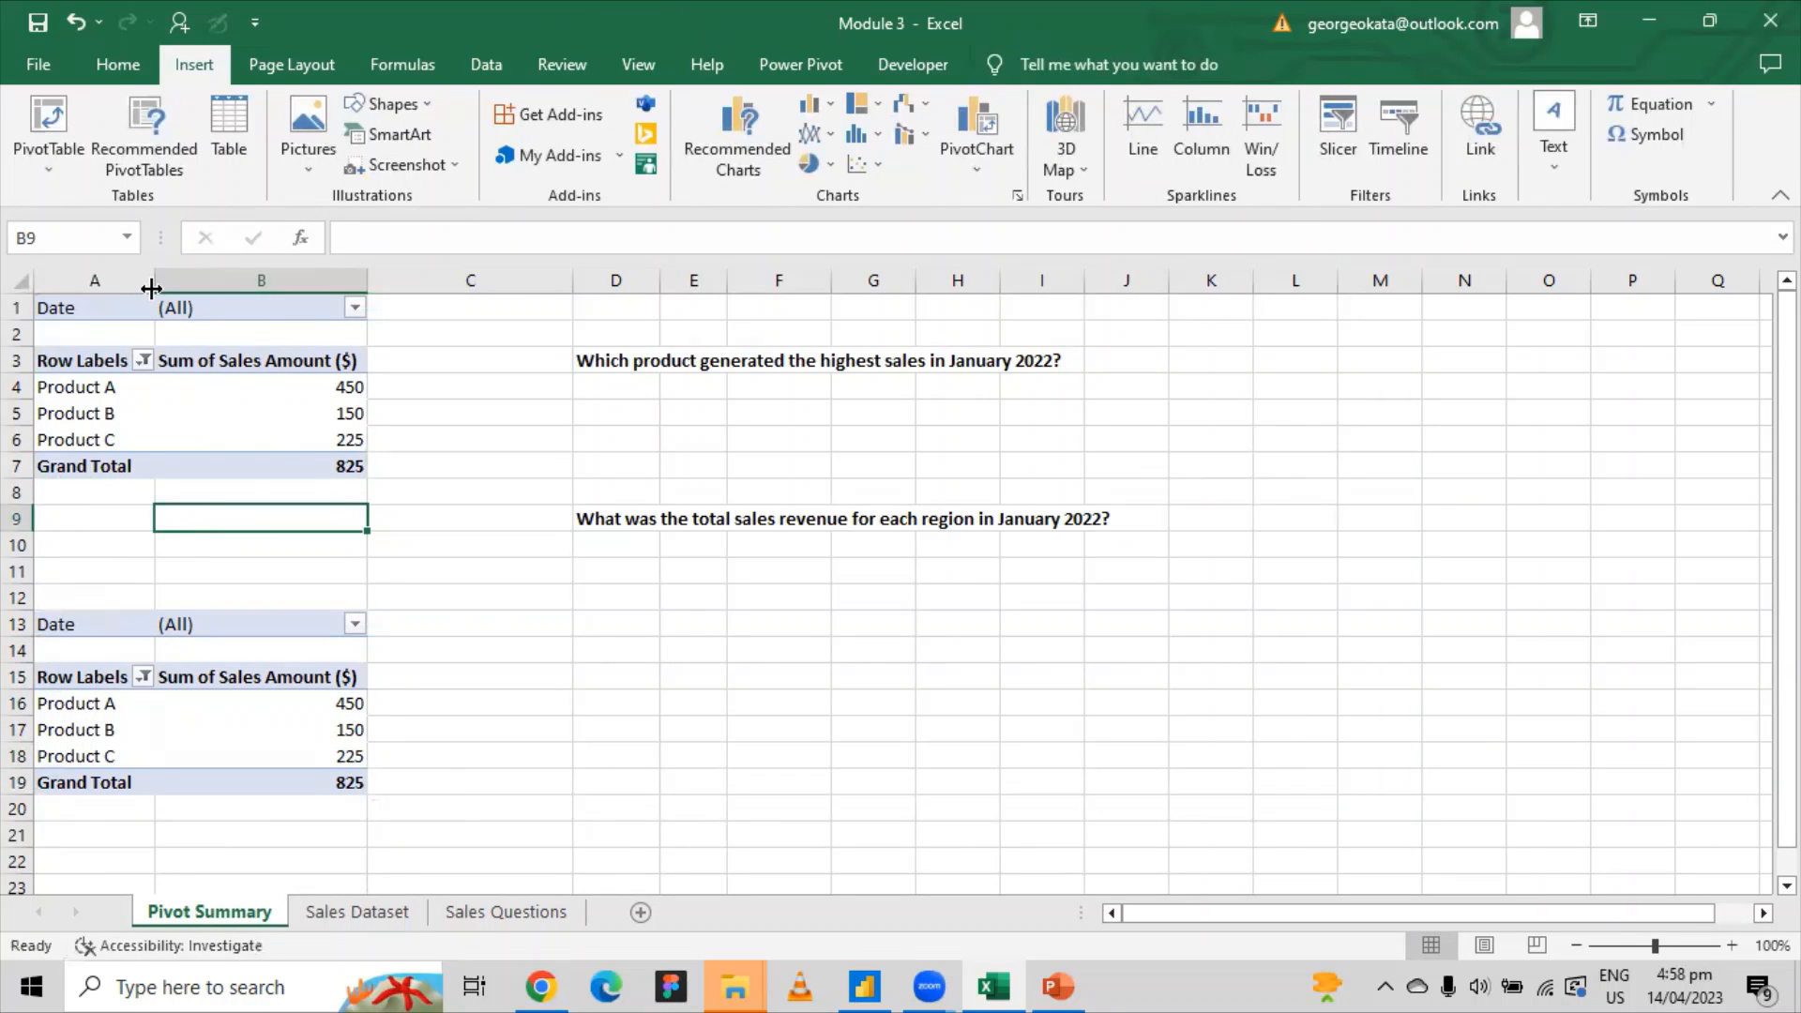
Remove the Date, Product and Sales Amount ($) fields from the copied PivotTable starting at A13.
click(157, 730)
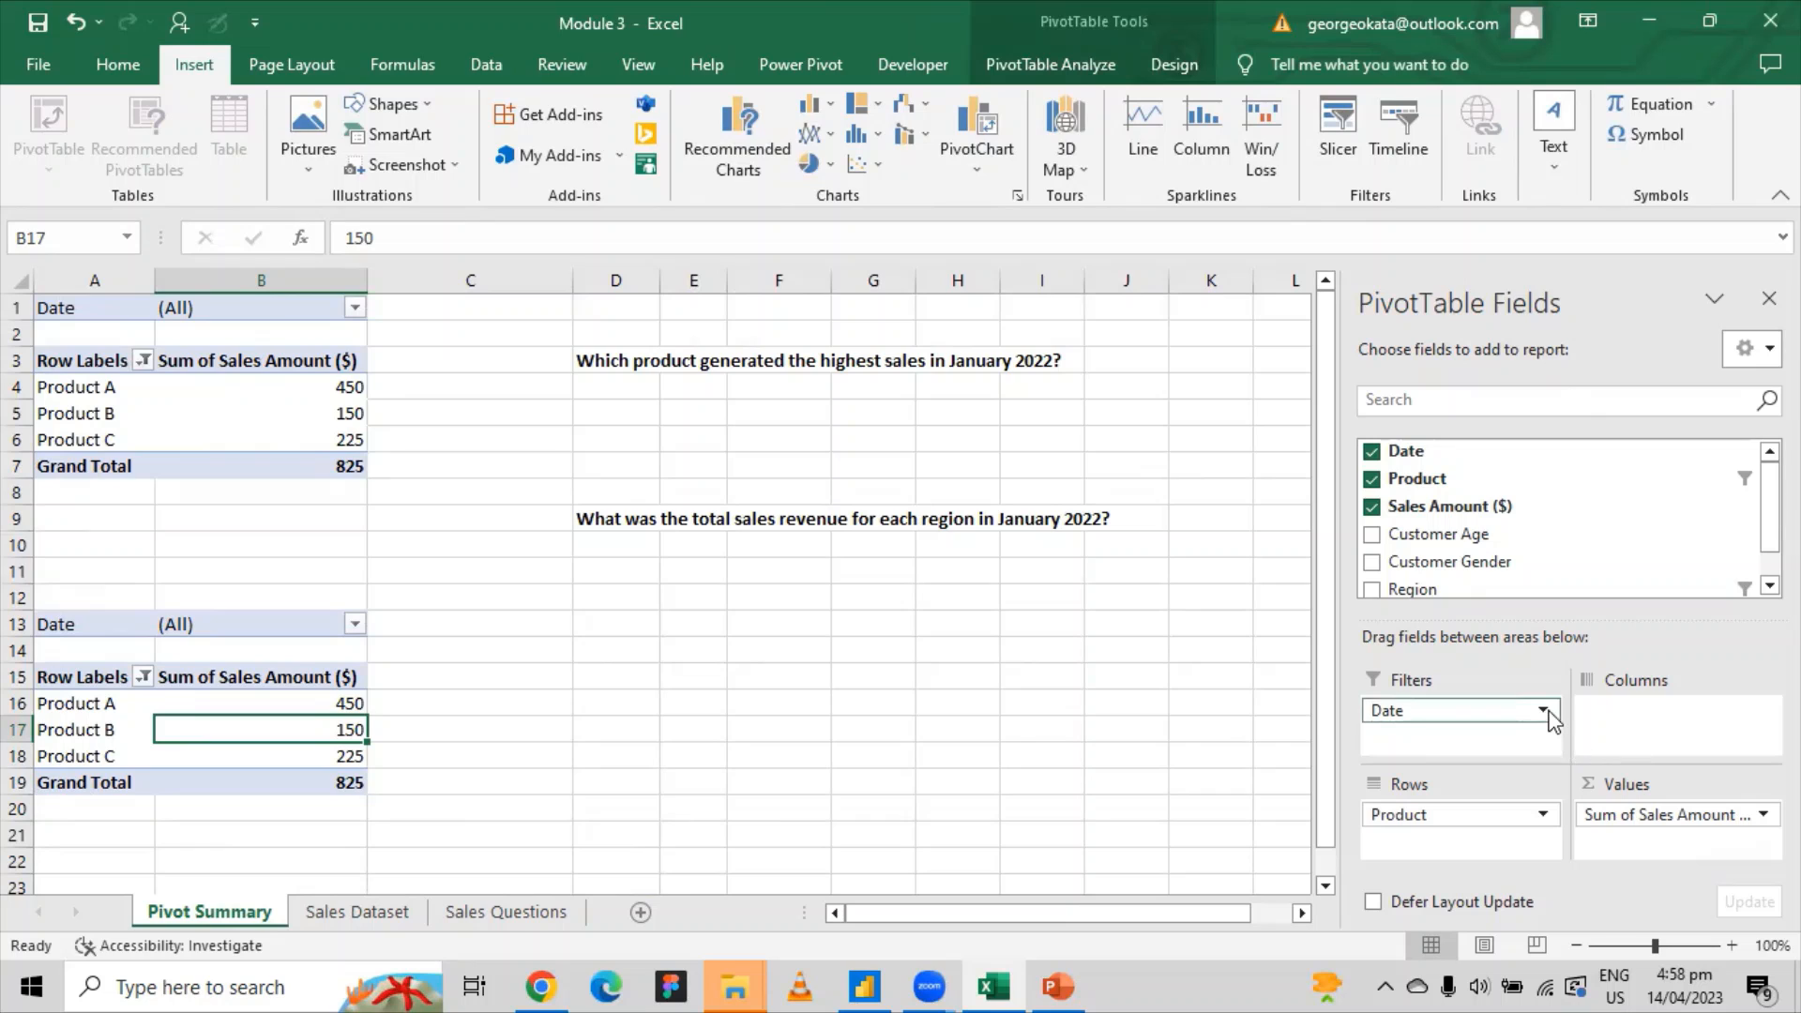
click(1544, 713)
click(1501, 646)
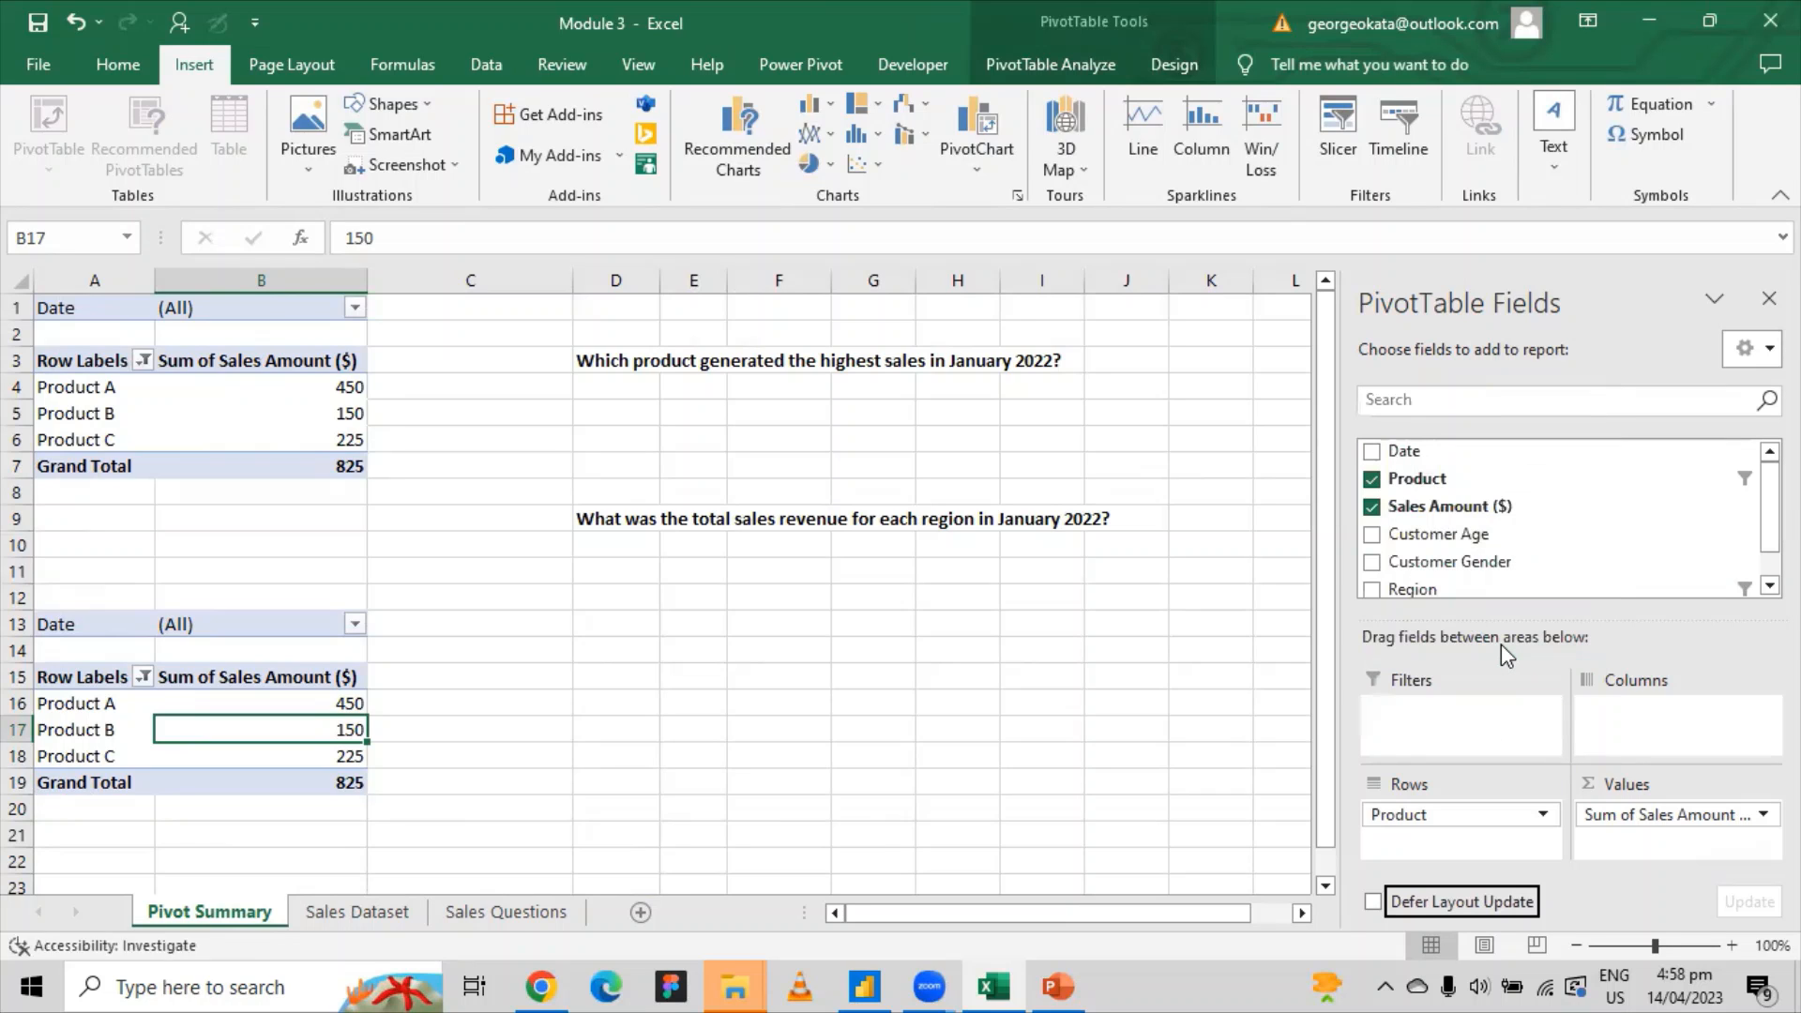
click(1371, 478)
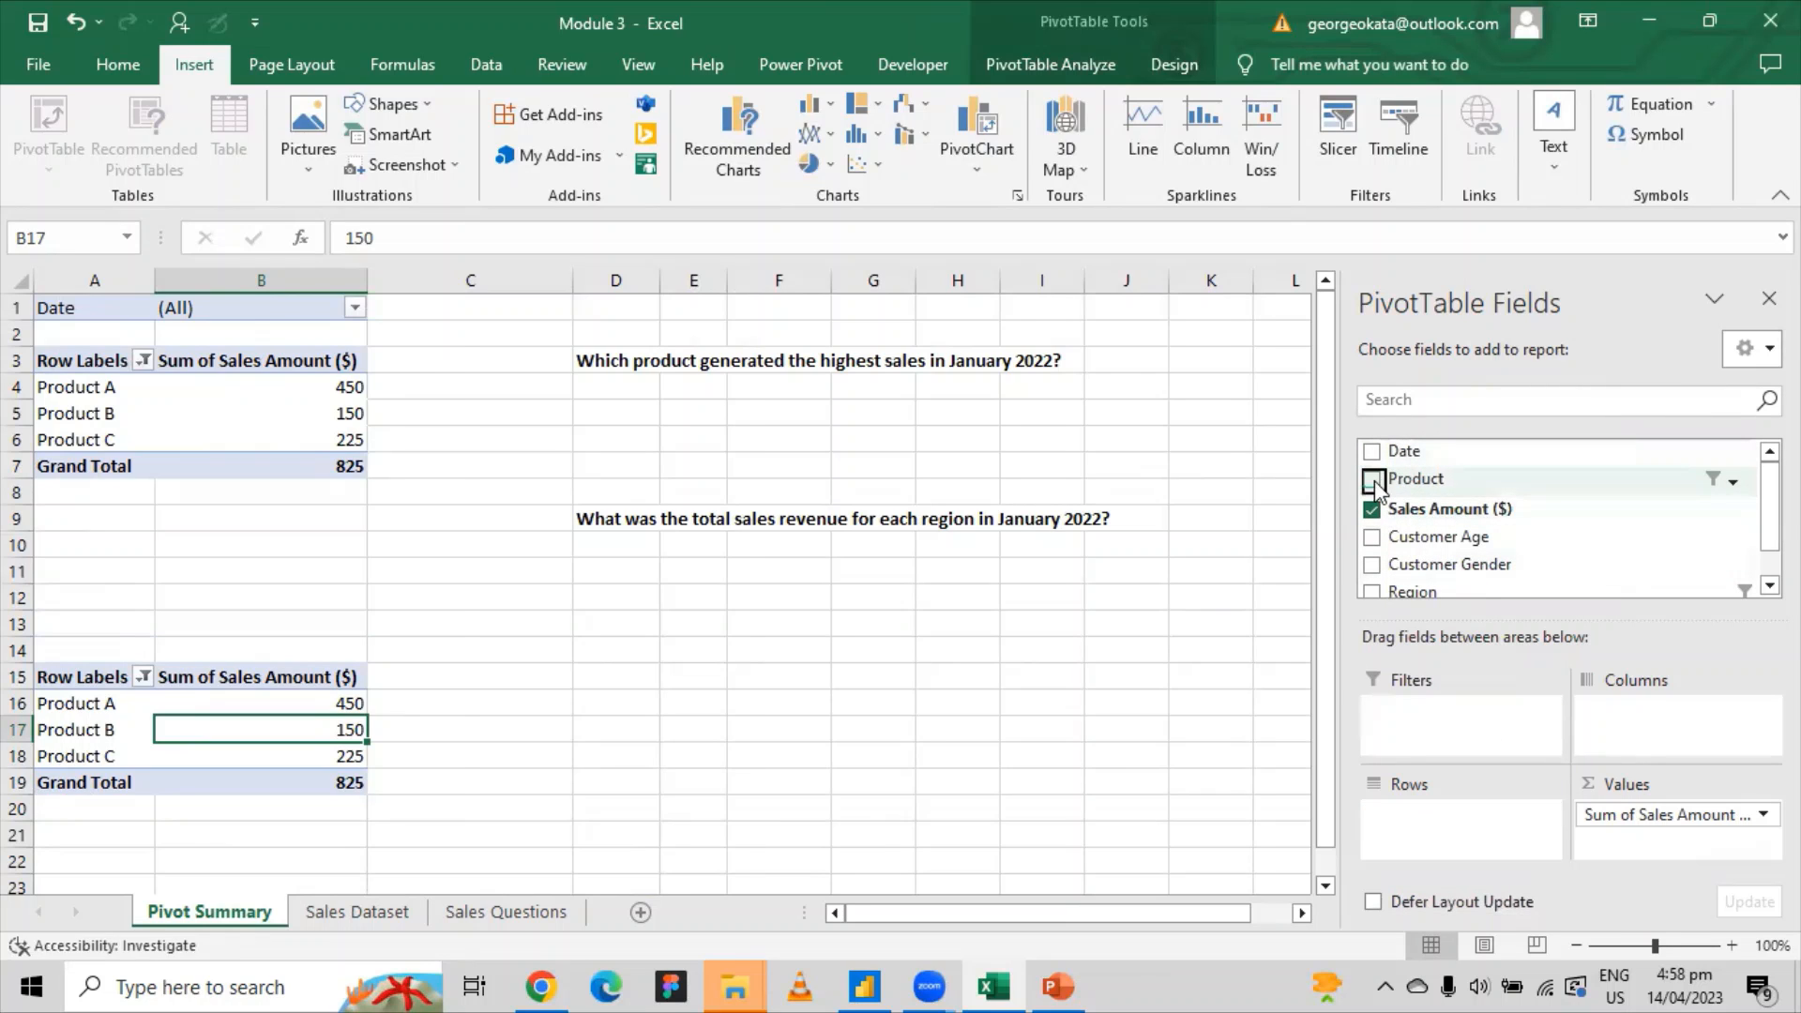
click(1372, 507)
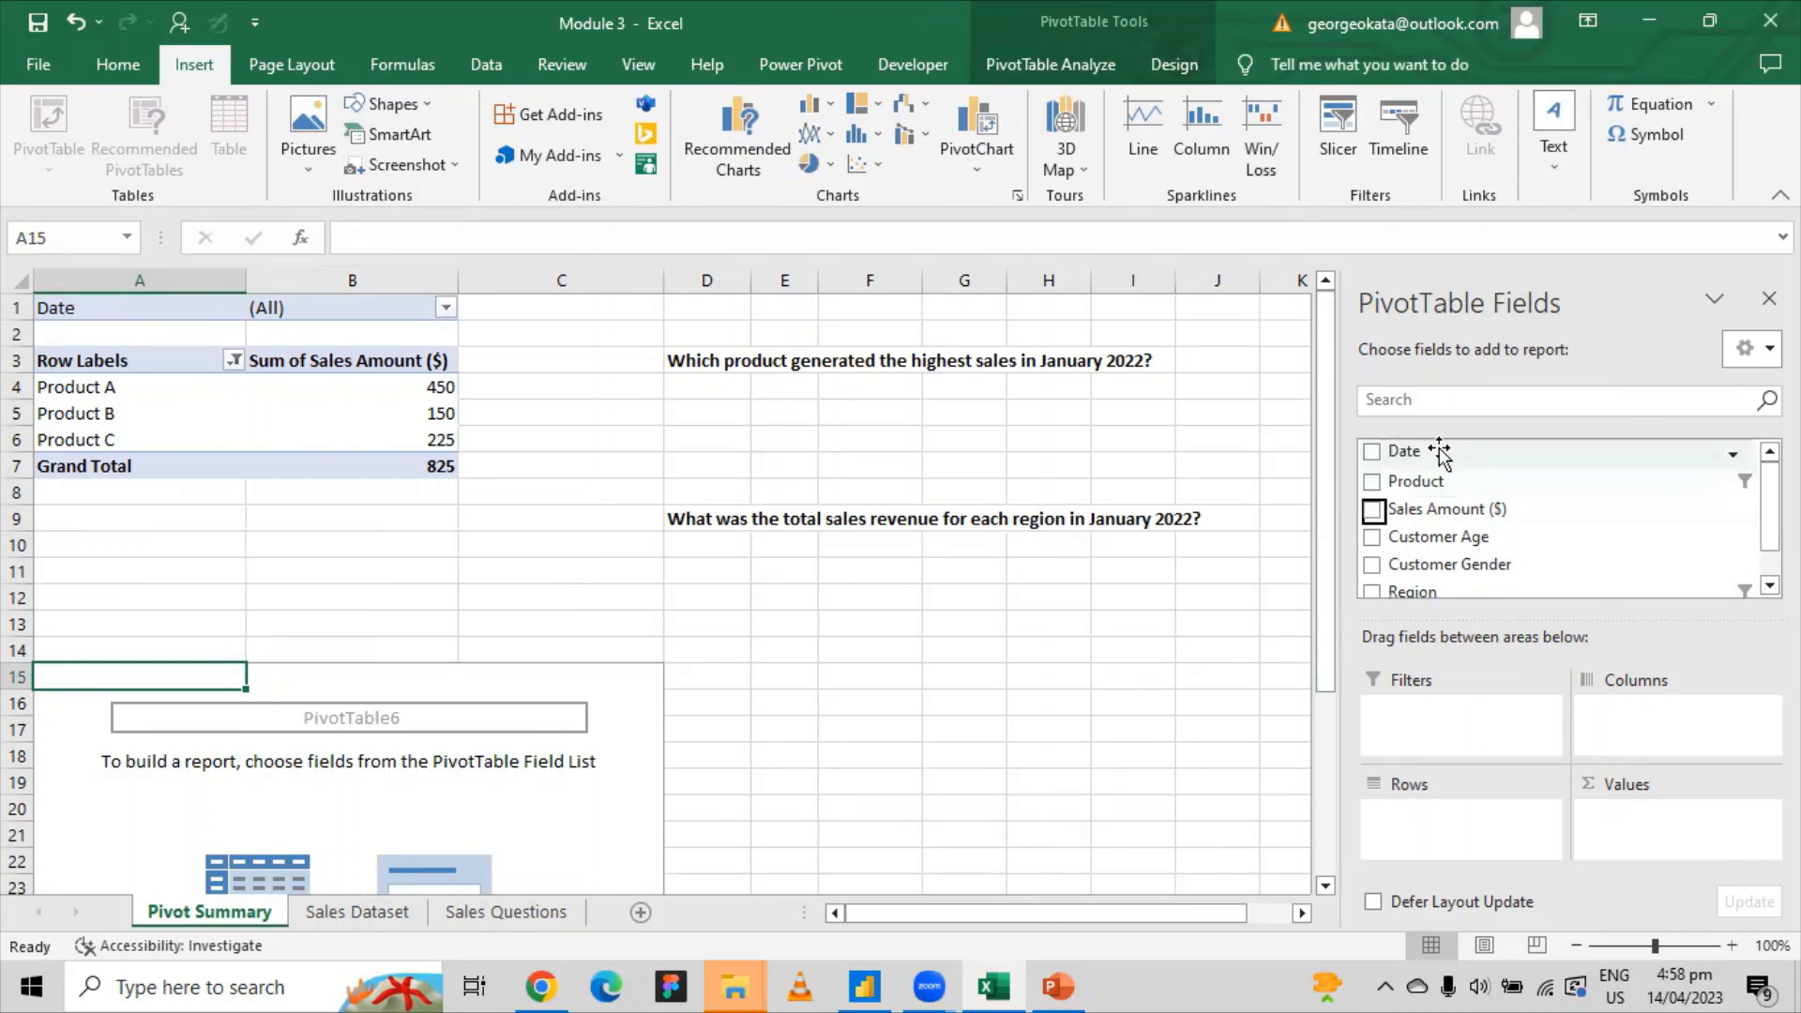
Add Date as the report filter of the emptied lower PivotTable and exclude the blank dates.
drag(1436, 448, 747, 661)
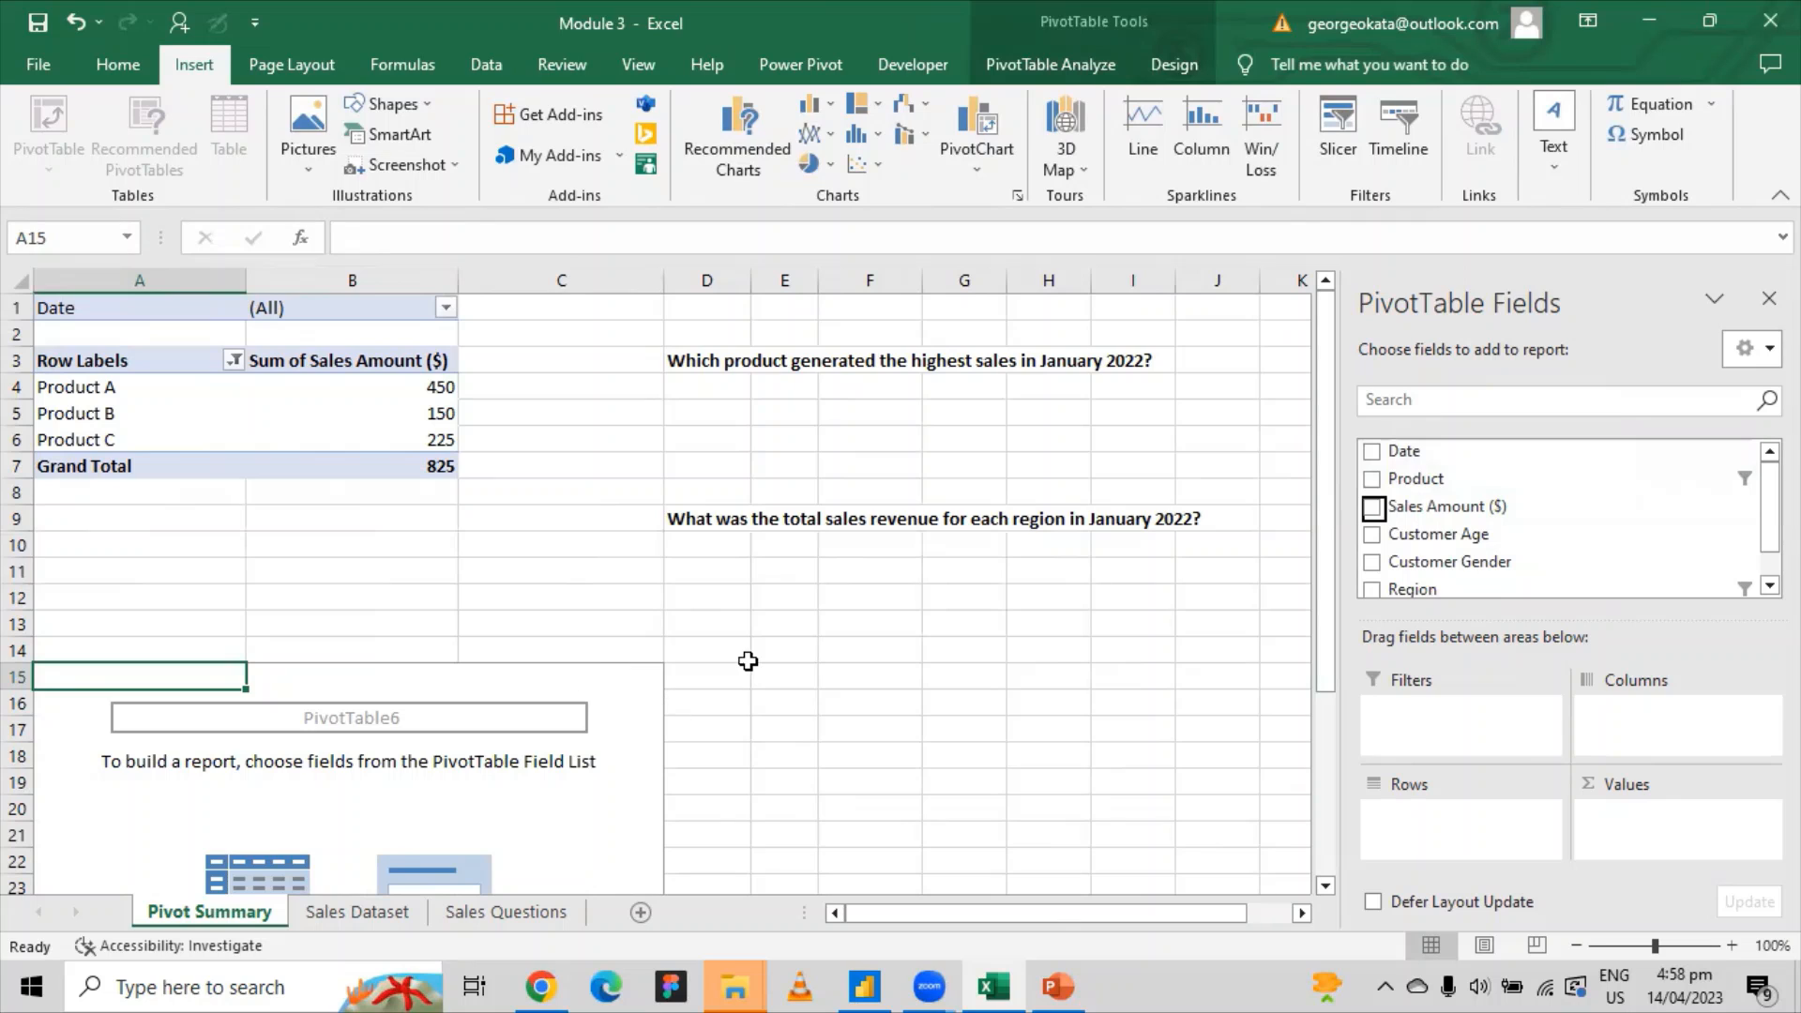
drag(1404, 451, 1444, 741)
click(137, 625)
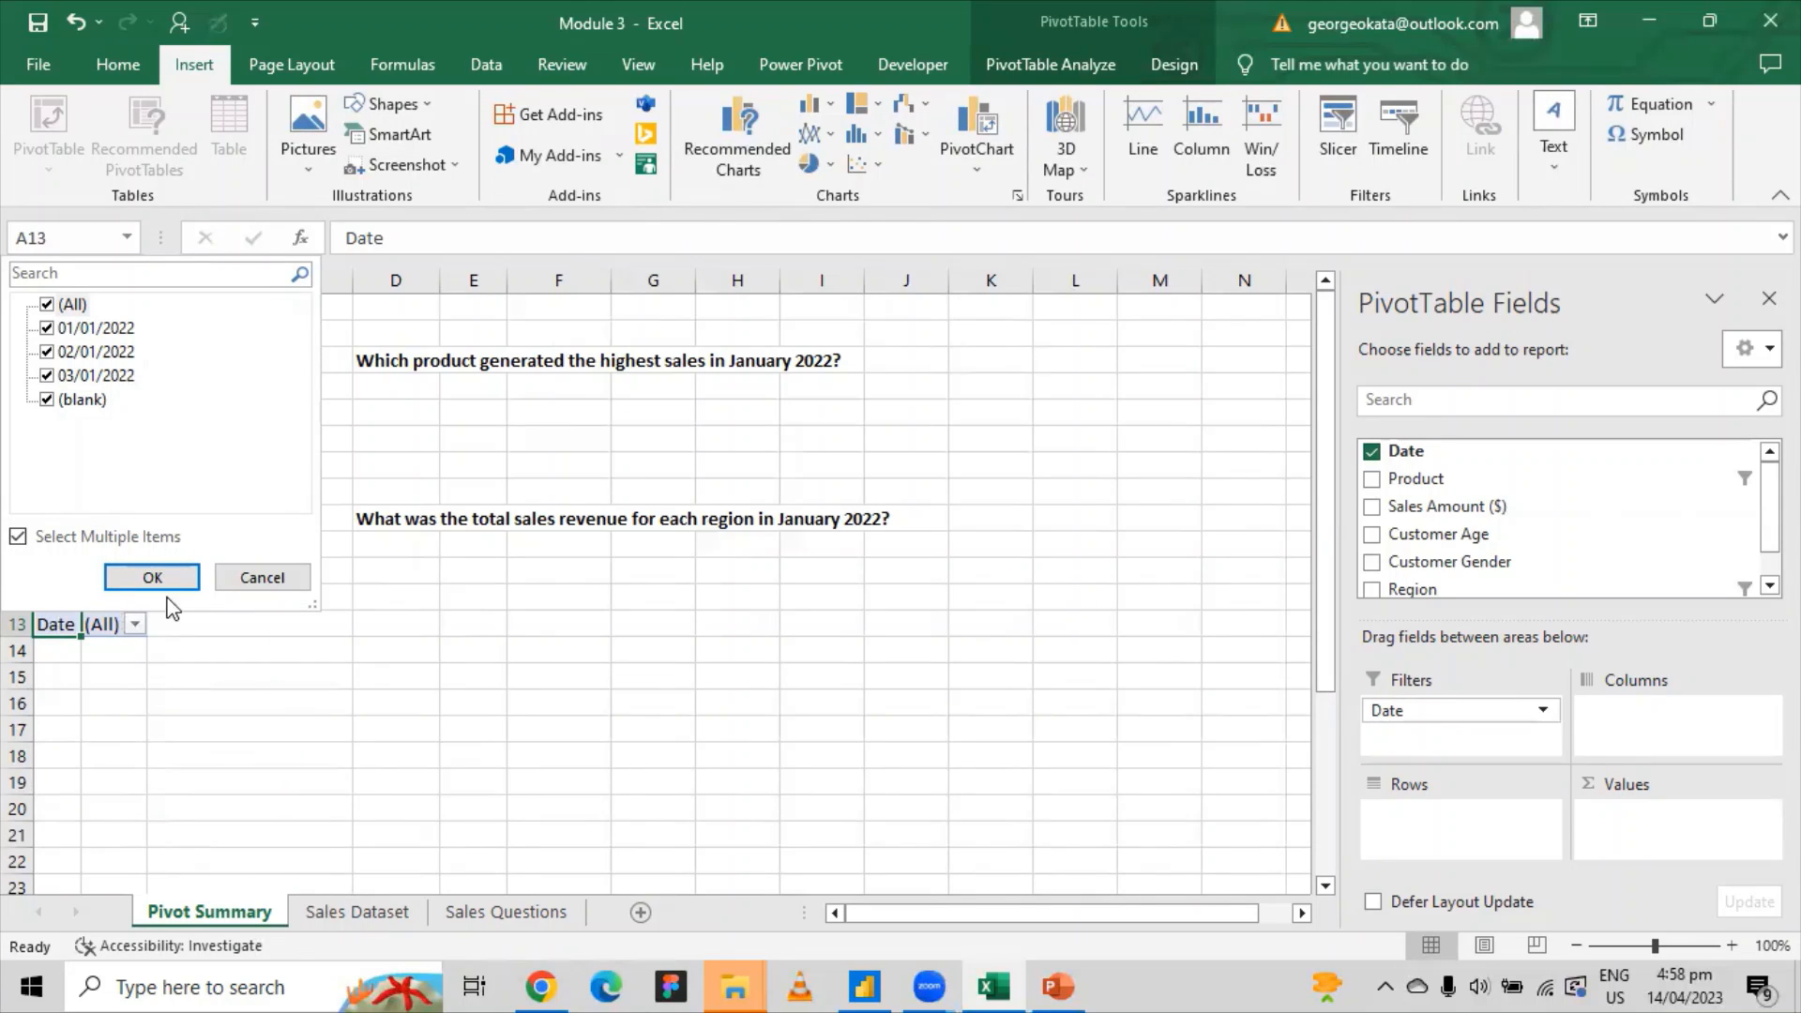
click(267, 580)
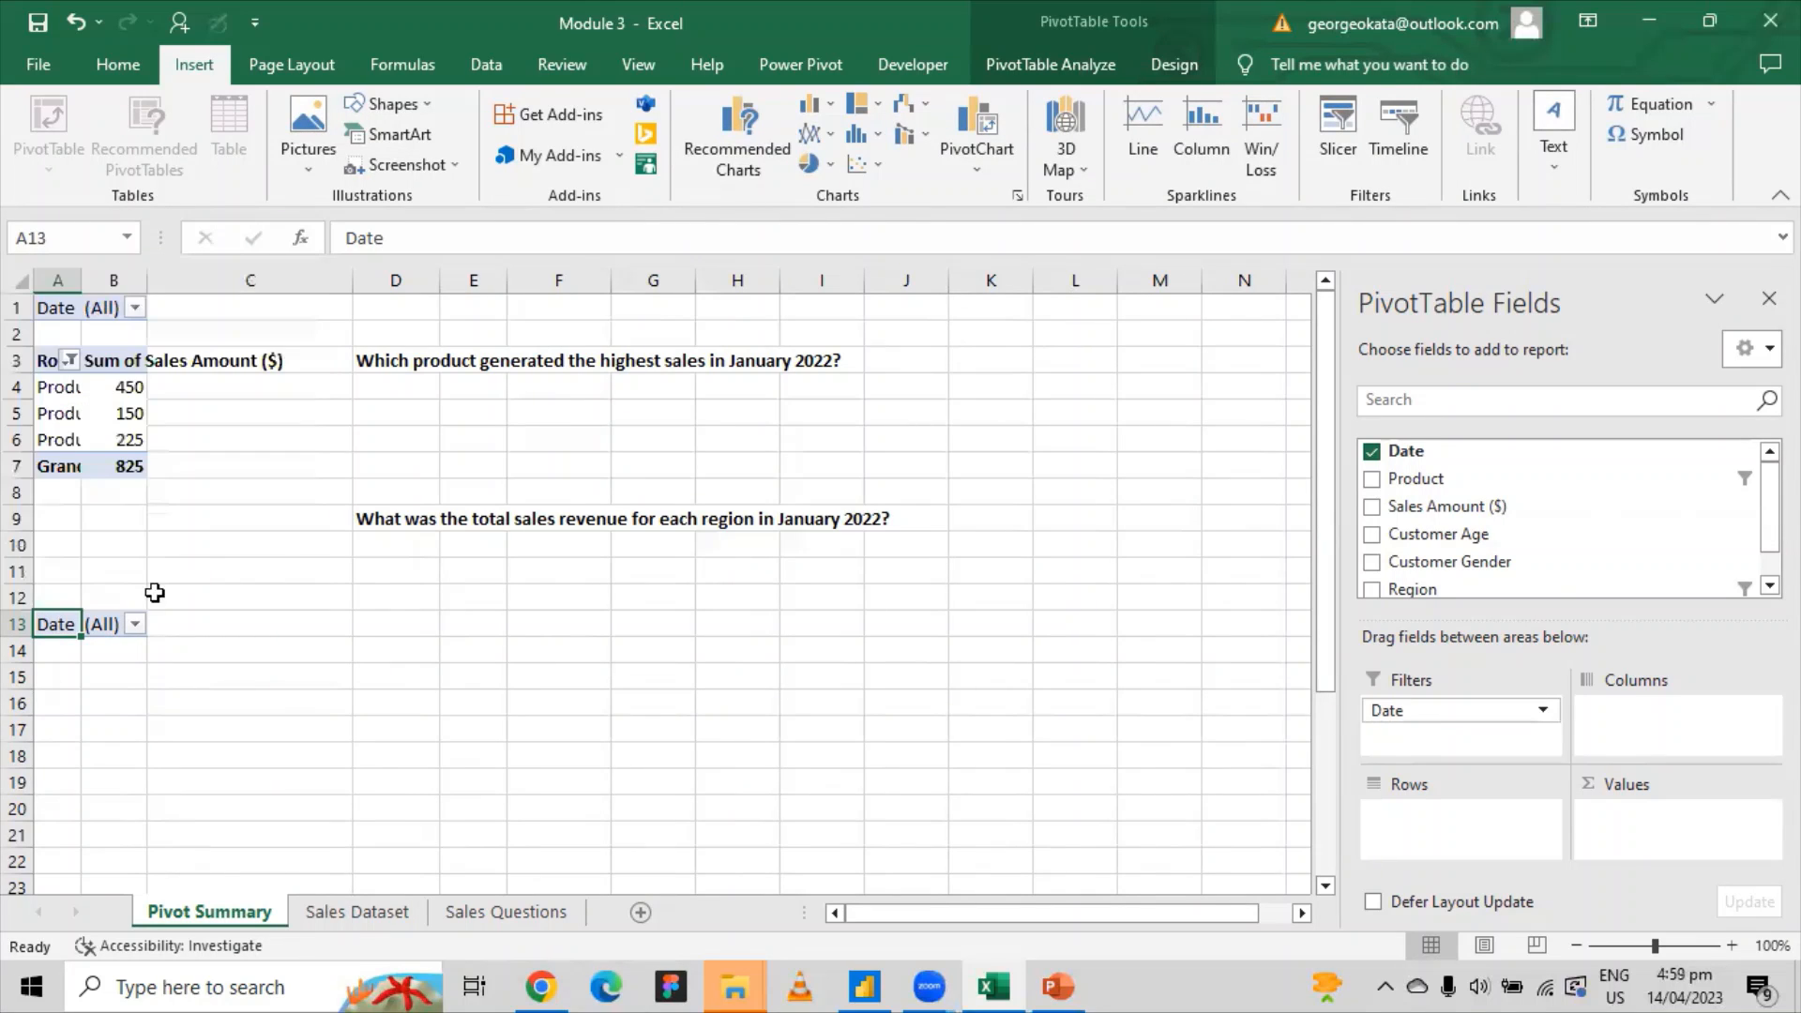
click(136, 624)
click(47, 401)
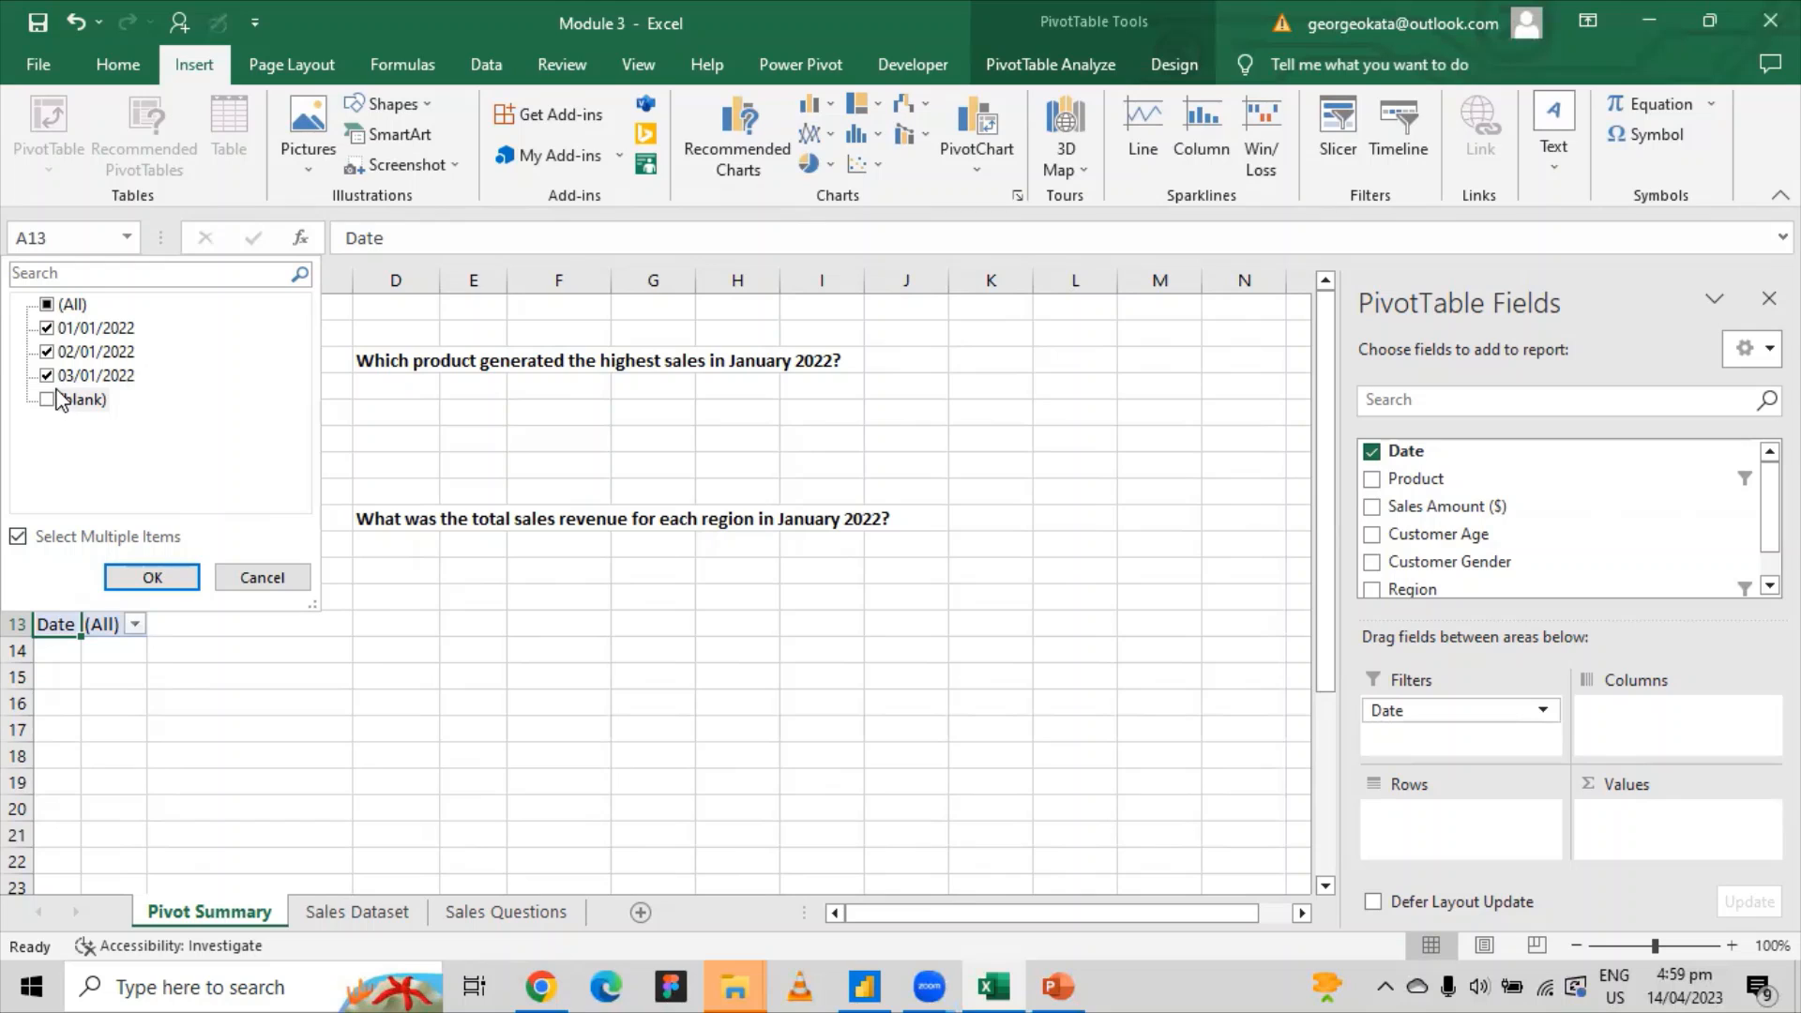
click(164, 577)
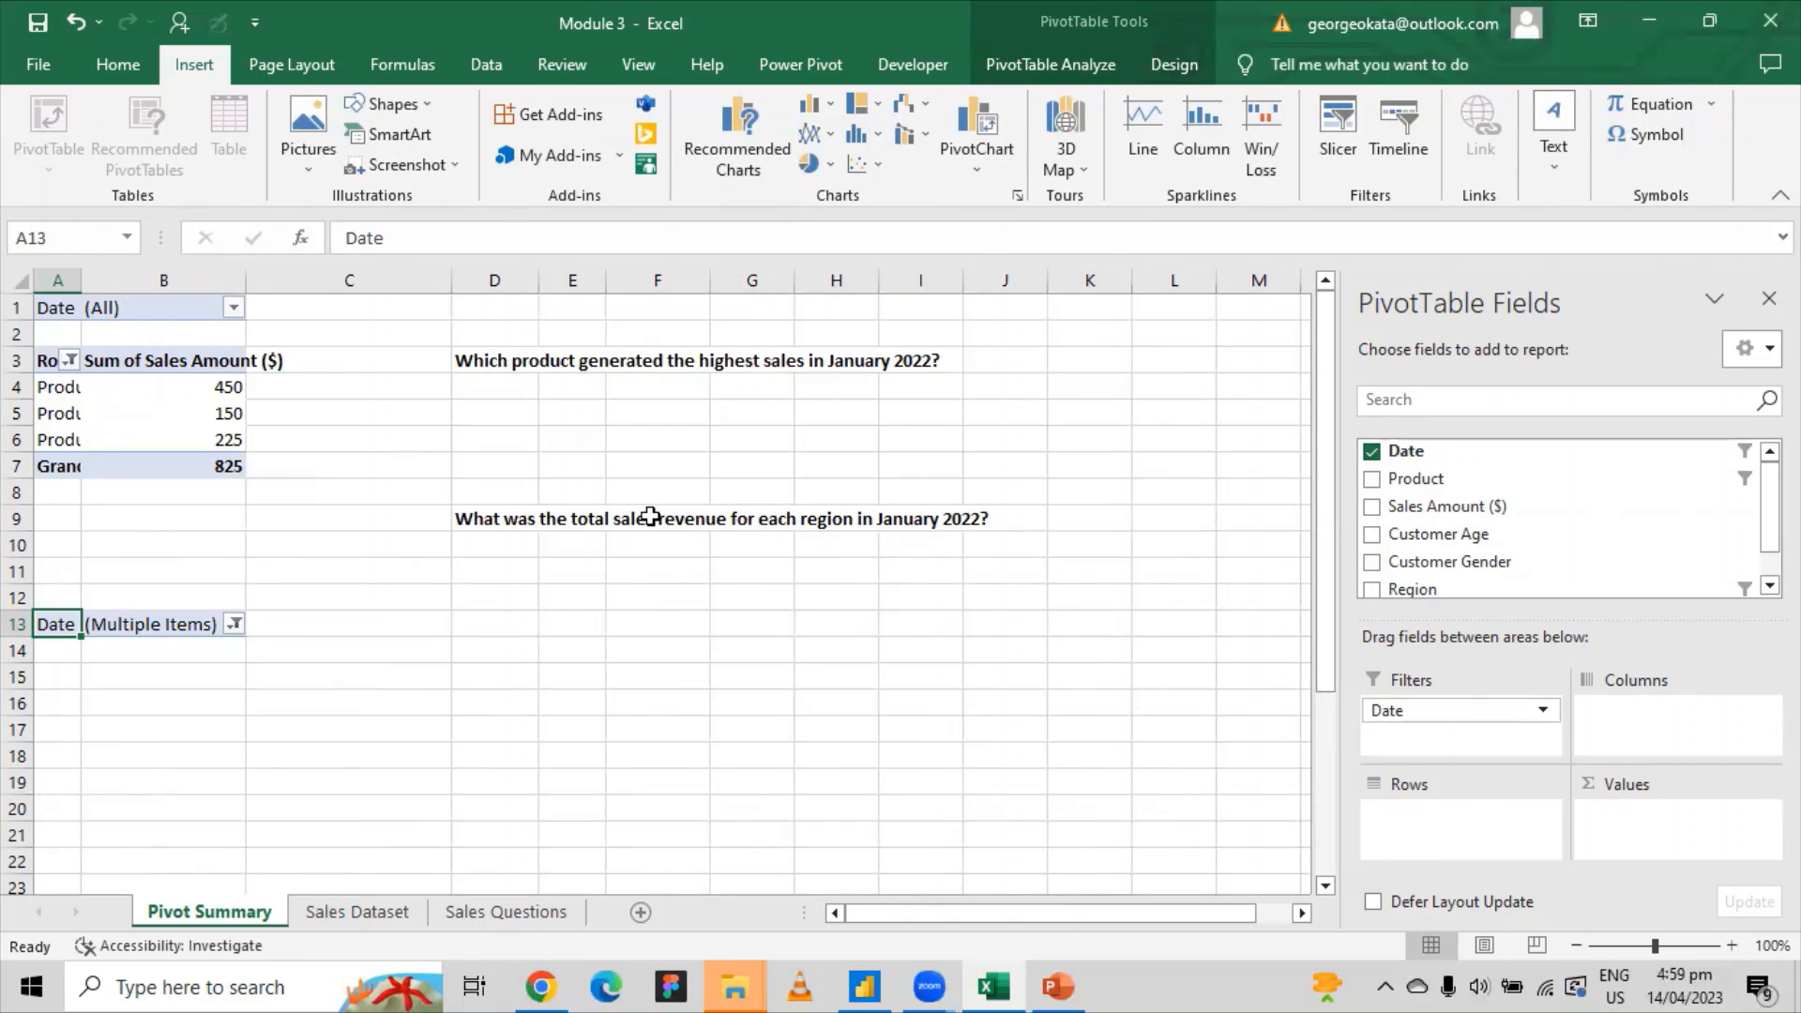
click(637, 520)
click(587, 523)
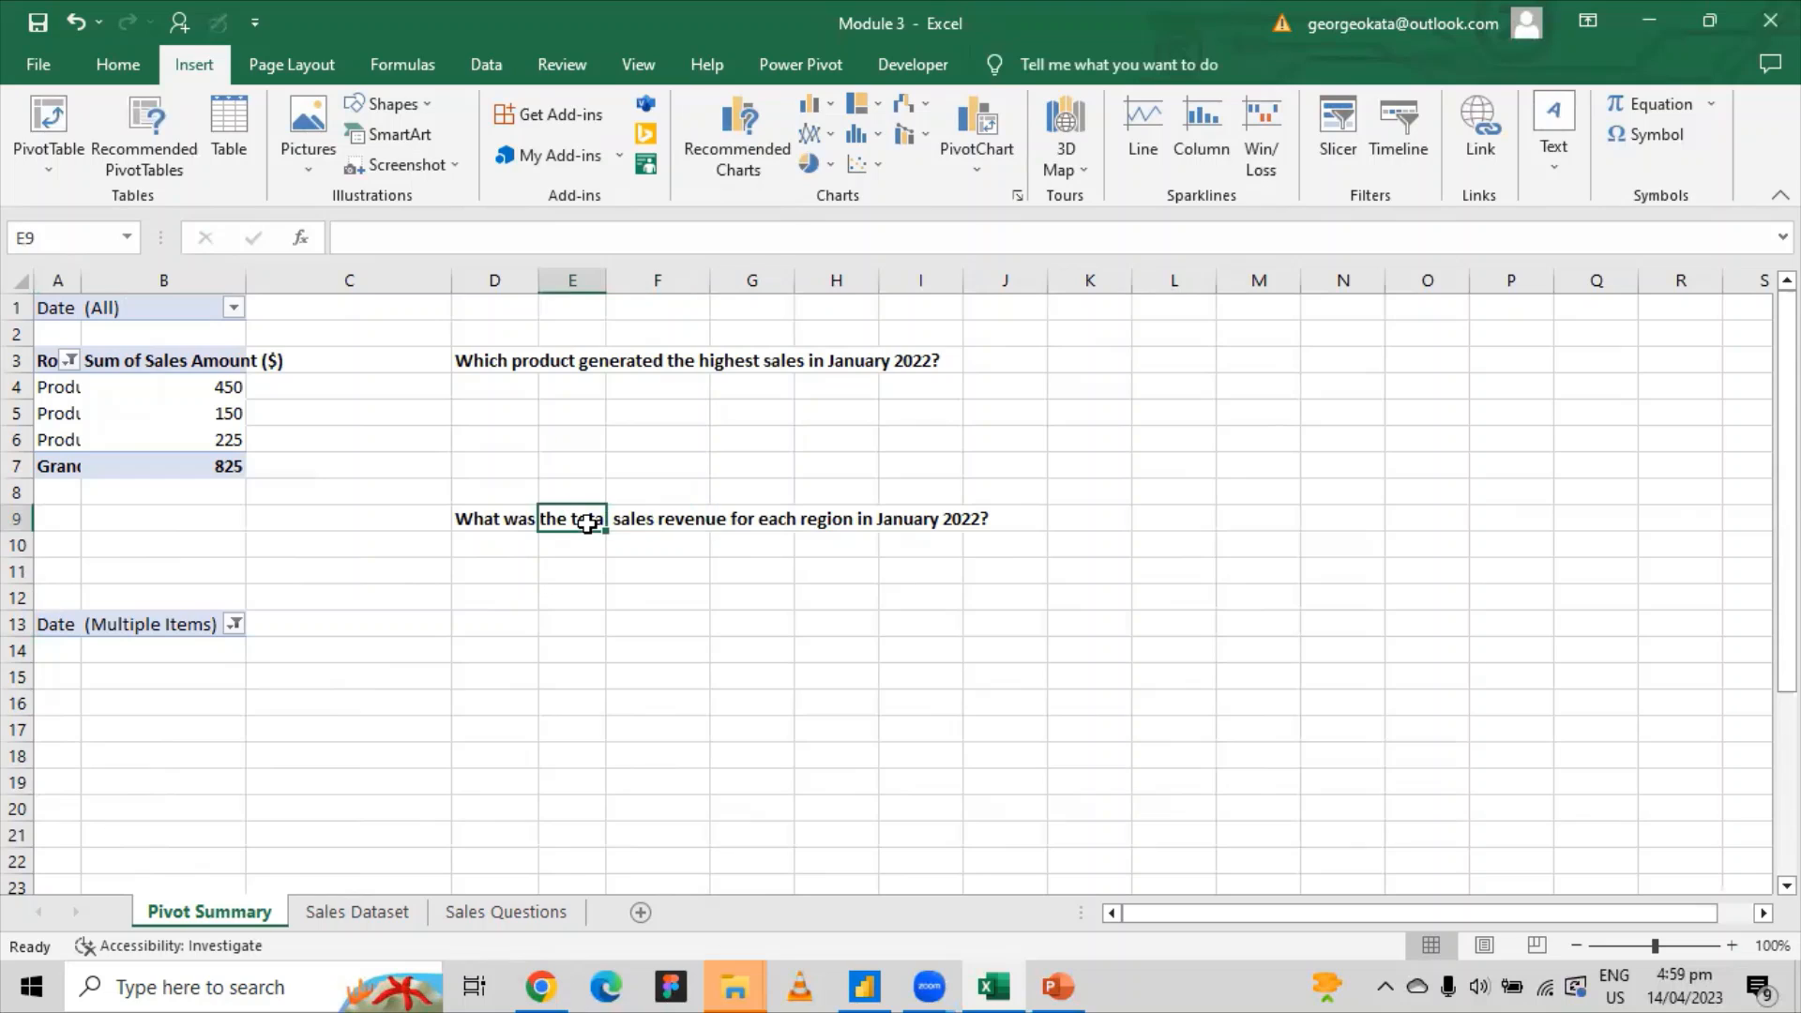
click(947, 525)
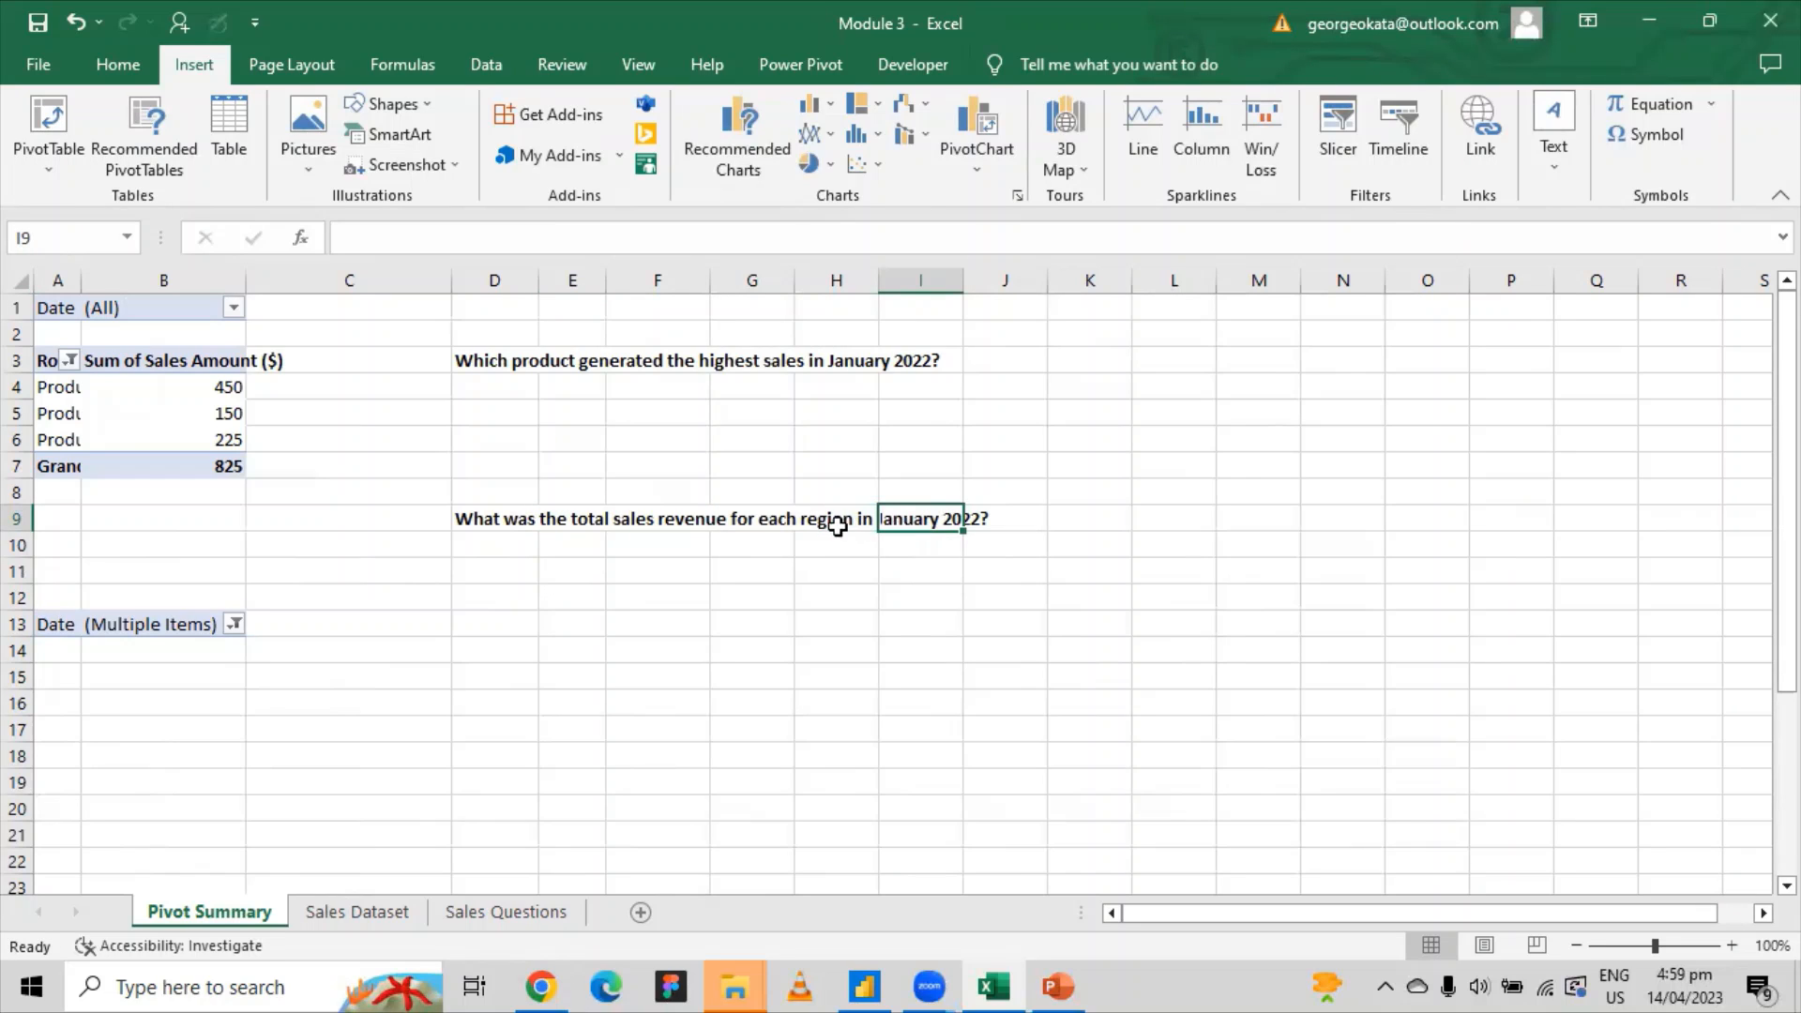
click(803, 519)
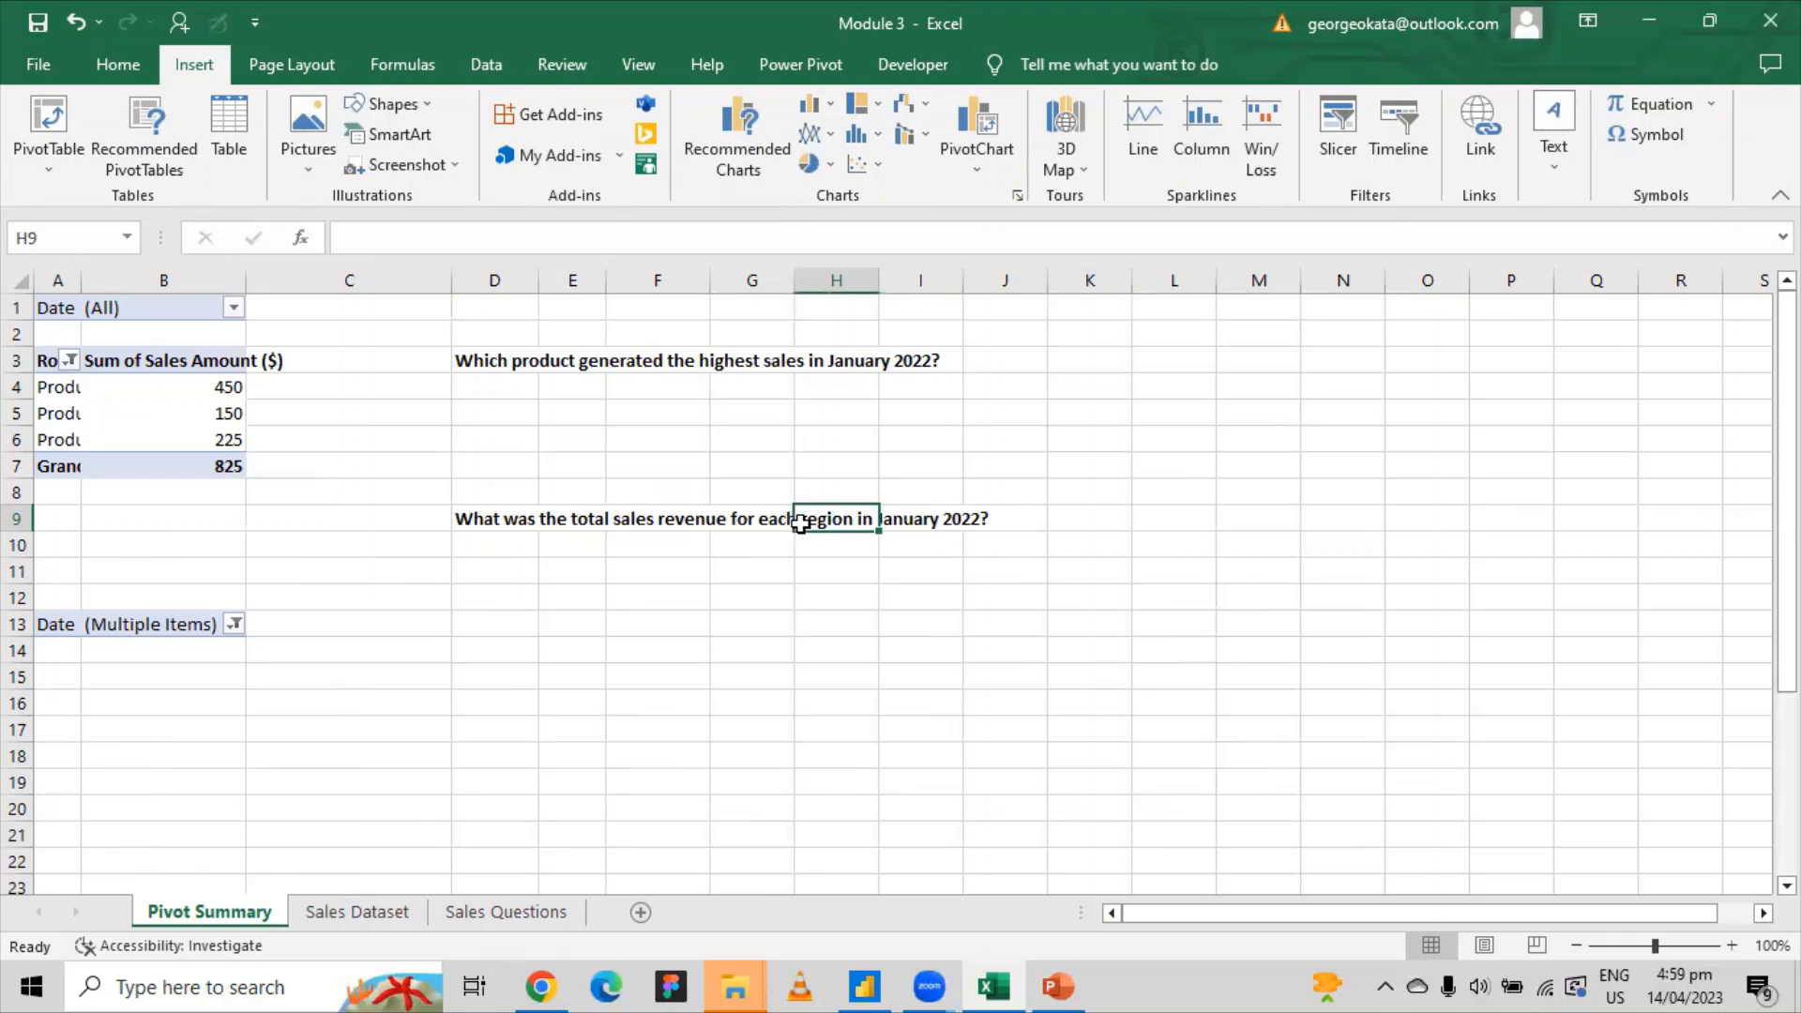
Add Region as the column field of the lower PivotTable and include South and West alongside East in its filter.
click(113, 630)
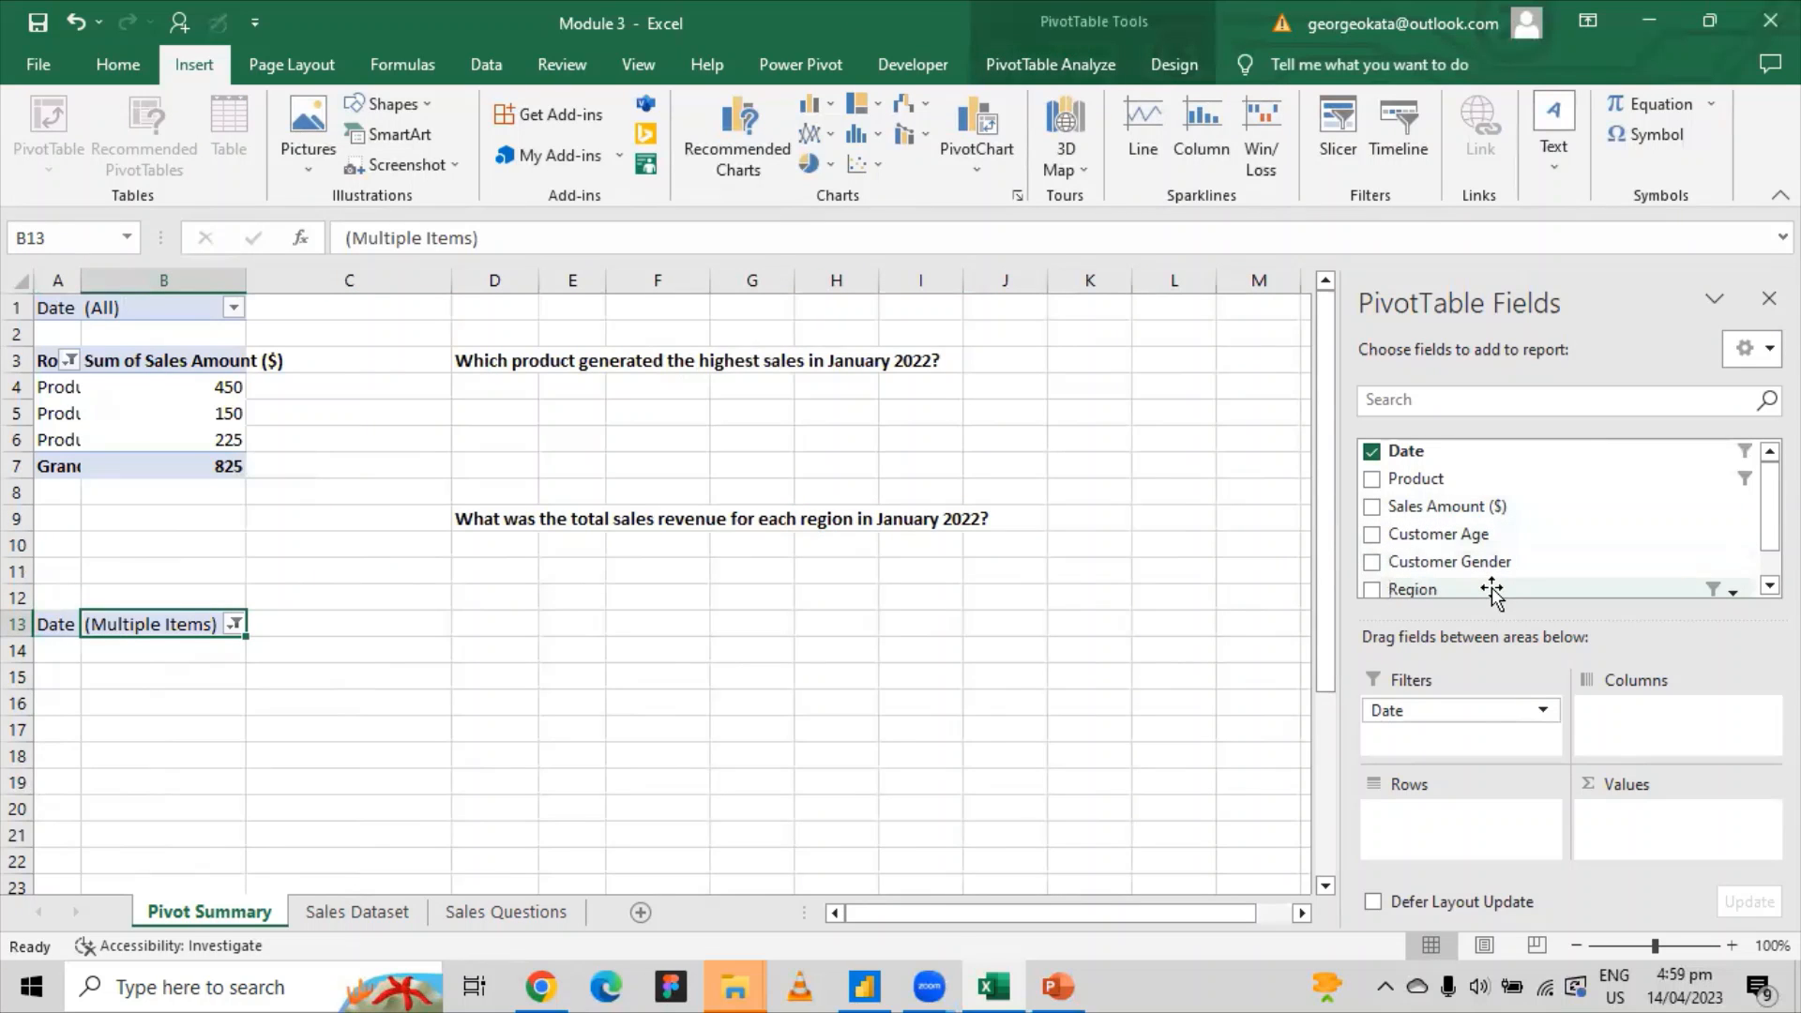
drag(1491, 590, 1647, 736)
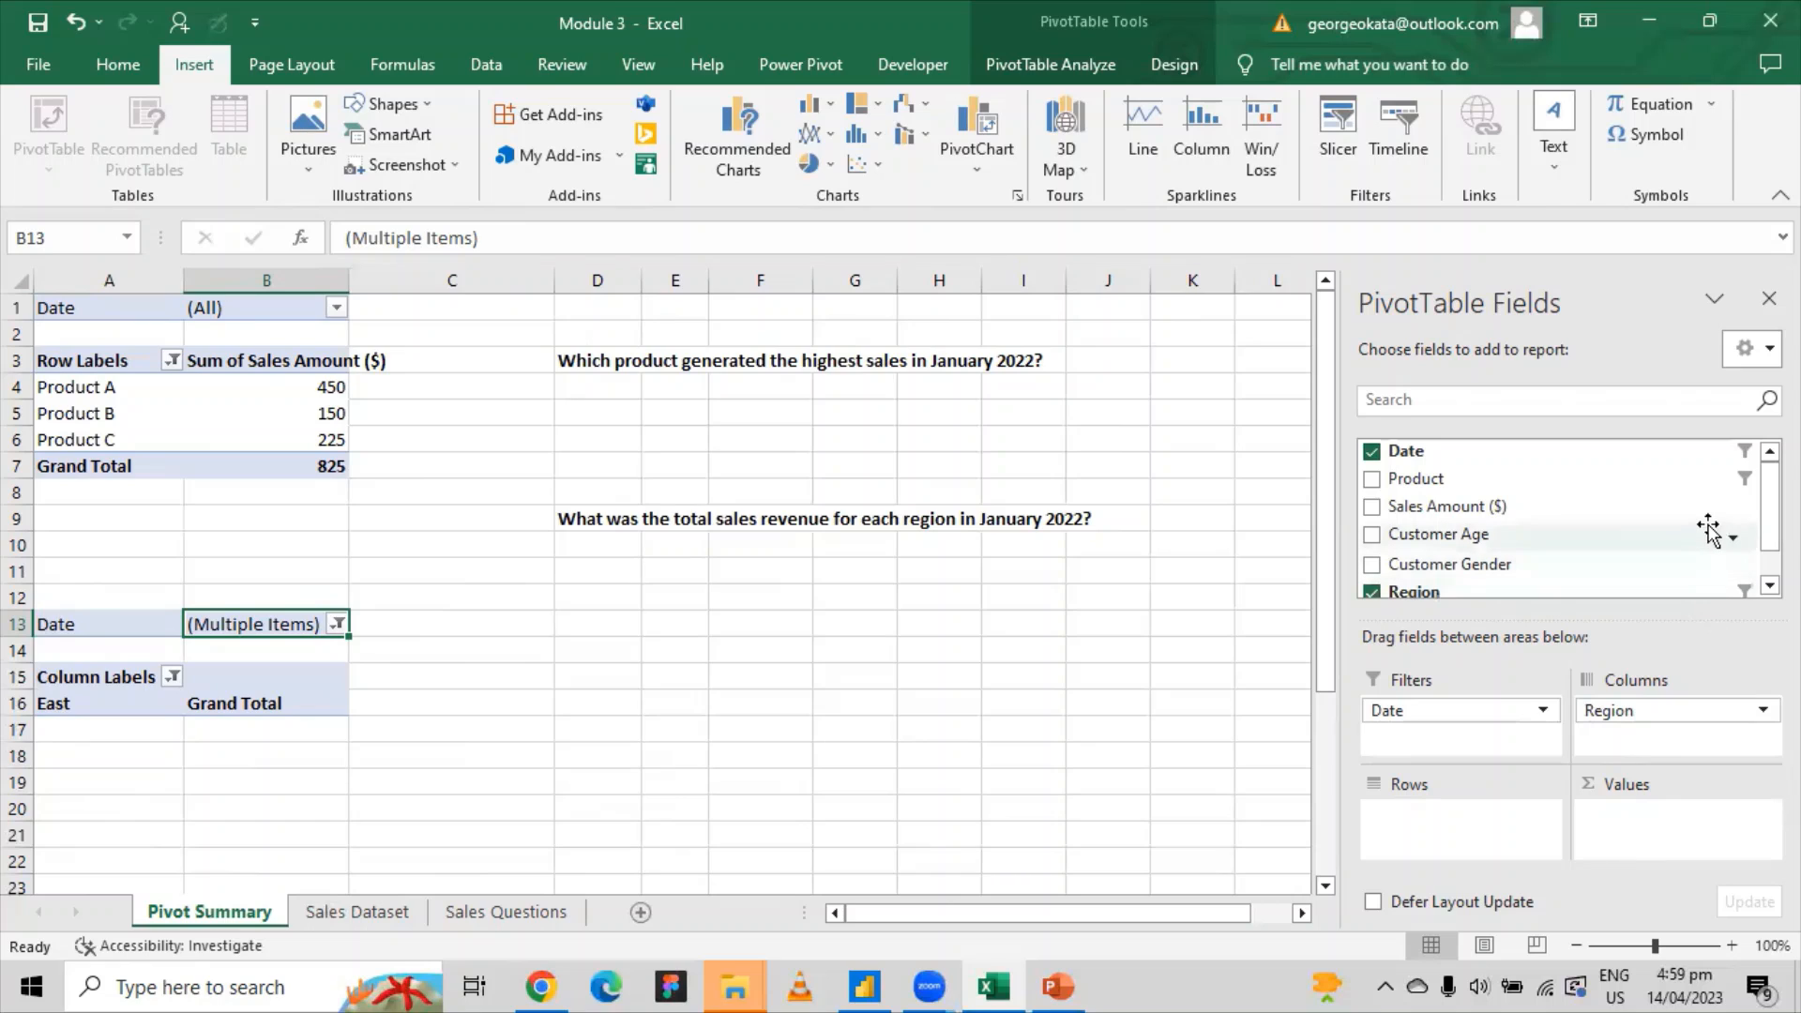
scroll(1709, 530, down, 1)
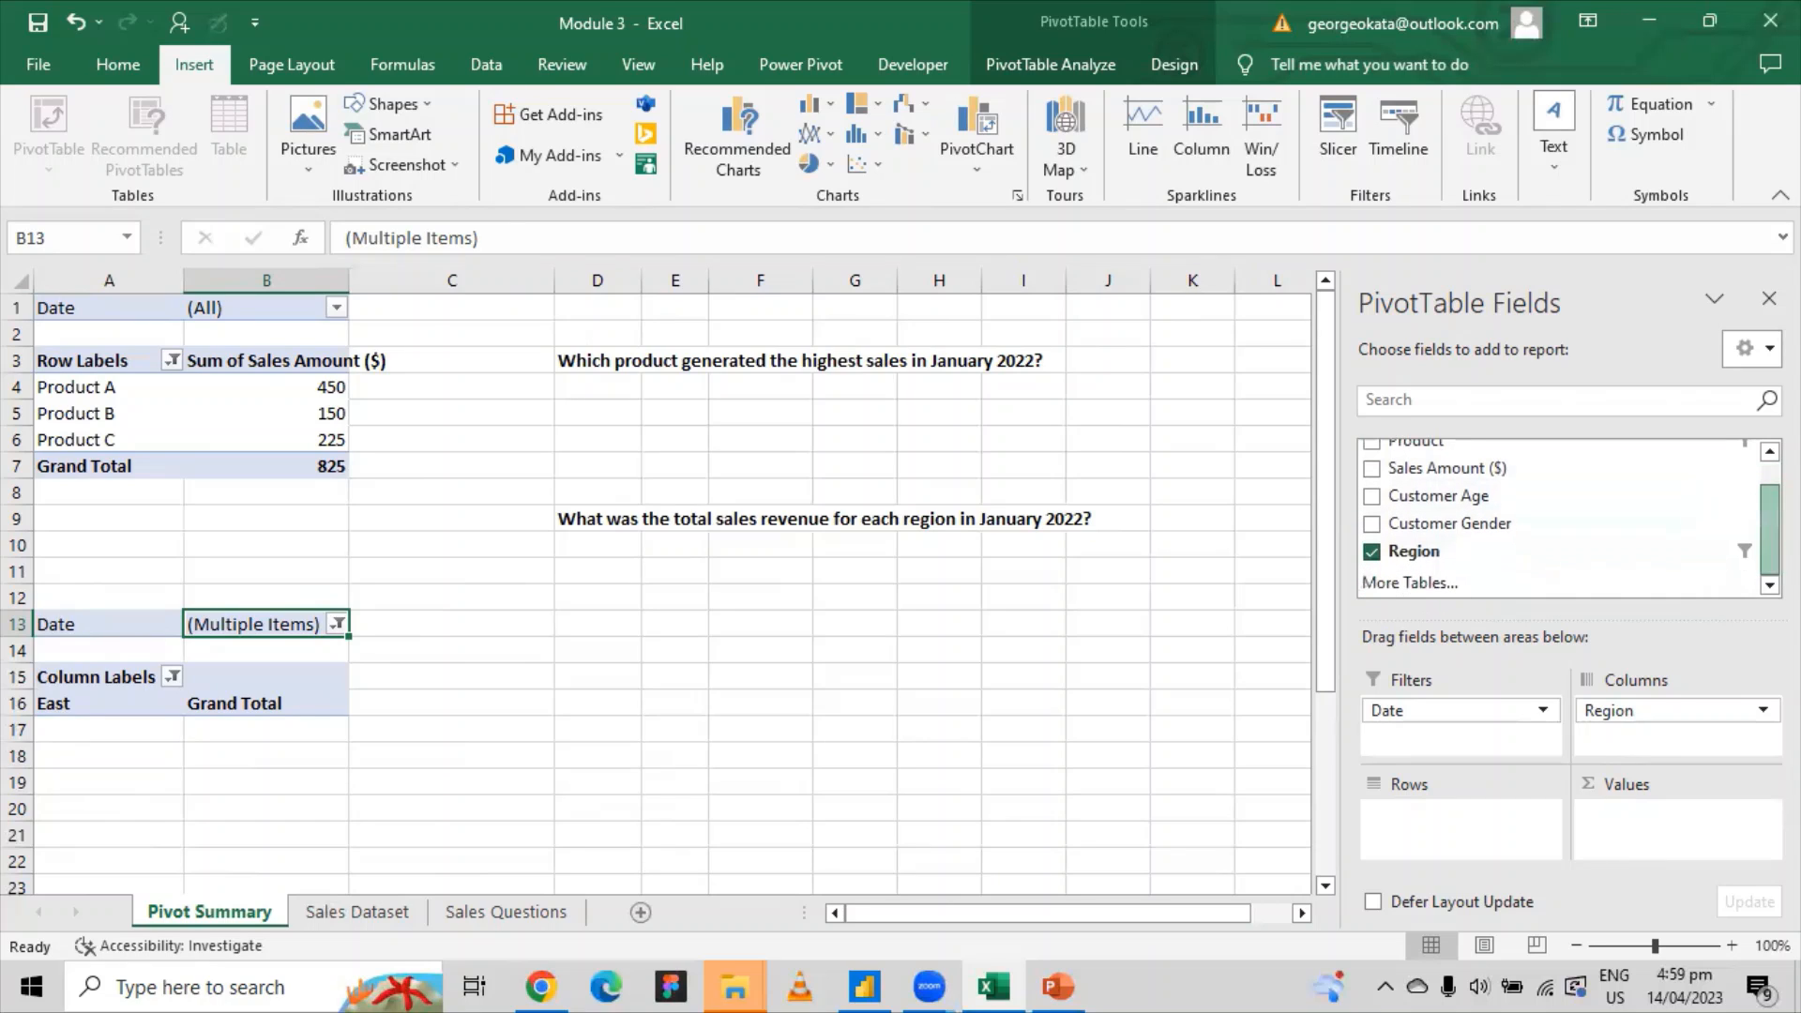
click(173, 677)
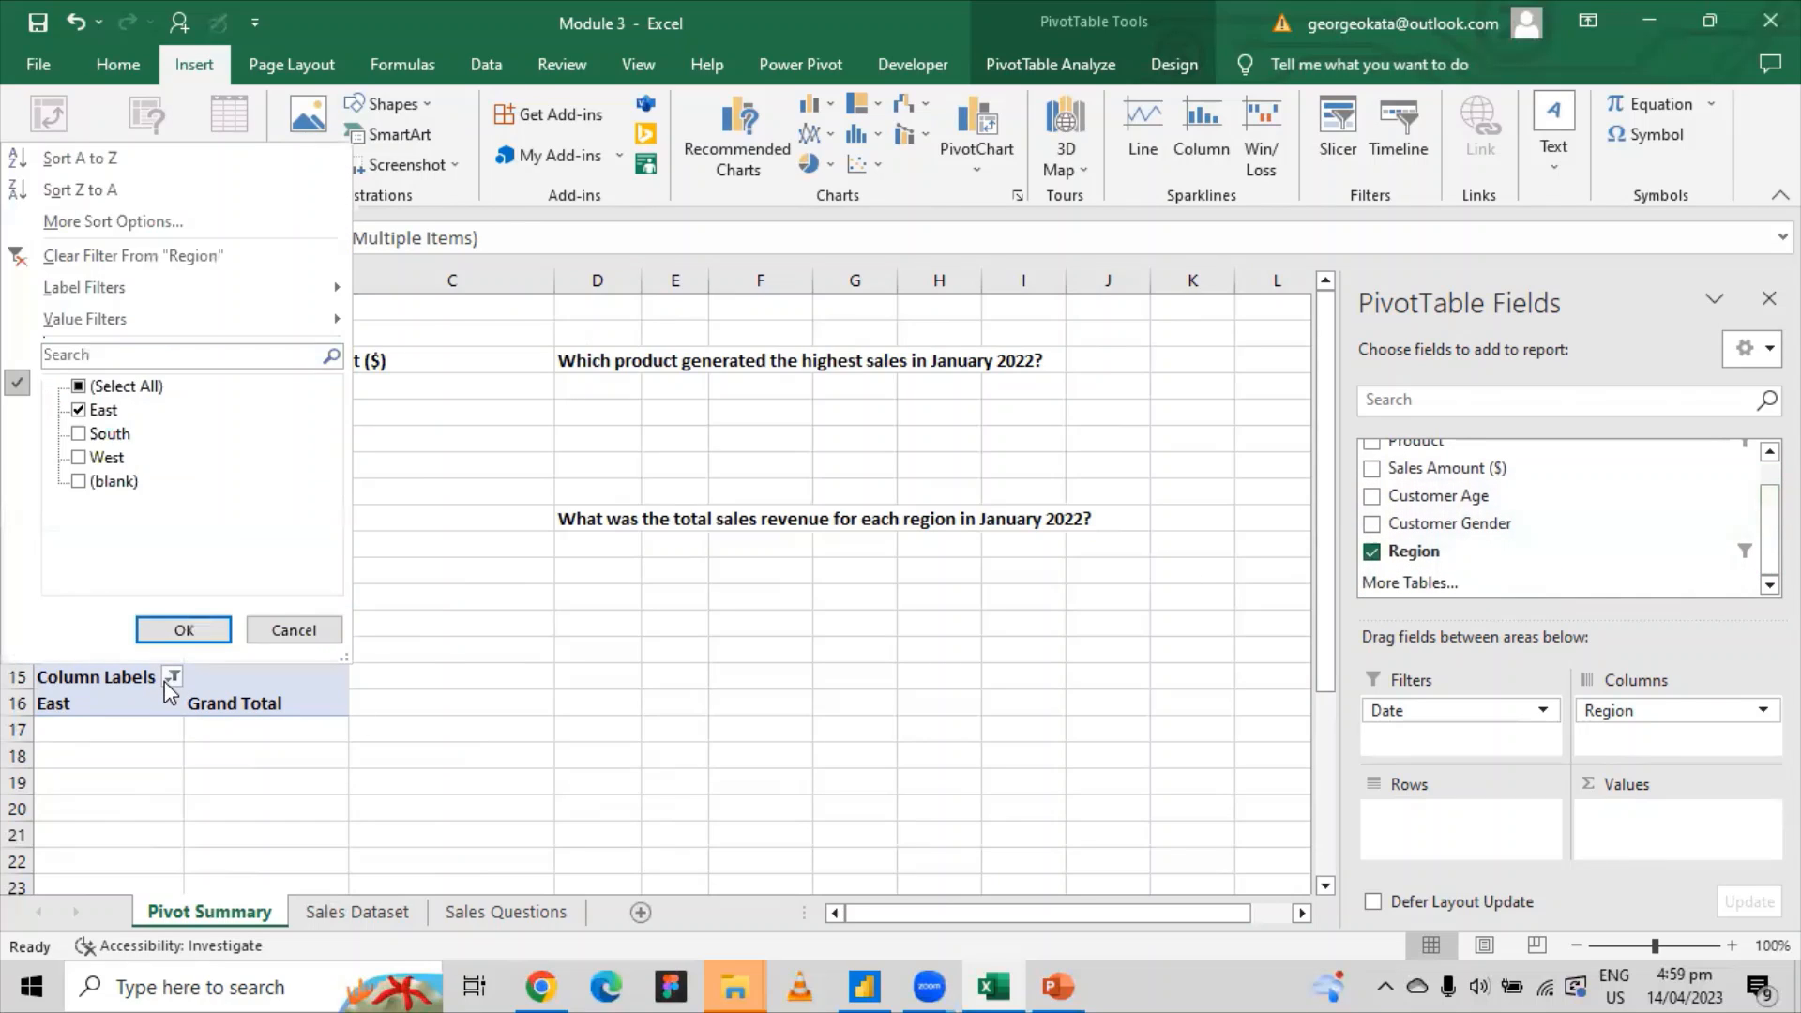
click(81, 437)
click(79, 460)
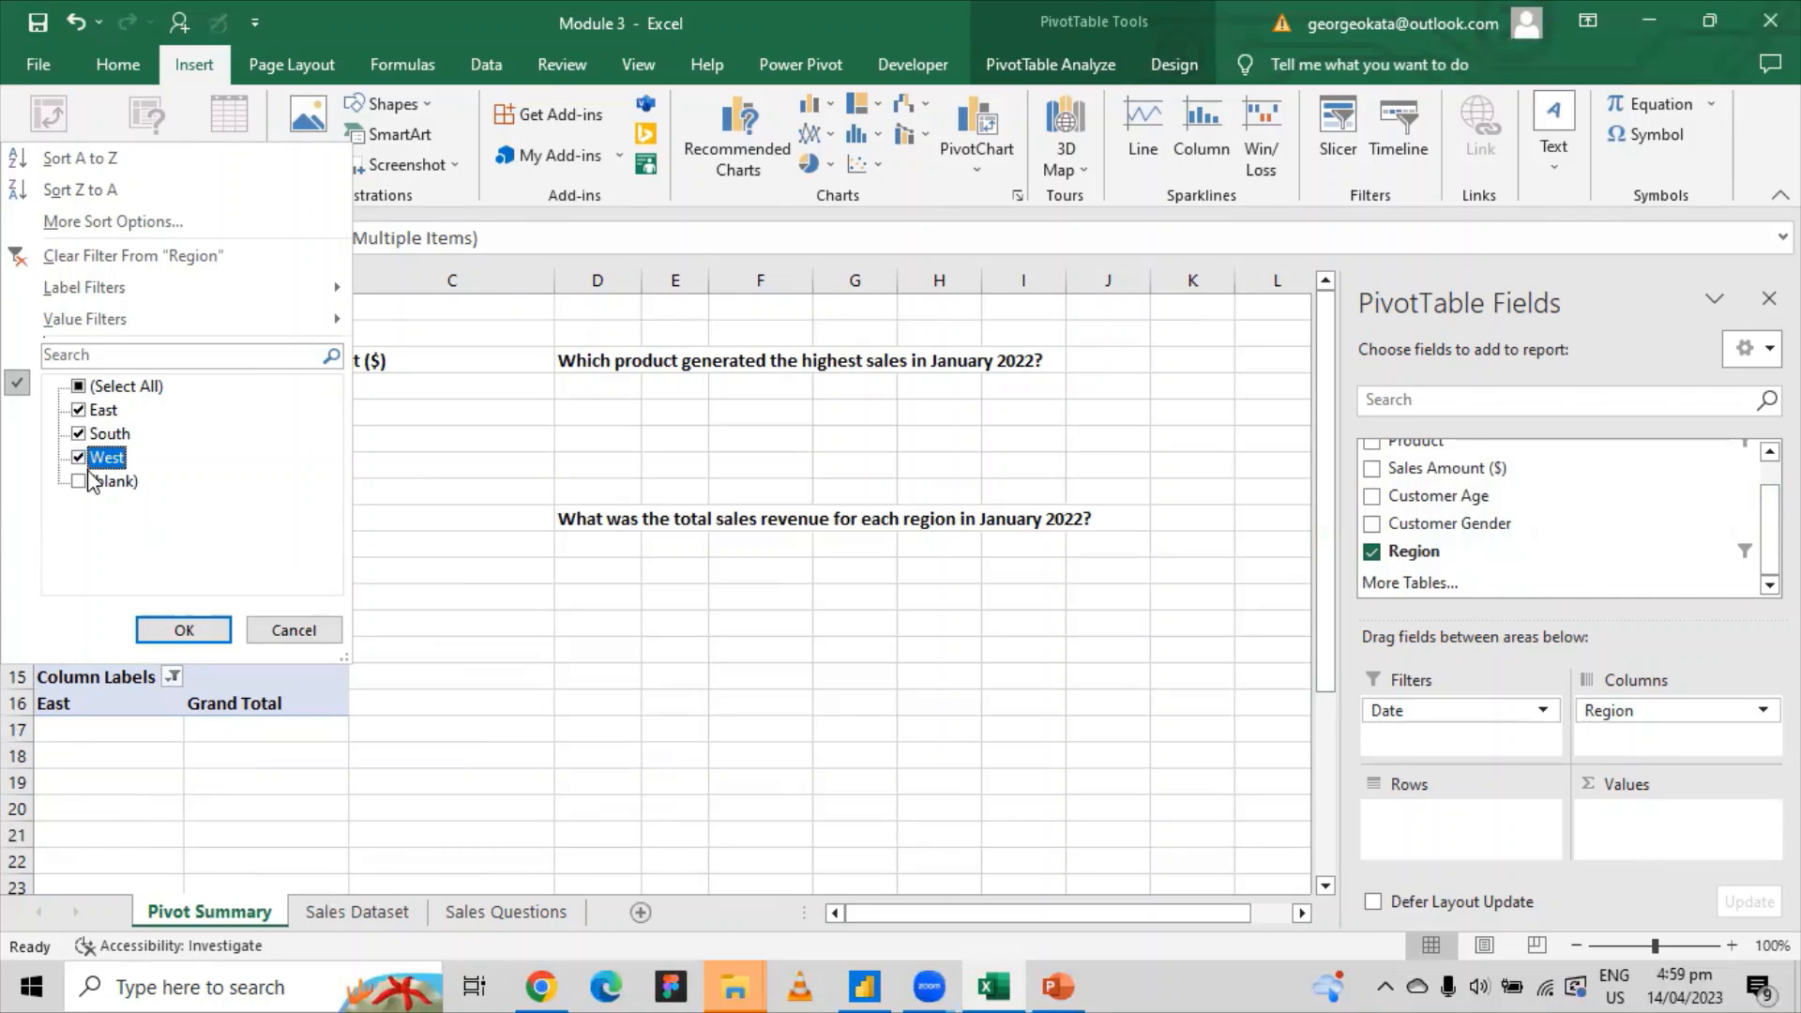
click(183, 631)
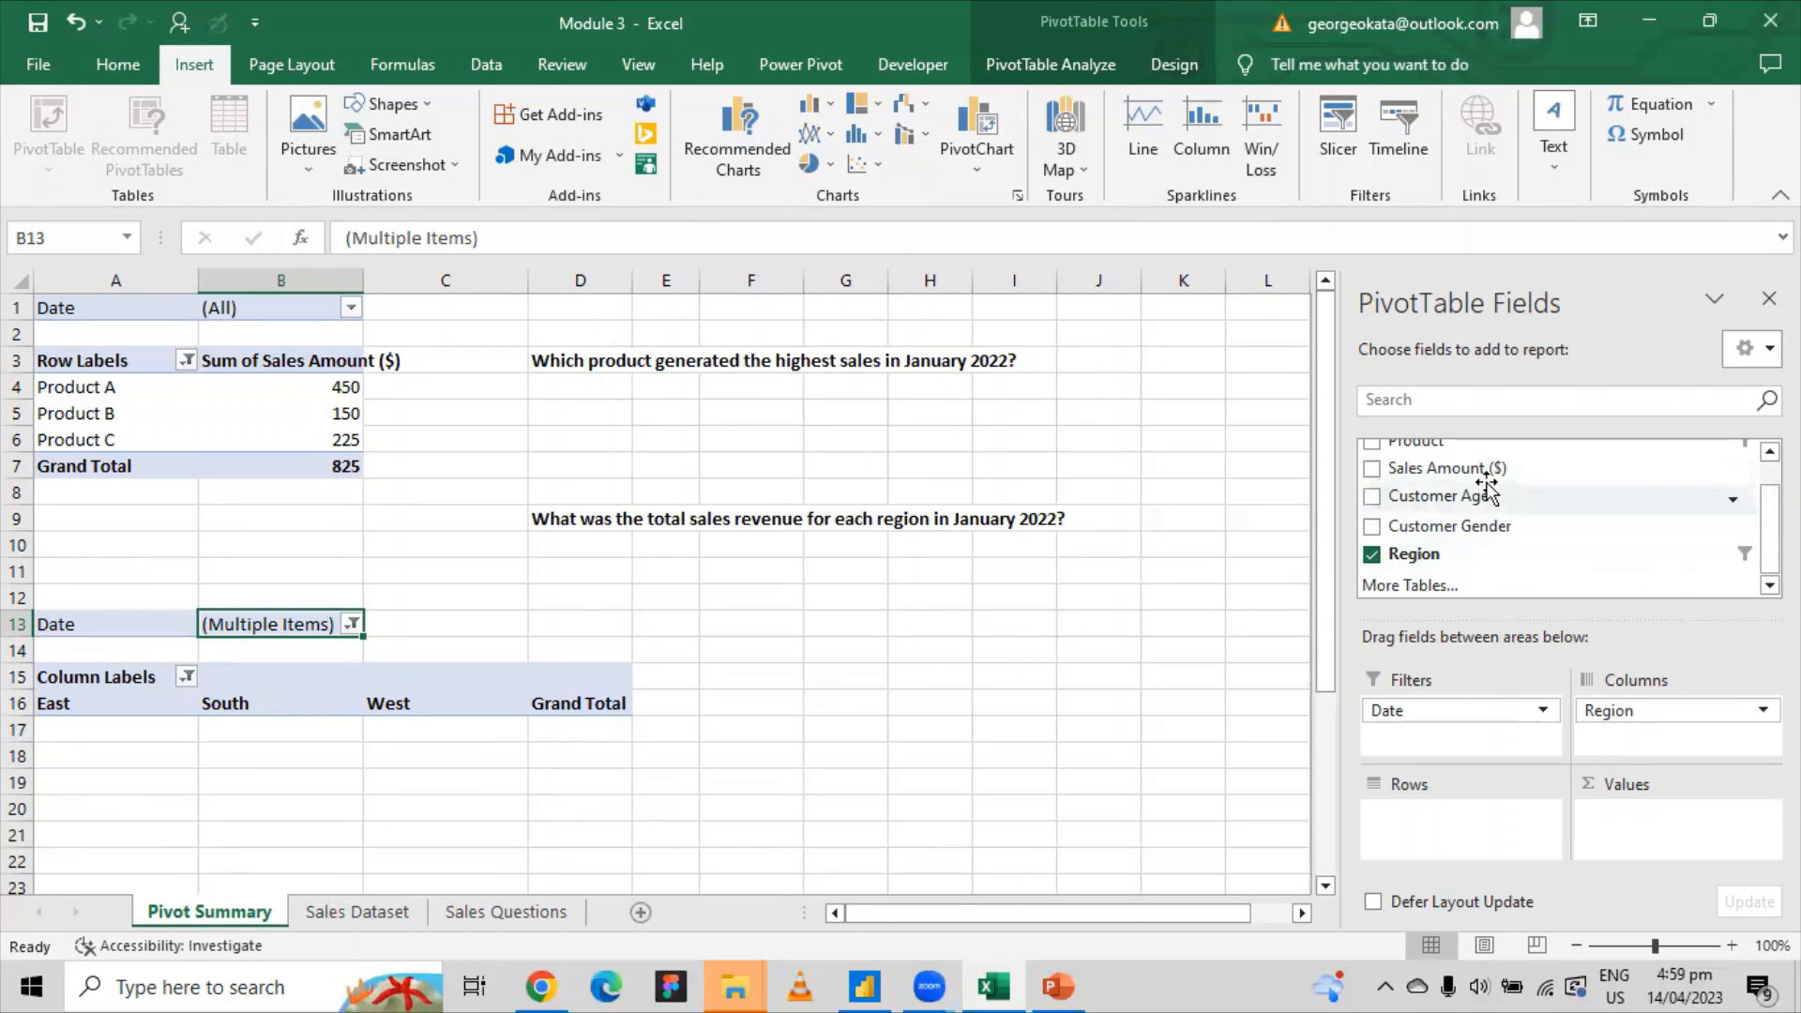
Add Sales Amount ($) as the summed value of the lower PivotTable and move Region from columns to rows.
drag(1488, 469, 1647, 839)
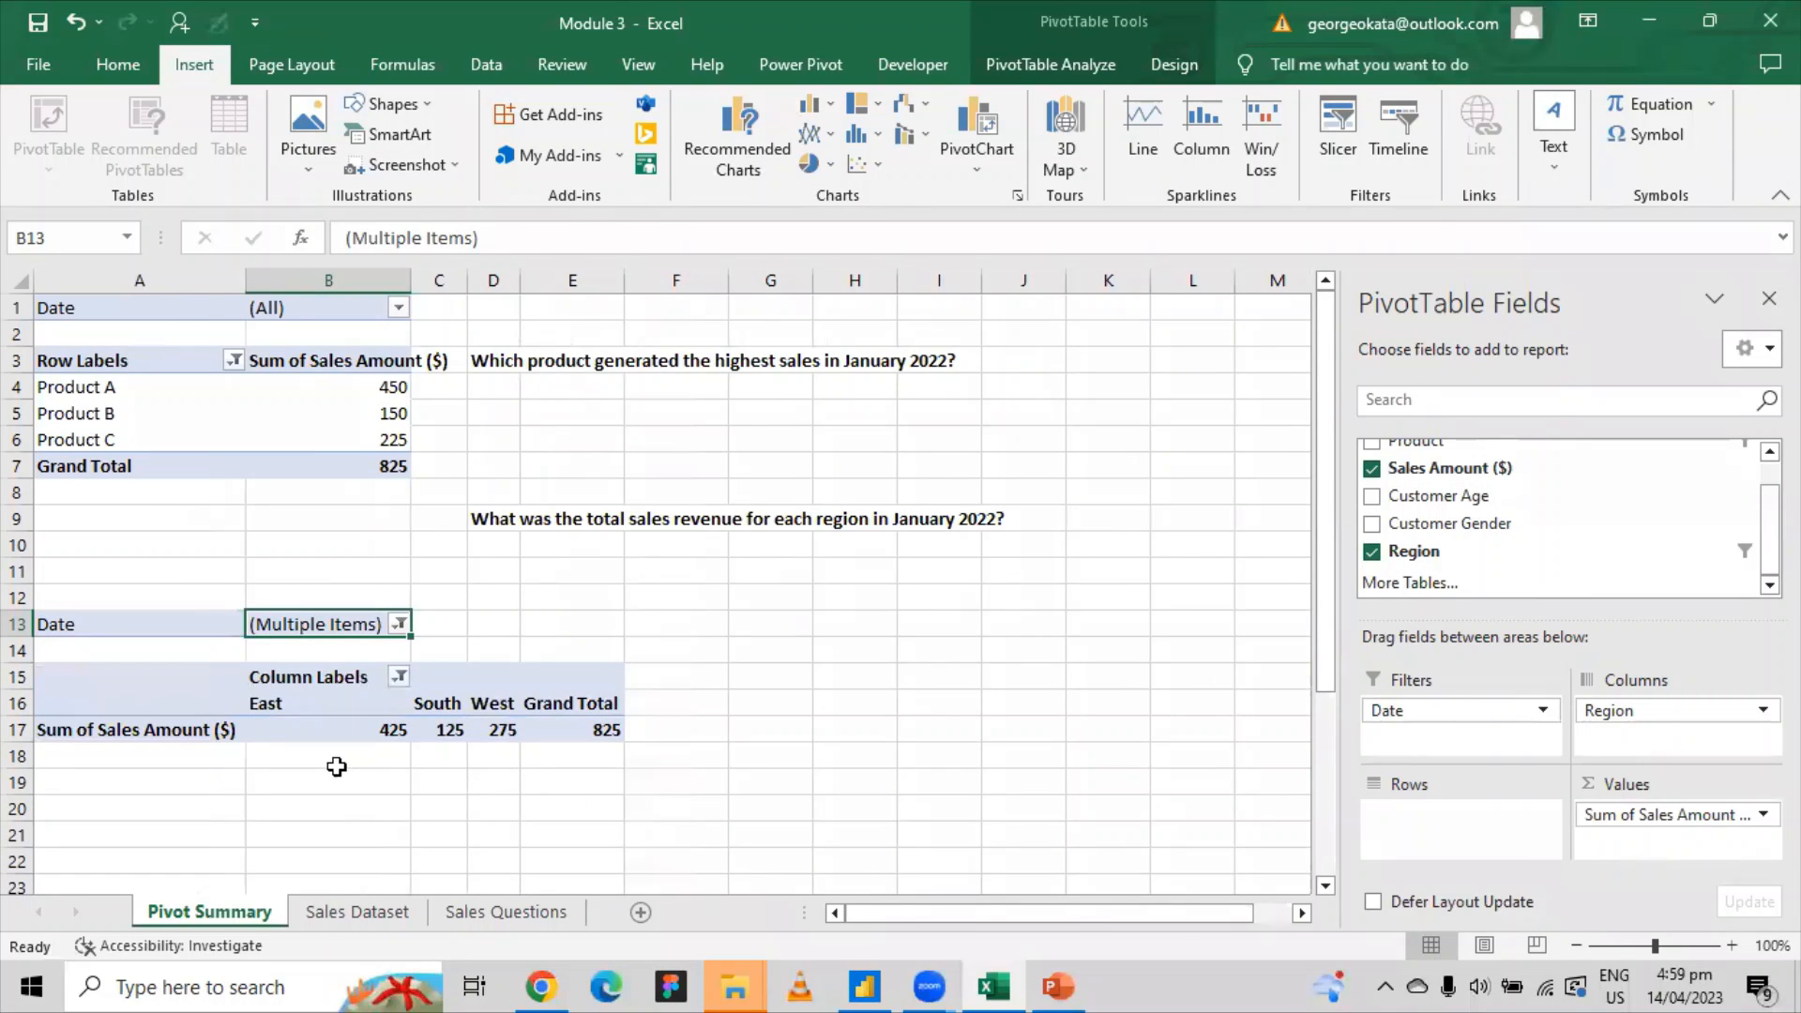
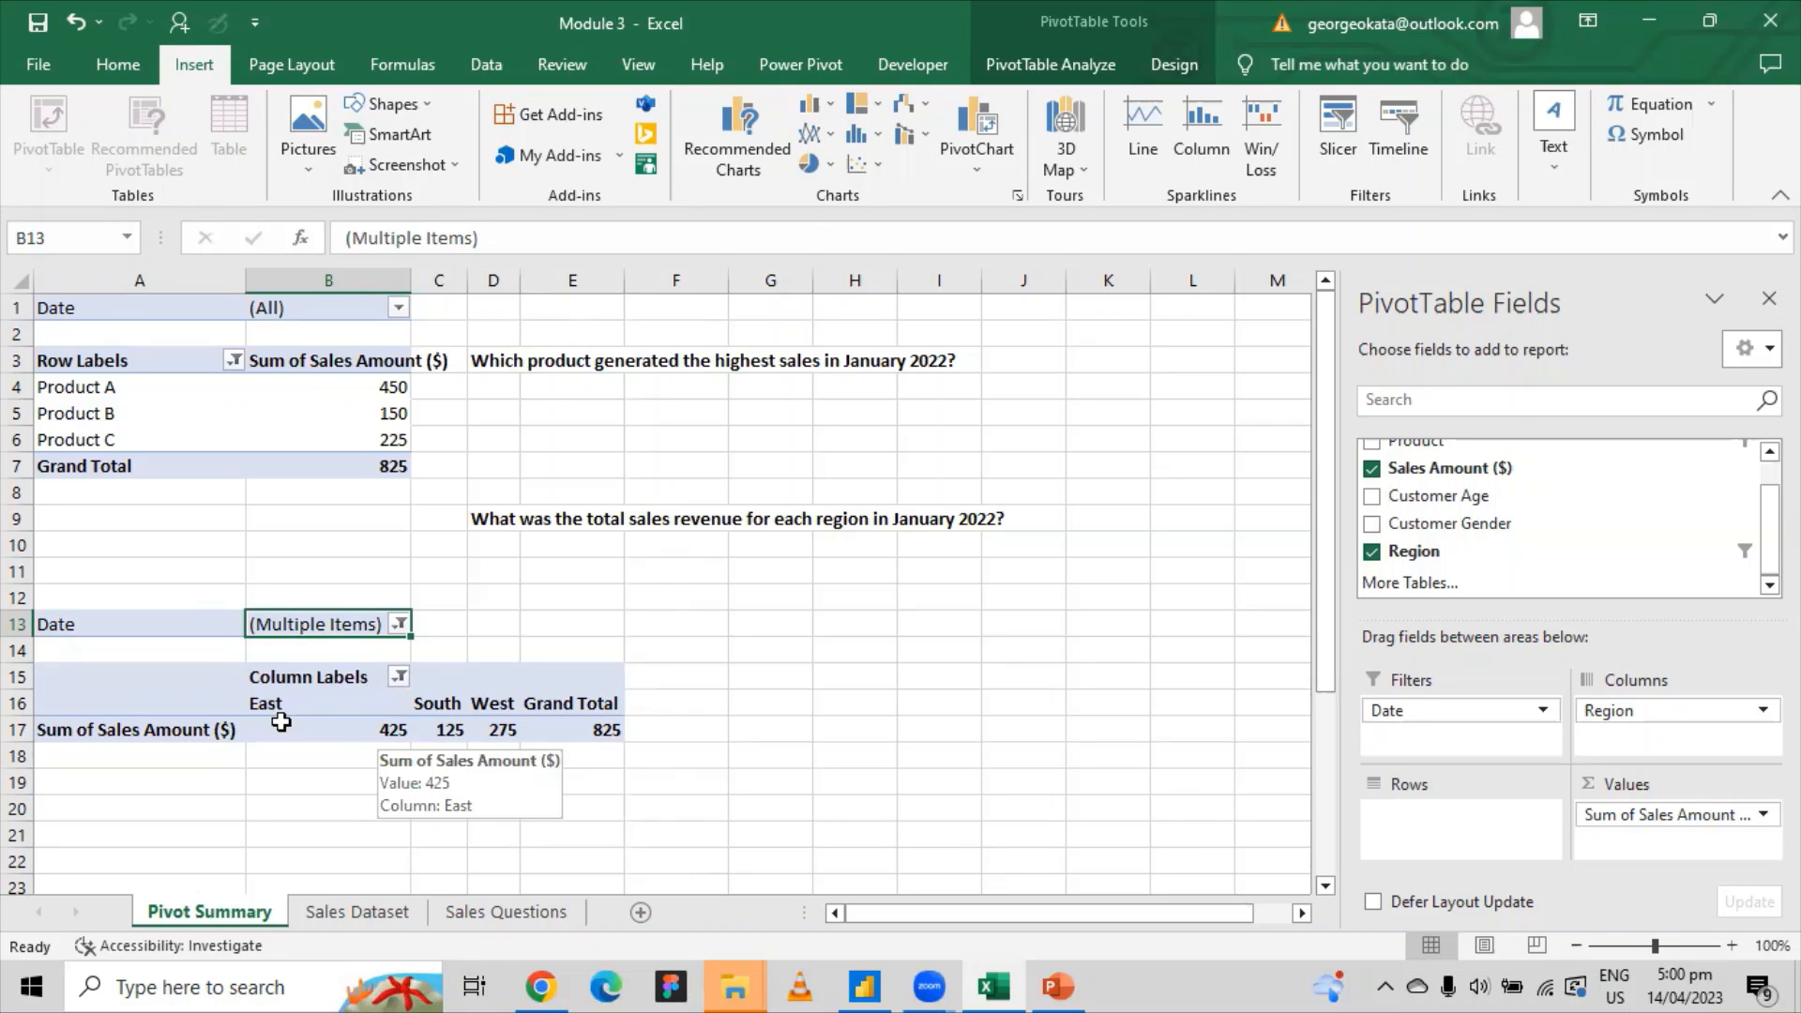
click(515, 730)
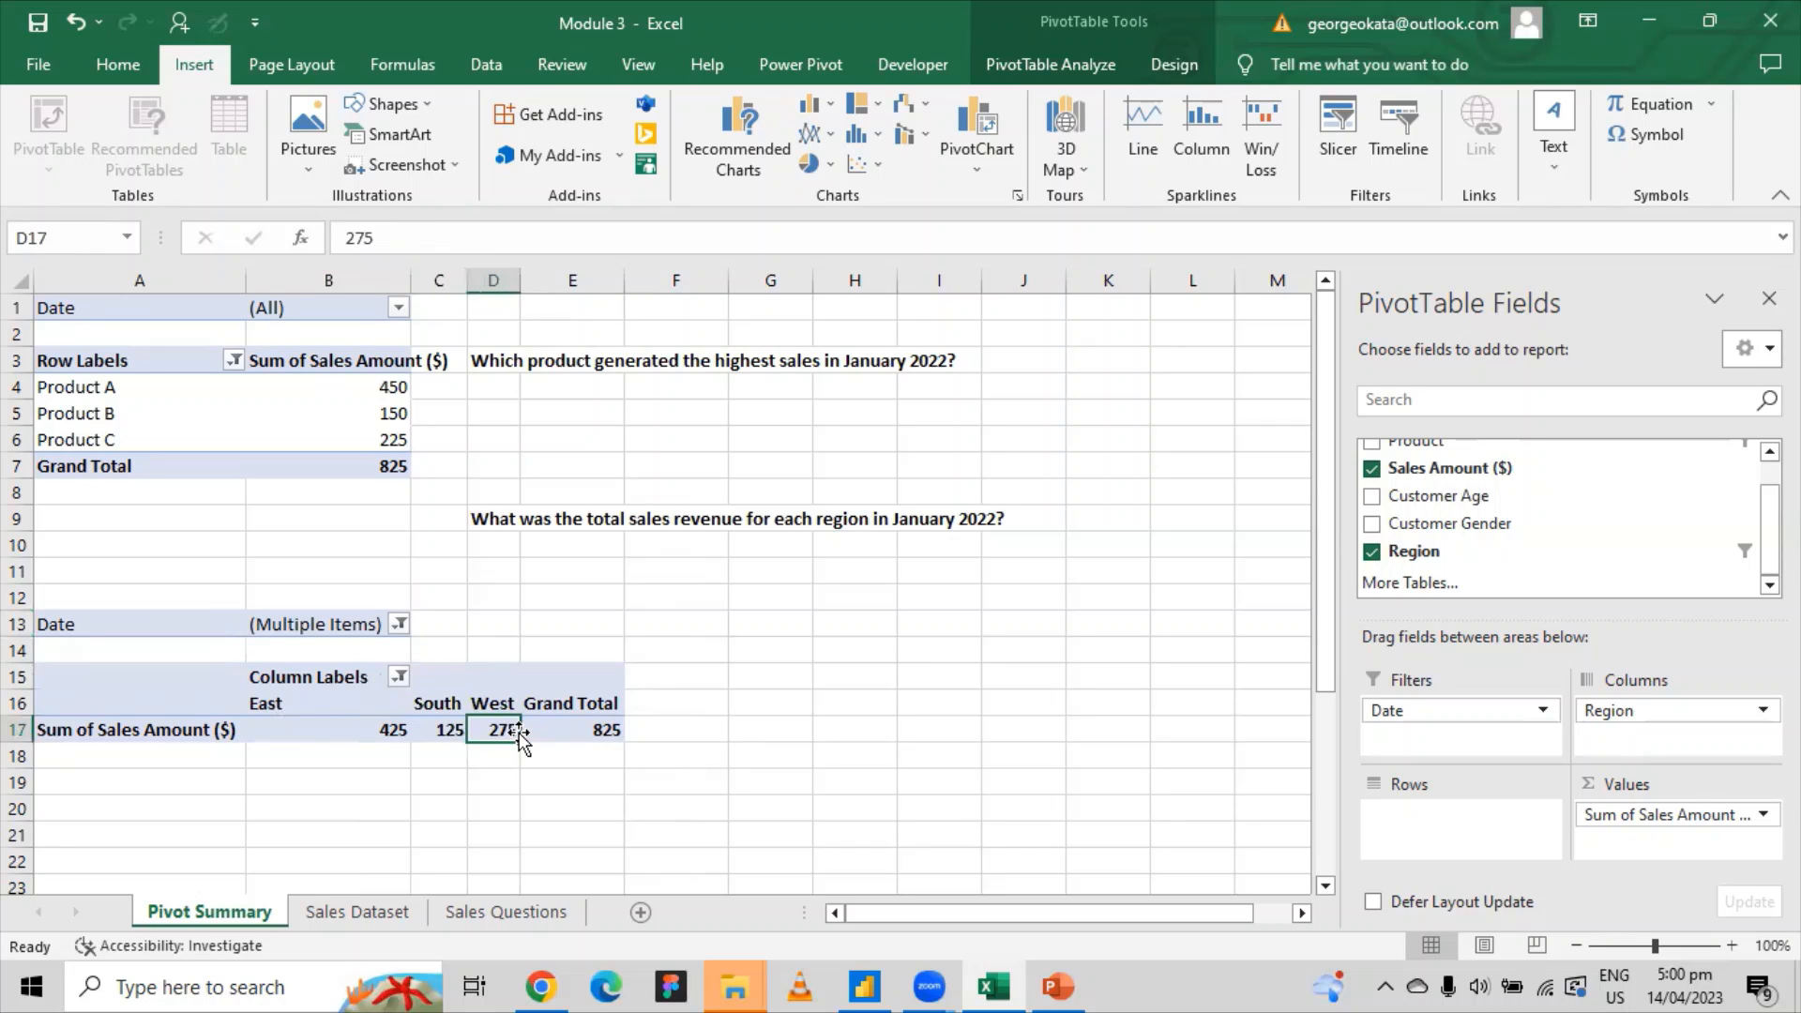
click(441, 733)
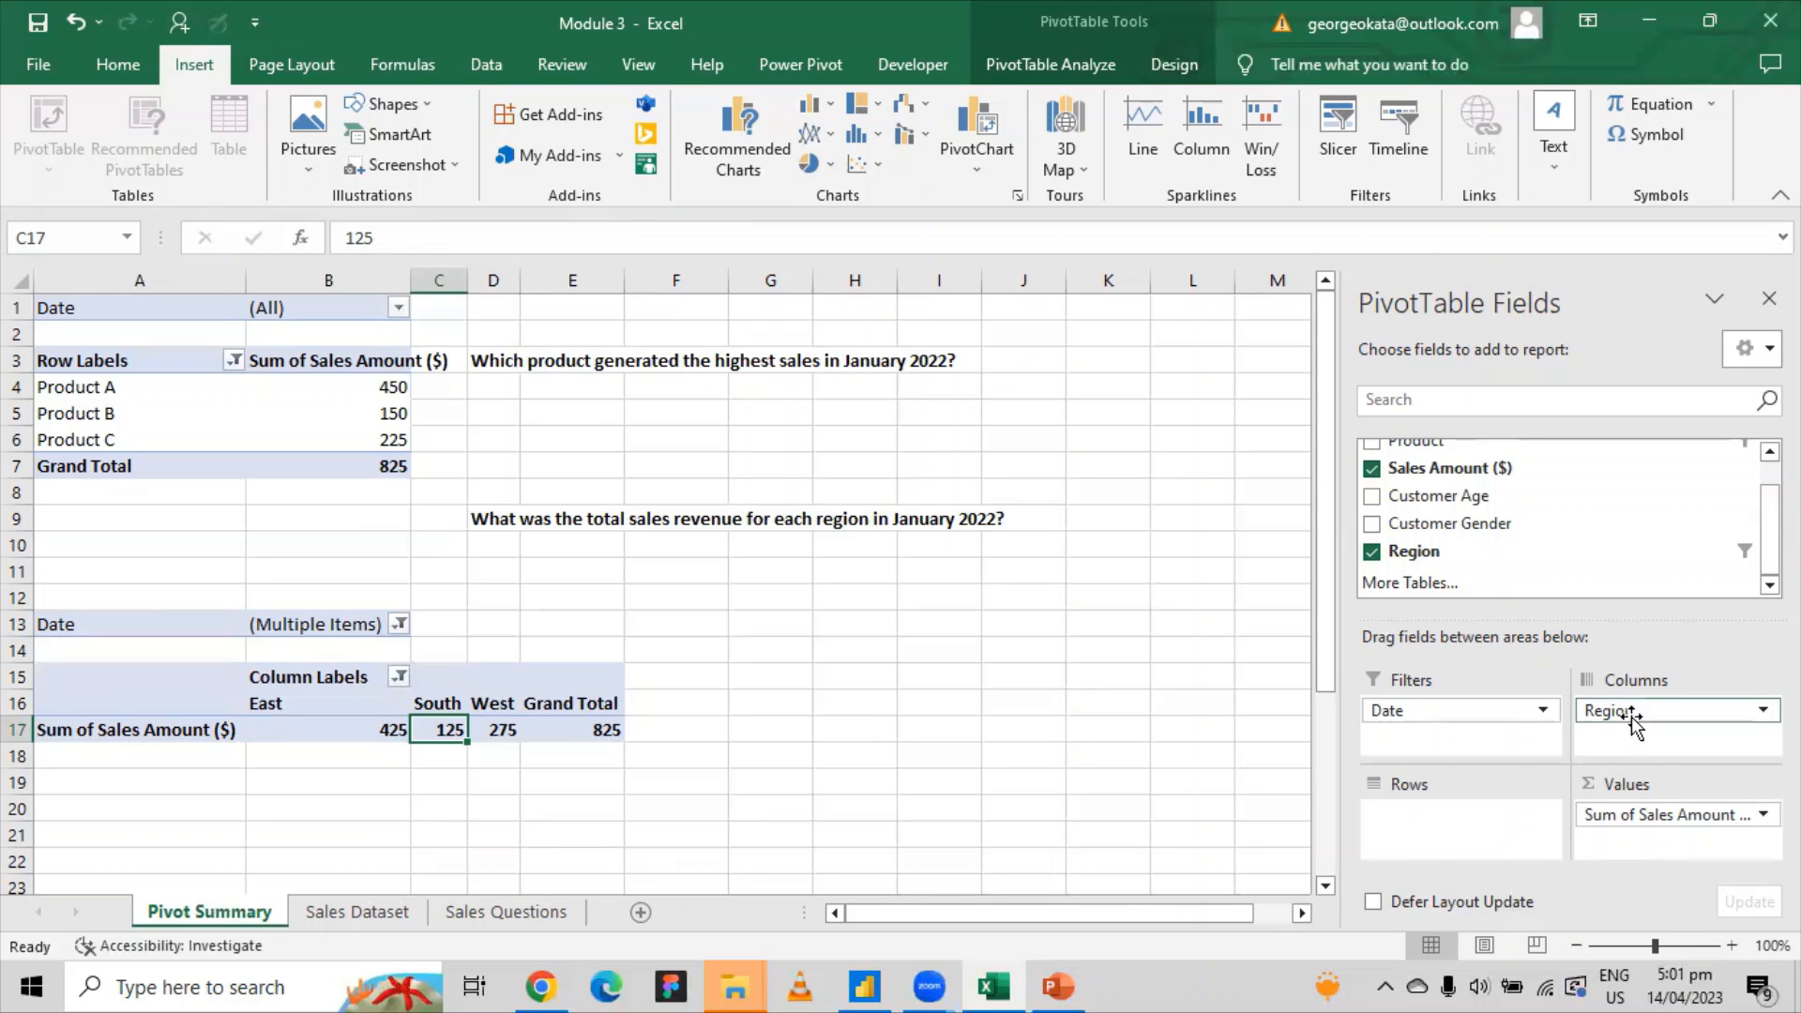
drag(1630, 711, 1460, 838)
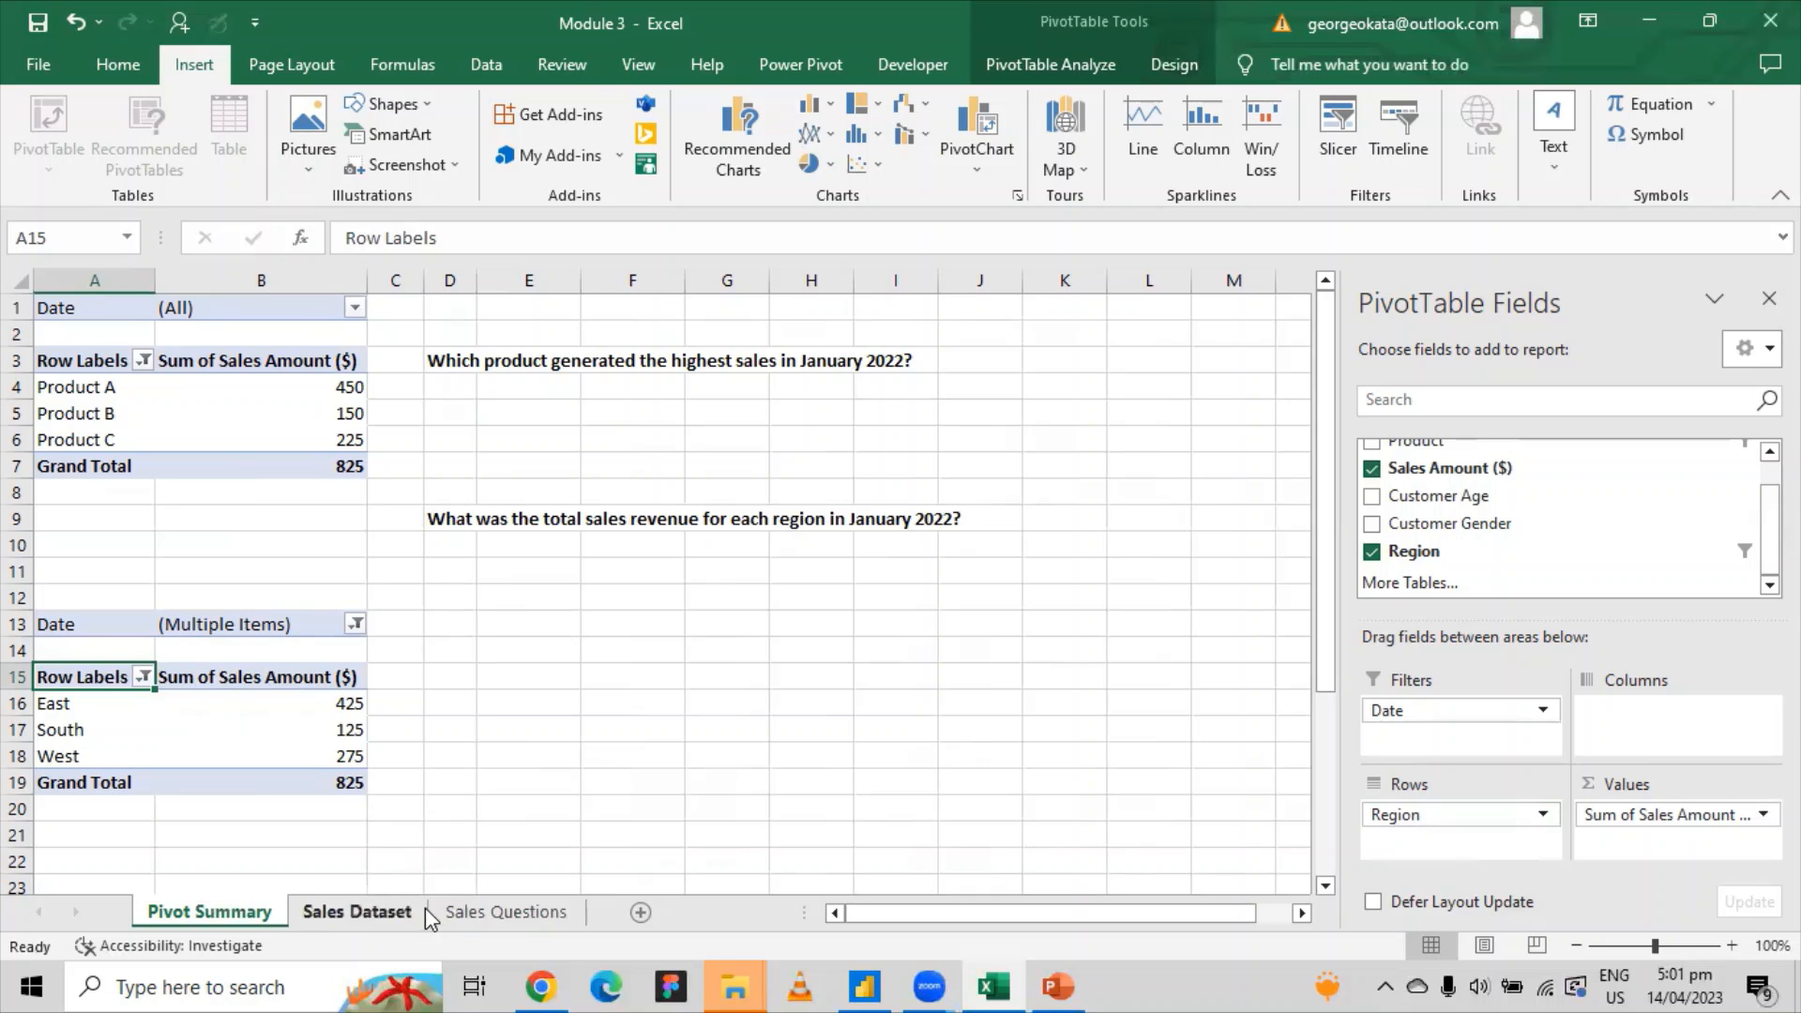
Copy the text of question 3 in A3 of the Sales Questions sheet, leaving out its number.
click(458, 913)
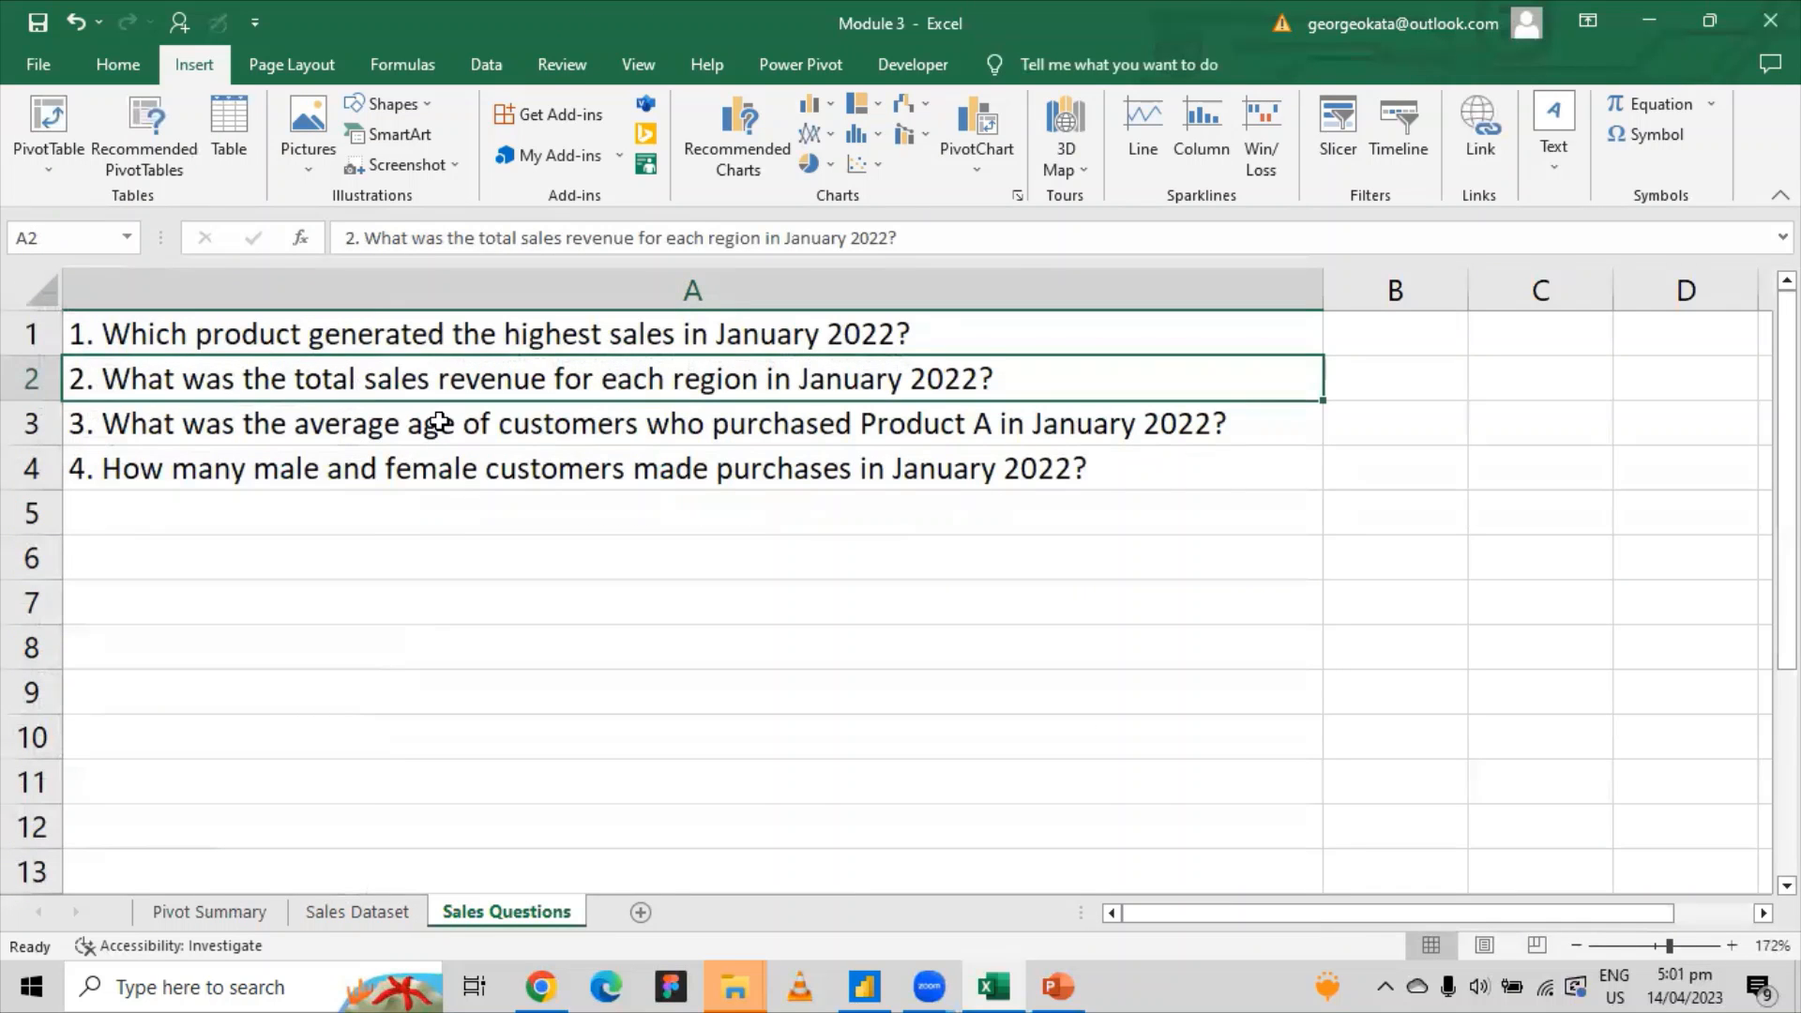
click(439, 423)
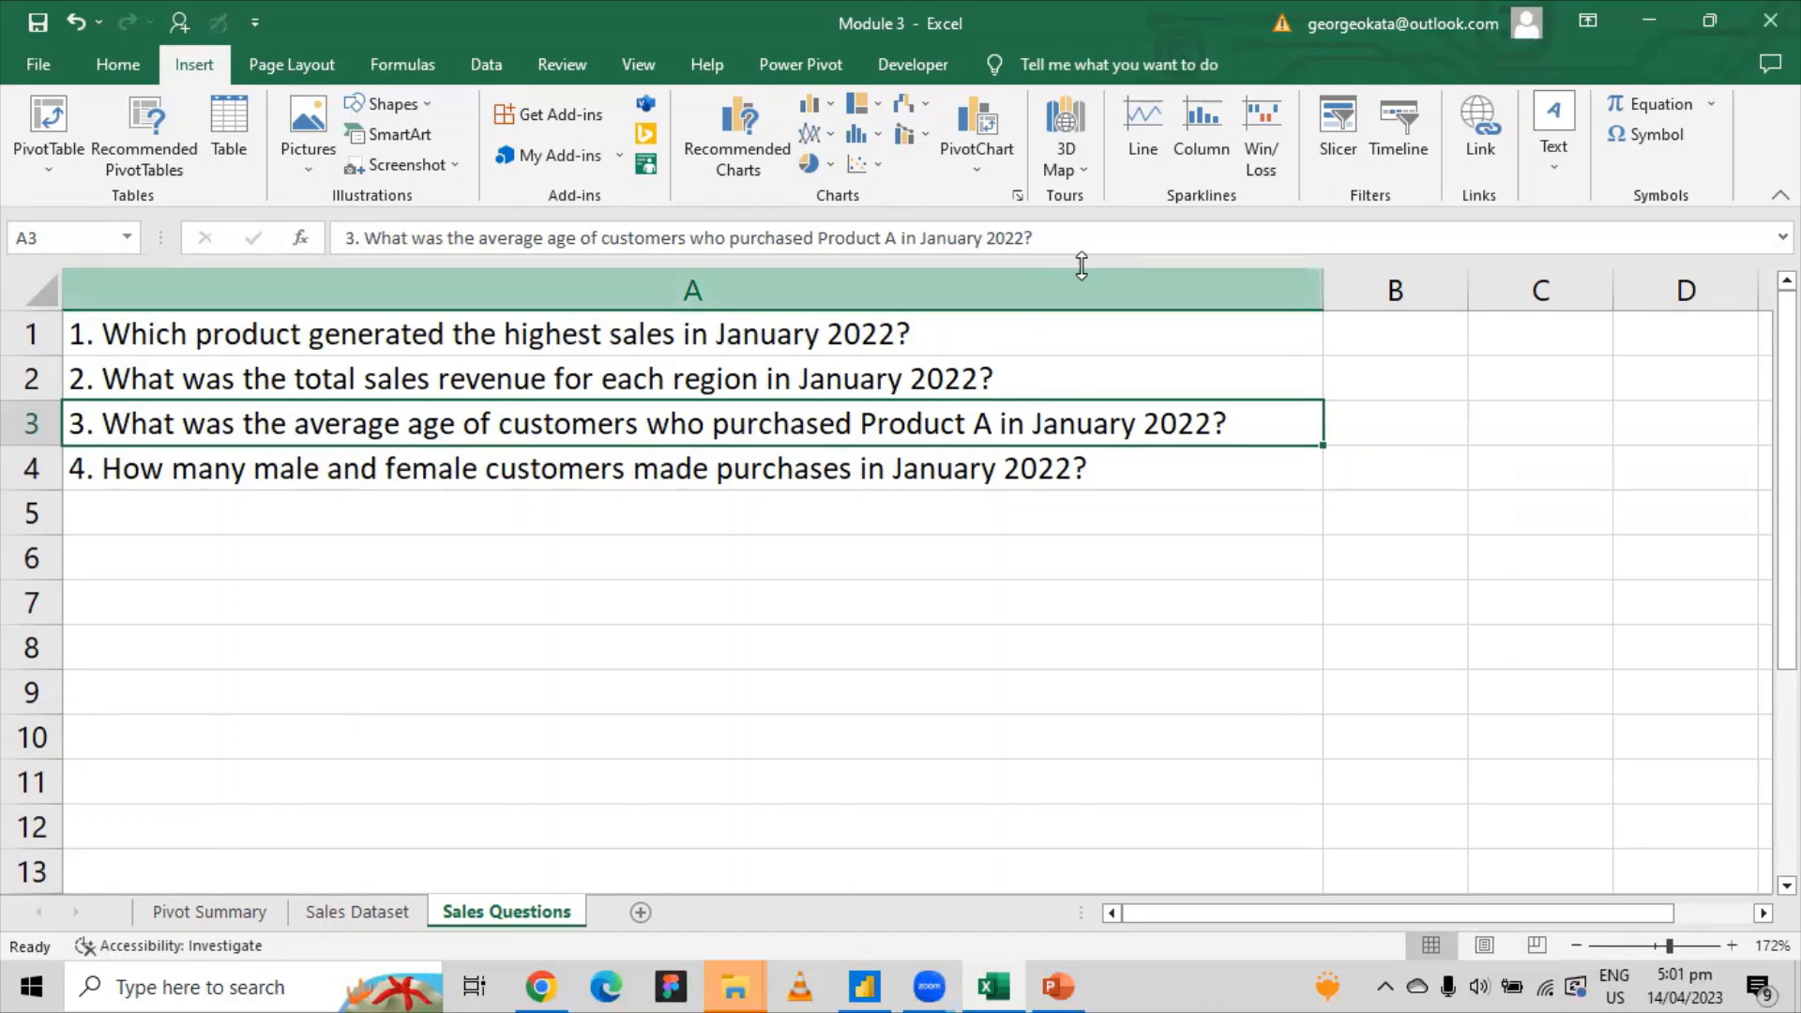
drag(1078, 227, 373, 234)
key(ctrl+c)
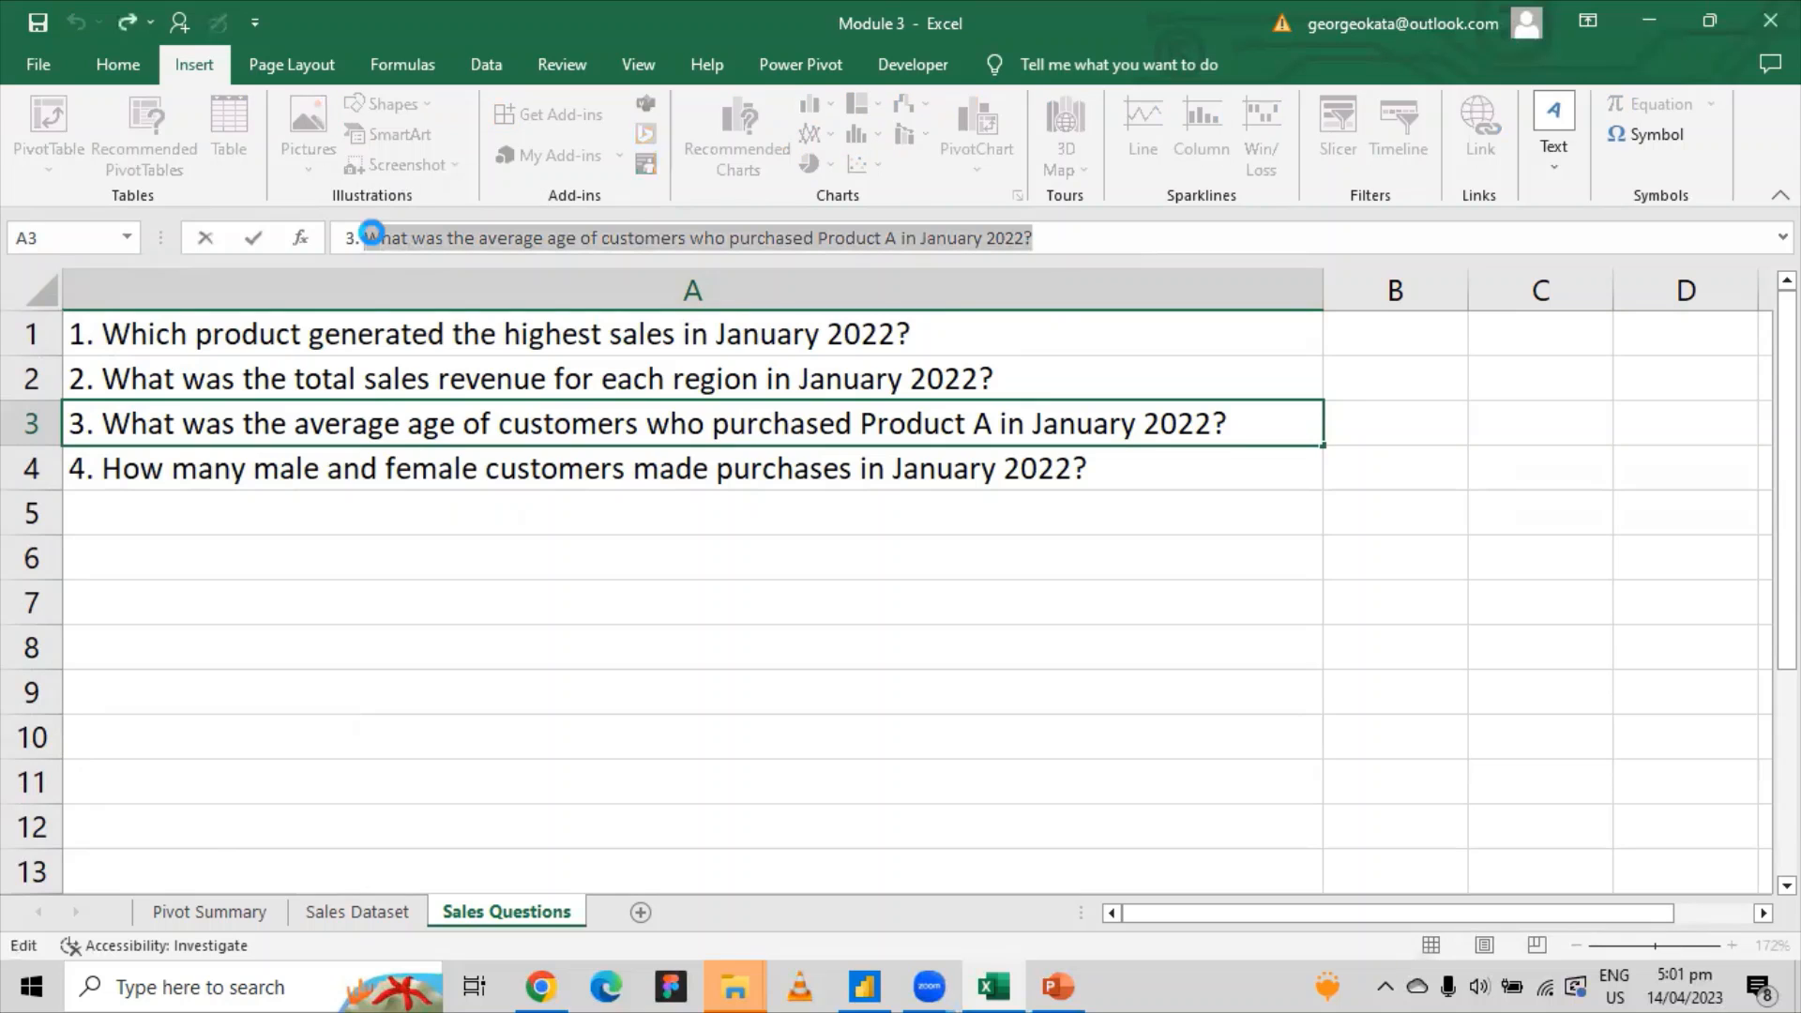
Paste the copied question about the average age of Product A customers into F21 of the Pivot Summary sheet.
click(246, 923)
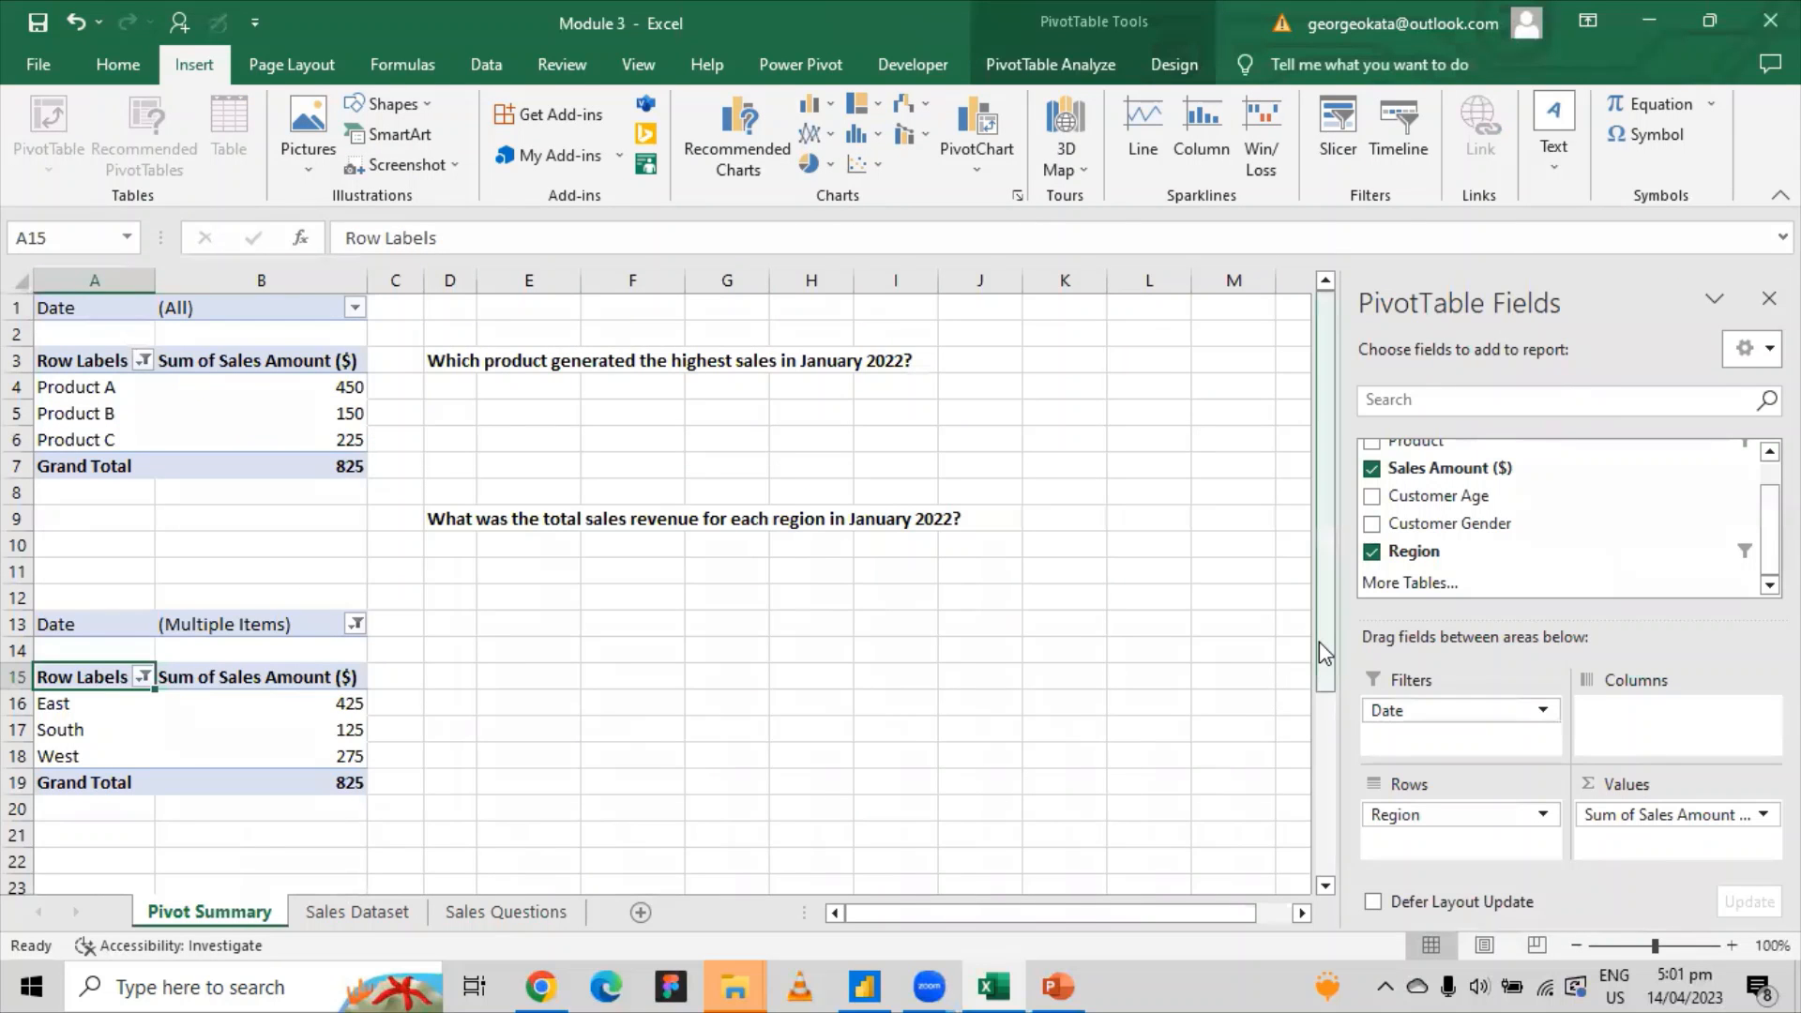
drag(1326, 657, 1325, 681)
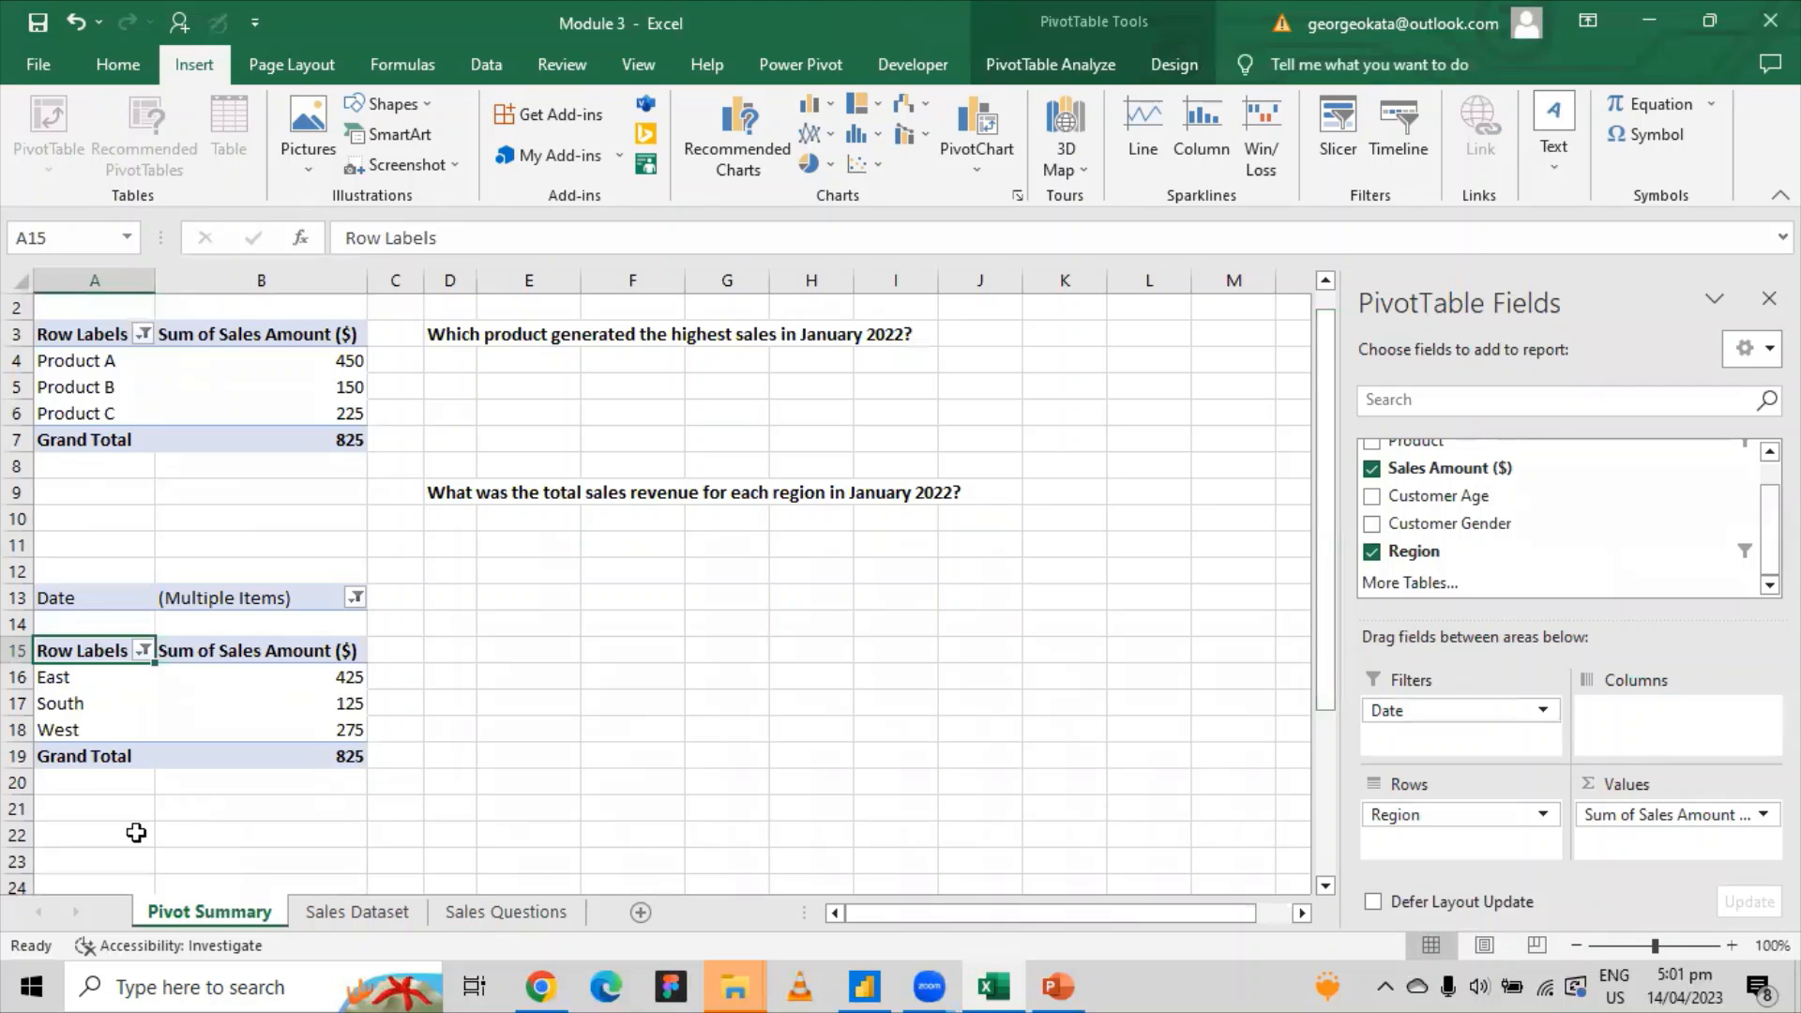
click(111, 858)
right_click(112, 858)
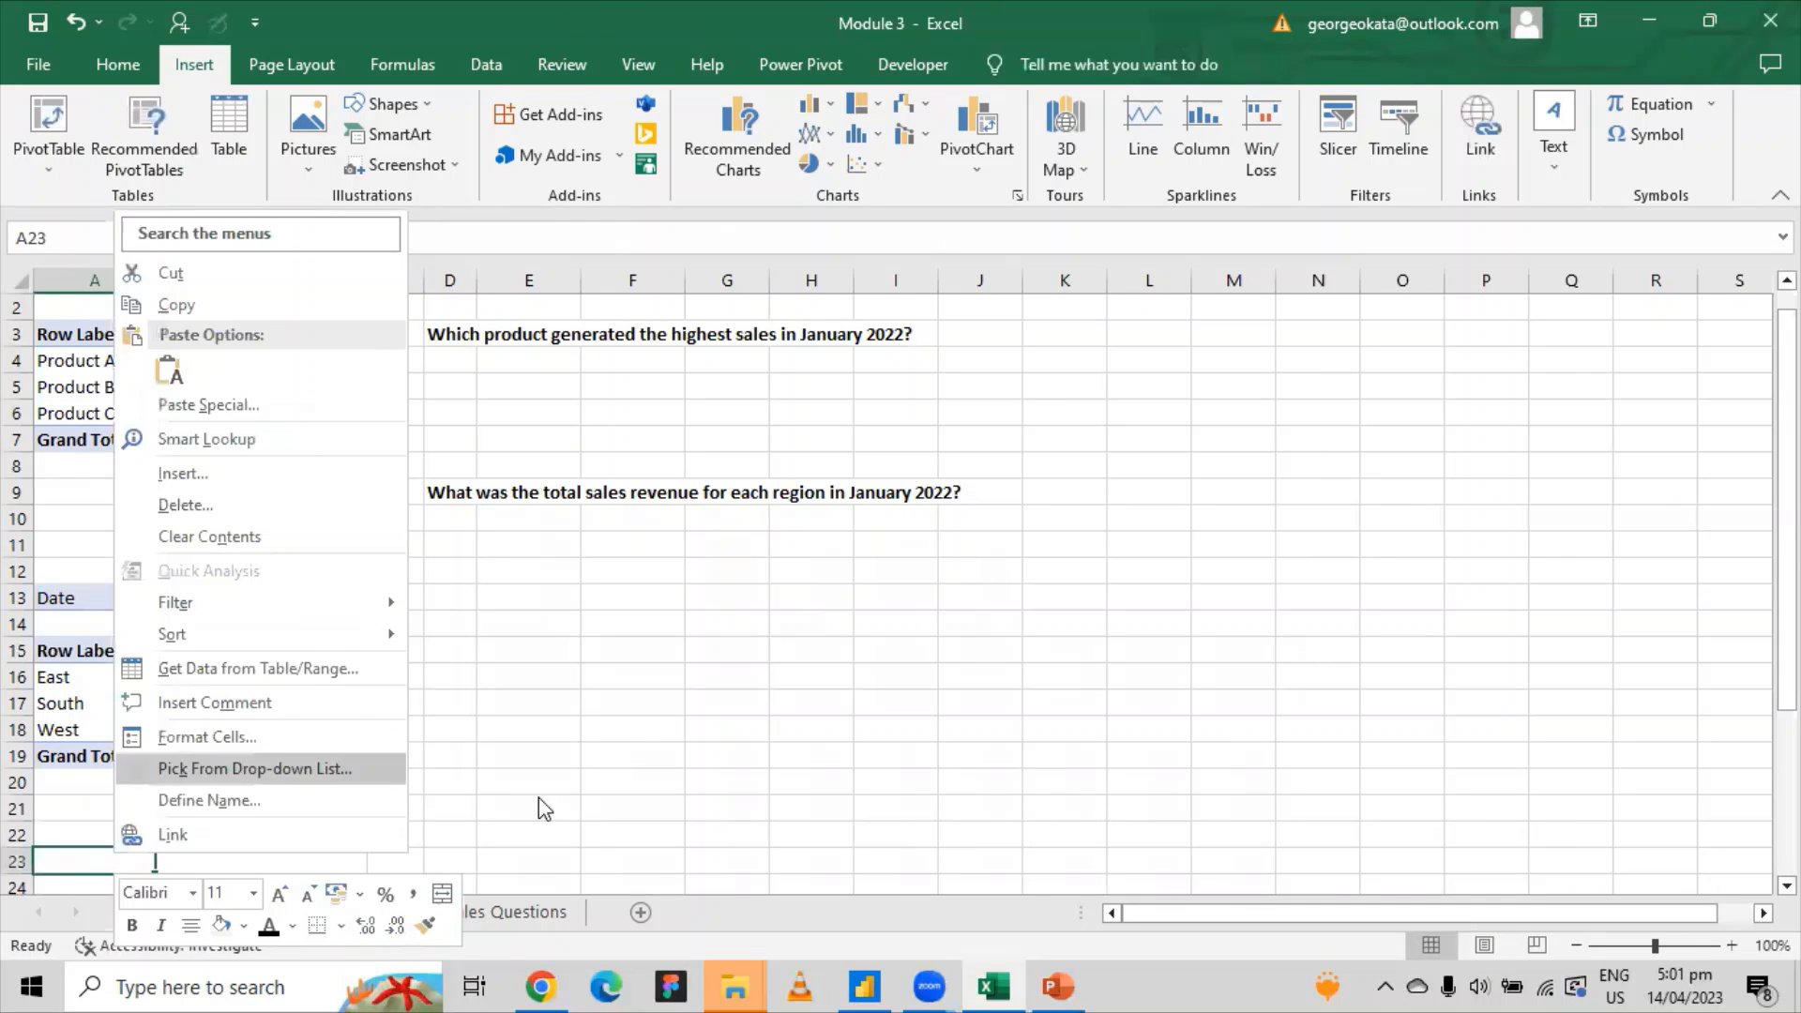
click(589, 818)
click(603, 820)
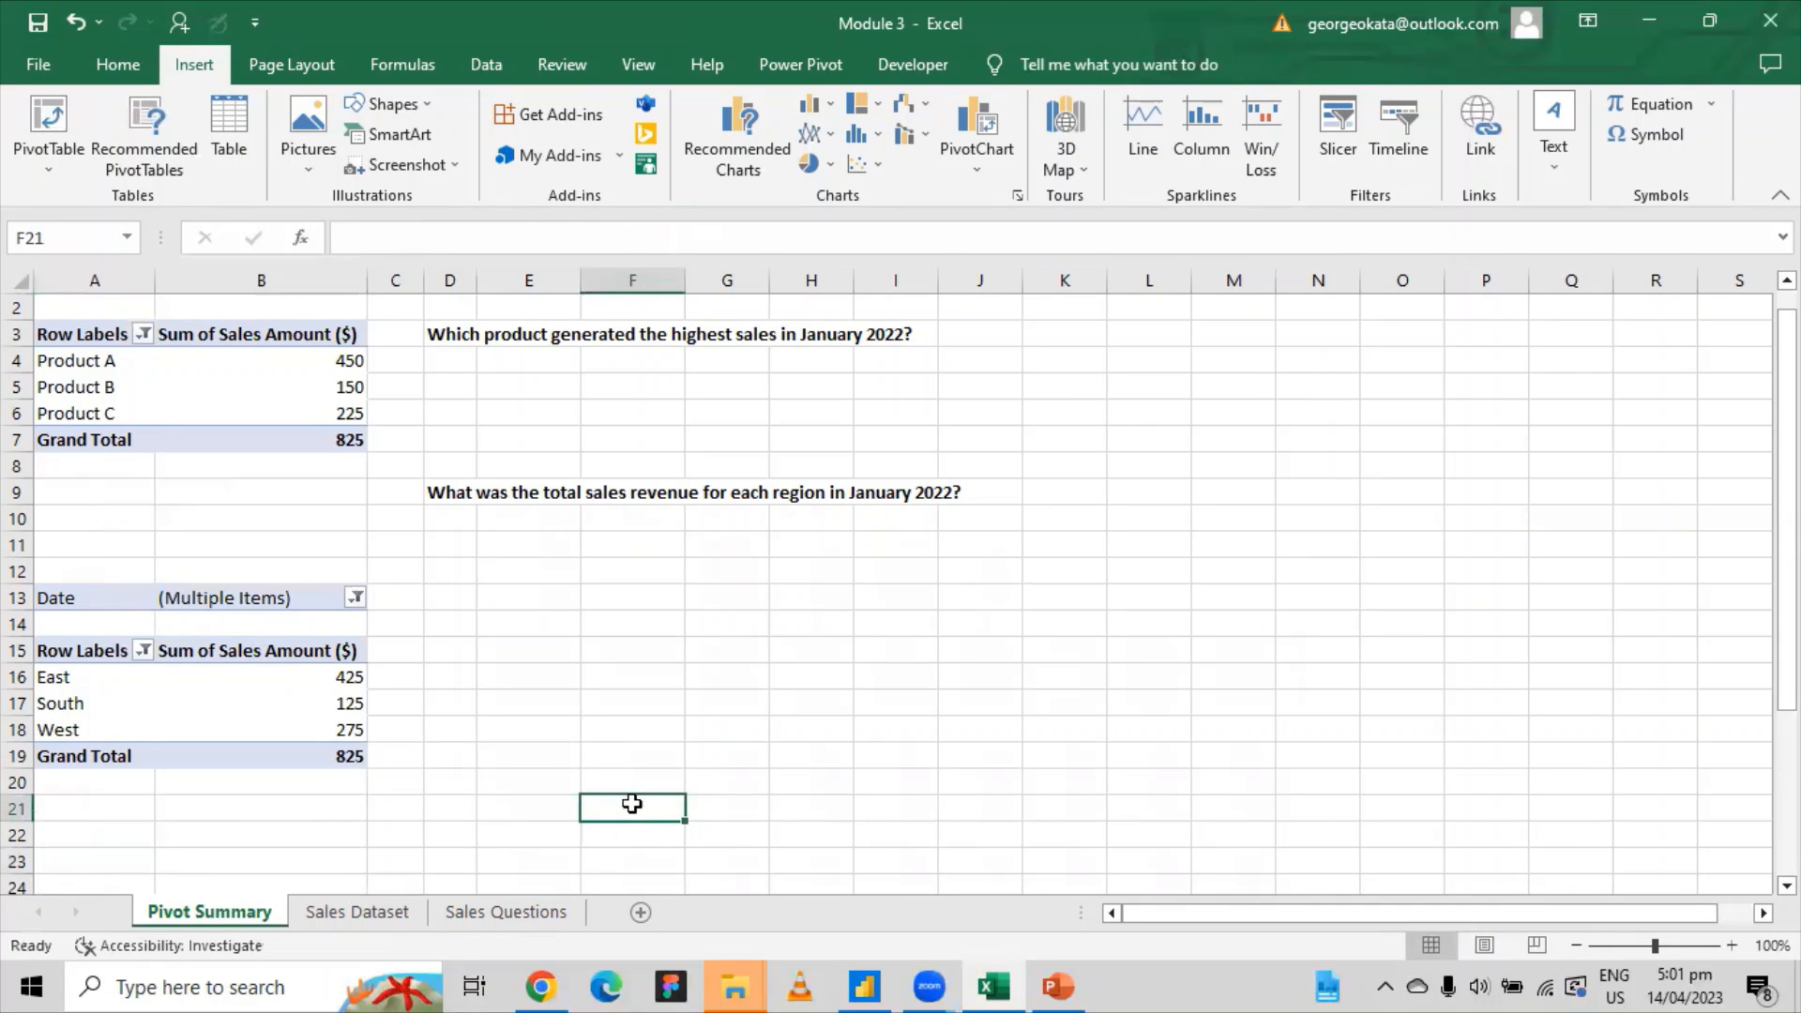
right_click(640, 807)
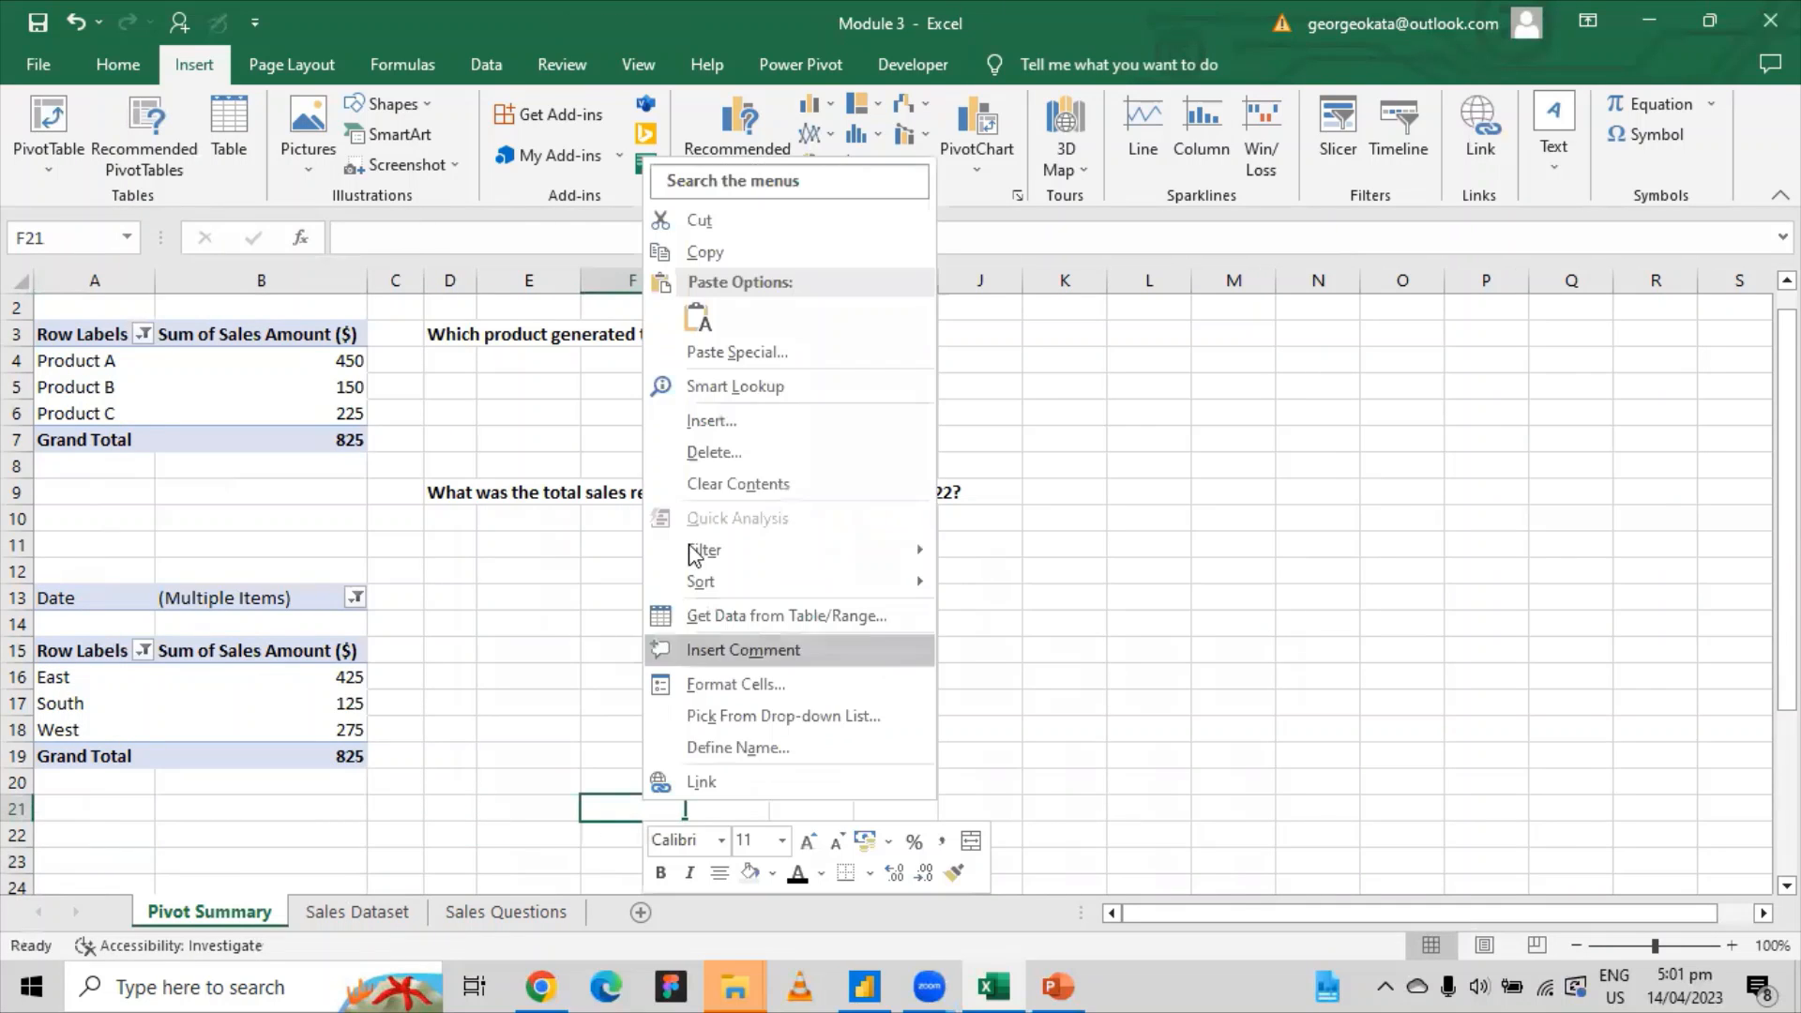
click(702, 316)
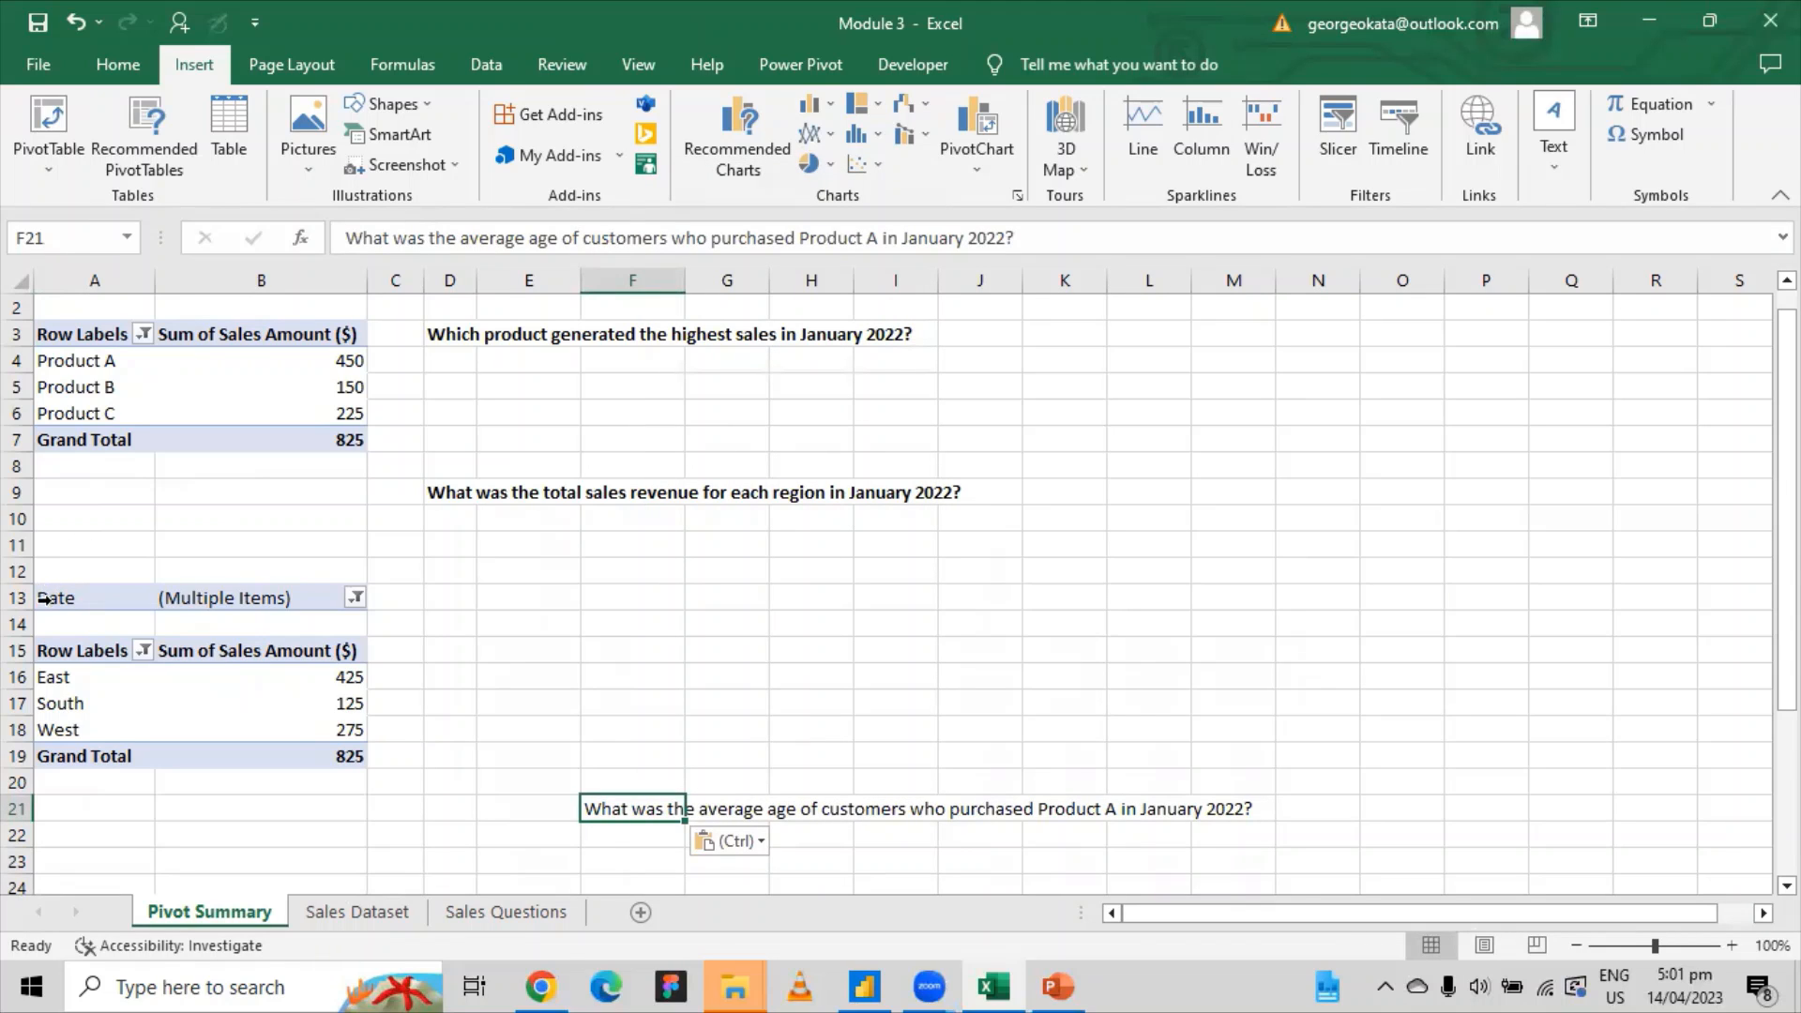
Copy the region sales PivotTable in A13:B19, including its Date filter, and paste the duplicate at A23.
drag(45, 599, 324, 758)
right_click(323, 758)
click(441, 504)
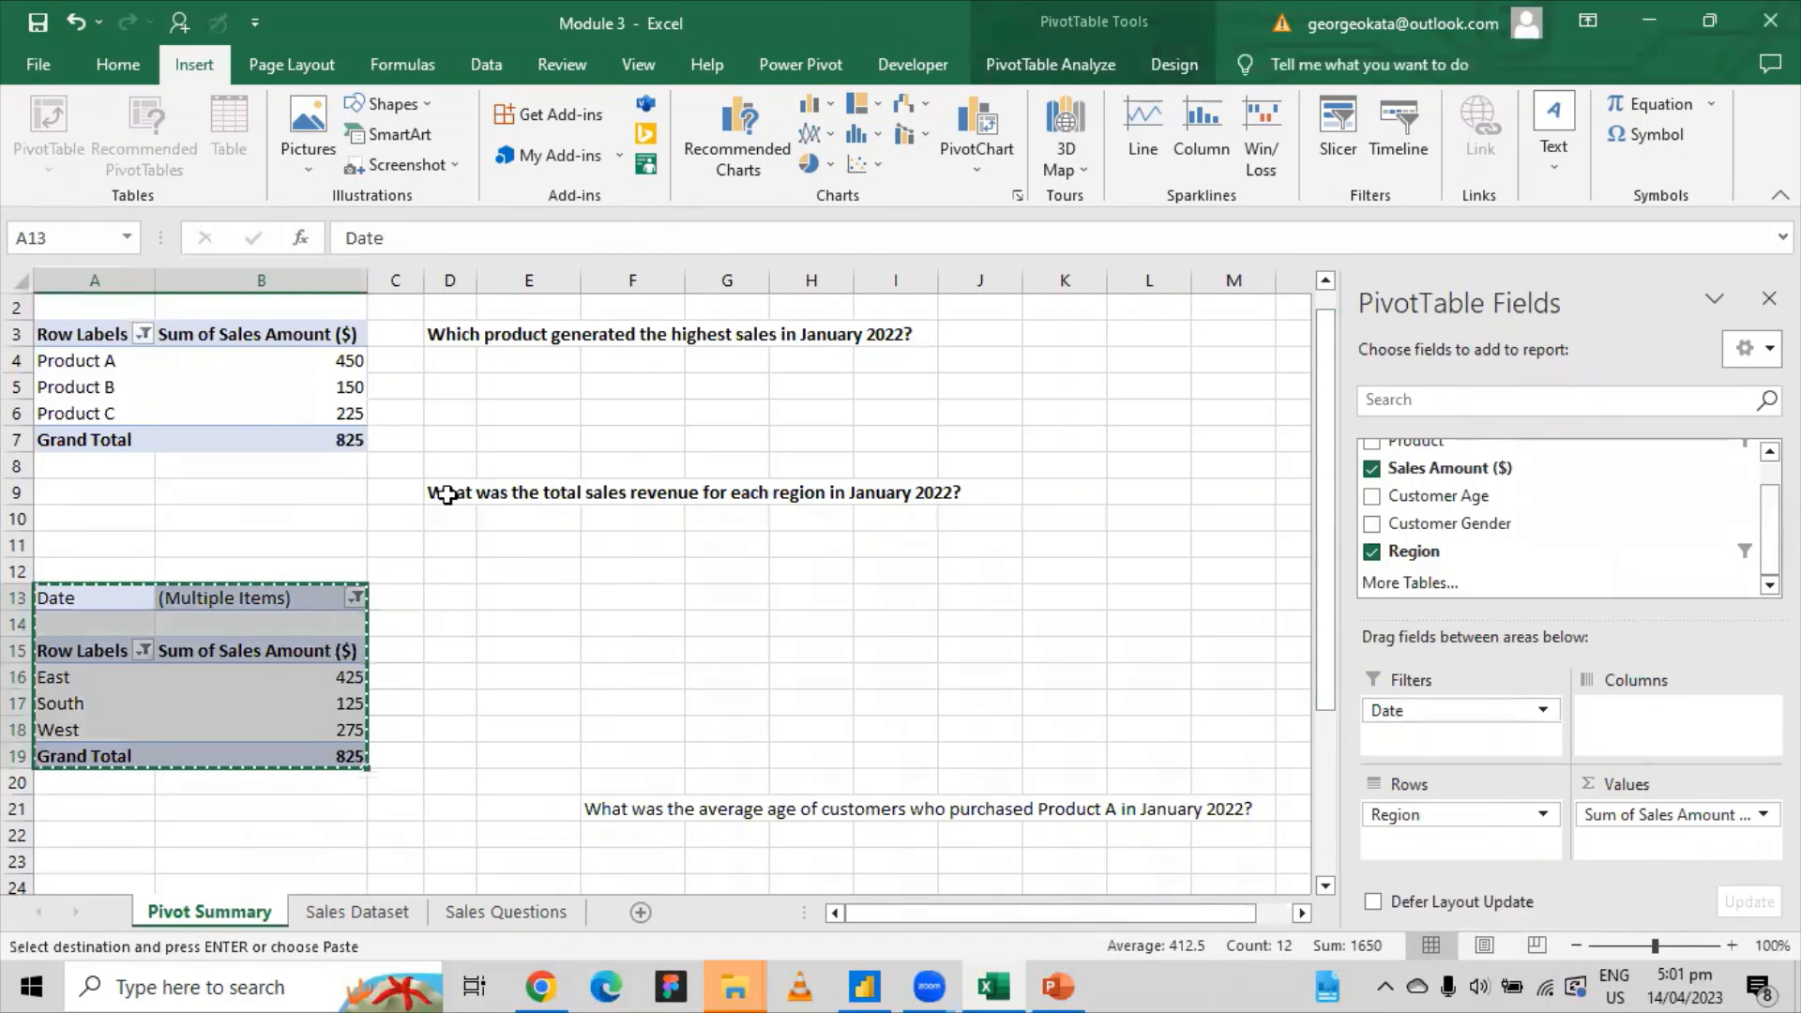
click(91, 864)
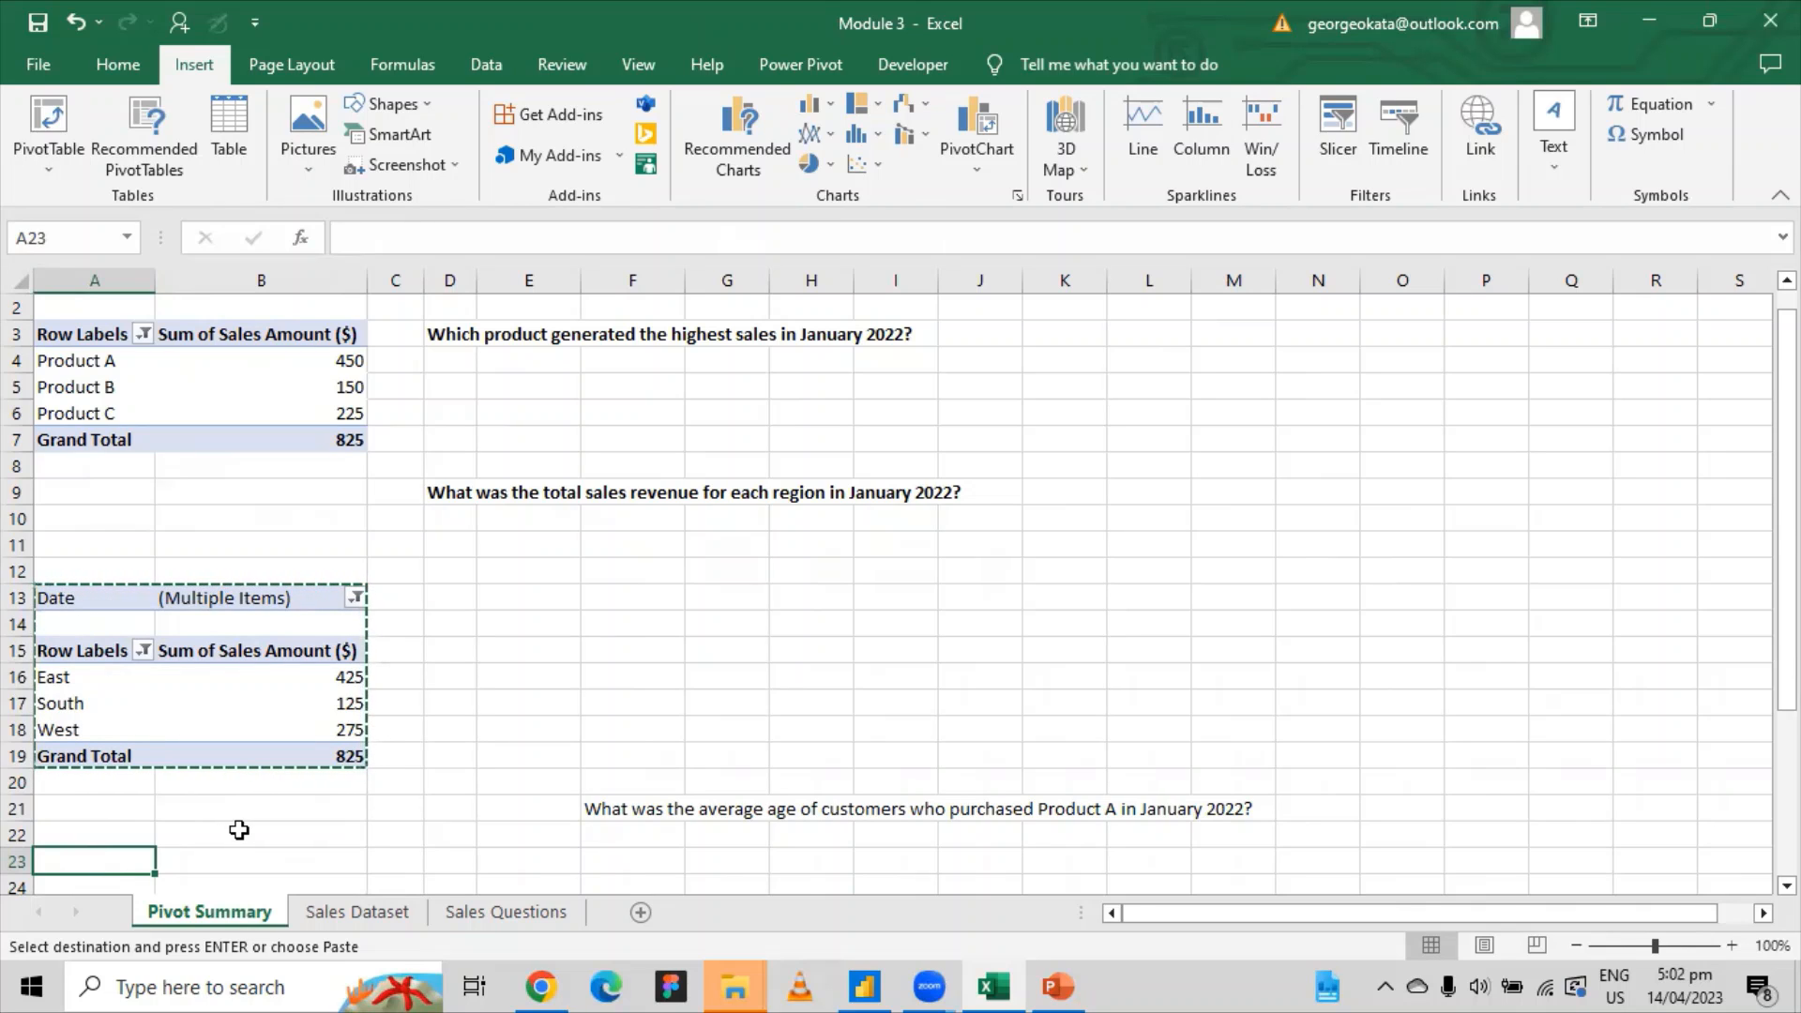
right_click(131, 864)
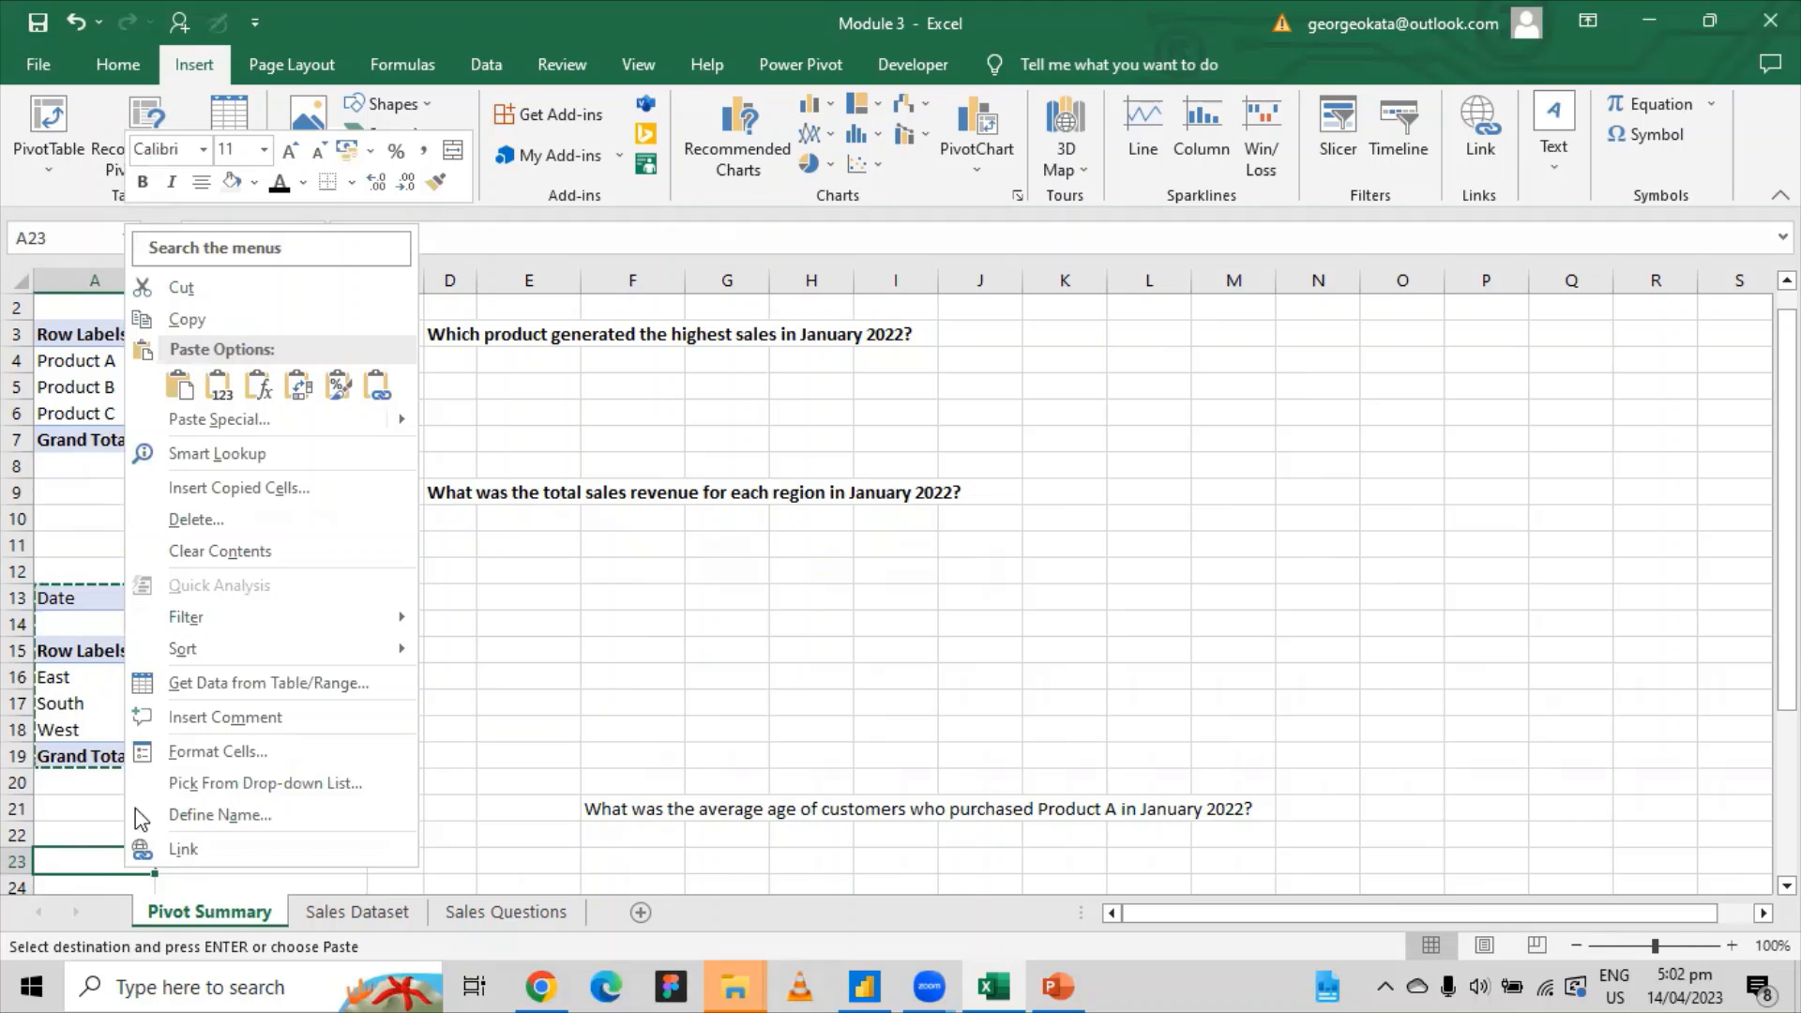
click(172, 396)
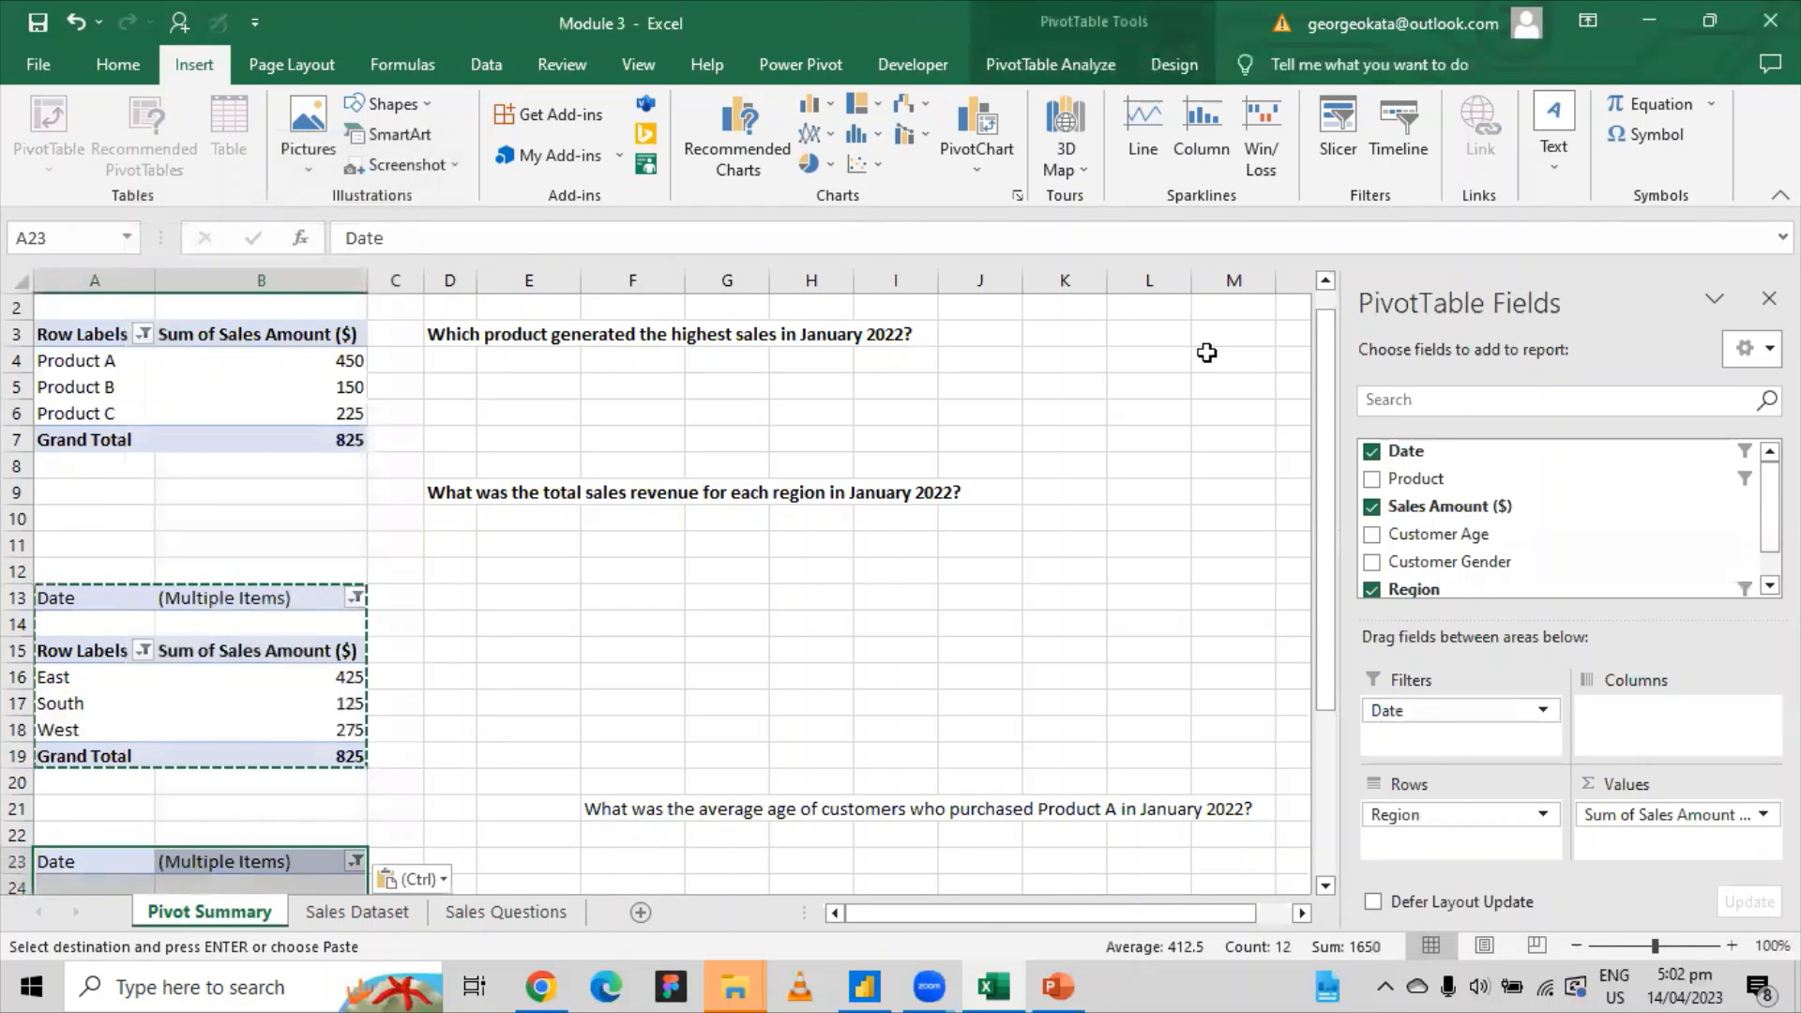
Move the question about the average age of Product A customers from F21 to E23 and make it bold.
drag(1315, 409, 1321, 546)
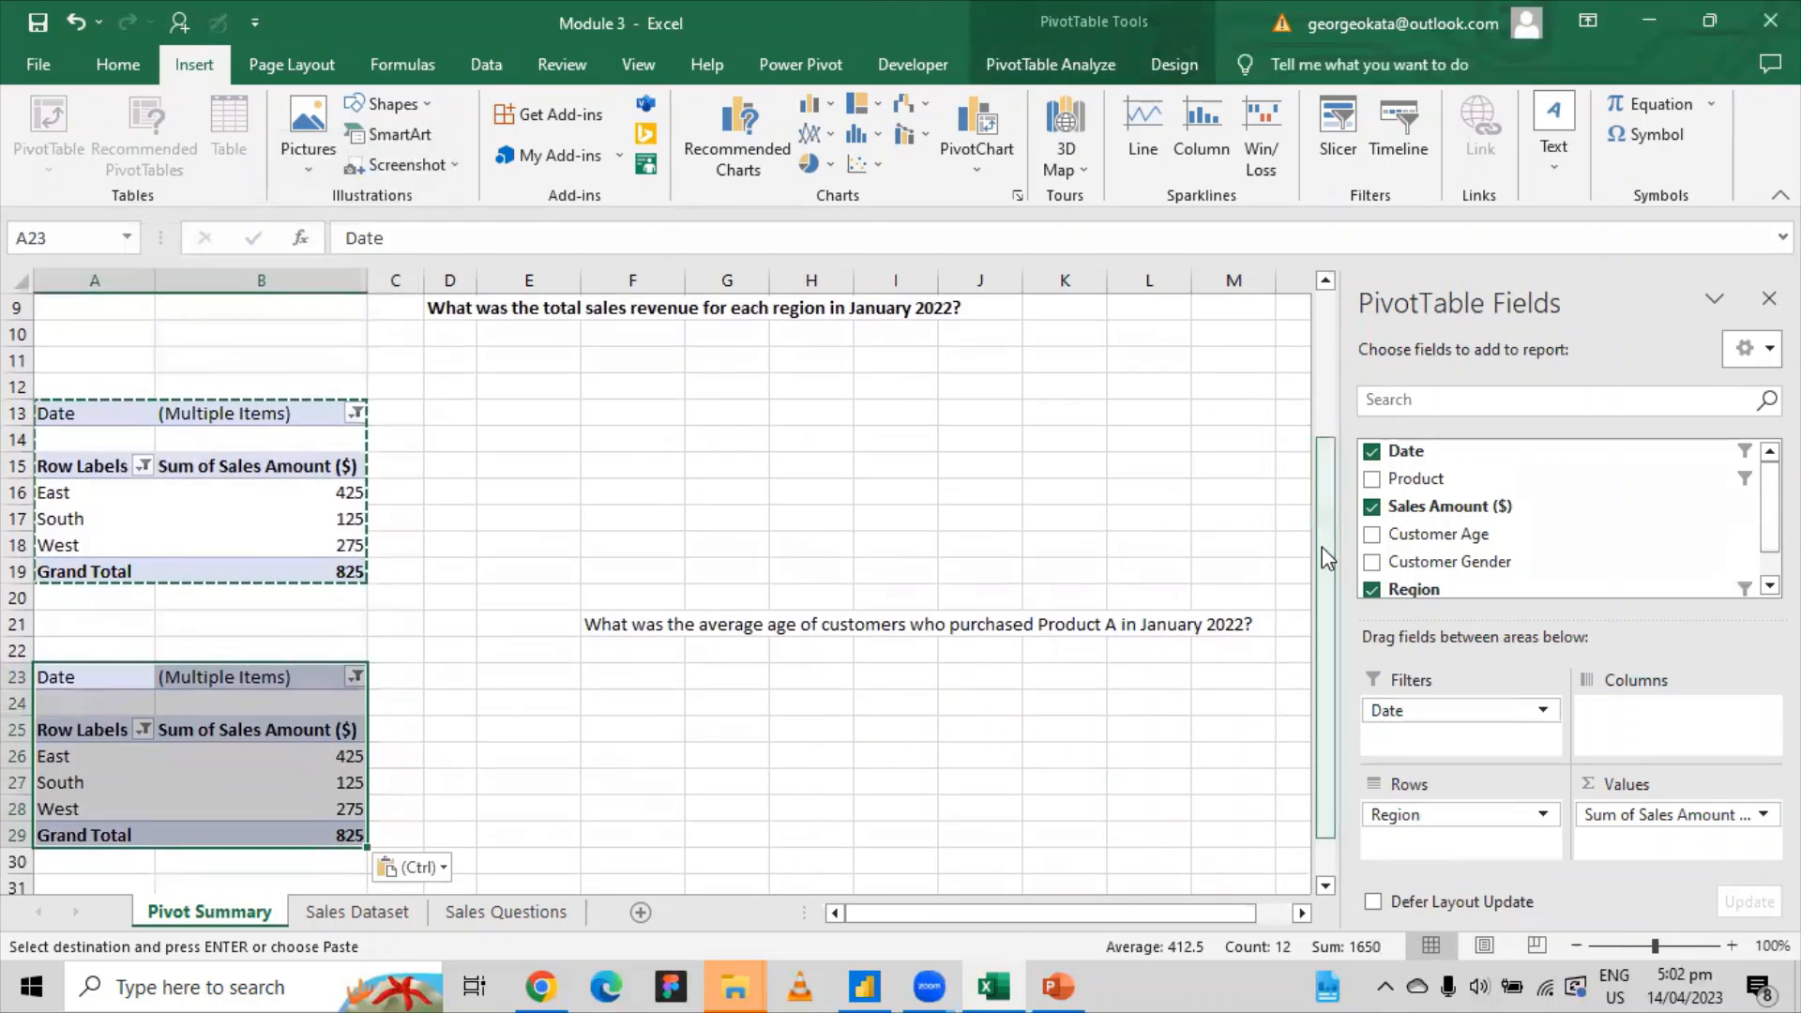
click(655, 621)
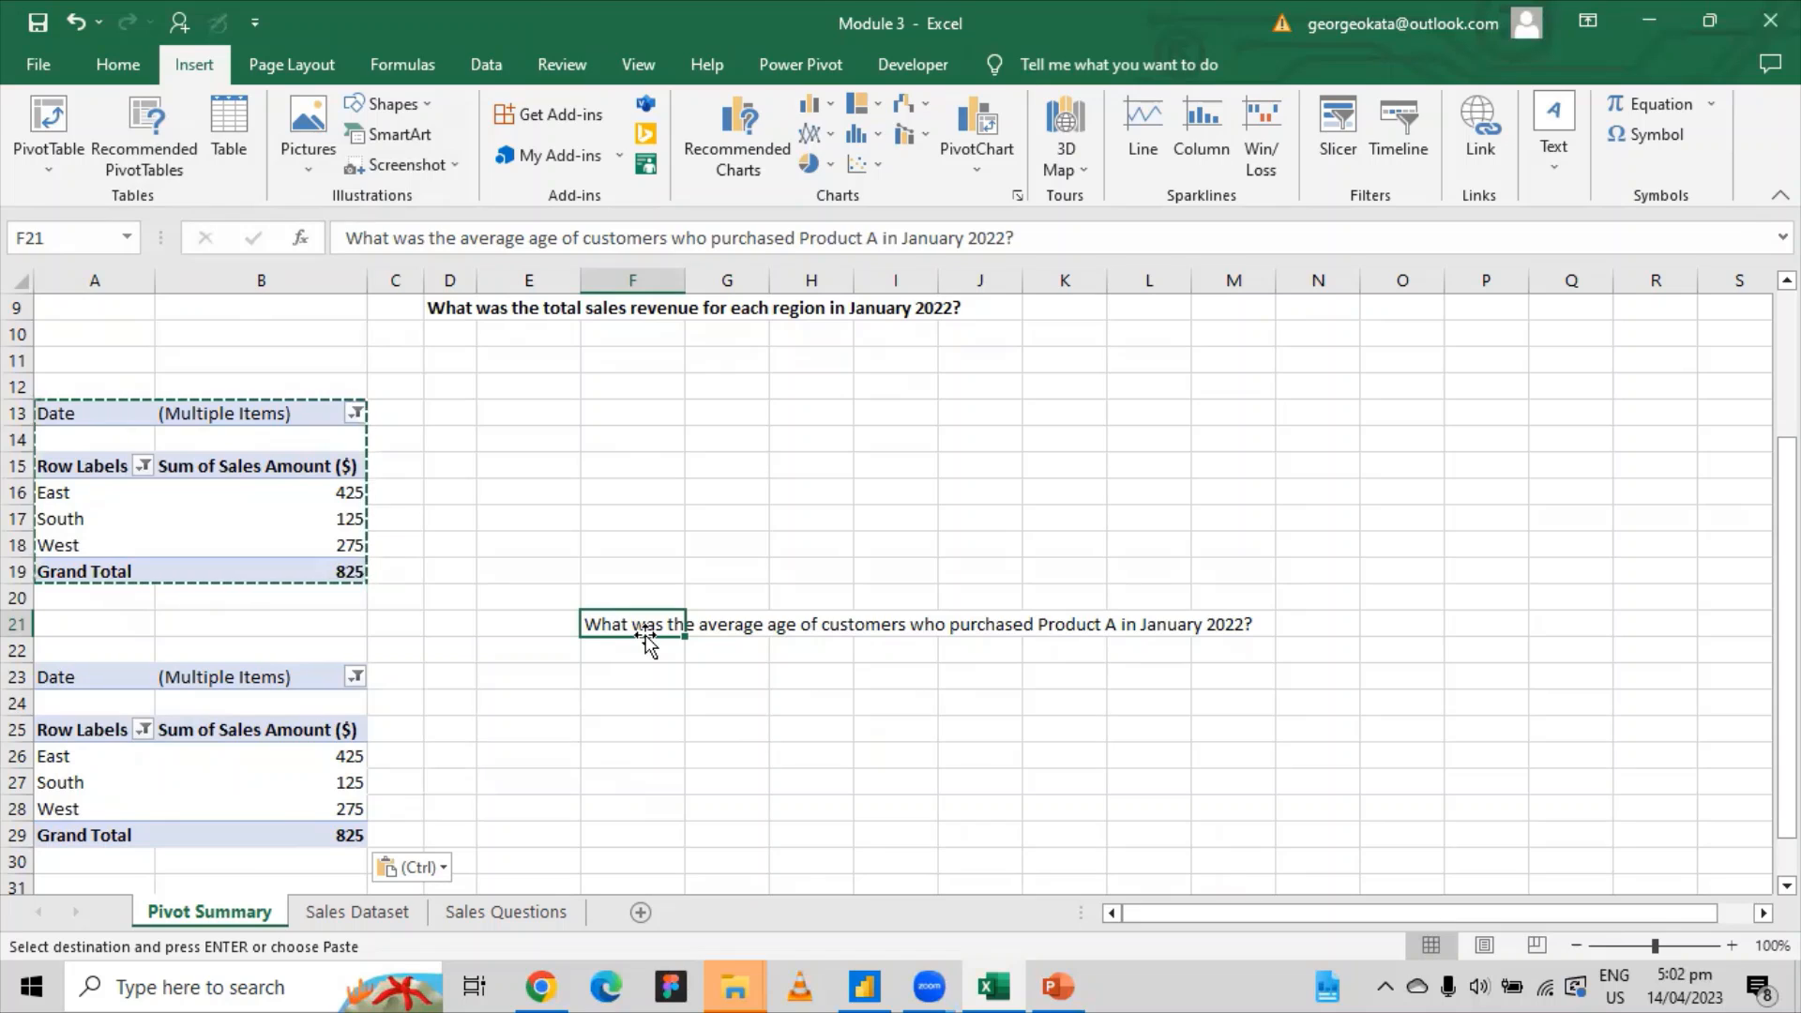
drag(645, 638, 534, 679)
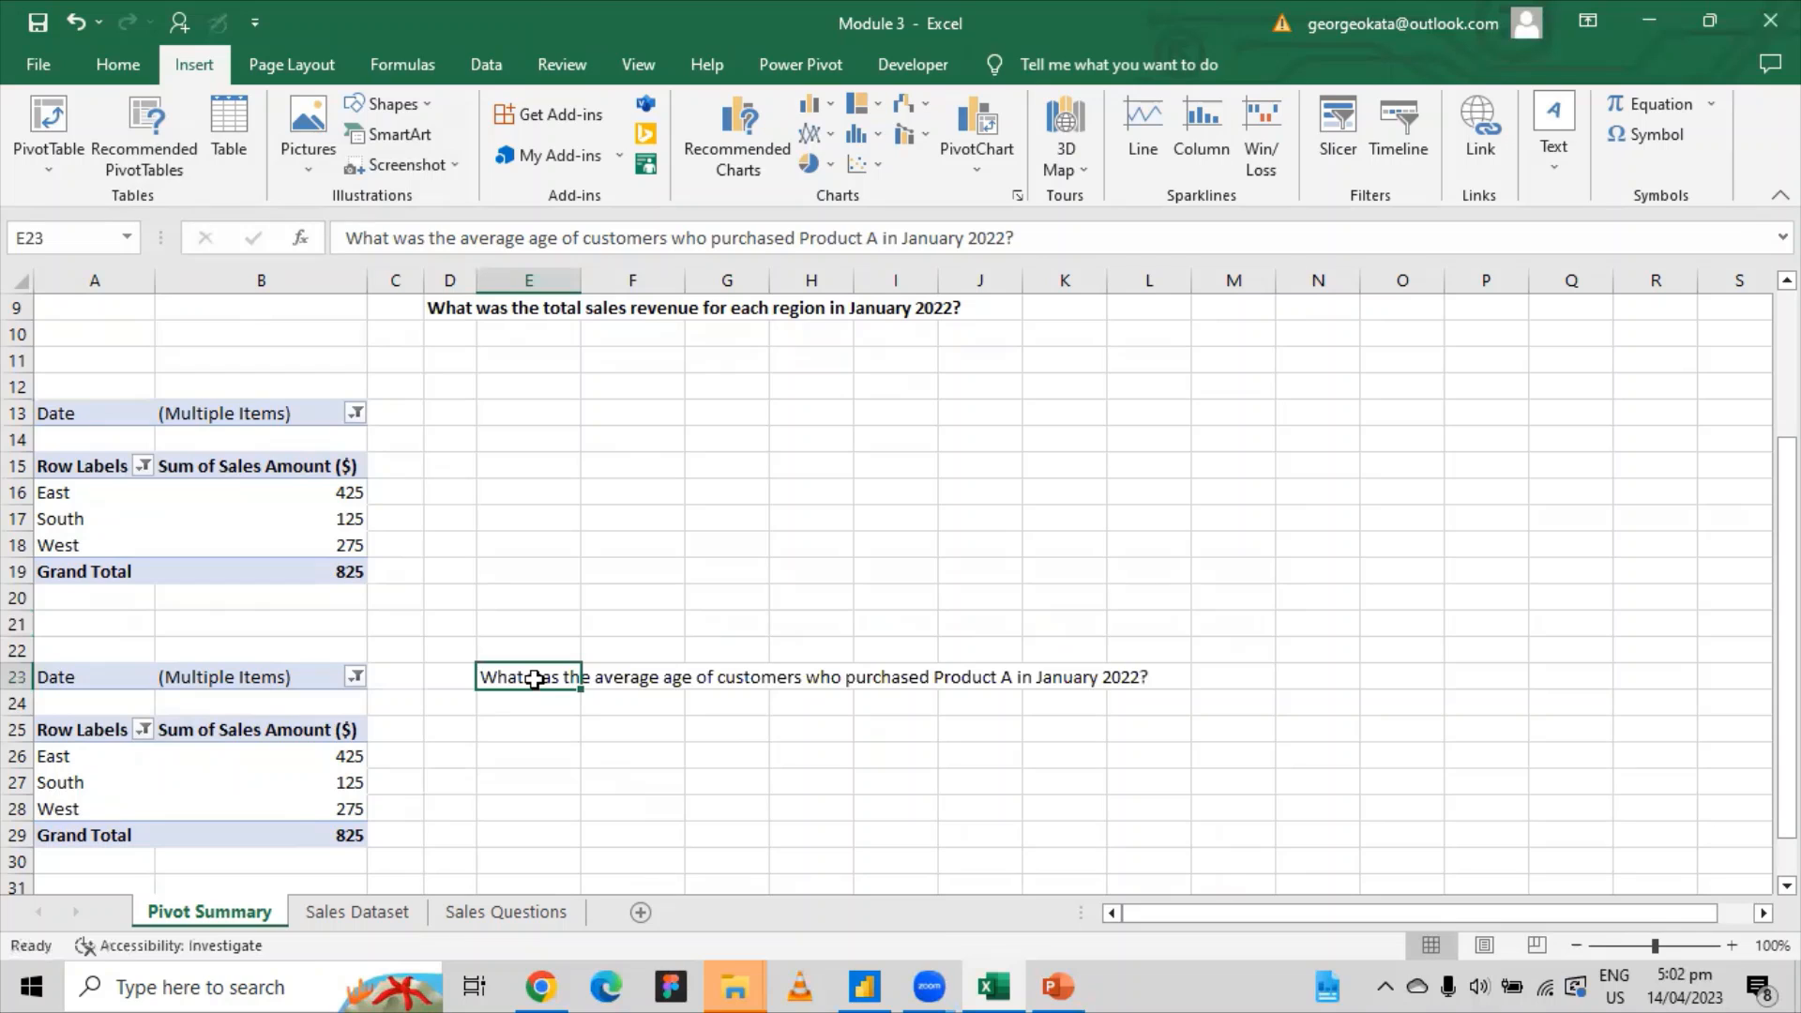
click(572, 759)
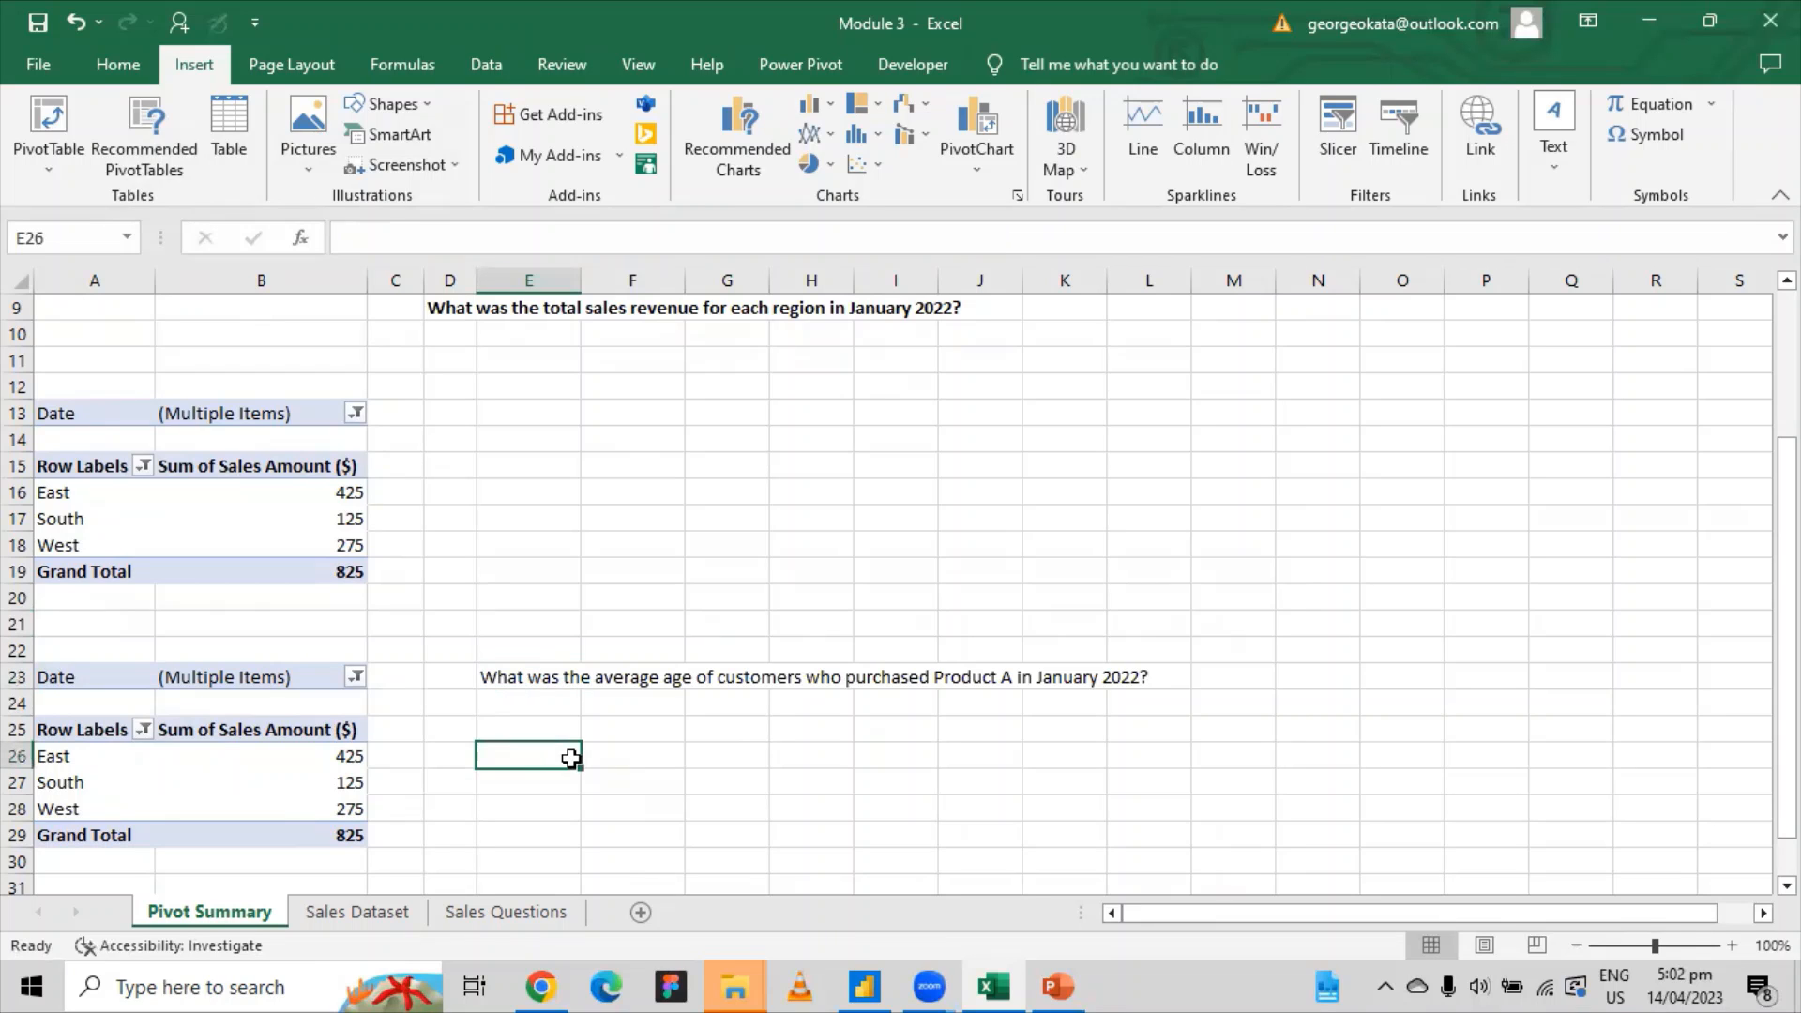
click(222, 775)
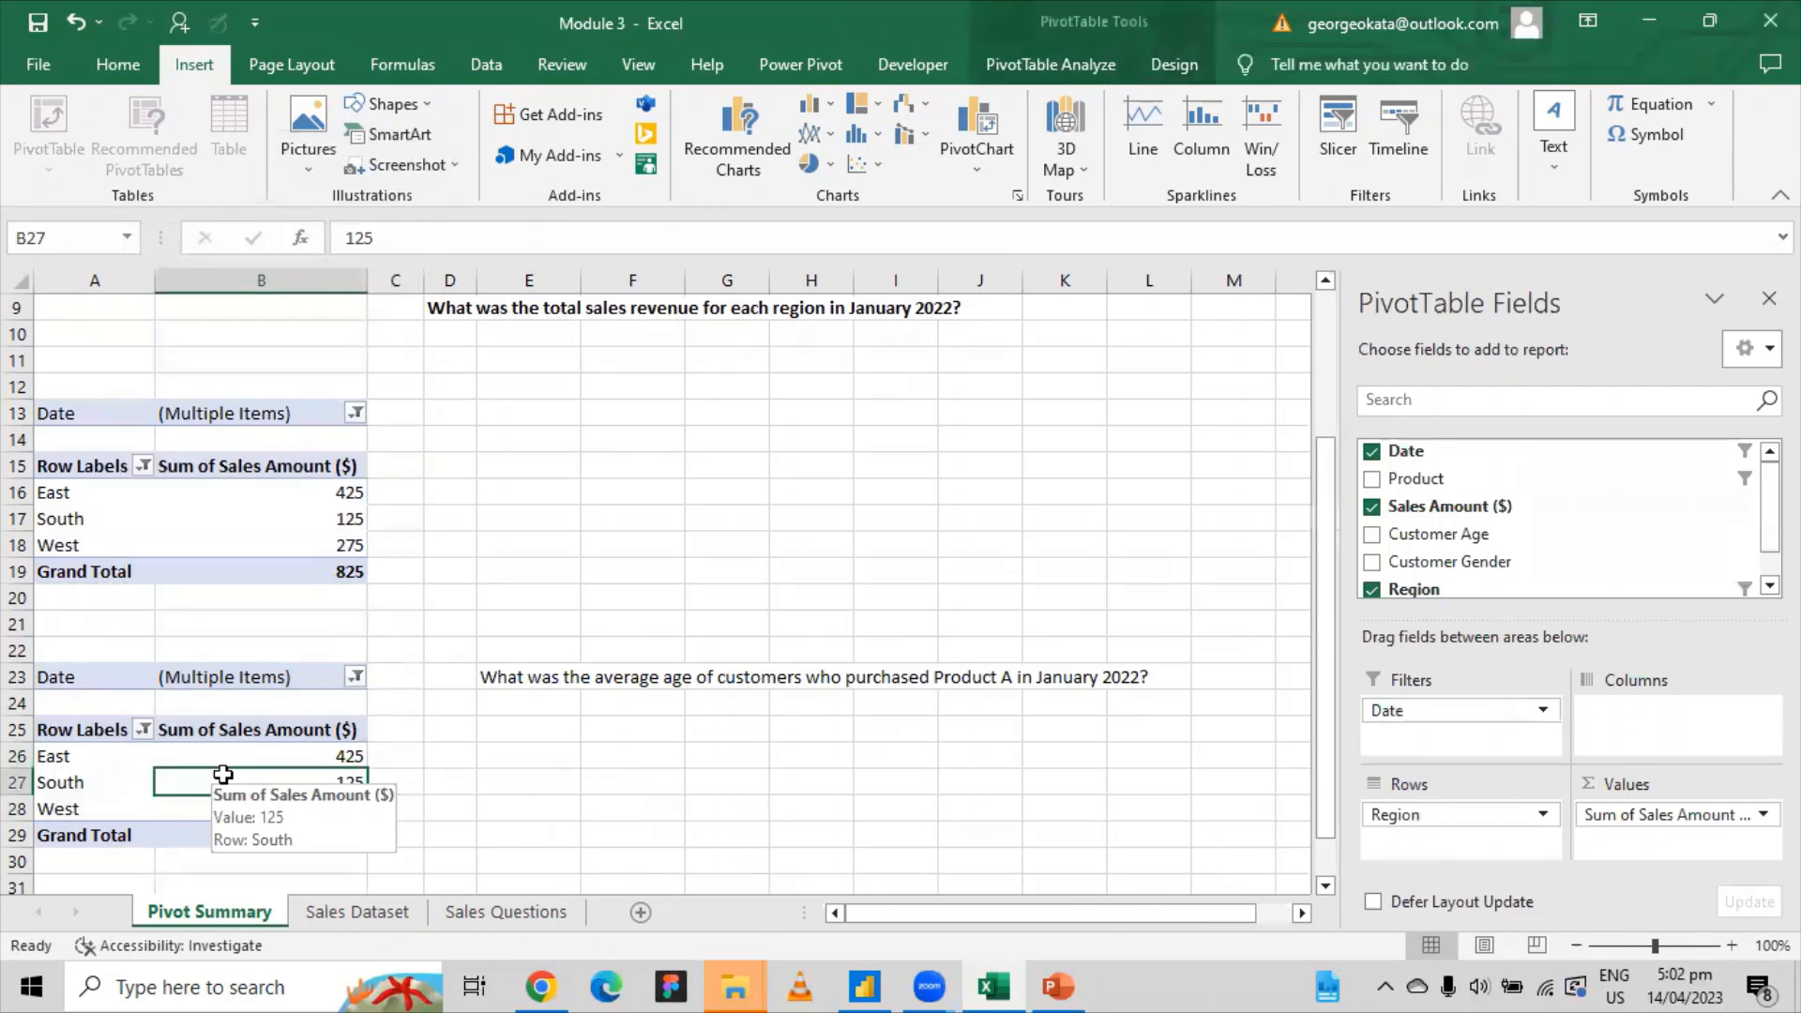
click(500, 681)
click(120, 66)
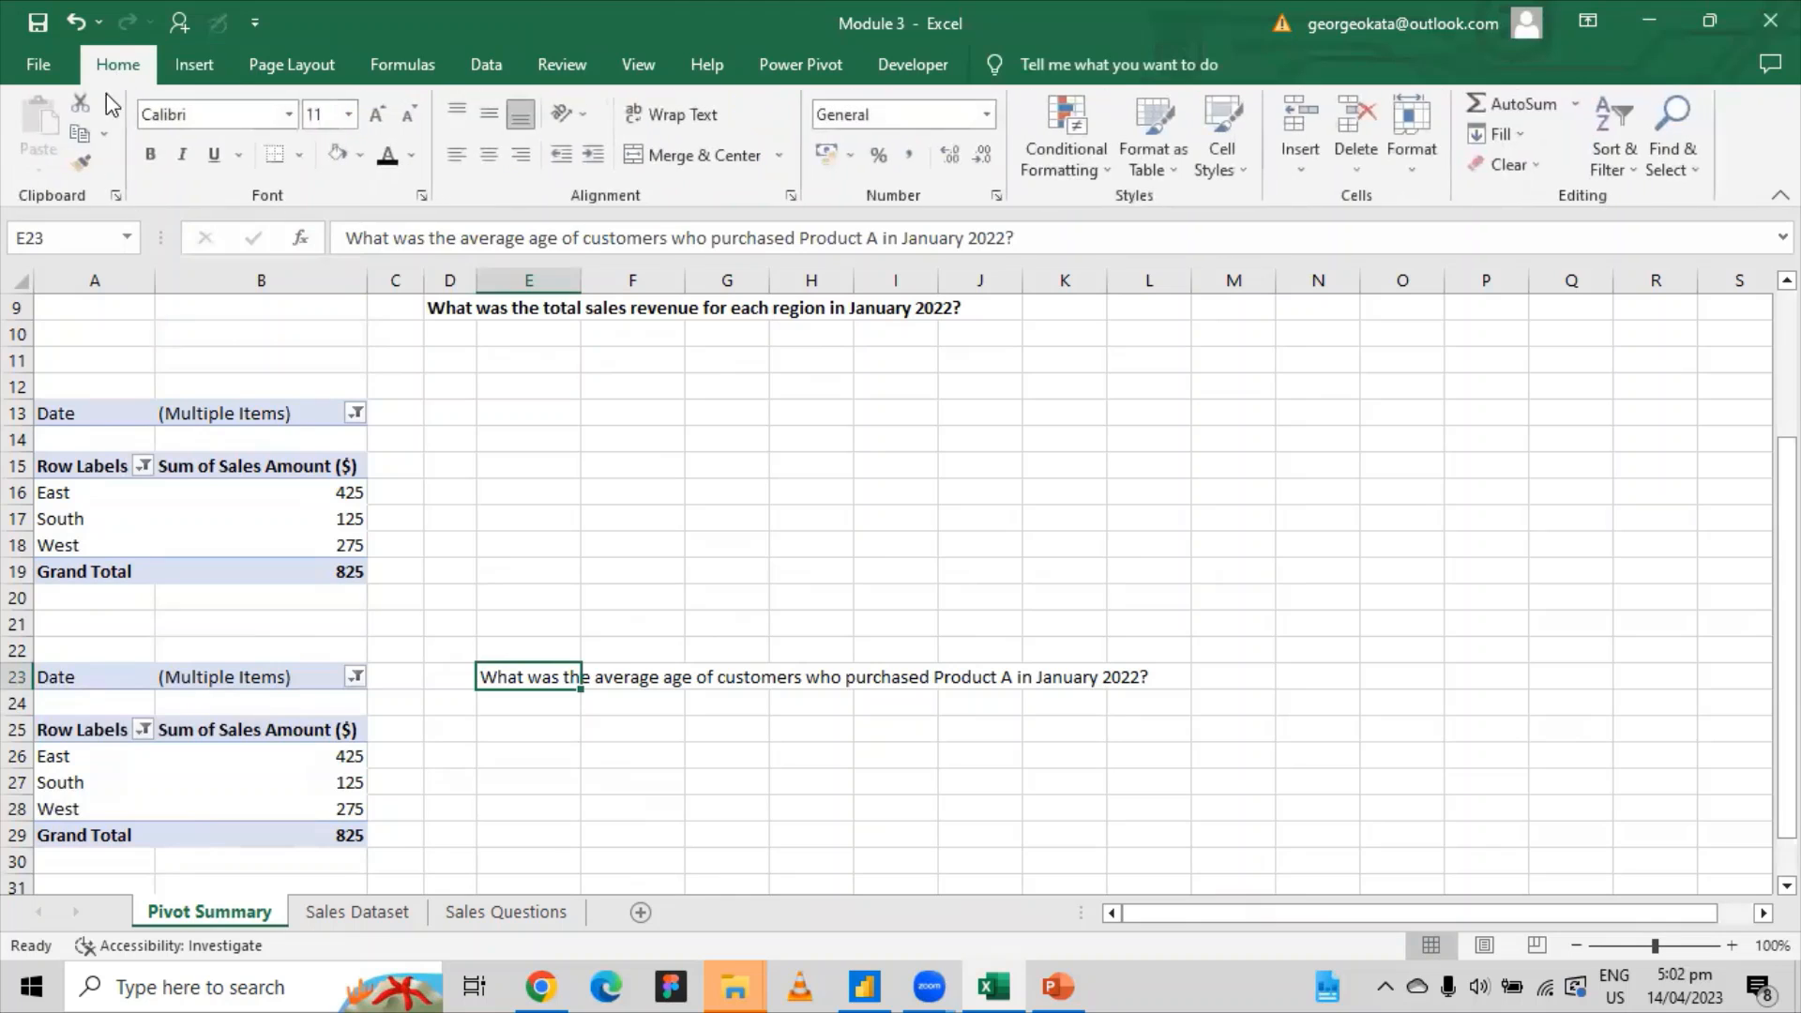
click(152, 158)
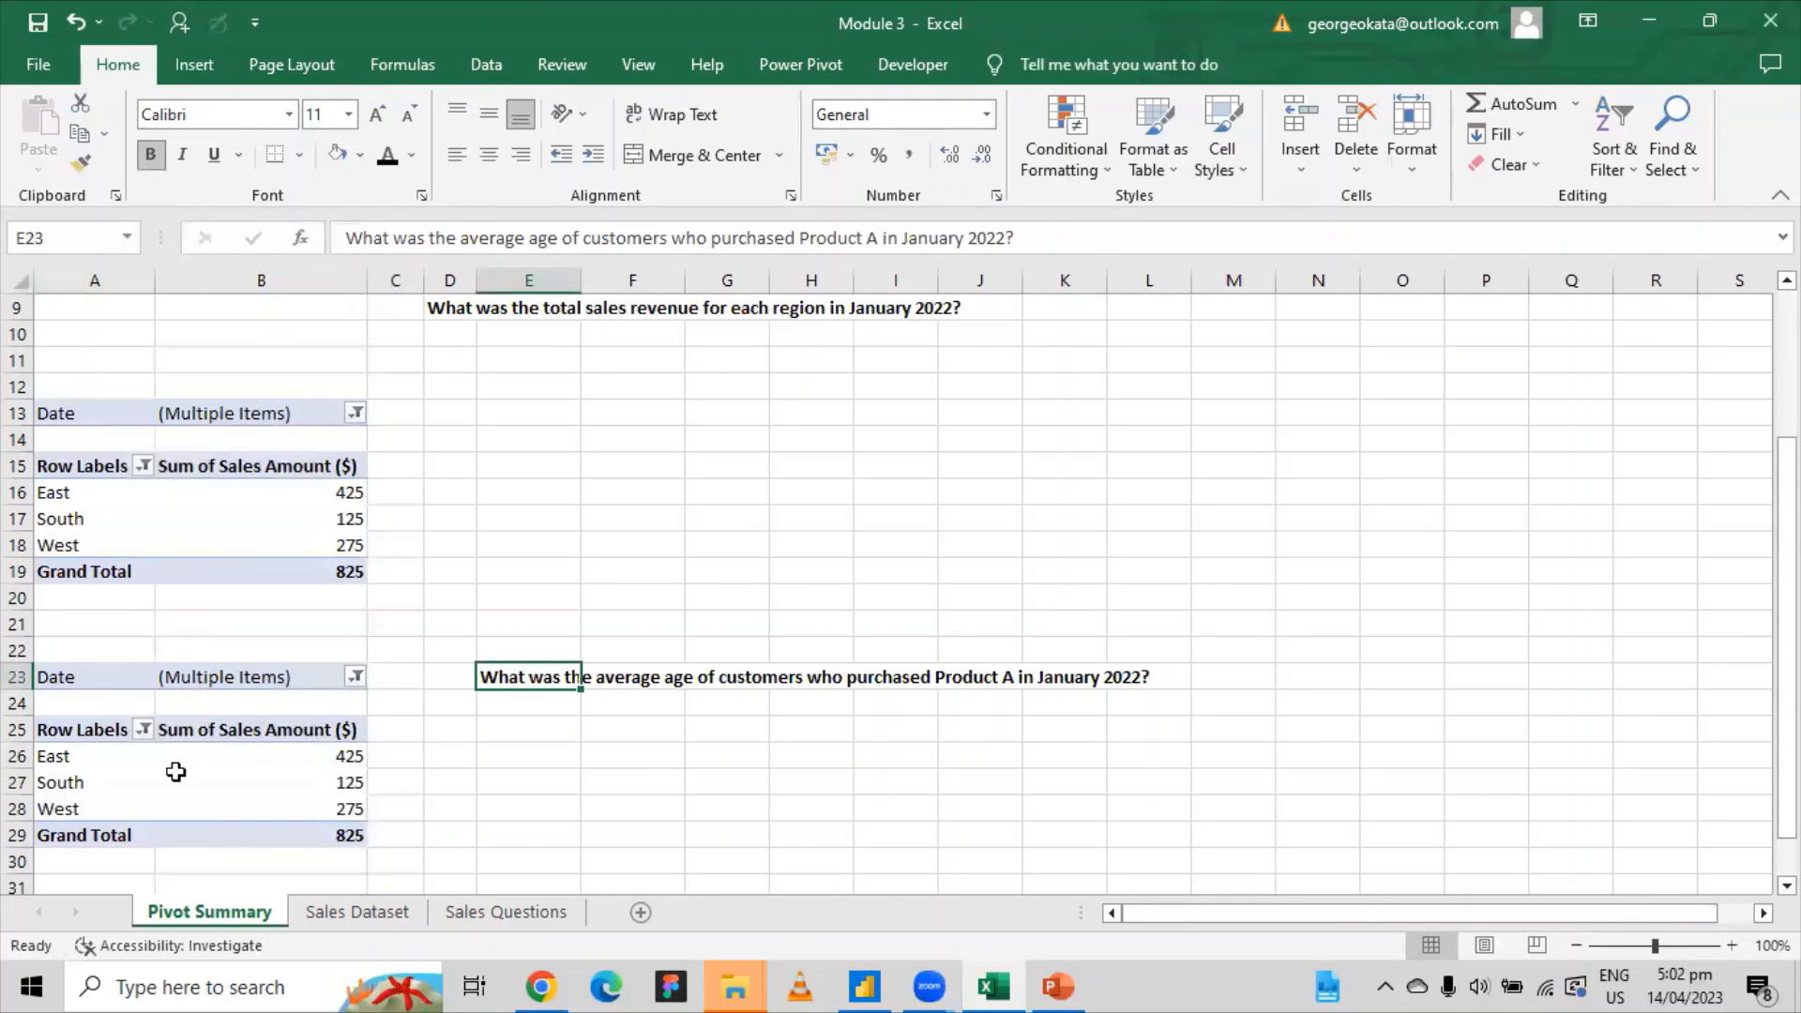
Remove Region from the rows and Sales Amount ($) from the values of the PivotTable copy at A23.
click(173, 778)
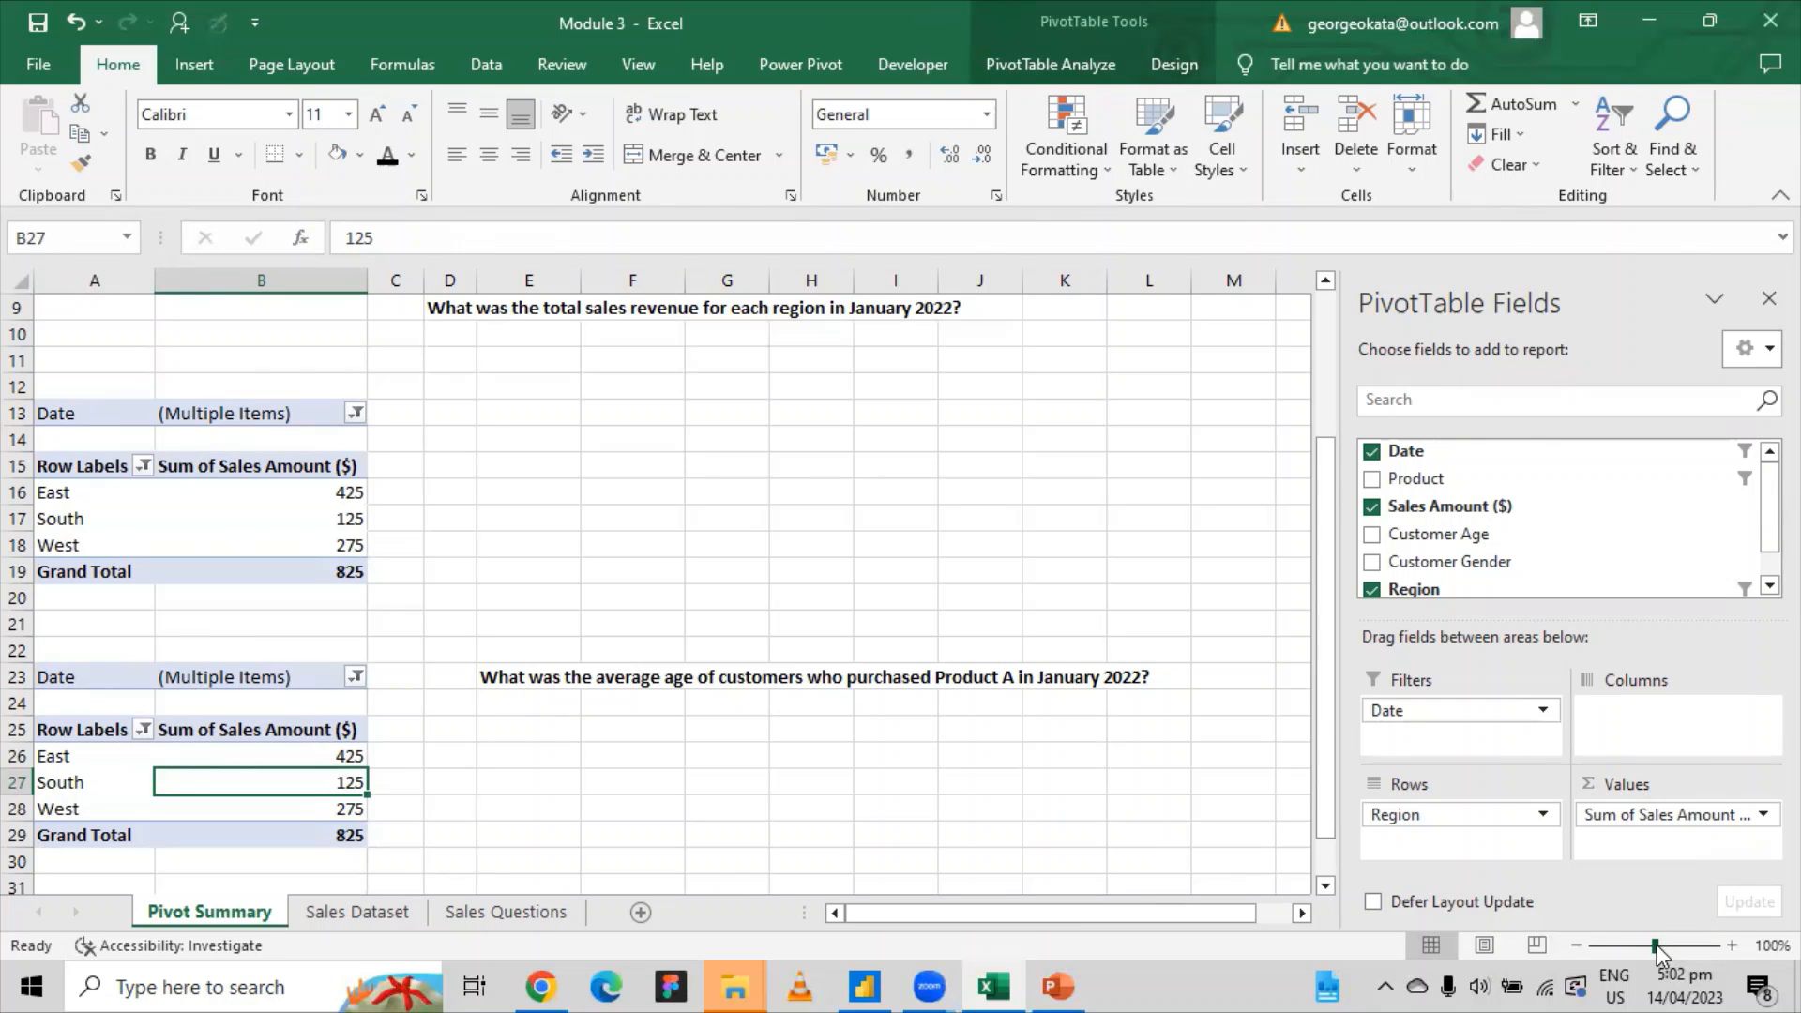
drag(1658, 954, 1657, 961)
click(1541, 814)
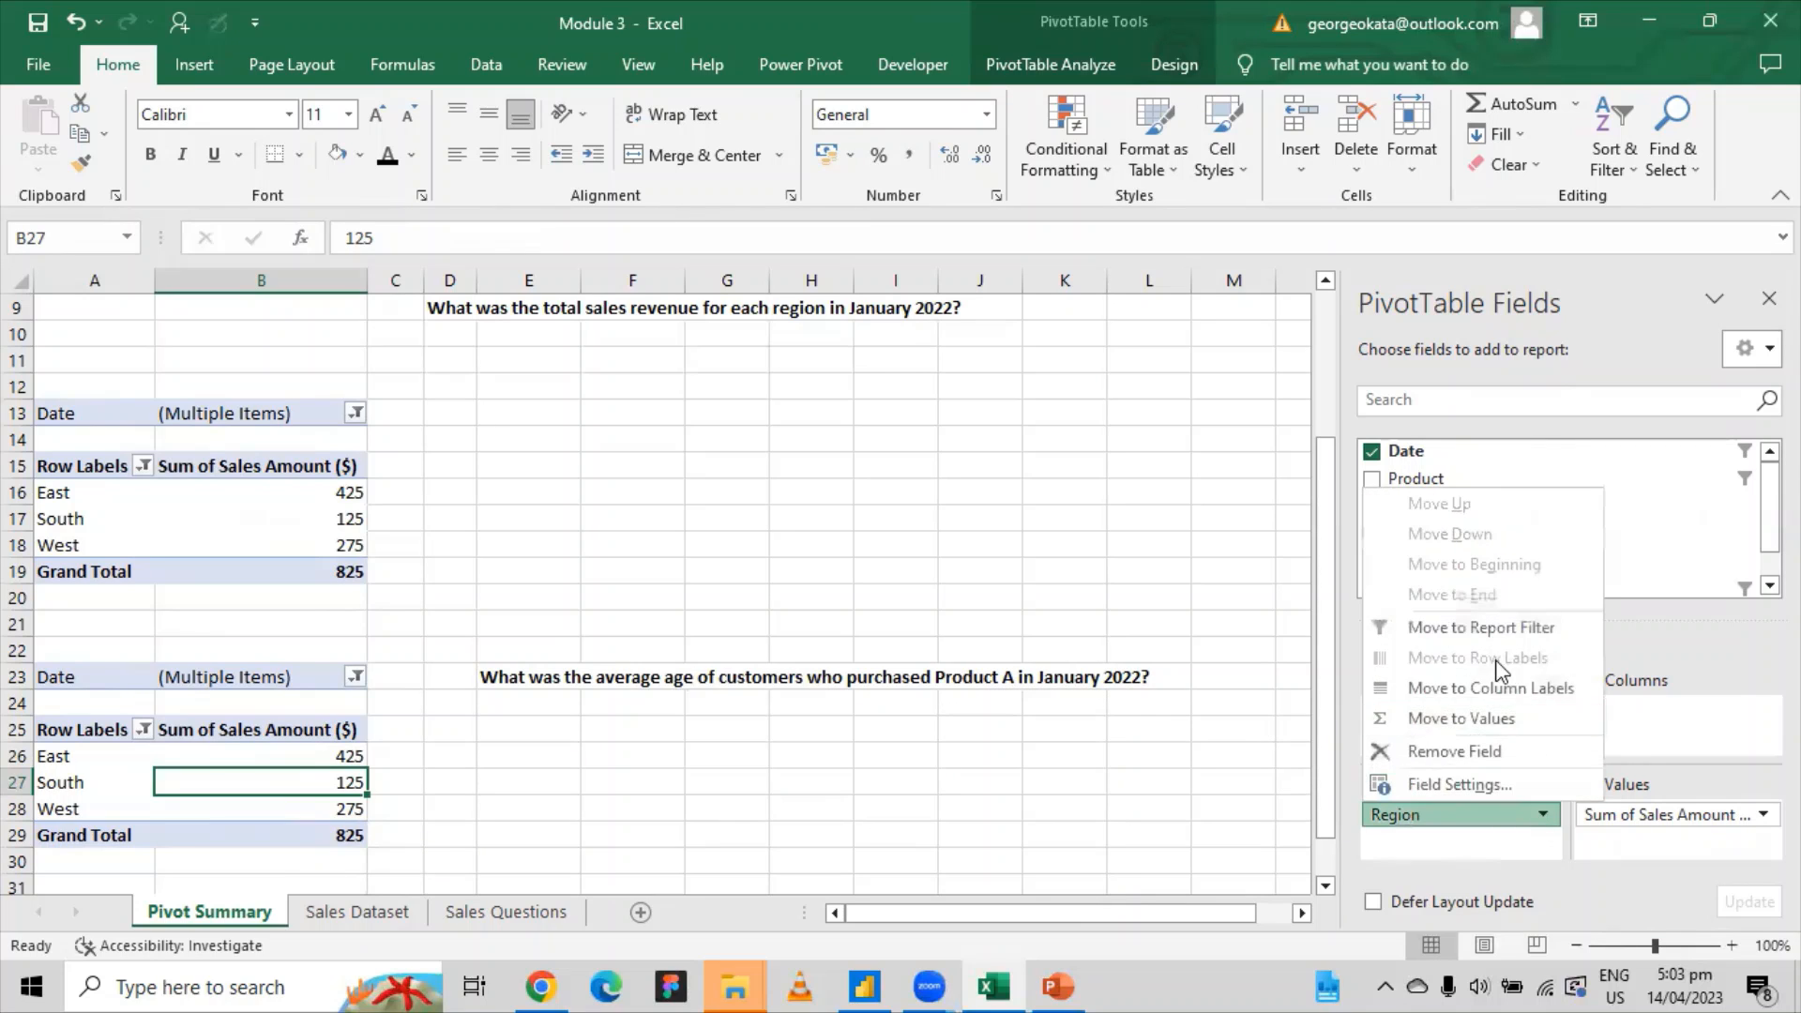
click(1445, 751)
click(1545, 713)
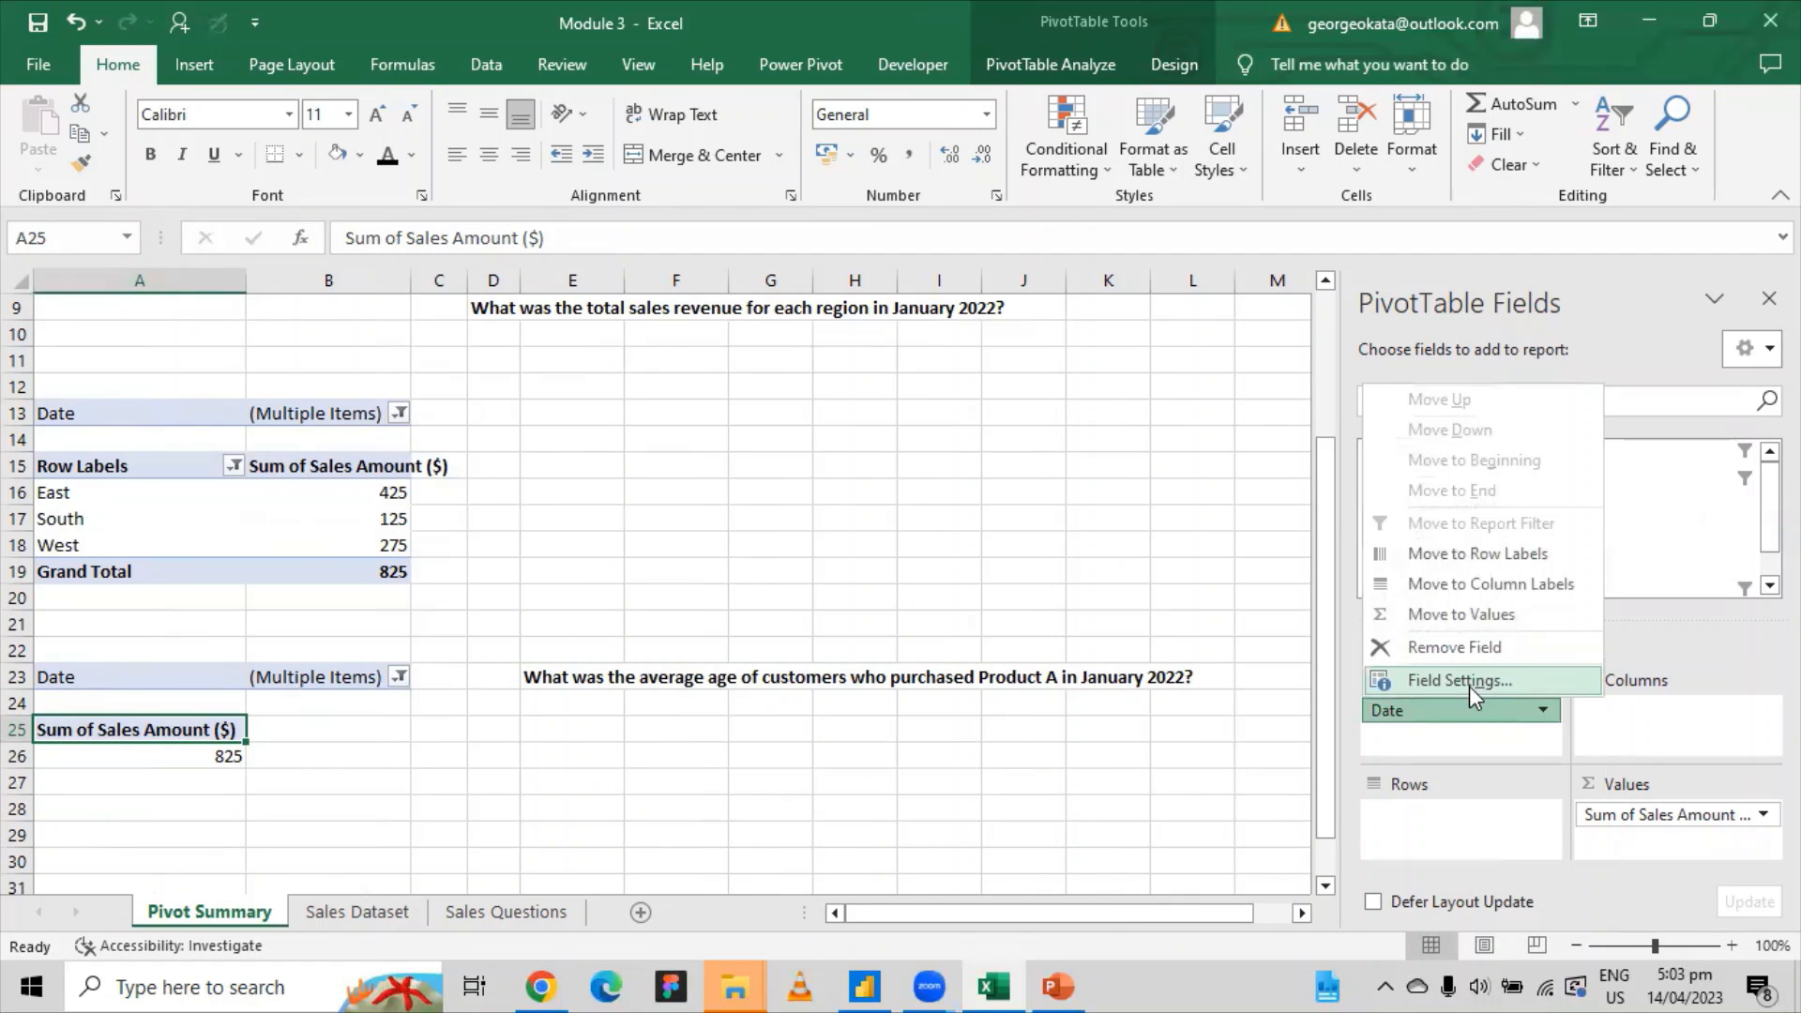
click(1476, 710)
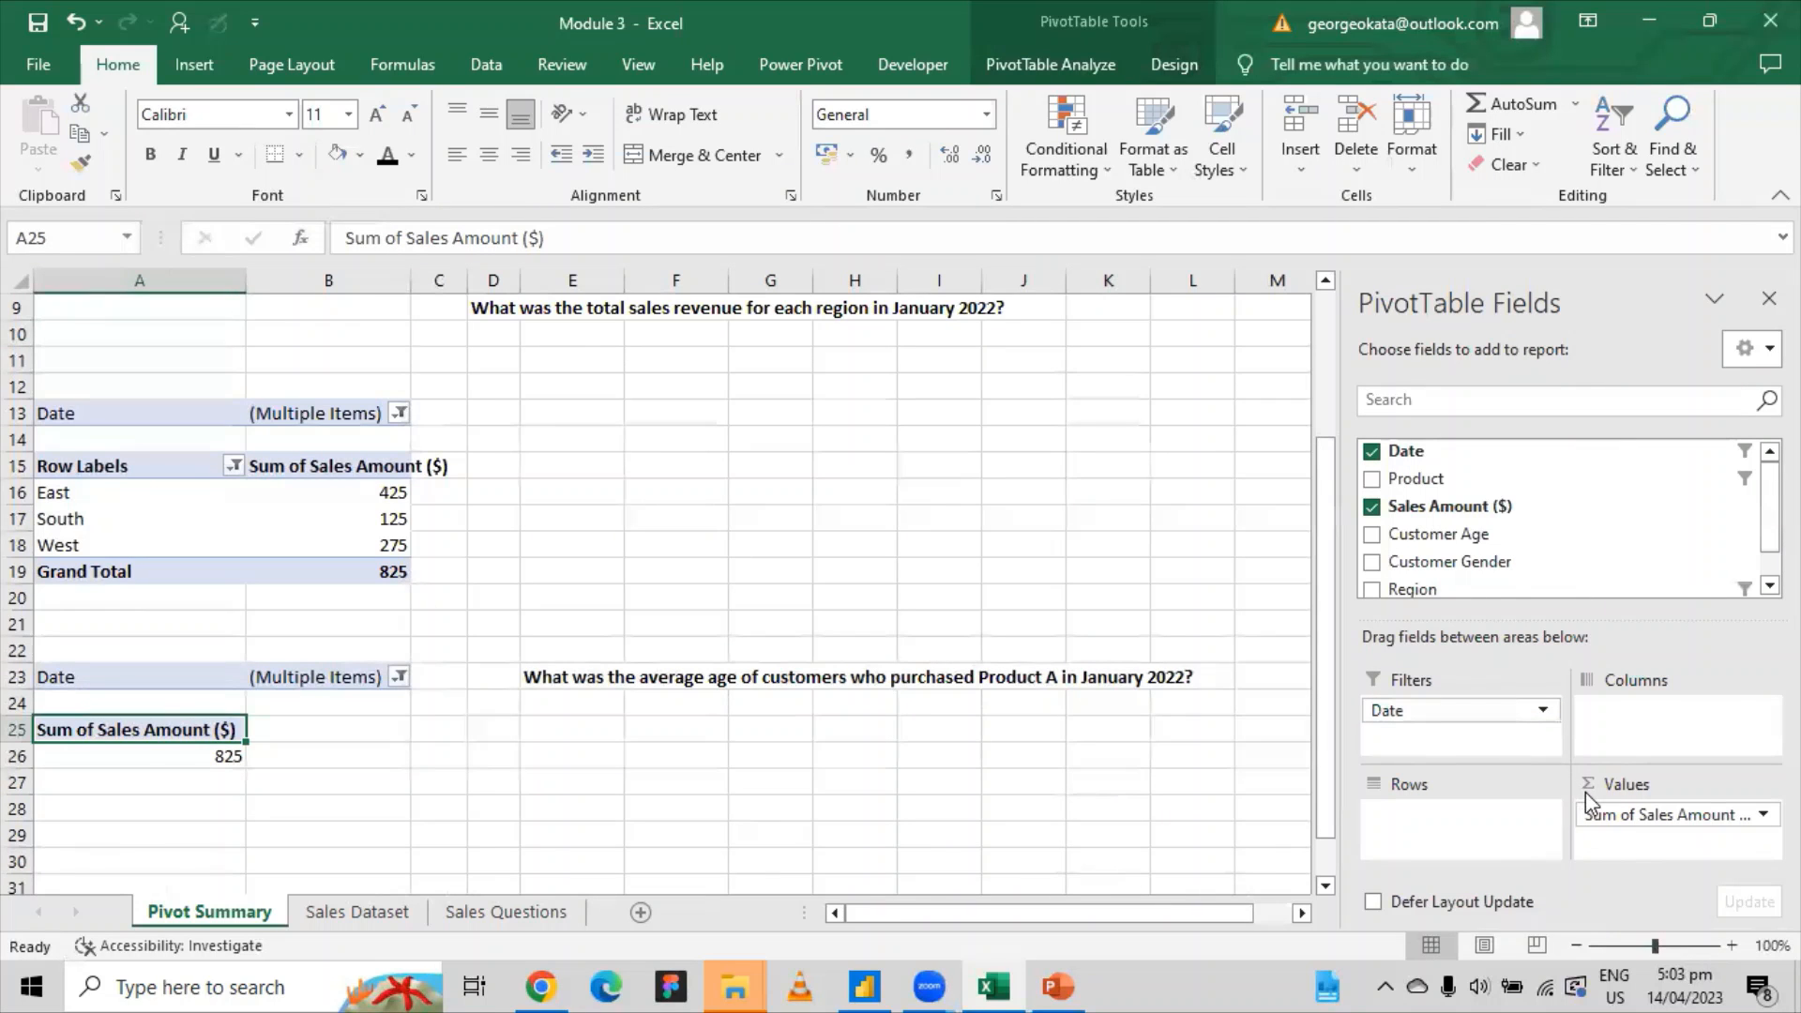
click(1745, 814)
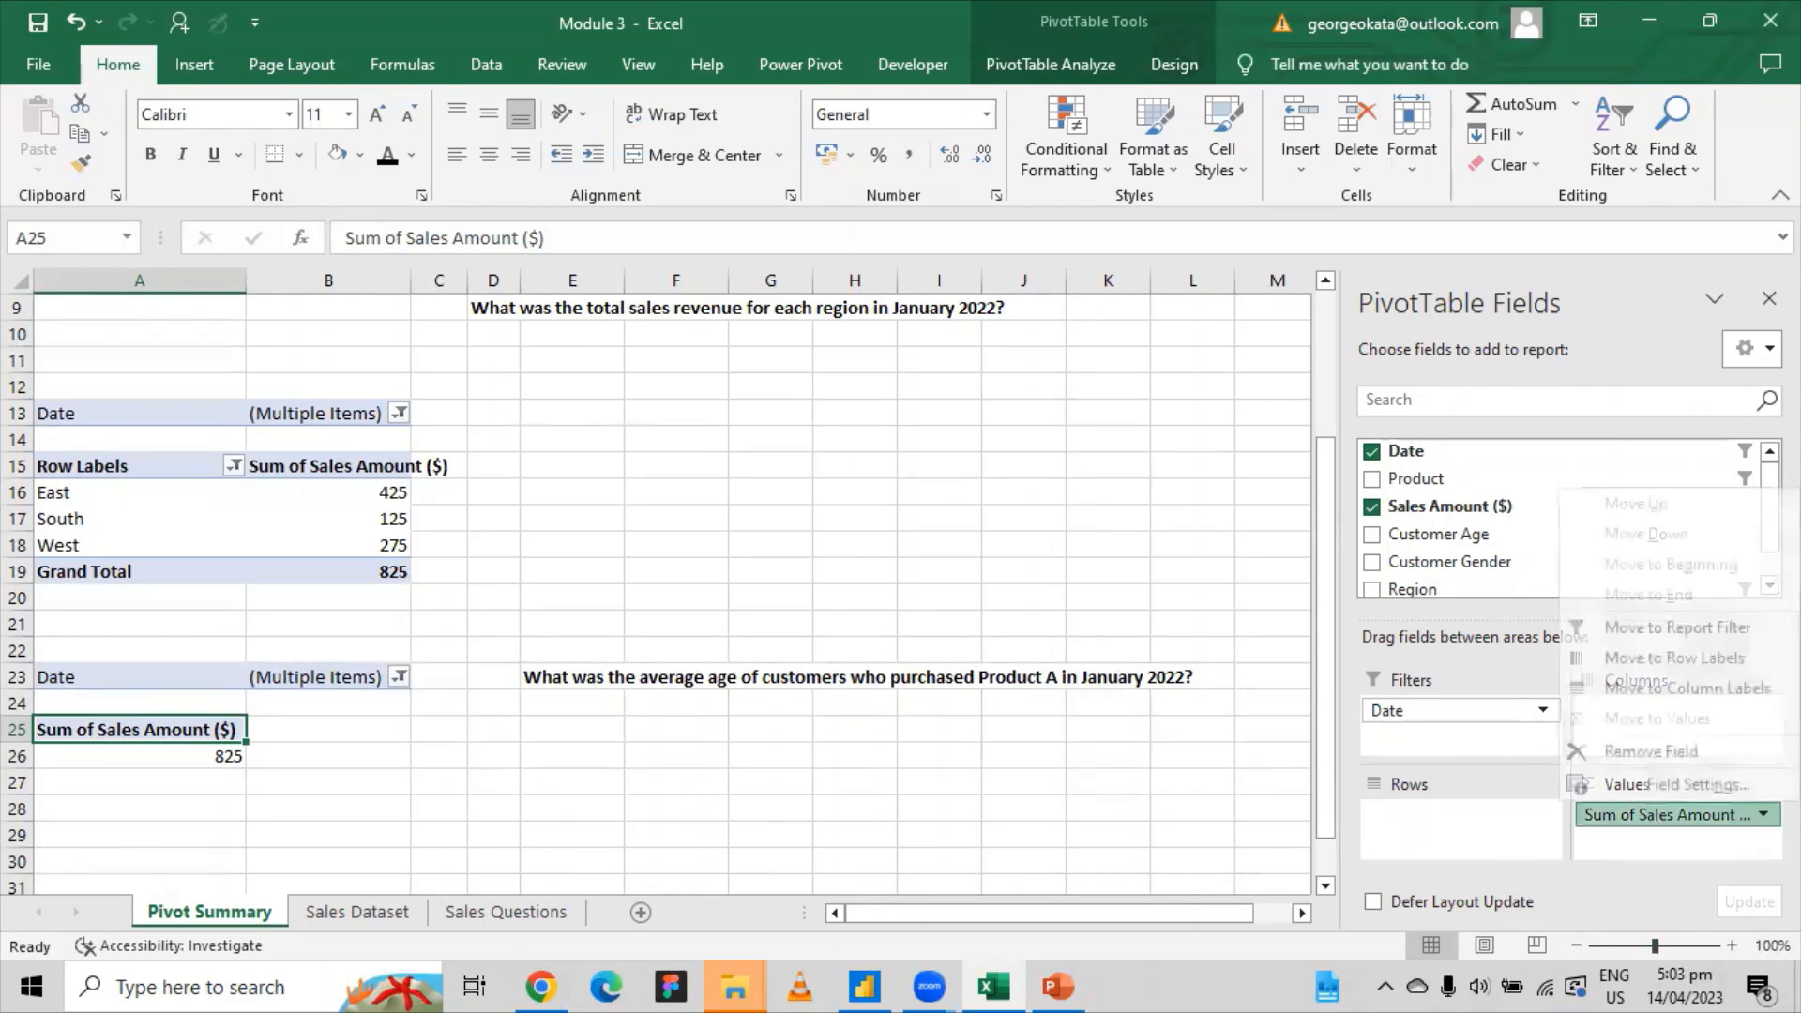
click(1663, 751)
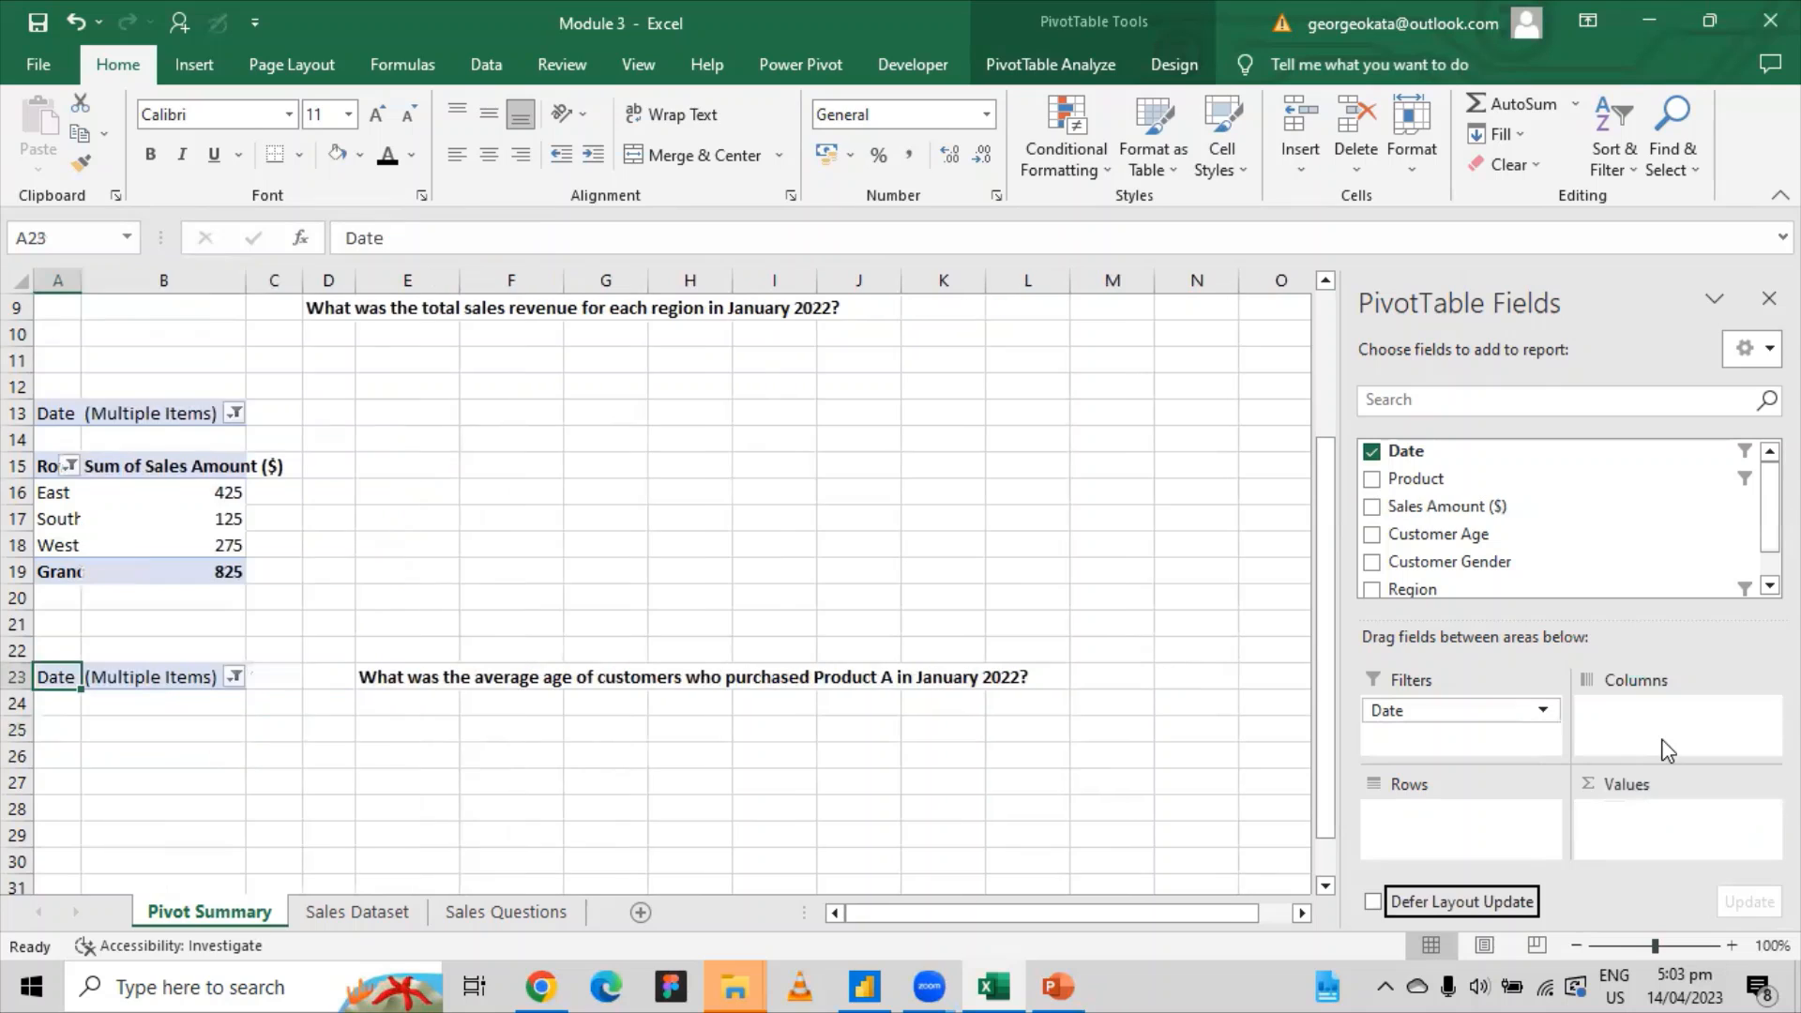
Check which dates the Date filter of the PivotTable at A23 includes against the question in row 23.
click(235, 676)
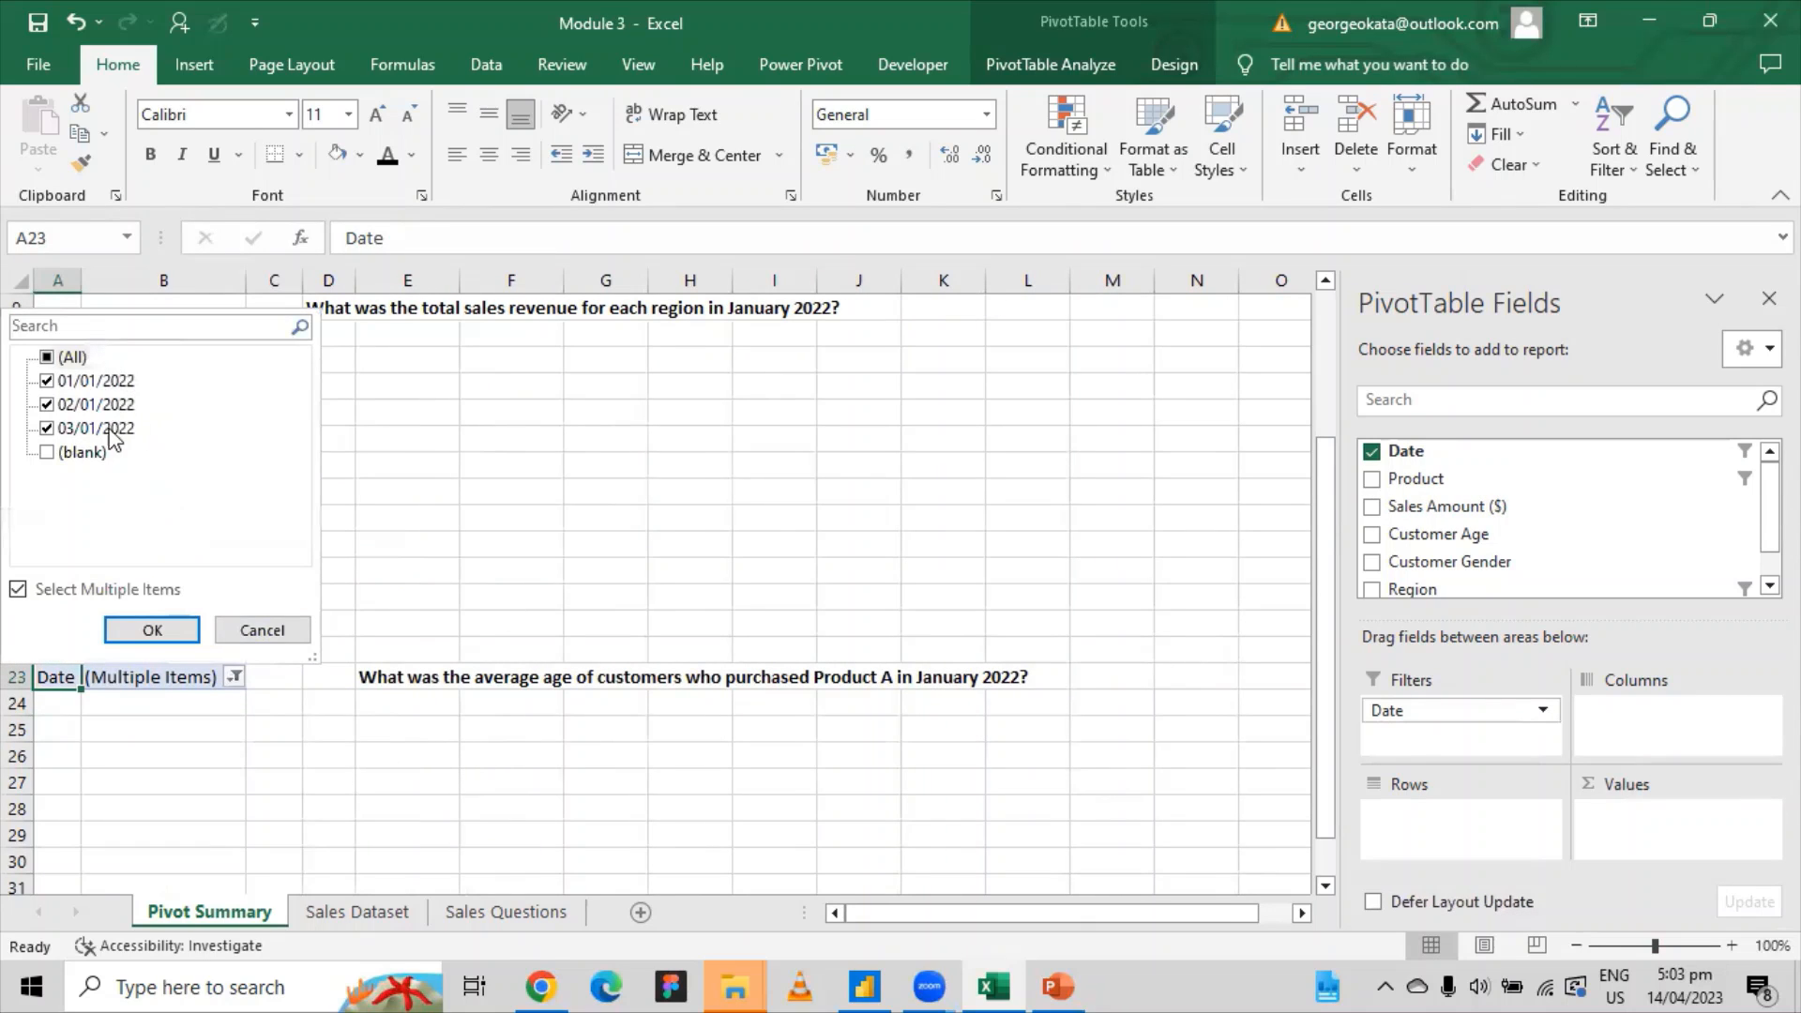
click(260, 630)
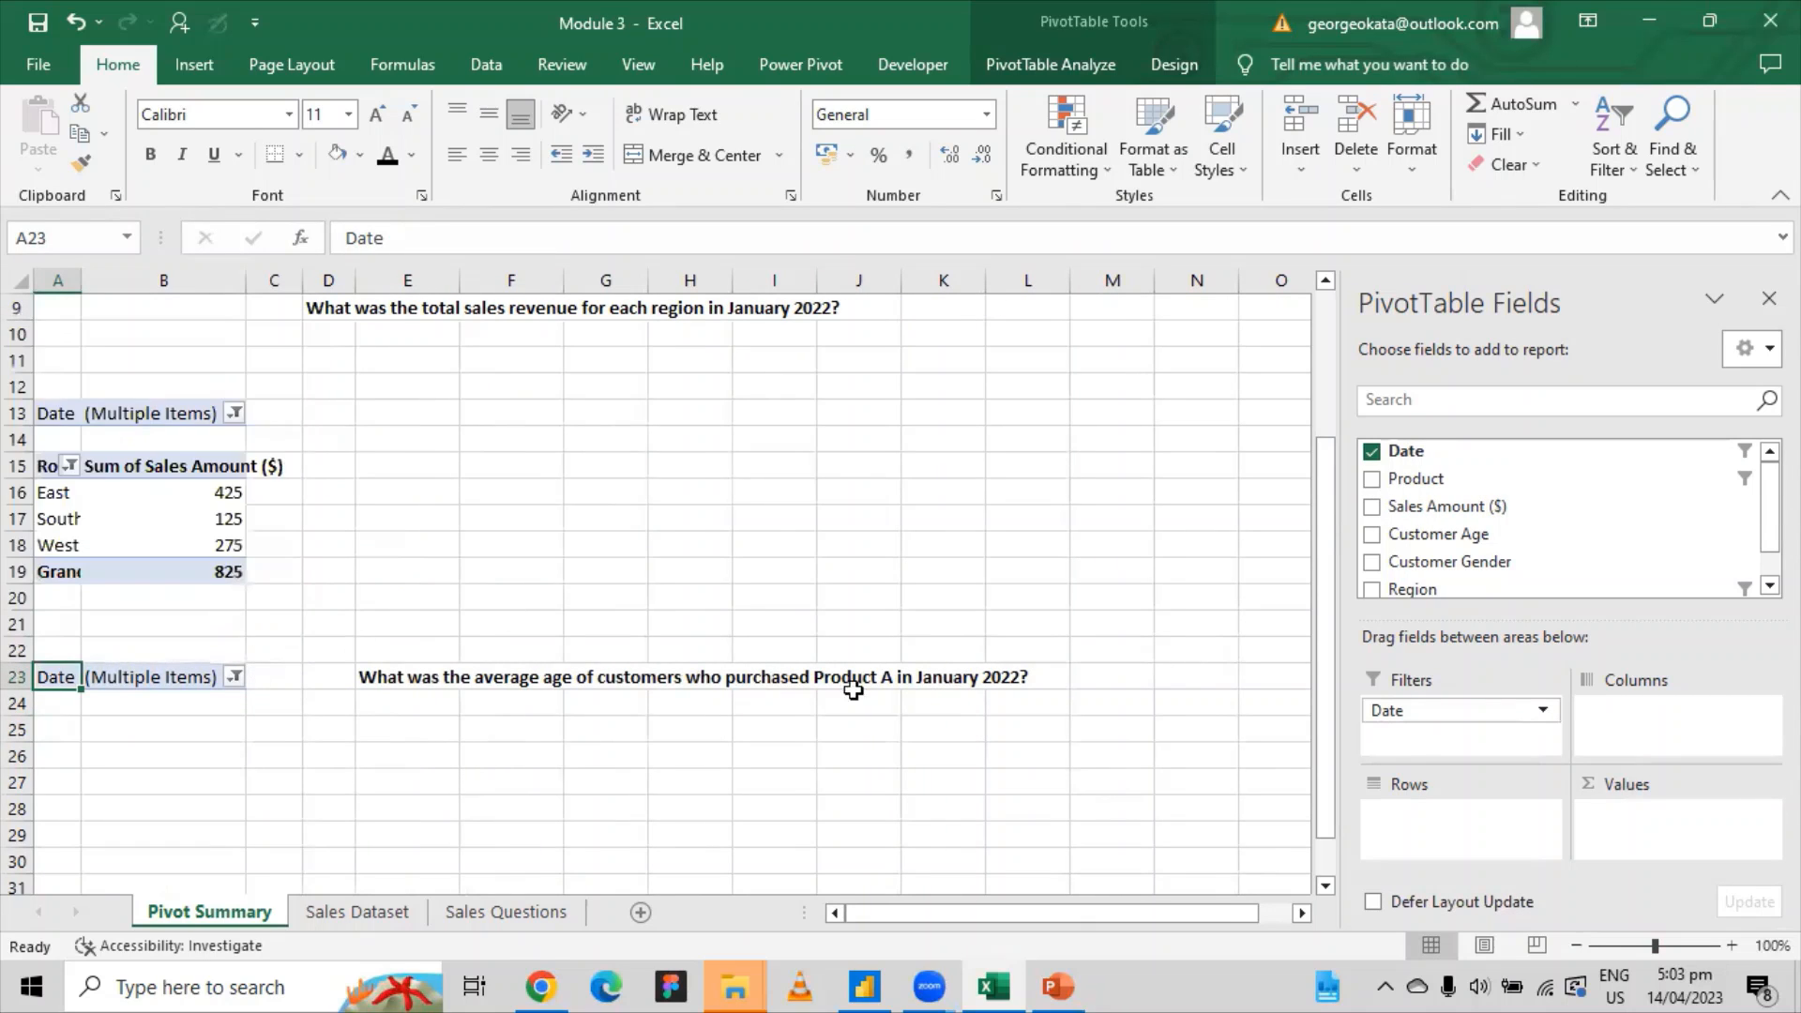
click(924, 674)
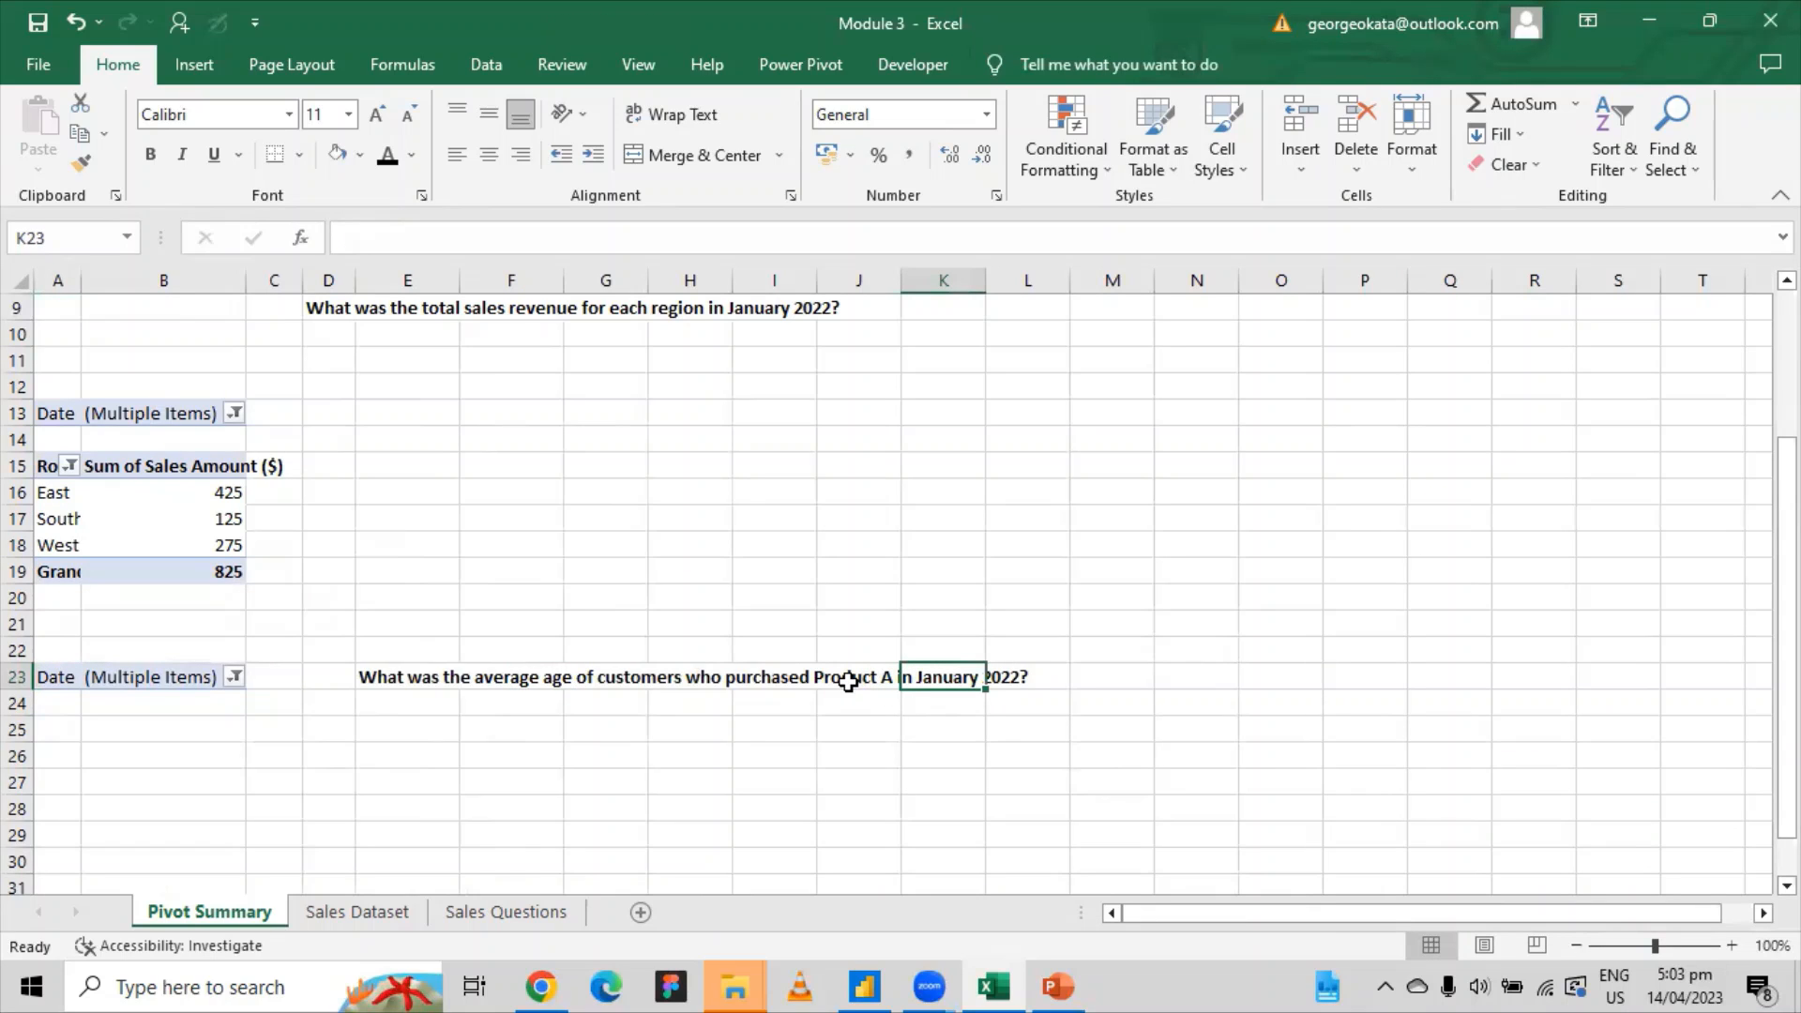
click(848, 682)
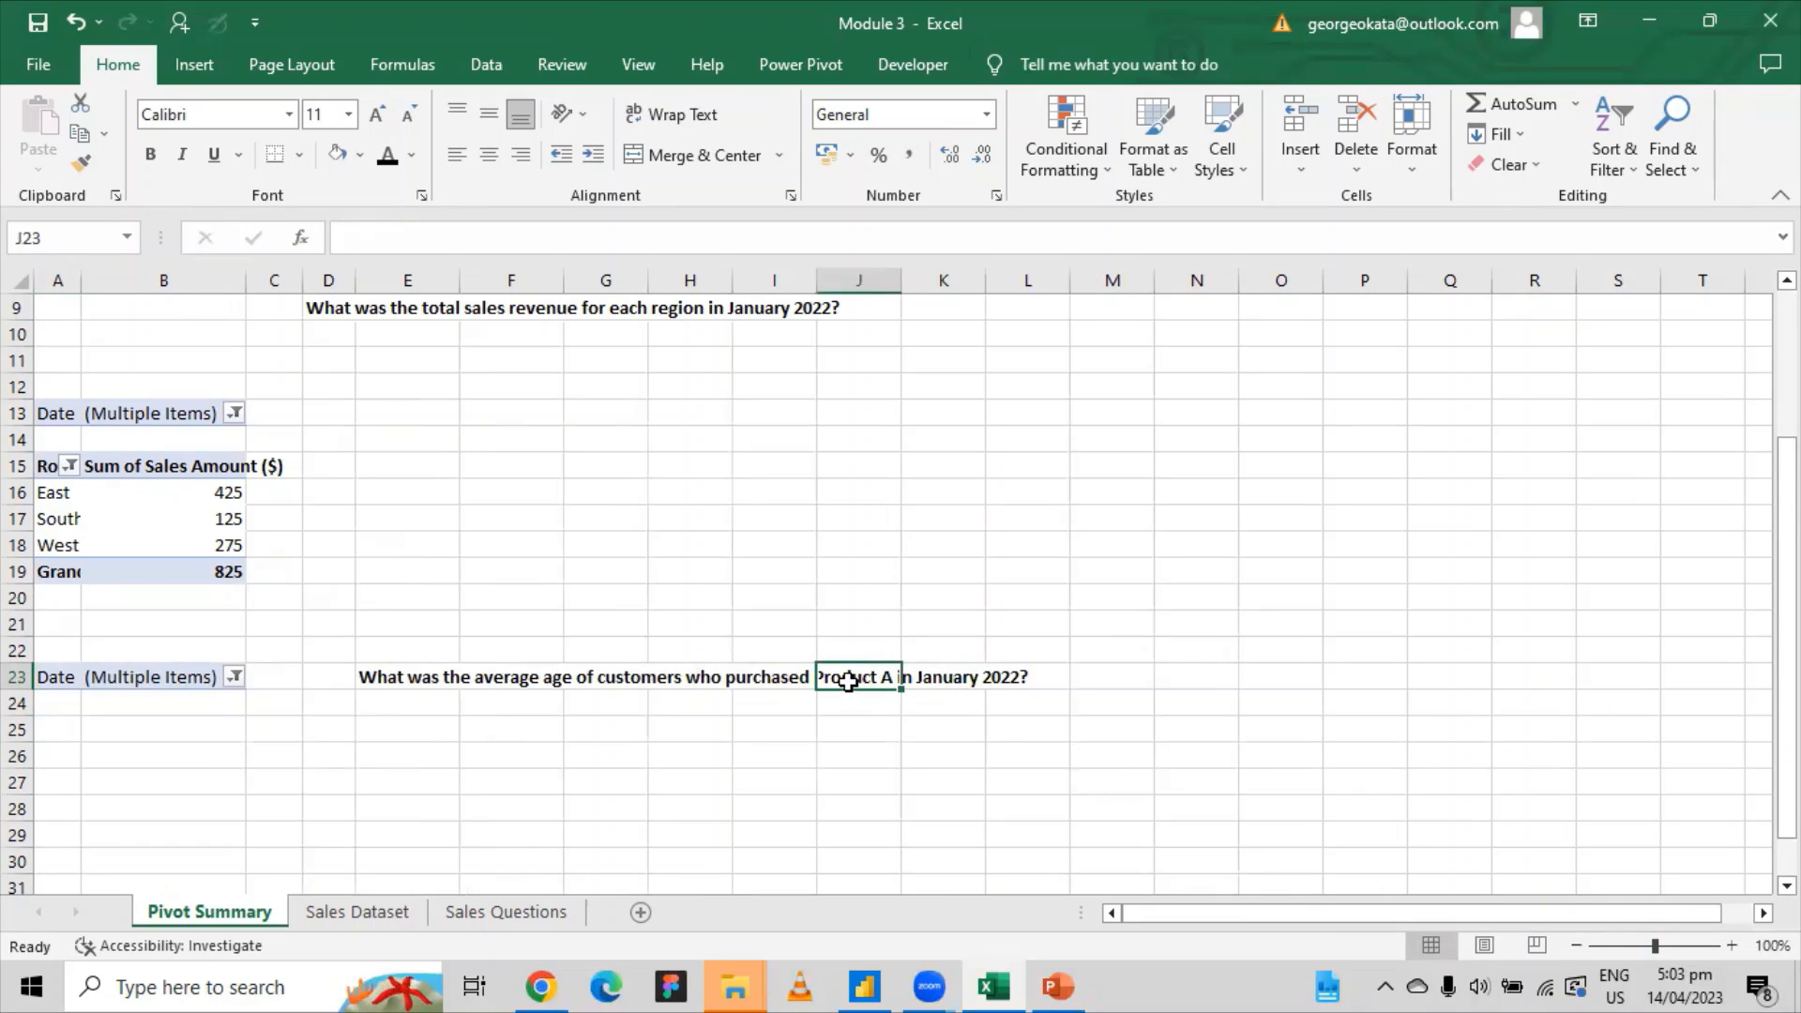
Add Product as the row field of the PivotTable at A23 and filter it to Product A only.
click(149, 681)
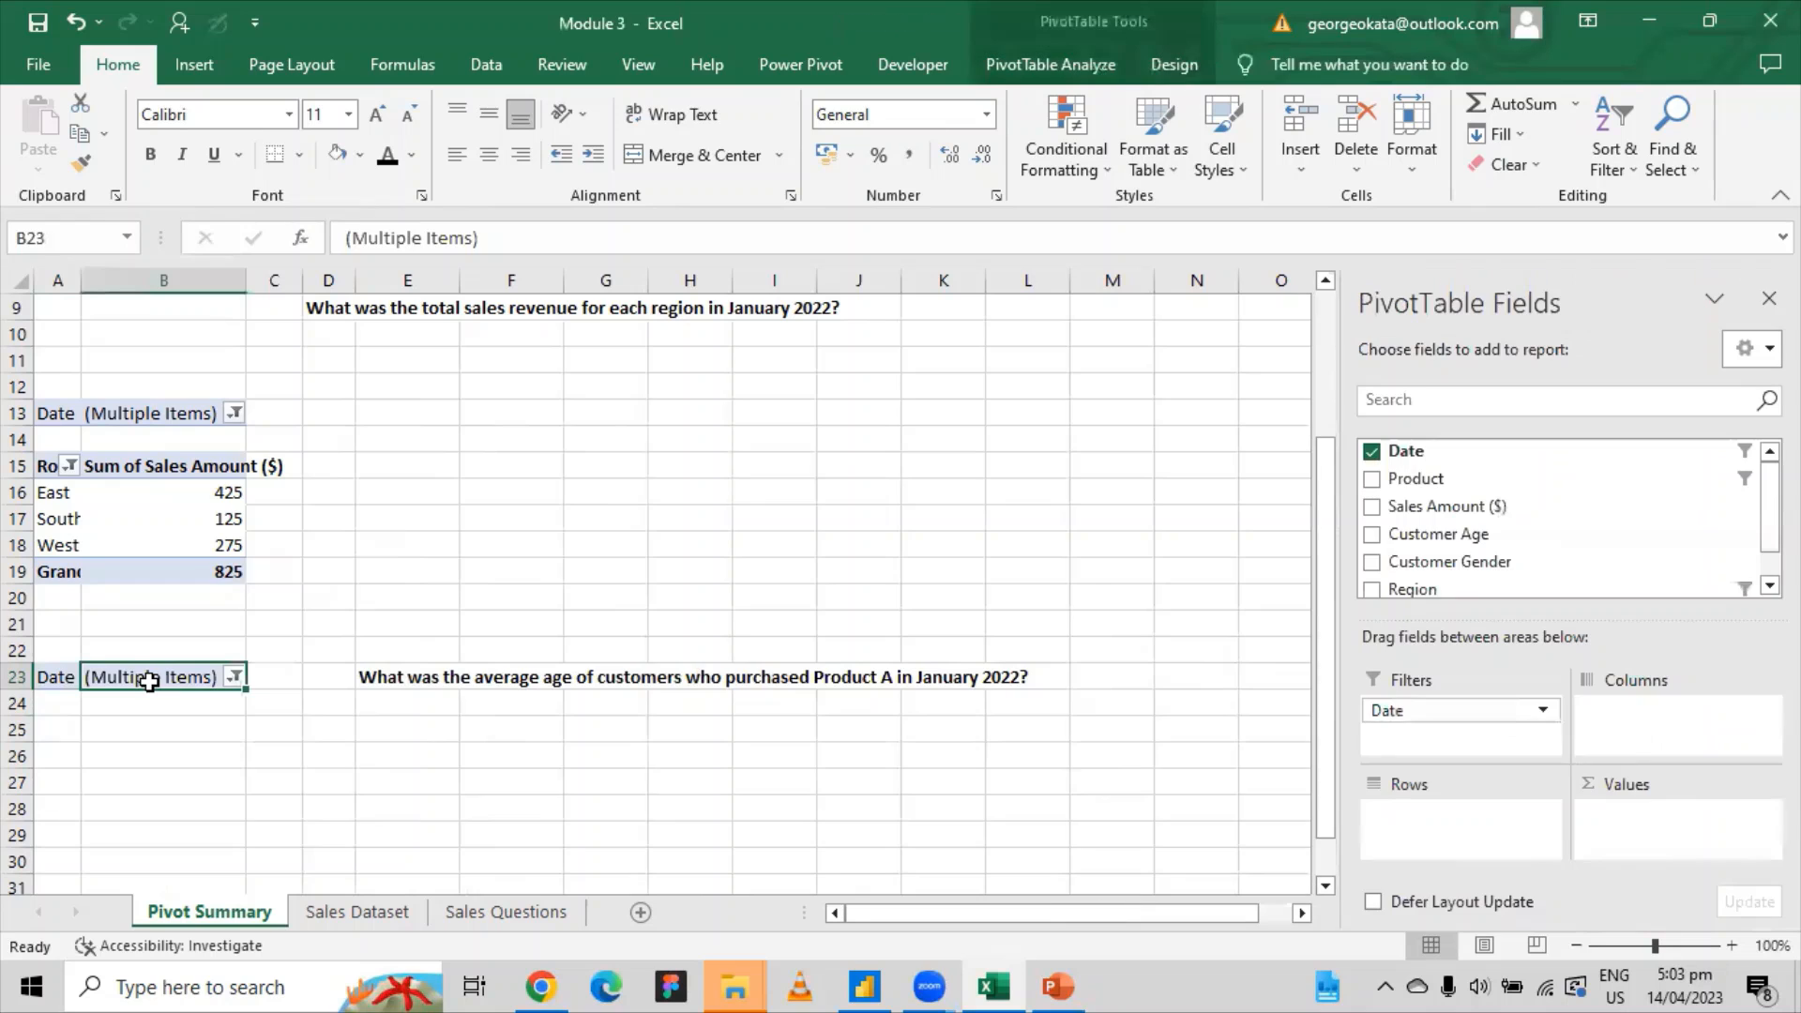
drag(1481, 475, 1445, 840)
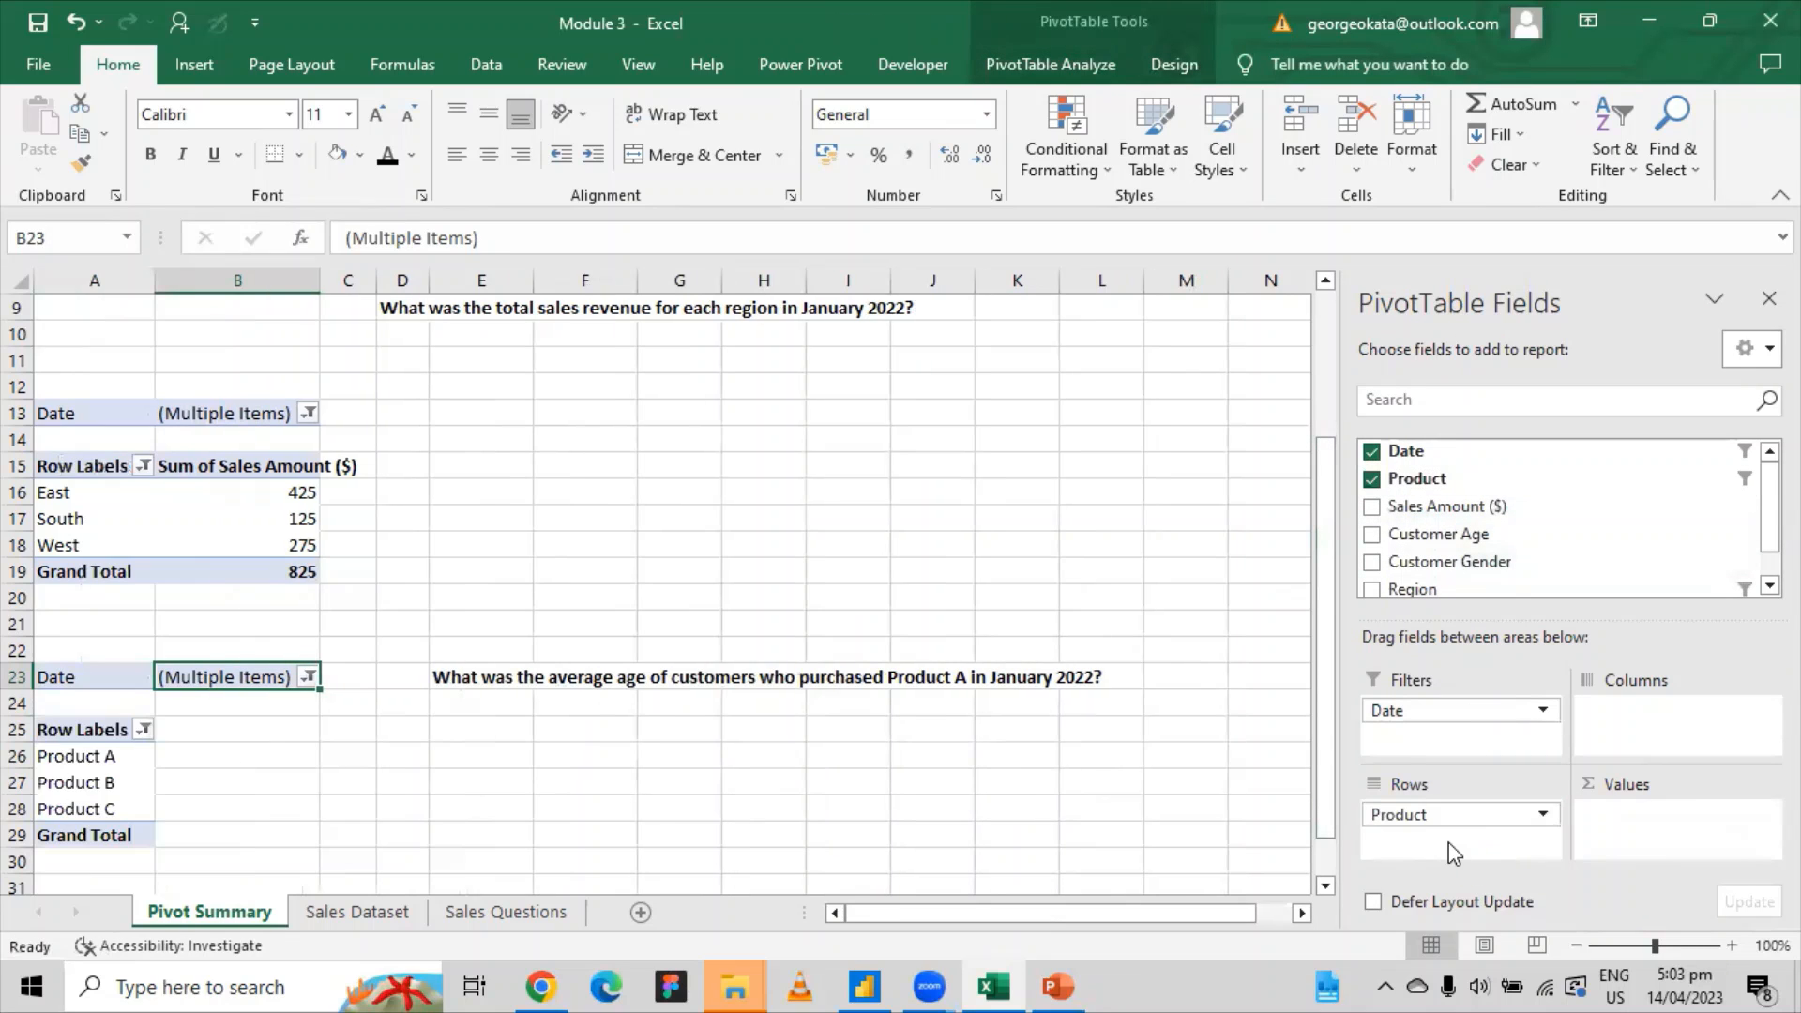
click(143, 730)
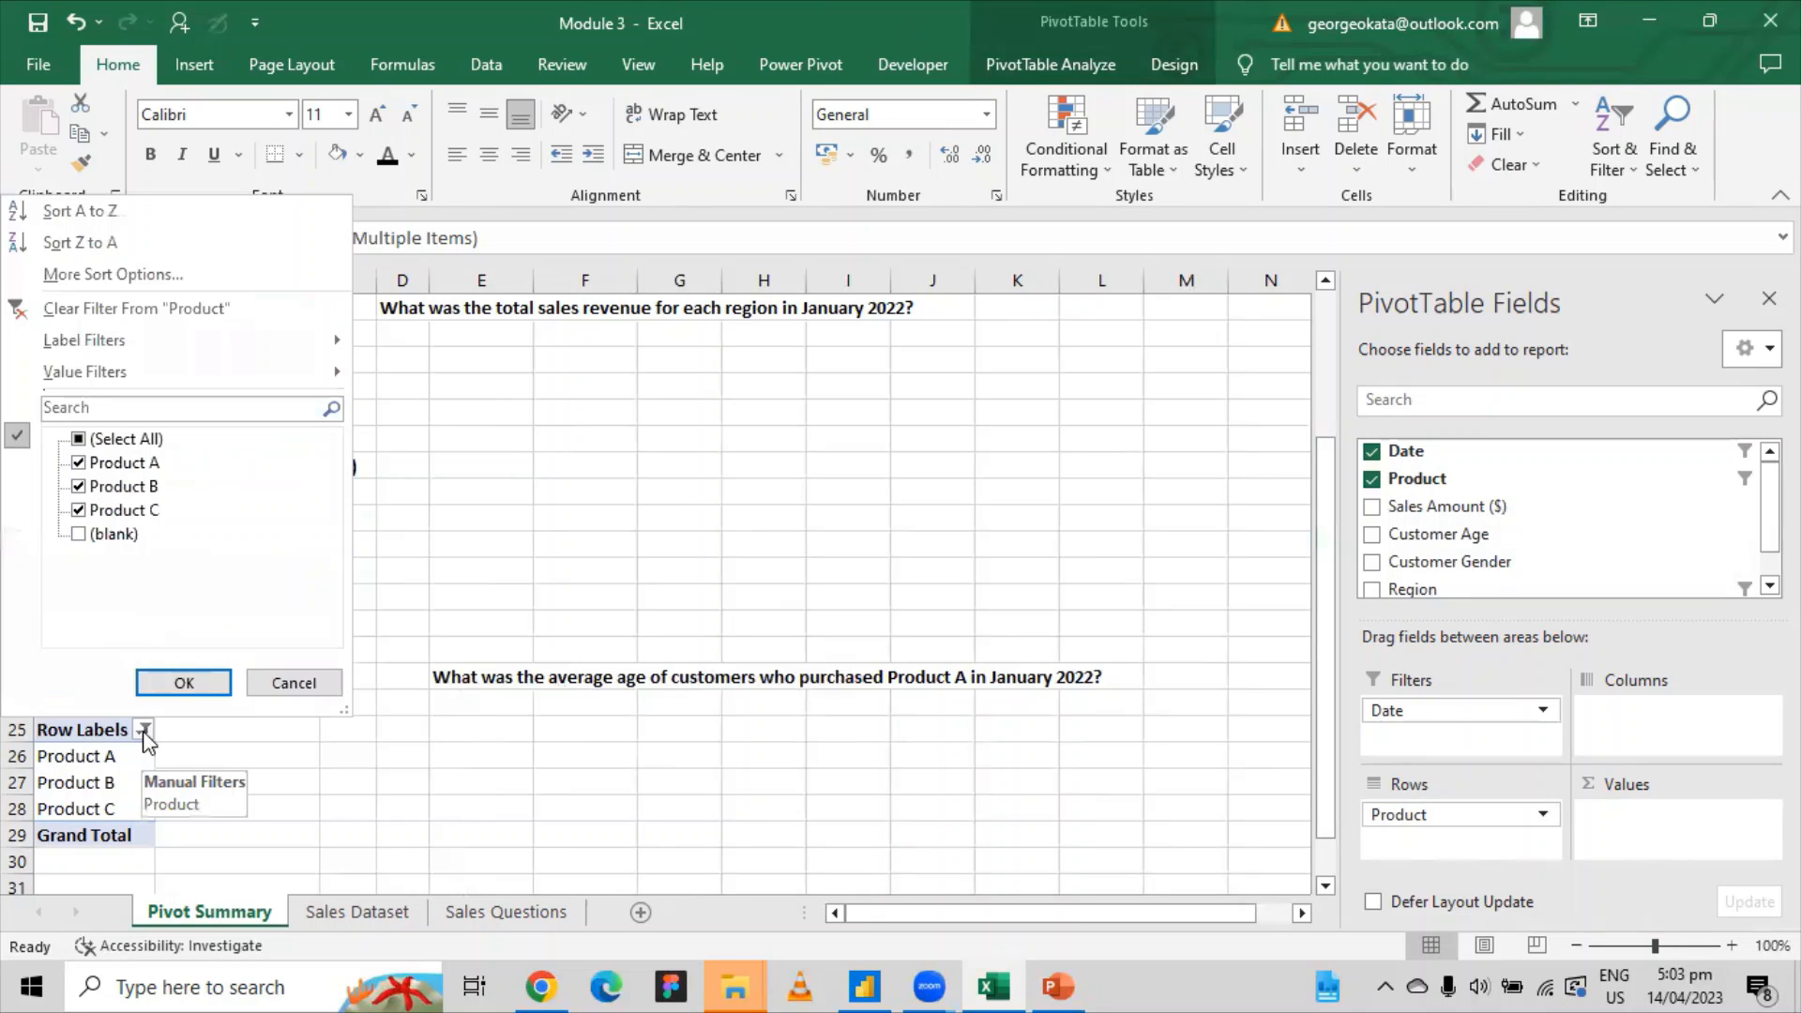
click(81, 488)
click(80, 488)
click(81, 511)
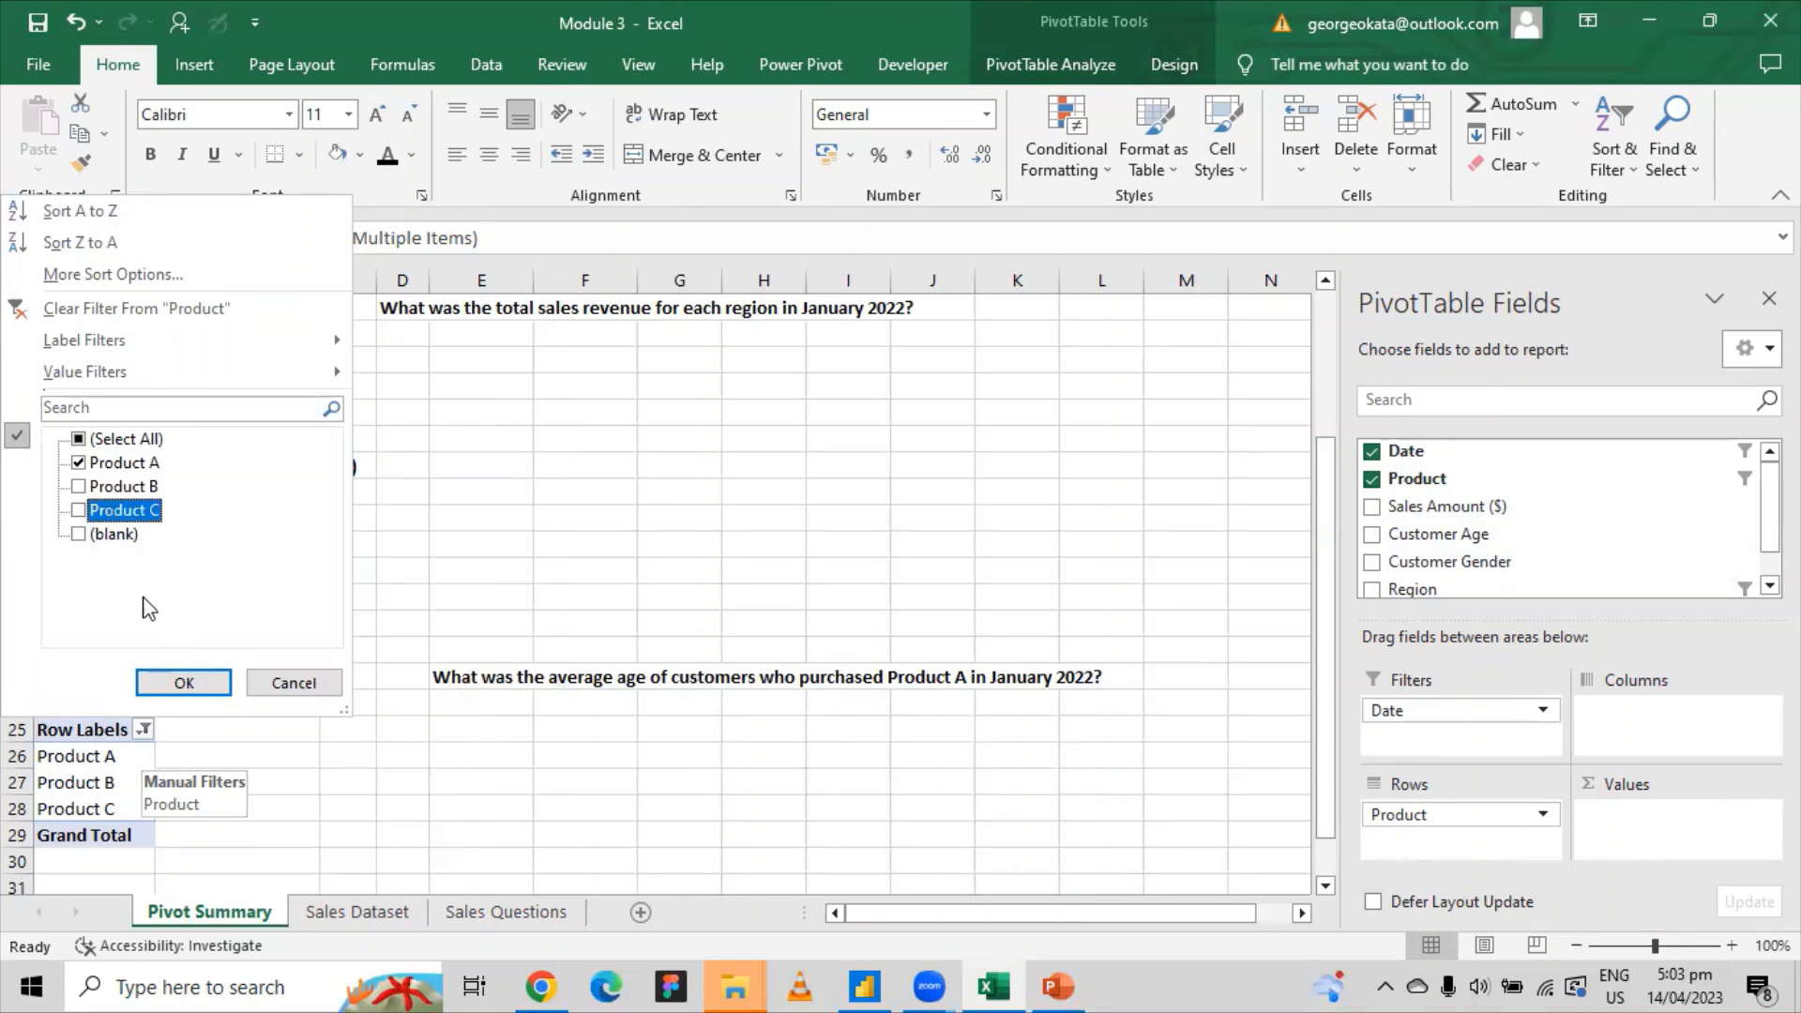
click(178, 671)
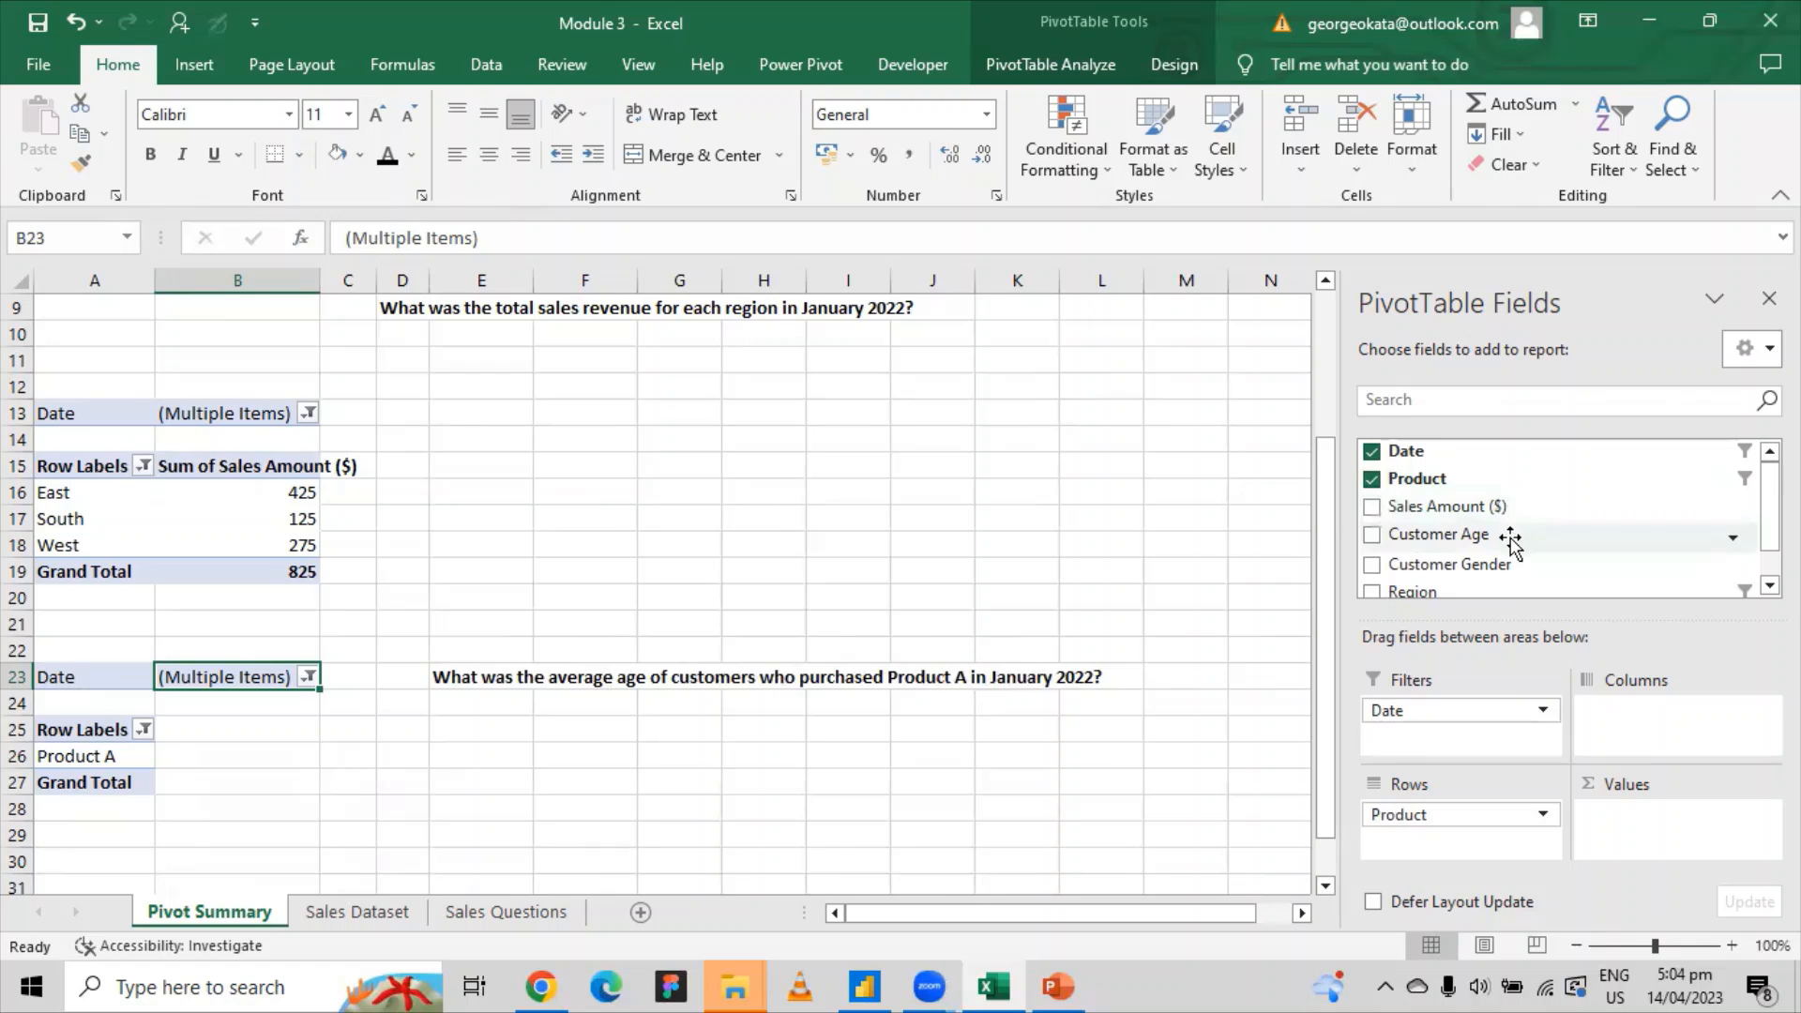
Add Customer Age as the value field of the Product A PivotTable and summarize it by Average.
drag(1511, 536, 1667, 825)
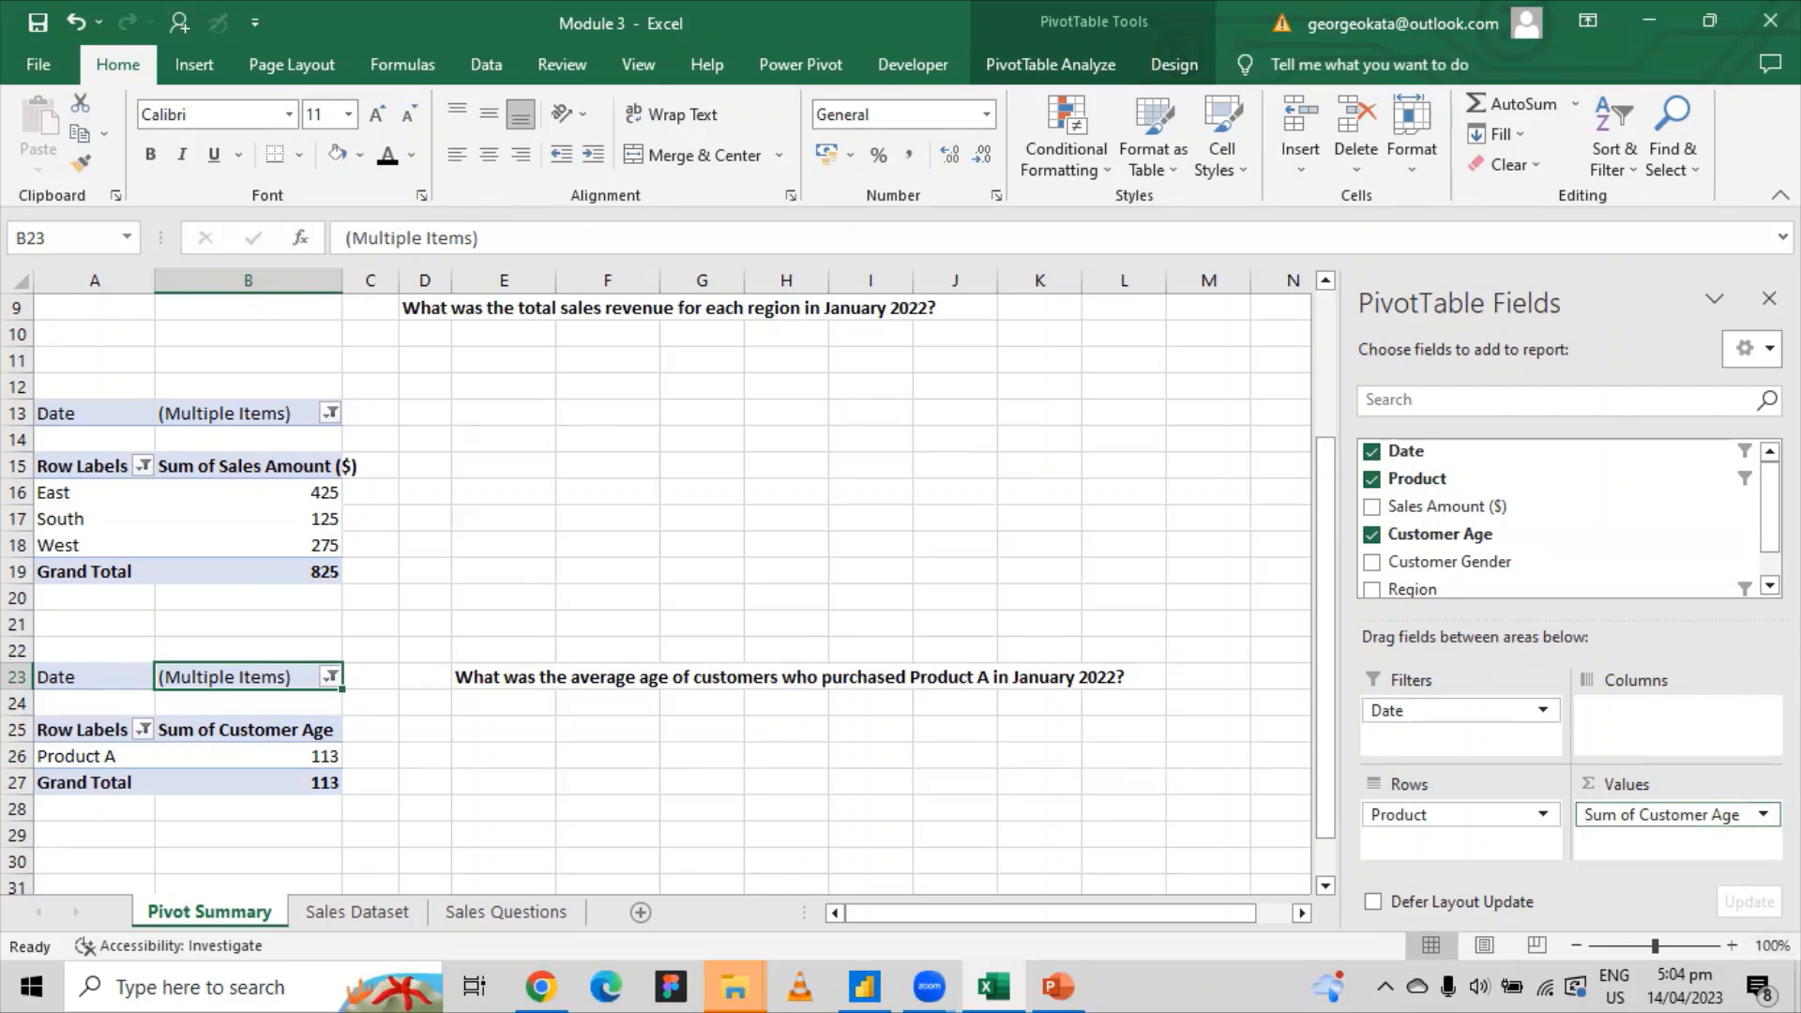
click(1762, 815)
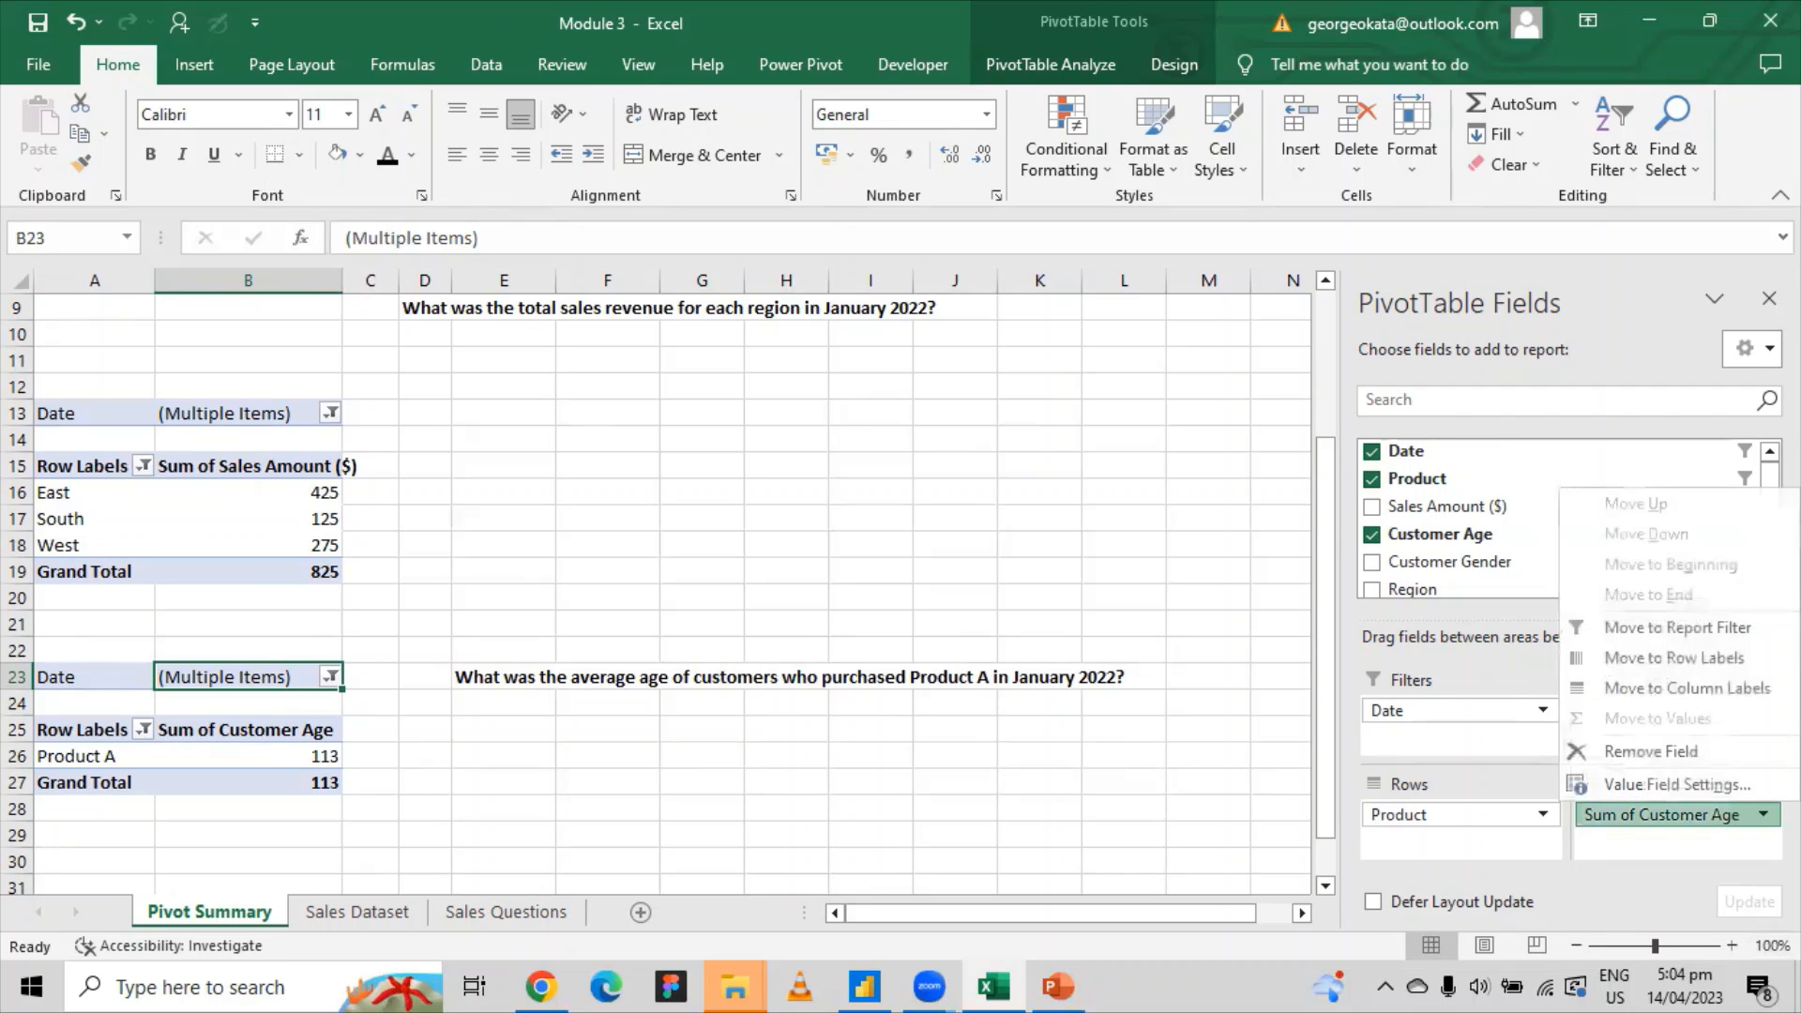
click(1632, 786)
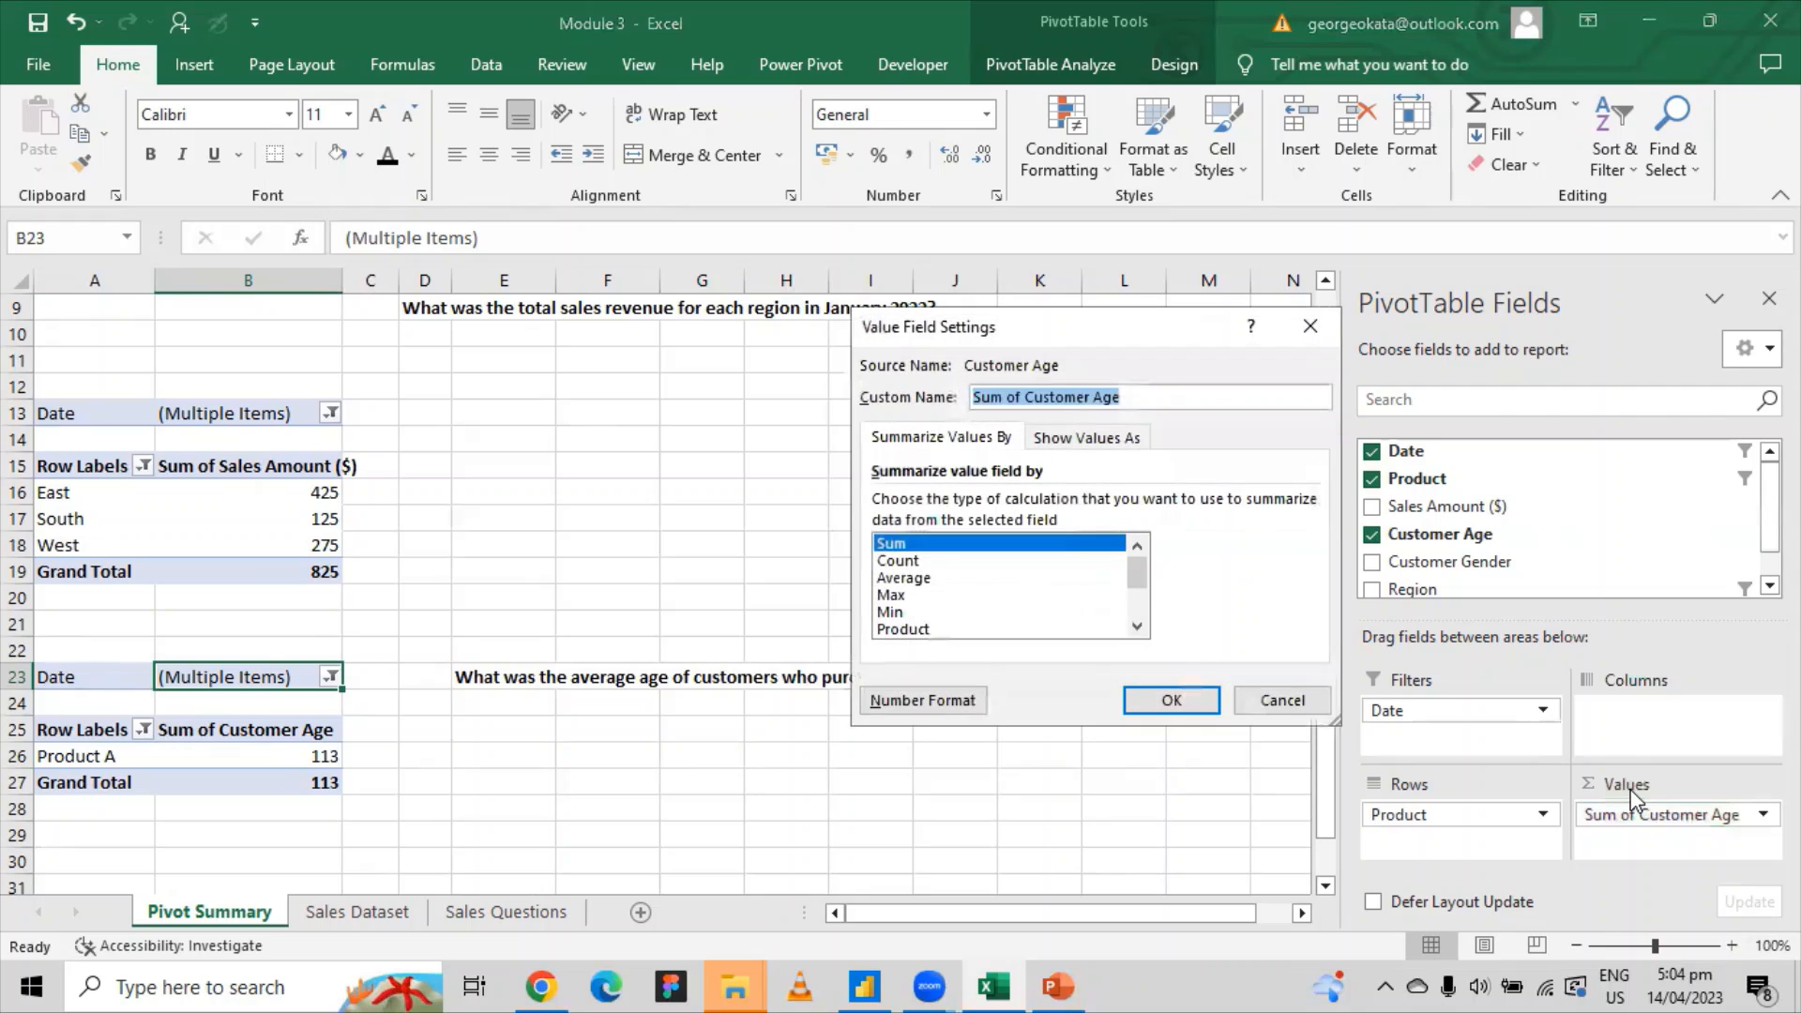
click(929, 582)
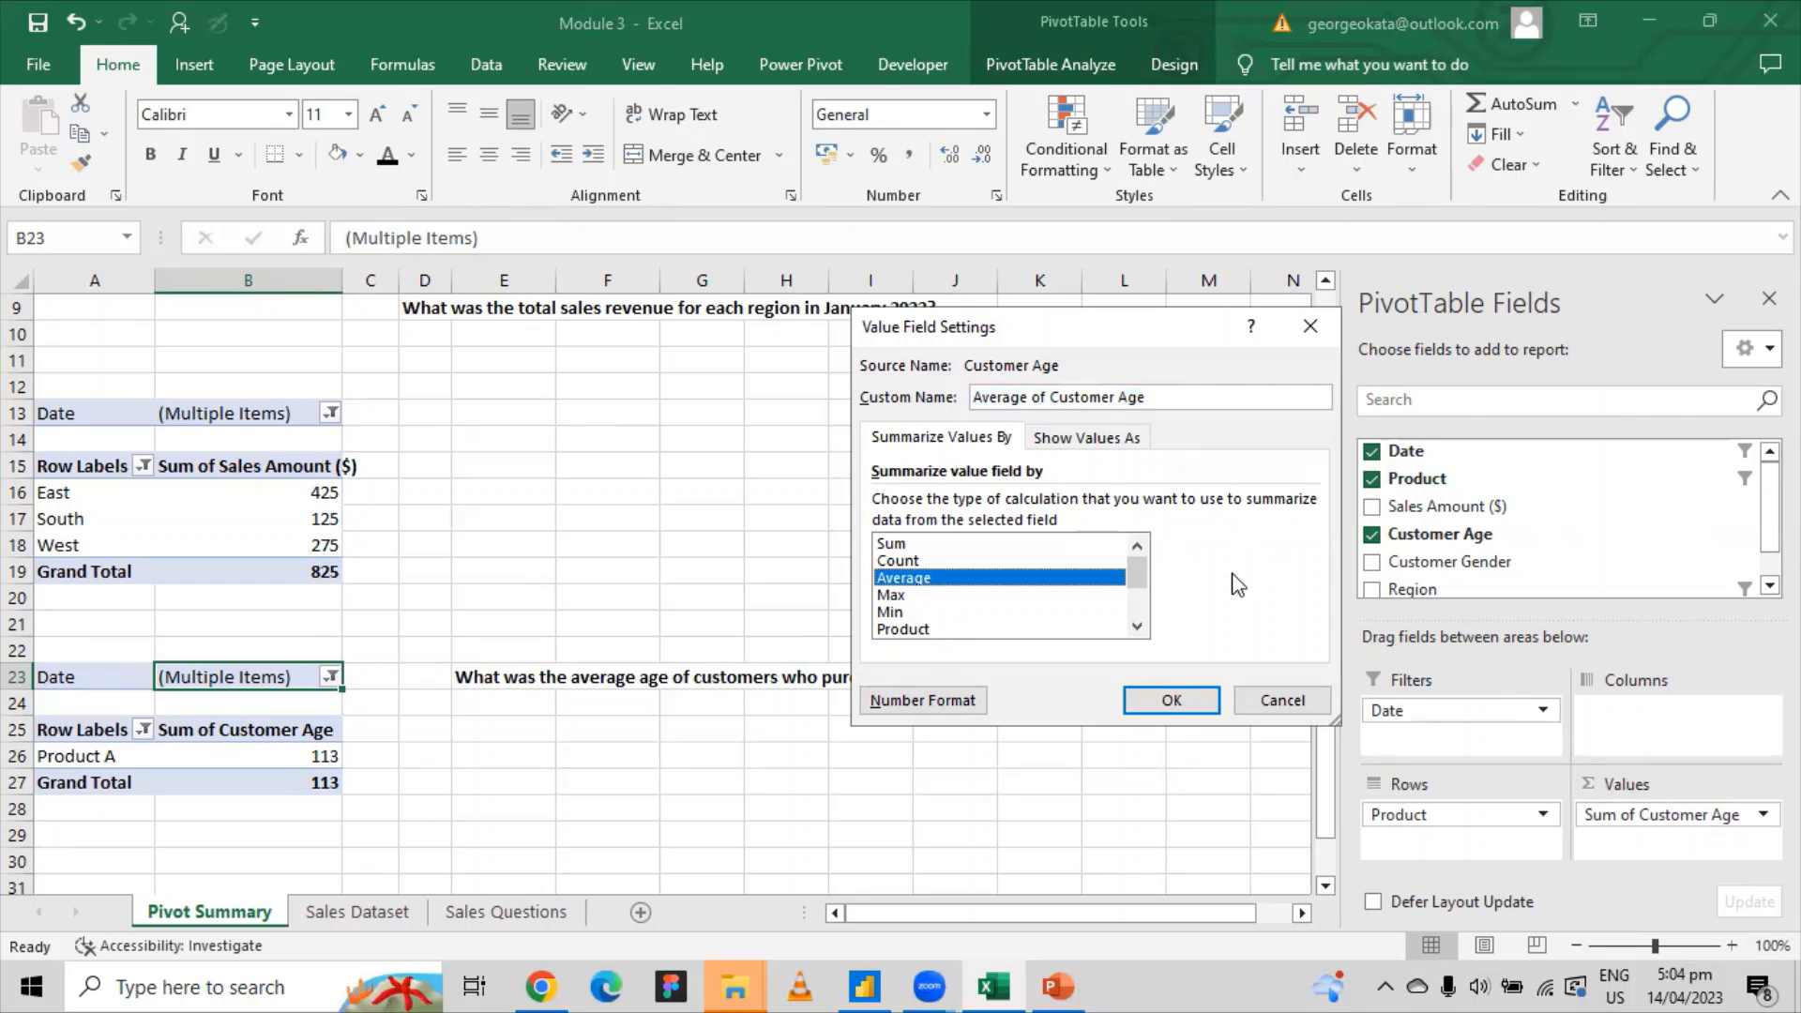
click(1186, 699)
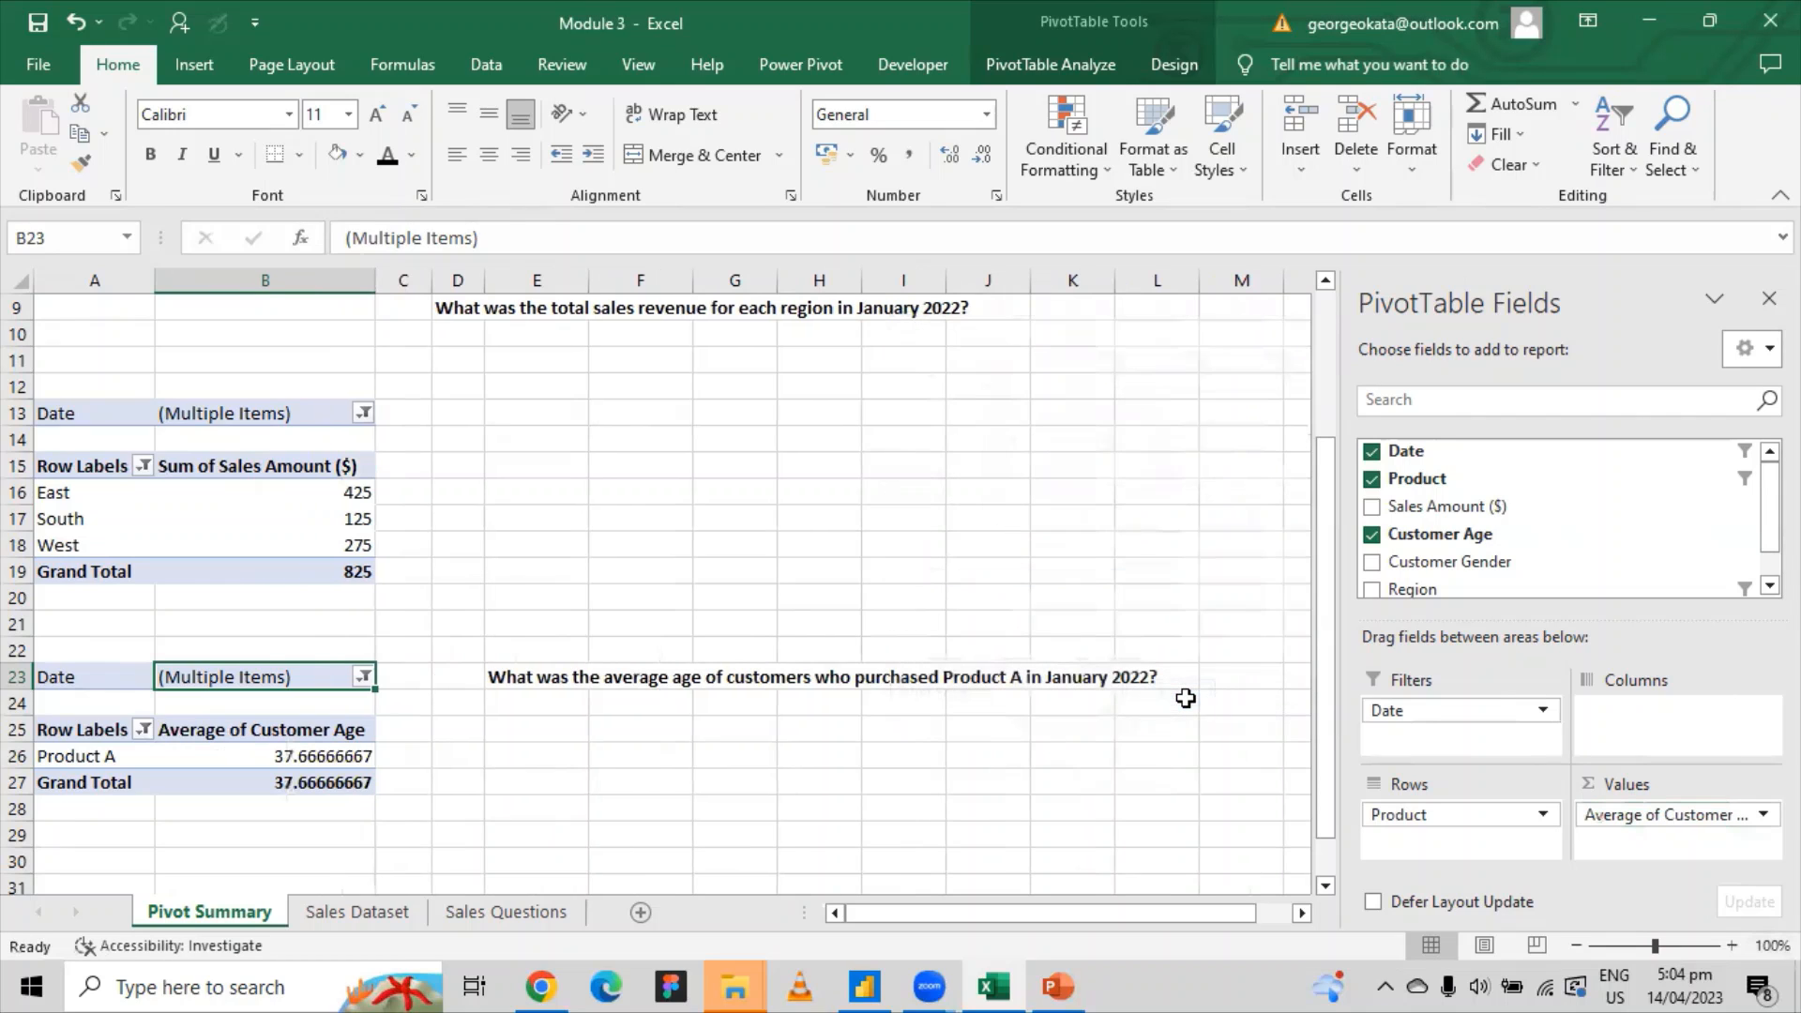
Format the Product A average customer age in B26 to show two decimal places.
mouse_move(286, 753)
click(324, 753)
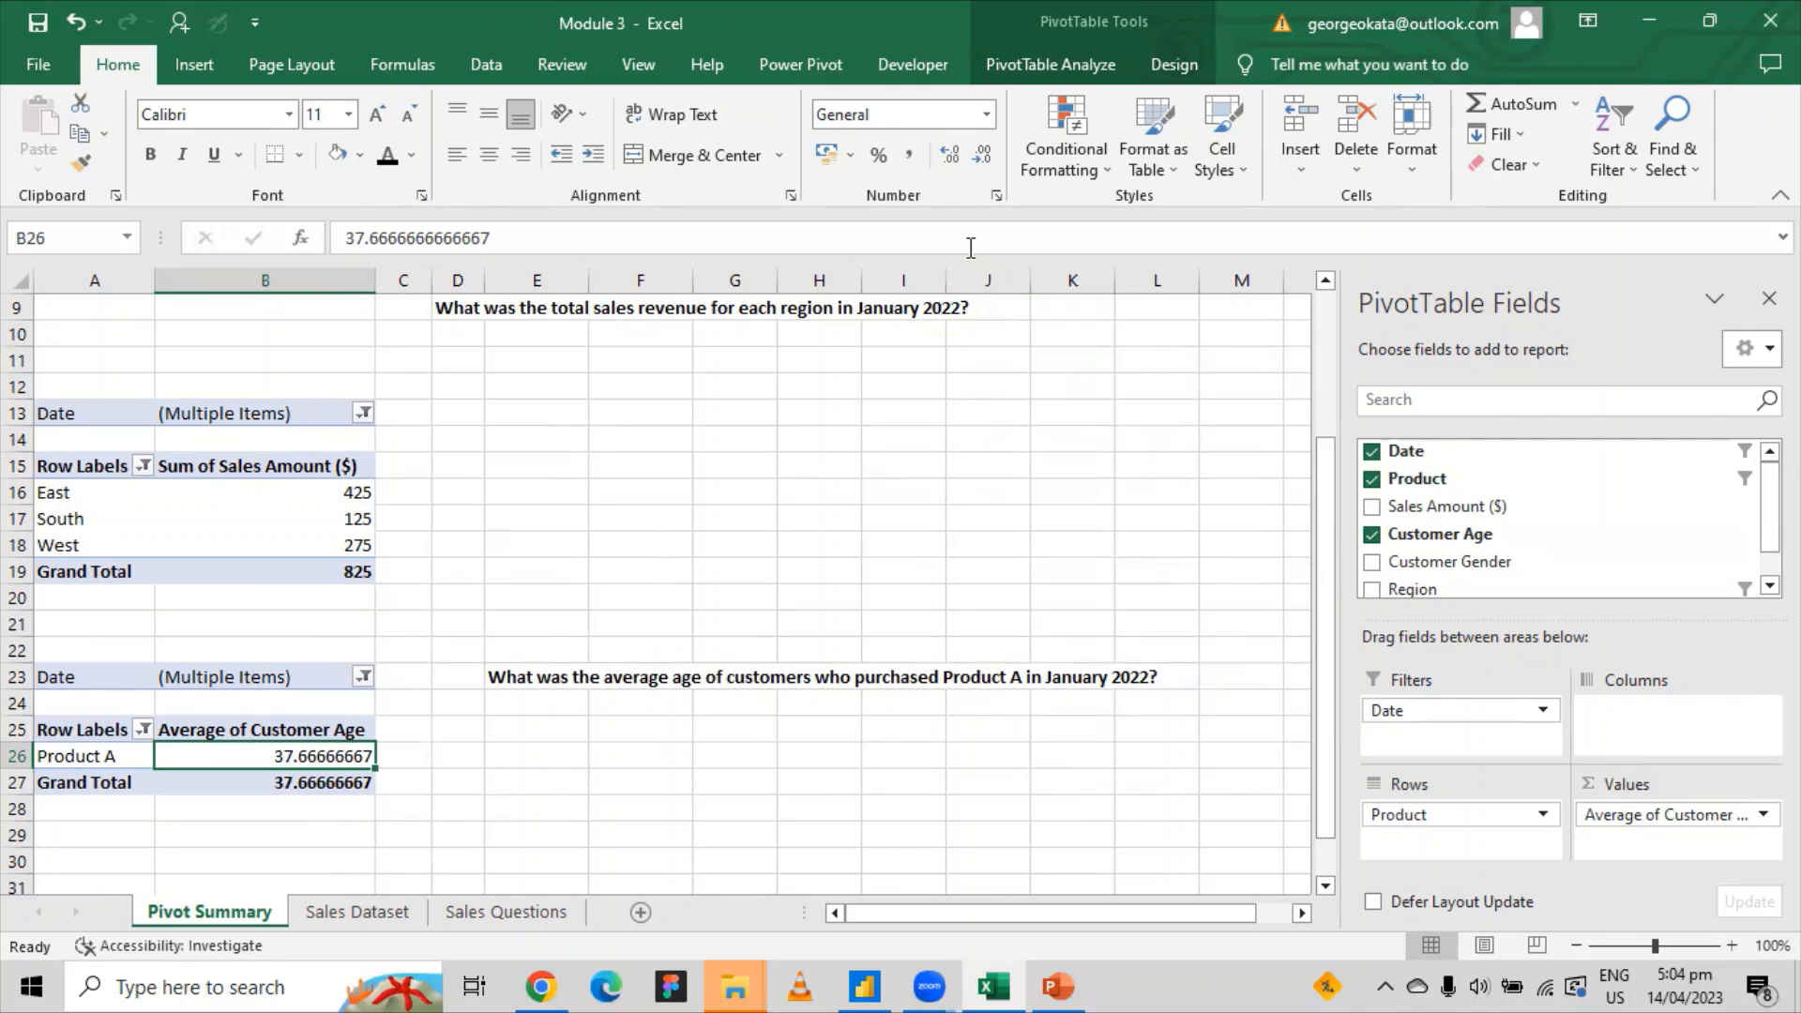
click(950, 159)
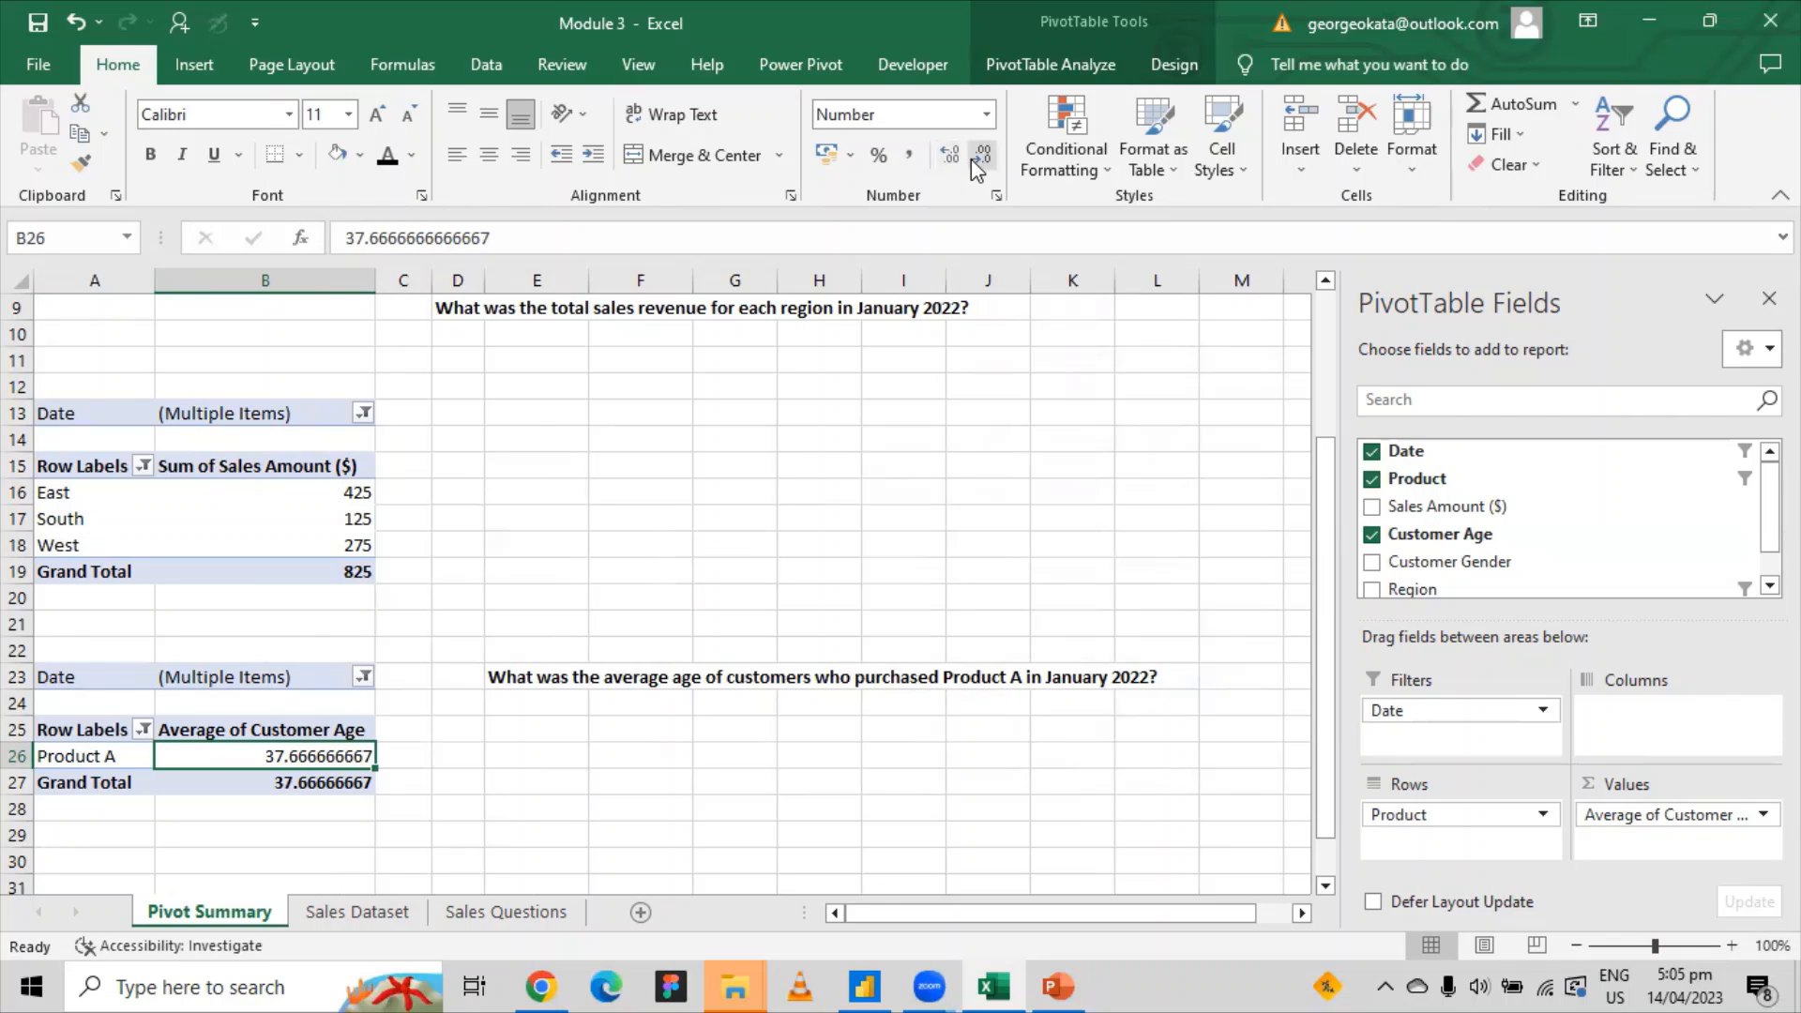
click(980, 154)
click(980, 155)
click(981, 154)
click(980, 155)
click(976, 159)
click(975, 159)
click(976, 160)
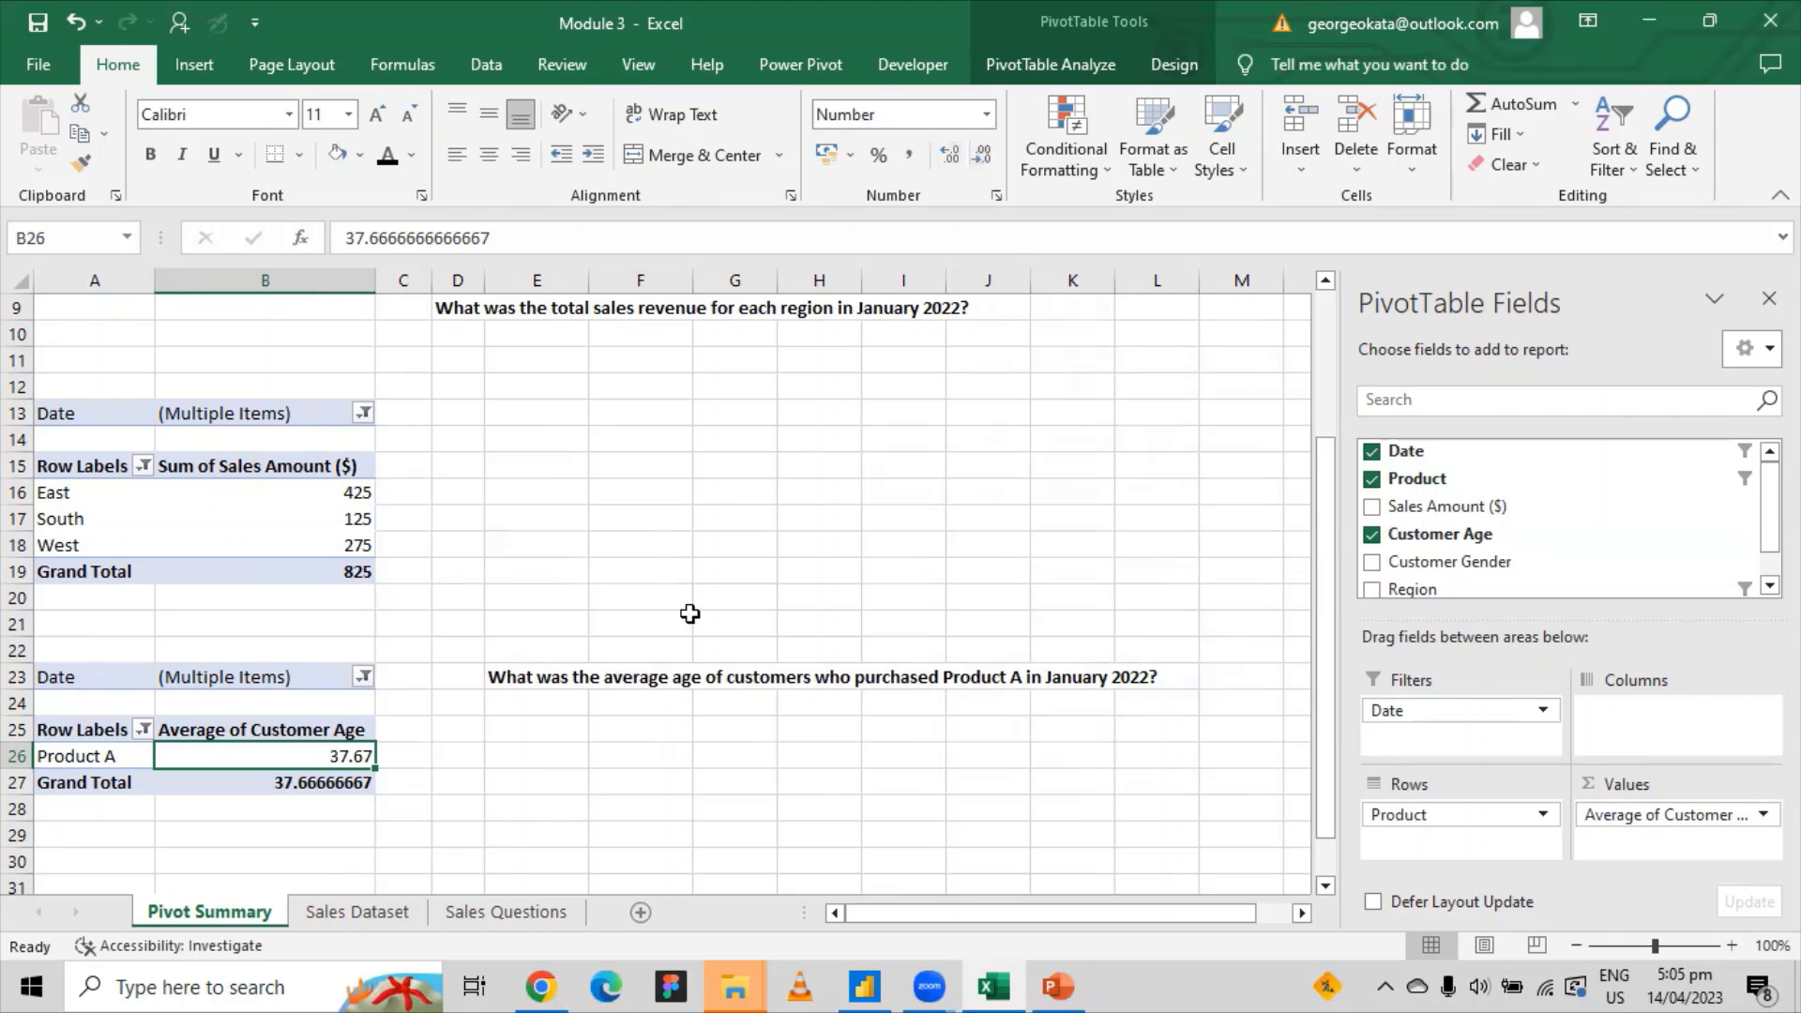
click(503, 805)
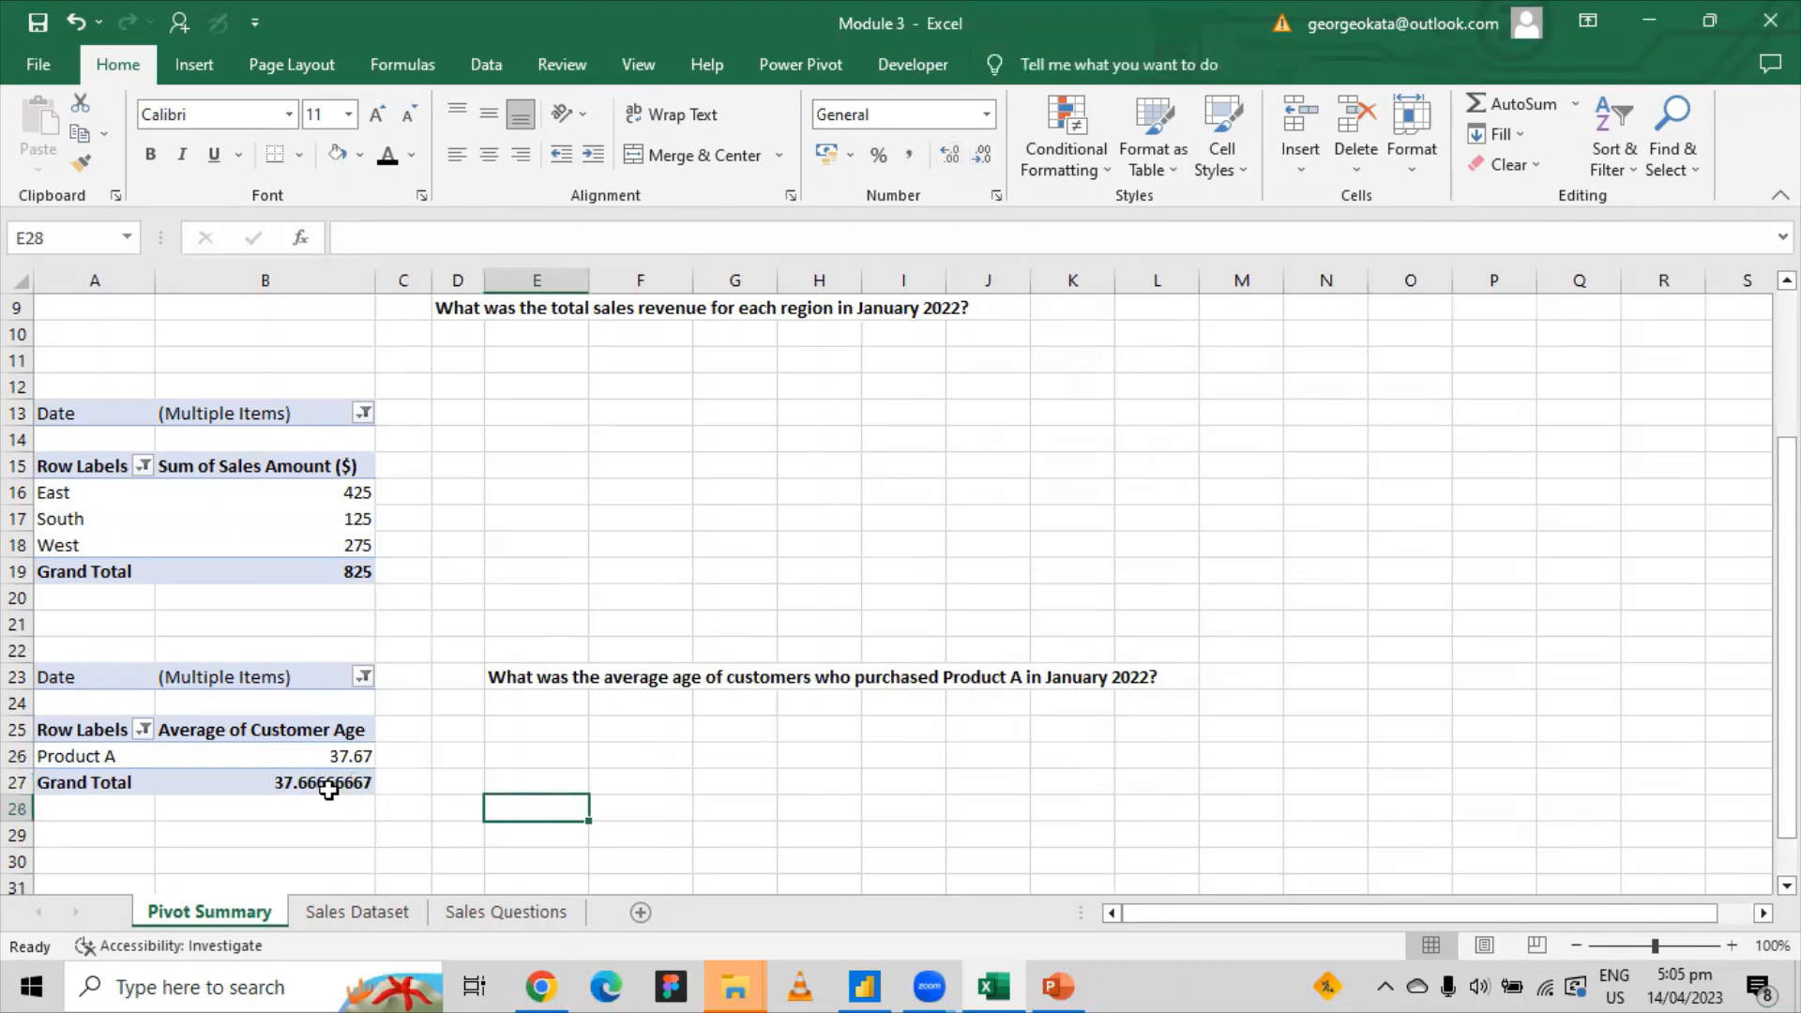
Format the Grand Total average customer age in B27 to show two decimal places.
click(323, 783)
click(983, 159)
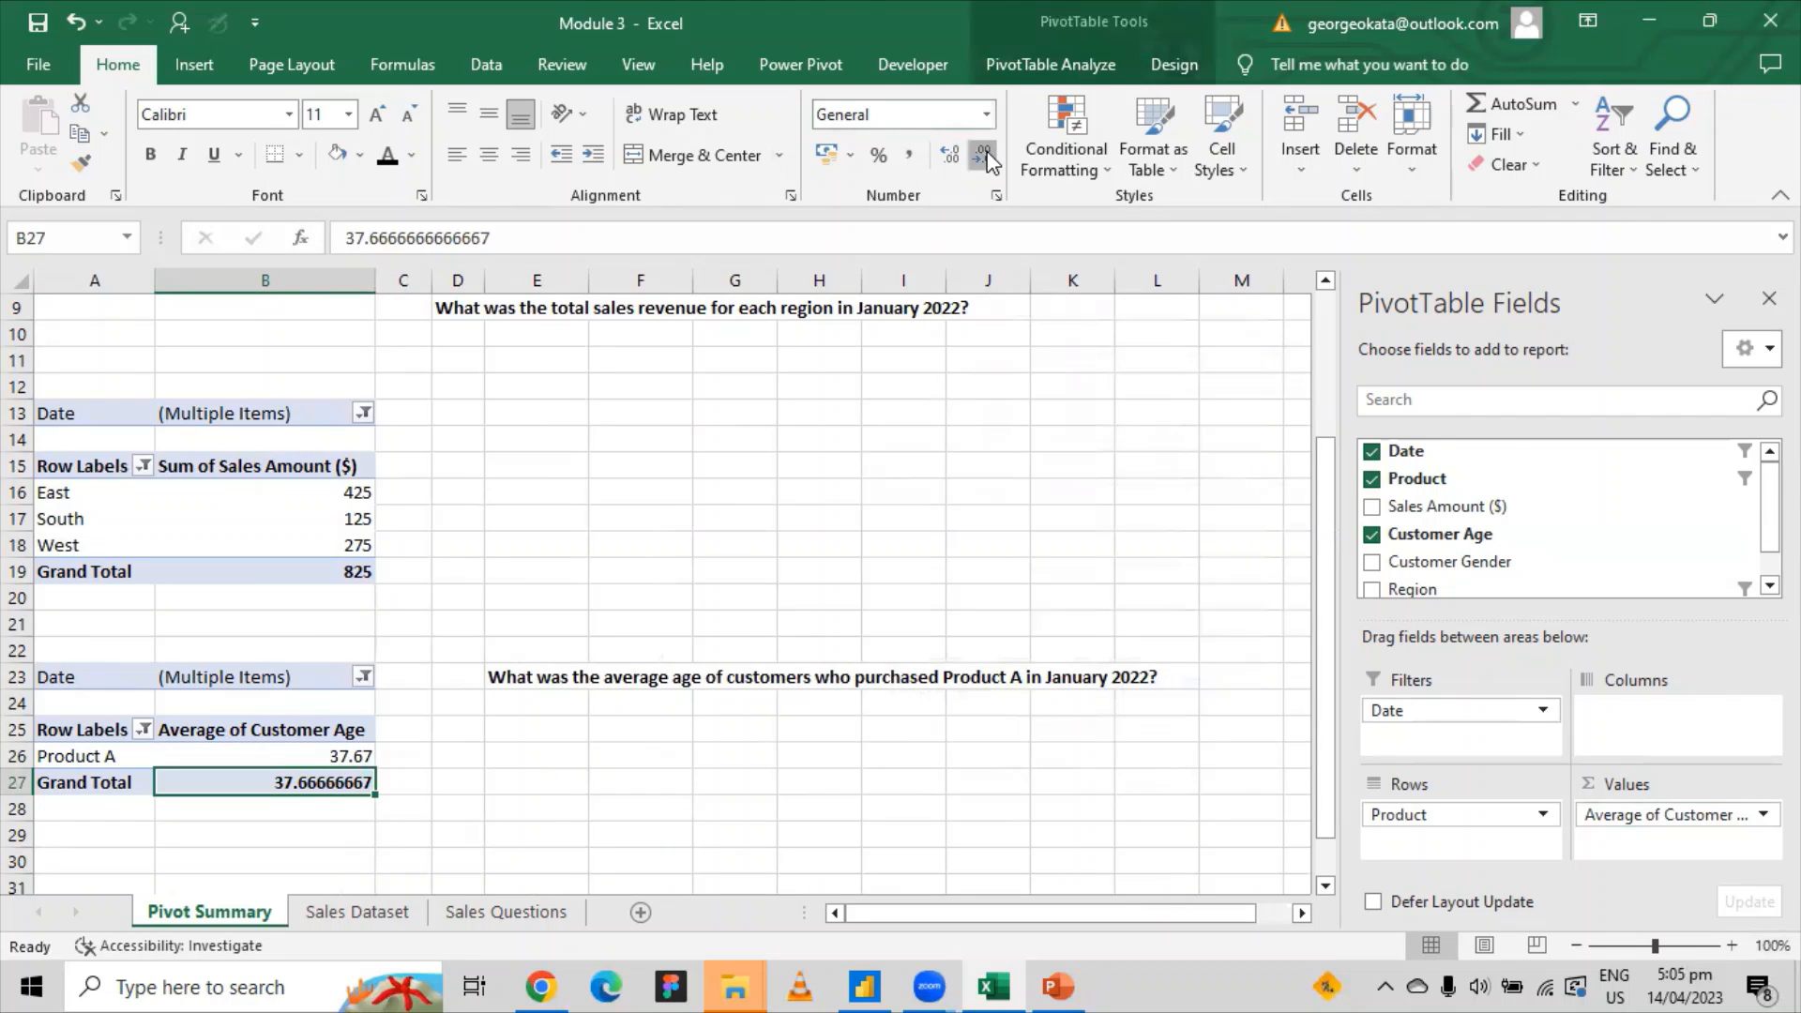
click(983, 160)
click(983, 159)
click(983, 159)
click(983, 159)
click(983, 160)
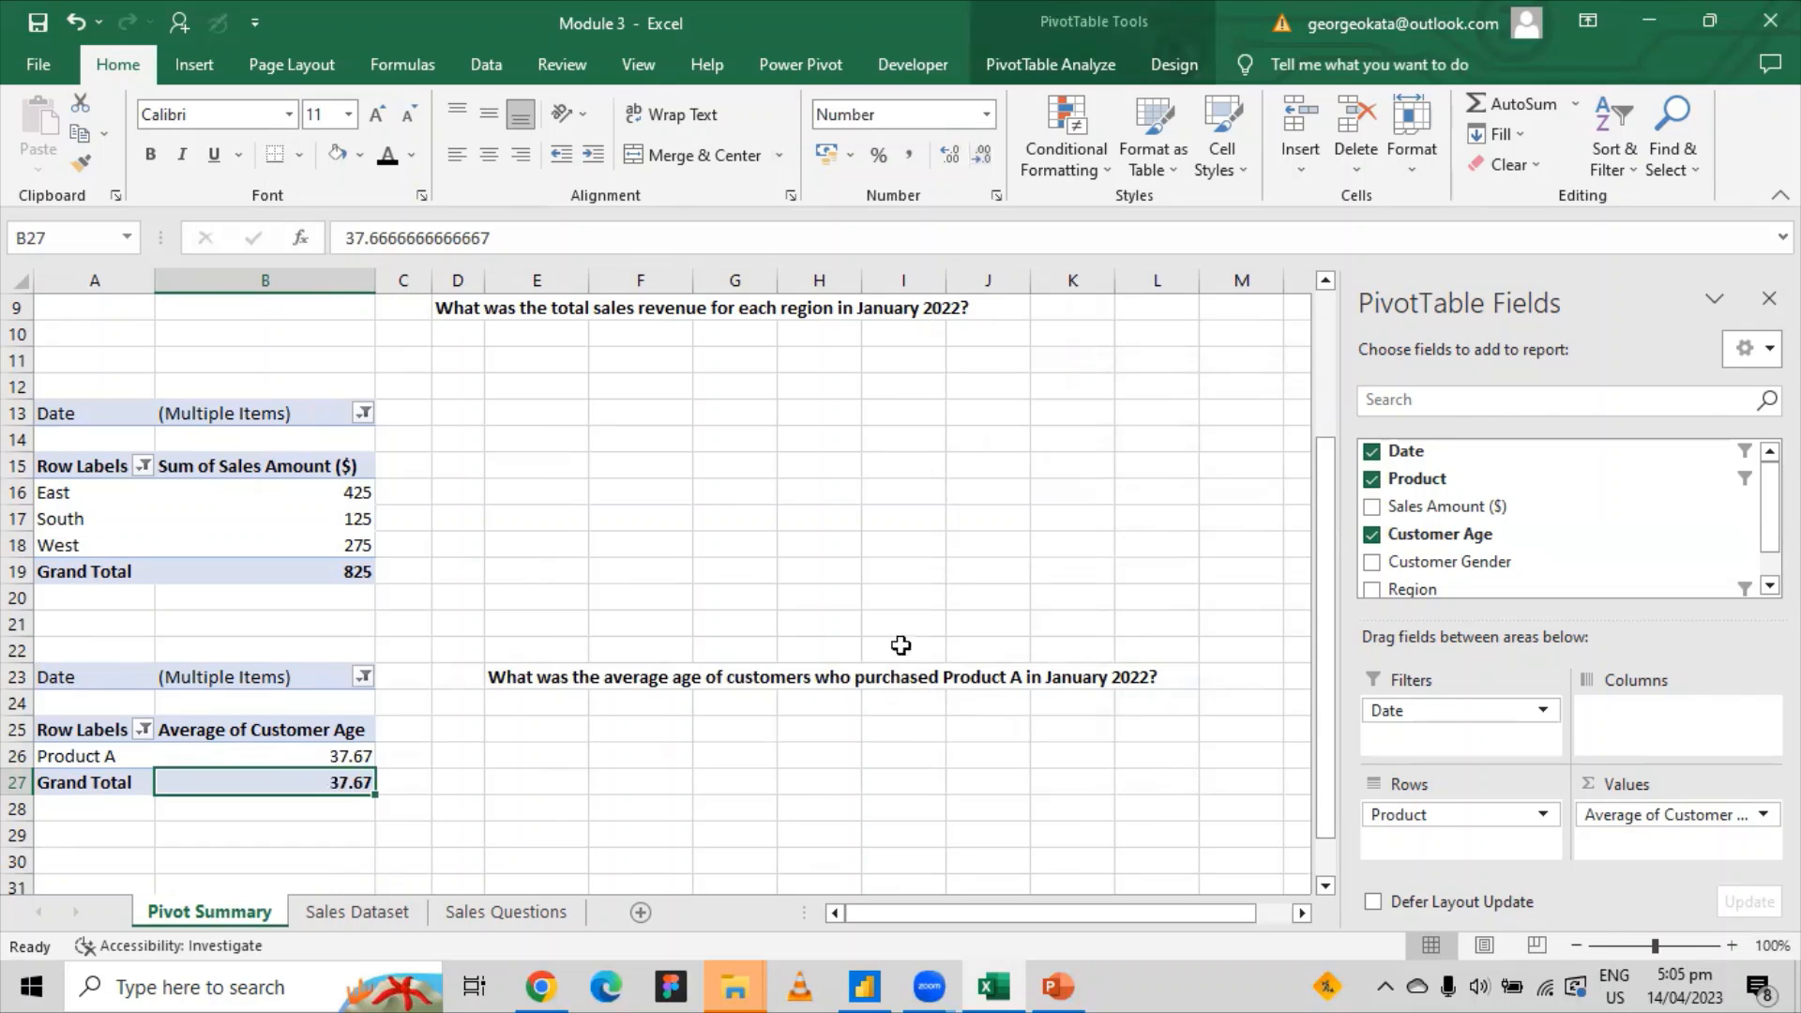
click(882, 754)
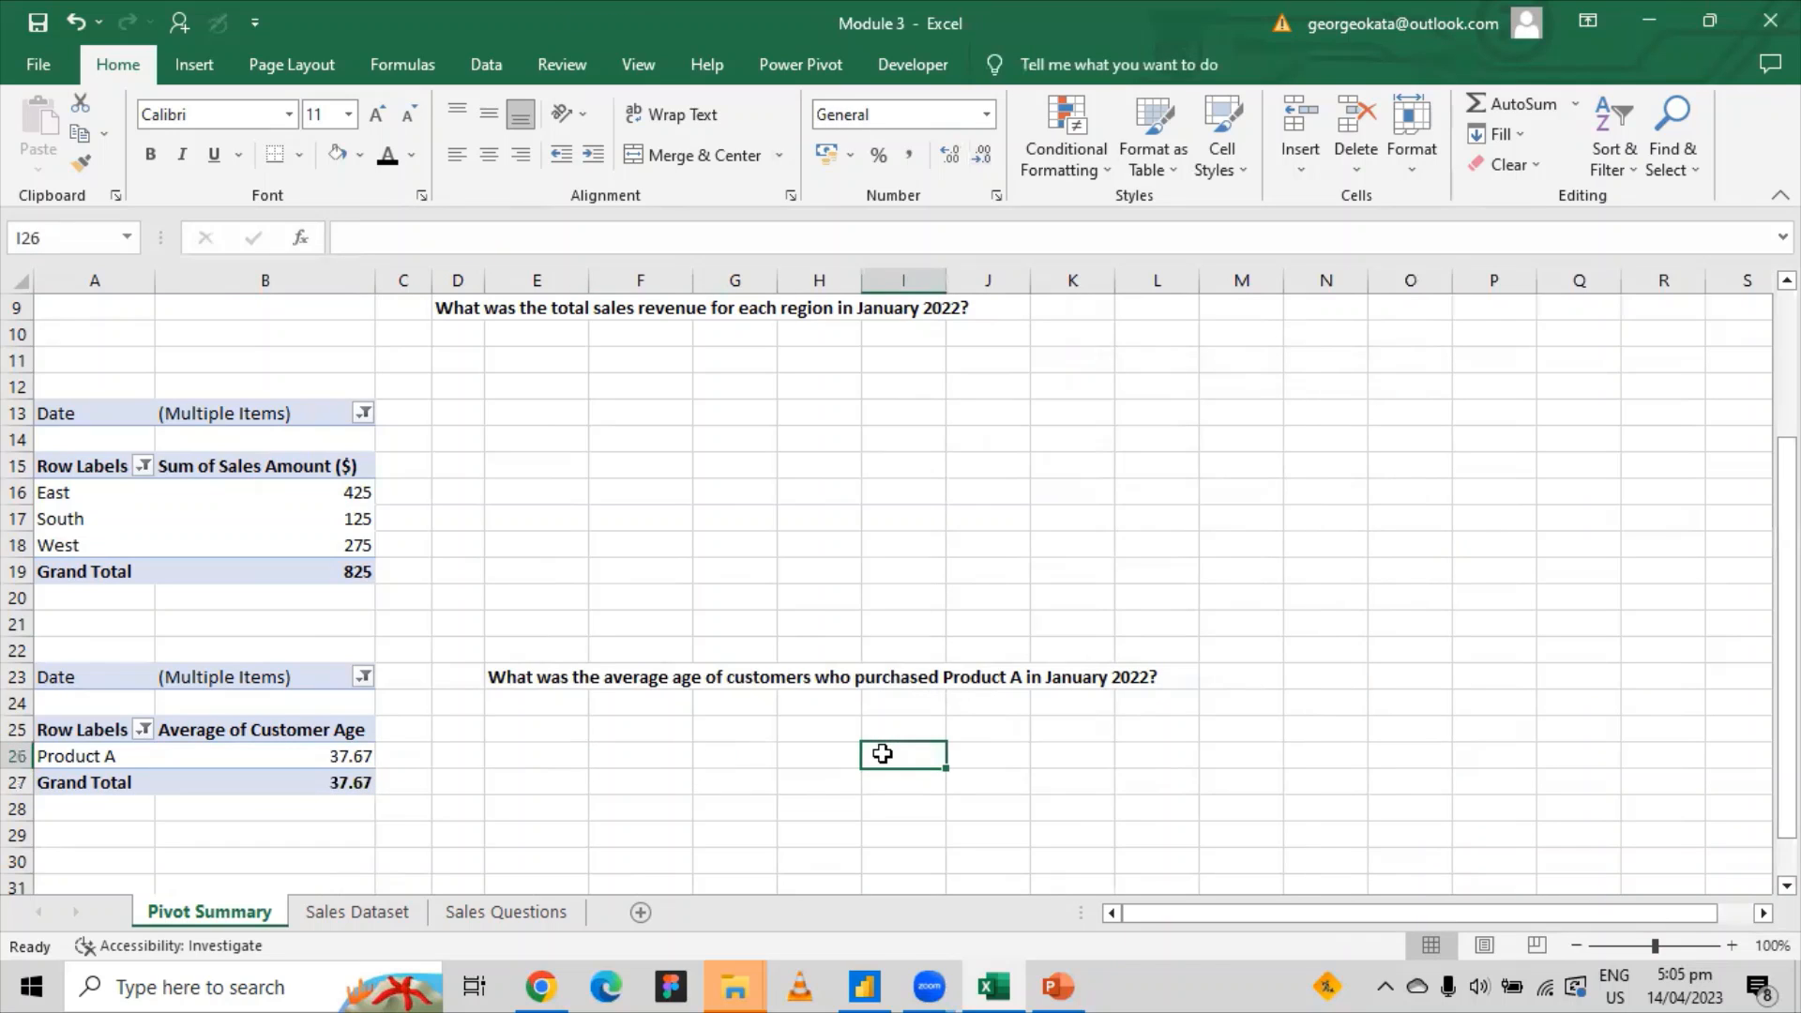
Compare the Product A average age in the PivotTable with the Customer Age entries on the Sales Dataset sheet.
click(294, 765)
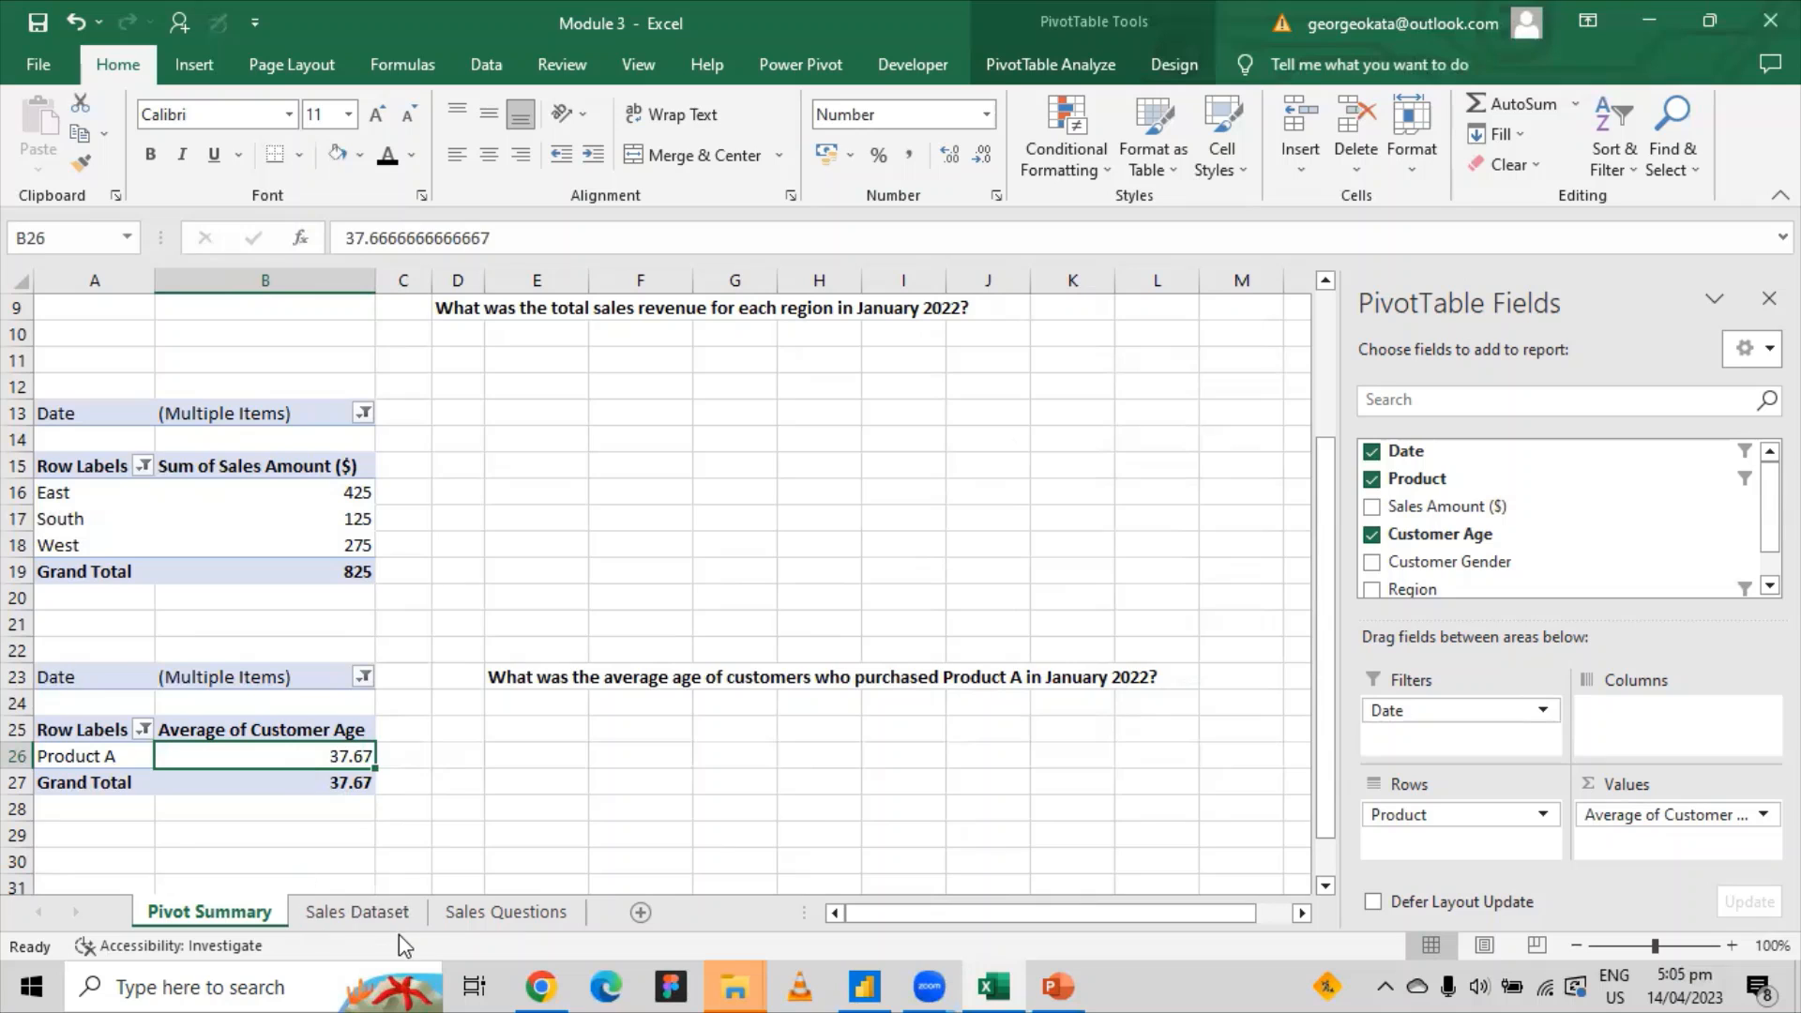
click(356, 912)
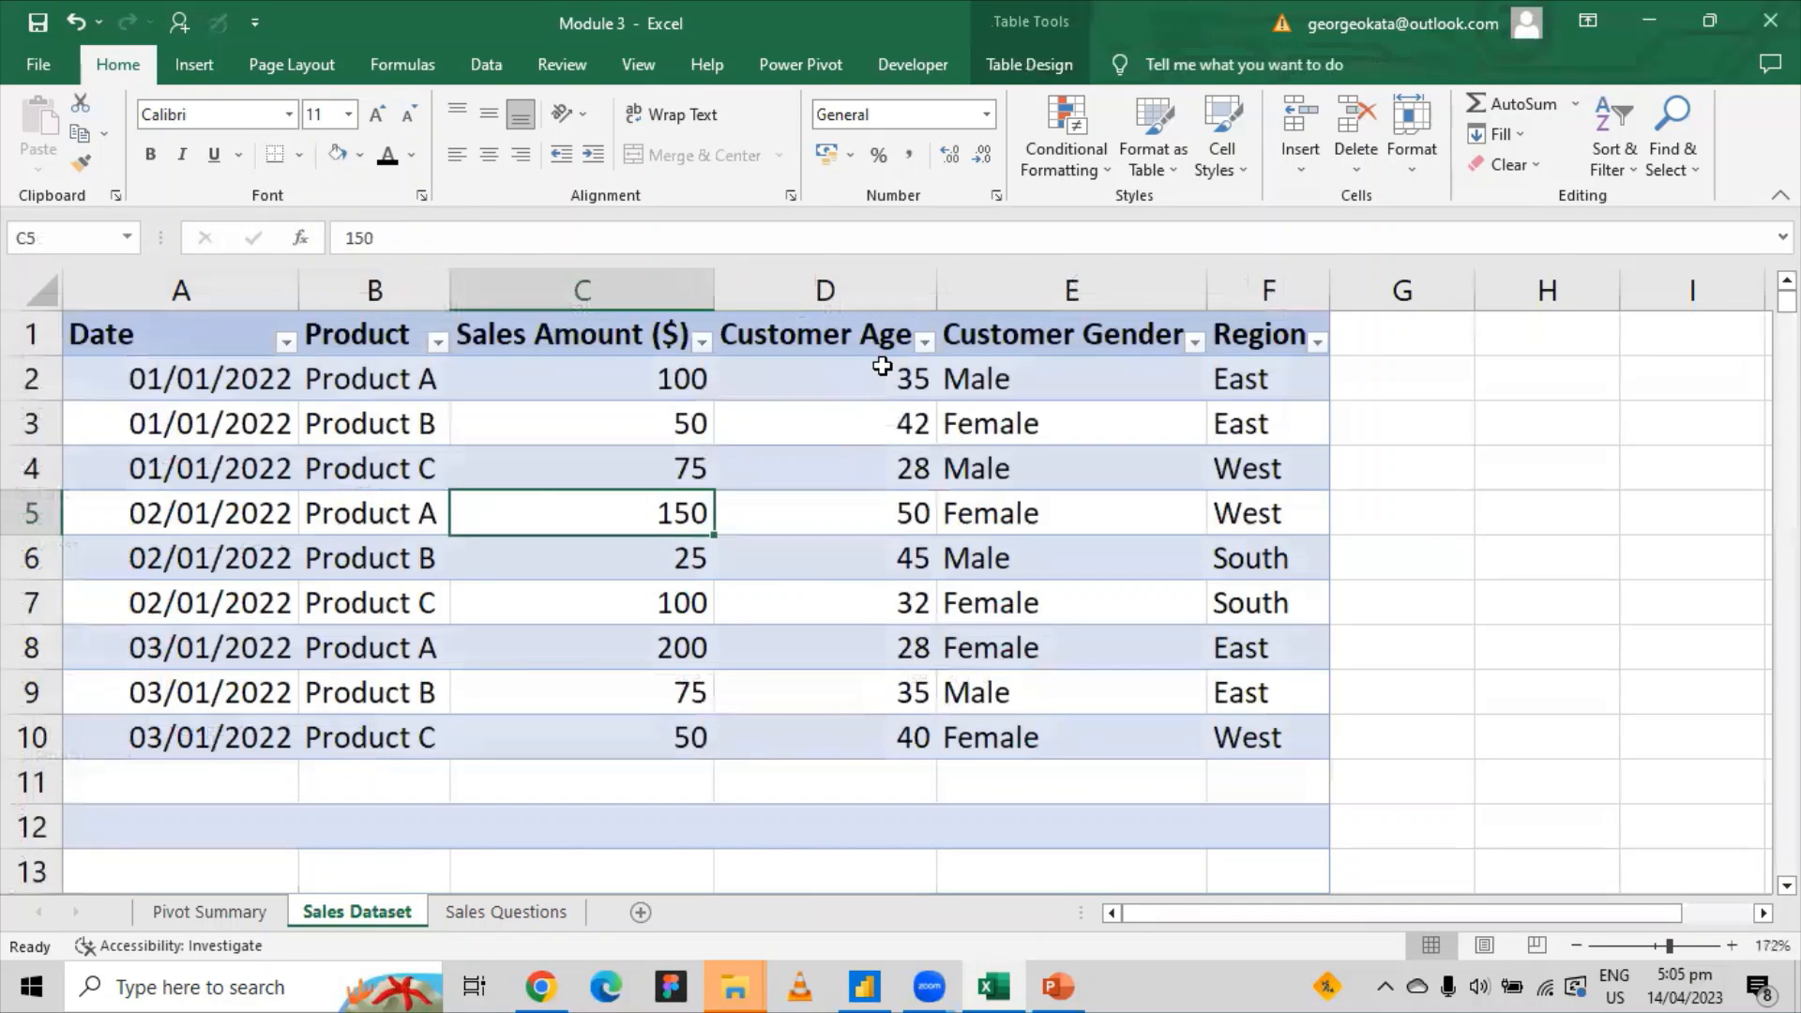
click(910, 380)
click(906, 424)
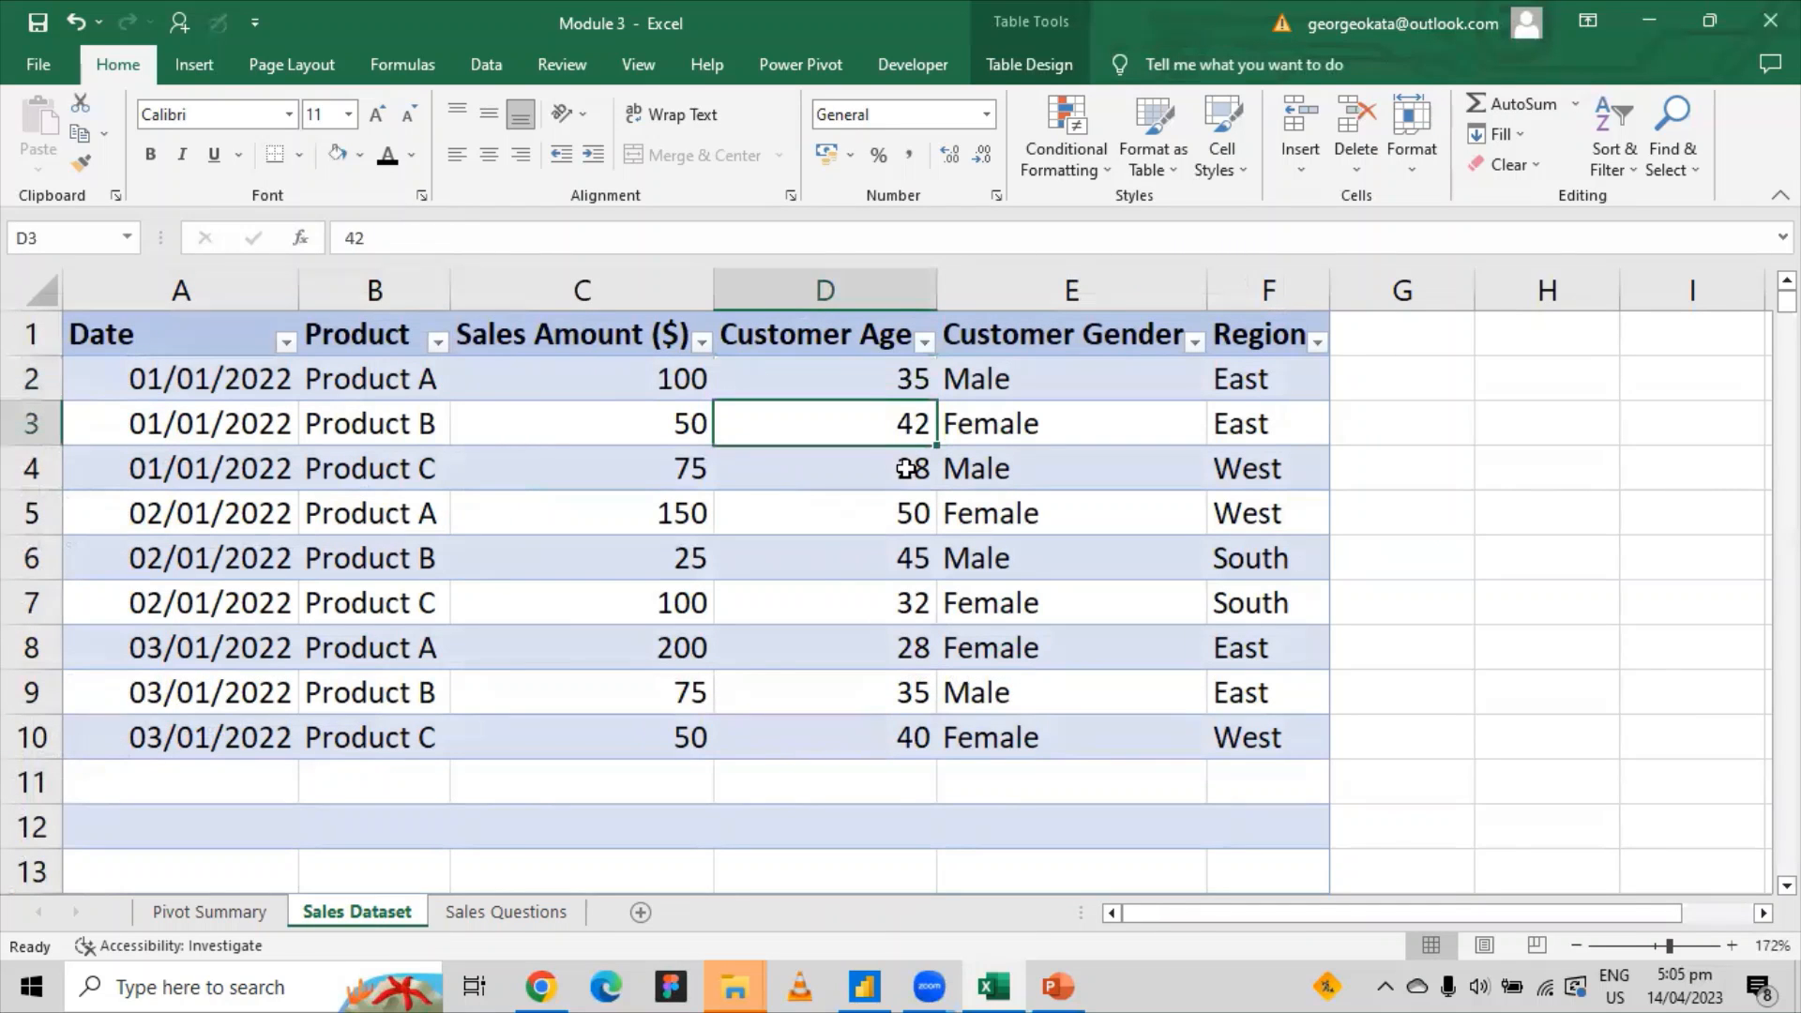
drag(910, 468, 910, 511)
click(910, 513)
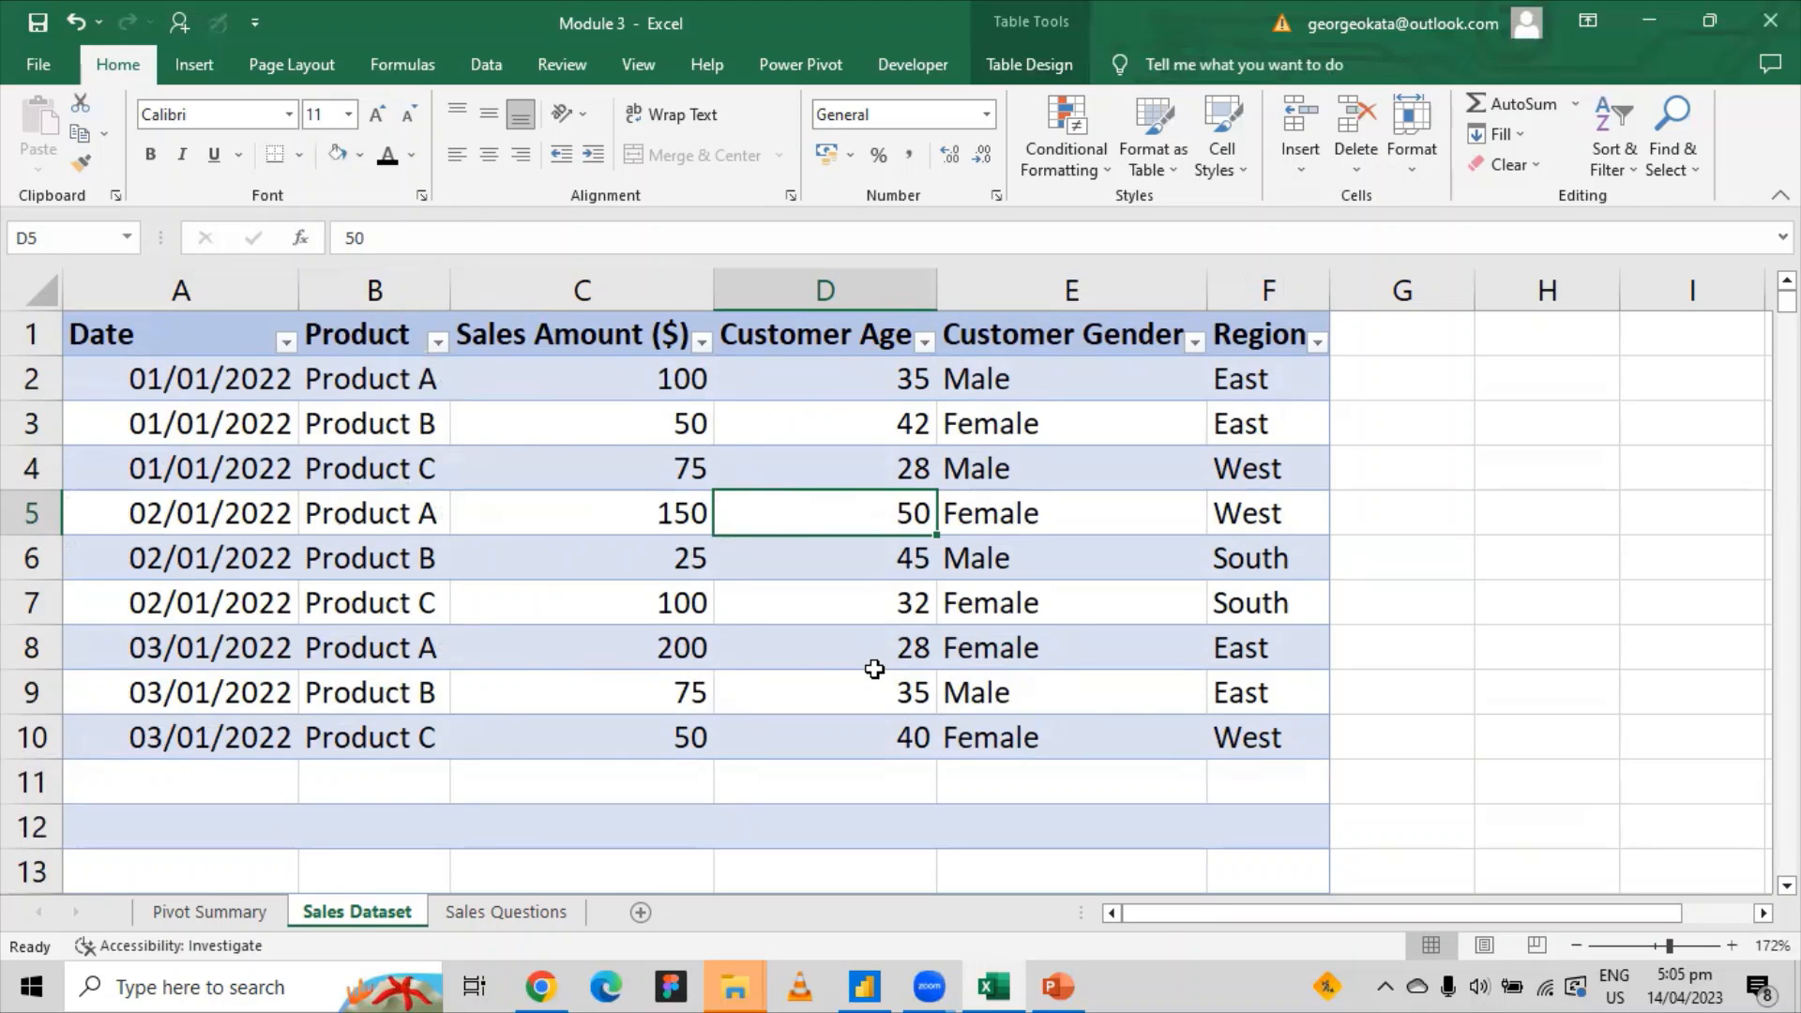
click(246, 910)
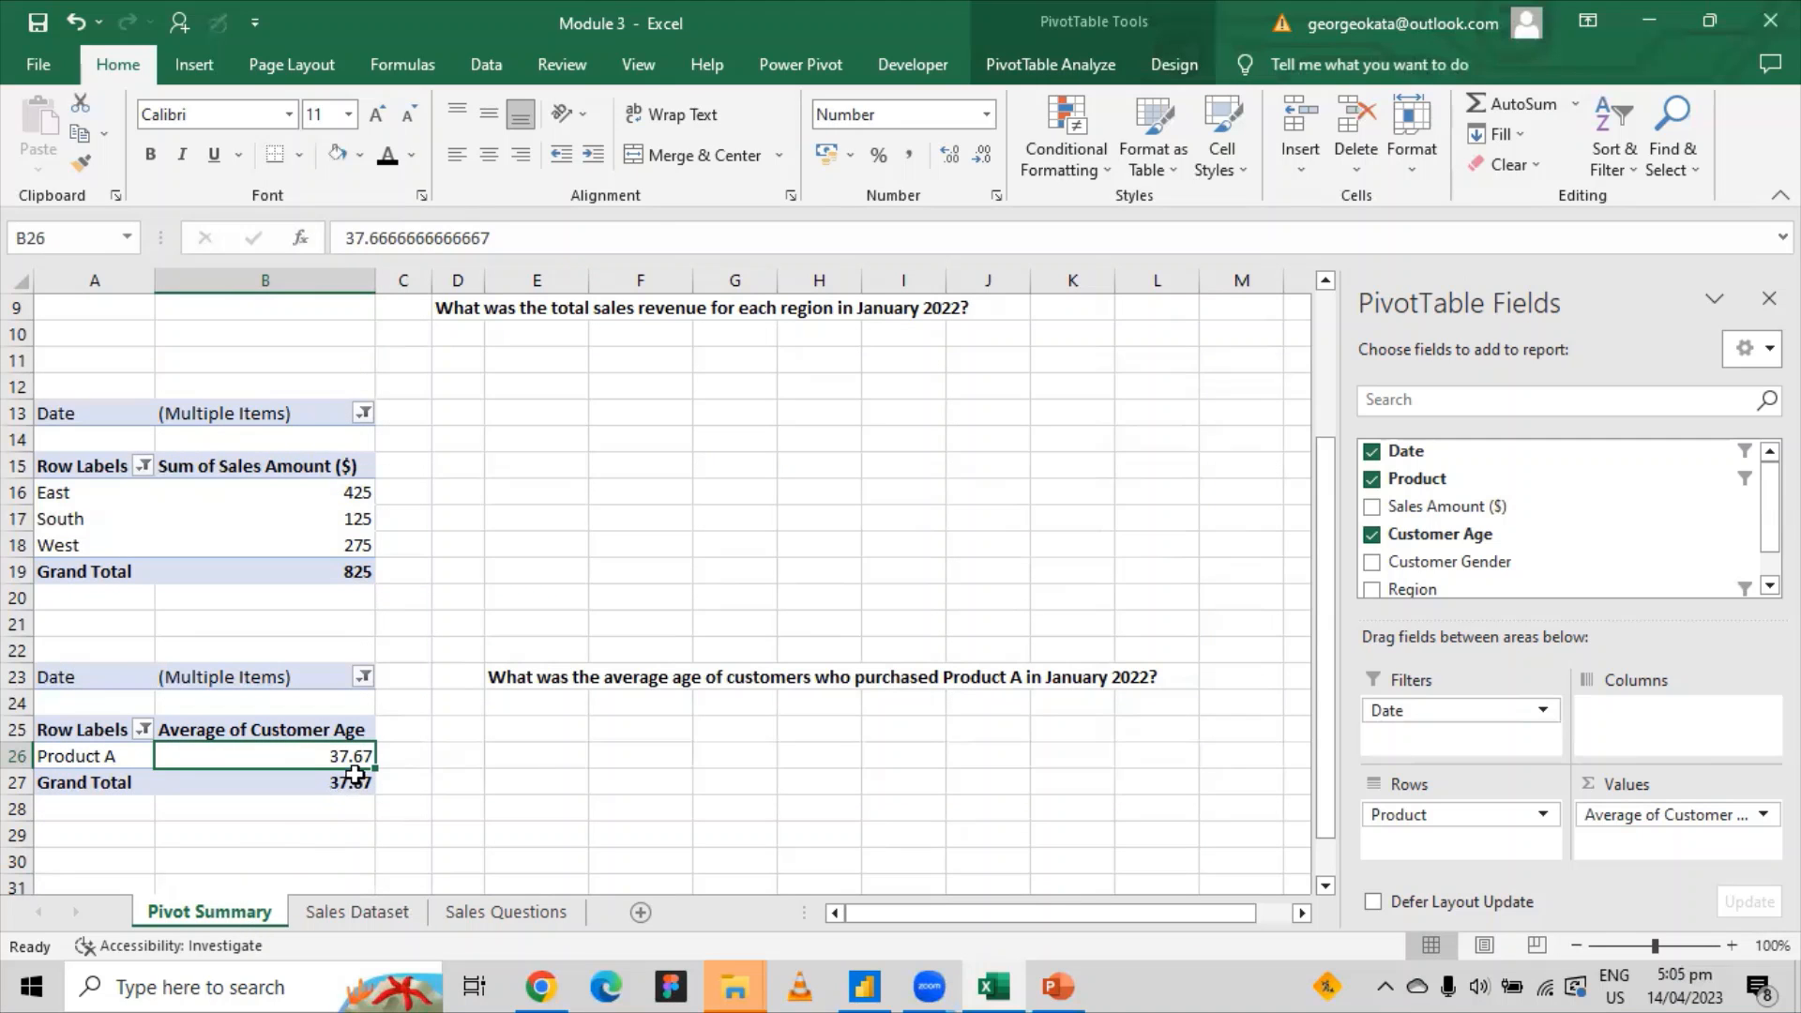
click(466, 778)
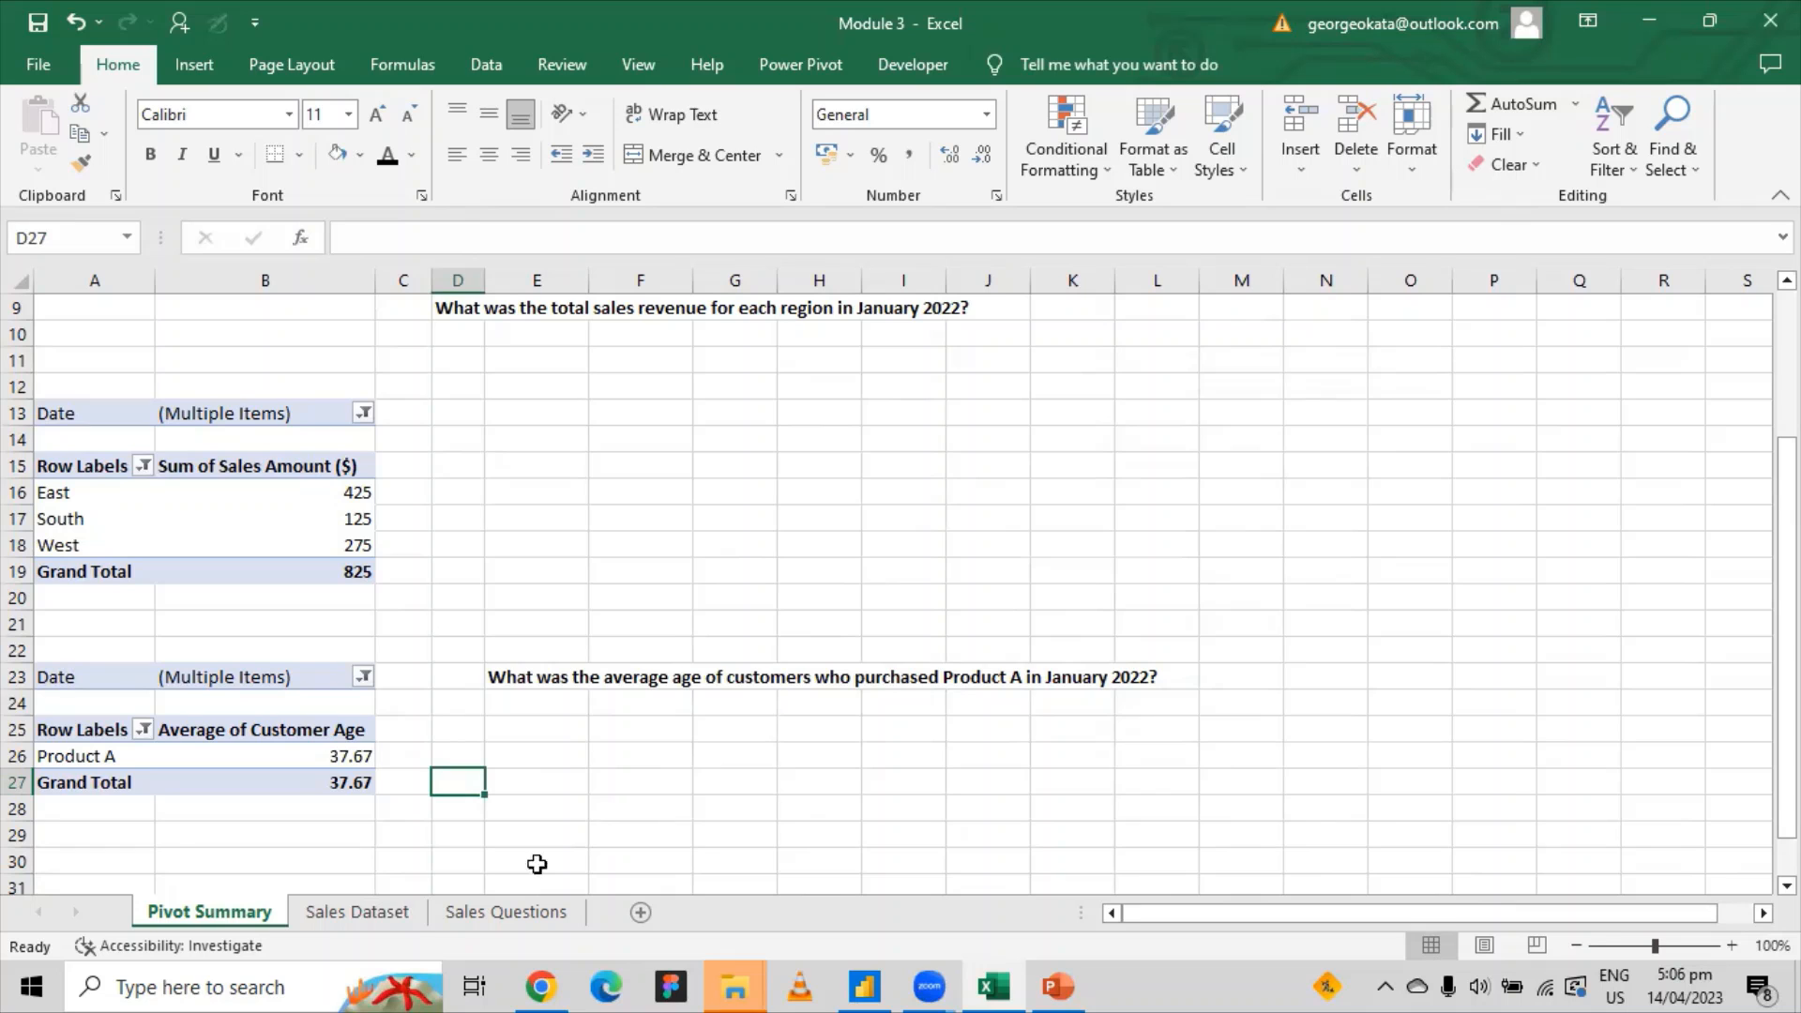
Copy the text of question 4 without its number from cell A4 of the Sales Questions sheet.
click(386, 915)
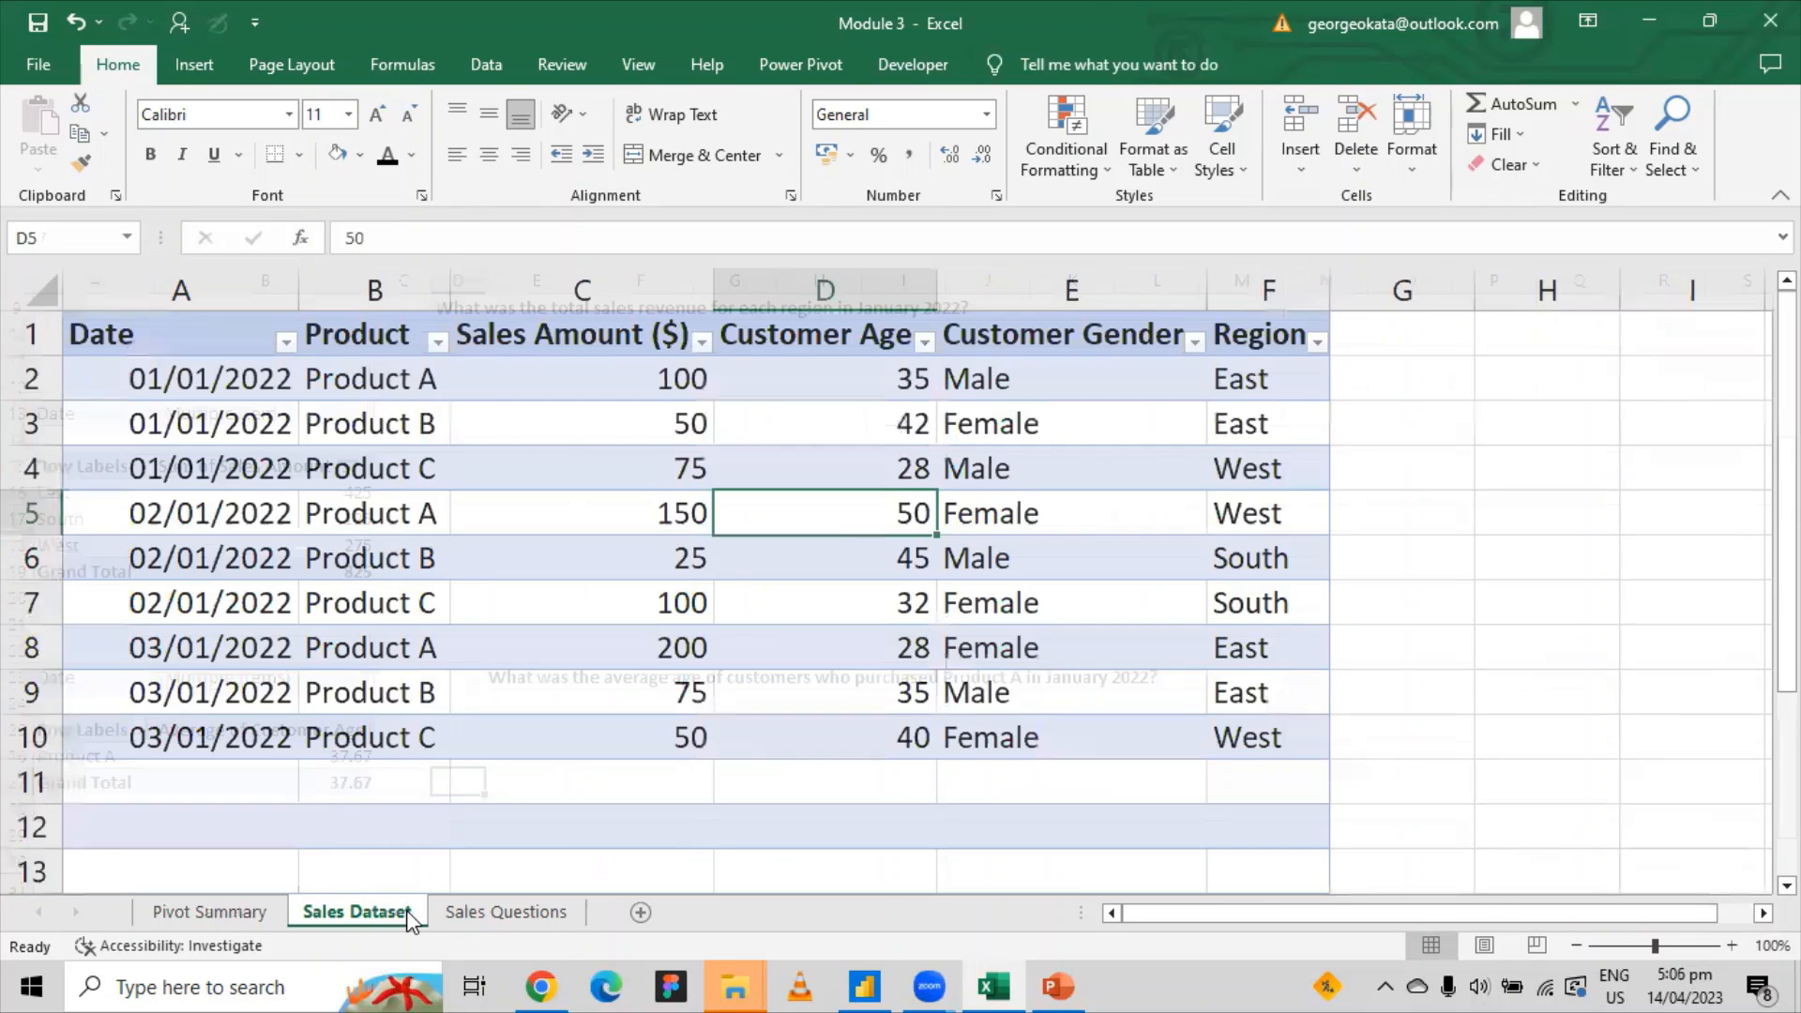
click(484, 914)
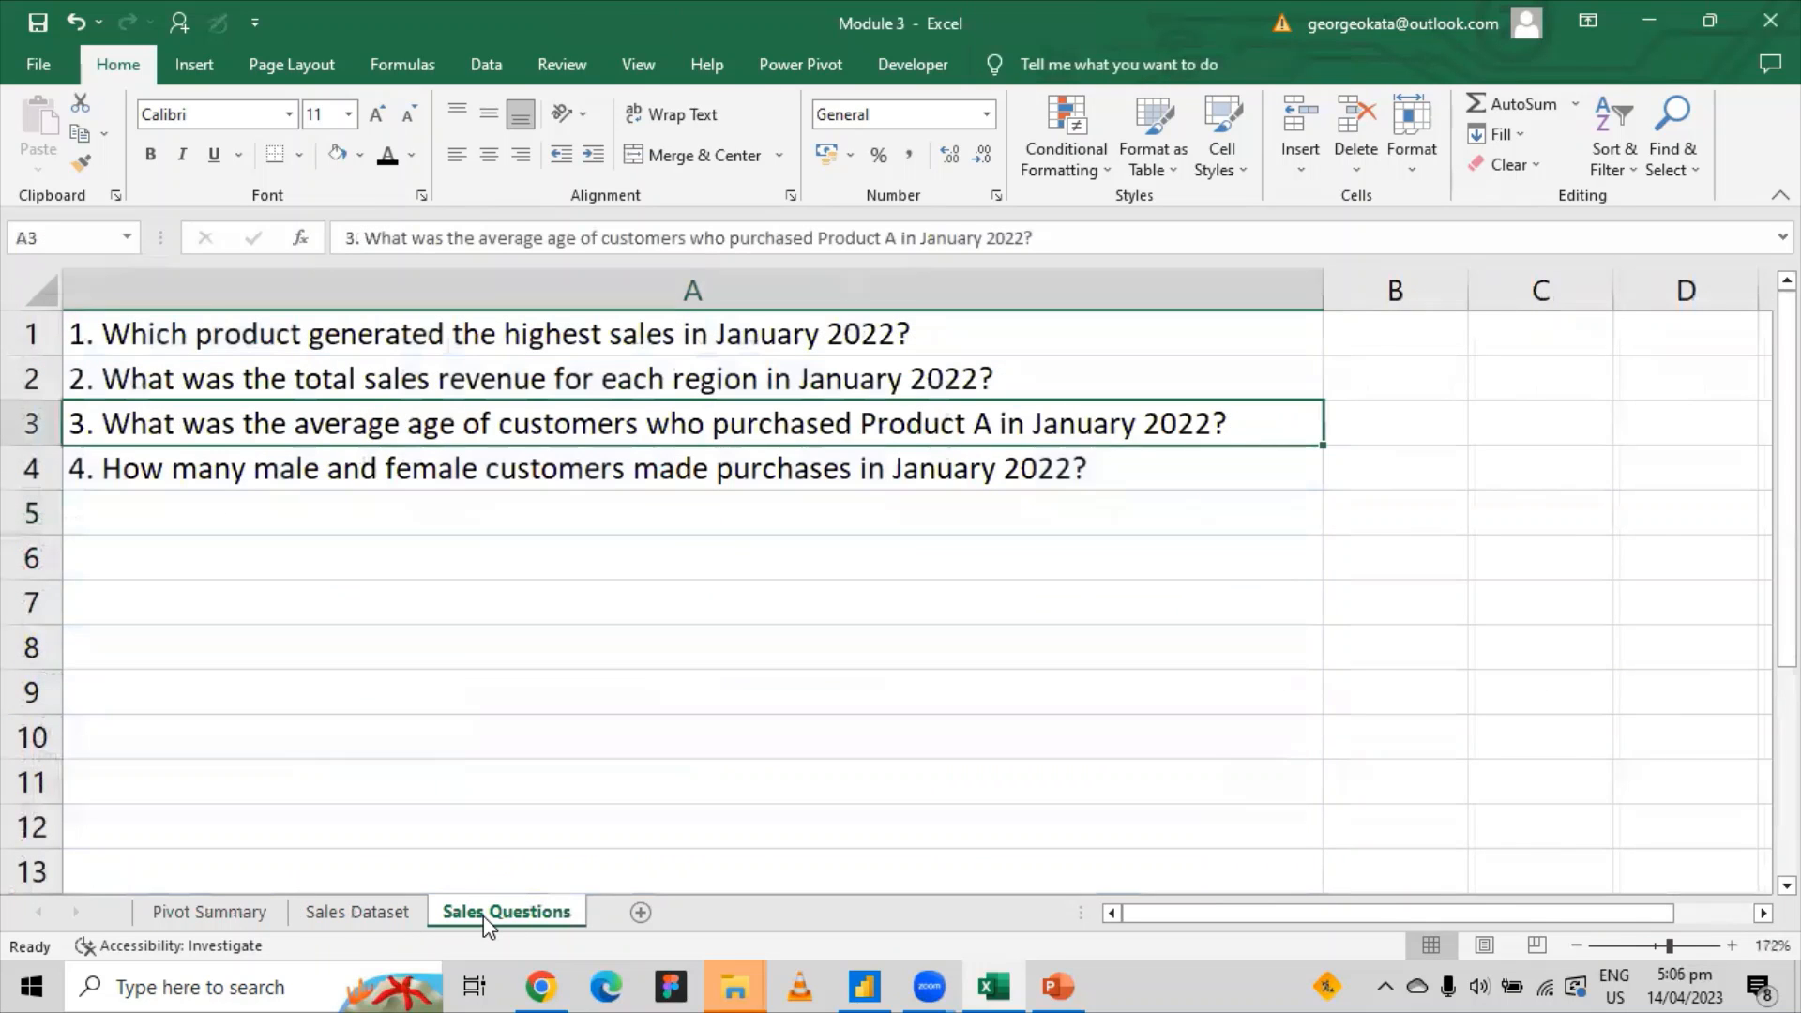
click(306, 469)
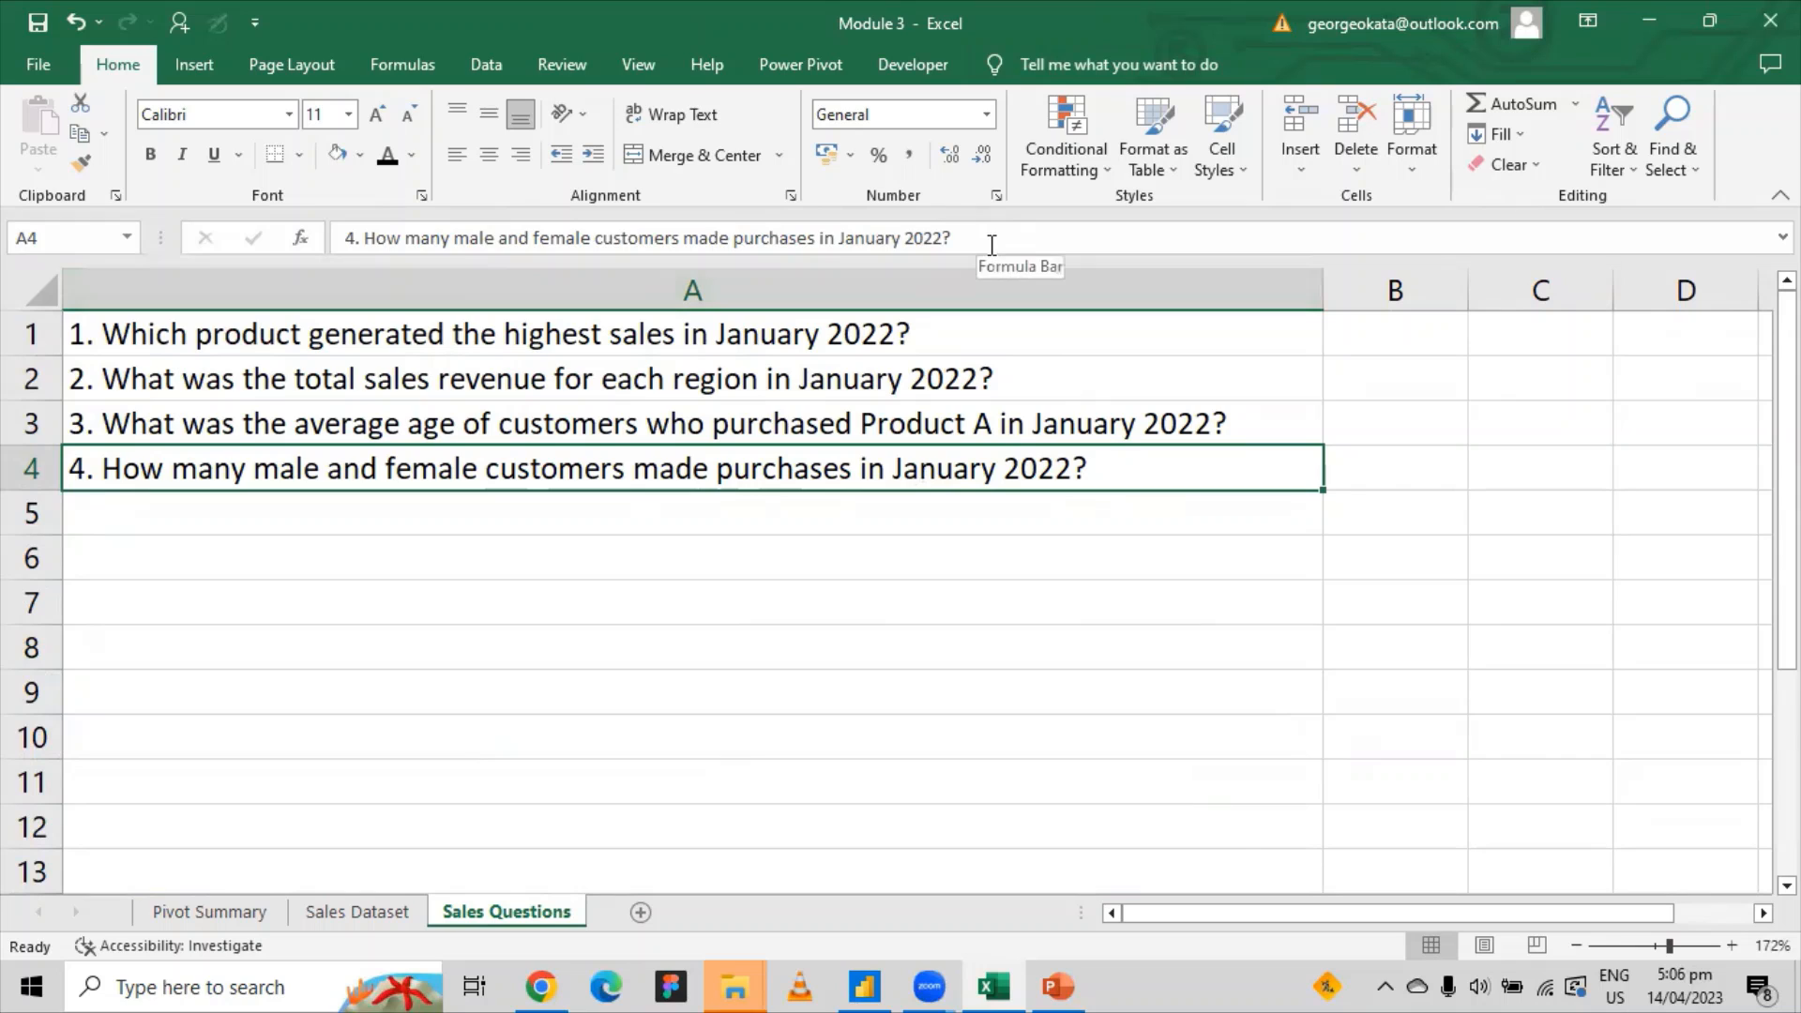
drag(990, 239, 362, 239)
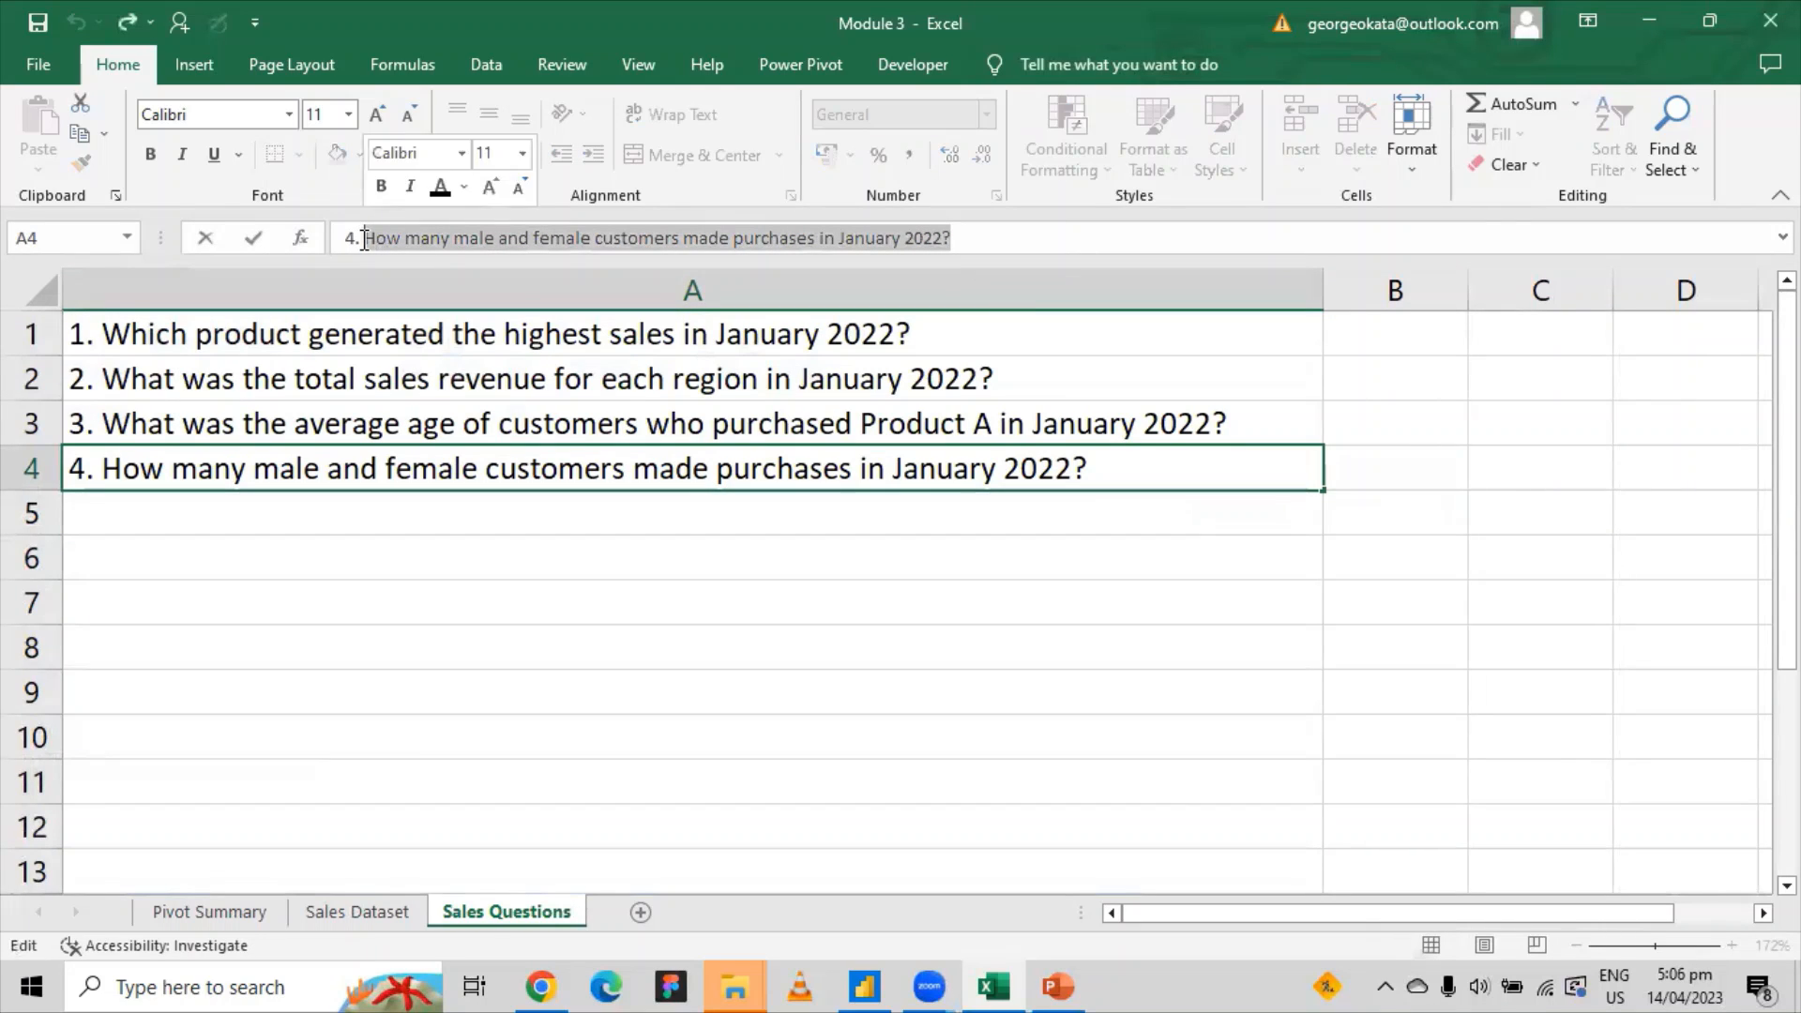
key(ctrl+c)
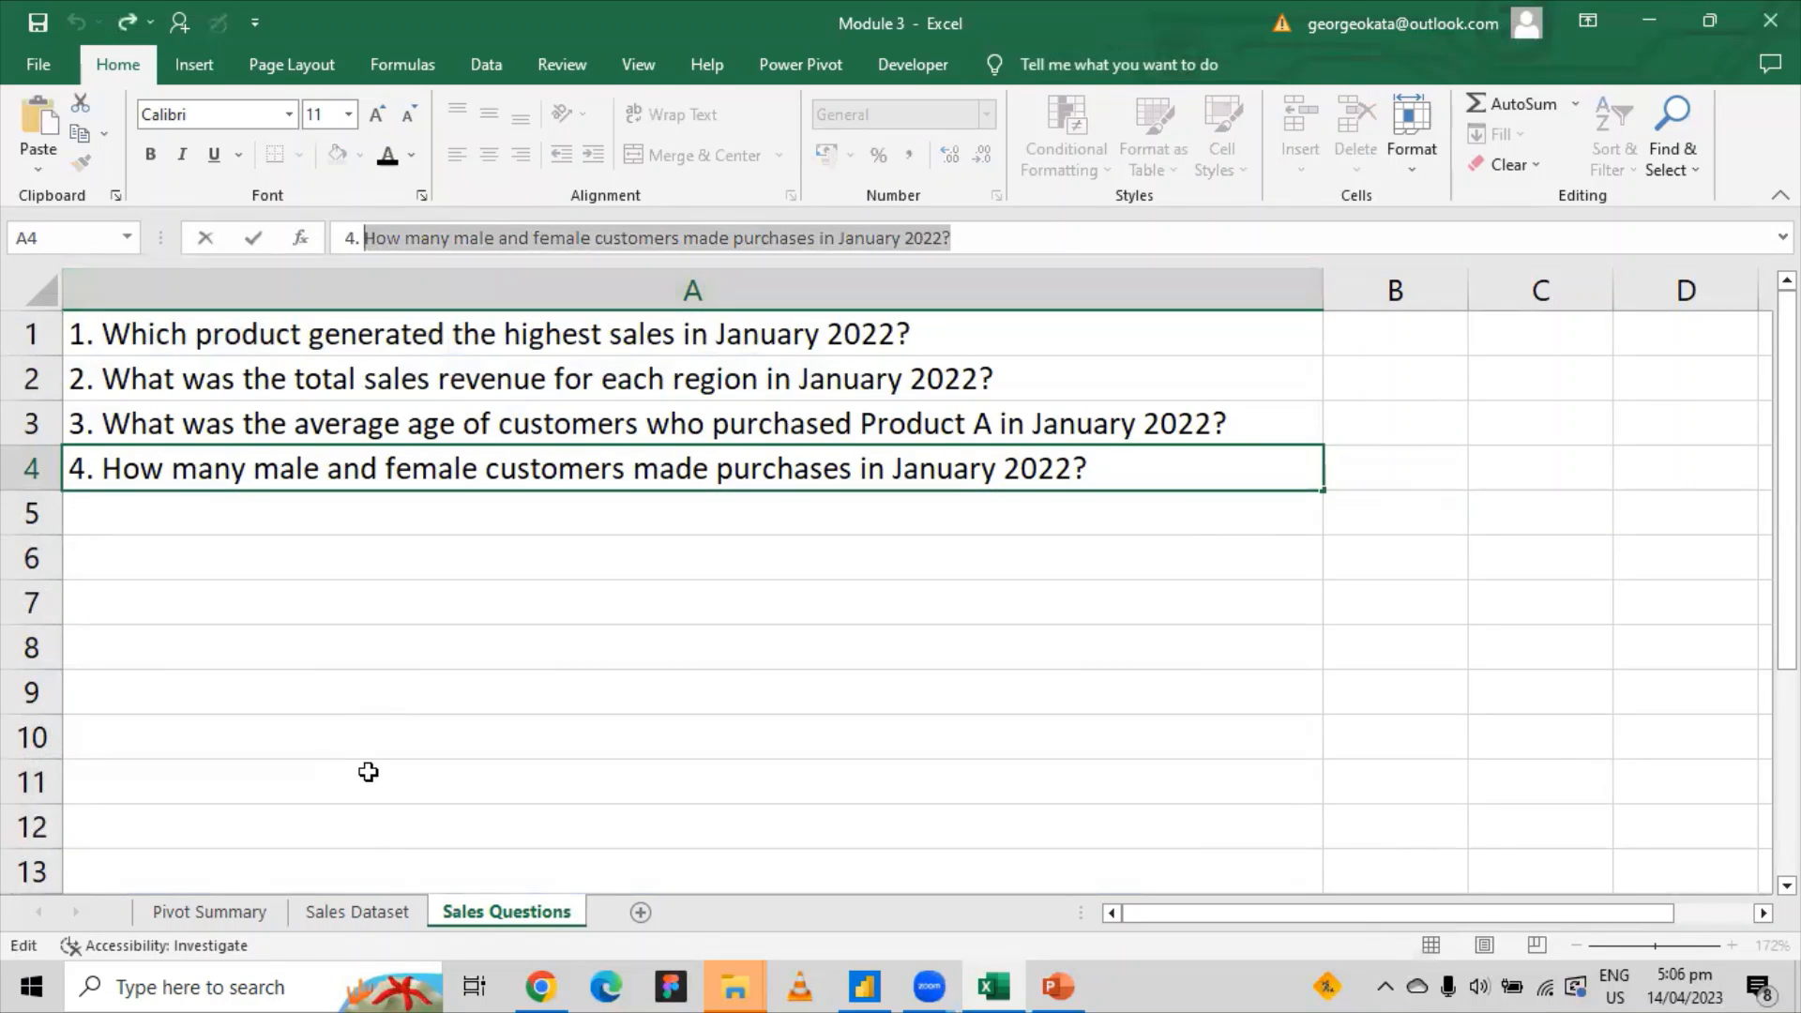
Paste the copied question about male and female customers into F31 of the Pivot Summary sheet and make it bold.
click(223, 915)
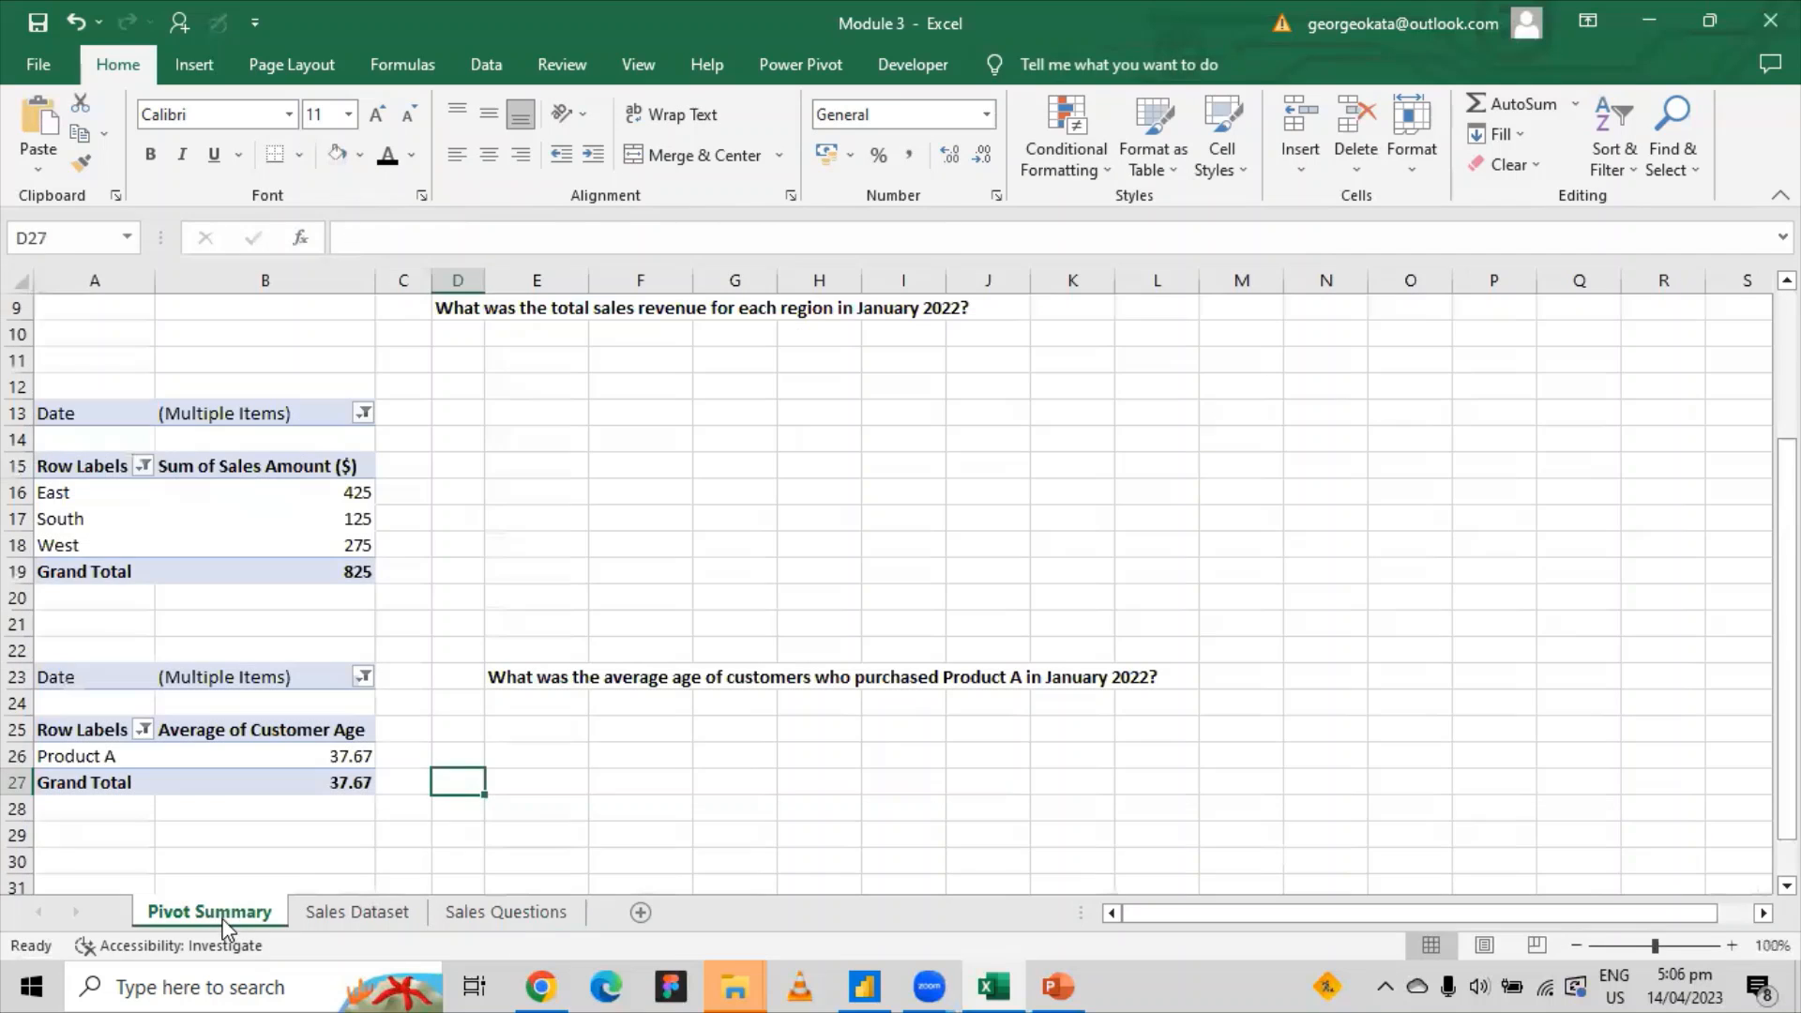
click(660, 881)
right_click(662, 887)
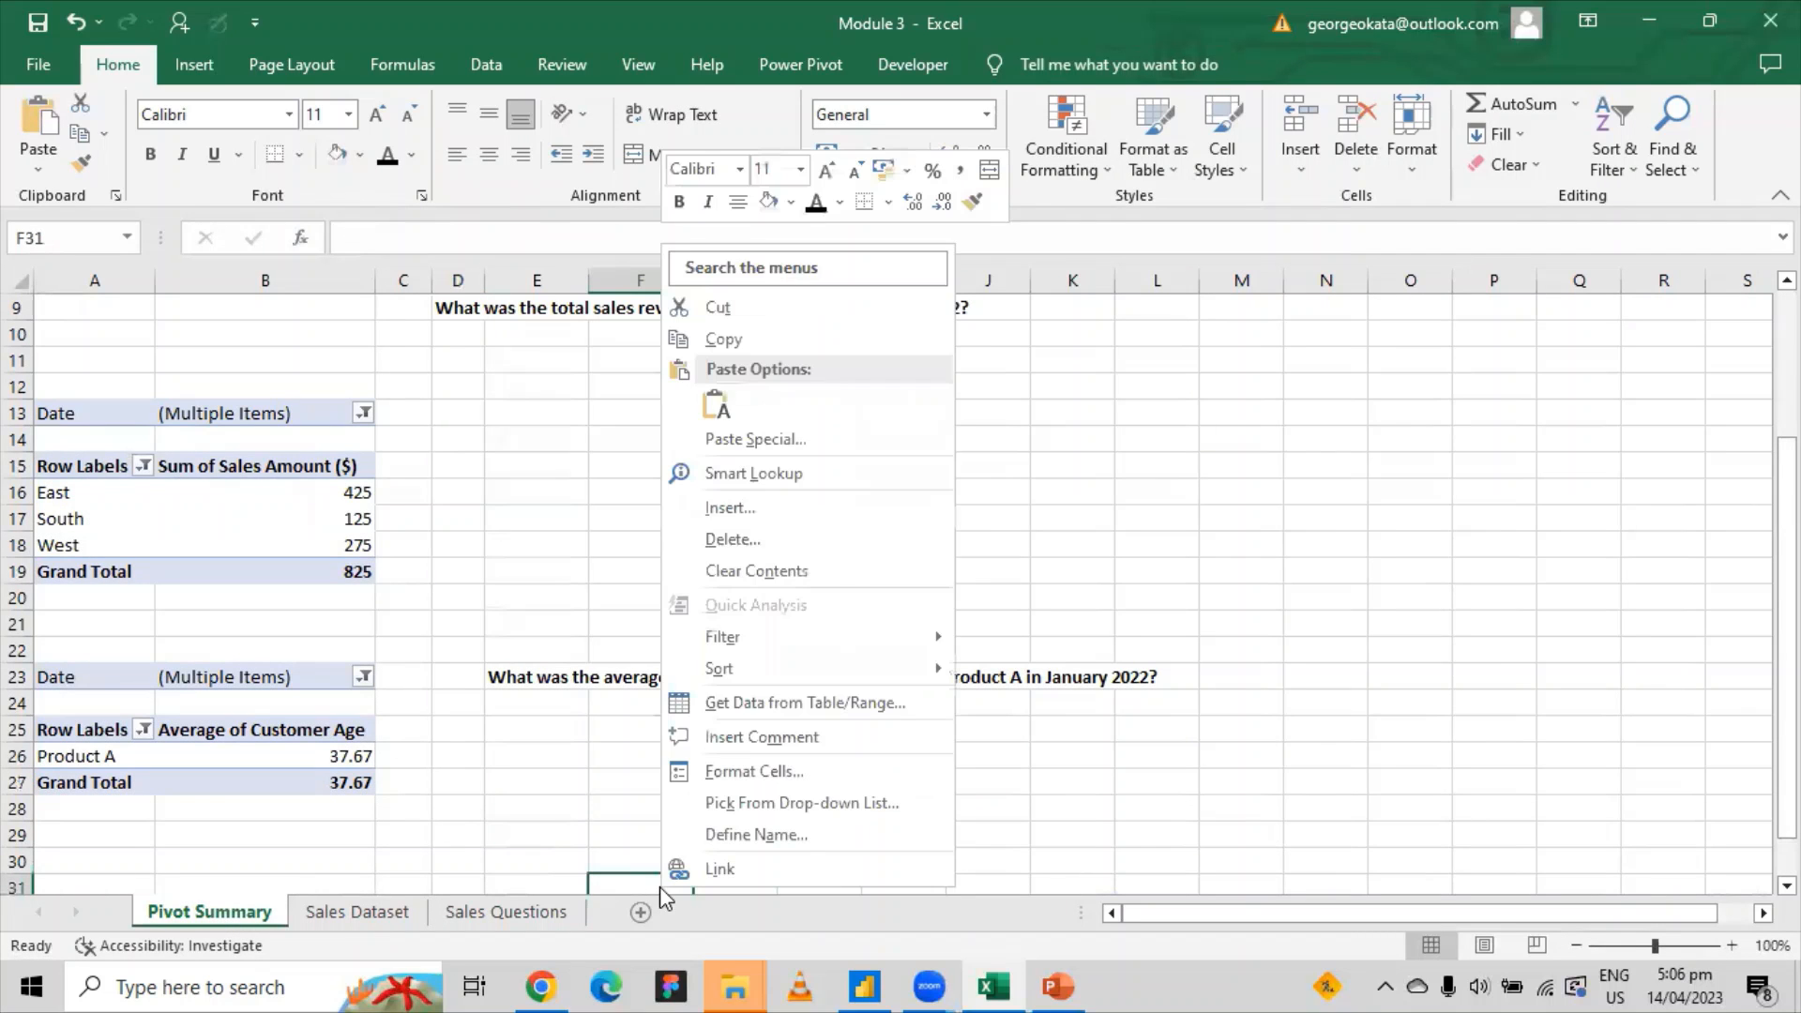
click(717, 405)
scroll(703, 409, down, 4)
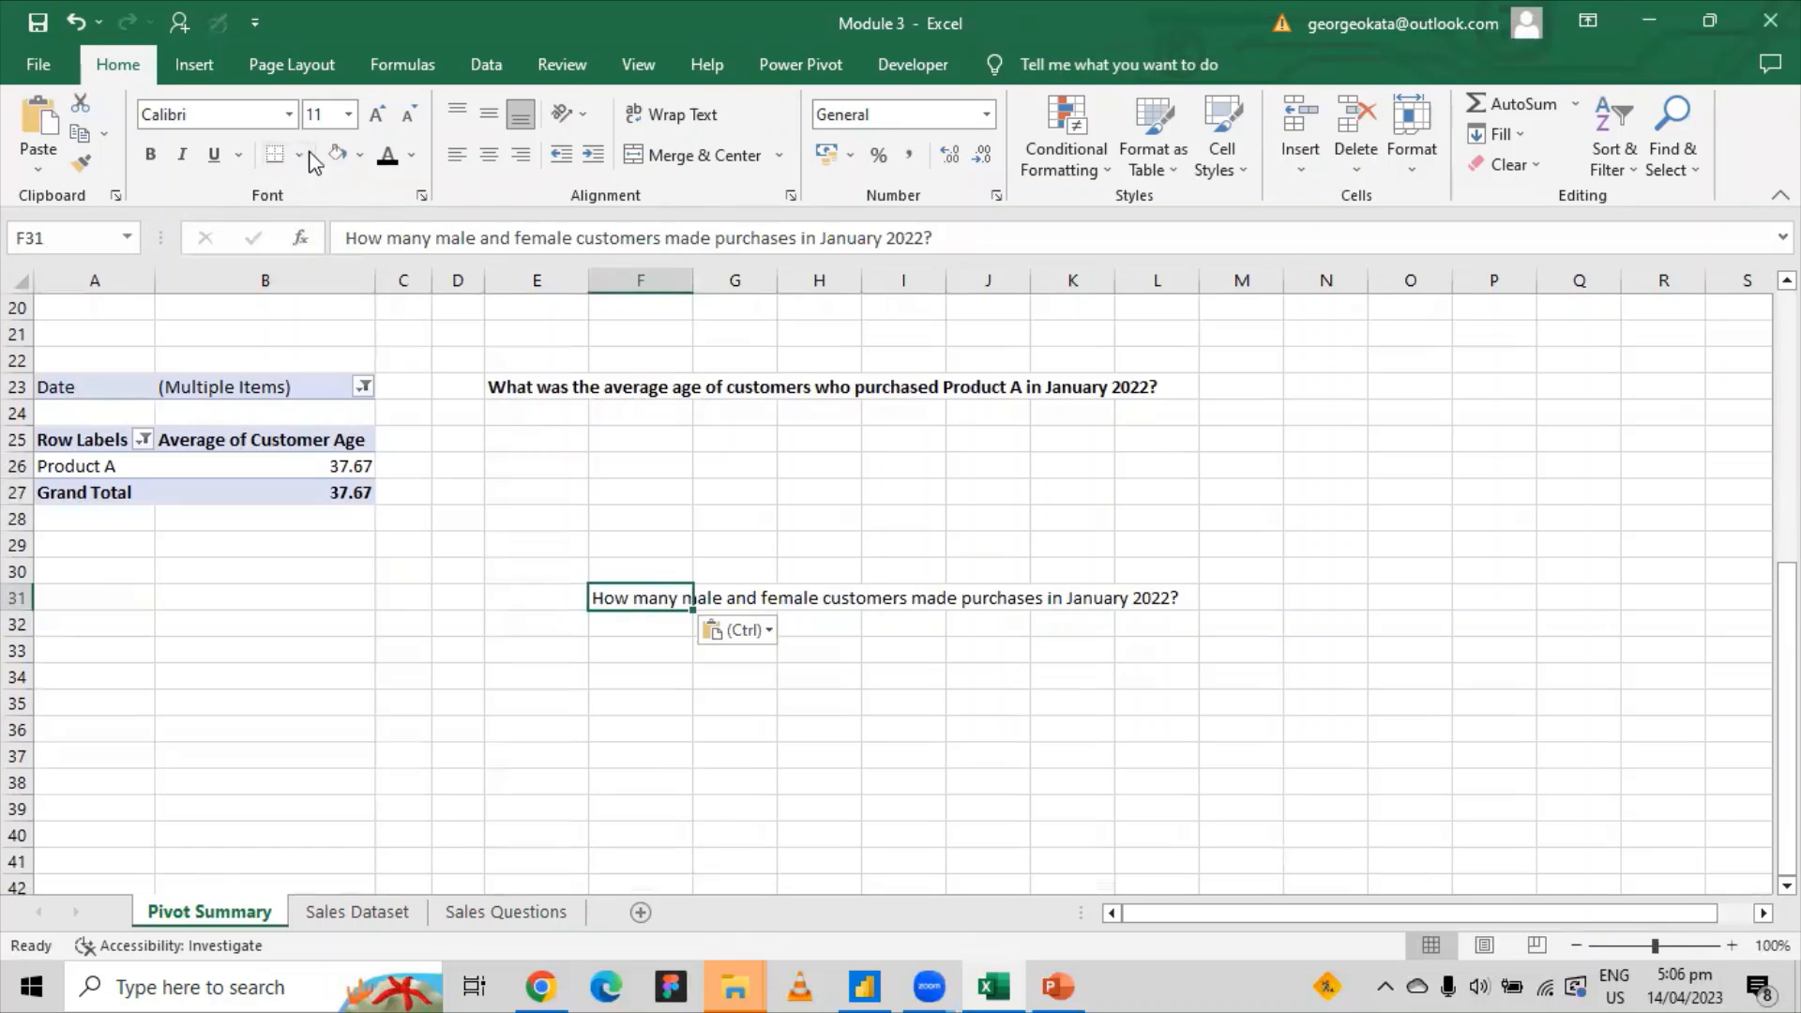
click(149, 156)
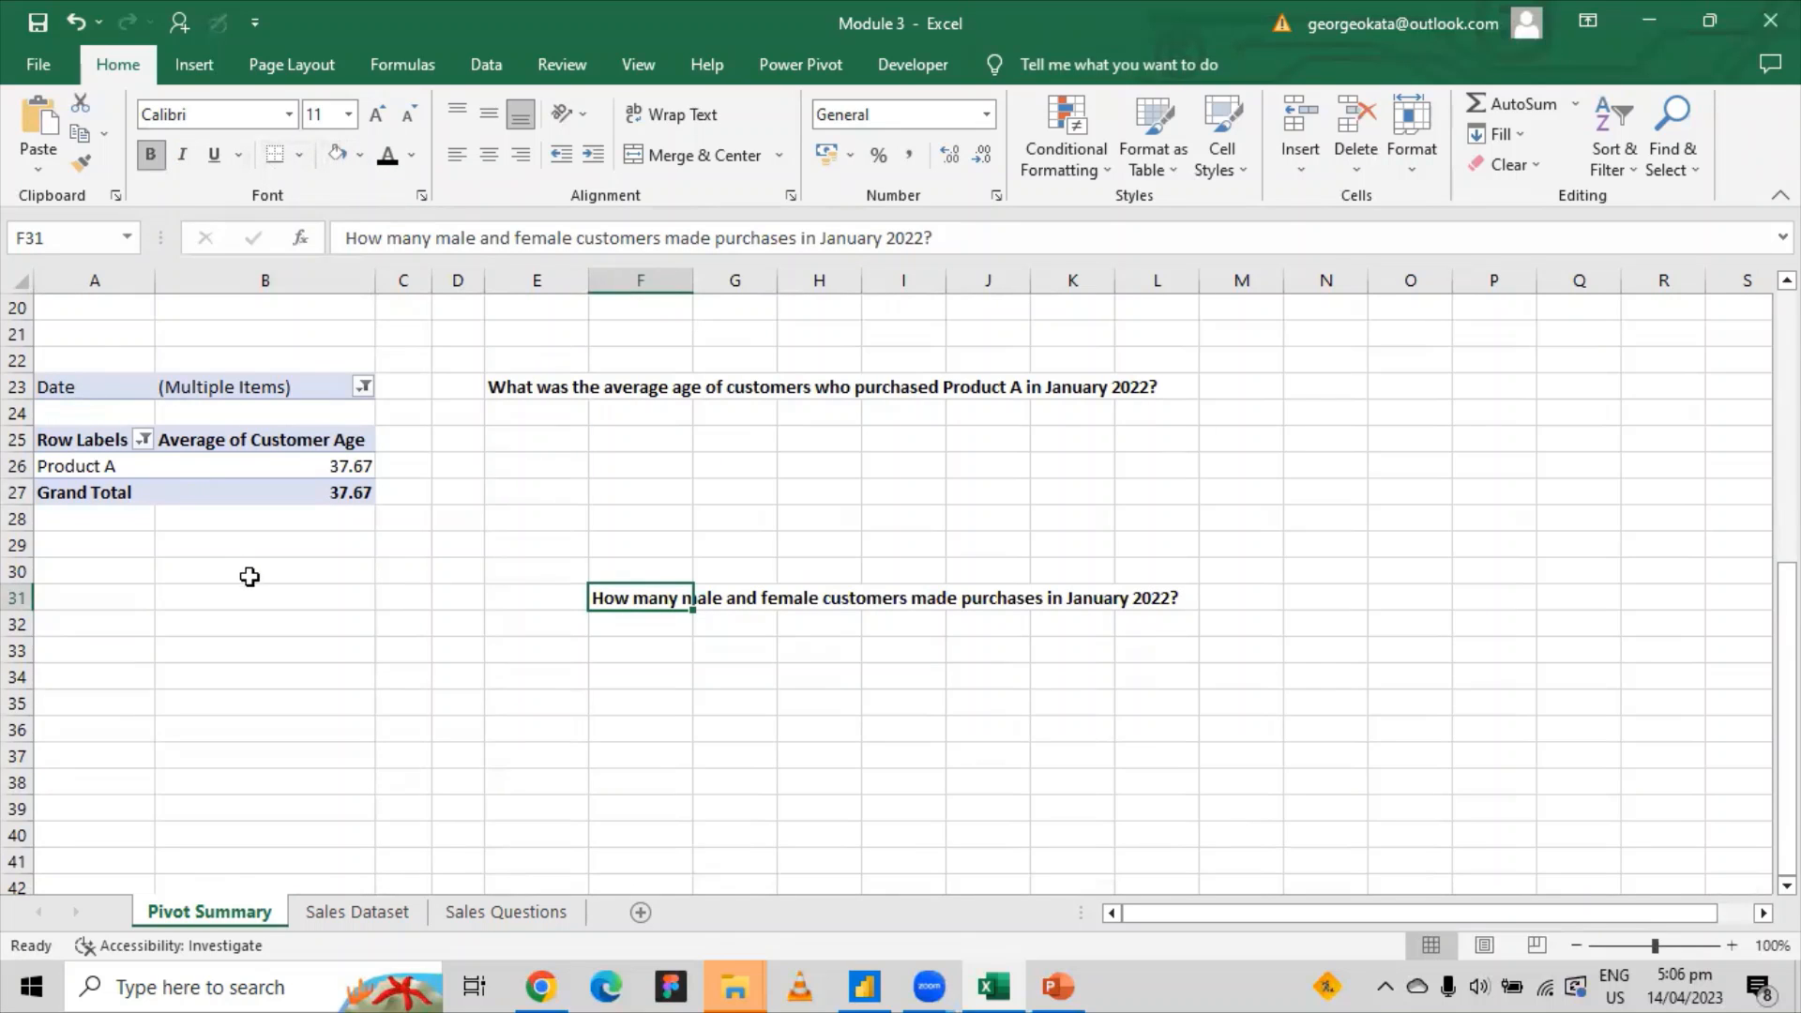
Copy the Product A PivotTable in A23:B27 and paste it at A31.
drag(58, 388, 297, 484)
right_click(299, 489)
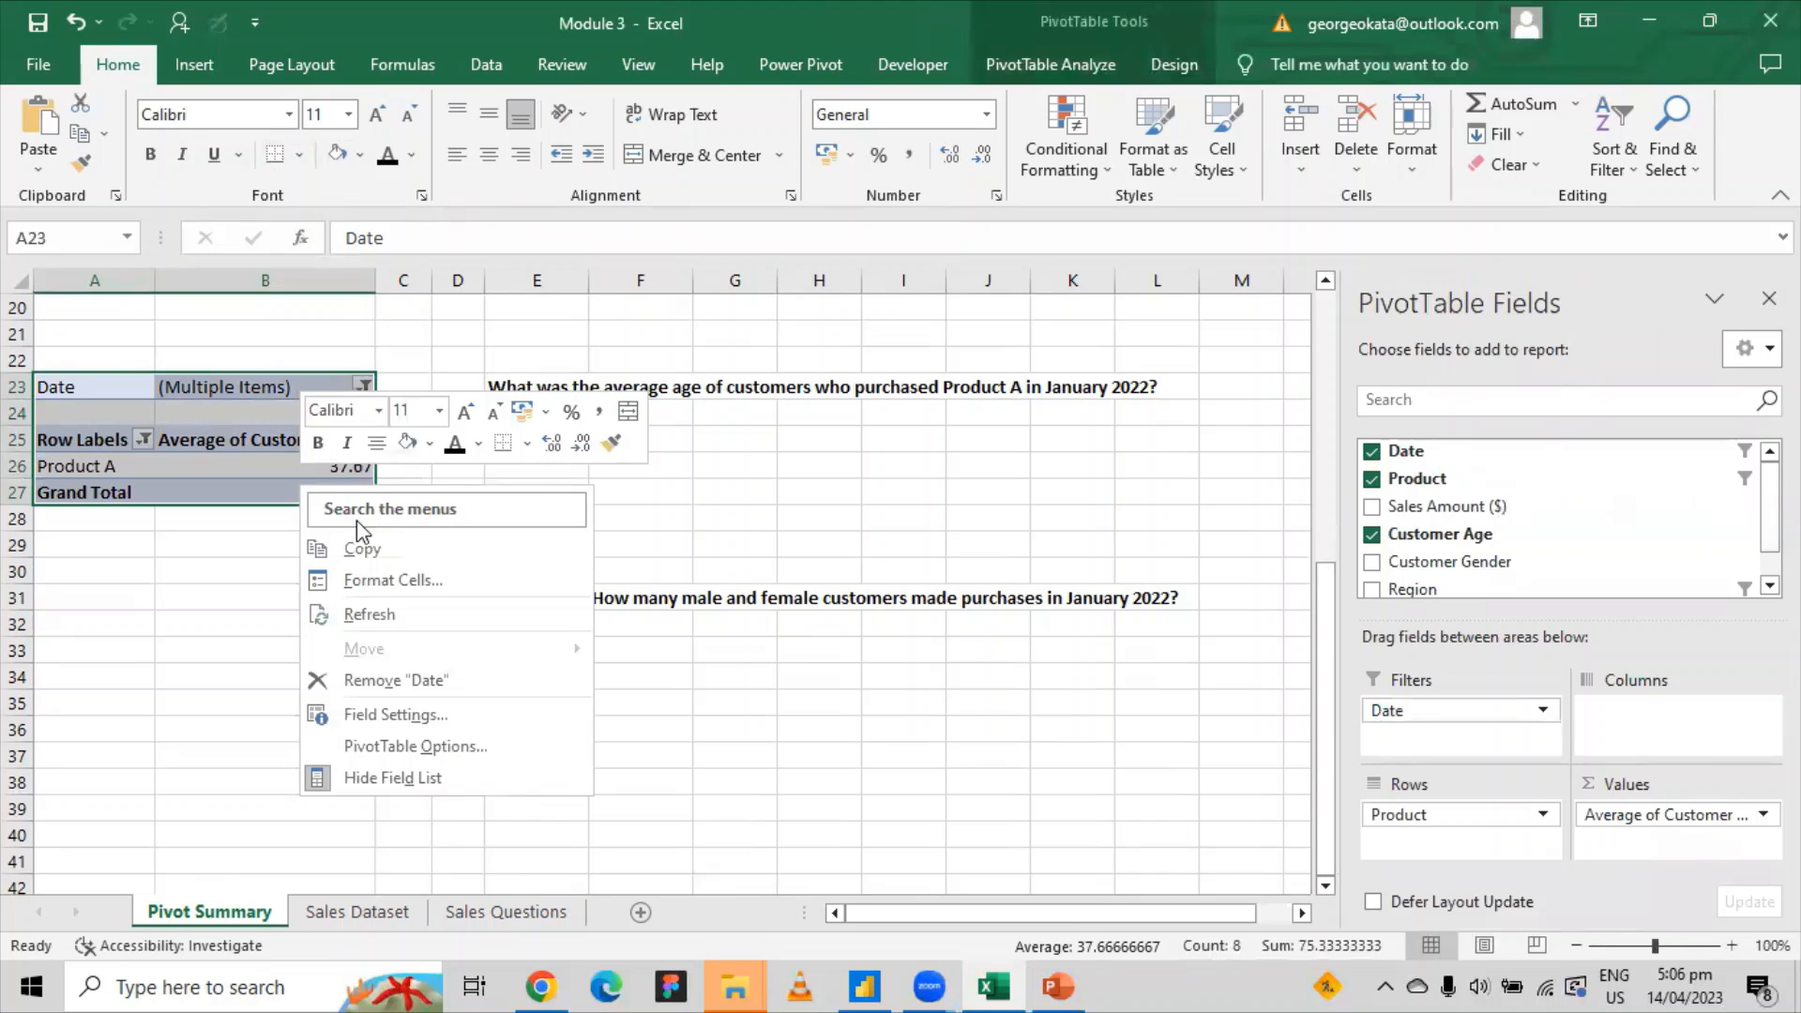
click(364, 547)
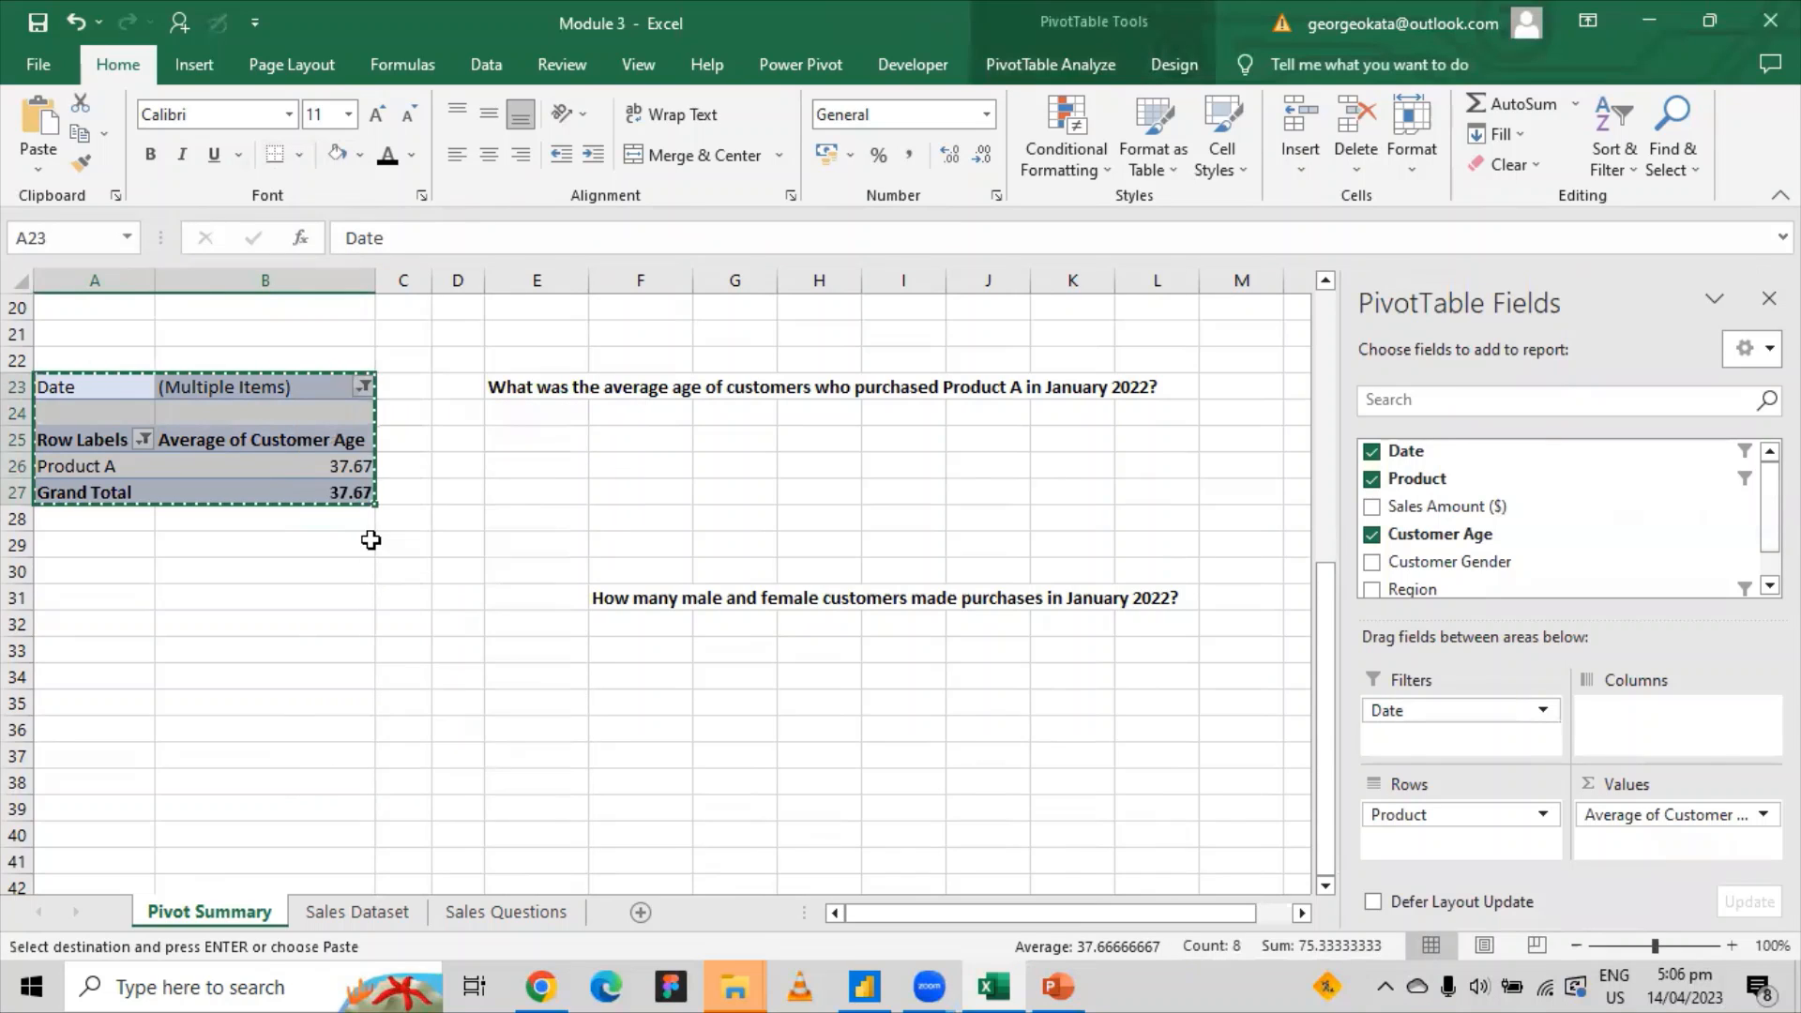
click(120, 606)
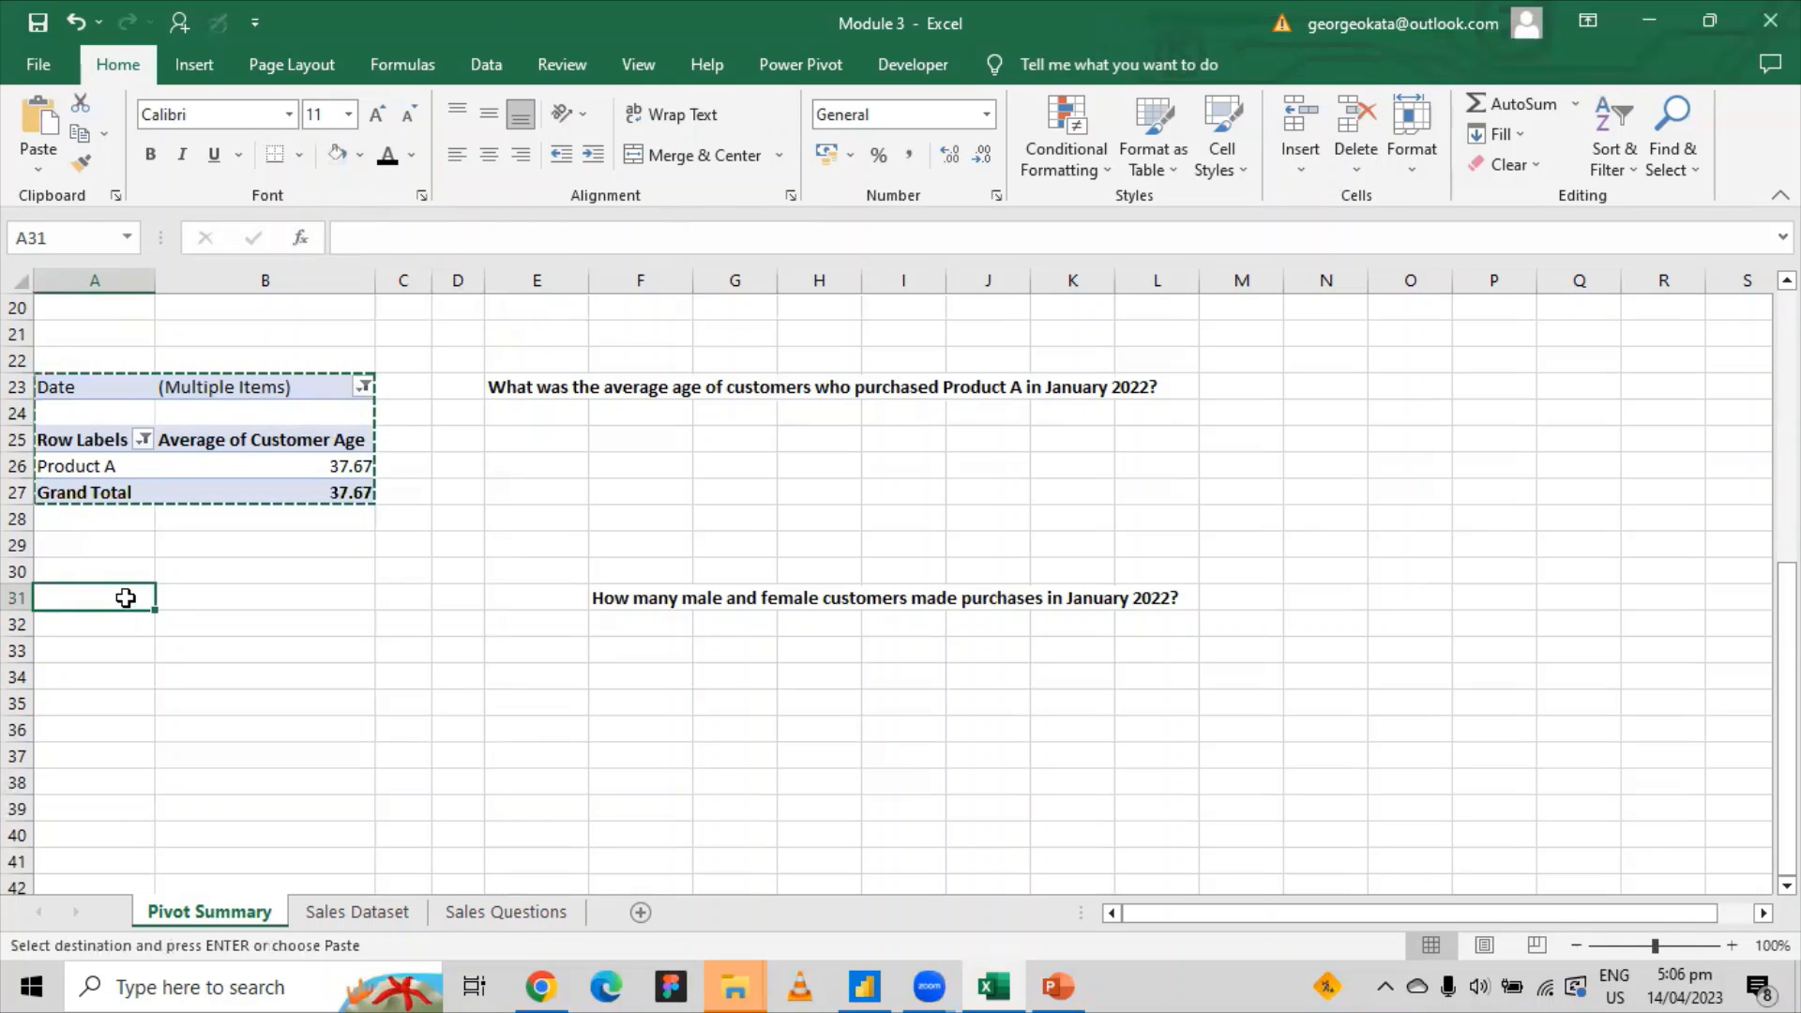
right_click(125, 601)
click(175, 484)
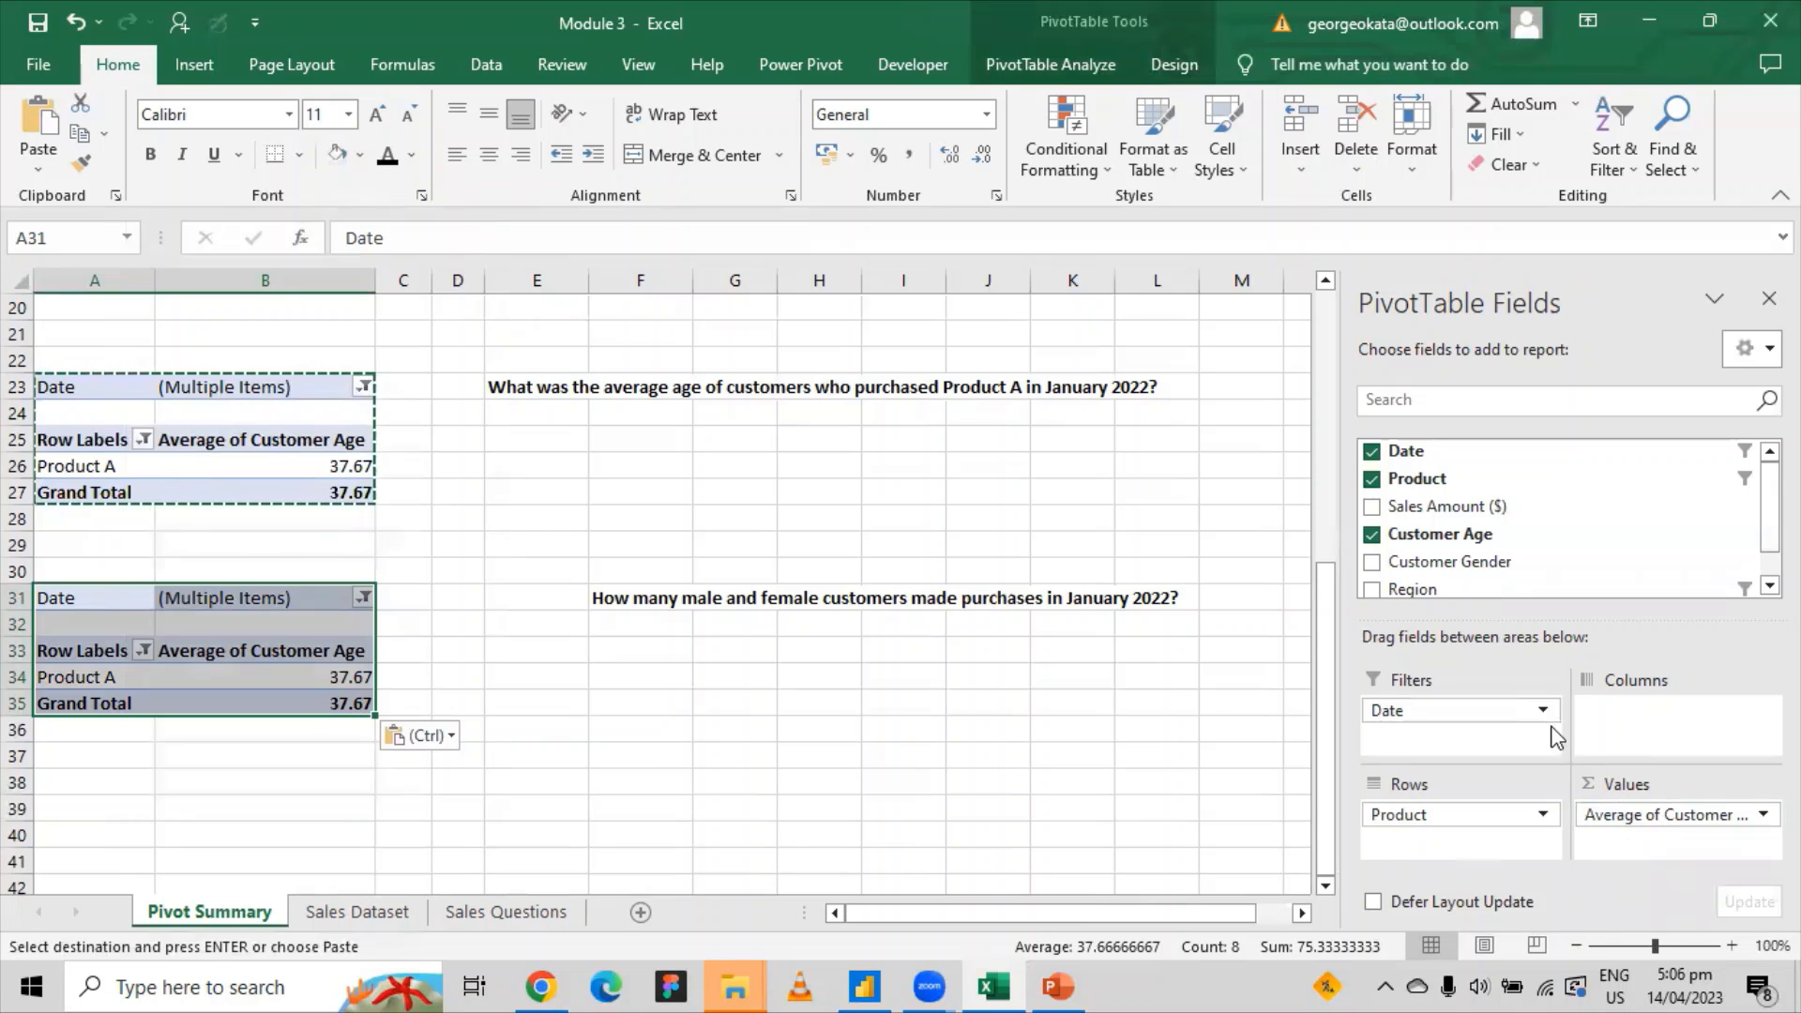
Remove the Product row field and the Customer Age value field from the PivotTable at A31, keeping the Date filter.
click(1543, 816)
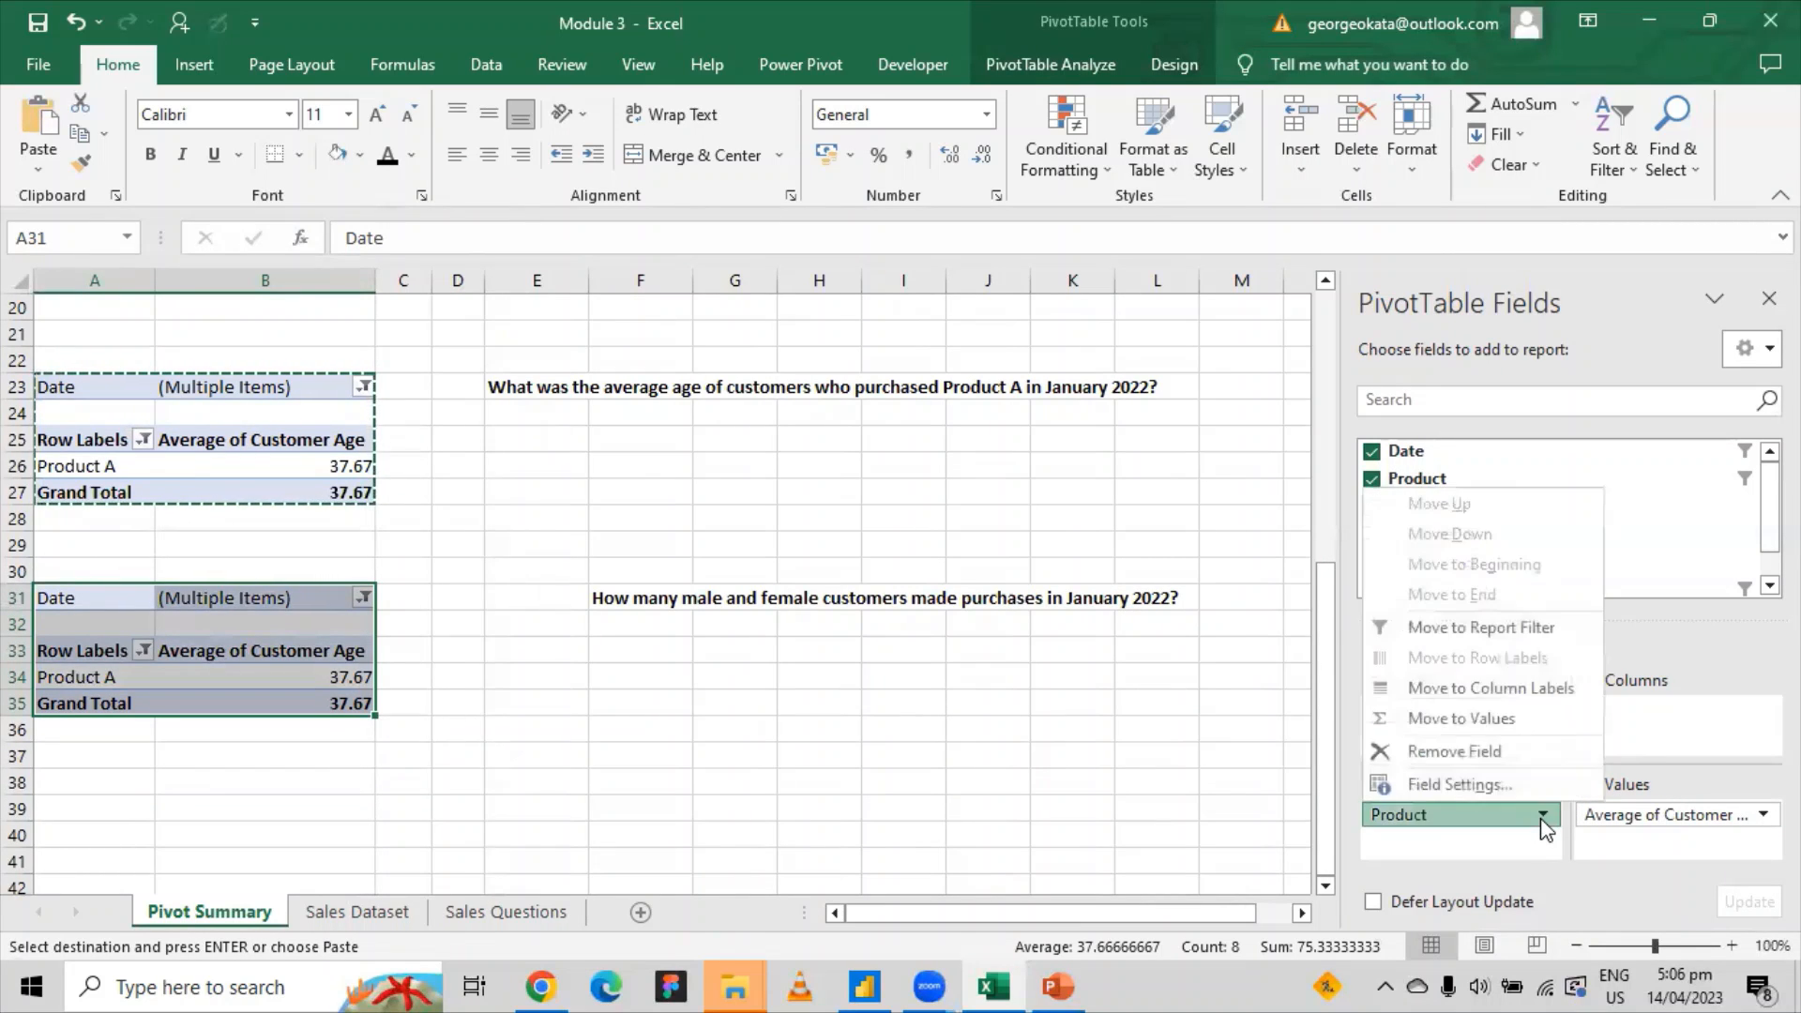
click(1432, 751)
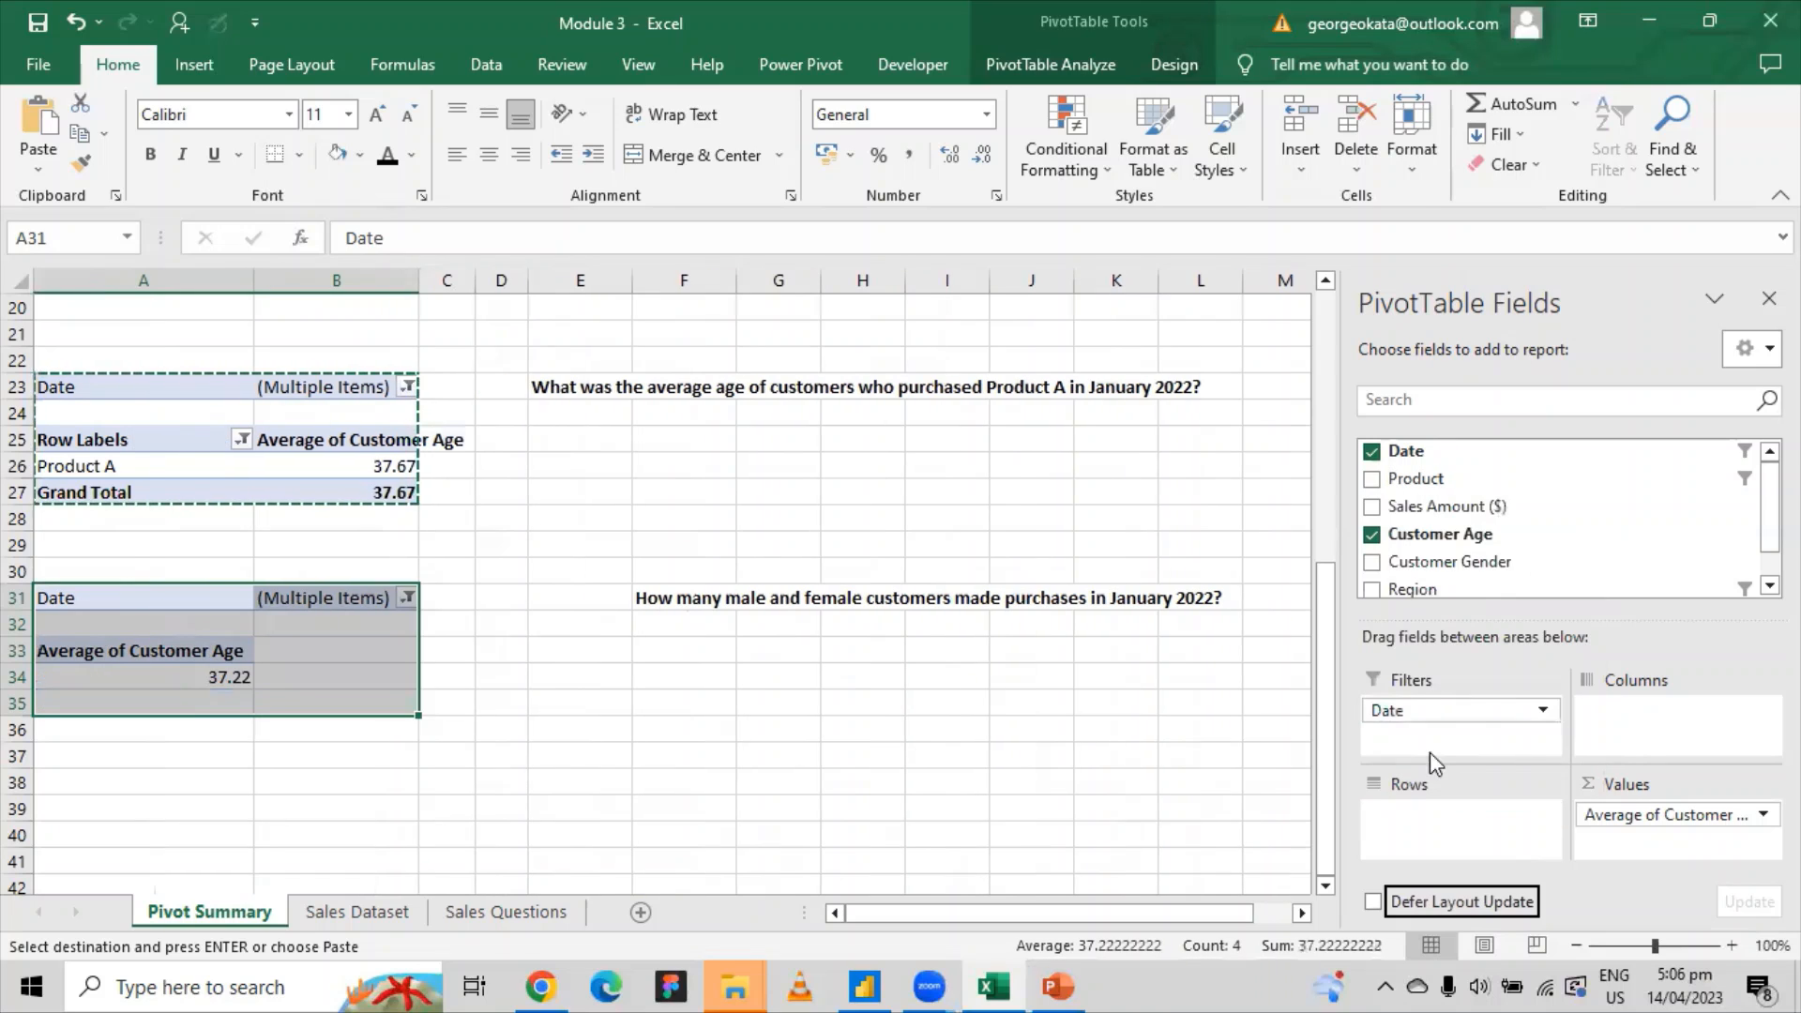
click(1372, 536)
click(575, 728)
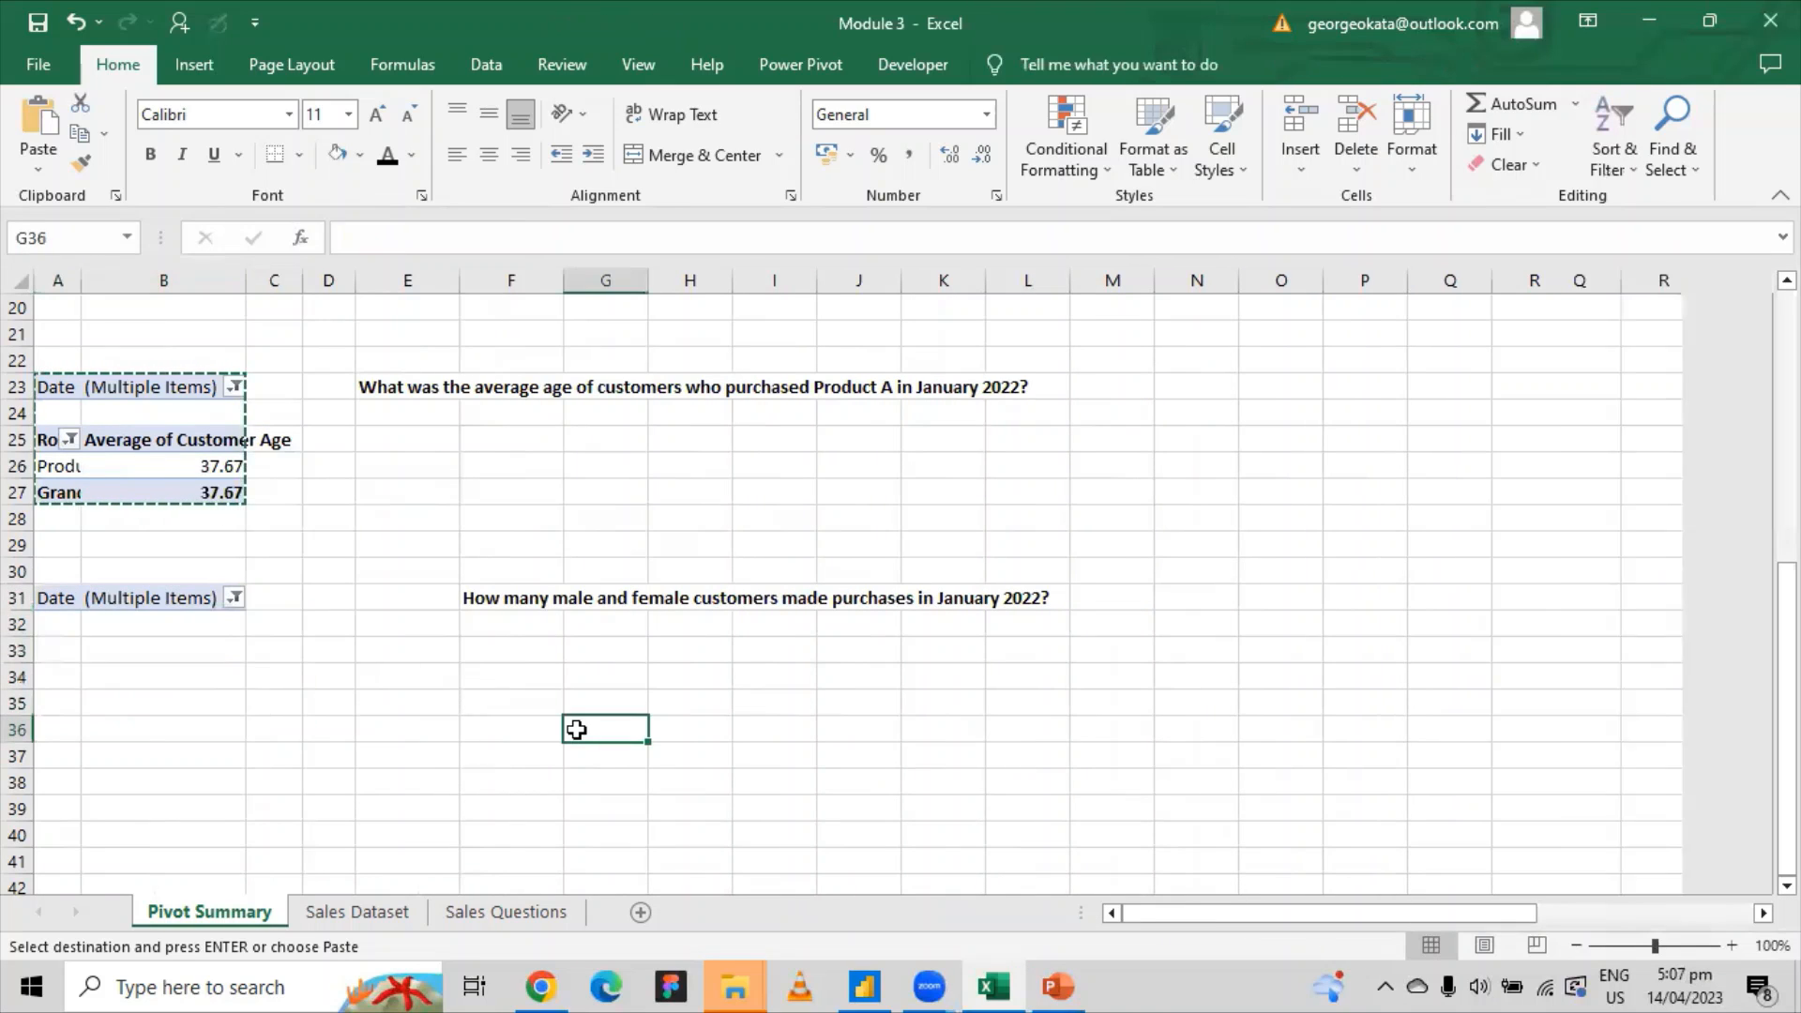
Check which dates the Date filter of the PivotTable at A31 includes against the question in row 31.
click(988, 603)
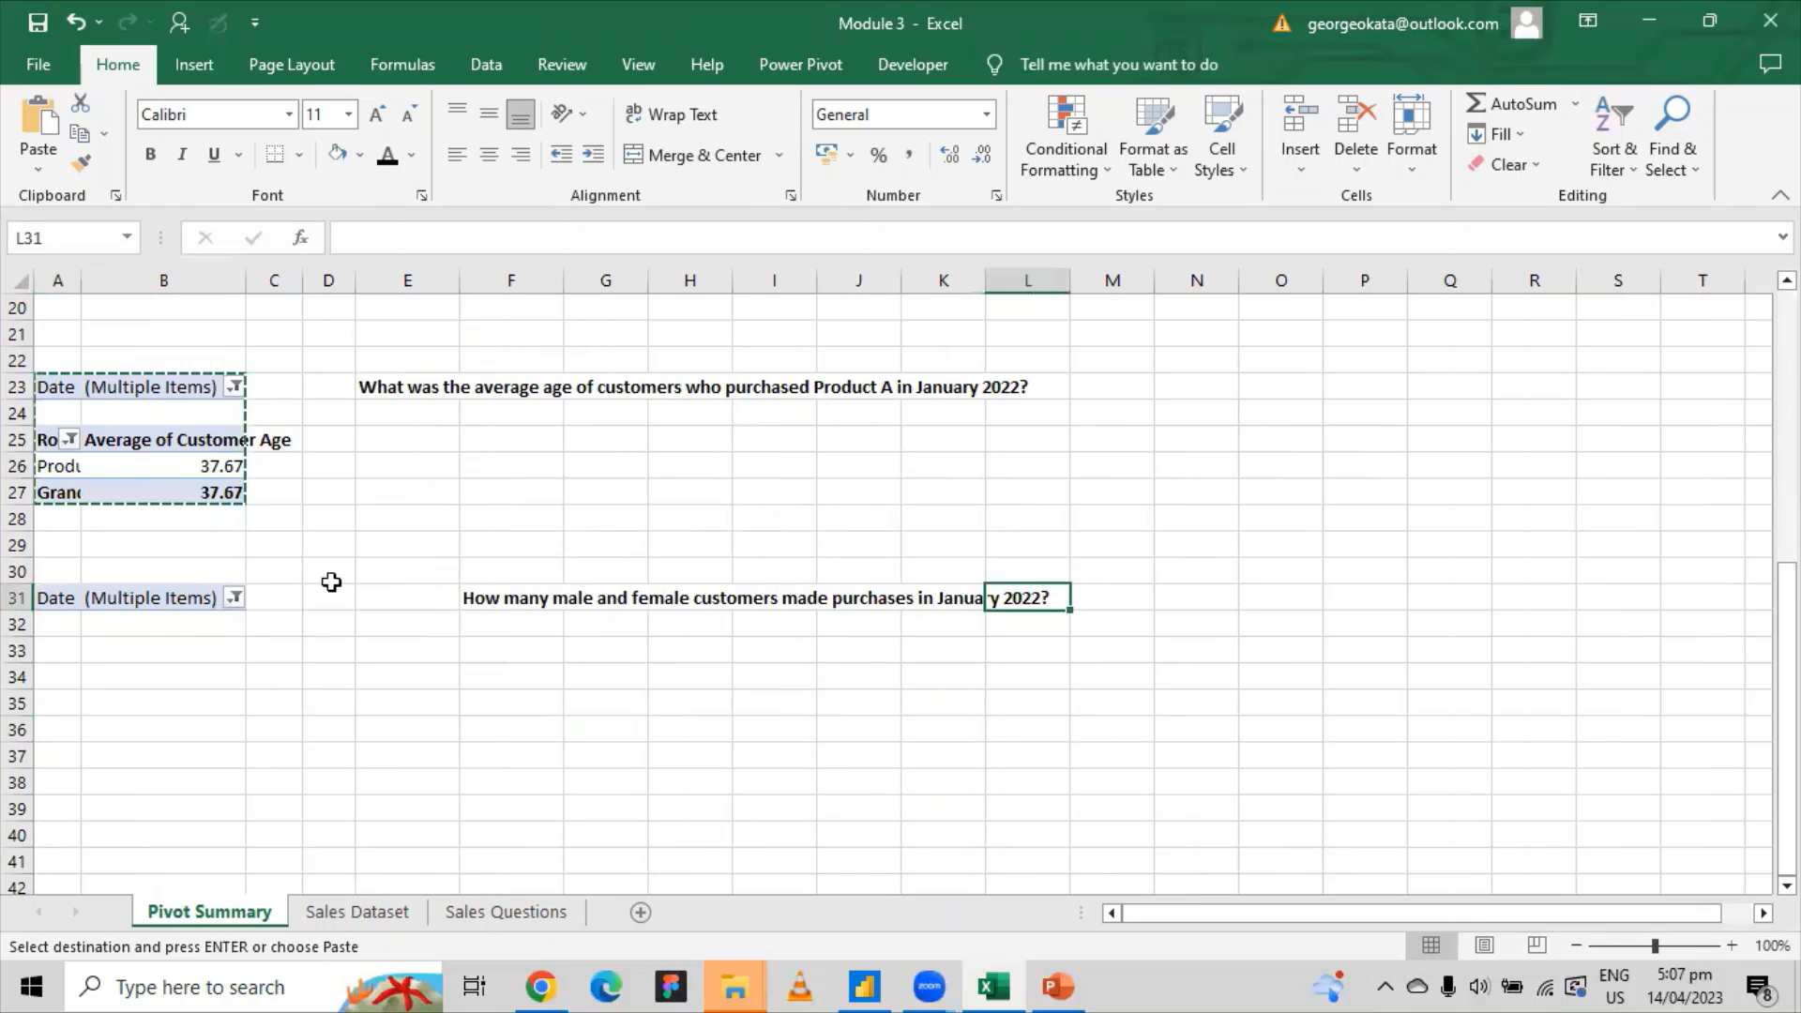
click(235, 598)
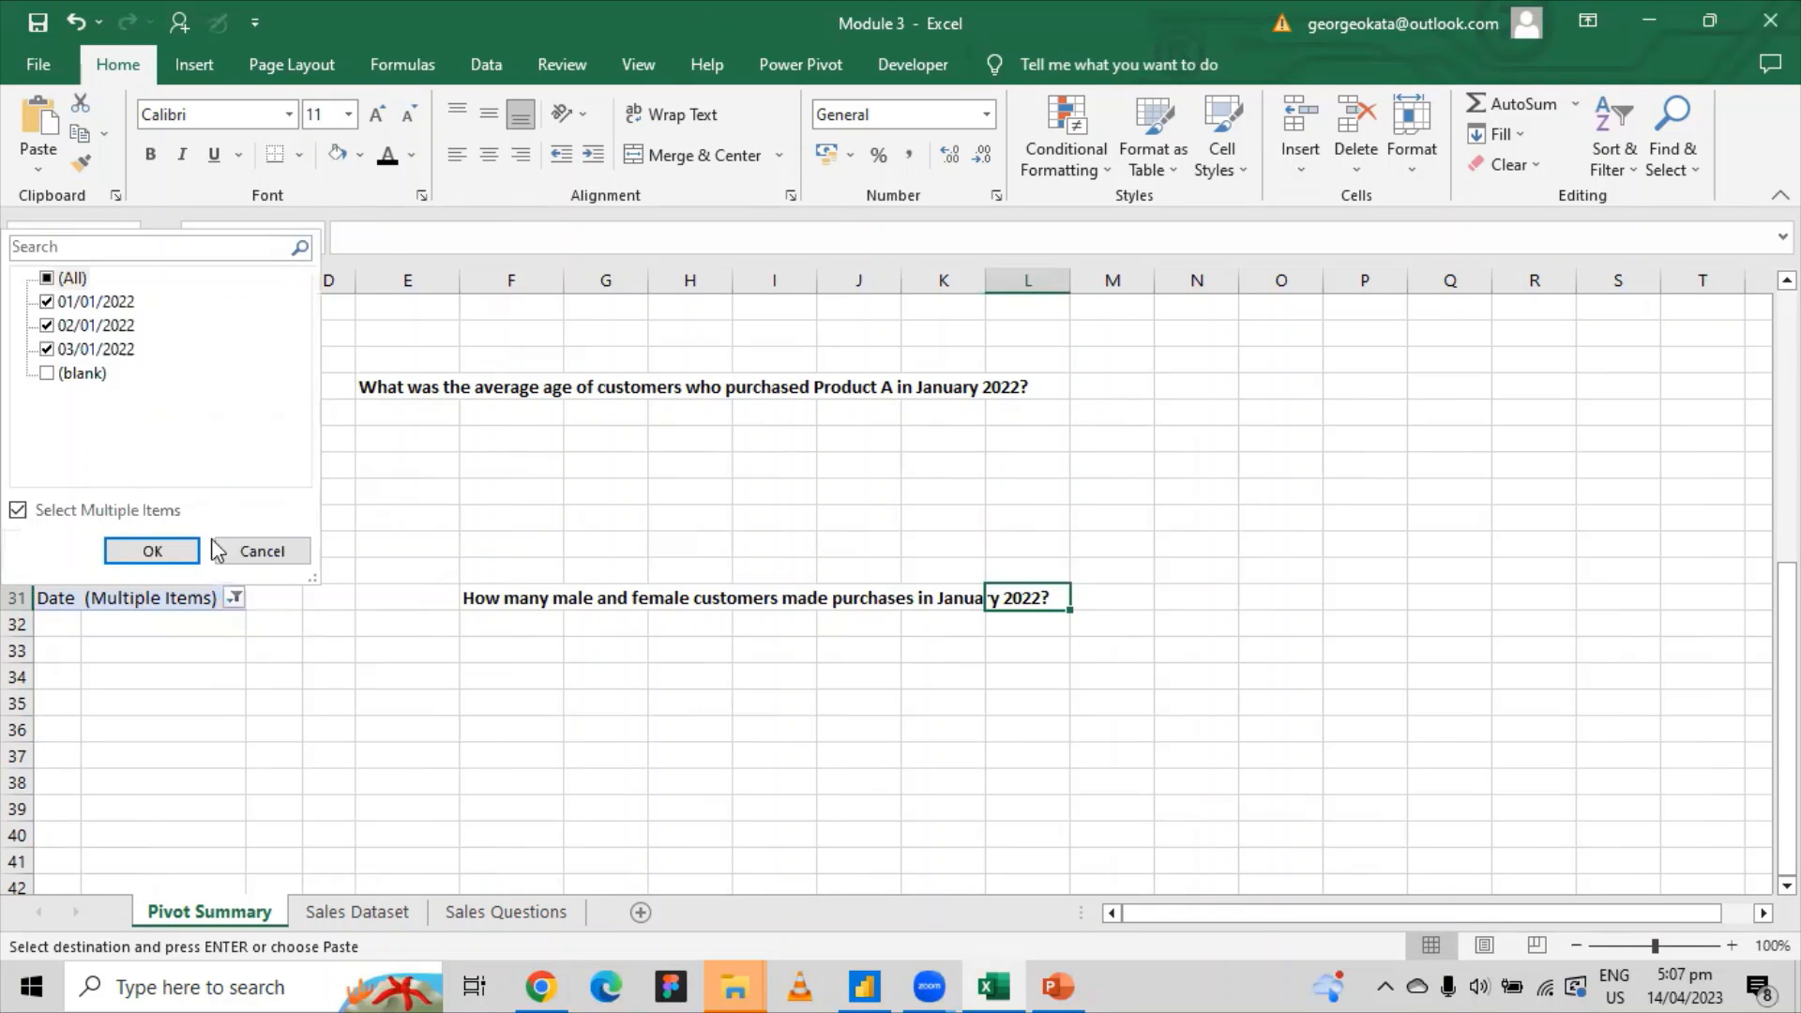
click(581, 593)
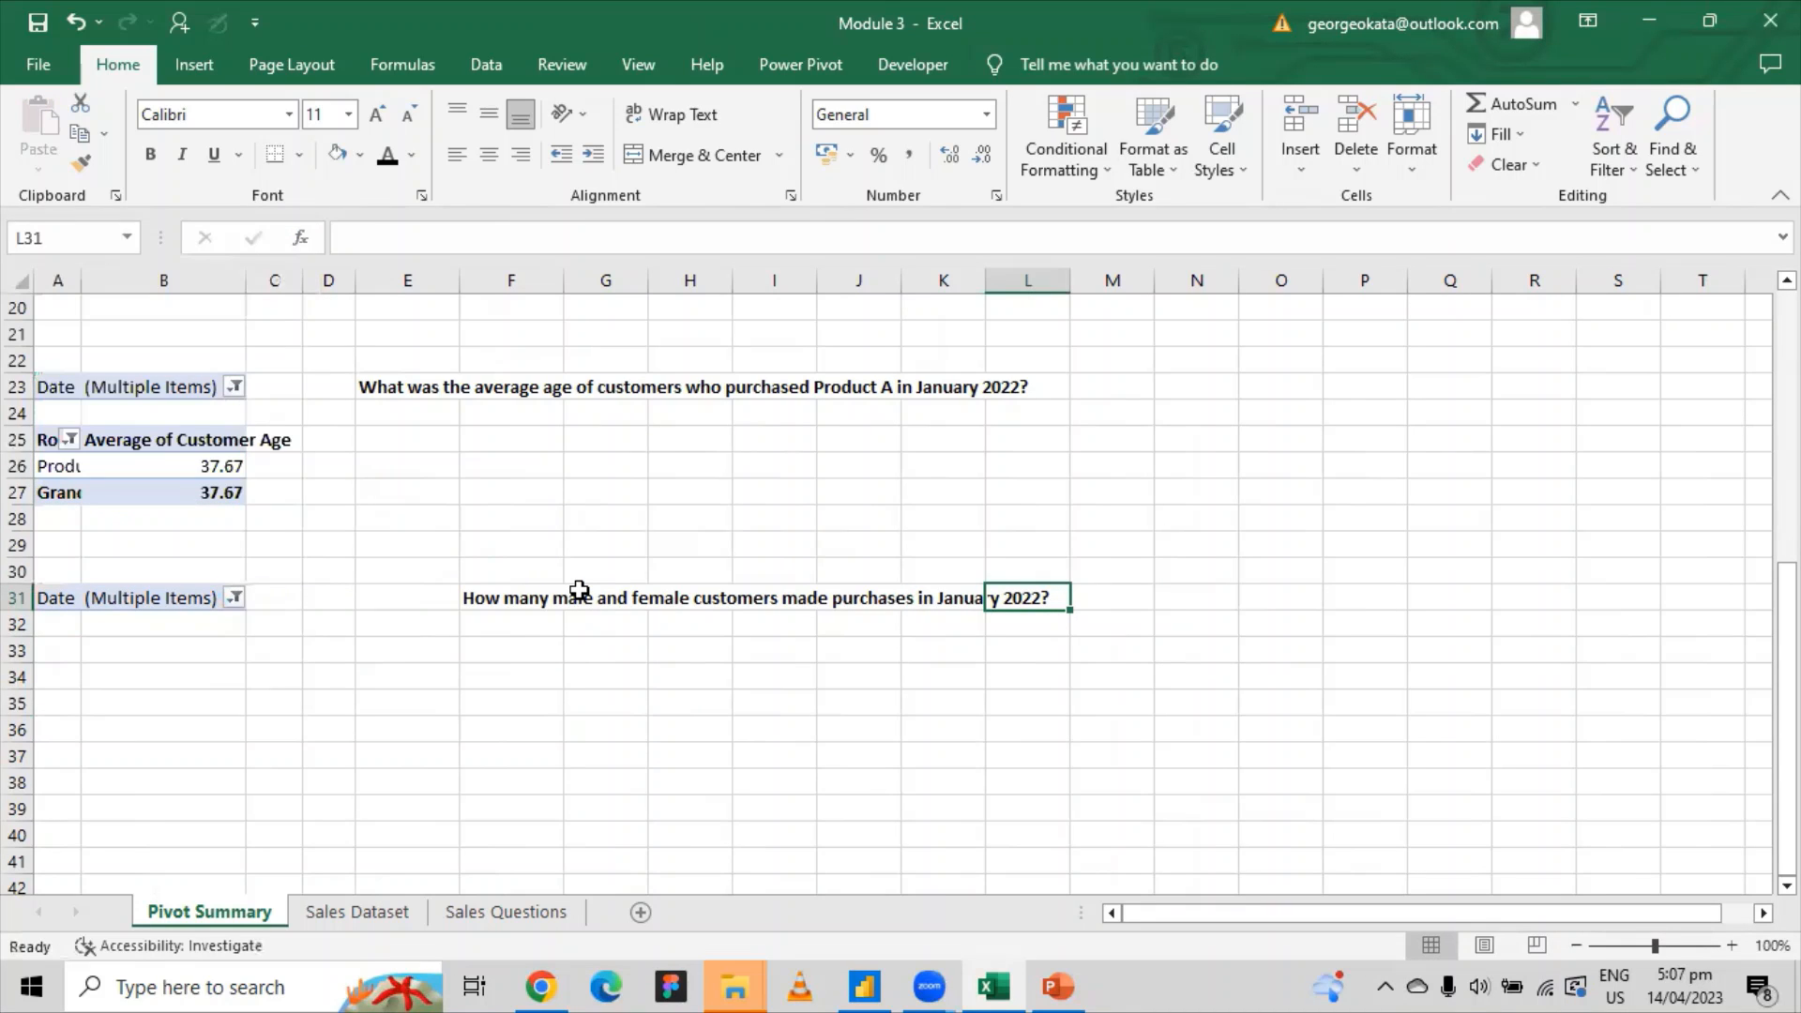
Add Customer Gender as the row field and Sales Amount ($) as the value field of the PivotTable at A31.
click(178, 593)
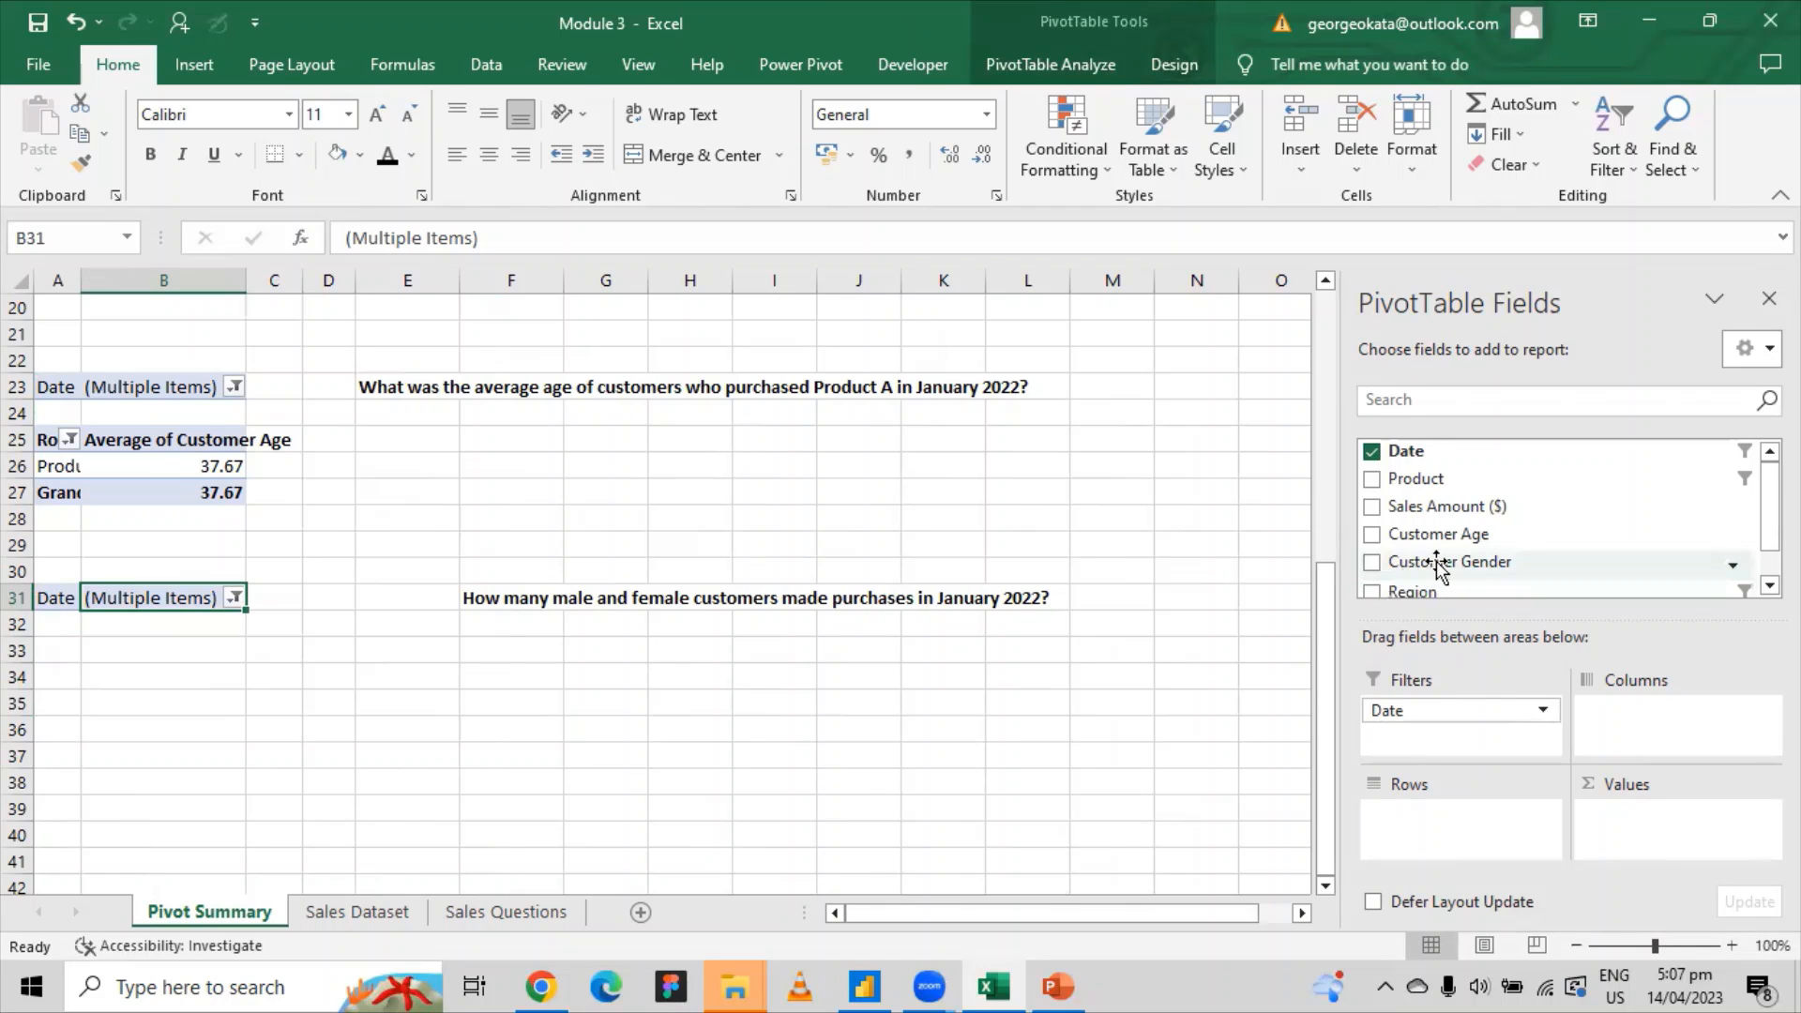
drag(1440, 567, 1422, 822)
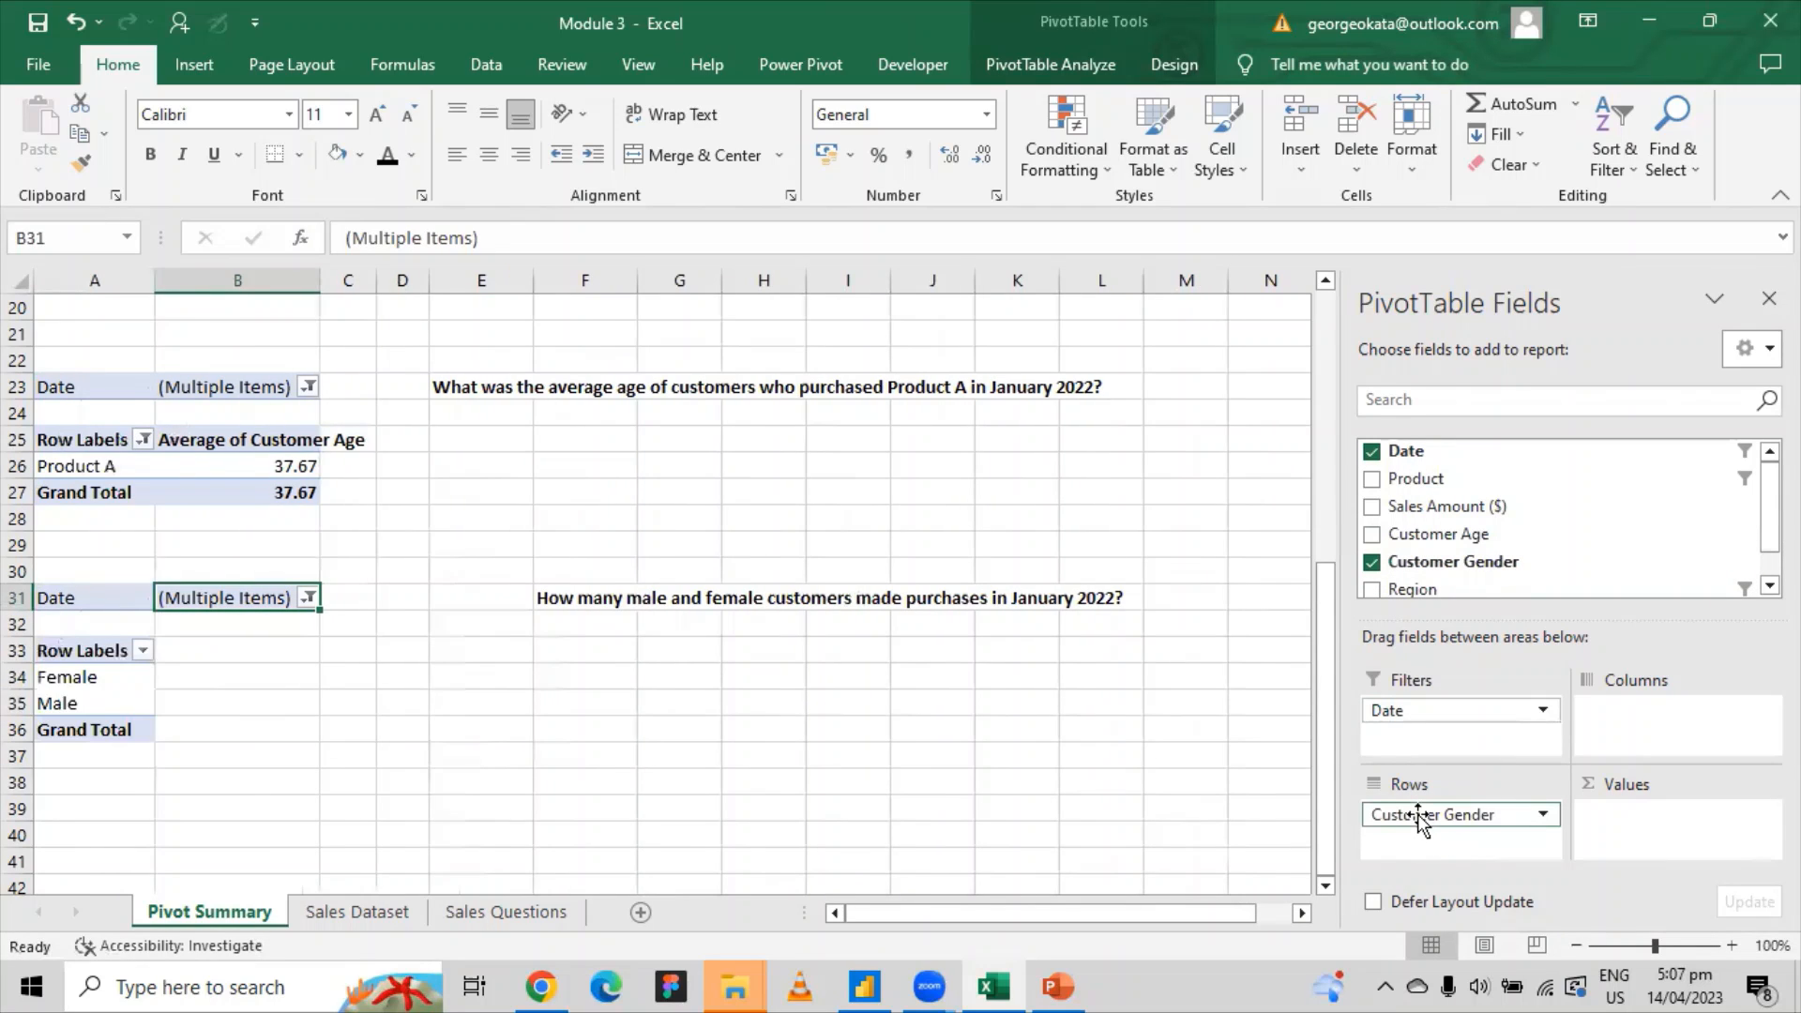
click(1441, 515)
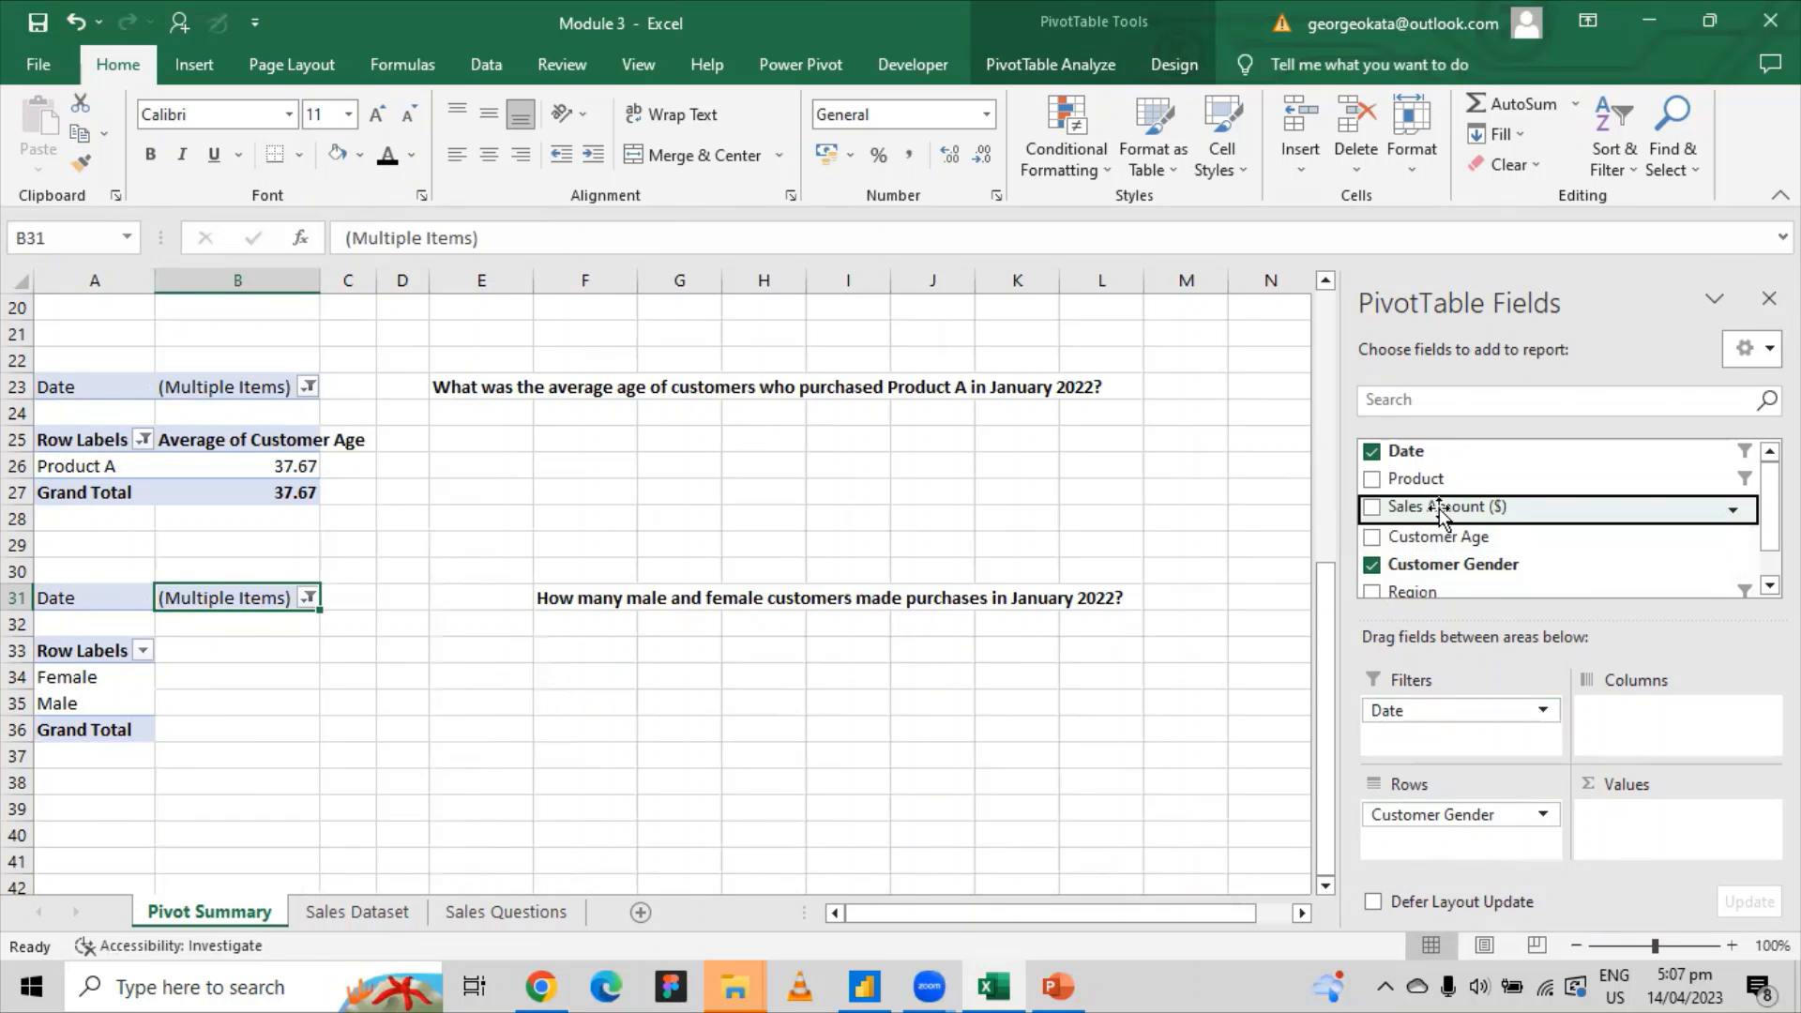
drag(1442, 515, 1651, 833)
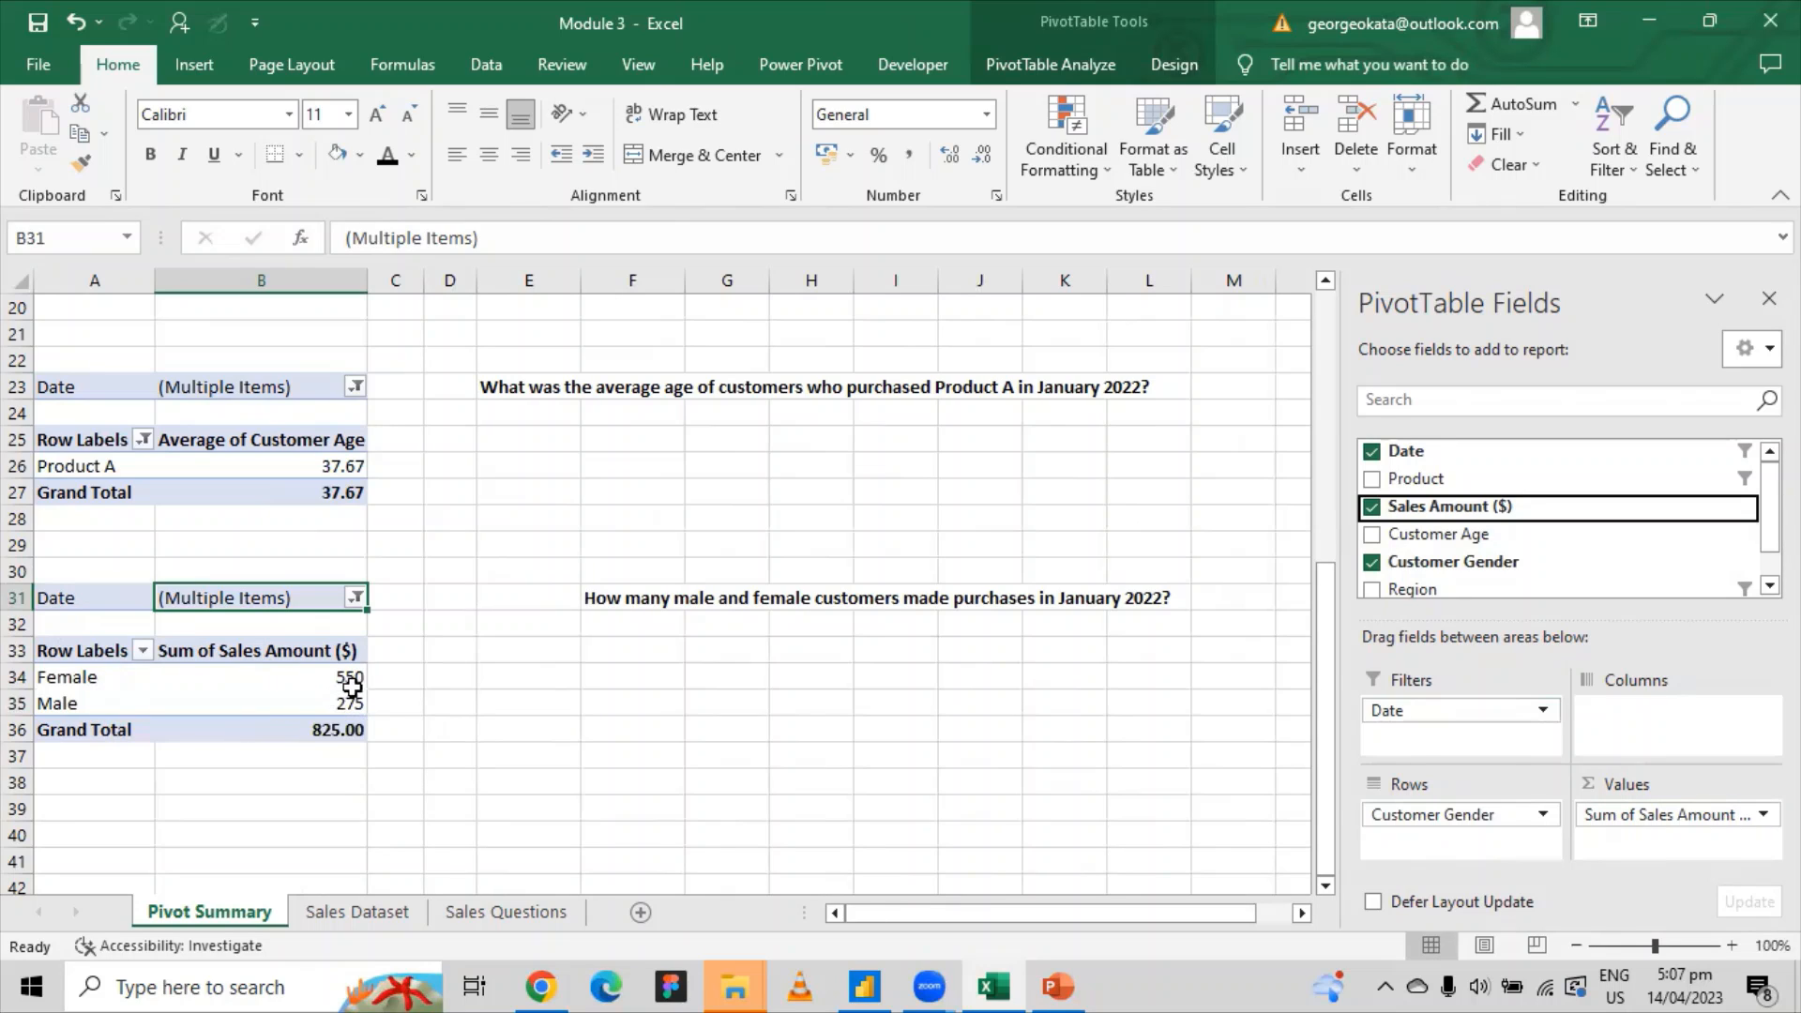
mouse_move(359, 680)
click(822, 601)
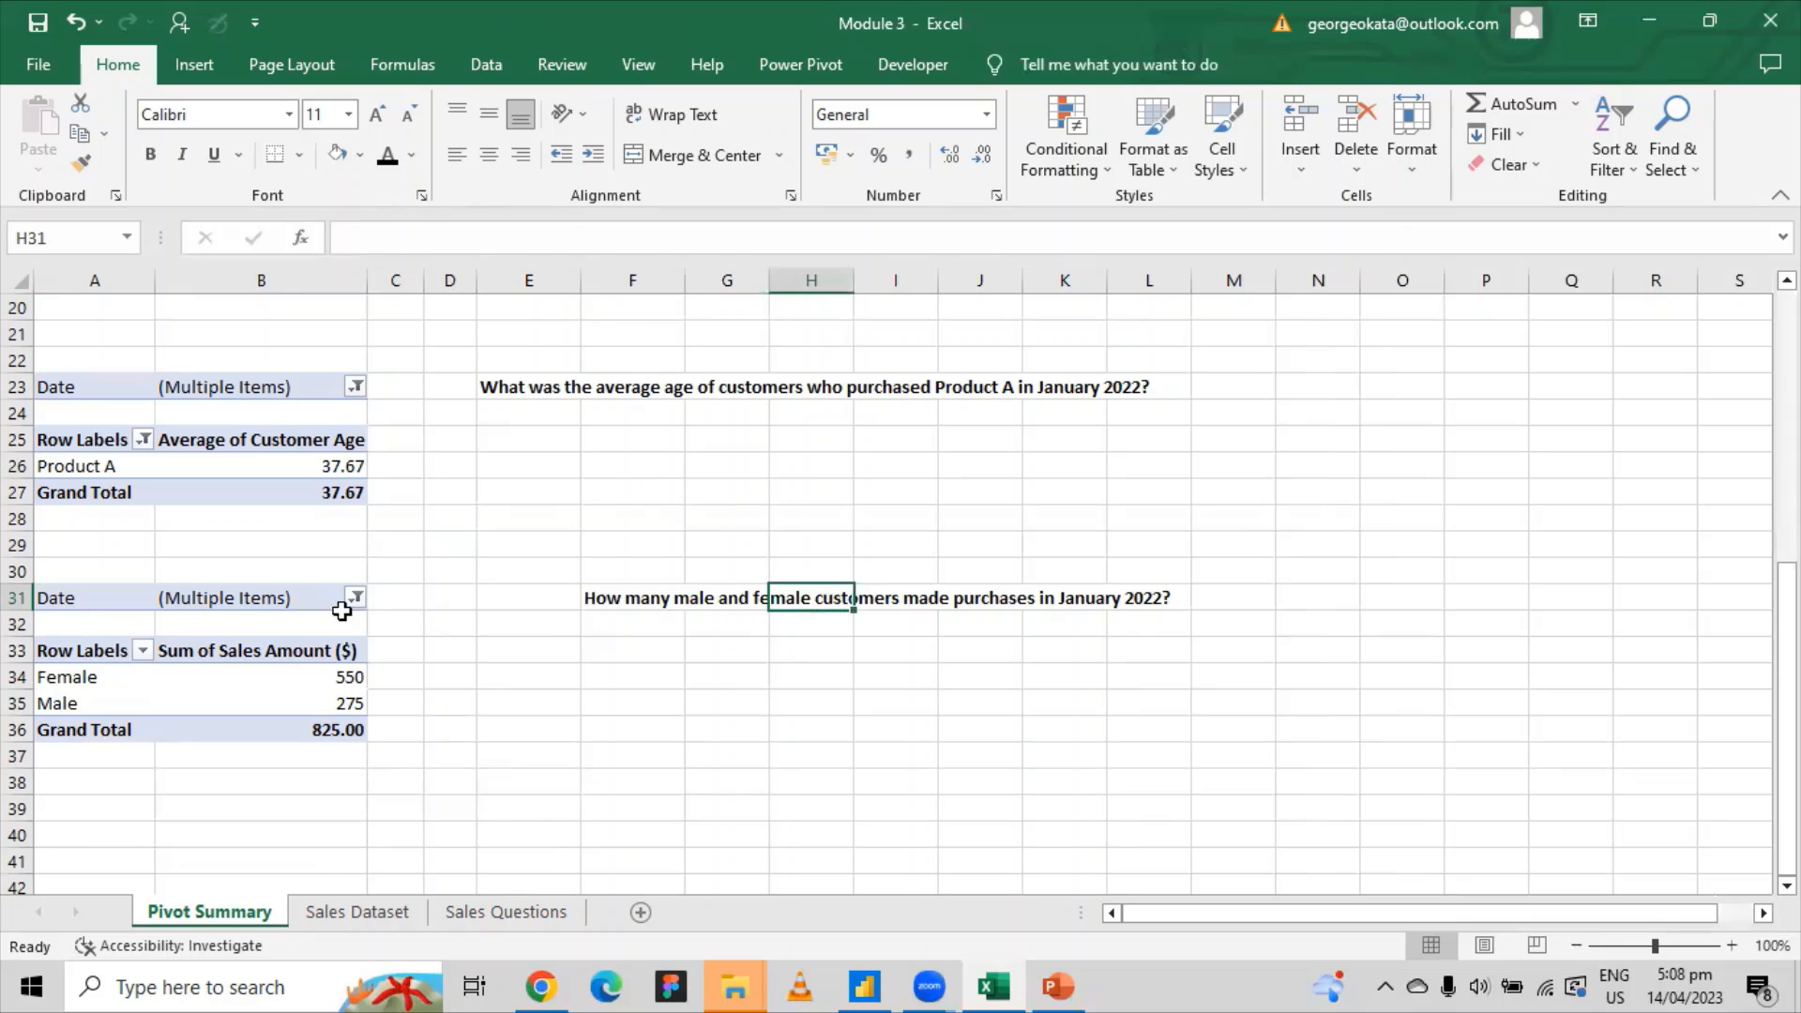
Add Product as the column field of the customer gender PivotTable at A31.
click(183, 705)
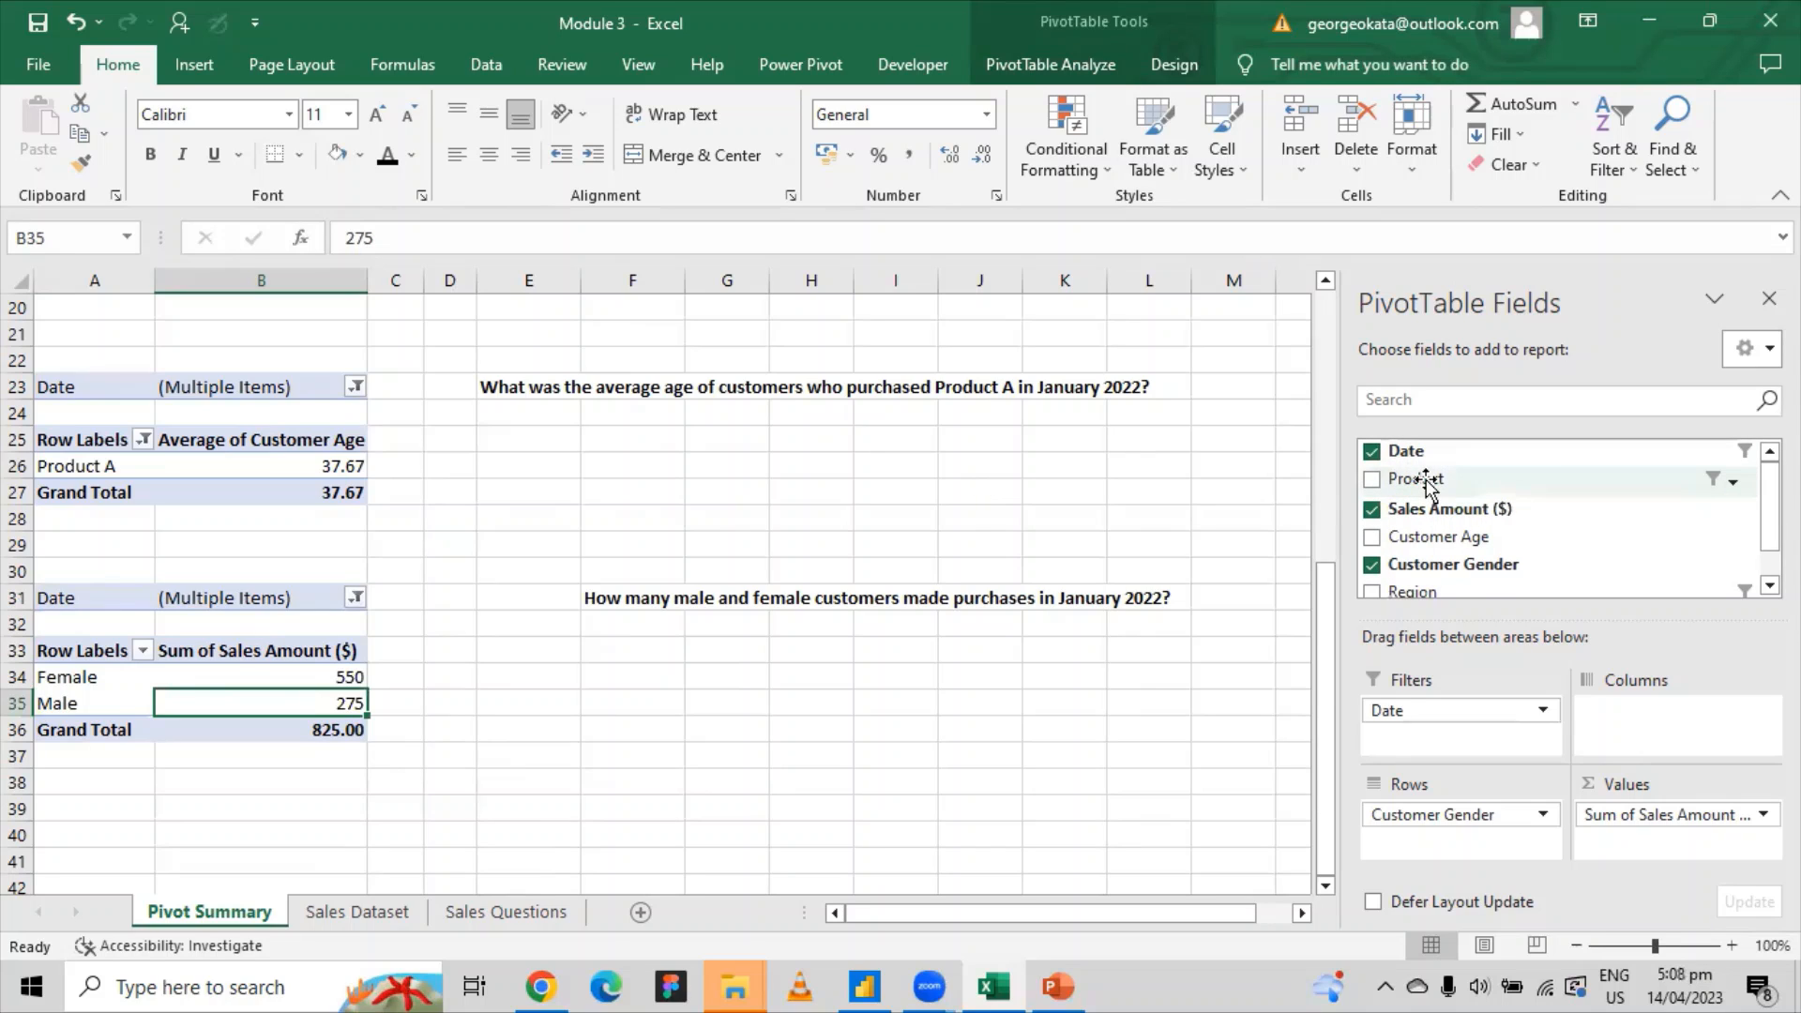
drag(1429, 486, 1647, 741)
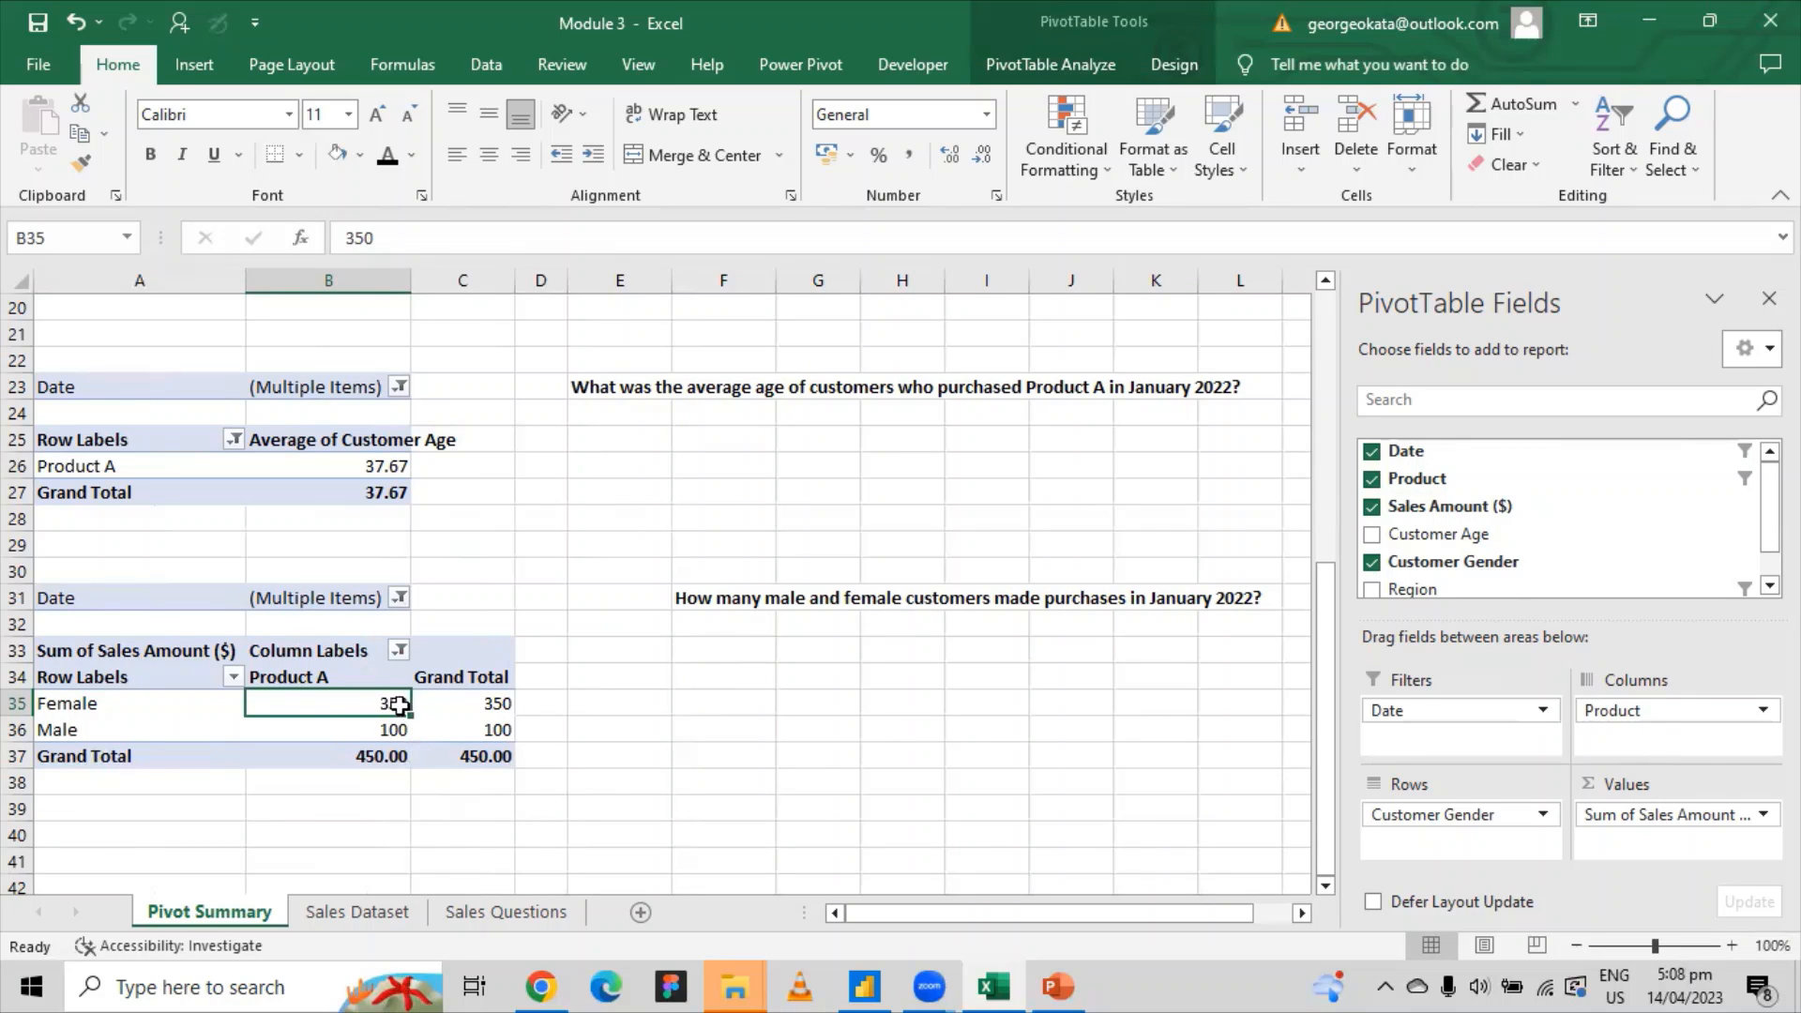
Include Product B and Product C alongside Product A in the column label filter of the customer gender PivotTable at A31.
click(398, 655)
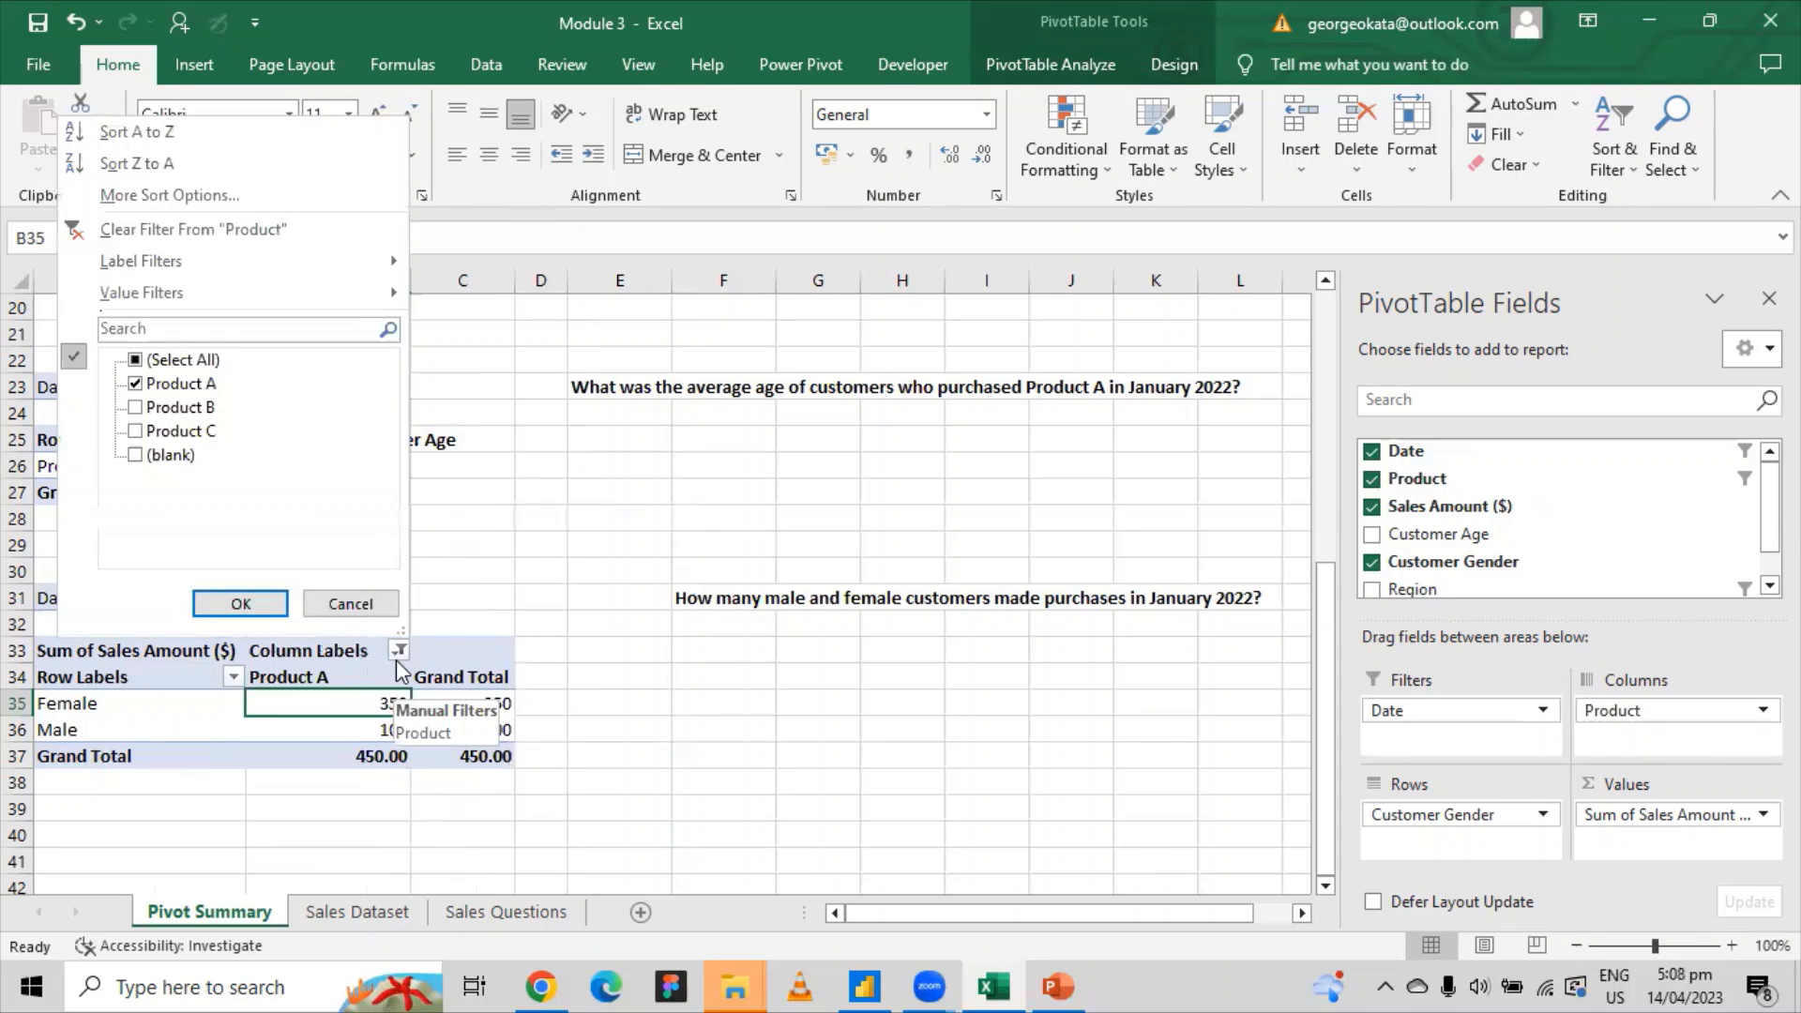
click(131, 409)
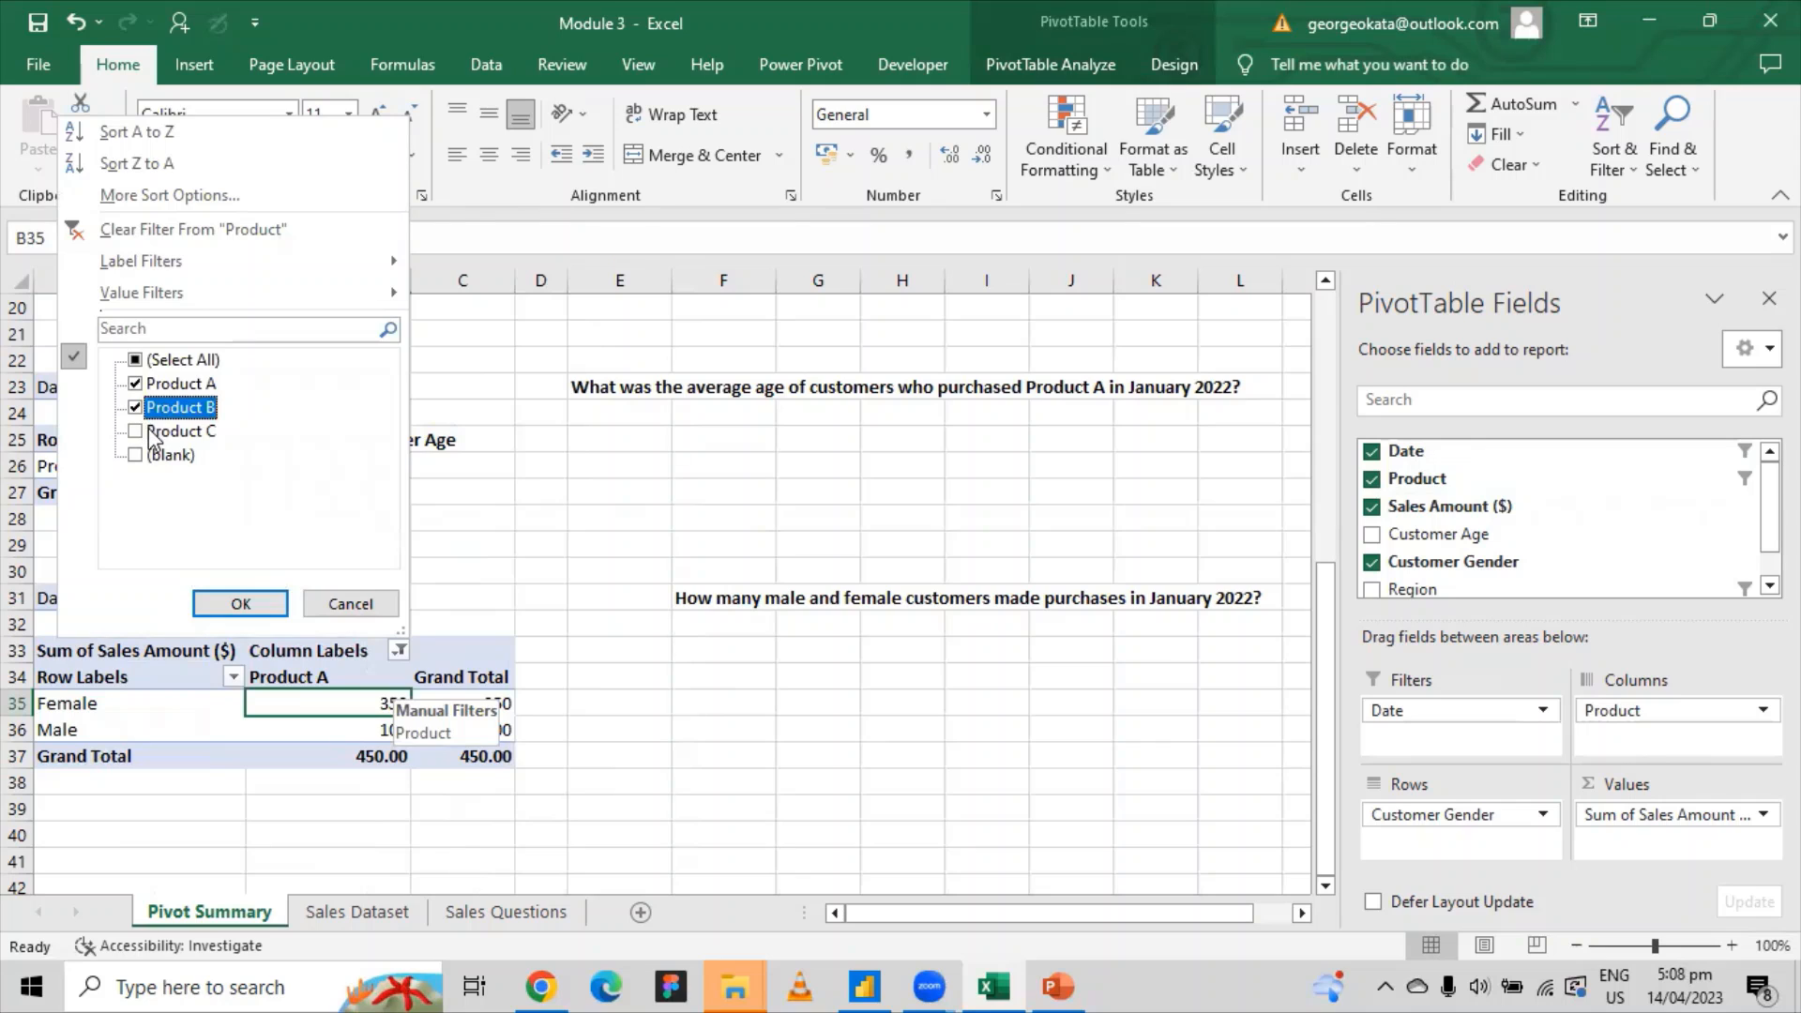
click(137, 432)
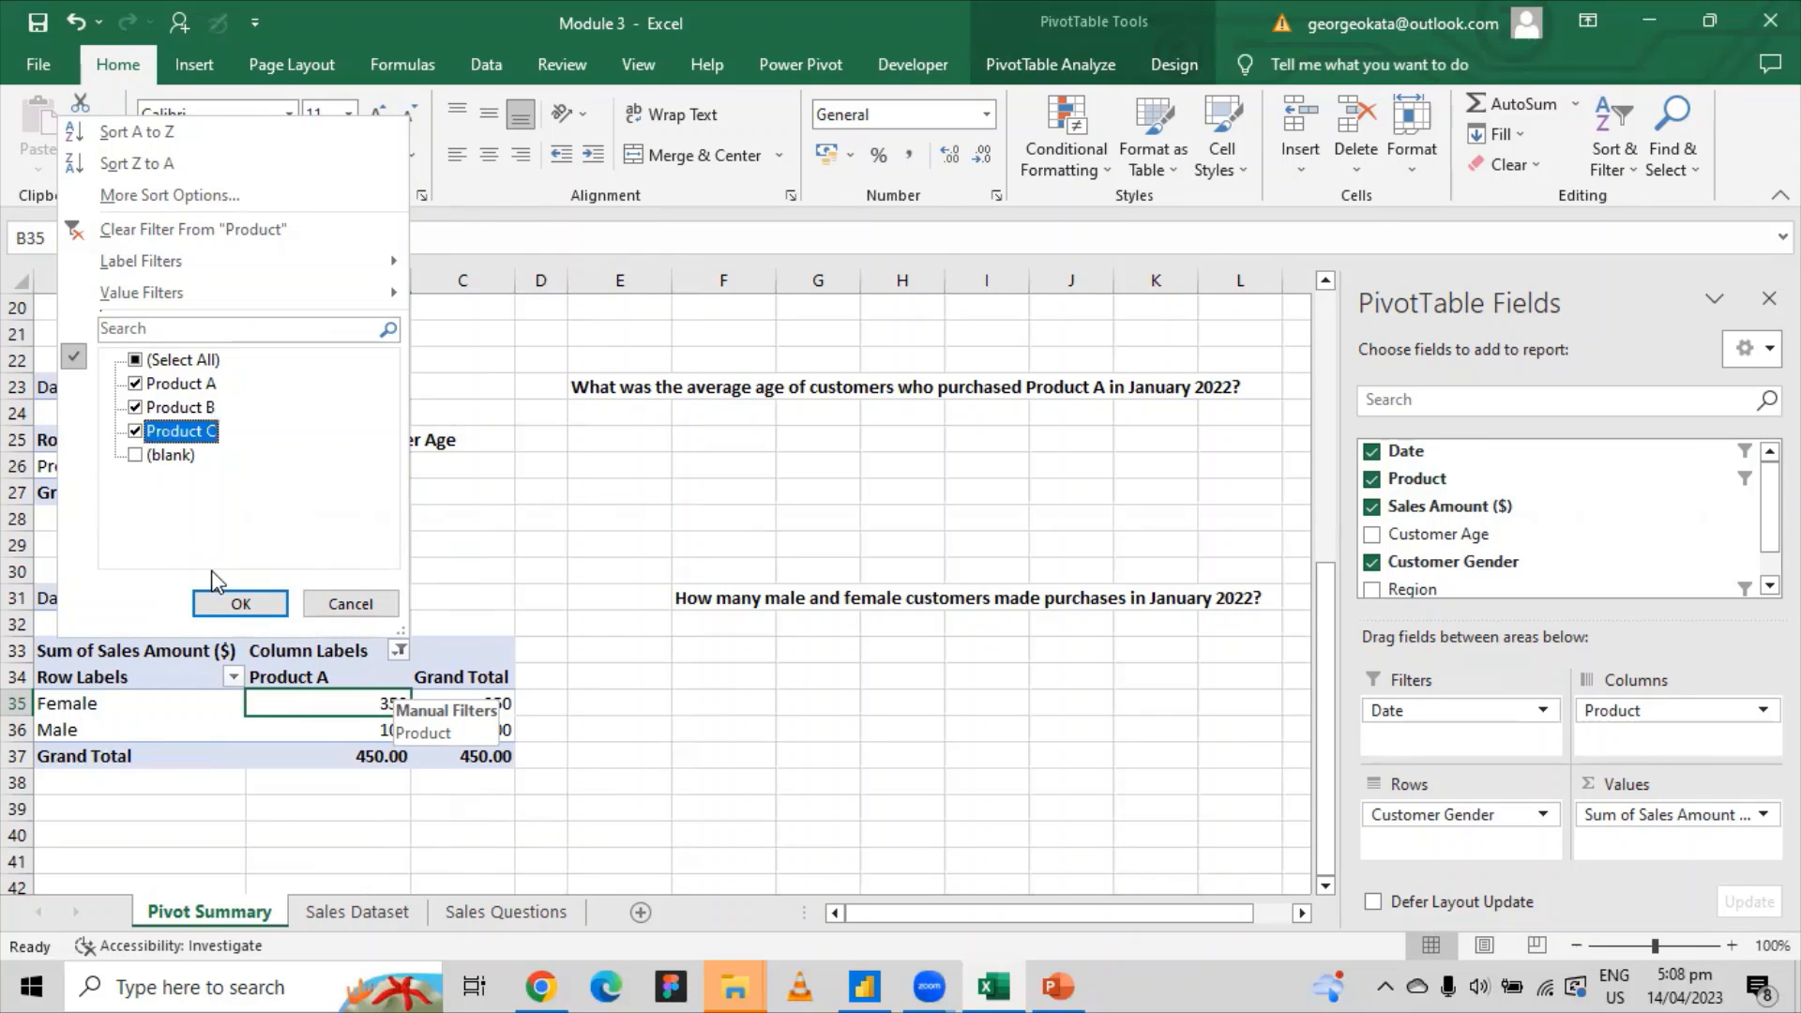
click(219, 607)
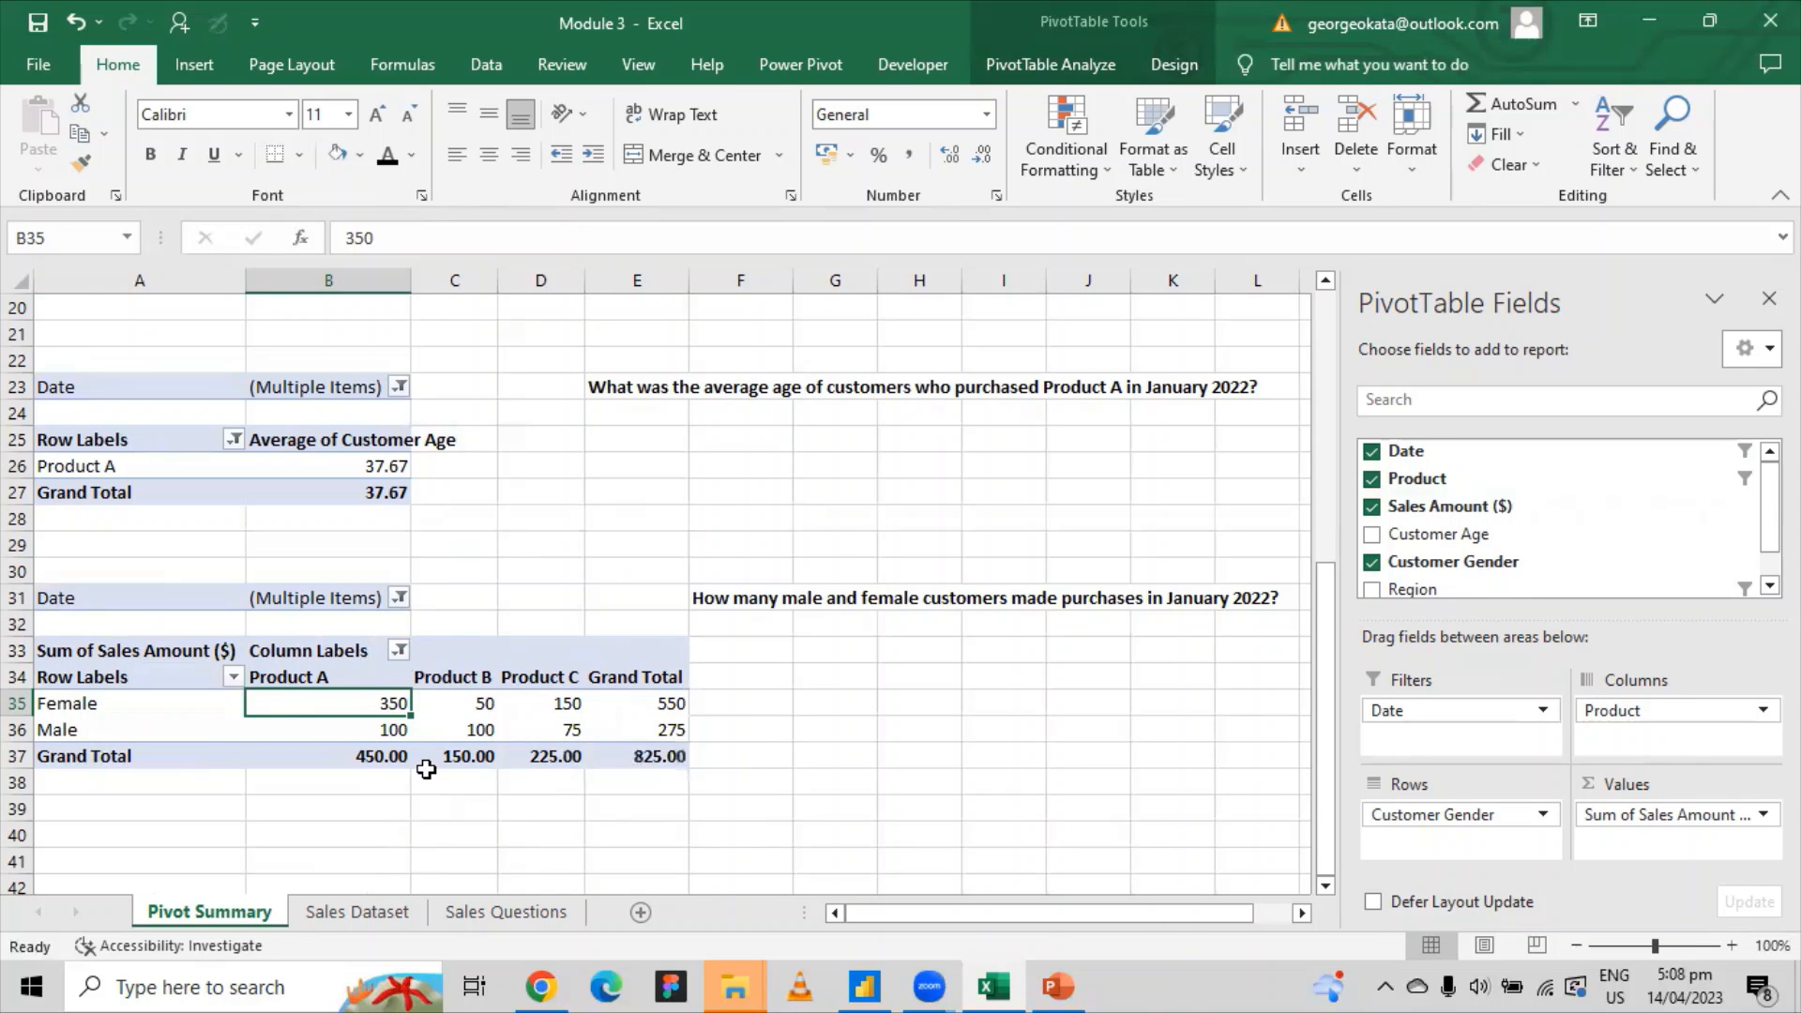
click(433, 805)
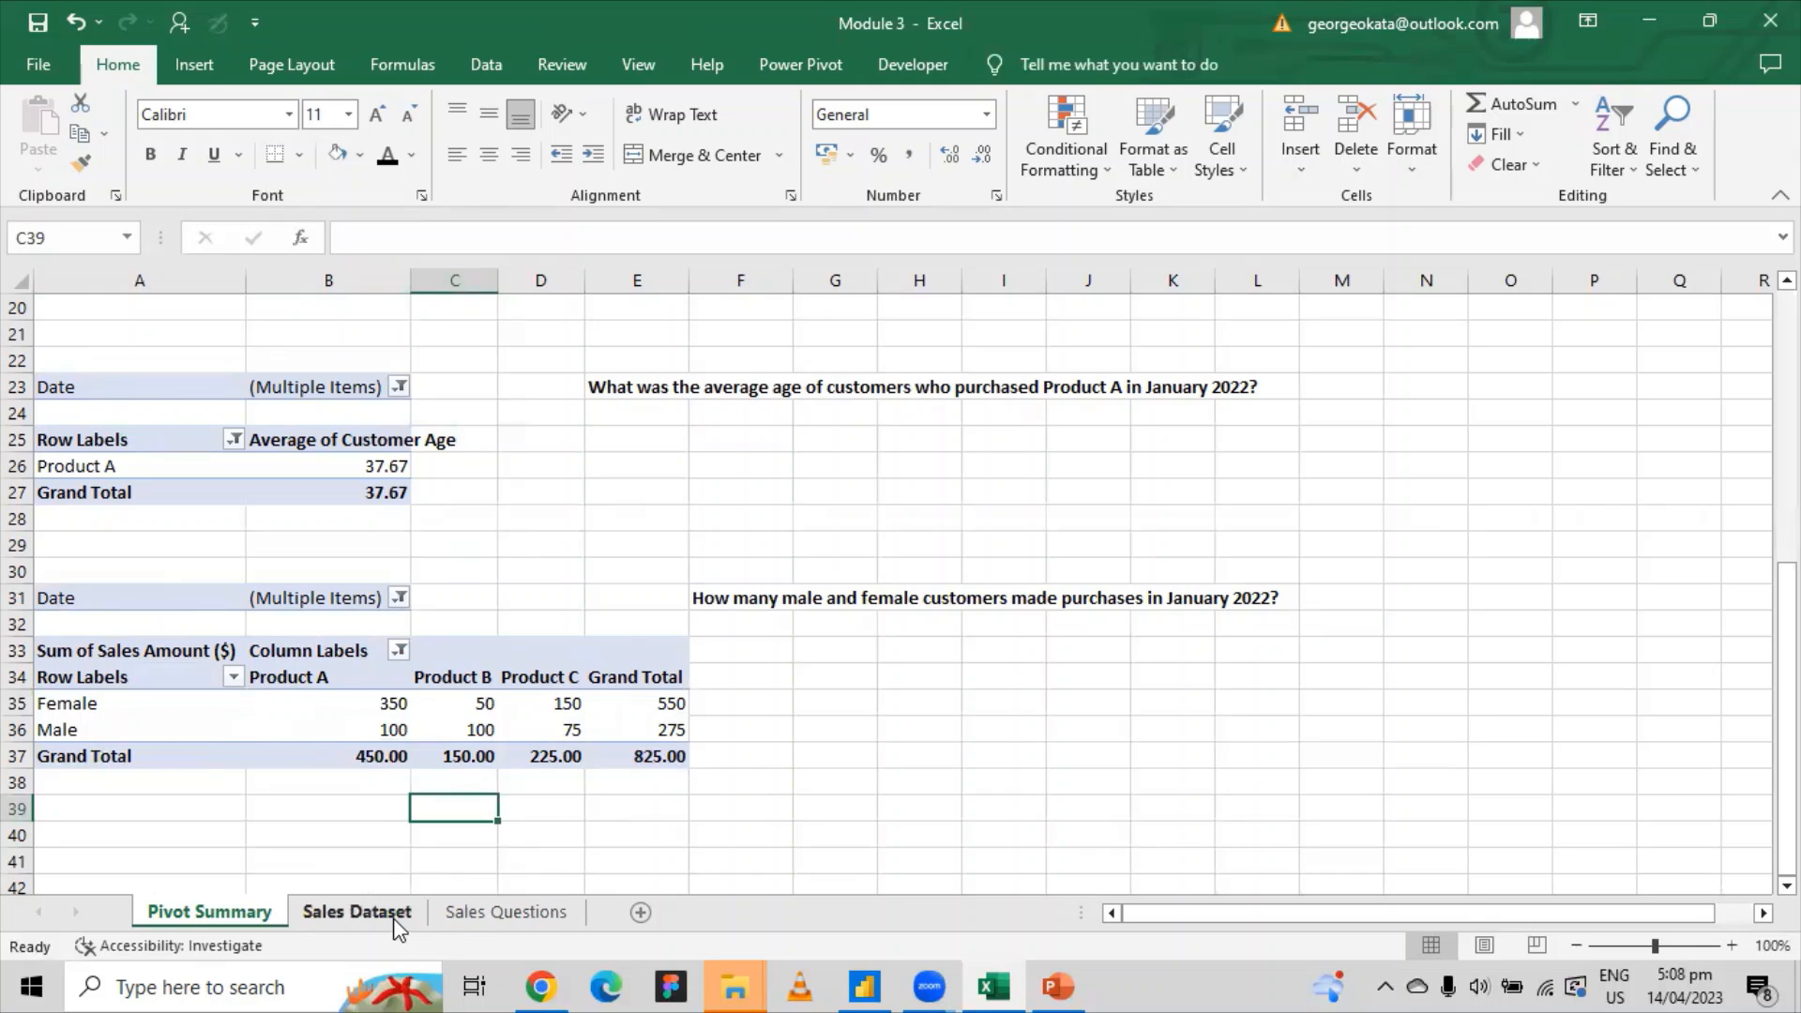
Review the four January 2022 questions on the Sales Questions sheet against the records on the Sales Dataset sheet.
click(357, 912)
click(481, 912)
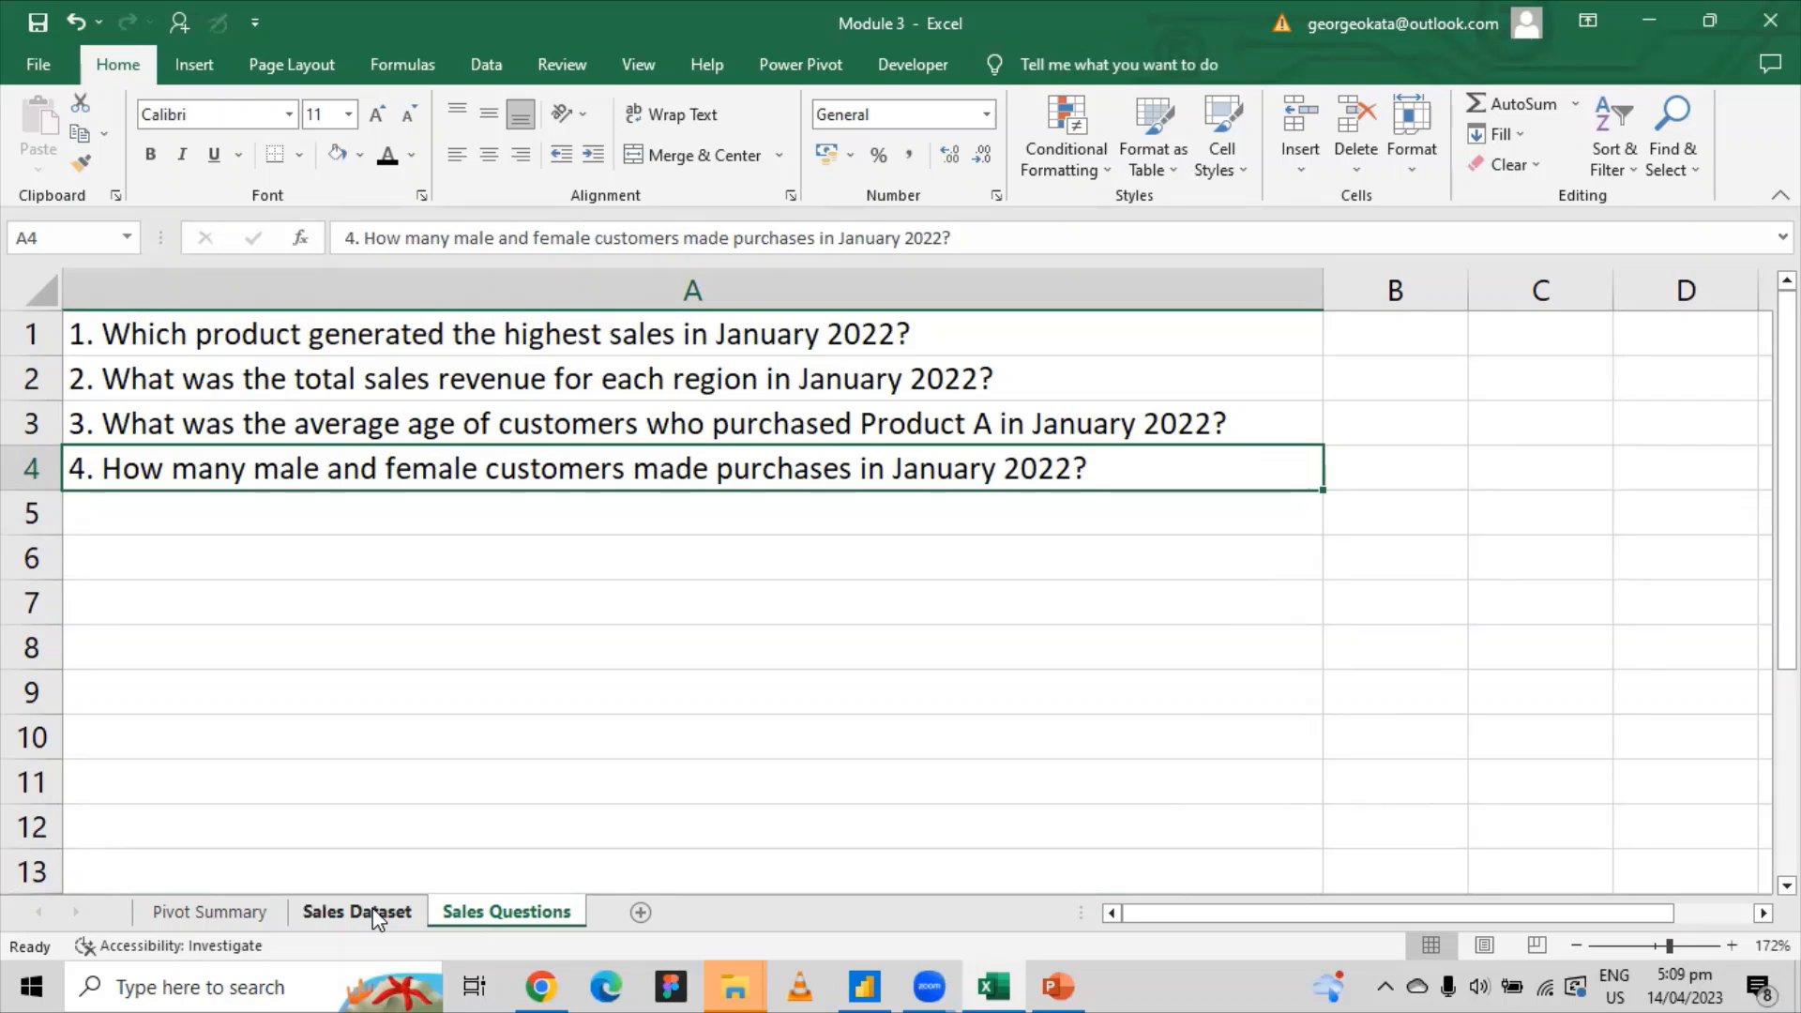
click(376, 916)
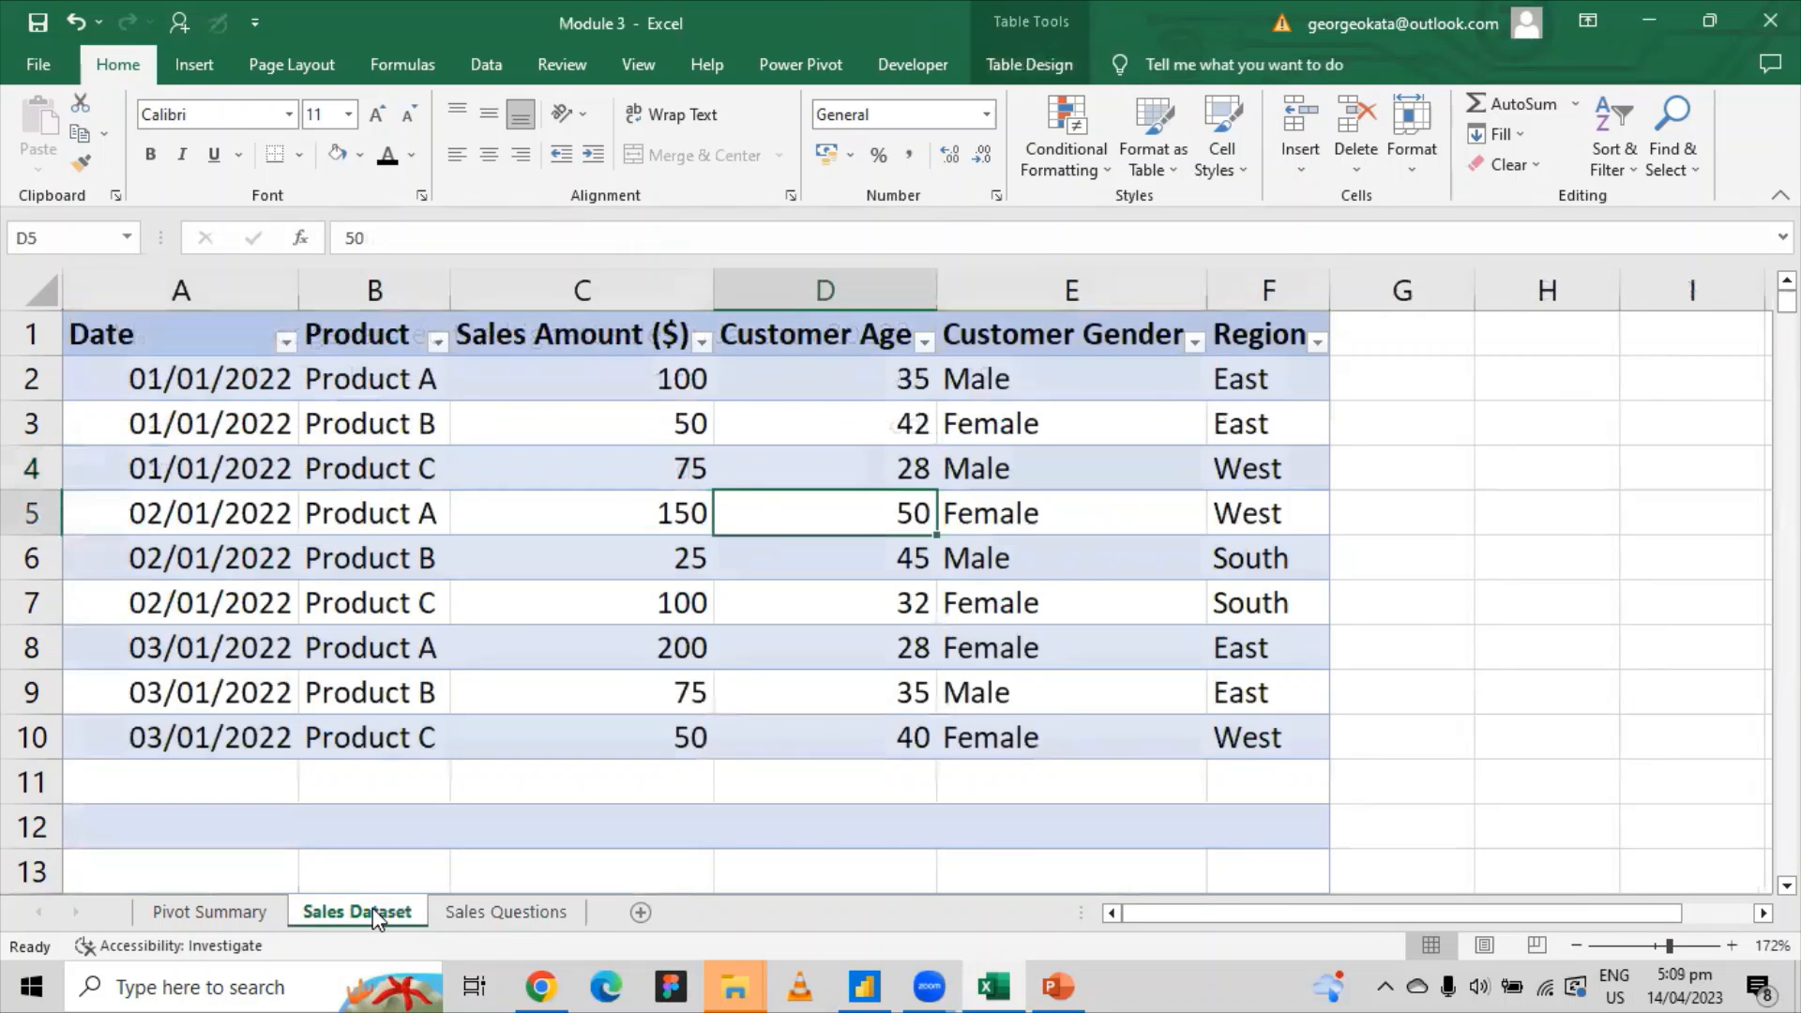
click(472, 921)
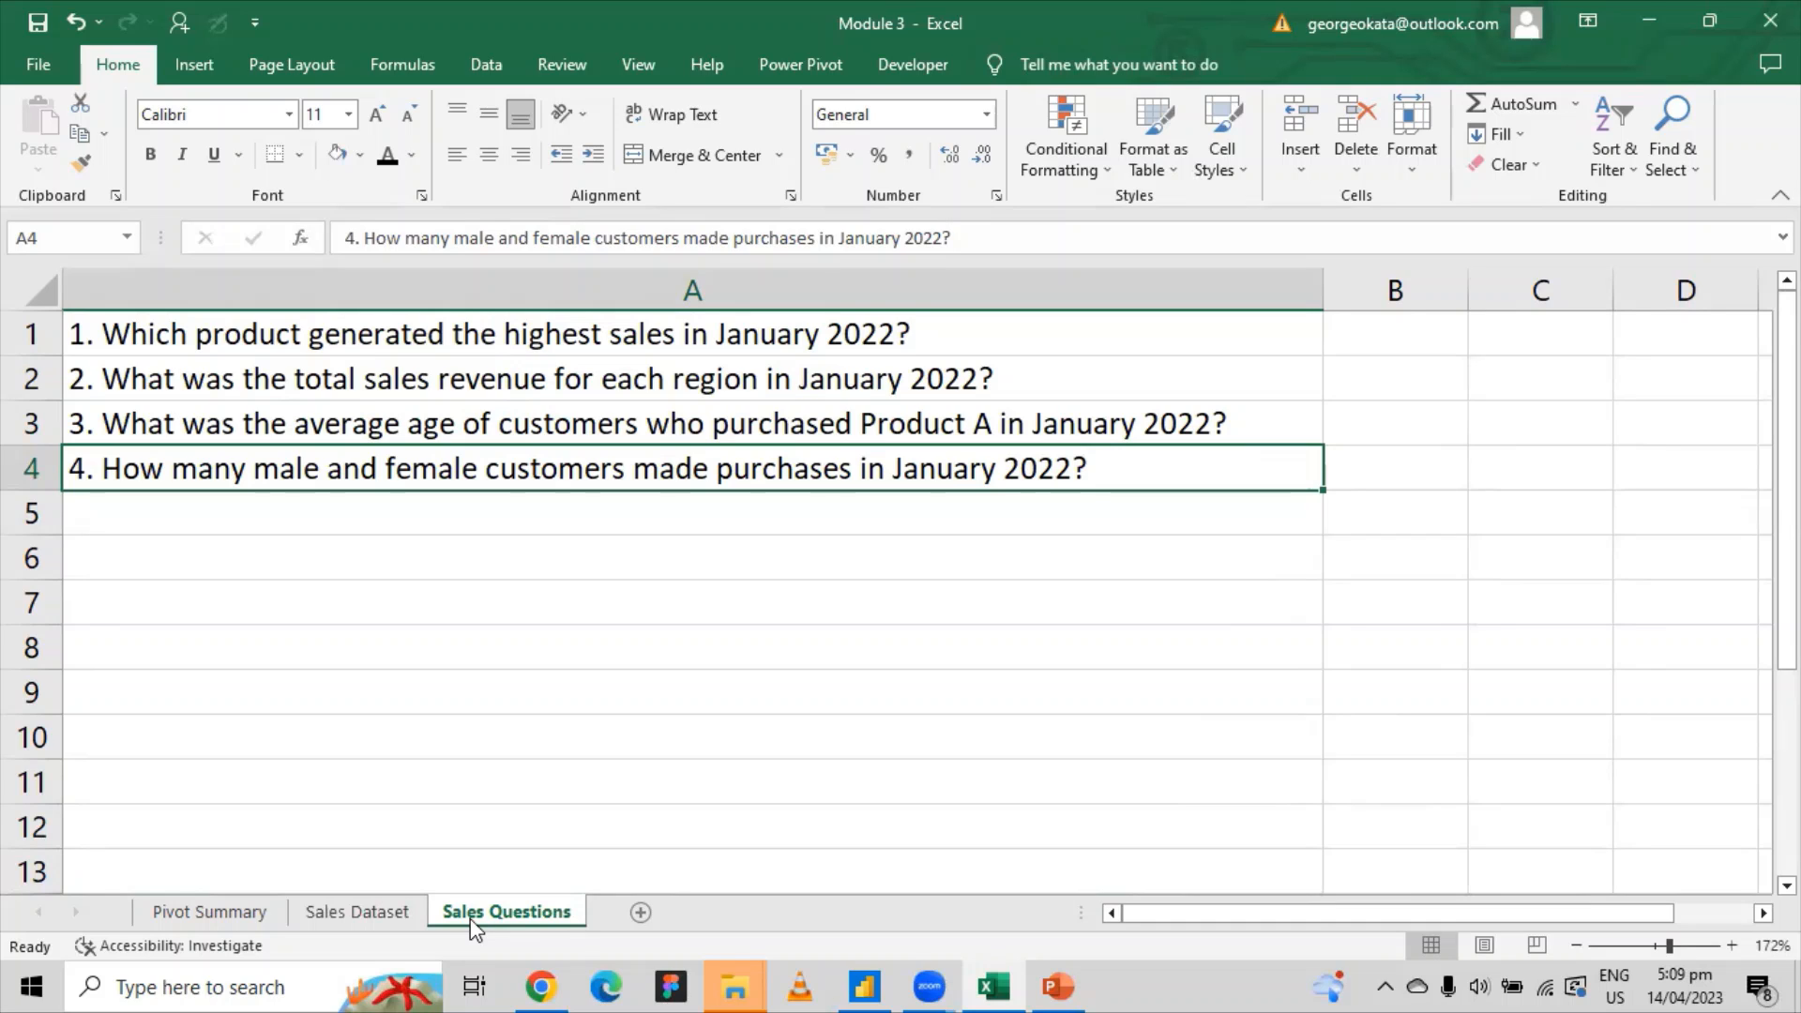
click(361, 914)
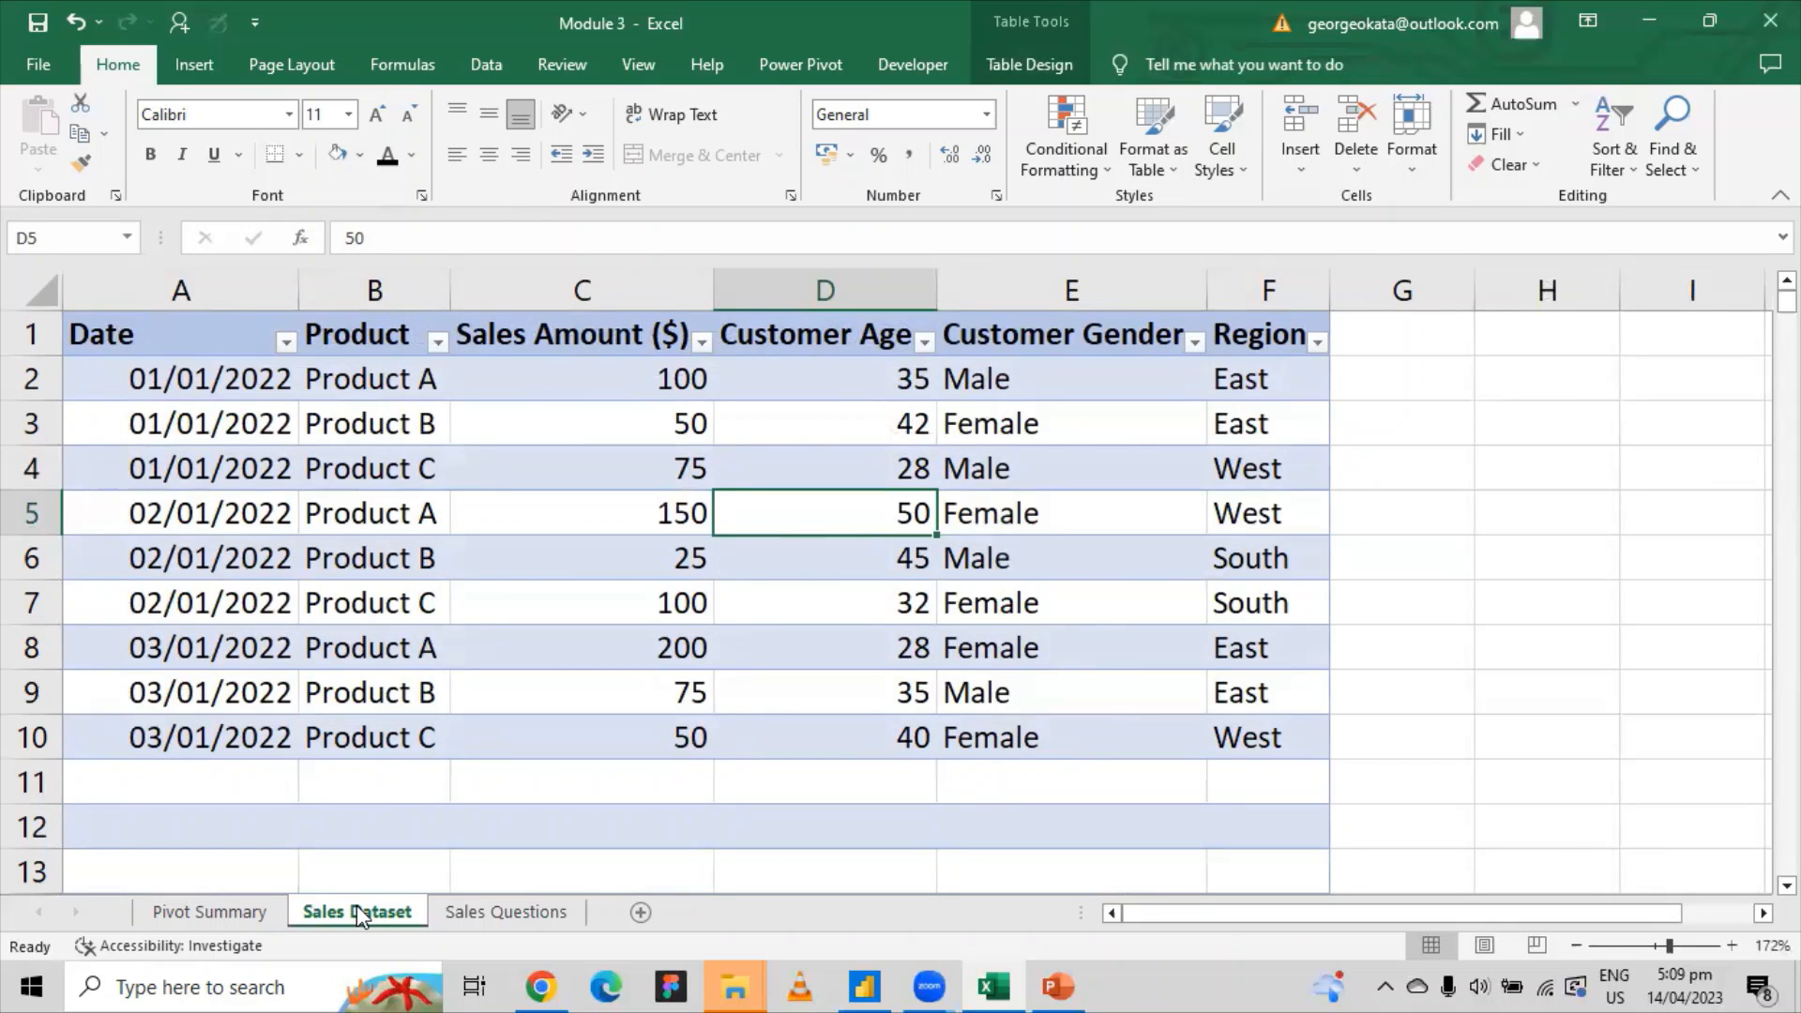
click(456, 906)
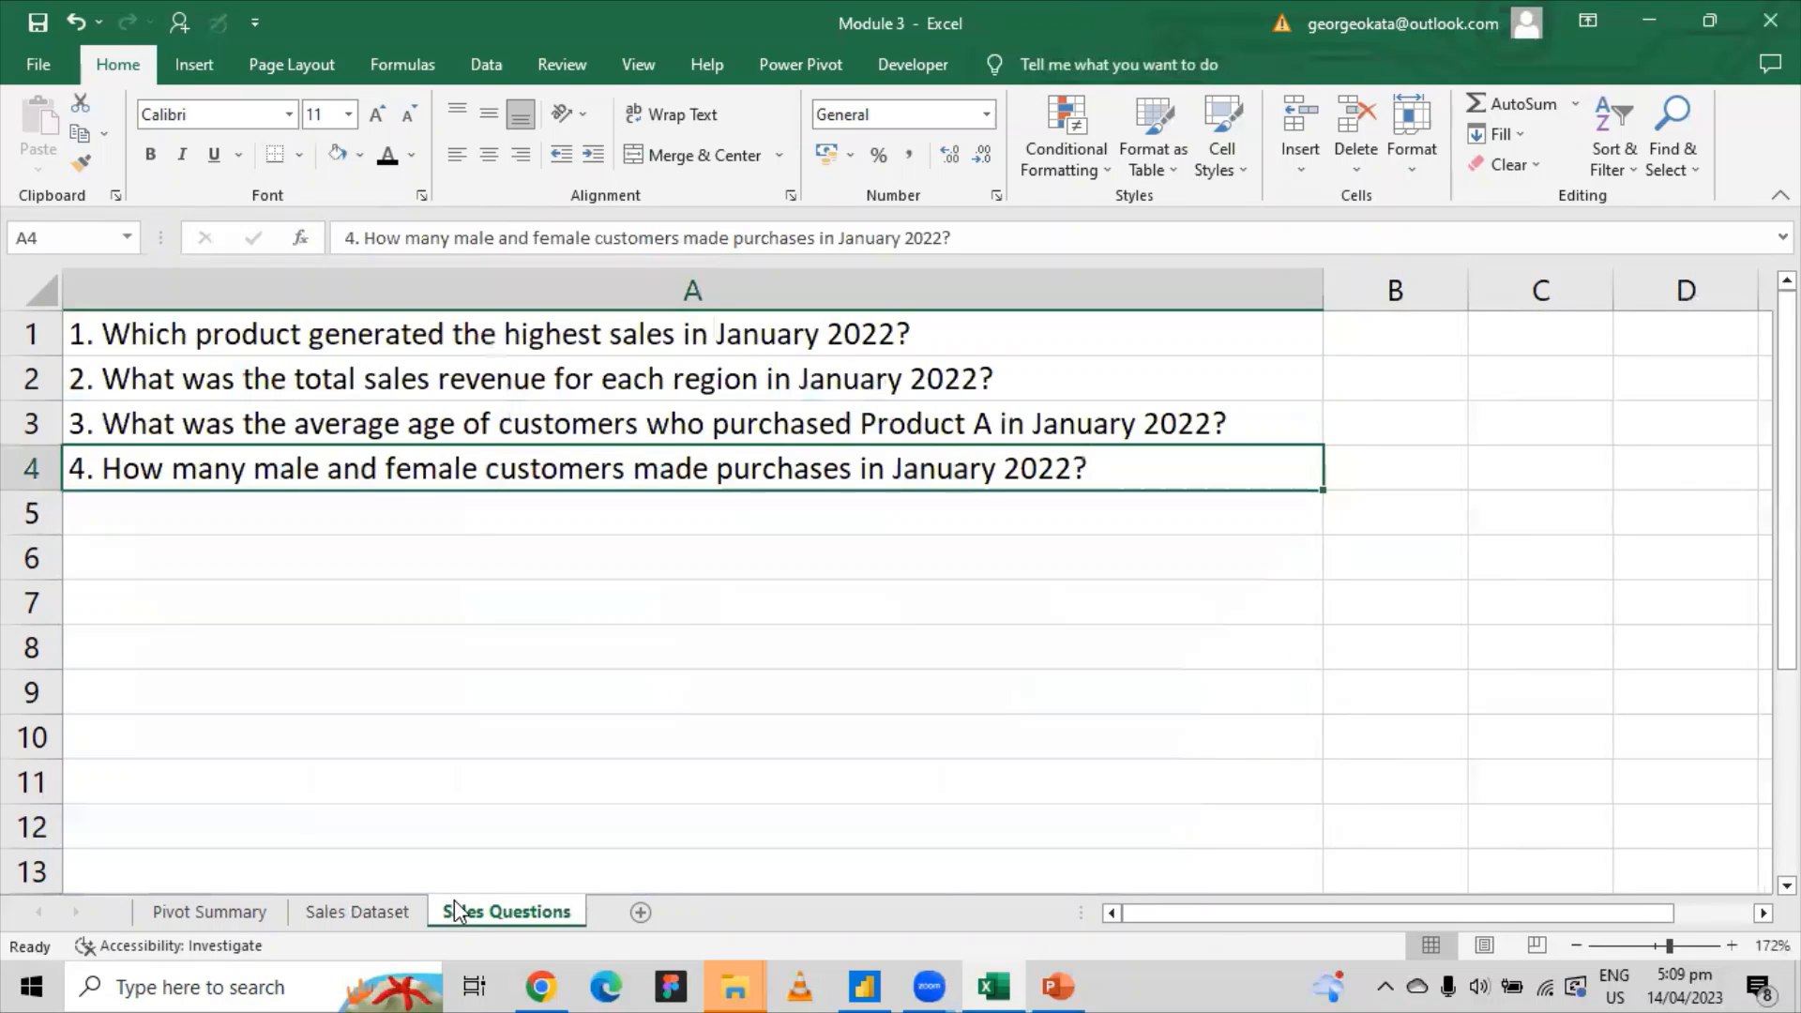